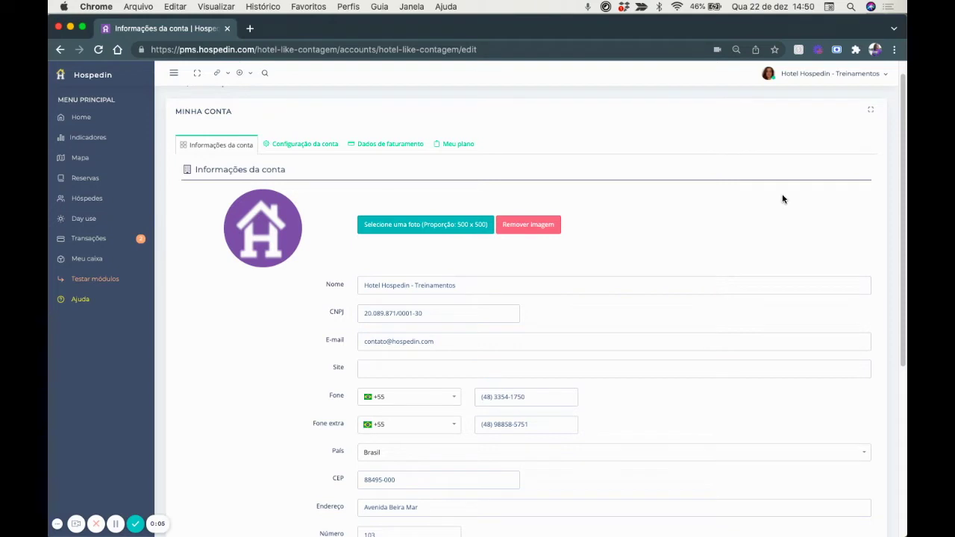
Open and dismiss the account profile menu, then scroll through the settings page.
{"action": "left_click", "coordinate": [832, 77]}
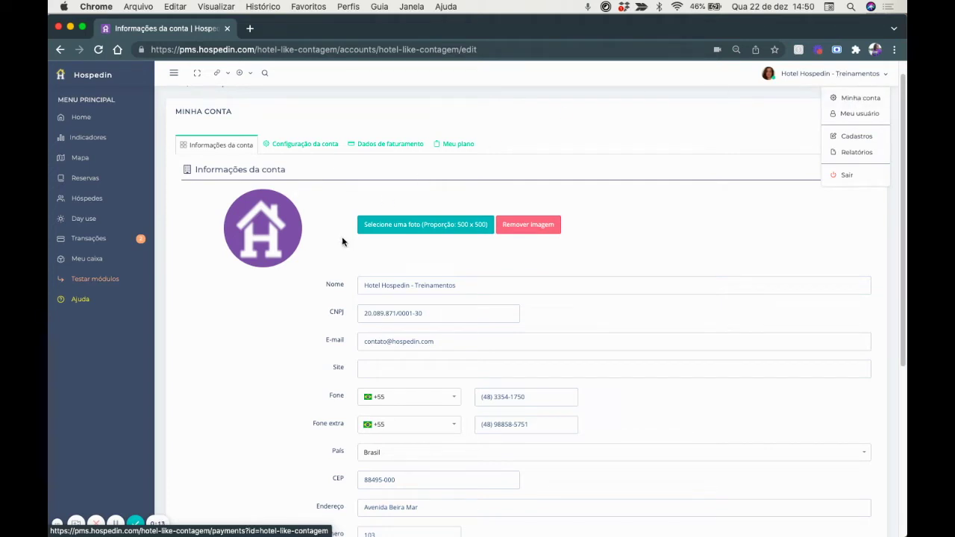
{"action": "left_click", "coordinate": [250, 387]}
{"action": "key", "text": "Tab"}
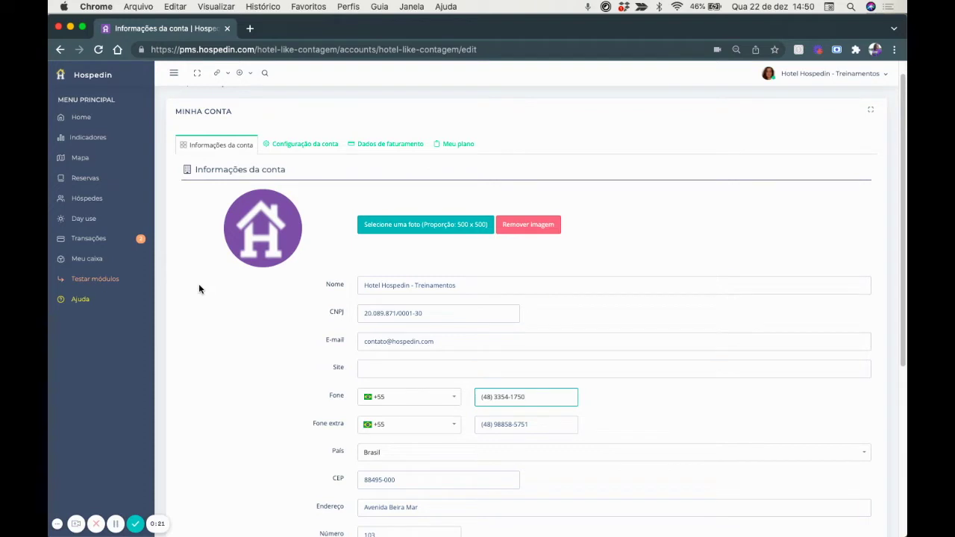
{"action": "scroll", "coordinate": [198, 288], "scroll_direction": "down", "scroll_amount": 1}
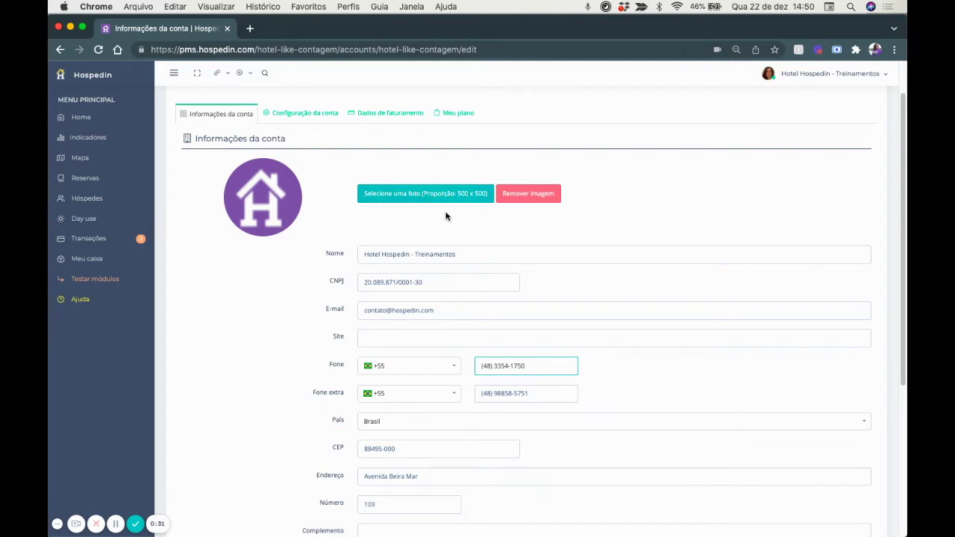
{"action": "scroll", "coordinate": [447, 213], "scroll_direction": "down", "scroll_amount": 1}
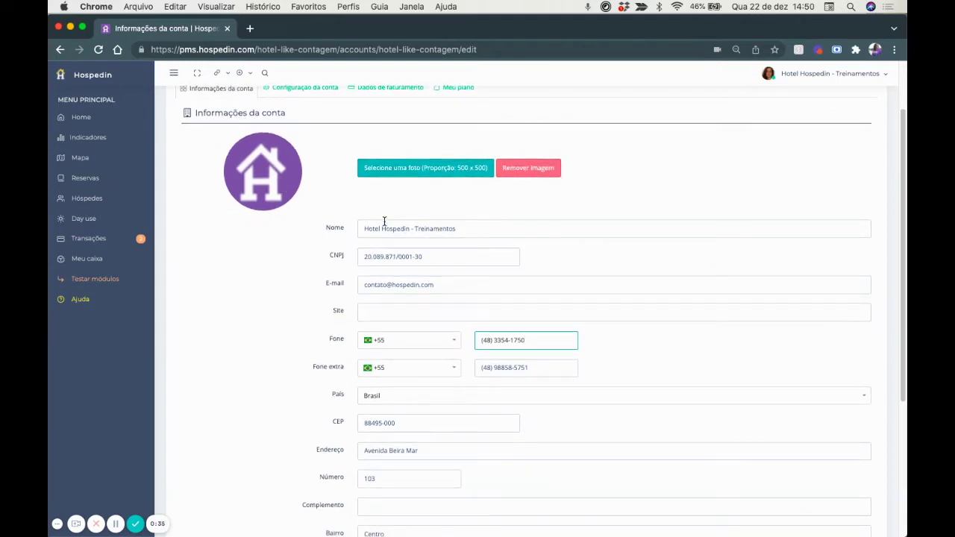
{"action": "scroll", "coordinate": [396, 281], "scroll_direction": "down", "scroll_amount": 1}
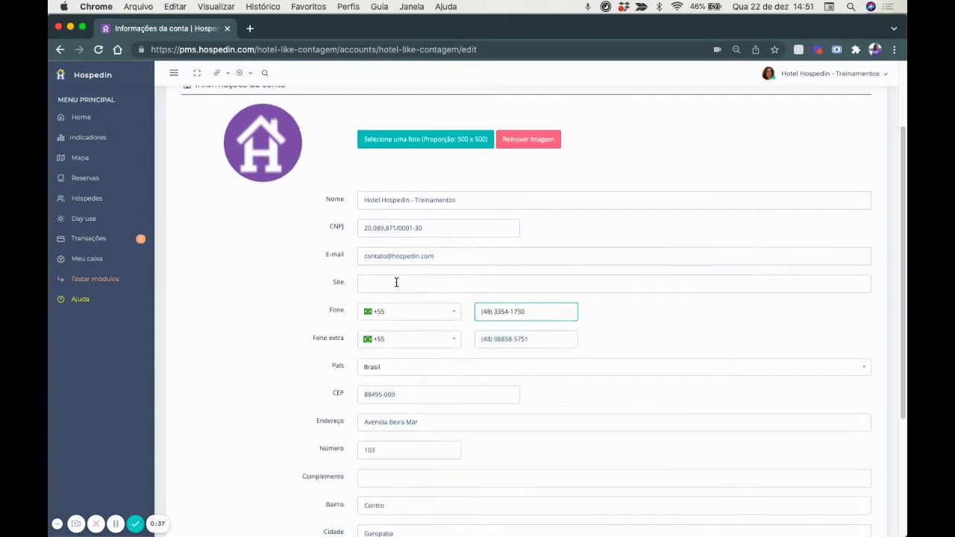
{"action": "scroll", "coordinate": [397, 282], "scroll_direction": "down", "scroll_amount": 4}
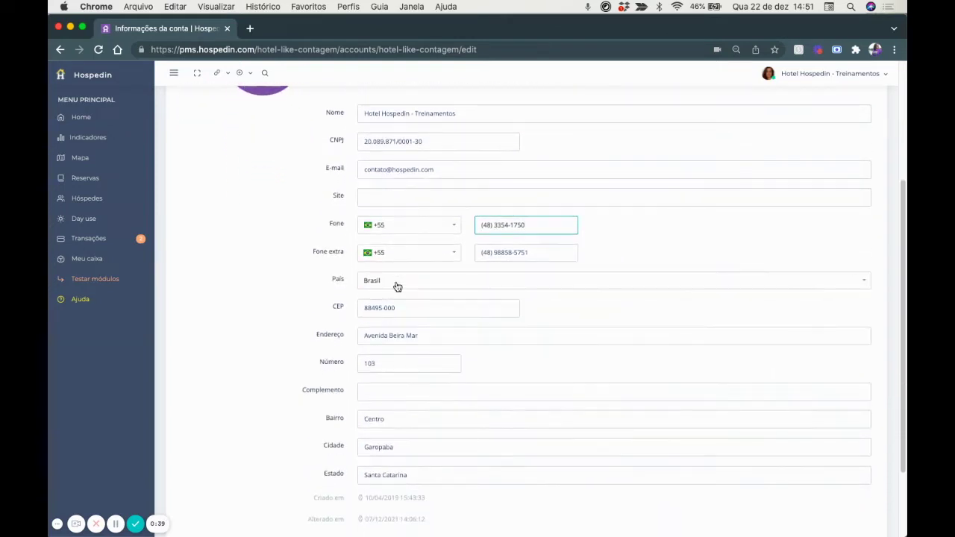
{"action": "scroll", "coordinate": [396, 281], "scroll_direction": "up", "scroll_amount": 6}
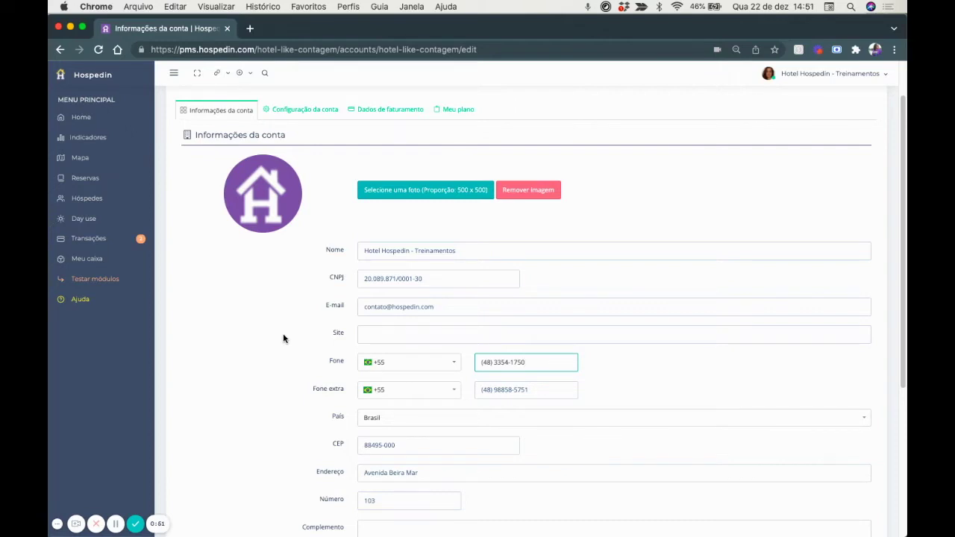
{"action": "scroll", "coordinate": [264, 399], "scroll_direction": "down", "scroll_amount": 1}
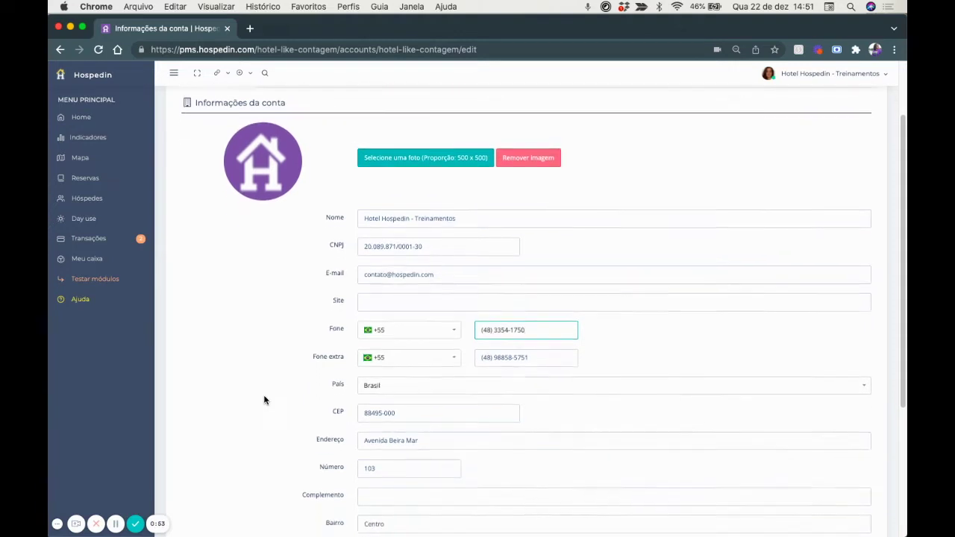
{"action": "scroll", "coordinate": [264, 399], "scroll_direction": "down", "scroll_amount": 5}
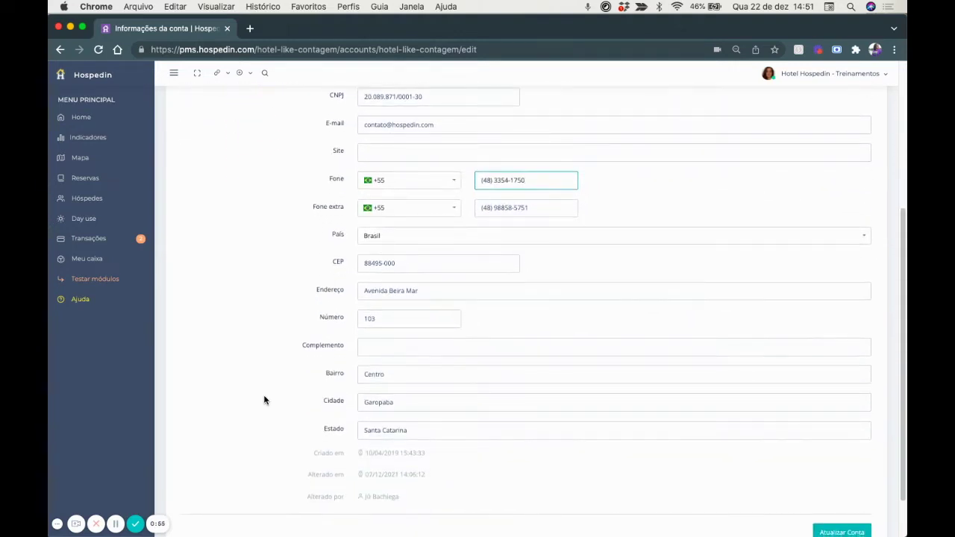
{"action": "scroll", "coordinate": [263, 401], "scroll_direction": "up", "scroll_amount": 7}
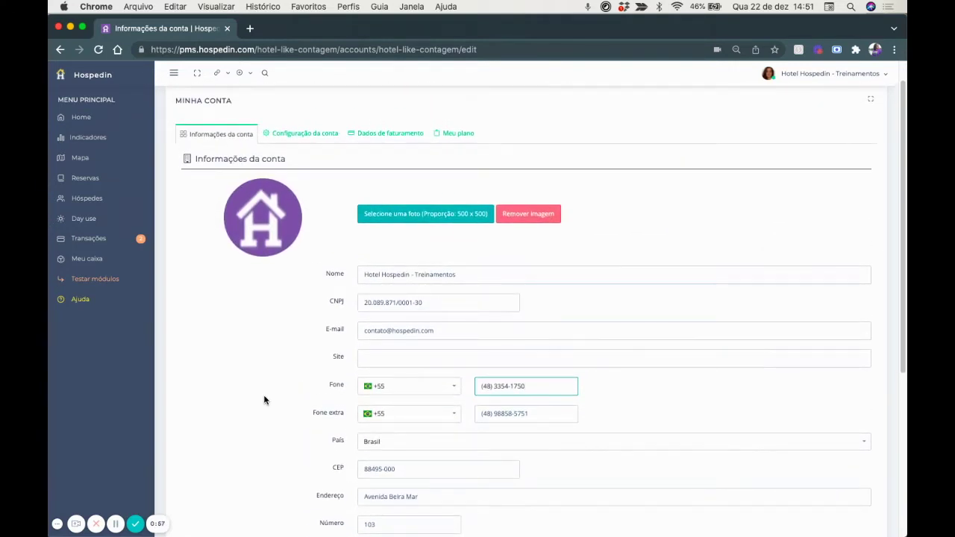
{"action": "scroll", "coordinate": [264, 400], "scroll_direction": "down", "scroll_amount": 1}
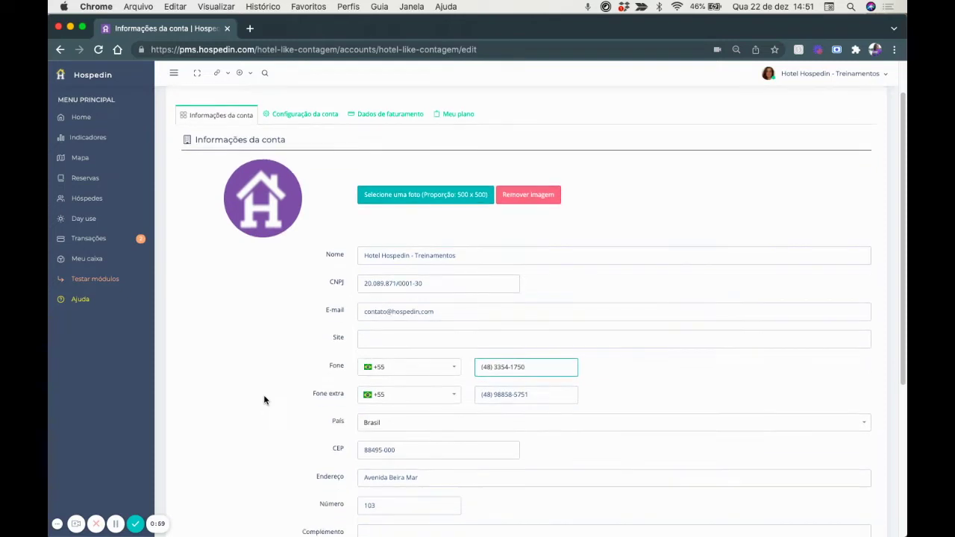
{"action": "scroll", "coordinate": [265, 399], "scroll_direction": "down", "scroll_amount": 1}
{"action": "scroll", "coordinate": [265, 399], "scroll_direction": "up", "scroll_amount": 3}
In Configuração da conta, keep Brasília as the time zone and autofill the reply e-mail with the staff address.
{"action": "left_click", "coordinate": [296, 151]}
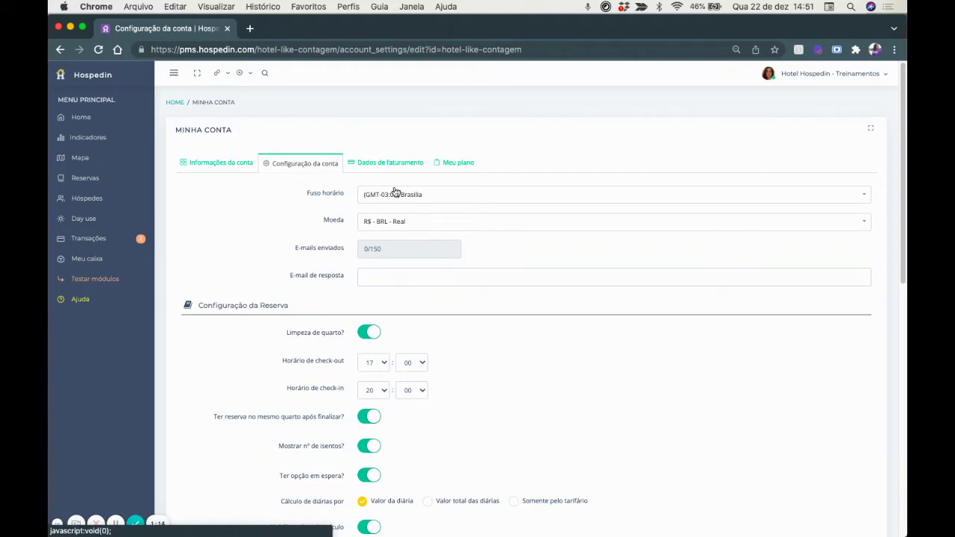
{"action": "left_click", "coordinate": [442, 193]}
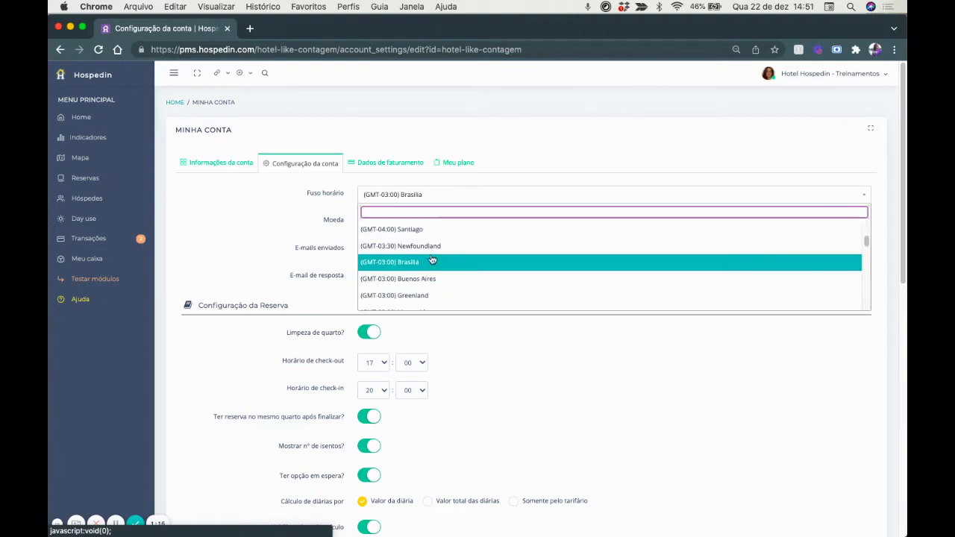
{"action": "left_click", "coordinate": [433, 263]}
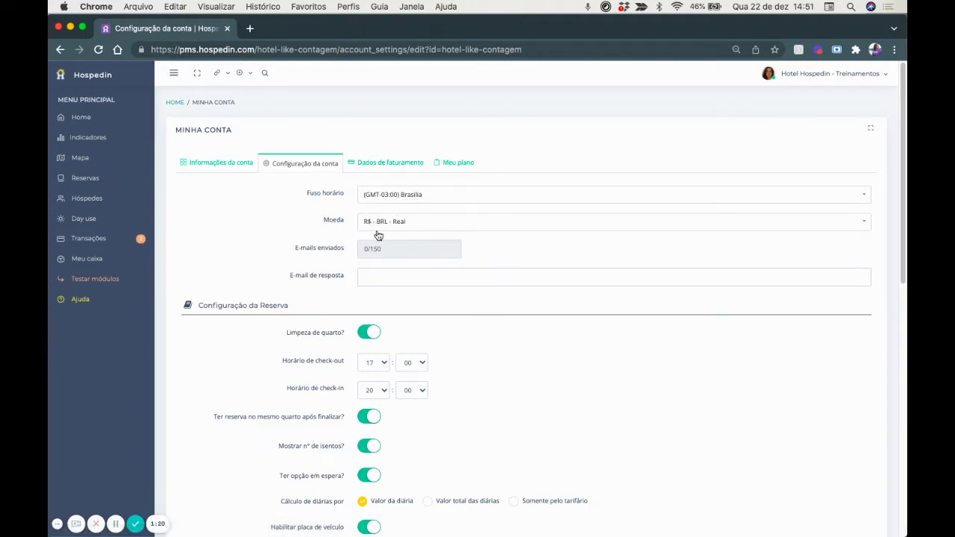
{"action": "scroll", "coordinate": [399, 218], "scroll_direction": "down", "scroll_amount": 2}
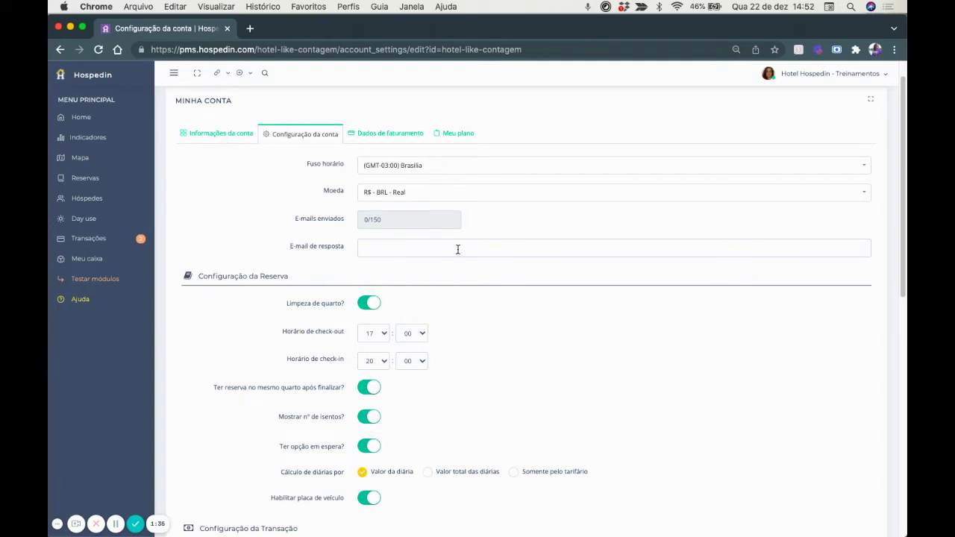
{"action": "left_click", "coordinate": [389, 248]}
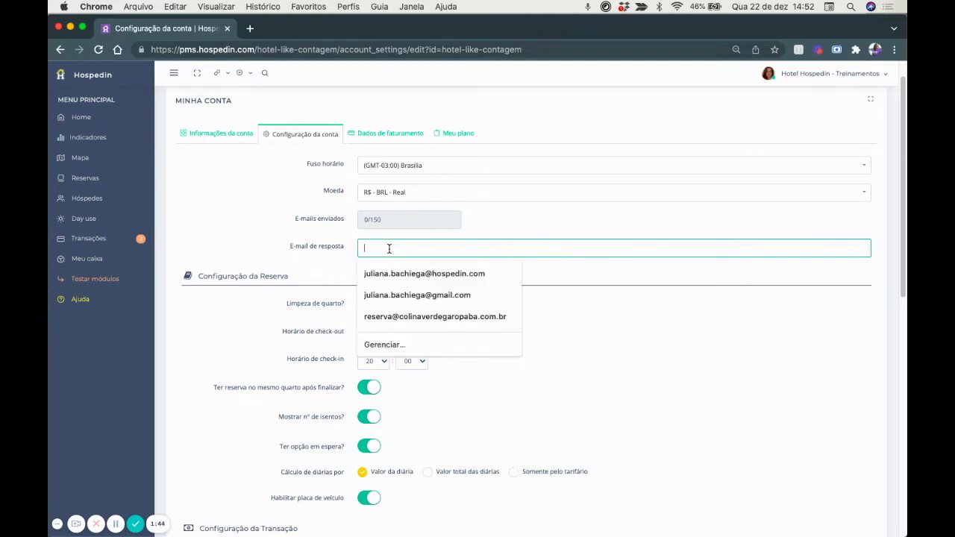
{"action": "left_click", "coordinate": [391, 274]}
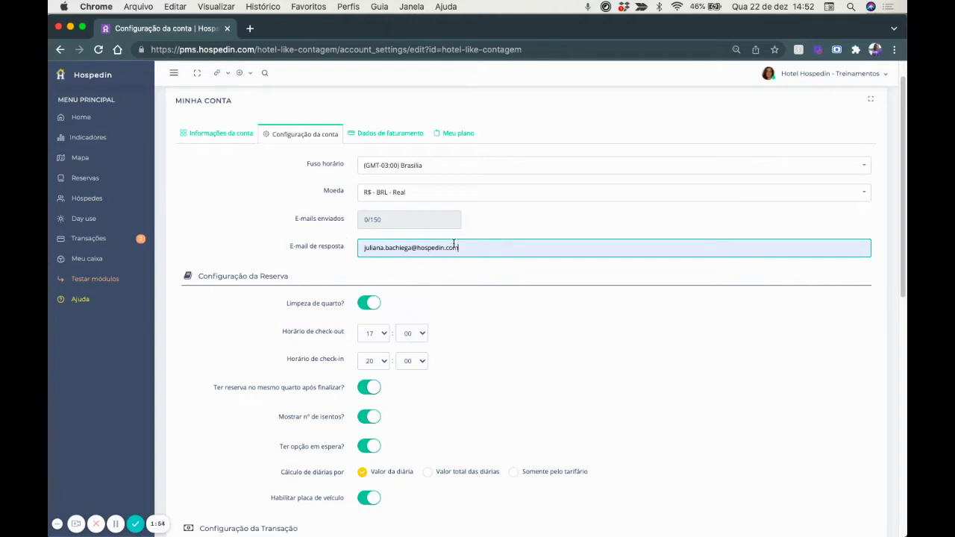
Scroll down through the account's reservation settings.
{"action": "scroll", "coordinate": [411, 228], "scroll_direction": "down", "scroll_amount": 2}
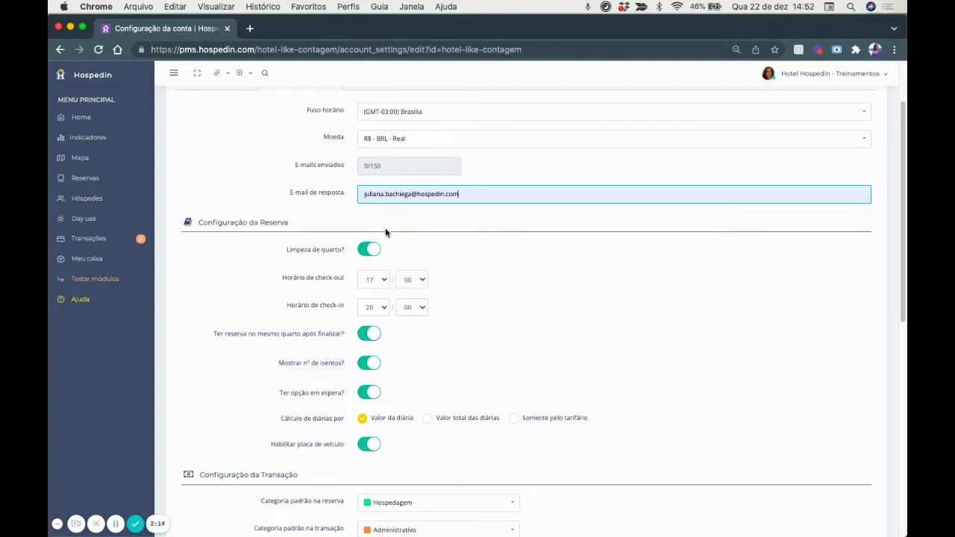
{"action": "scroll", "coordinate": [385, 232], "scroll_direction": "down", "scroll_amount": 2}
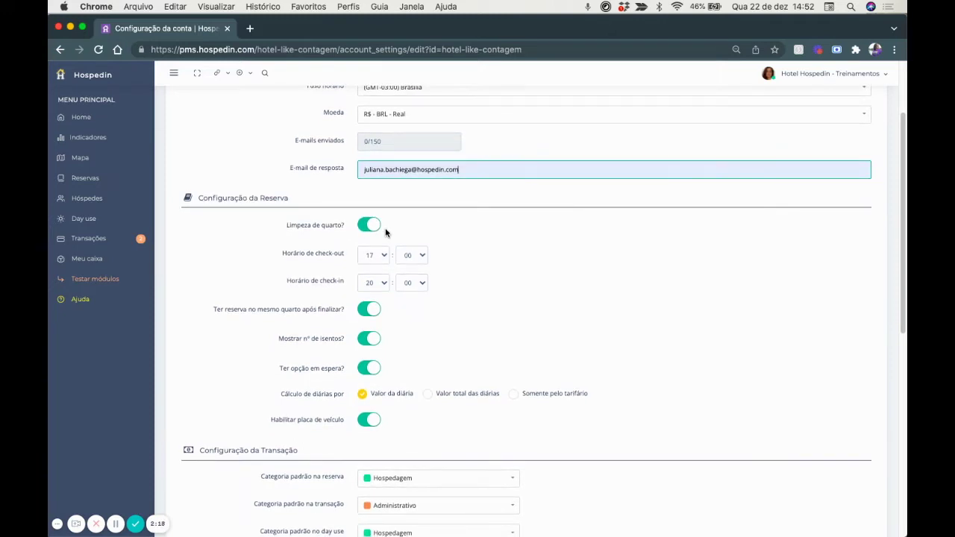
{"action": "scroll", "coordinate": [385, 232], "scroll_direction": "down", "scroll_amount": 2}
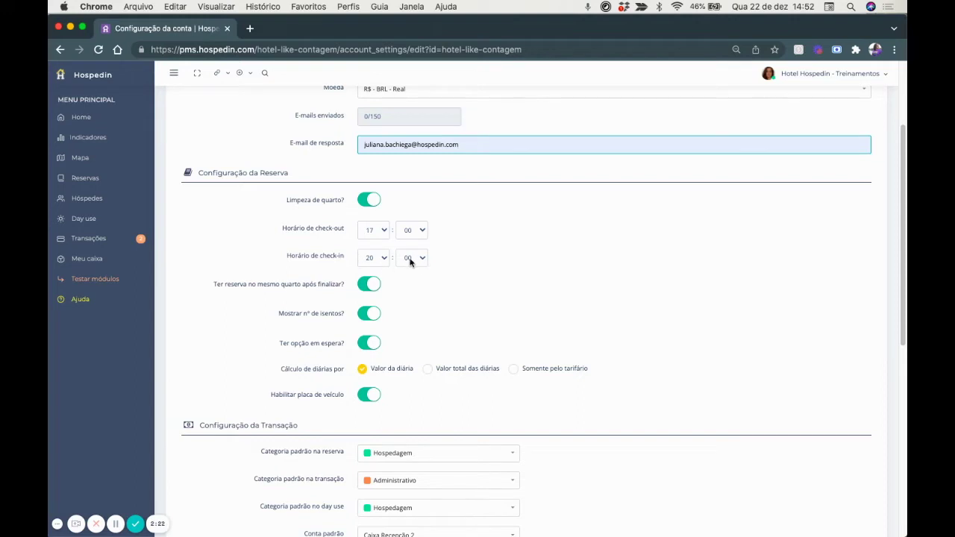
{"action": "scroll", "coordinate": [411, 261], "scroll_direction": "down", "scroll_amount": 3}
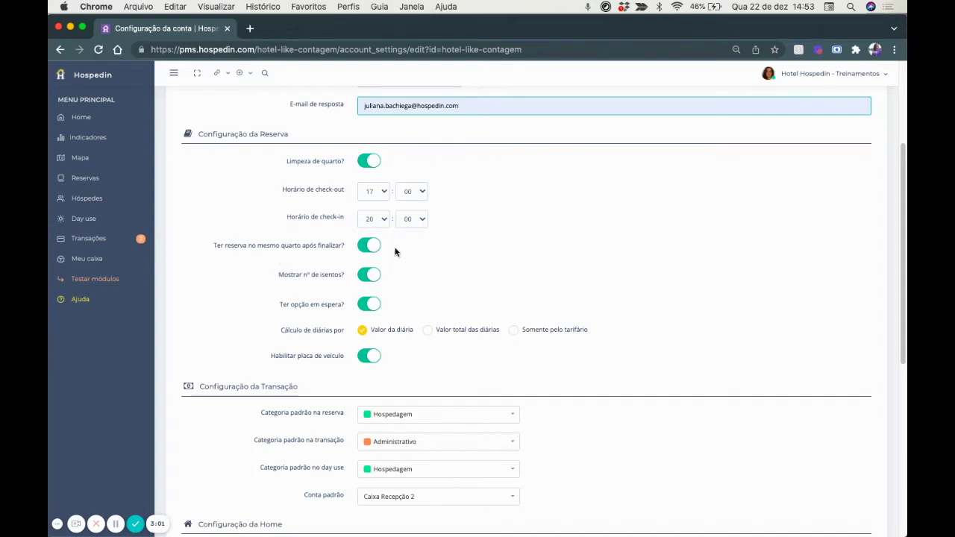
{"action": "scroll", "coordinate": [403, 254], "scroll_direction": "down", "scroll_amount": 1}
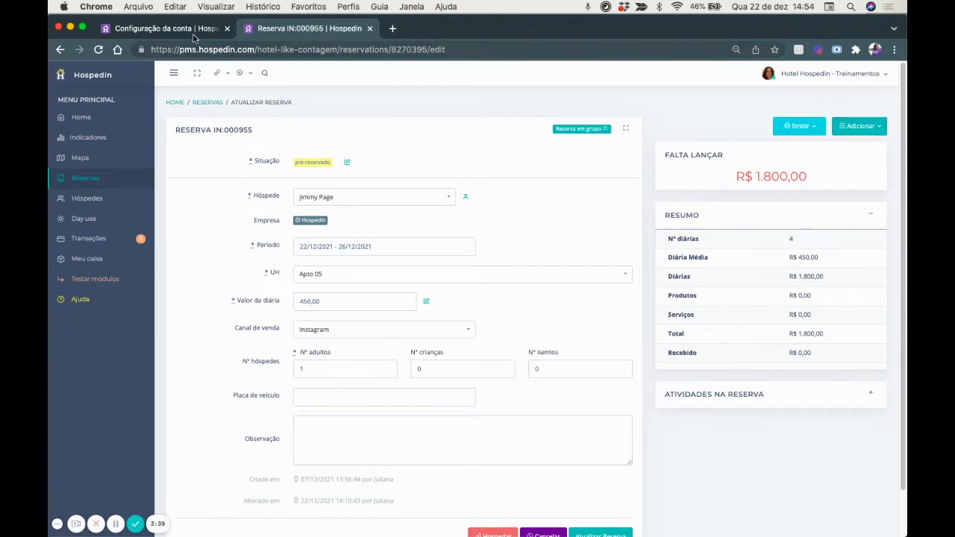
{"action": "left_click", "coordinate": [195, 29]}
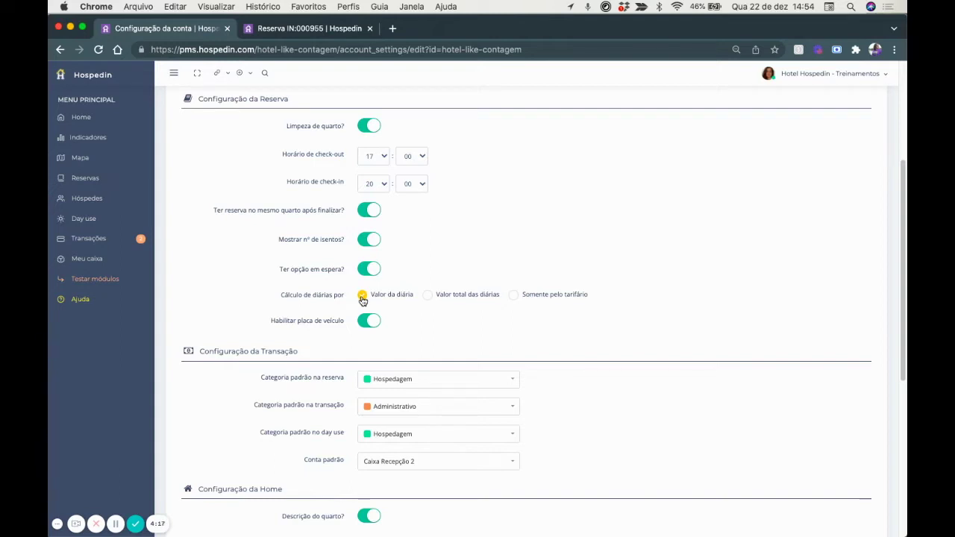
{"action": "left_click", "coordinate": [291, 30]}
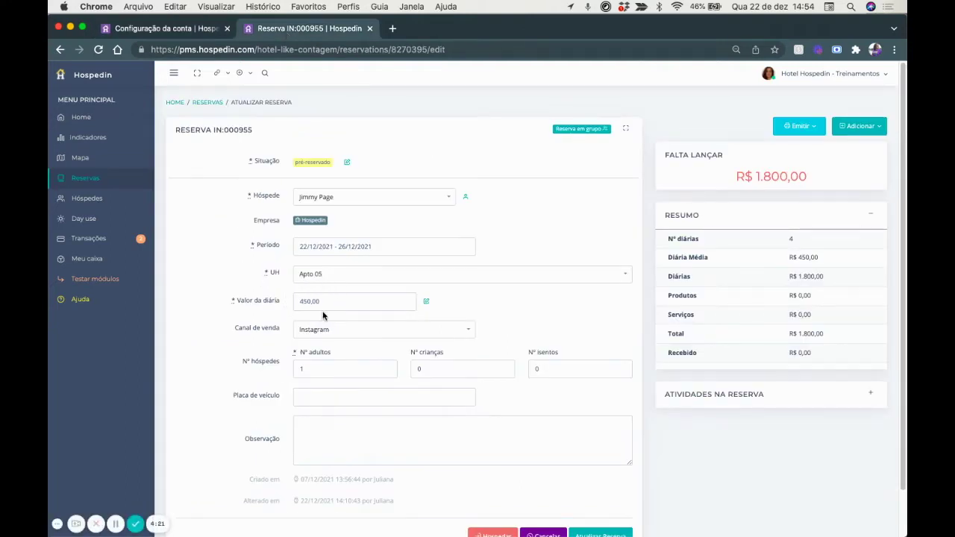
{"action": "key", "text": "ctrl+shift+Tab"}
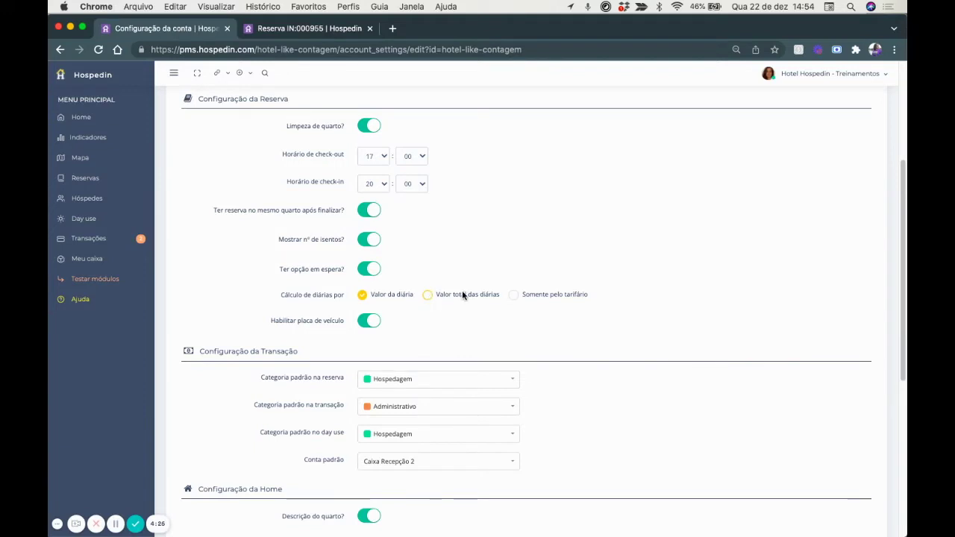
{"action": "left_click", "coordinate": [327, 30]}
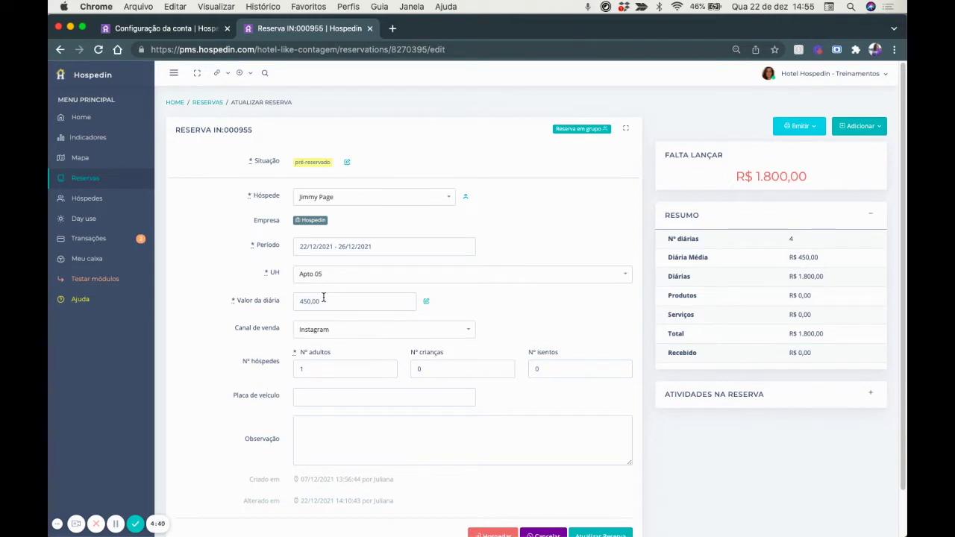
Try the rate calculation options and settle on 'Valor da diária' for Cálculo de diárias por.
{"action": "left_click", "coordinate": [177, 33]}
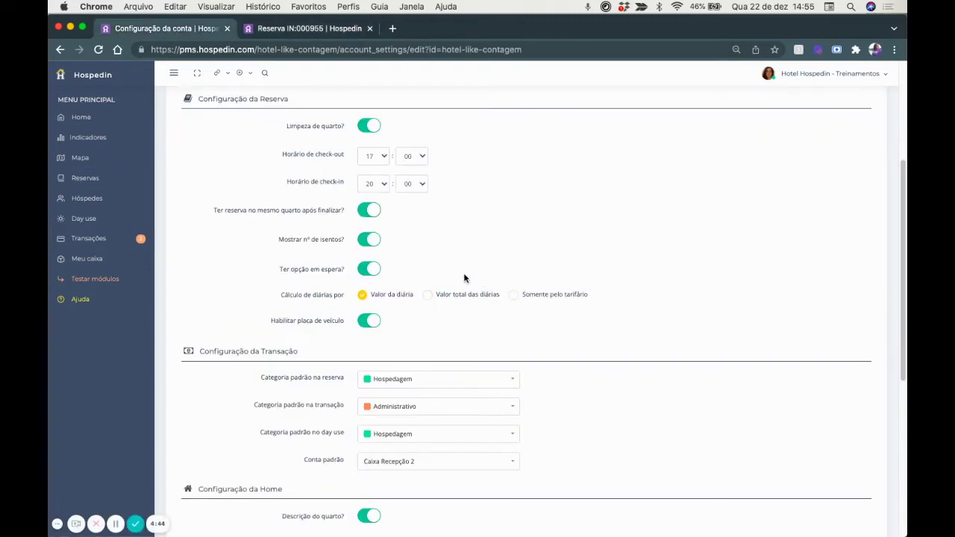
{"action": "left_click", "coordinate": [427, 295]}
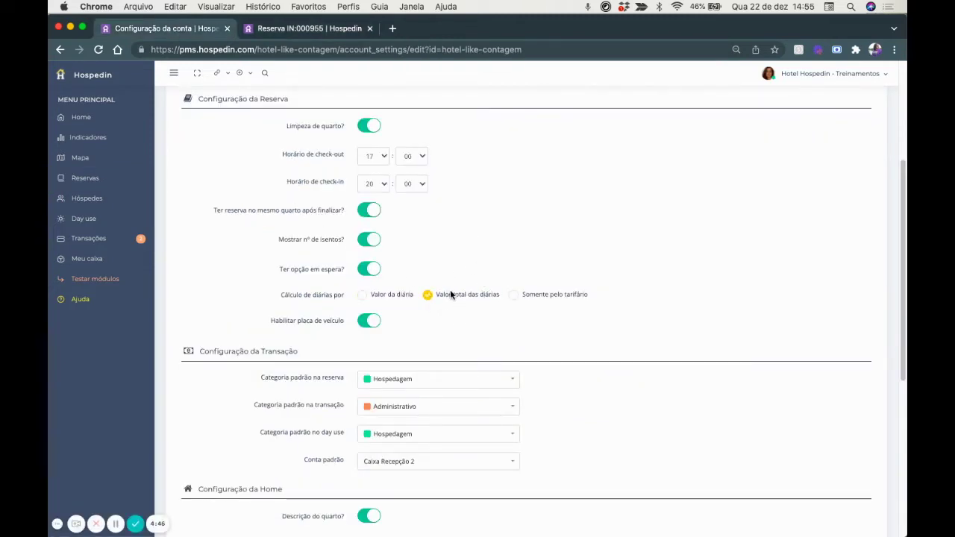
{"action": "left_click", "coordinate": [513, 295]}
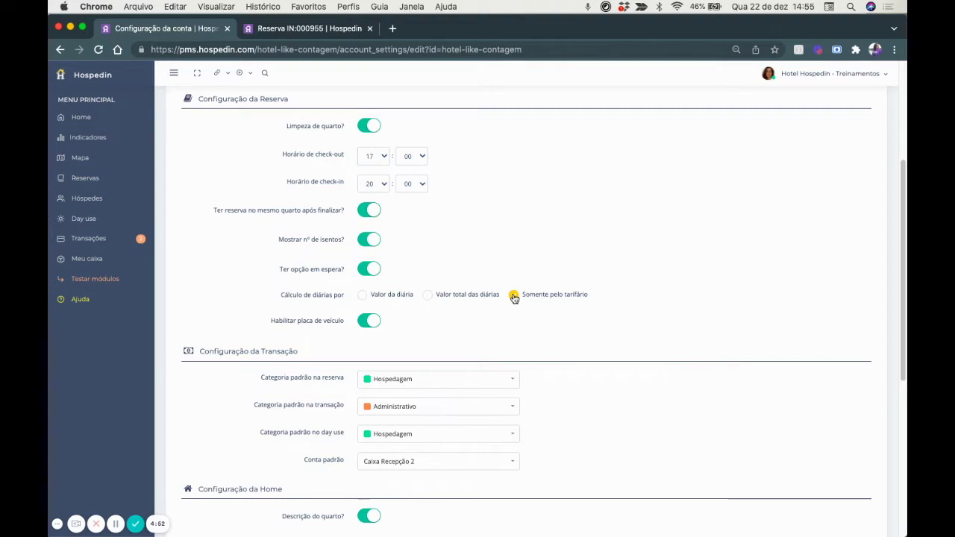
{"action": "left_click", "coordinate": [280, 29]}
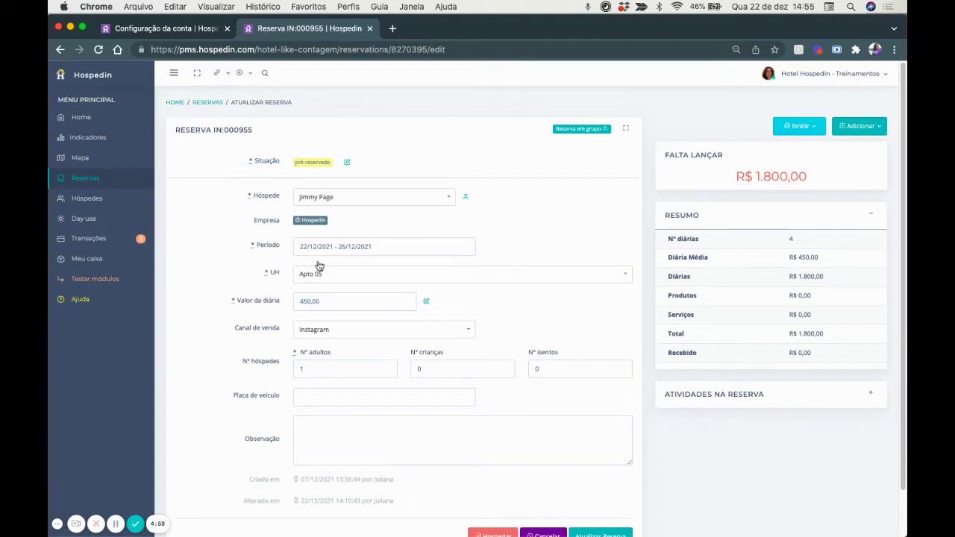
{"action": "left_click", "coordinate": [192, 30]}
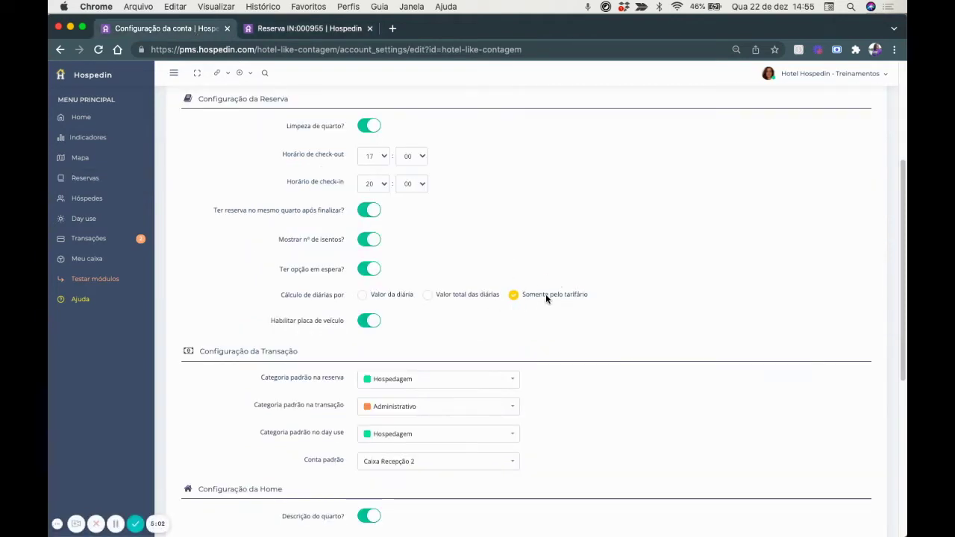
{"action": "left_click", "coordinate": [362, 297]}
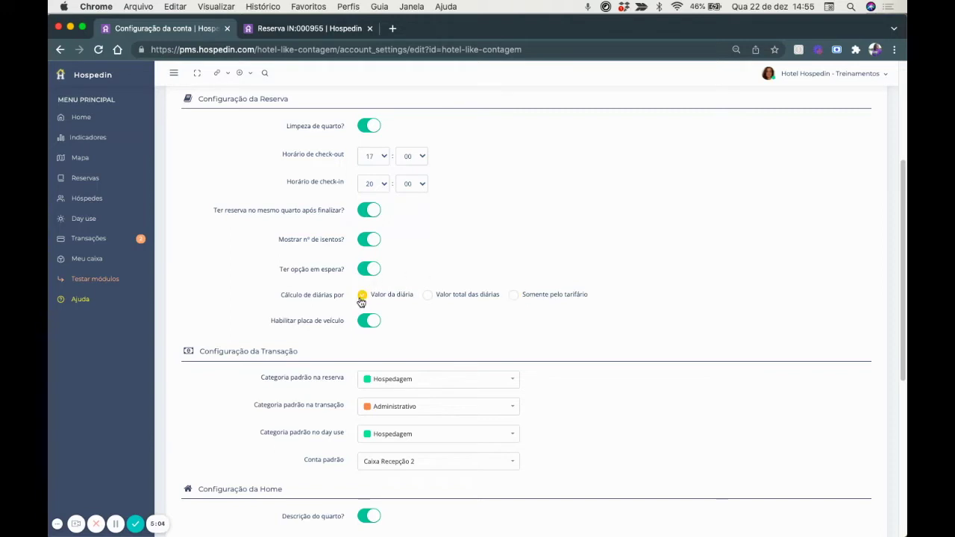
{"action": "scroll", "coordinate": [501, 296], "scroll_direction": "down", "scroll_amount": 2}
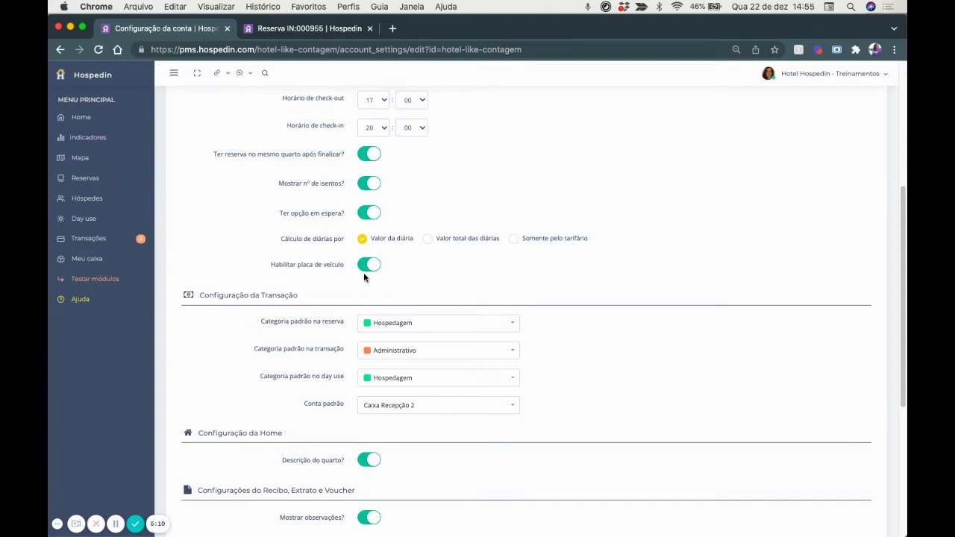
{"action": "left_click", "coordinate": [296, 33]}
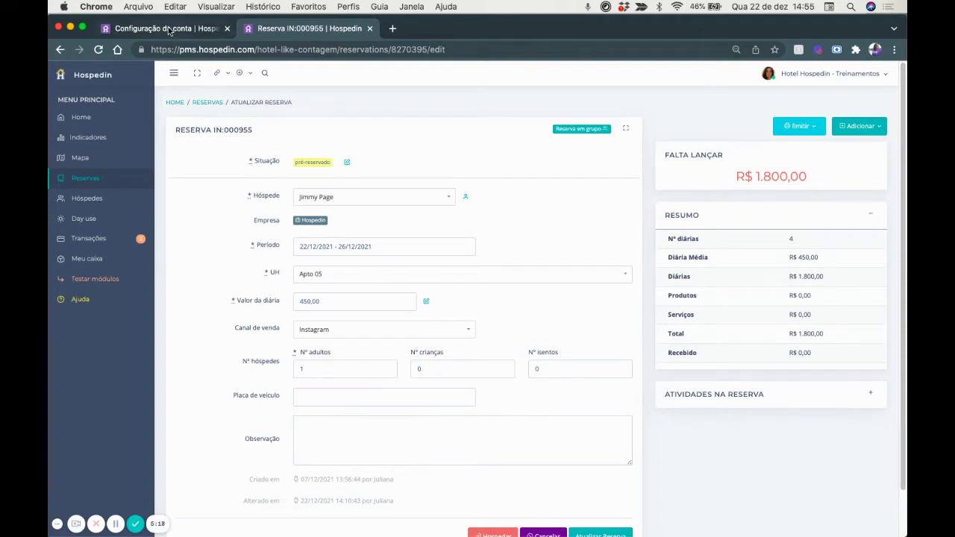
Open the reservation search, then return to account settings and scroll to the transaction defaults.
{"action": "left_click", "coordinate": [266, 76]}
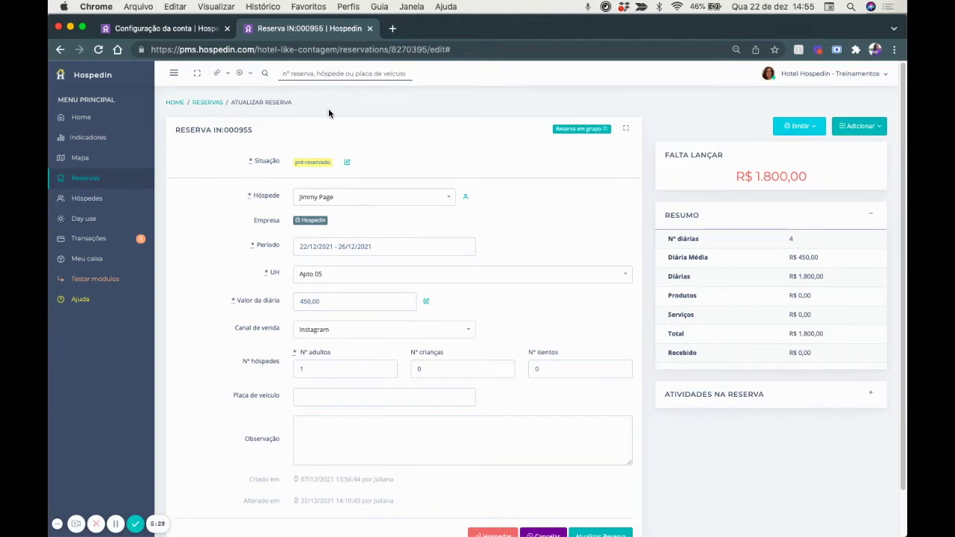
{"action": "key", "text": "ctrl+shift+Tab"}
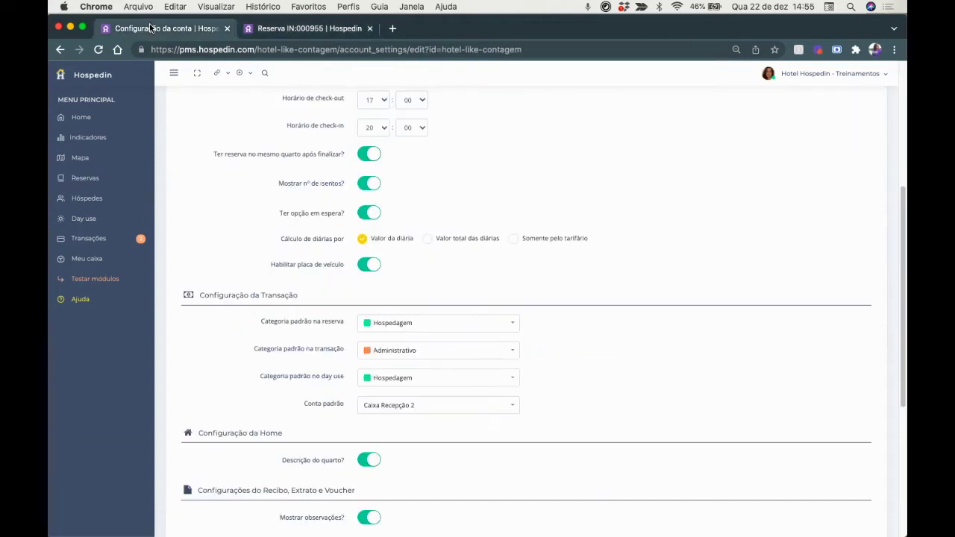
{"action": "scroll", "coordinate": [379, 294], "scroll_direction": "down", "scroll_amount": 2}
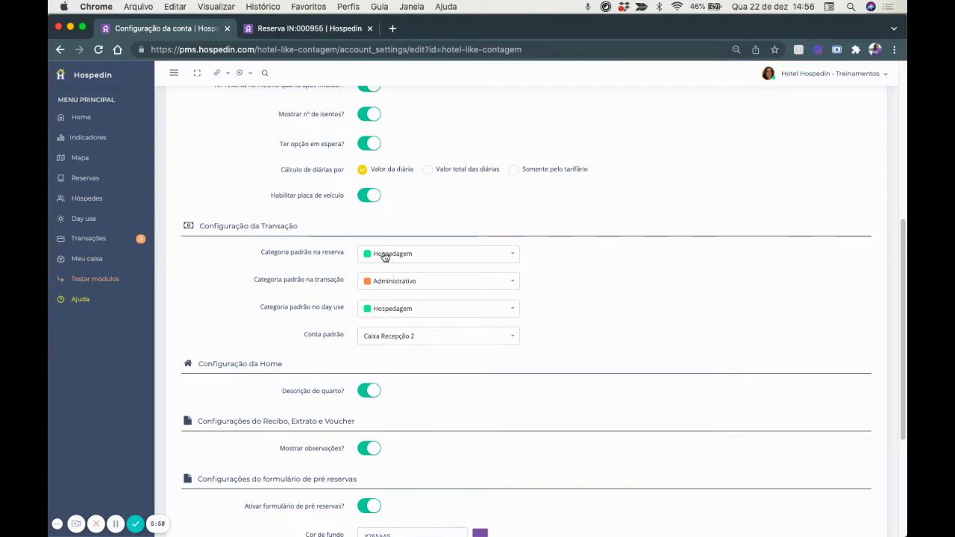
Start a payment on the reservation and confirm its category defaults to Hospedagem.
{"action": "left_click", "coordinate": [289, 32]}
{"action": "left_click", "coordinate": [862, 126]}
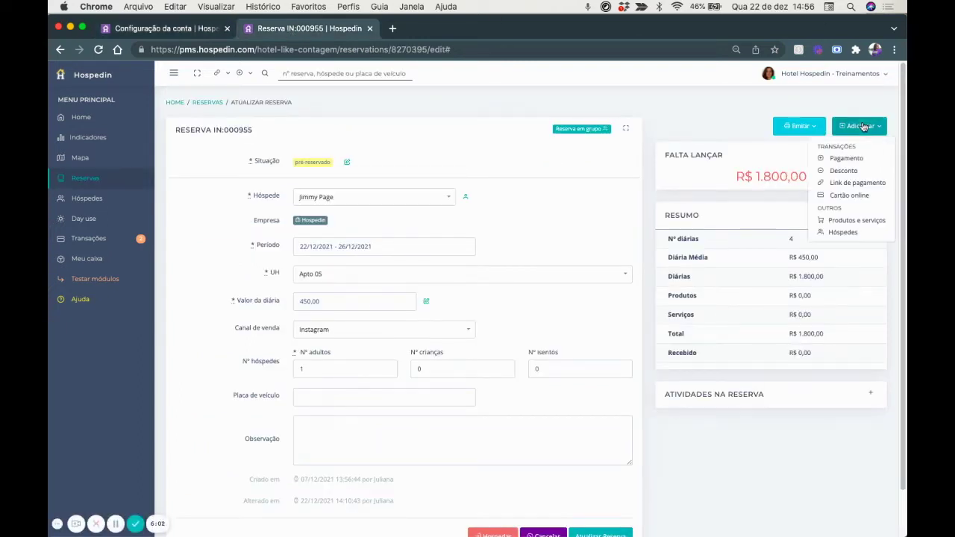
{"action": "left_click", "coordinate": [850, 159]}
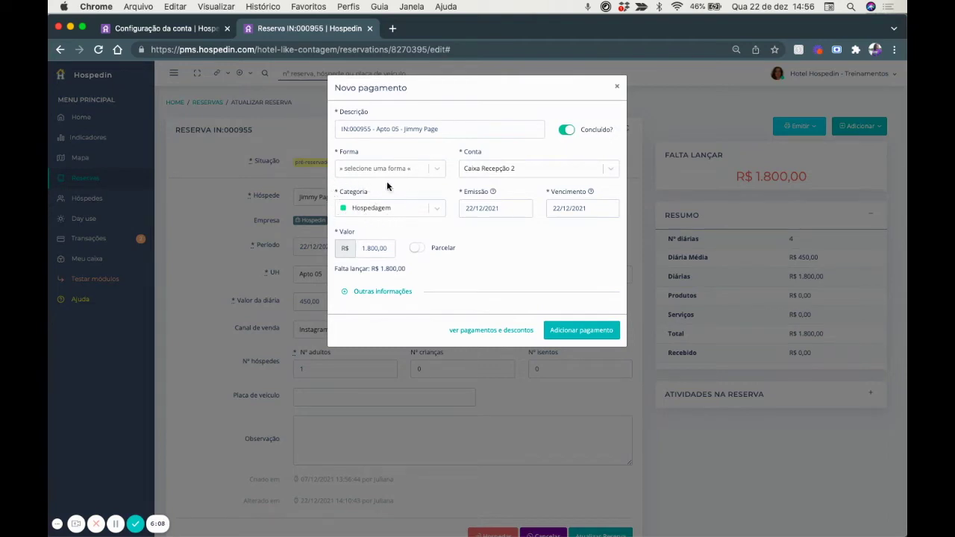
{"action": "left_click", "coordinate": [360, 209]}
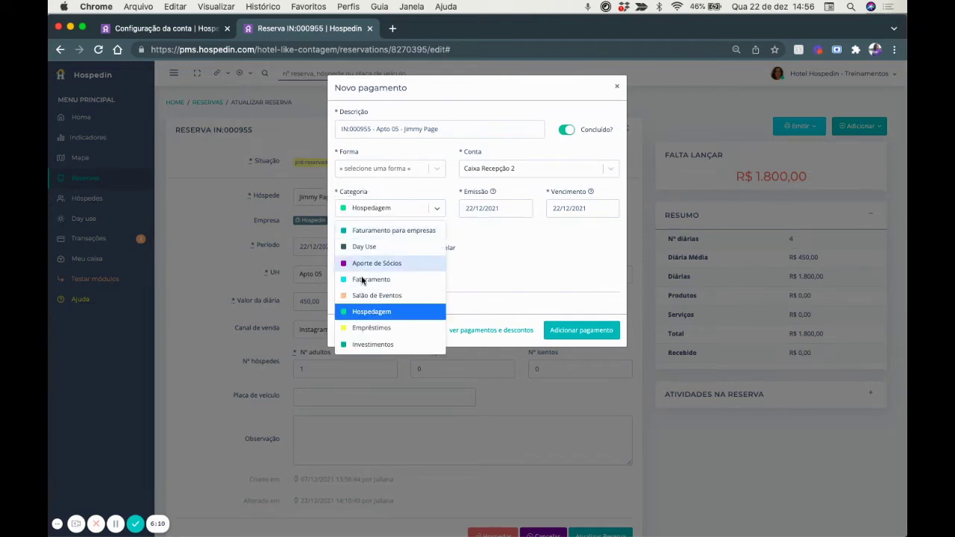
{"action": "left_click", "coordinate": [371, 311]}
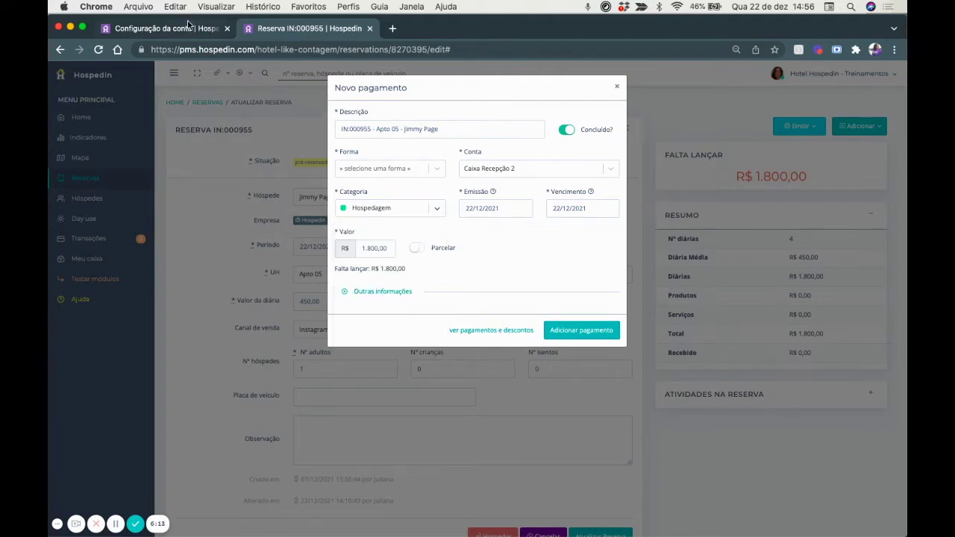
Compare with the account settings, discard the payment, and start a new transaction under Transações.
{"action": "left_click", "coordinate": [164, 29]}
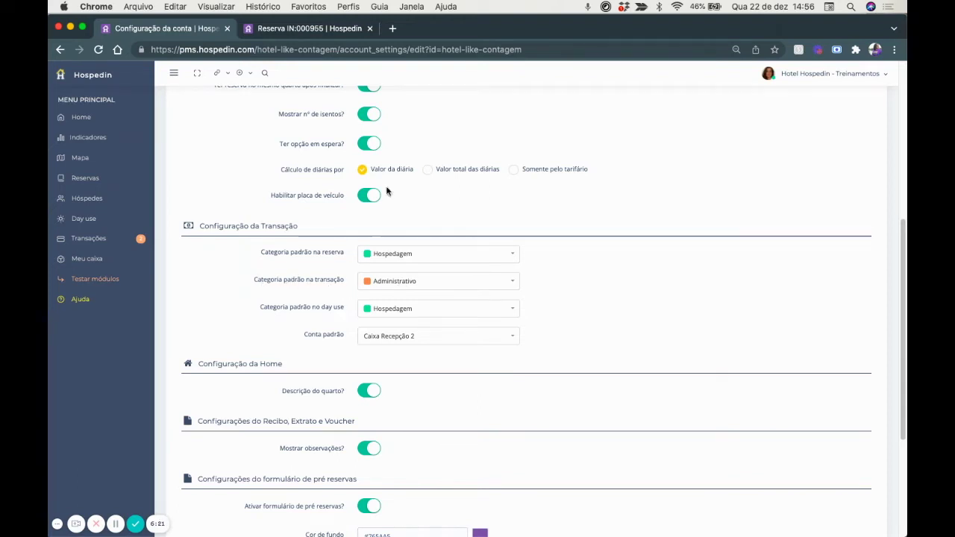
{"action": "left_click", "coordinate": [303, 28]}
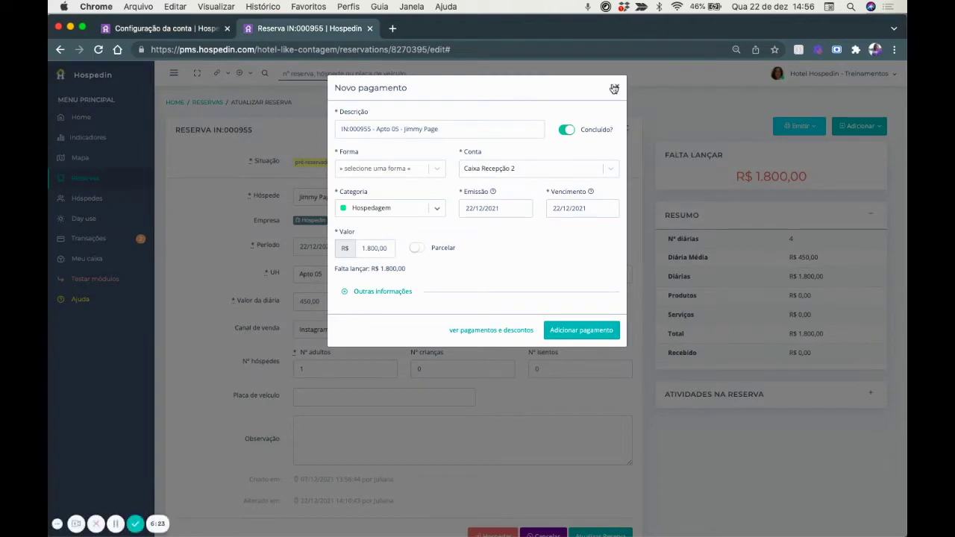
{"action": "left_click", "coordinate": [611, 89]}
{"action": "left_click", "coordinate": [78, 239]}
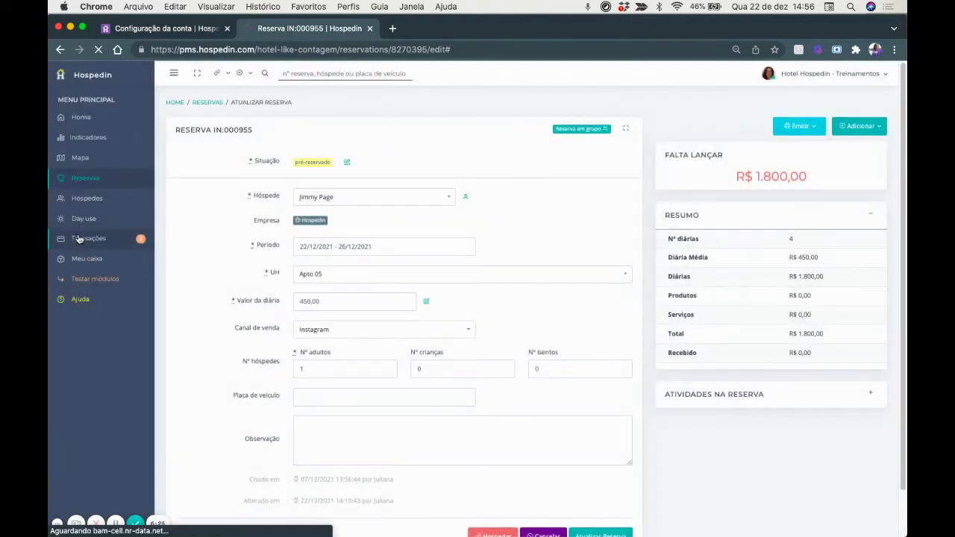
{"action": "left_click", "coordinate": [864, 129]}
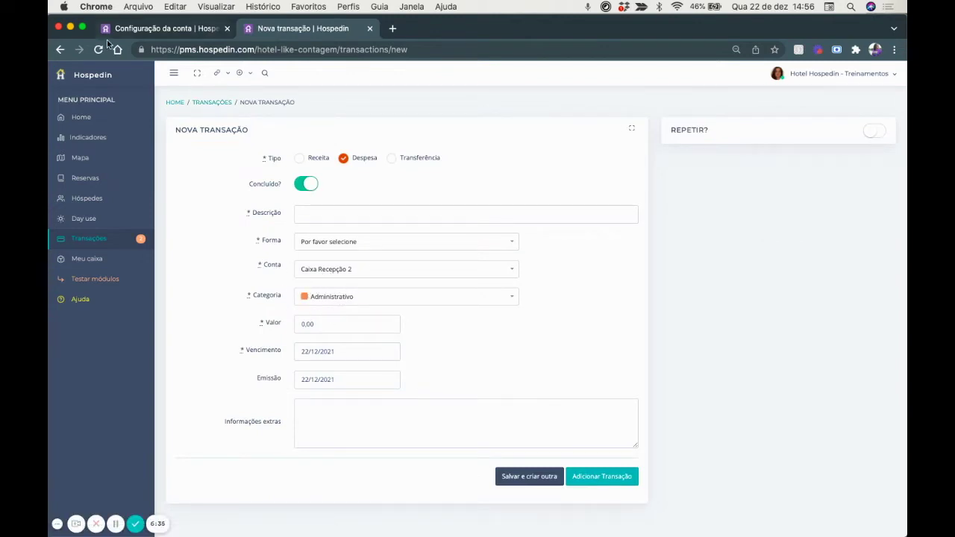
Add a payment to a new day use and compare its Day Use category with the account settings.
{"action": "left_click", "coordinate": [129, 31]}
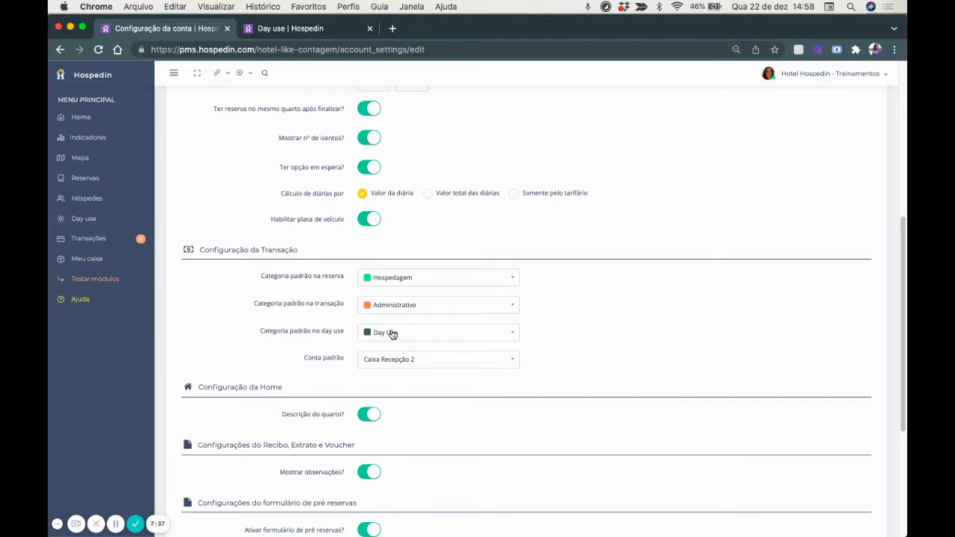
{"action": "left_click", "coordinate": [291, 29]}
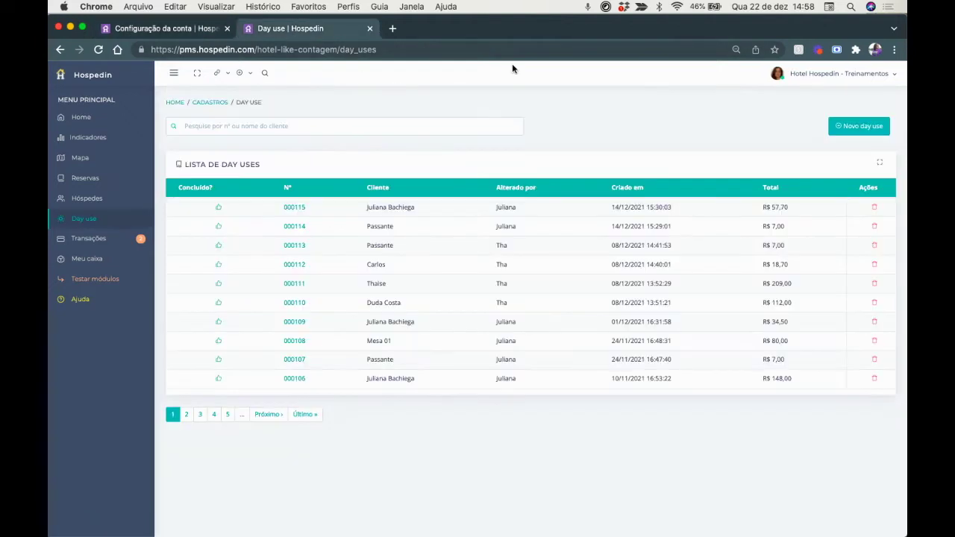
{"action": "left_click", "coordinate": [843, 127]}
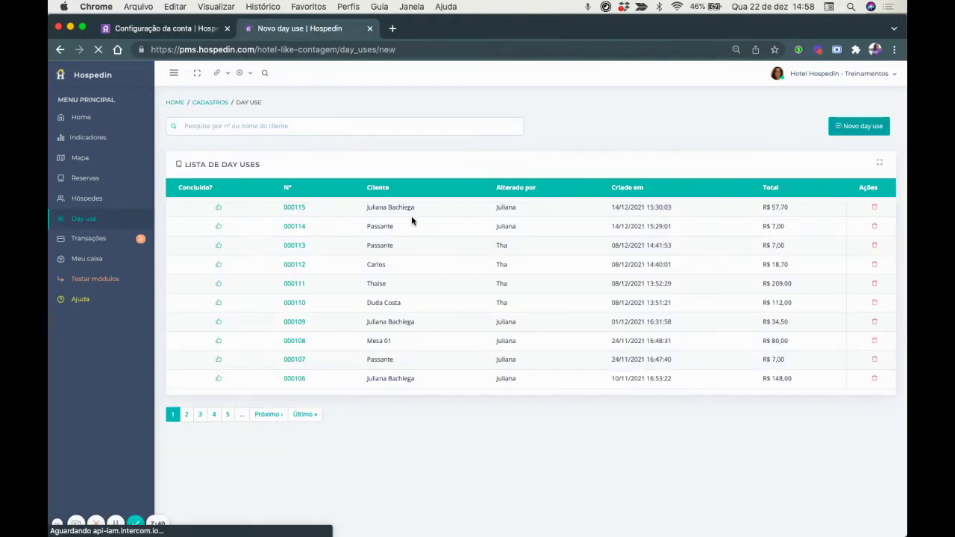
{"action": "left_click", "coordinate": [604, 295]}
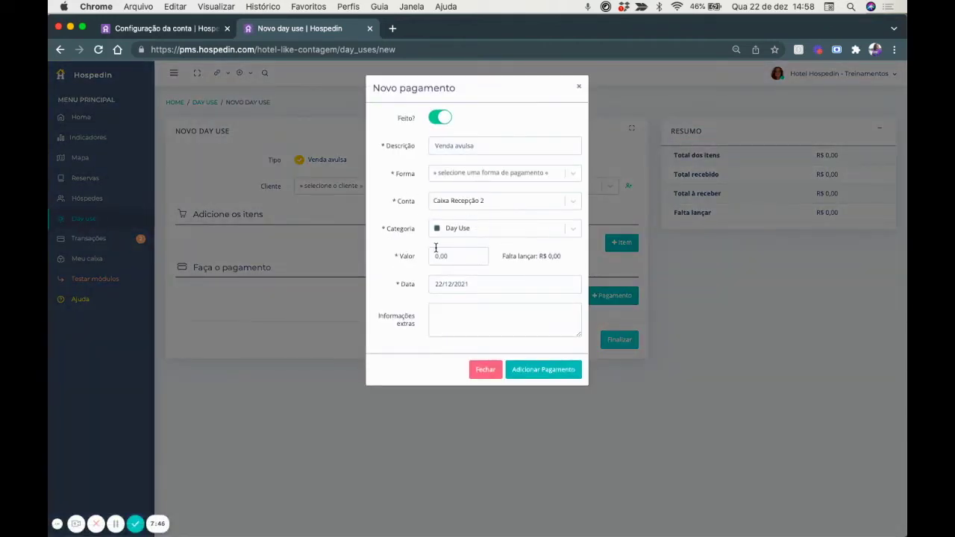
{"action": "left_click", "coordinate": [185, 30]}
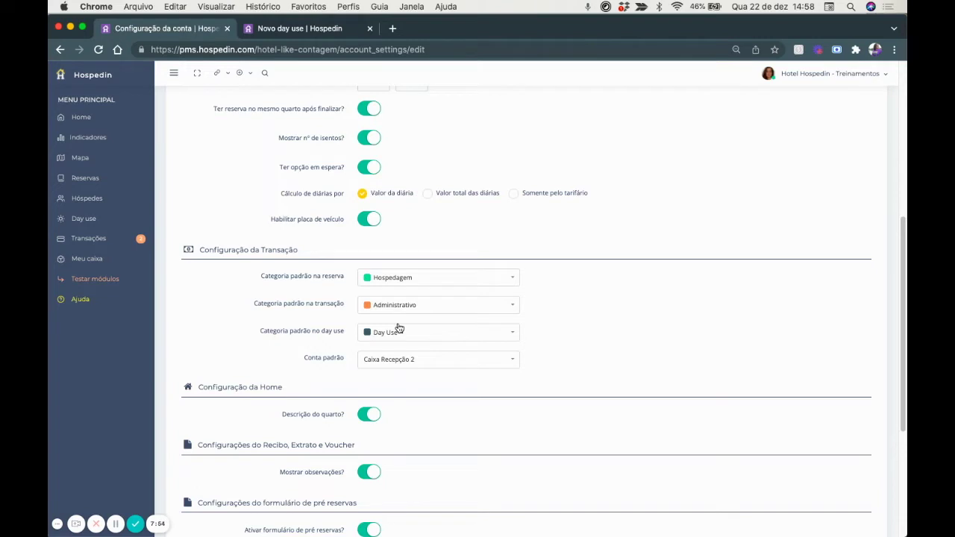
{"action": "scroll", "coordinate": [399, 329], "scroll_direction": "down", "scroll_amount": 1}
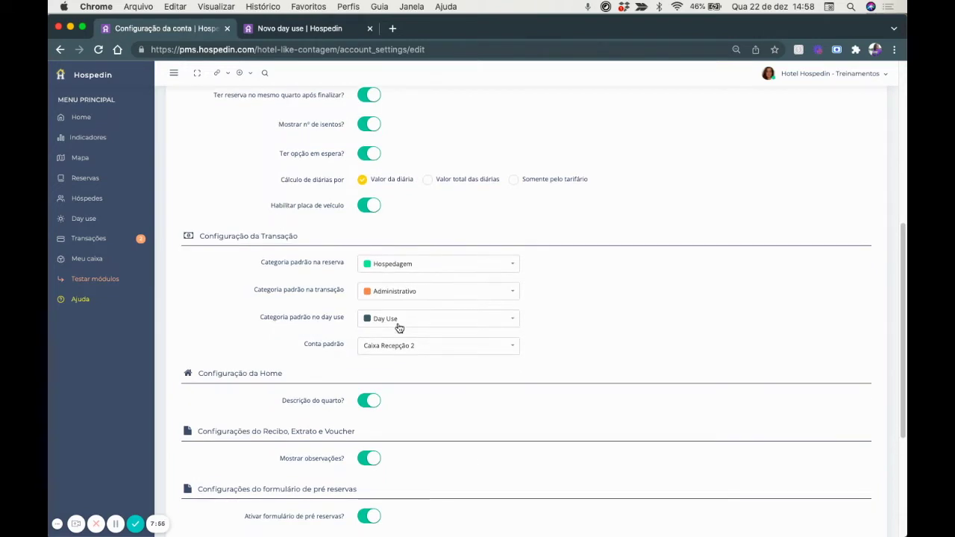
{"action": "scroll", "coordinate": [403, 332], "scroll_direction": "down", "scroll_amount": 2}
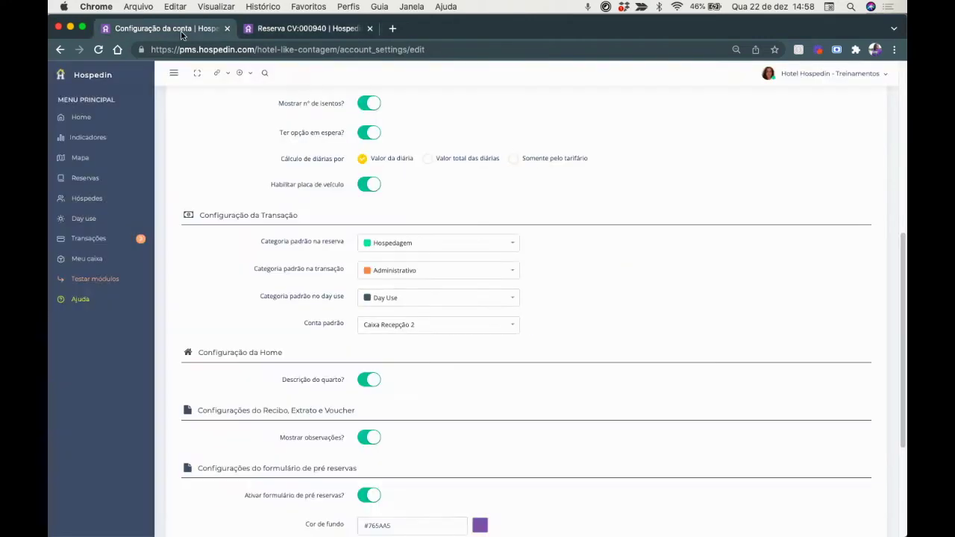
Keep Caixa Recepção 2 as the apto 12 payment account, discard the payment, and scroll the account settings.
{"action": "left_click", "coordinate": [182, 30]}
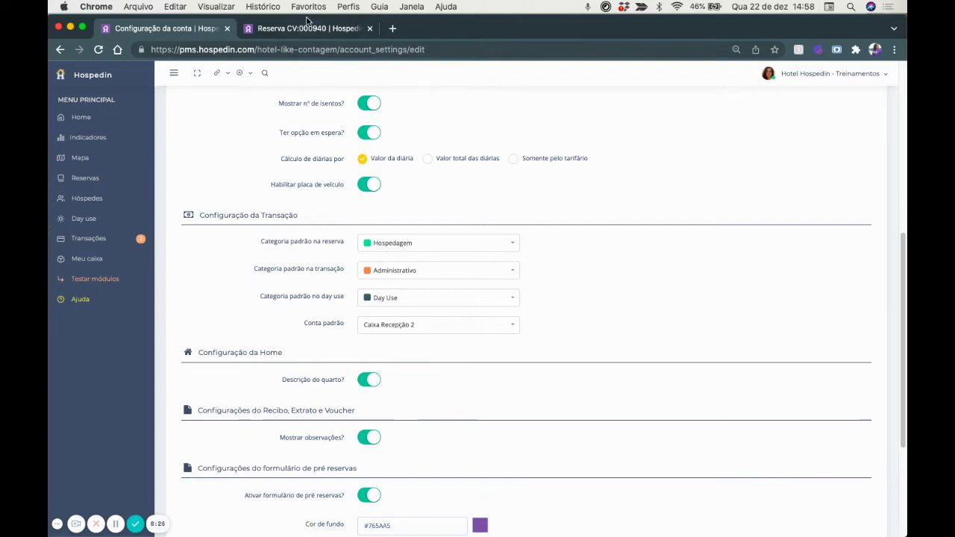
{"action": "left_click", "coordinate": [310, 29]}
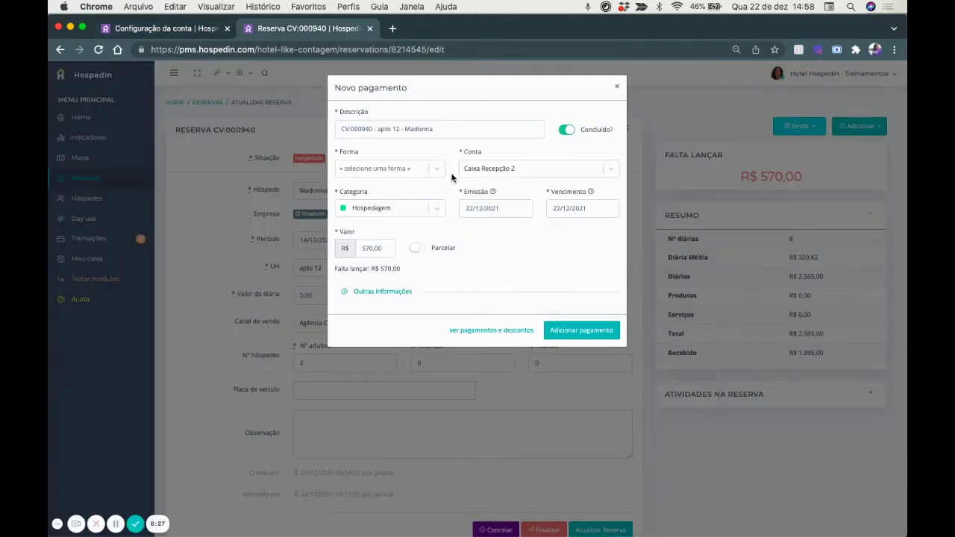
{"action": "left_click", "coordinate": [522, 169]}
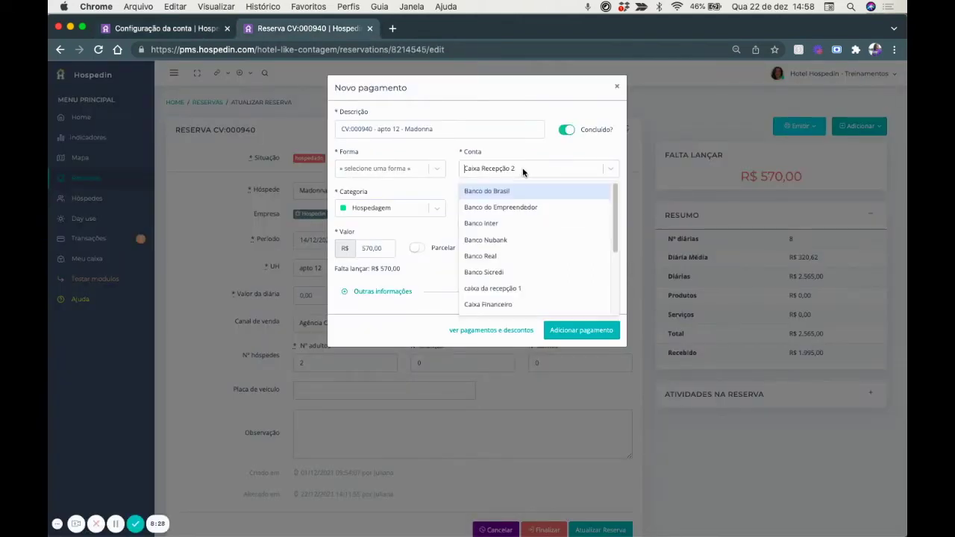
{"action": "left_click", "coordinate": [542, 96]}
{"action": "left_click", "coordinate": [615, 90]}
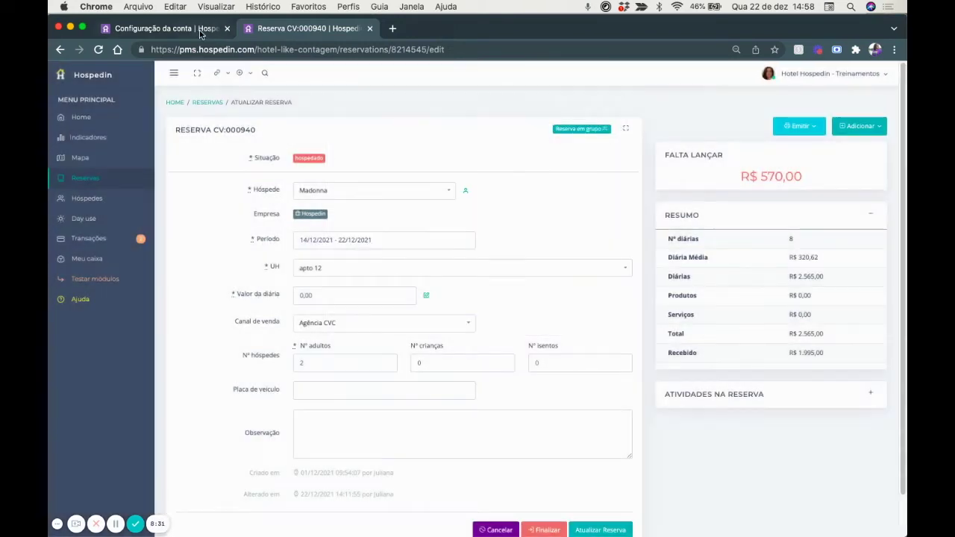
{"action": "left_click", "coordinate": [200, 28]}
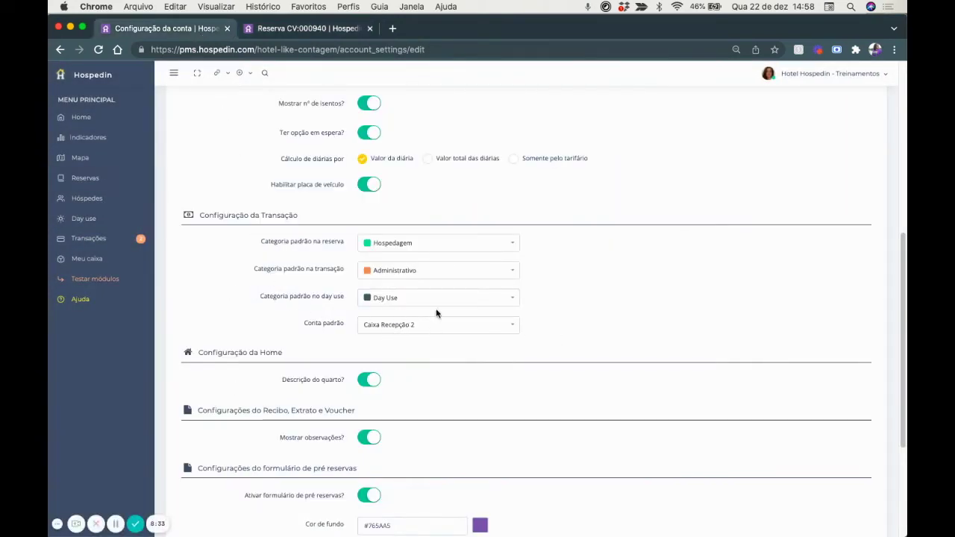
{"action": "scroll", "coordinate": [388, 346], "scroll_direction": "down", "scroll_amount": 3}
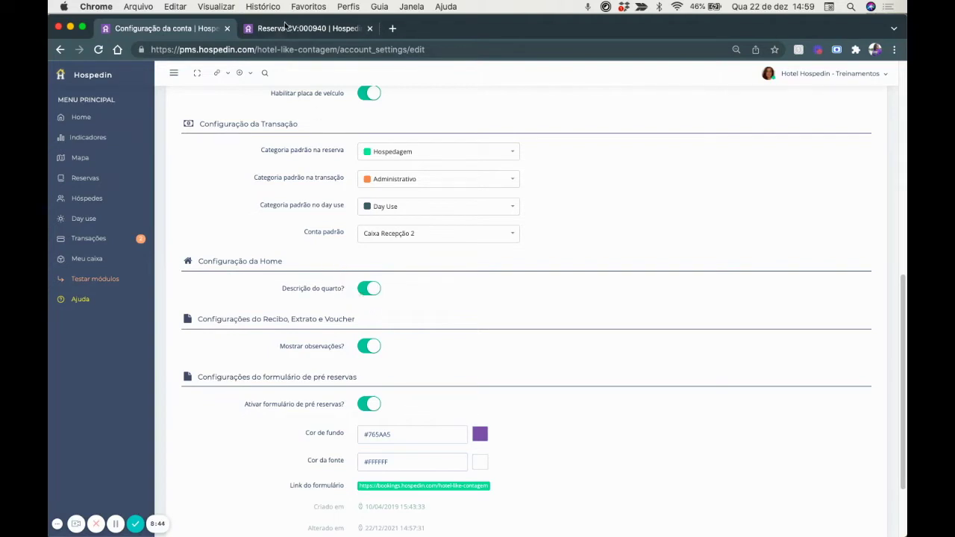
View Apto 01's room description under Cadastros > UHs, compare with account settings, then return home.
{"action": "left_click", "coordinate": [283, 27]}
{"action": "left_click", "coordinate": [844, 73]}
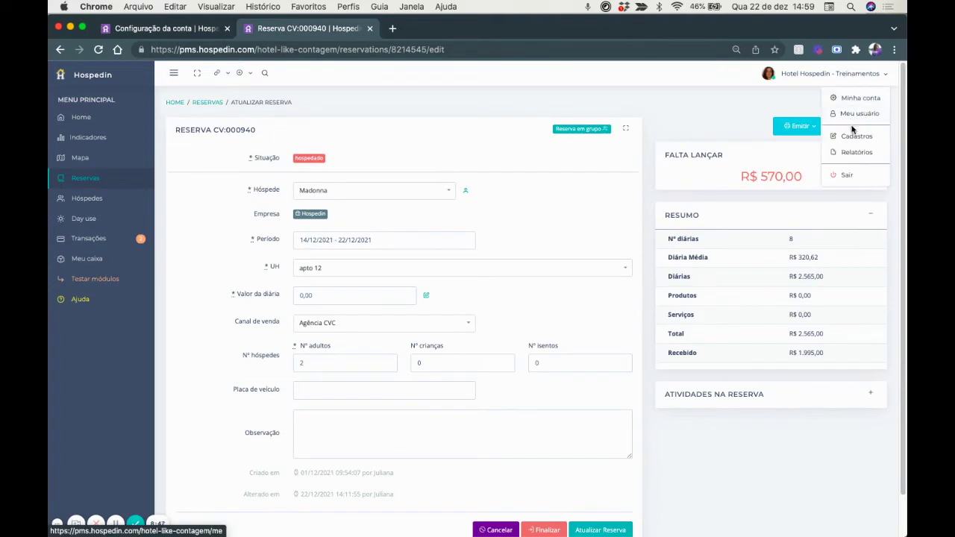
{"action": "left_click", "coordinate": [855, 137]}
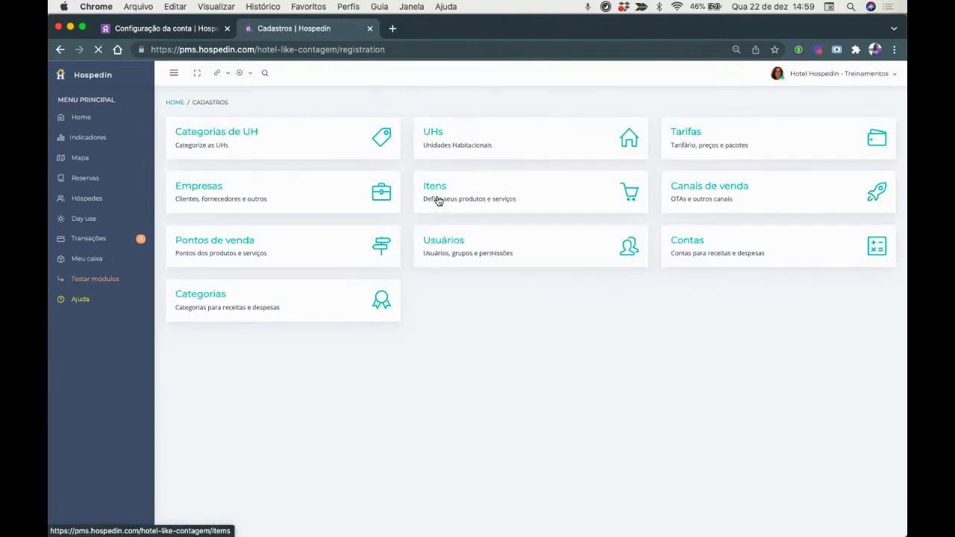
{"action": "left_click", "coordinate": [446, 134]}
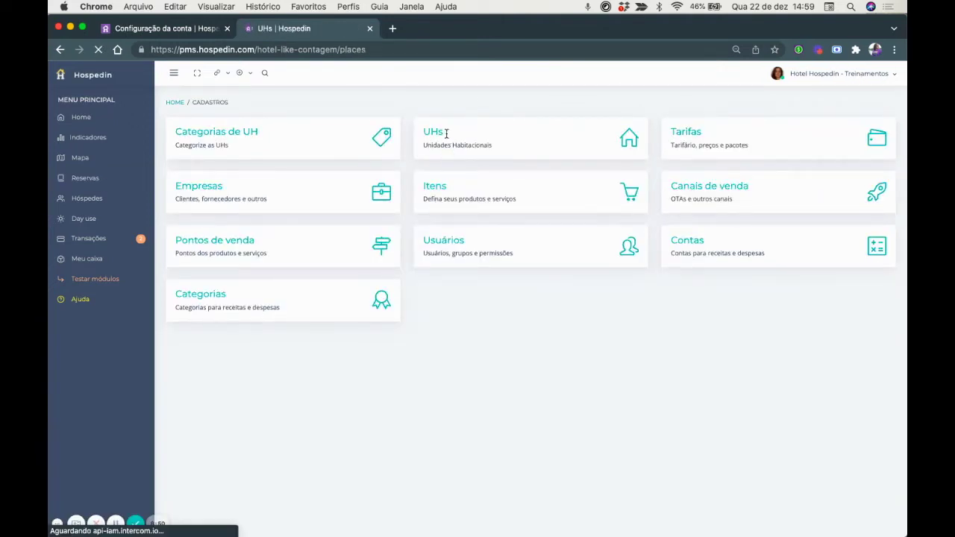
{"action": "left_click", "coordinate": [403, 205]}
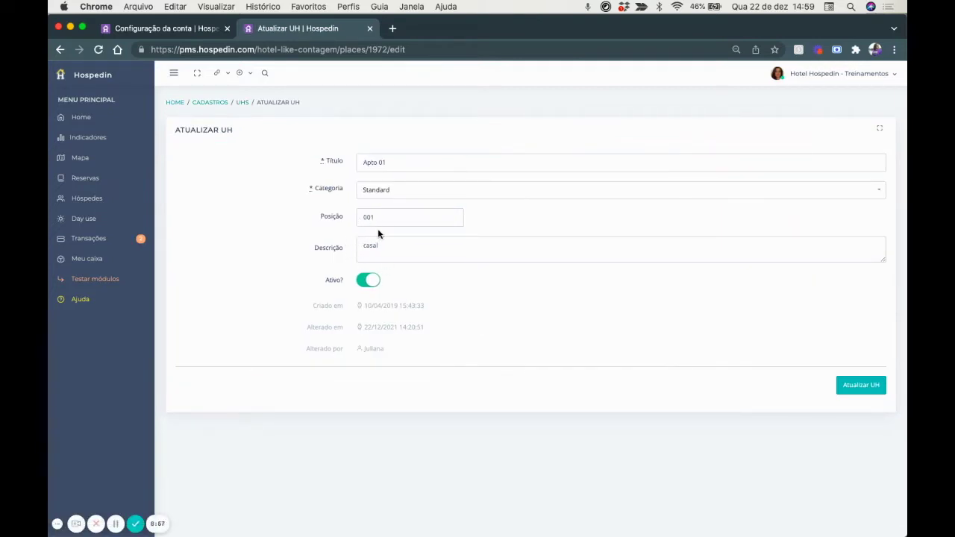
{"action": "key", "text": "ctrl+shift+Tab"}
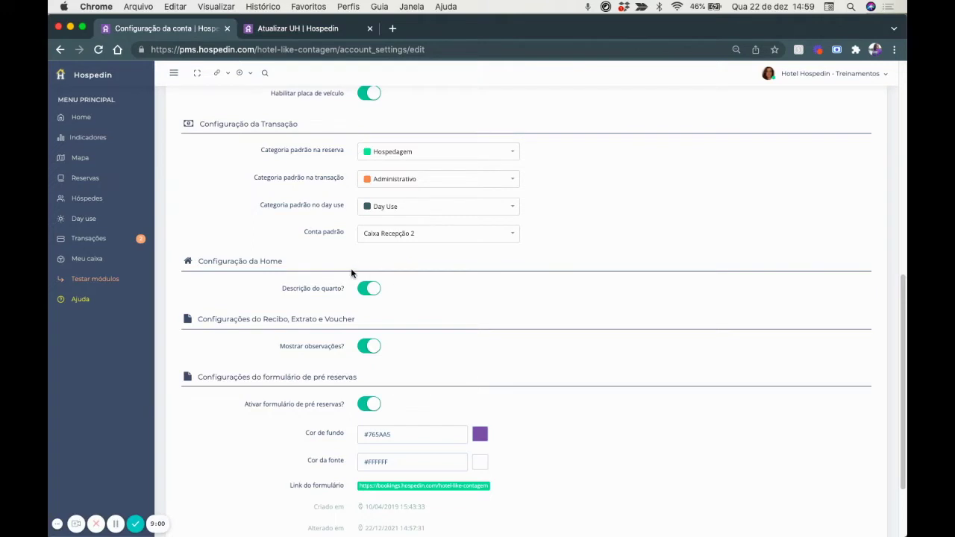
{"action": "left_click", "coordinate": [274, 34]}
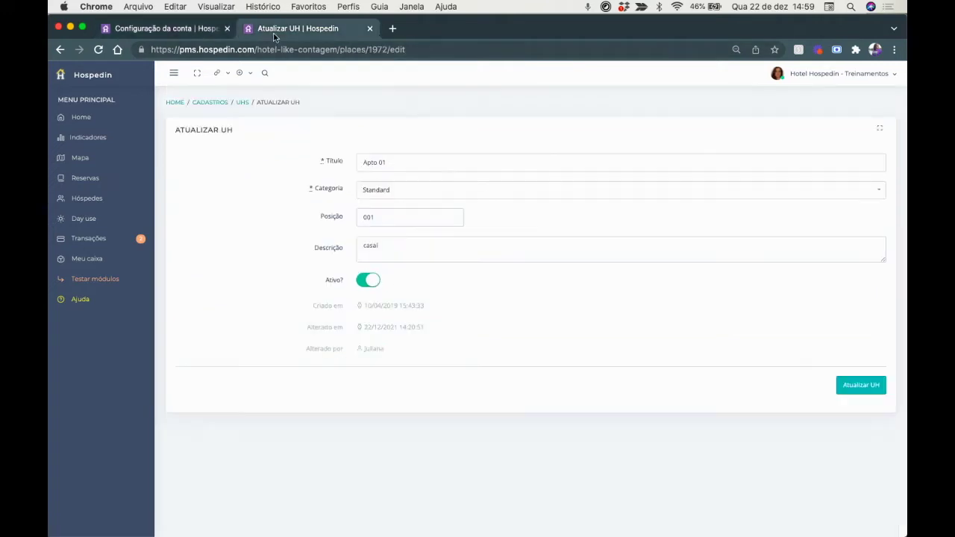
{"action": "left_click", "coordinate": [82, 117]}
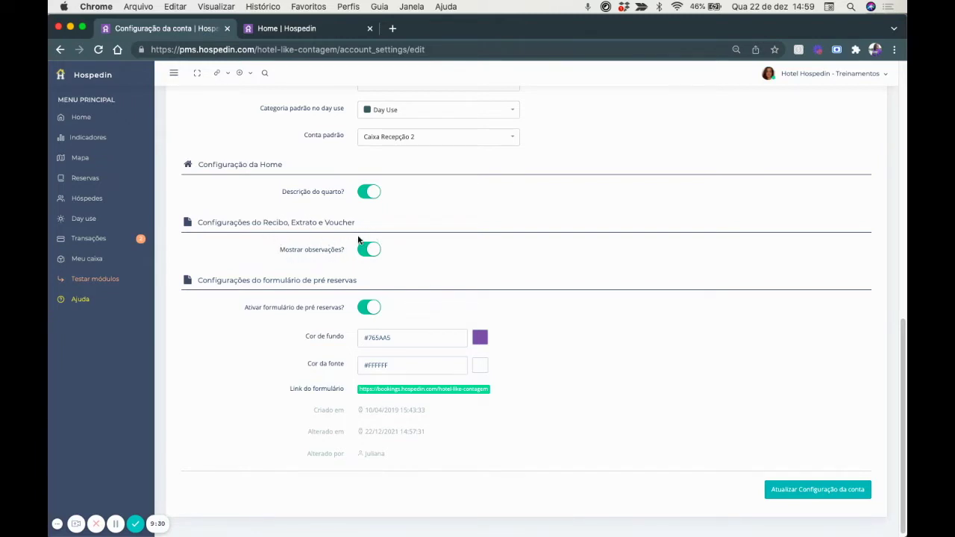
Issue the Apto 01 reservation's Extrato PDF and check its 'informação teste' observation.
{"action": "left_click", "coordinate": [297, 33]}
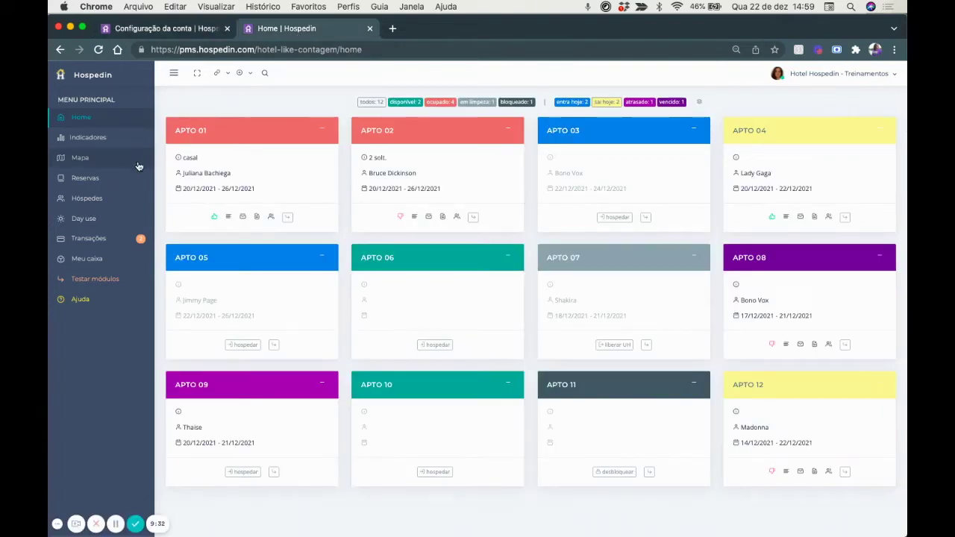
{"action": "left_click", "coordinate": [182, 135]}
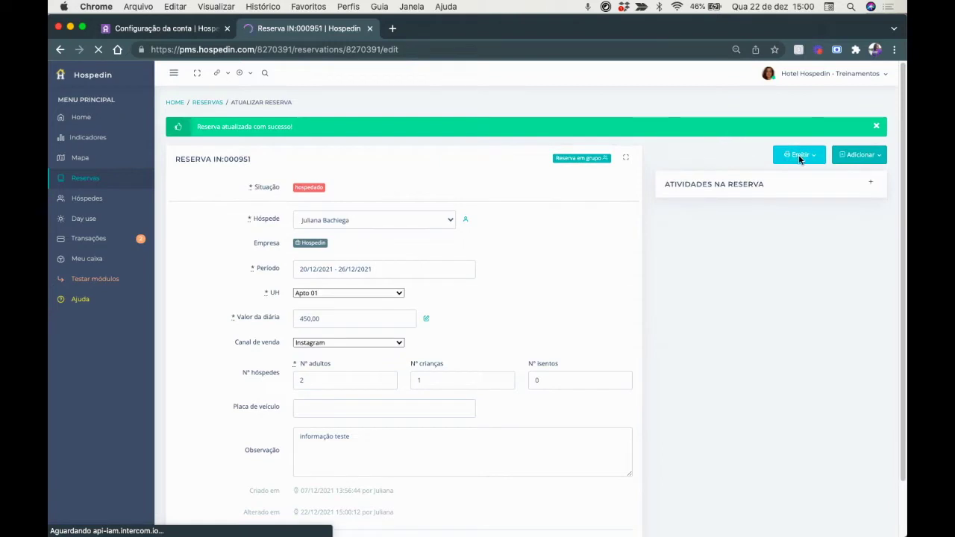
{"action": "left_click", "coordinate": [800, 156]}
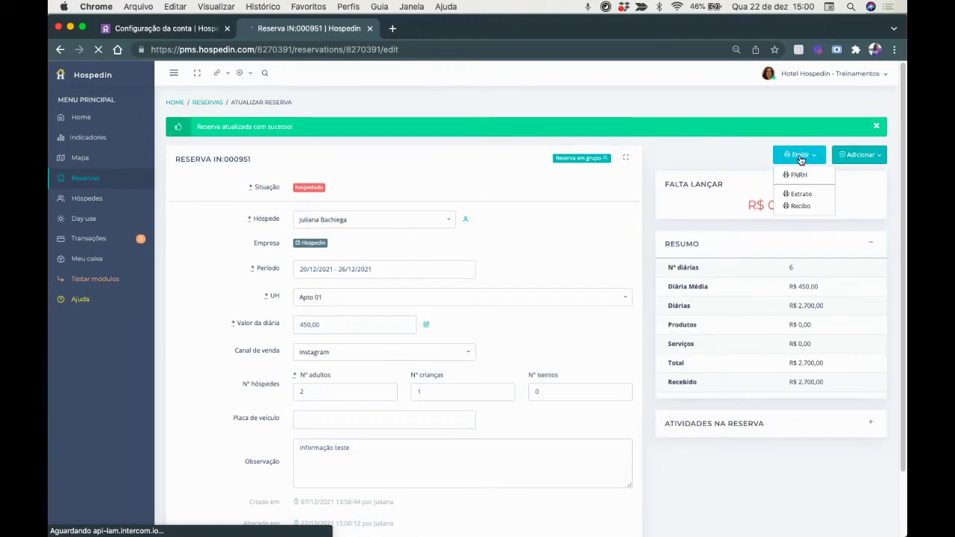
{"action": "left_click", "coordinate": [801, 195]}
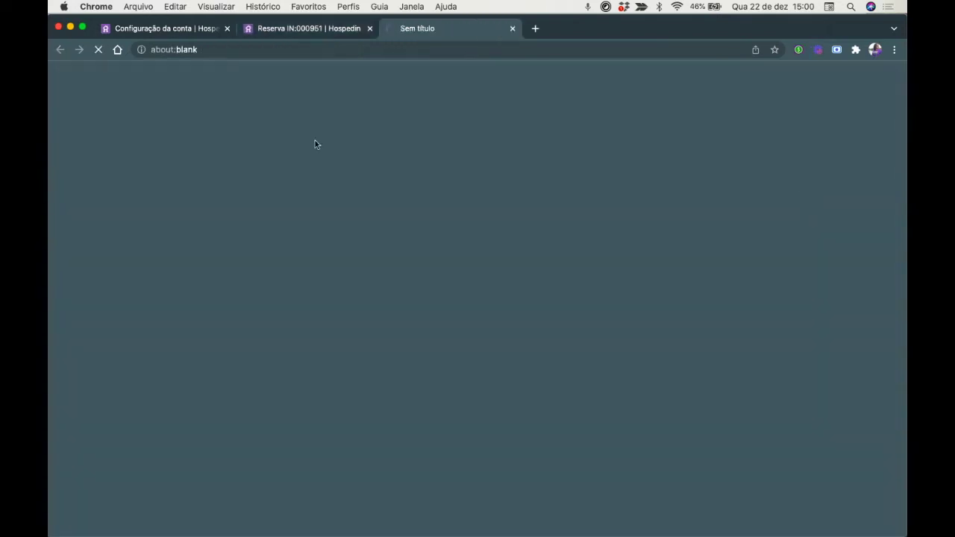
{"action": "scroll", "coordinate": [428, 290], "scroll_direction": "down", "scroll_amount": 6}
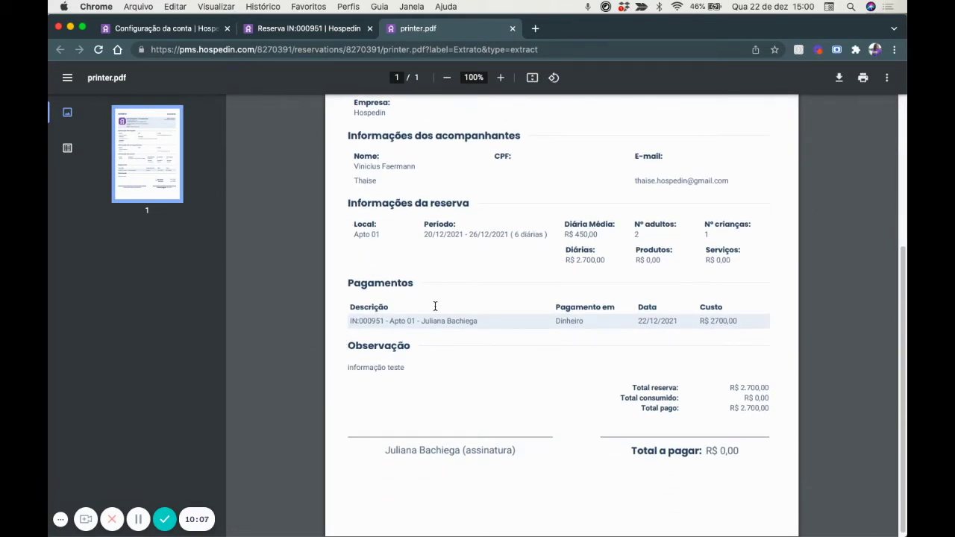
{"action": "left_click", "coordinate": [512, 29]}
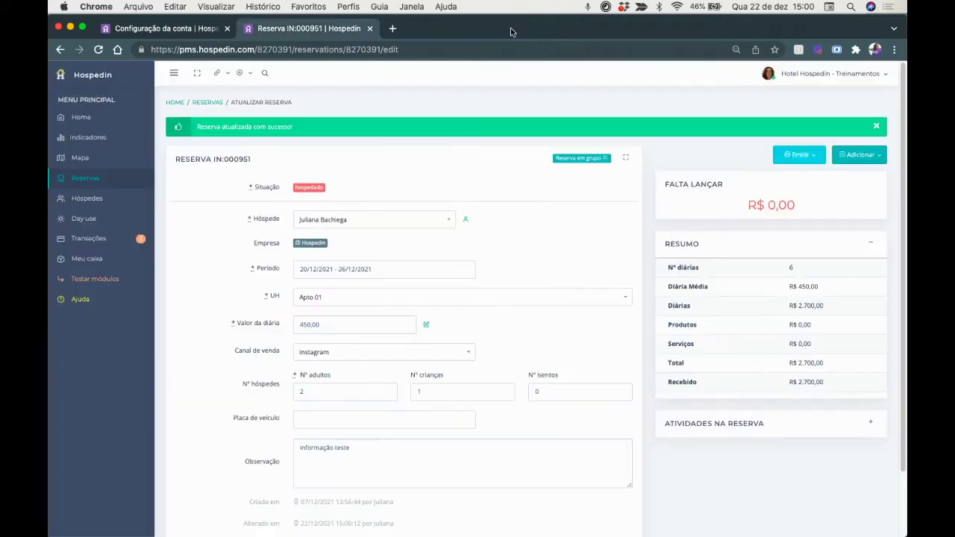
{"action": "left_click", "coordinate": [296, 447]}
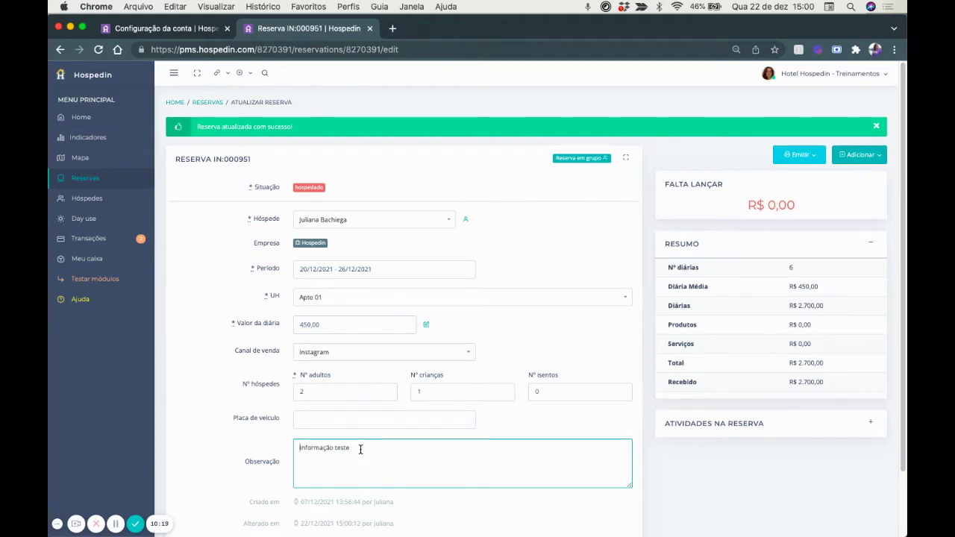
{"action": "left_click", "coordinate": [141, 32]}
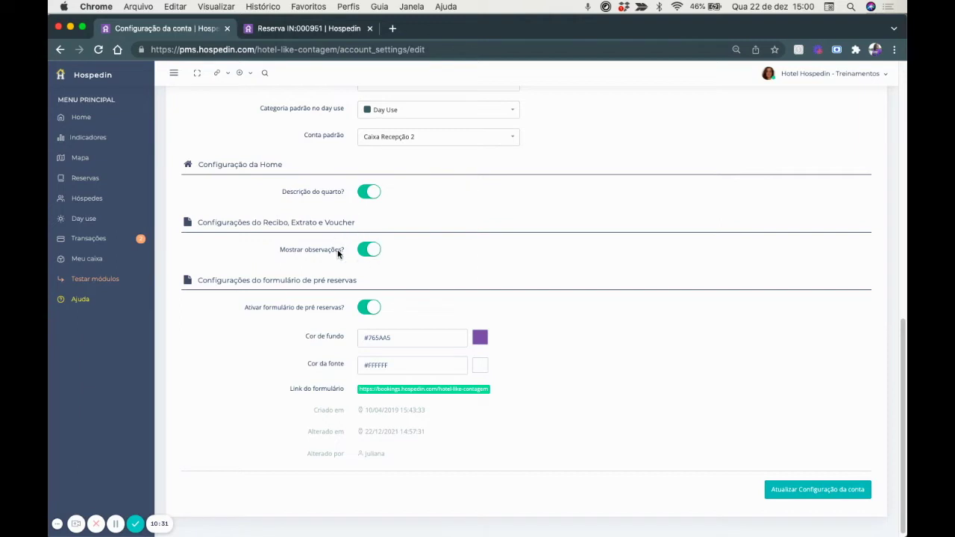
Open the public pre-reservation form from the shortcut links and select its web address.
{"action": "scroll", "coordinate": [345, 240], "scroll_direction": "down", "scroll_amount": 1}
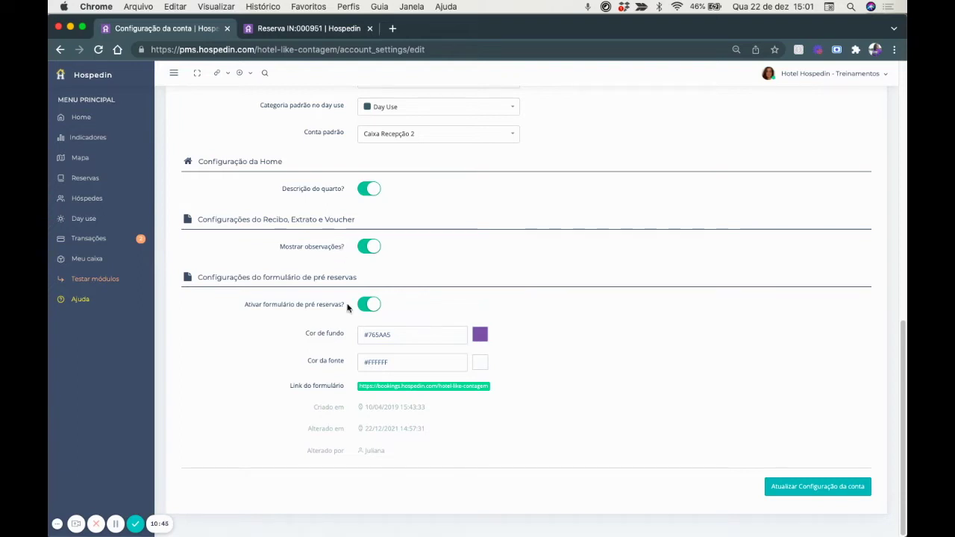
{"action": "left_click", "coordinate": [306, 28]}
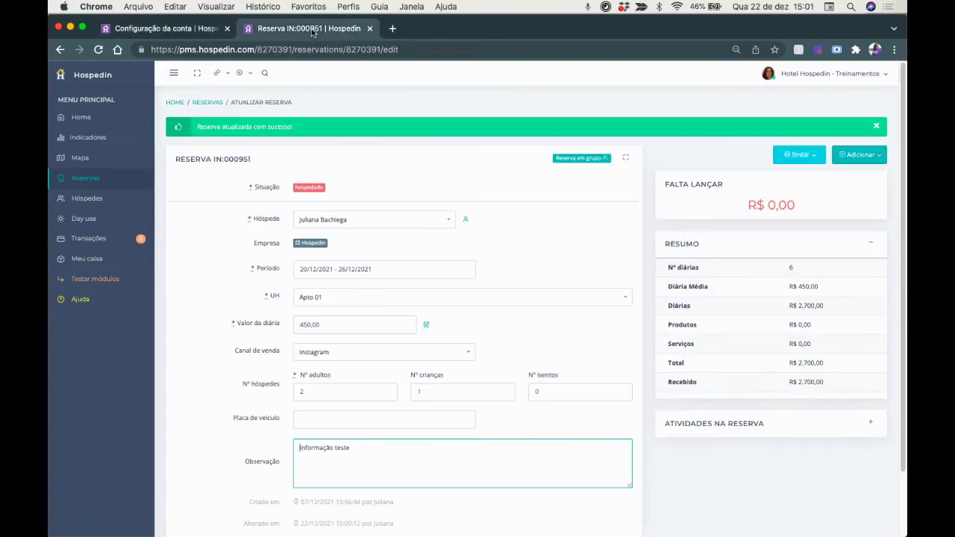
{"action": "left_click", "coordinate": [227, 75]}
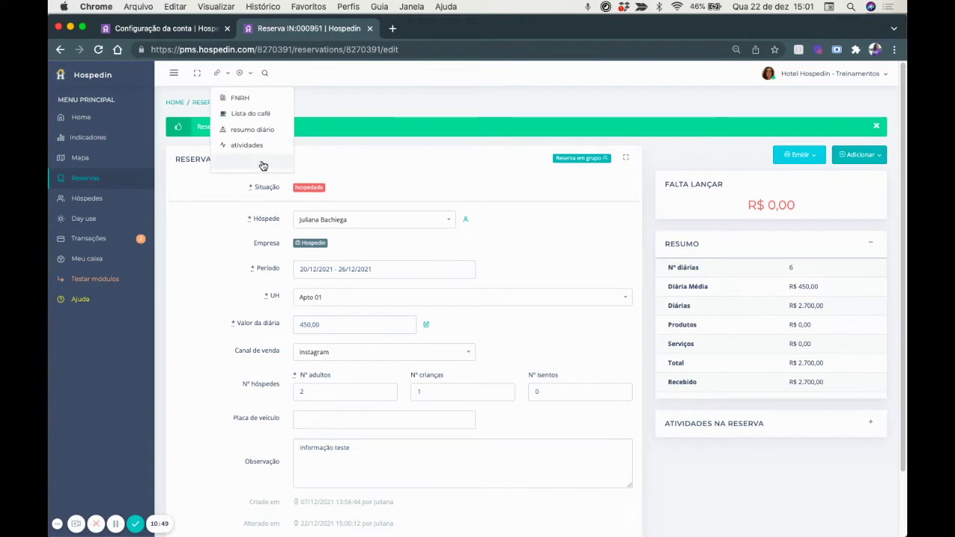
{"action": "left_click", "coordinate": [258, 162]}
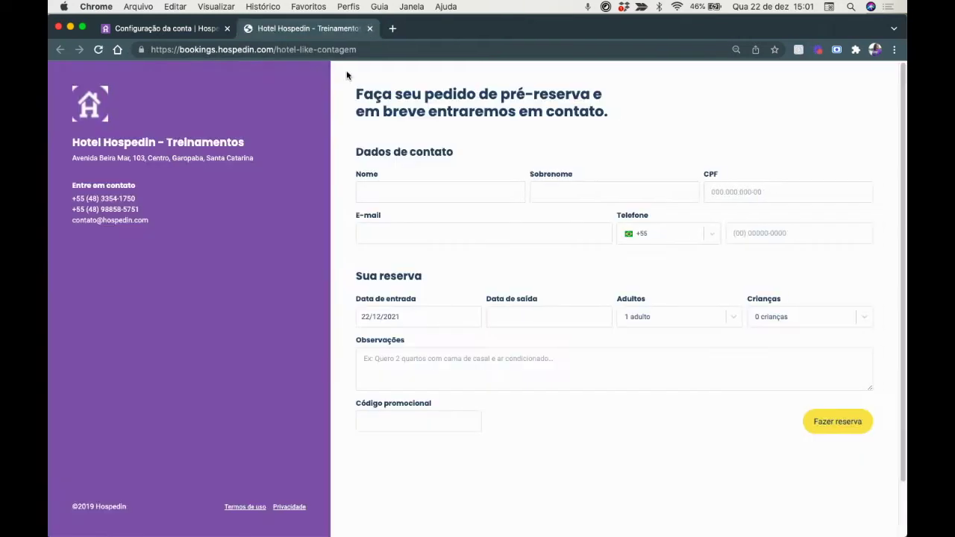
{"action": "left_click_drag", "start_coordinate": [376, 49], "coordinate": [129, 39]}
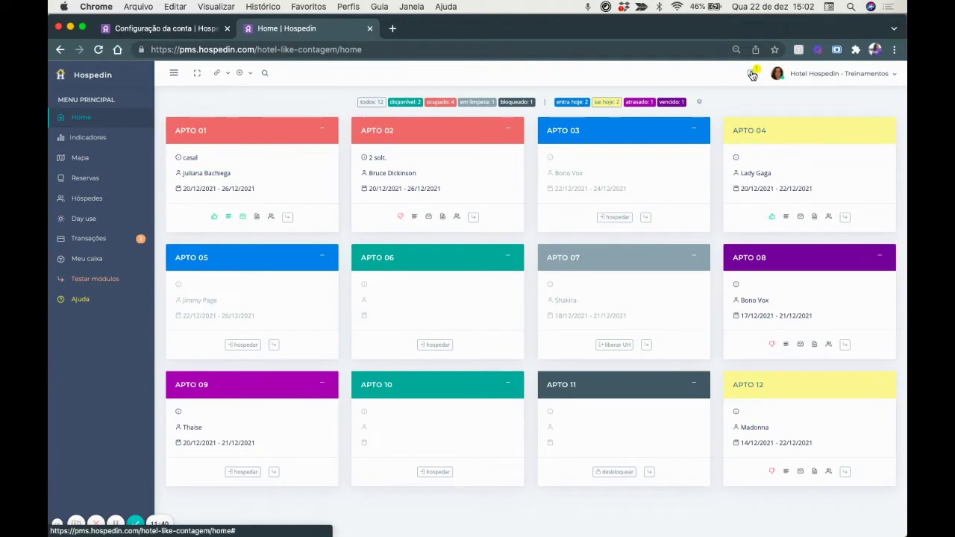
Open the pending pre-reservation FO:001010 for Apto 04 from the notifications and review it.
{"action": "left_click", "coordinate": [752, 74]}
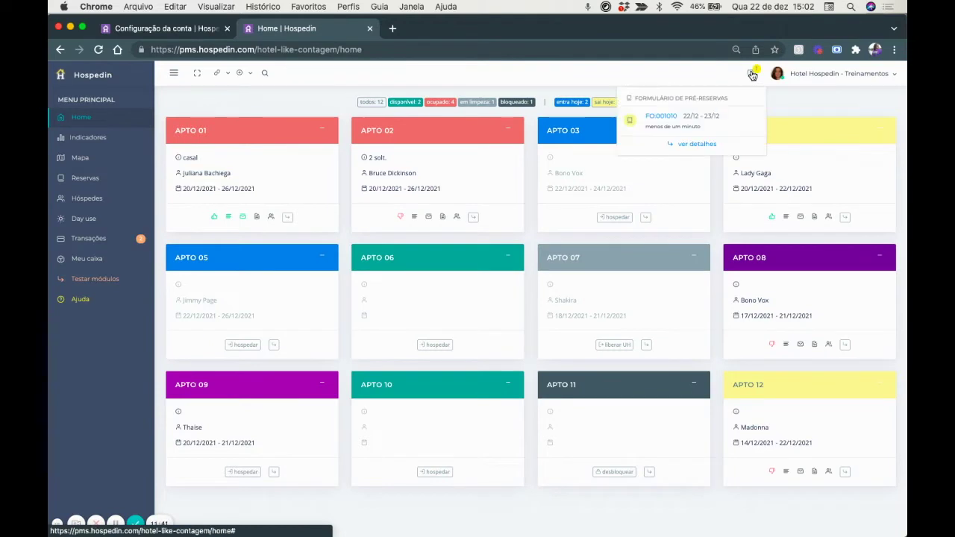
{"action": "left_click", "coordinate": [666, 126]}
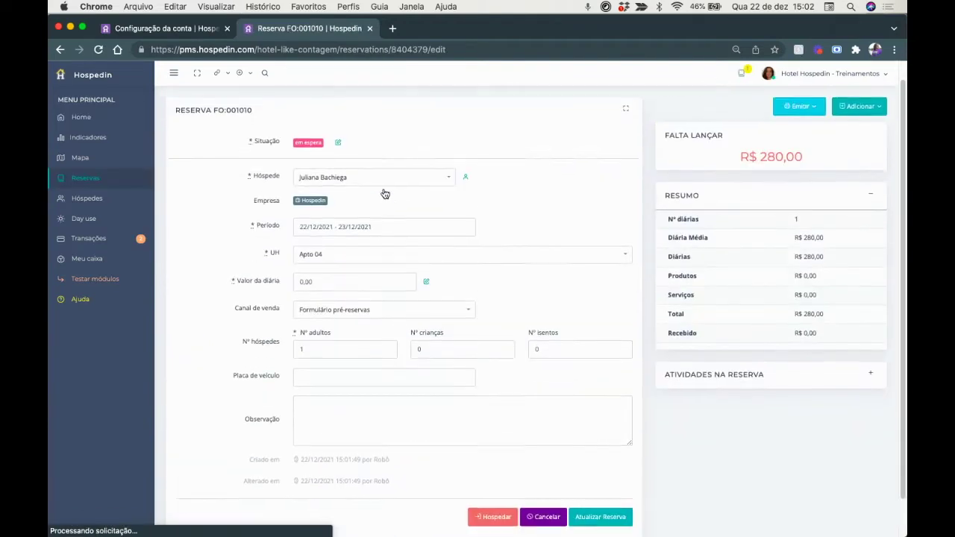
{"action": "scroll", "coordinate": [383, 192], "scroll_direction": "down", "scroll_amount": 1}
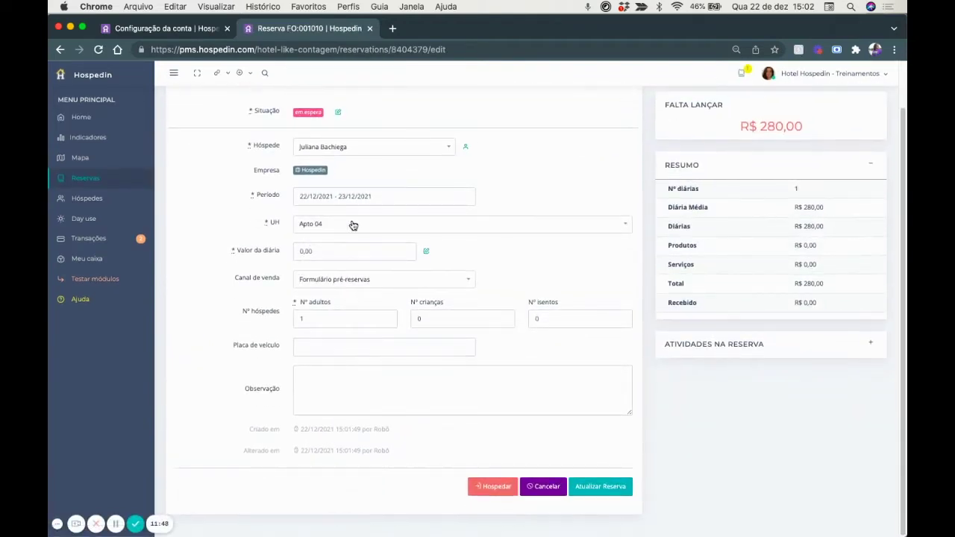
{"action": "scroll", "coordinate": [334, 338], "scroll_direction": "up", "scroll_amount": 1}
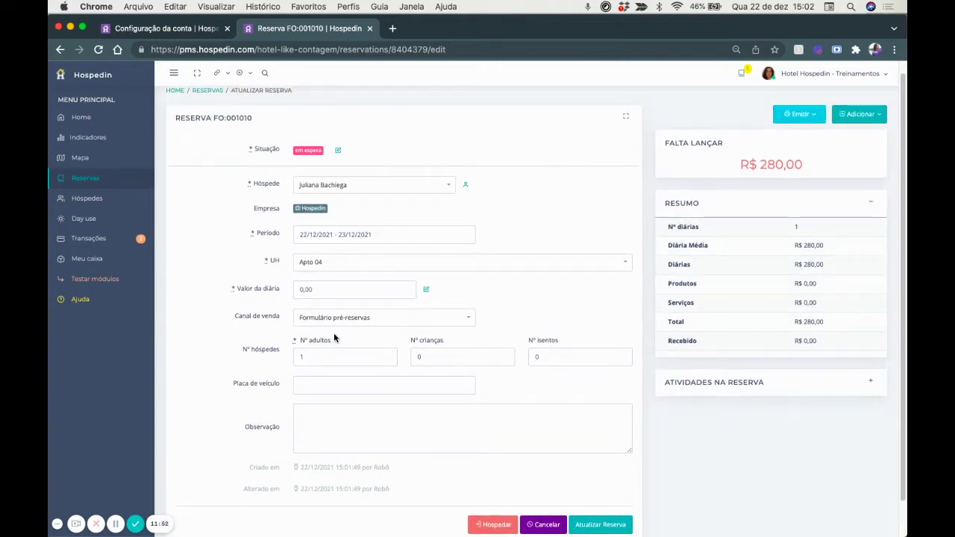
{"action": "scroll", "coordinate": [334, 338], "scroll_direction": "down", "scroll_amount": 1}
{"action": "scroll", "coordinate": [334, 338], "scroll_direction": "up", "scroll_amount": 2}
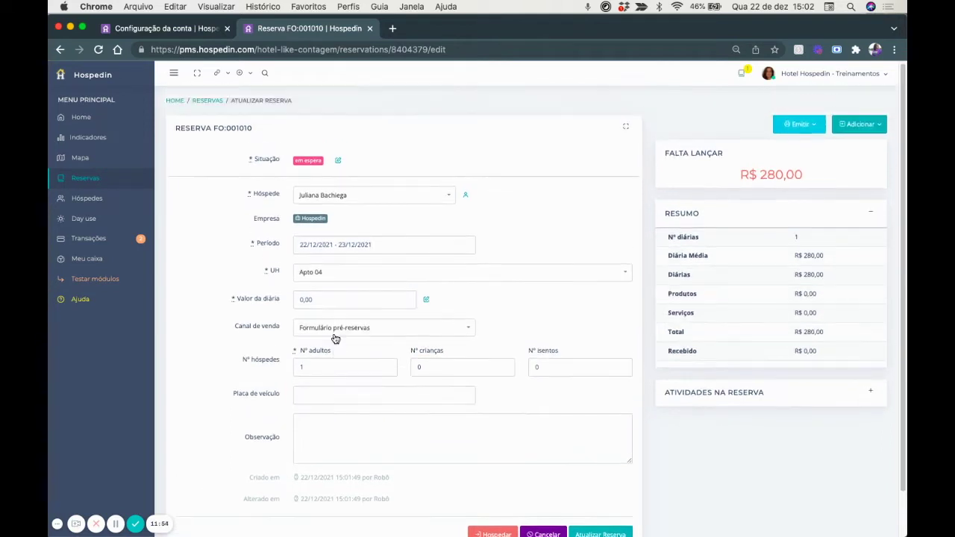
Show the account's Dados de faturamento with the hotel's company and address details.
{"action": "left_click", "coordinate": [164, 30]}
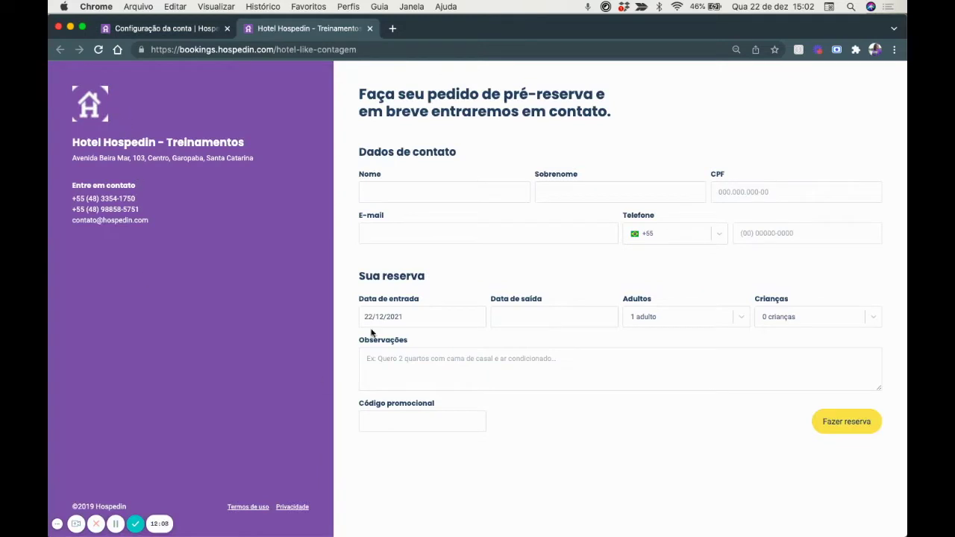
{"action": "left_click", "coordinate": [165, 29]}
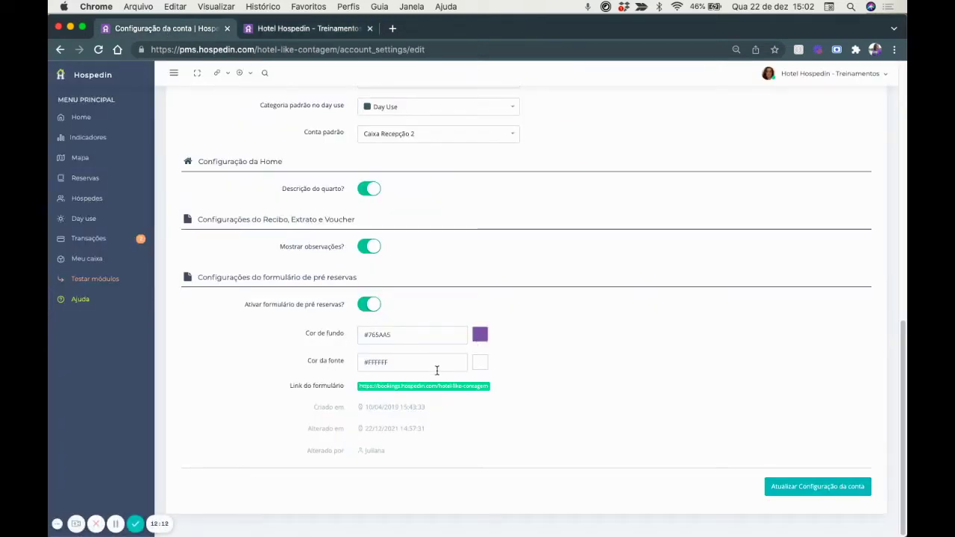
{"action": "left_click", "coordinate": [284, 28]}
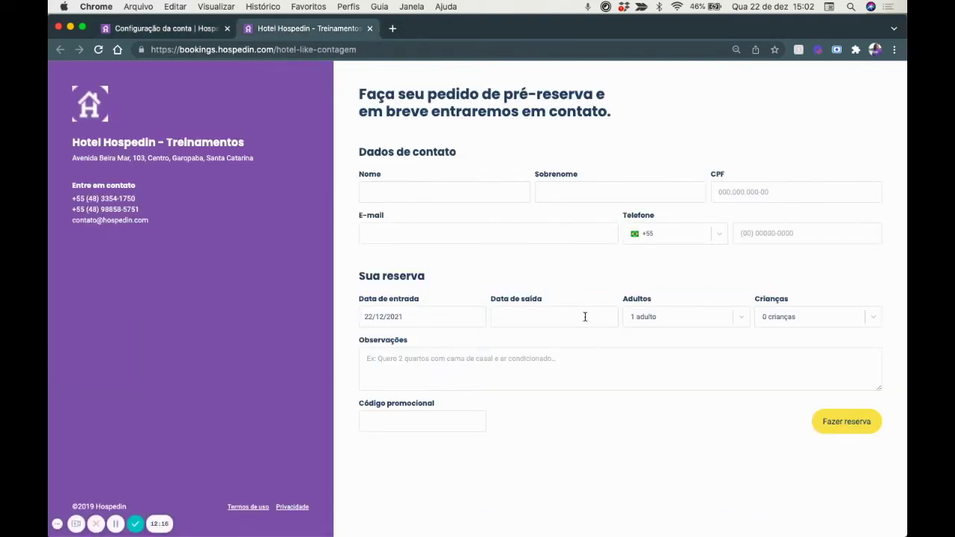
{"action": "left_click", "coordinate": [165, 28]}
{"action": "left_click", "coordinate": [377, 194]}
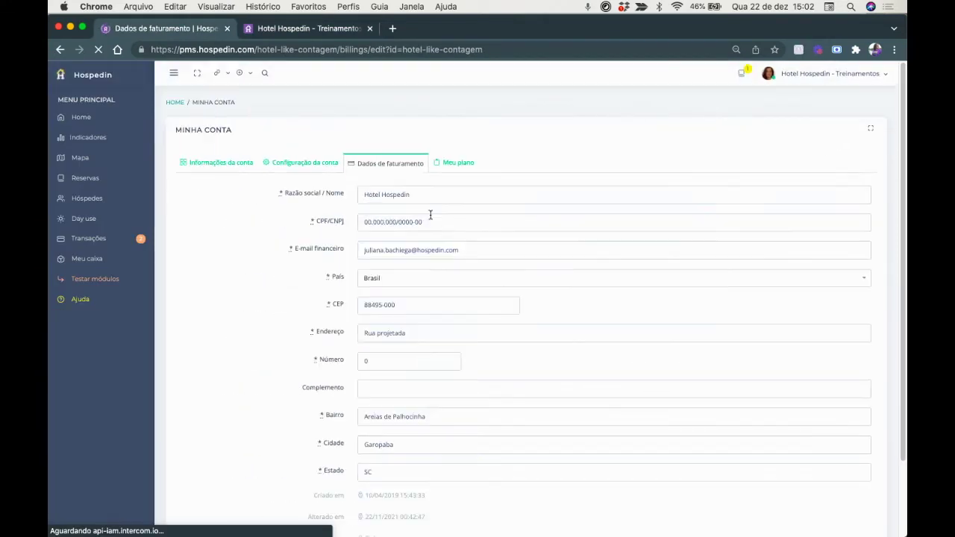
Check the Safira plan in Meu plano, with pagHotel, Plus and Financeiro extras totalling R$ 169,60.
{"action": "scroll", "coordinate": [406, 368], "scroll_direction": "down", "scroll_amount": 1}
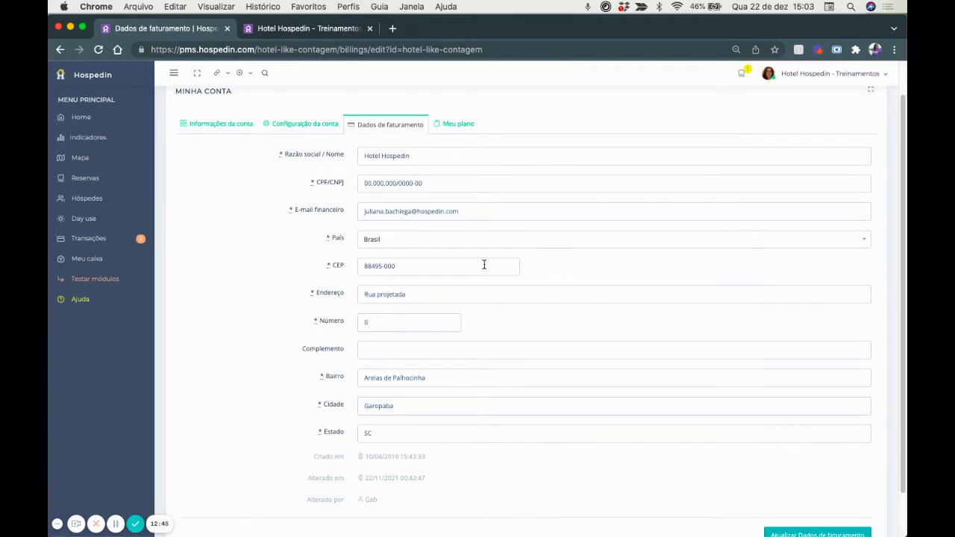
{"action": "left_click", "coordinate": [453, 124]}
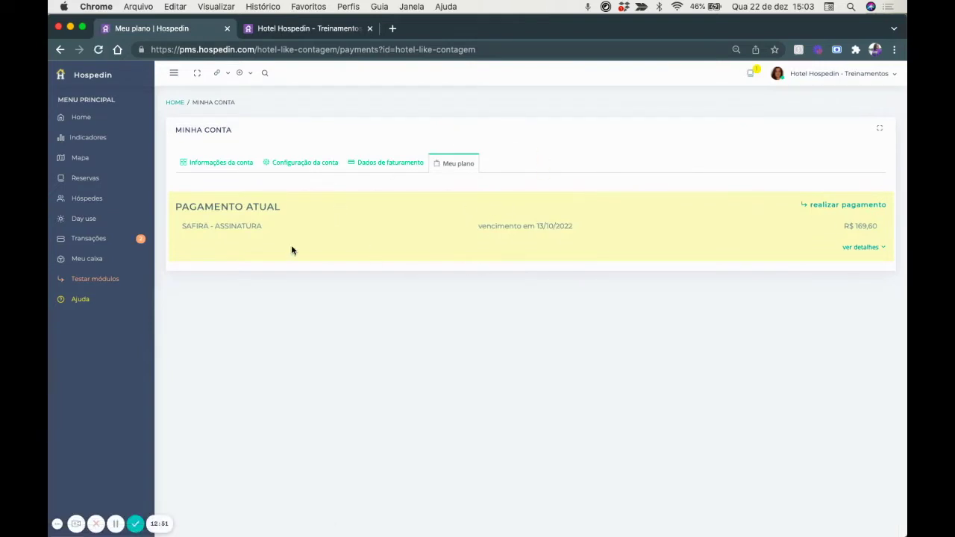
{"action": "left_click", "coordinate": [862, 246]}
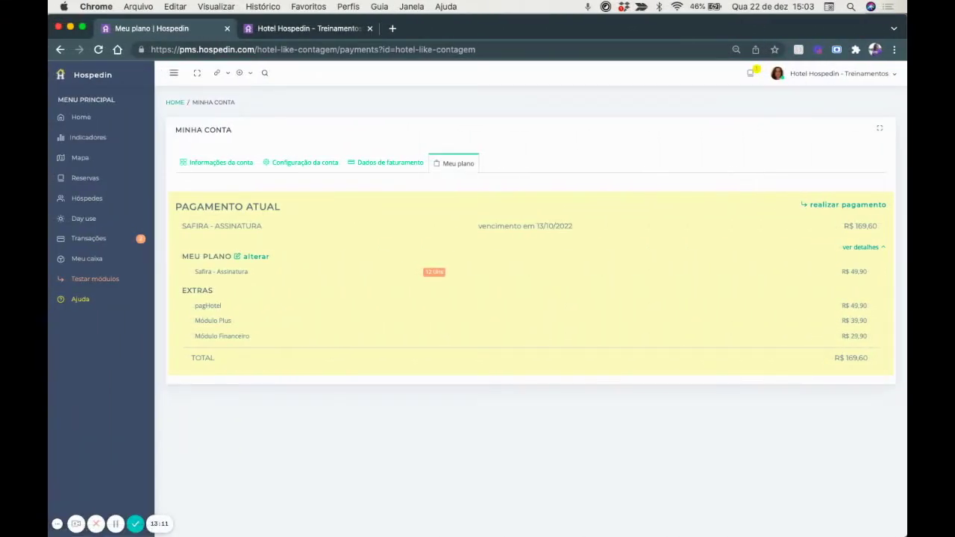
{"action": "left_click", "coordinate": [812, 74]}
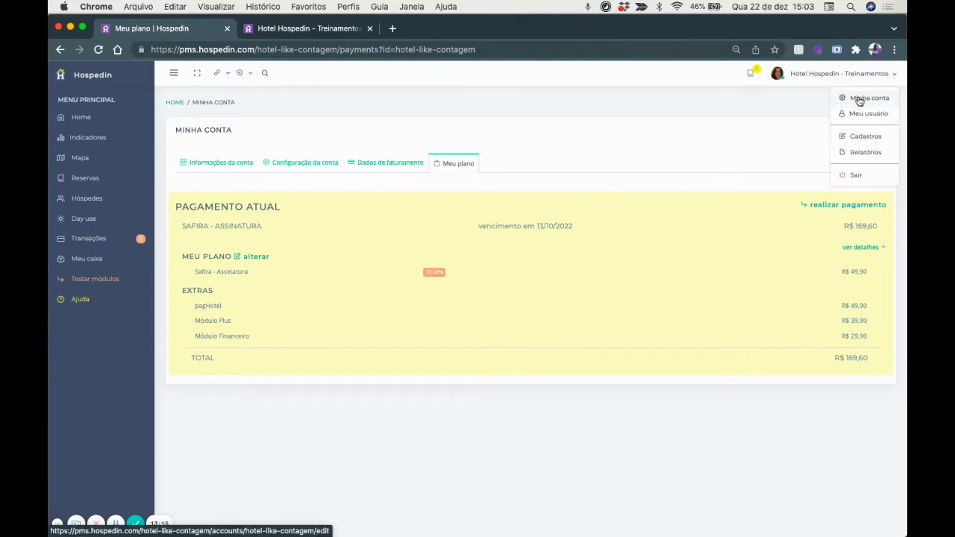
Go to Cadastros, load the Mapa in the second tab, then list Categorias de UH: Standard, Luxo, Luxo superior.
{"action": "left_click", "coordinate": [868, 115]}
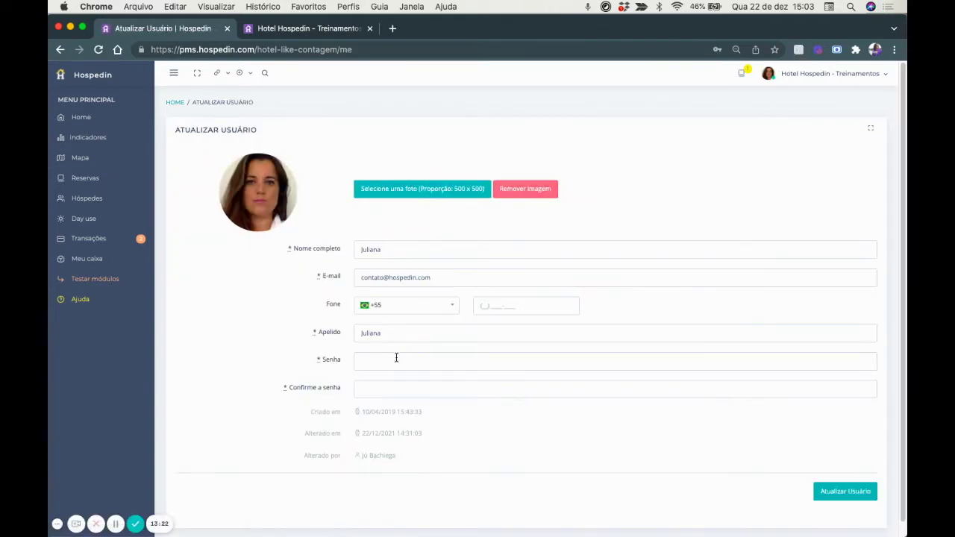
{"action": "left_click", "coordinate": [826, 89]}
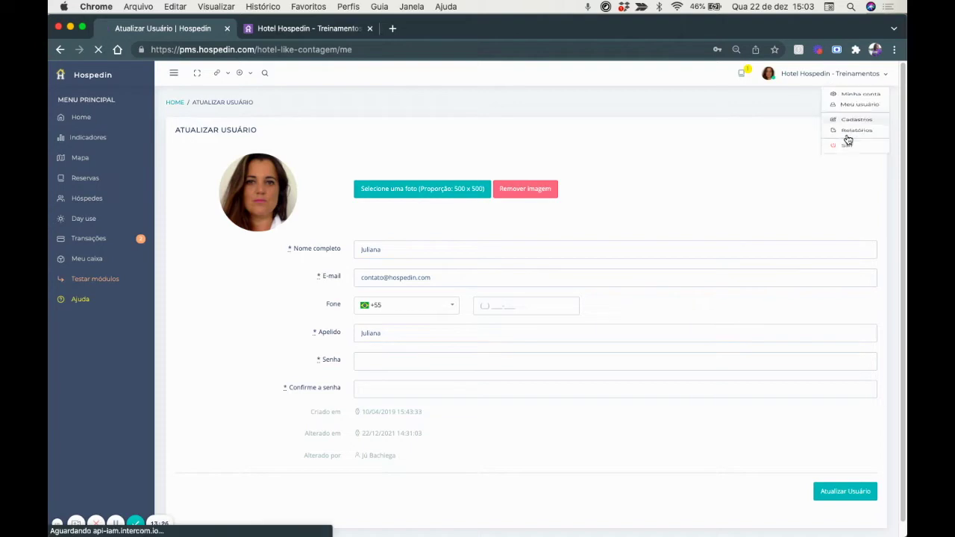
{"action": "left_click", "coordinate": [849, 140]}
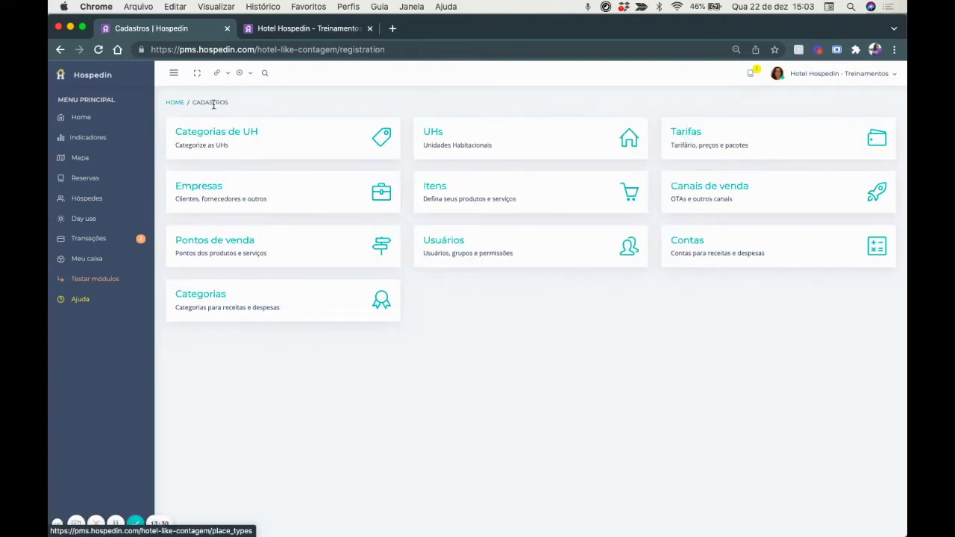
{"action": "left_click", "coordinate": [310, 29]}
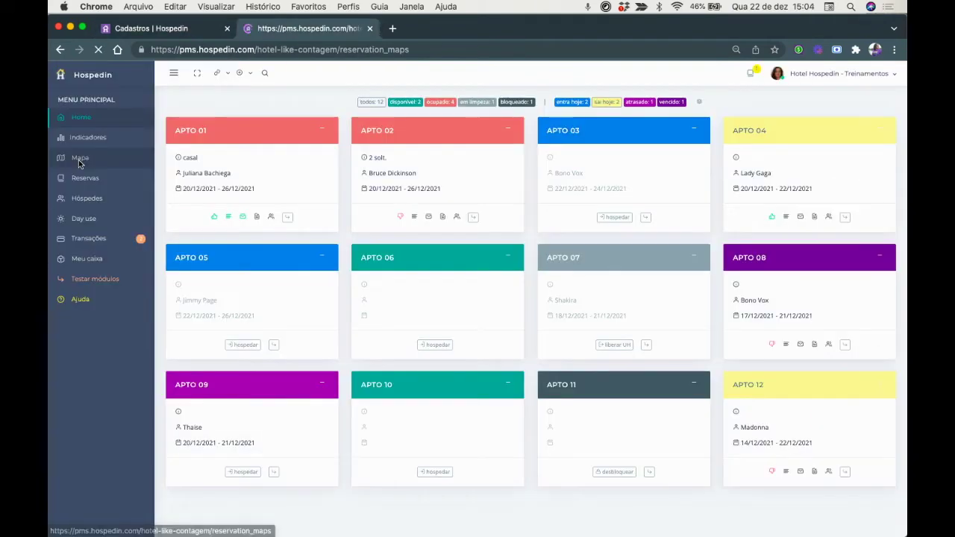
{"action": "left_click", "coordinate": [80, 159]}
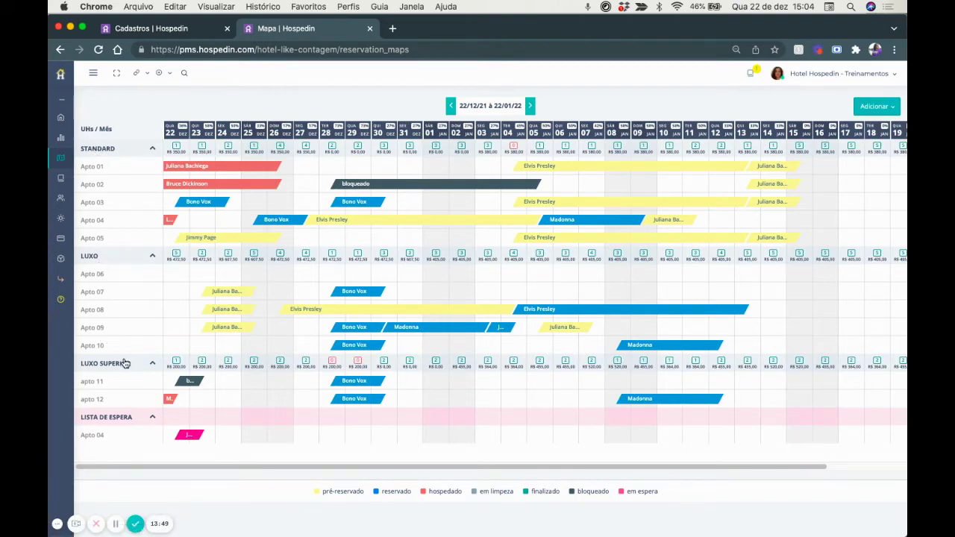
{"action": "left_click", "coordinate": [140, 30]}
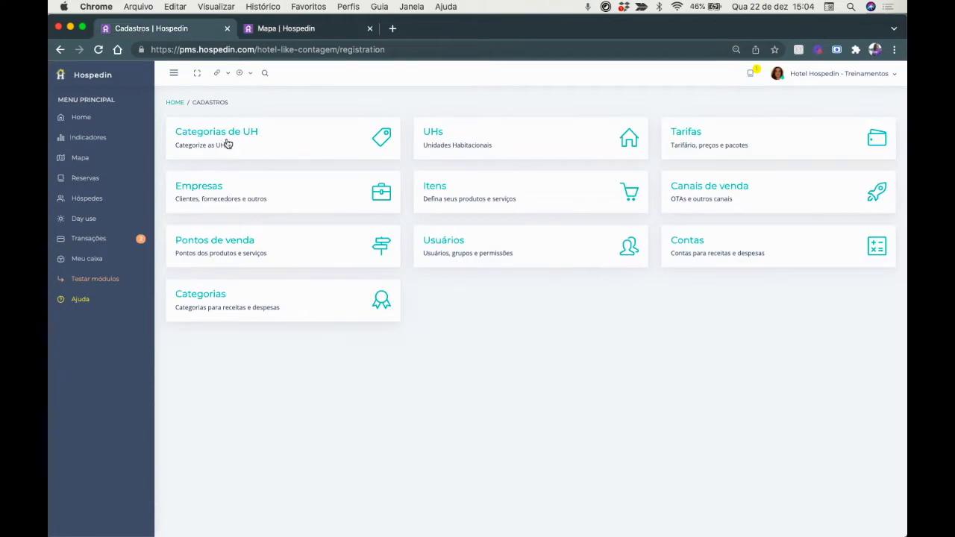
{"action": "left_click", "coordinate": [859, 74]}
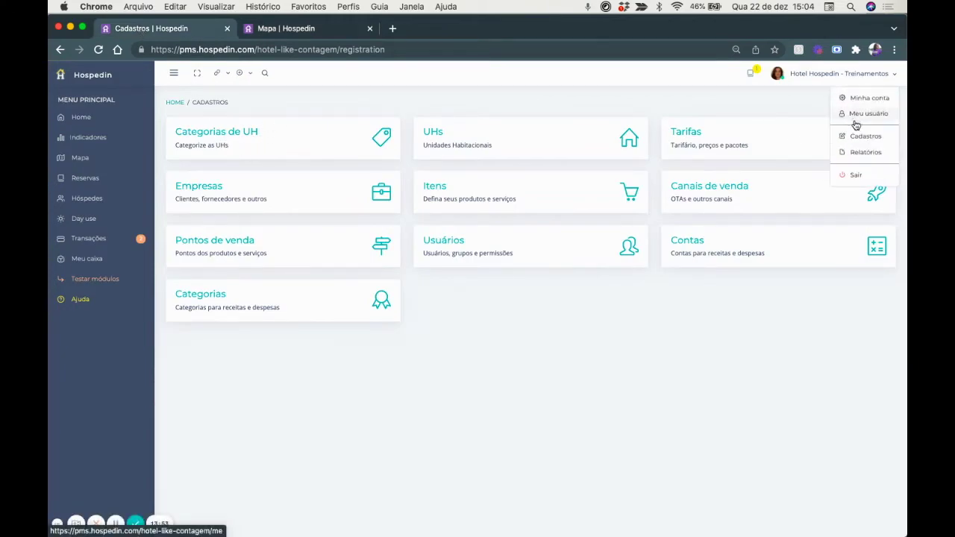
{"action": "left_click", "coordinate": [242, 141]}
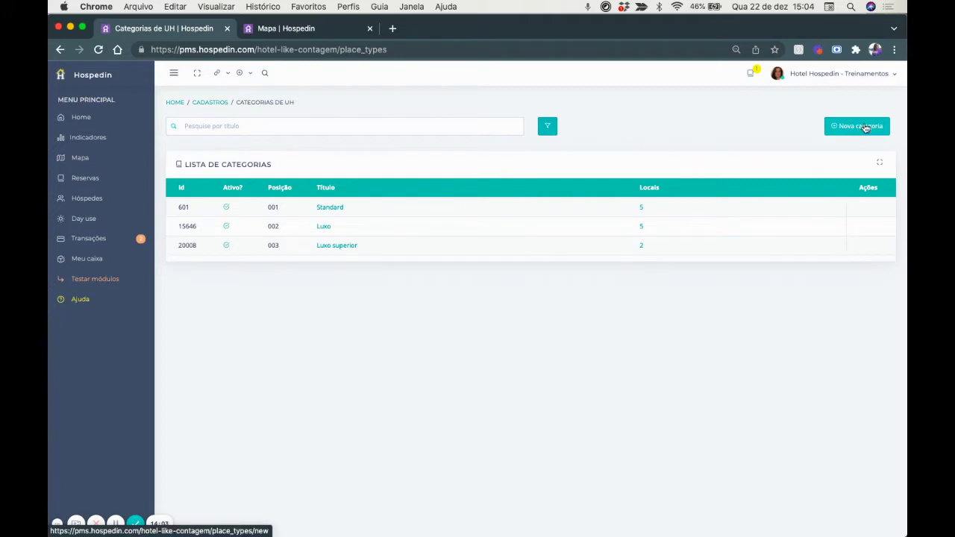
Save the Standard category: 3 occupants, description 'ventilador de teto e cama convencional'.
{"action": "left_click", "coordinate": [329, 209]}
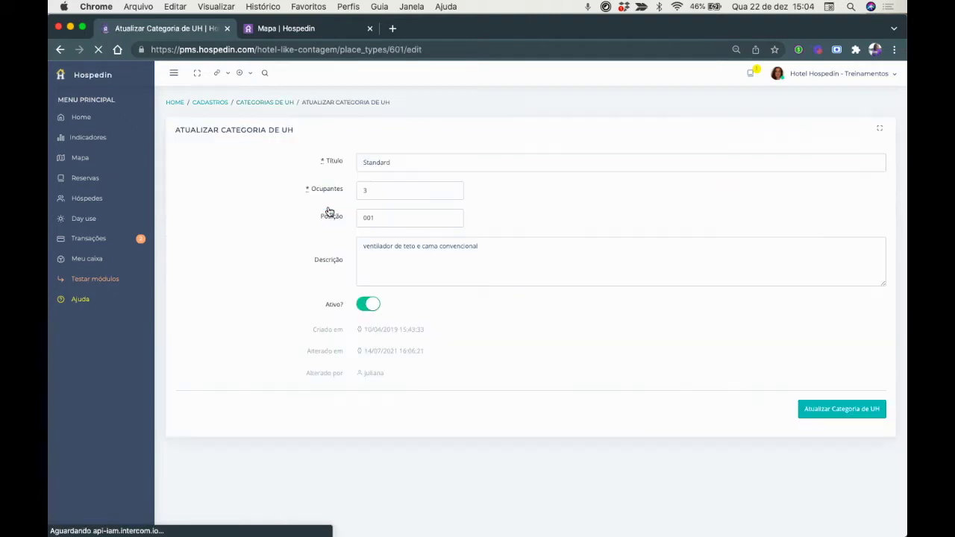
{"action": "left_click_drag", "start_coordinate": [399, 164], "coordinate": [313, 167]}
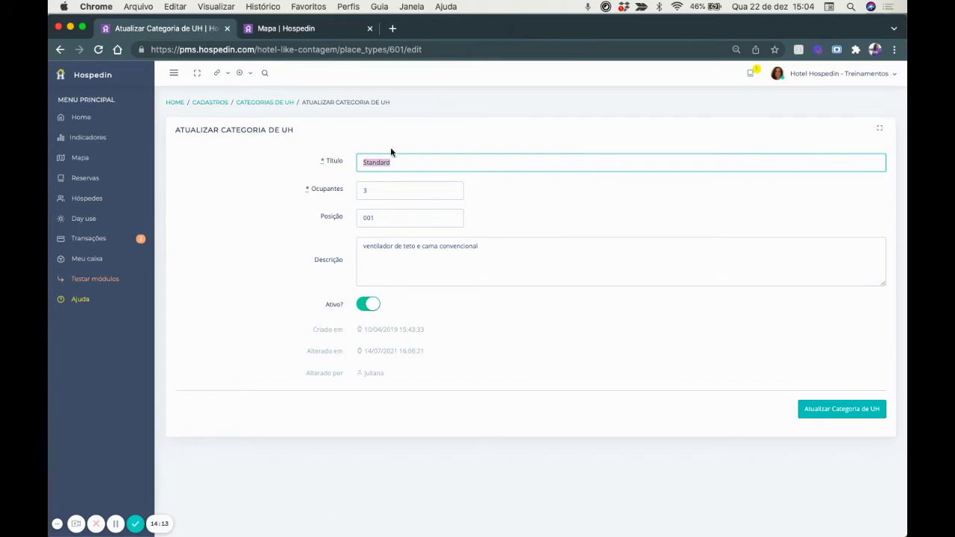
{"action": "left_click", "coordinate": [371, 190]}
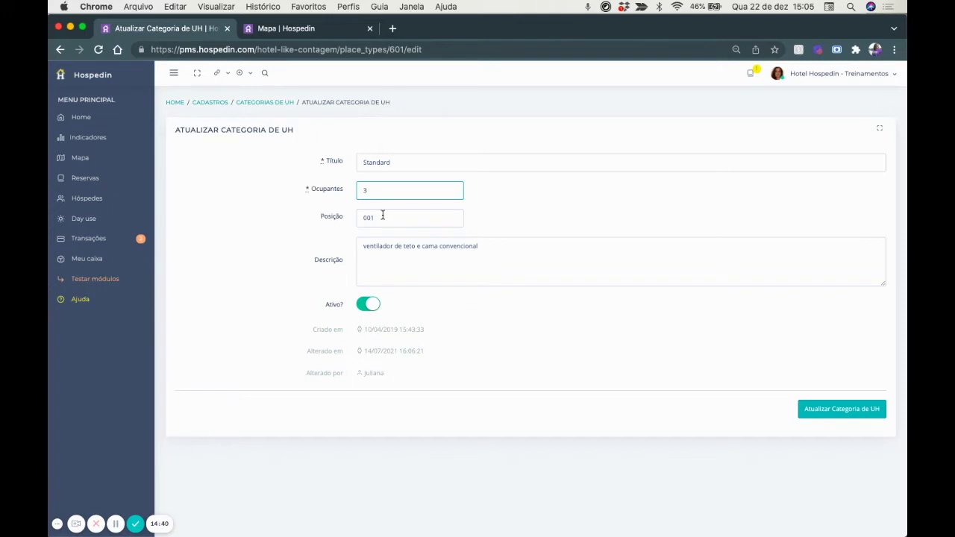
{"action": "left_click", "coordinate": [297, 28]}
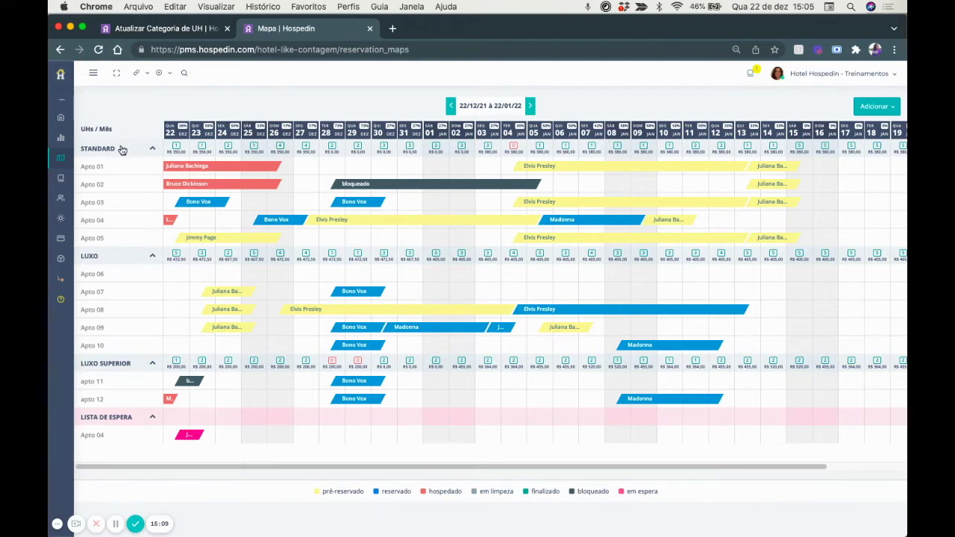
{"action": "key", "text": "super+1"}
{"action": "left_click_drag", "start_coordinate": [361, 246], "coordinate": [547, 248]}
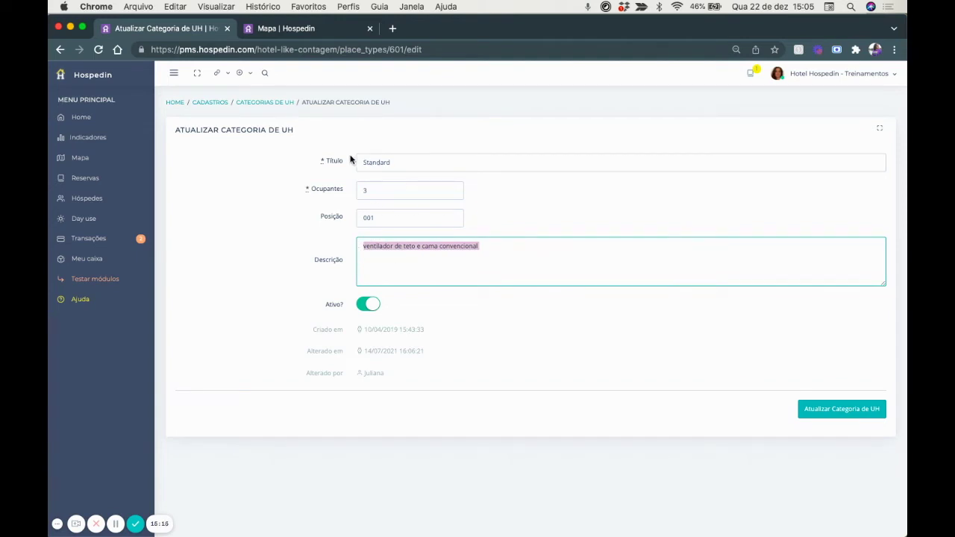
{"action": "left_click", "coordinate": [508, 262]}
{"action": "left_click", "coordinate": [825, 410]}
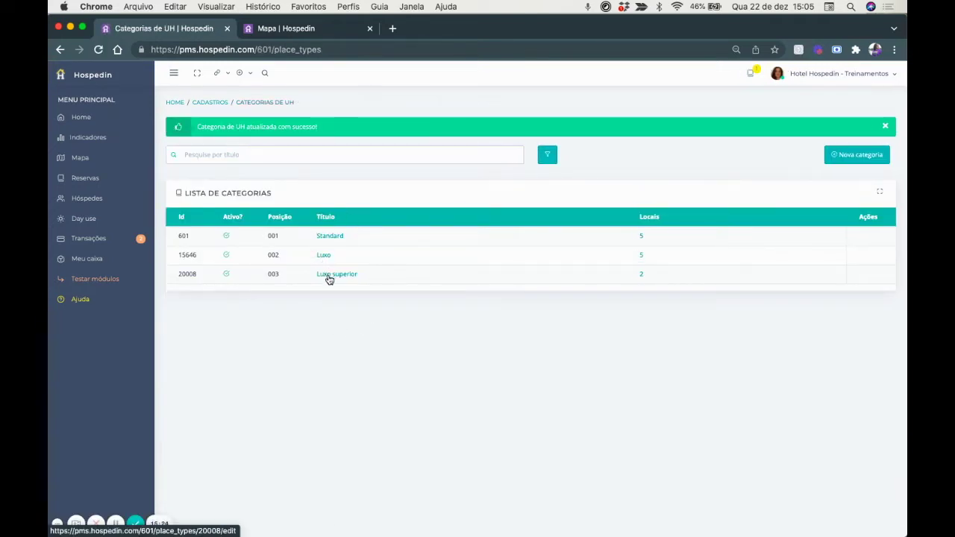
{"action": "left_click", "coordinate": [282, 28]}
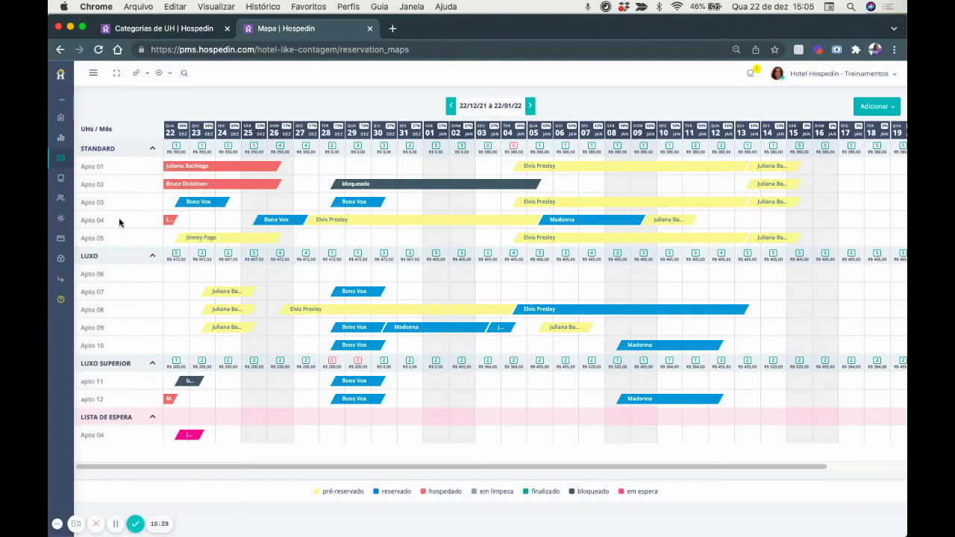
{"action": "left_click", "coordinate": [177, 30]}
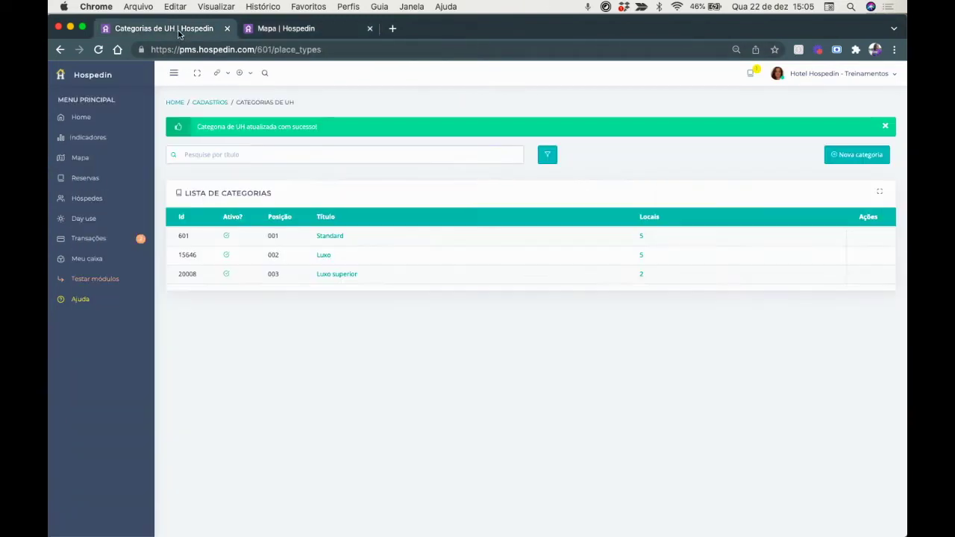
Open room Apto 01 from the UHs list and keep Standard as its category.
{"action": "left_click", "coordinate": [216, 105]}
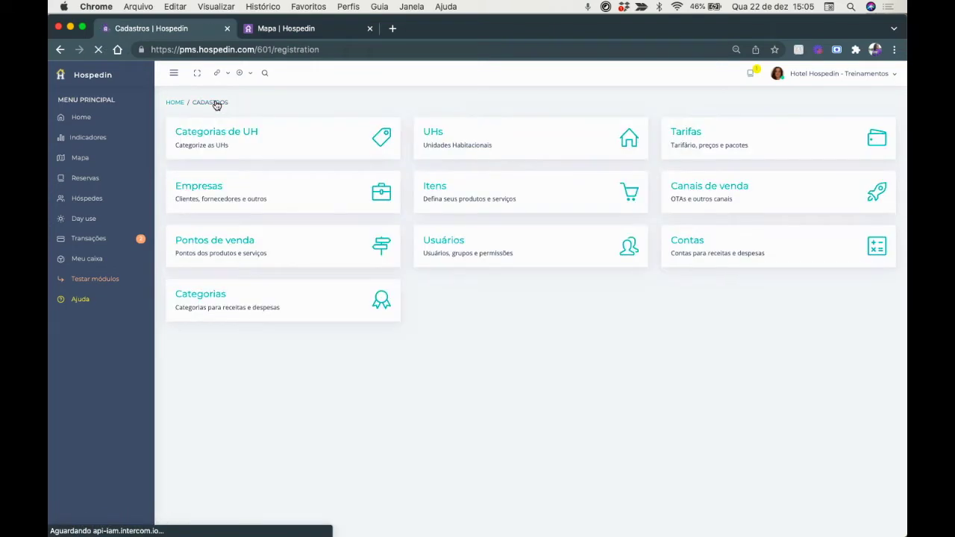
{"action": "left_click", "coordinate": [478, 145]}
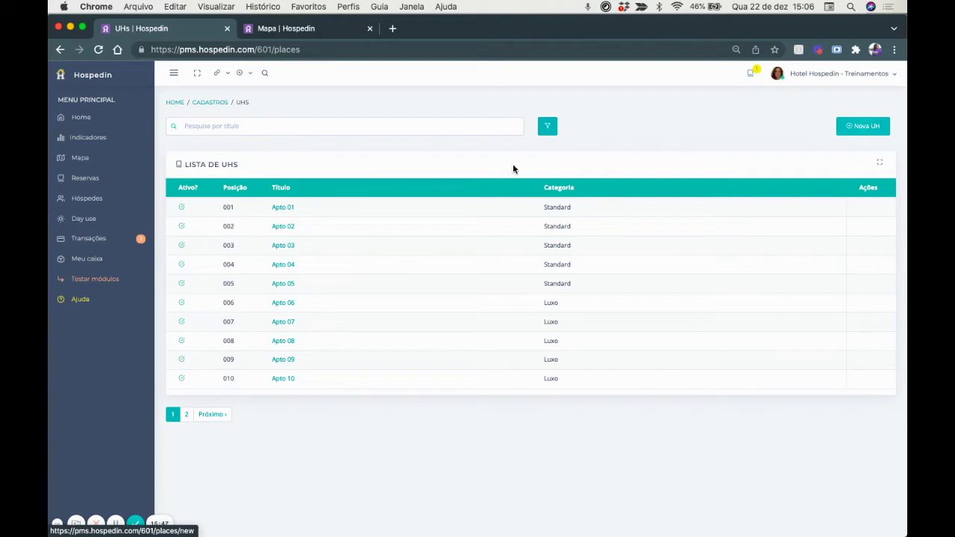
{"action": "left_click", "coordinate": [281, 209]}
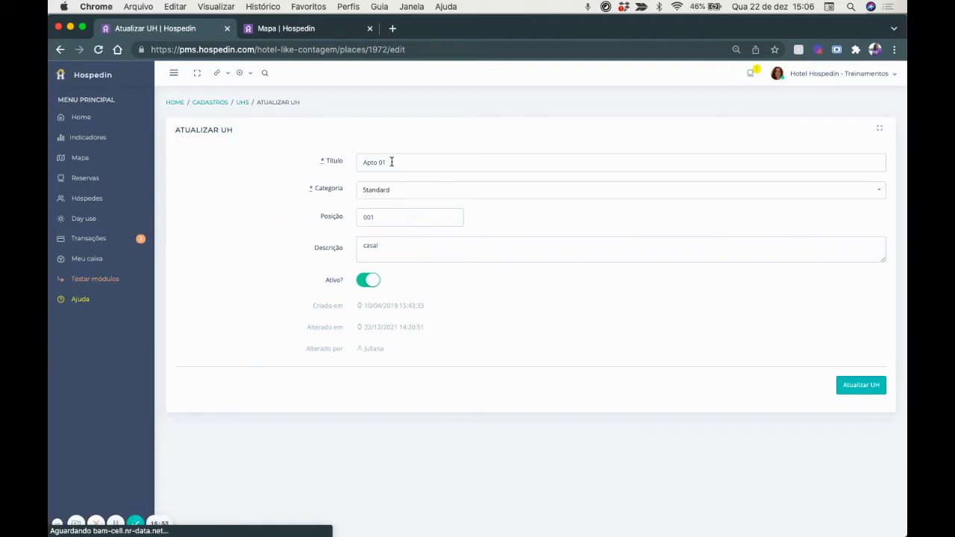
{"action": "left_click_drag", "start_coordinate": [390, 159], "coordinate": [336, 162]}
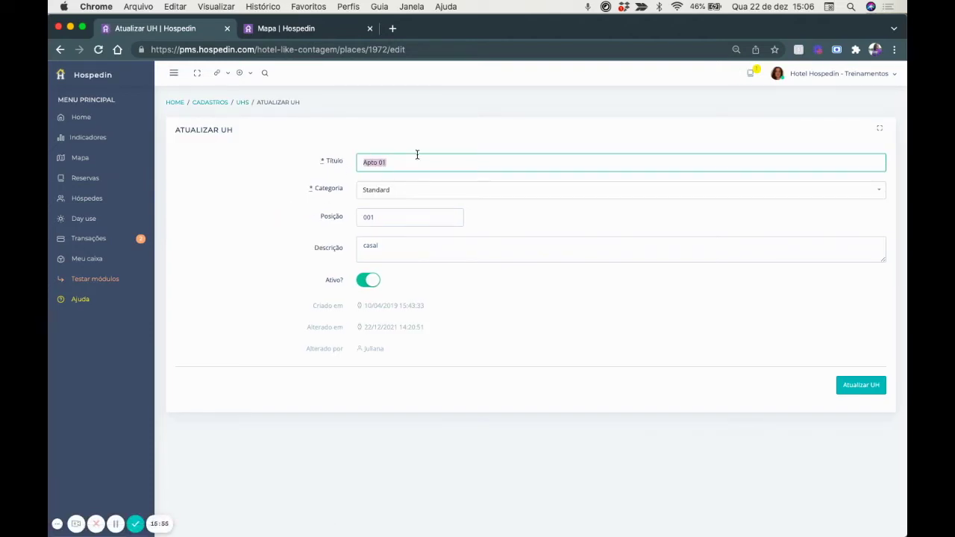
{"action": "left_click", "coordinate": [377, 194]}
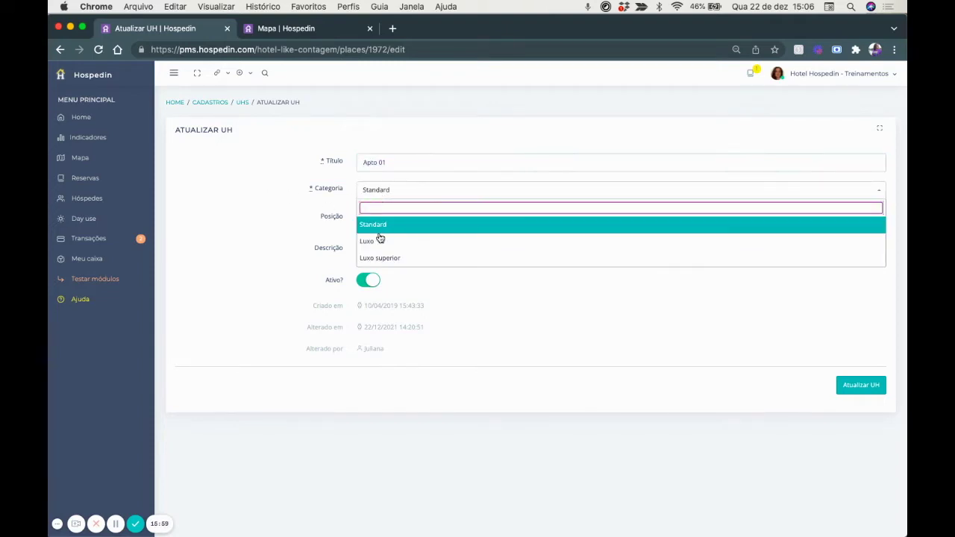
{"action": "left_click", "coordinate": [382, 225]}
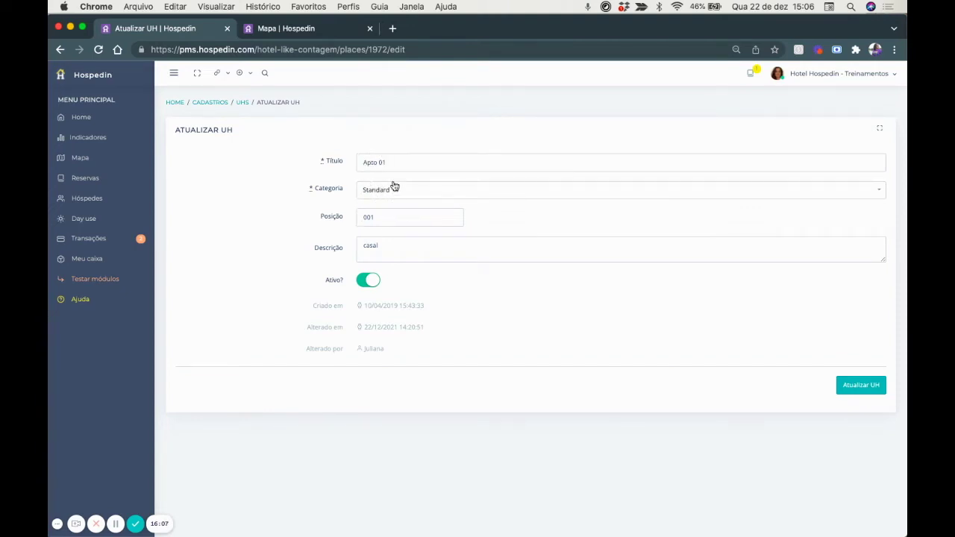
Save Apto 01 and go back to the Cadastros overview.
{"action": "left_click", "coordinate": [302, 29]}
{"action": "key", "text": "ctrl+shift+Tab"}
{"action": "left_click", "coordinate": [837, 386]}
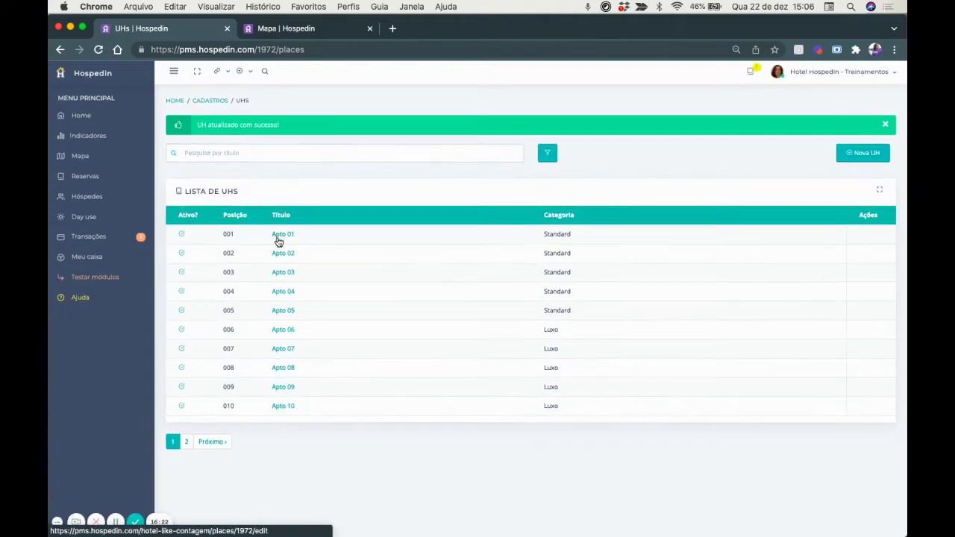
{"action": "left_click", "coordinate": [286, 28]}
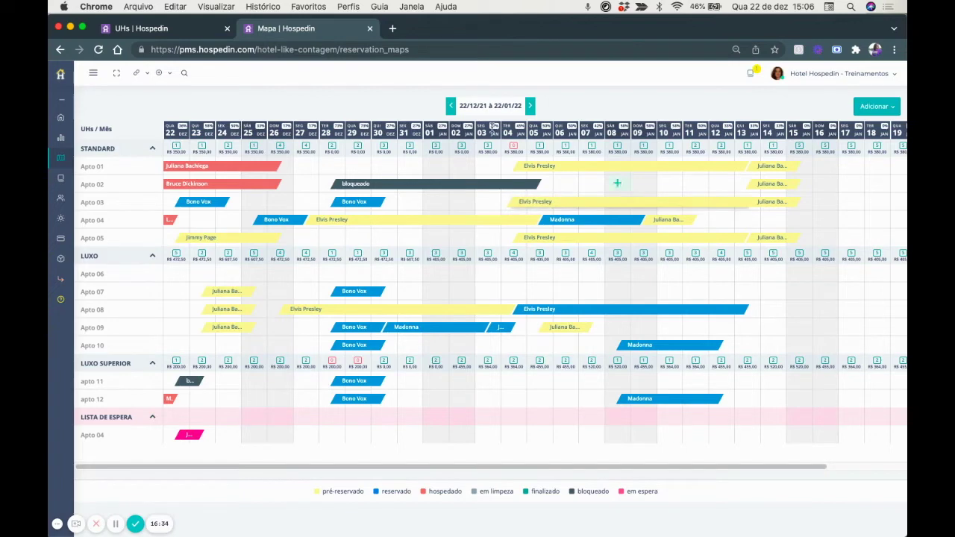
{"action": "left_click", "coordinate": [149, 28]}
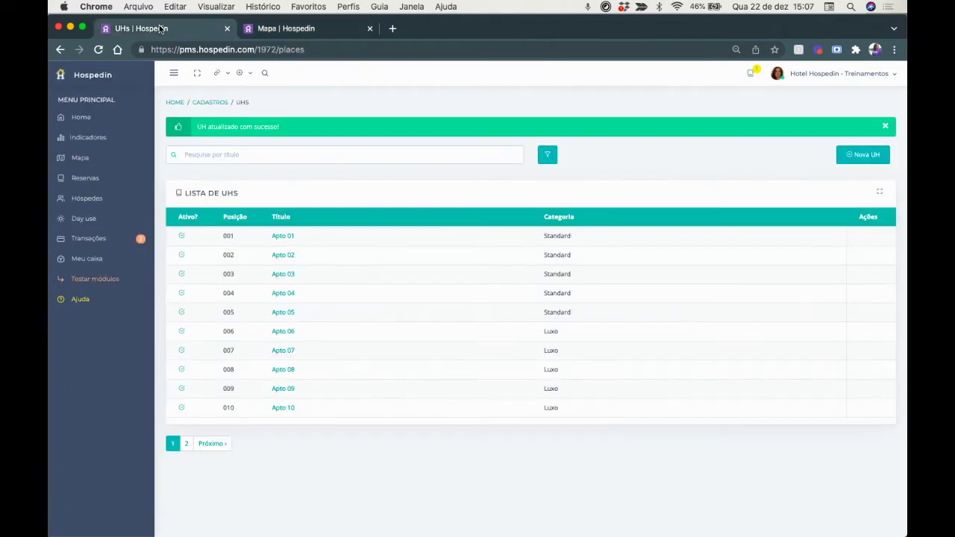
{"action": "left_click", "coordinate": [203, 103]}
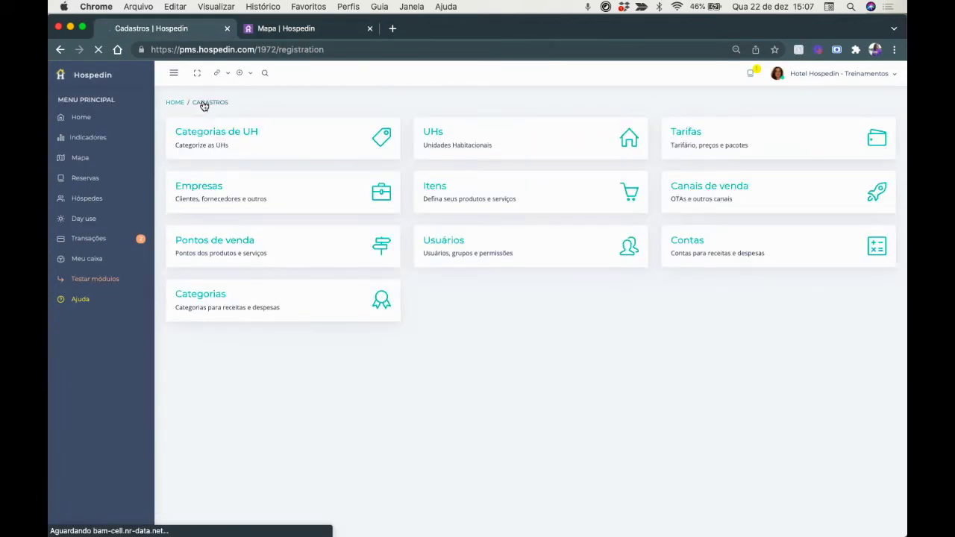
Search rates for 'padrão' and view Tarifa Padrão - Standard weekday prices (250,00 Sun–Thu, 300,00 Fri–Sat).
{"action": "left_click", "coordinate": [676, 141]}
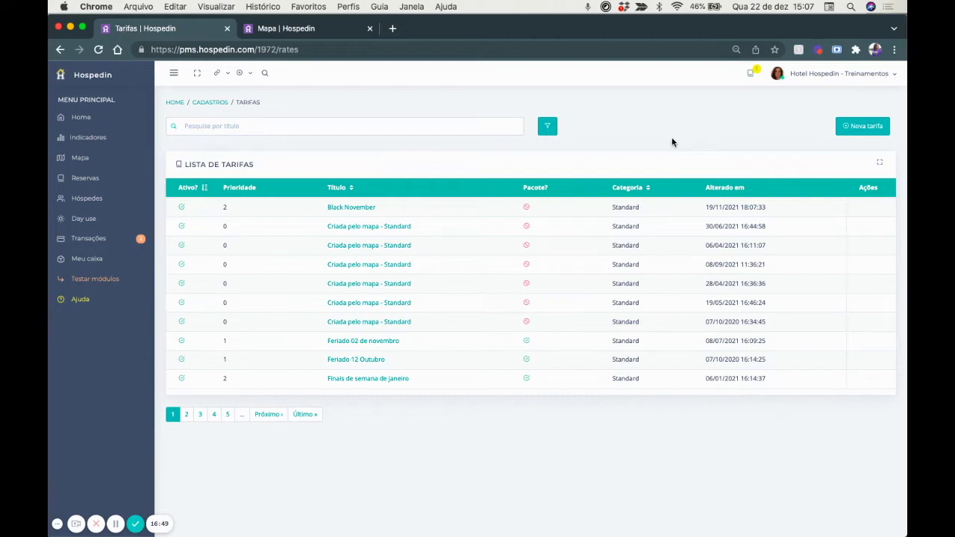
{"action": "left_click", "coordinate": [324, 125]}
{"action": "type", "text": "padrão"}
{"action": "key", "text": "Return"}
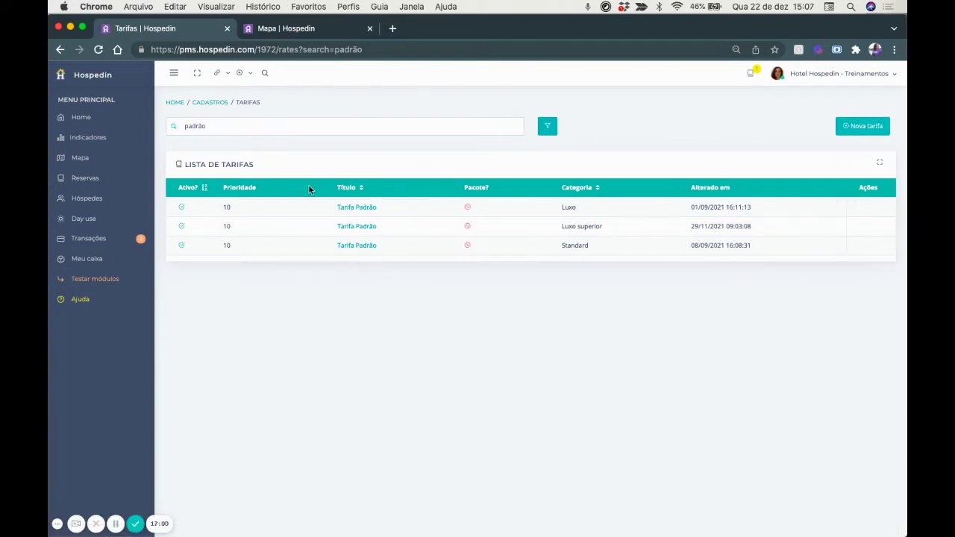
{"action": "left_click", "coordinate": [280, 29]}
{"action": "left_click", "coordinate": [354, 248]}
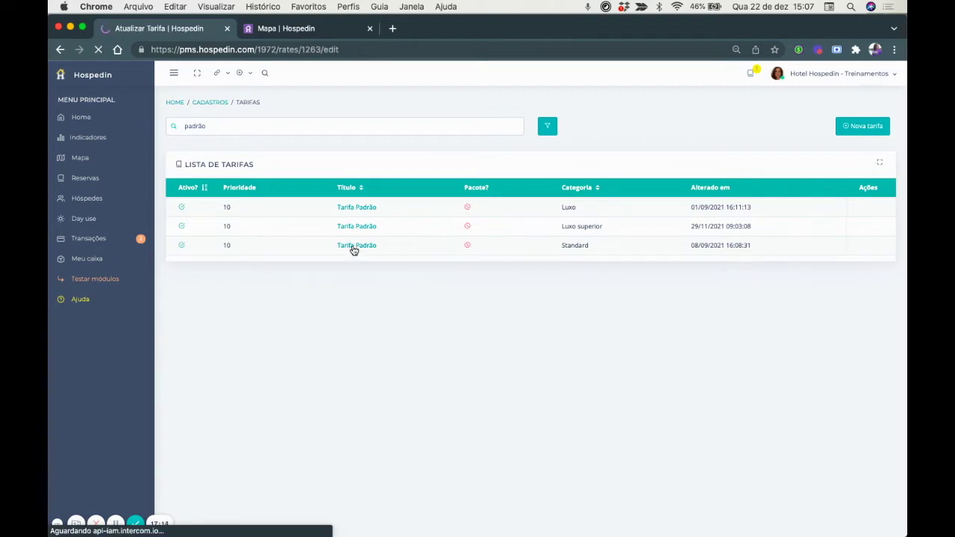
{"action": "left_click", "coordinate": [293, 175]}
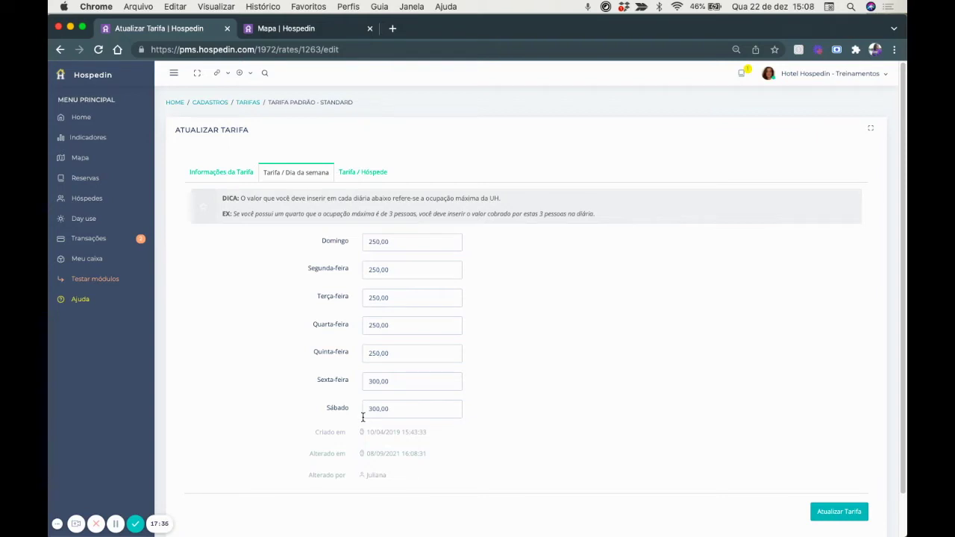
Delete all four existing per-guest rules from the Standard rate.
{"action": "left_click", "coordinate": [372, 172]}
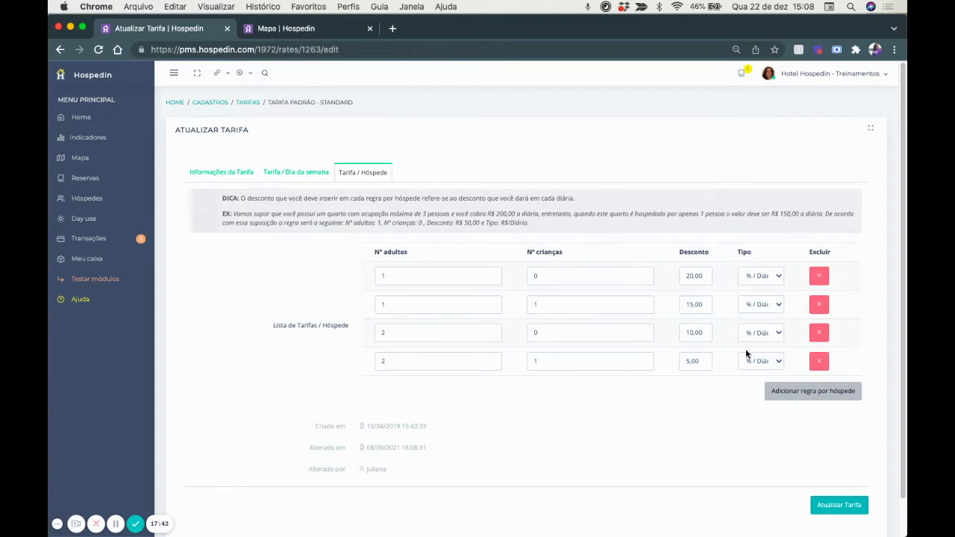
{"action": "left_click", "coordinate": [818, 363]}
{"action": "left_click", "coordinate": [819, 333]}
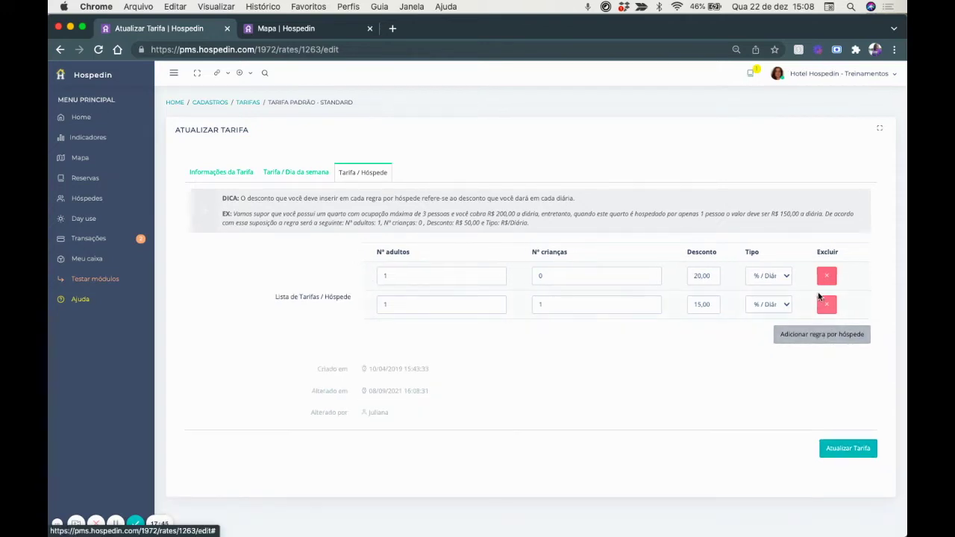
{"action": "left_click", "coordinate": [824, 304]}
{"action": "left_click", "coordinate": [826, 276]}
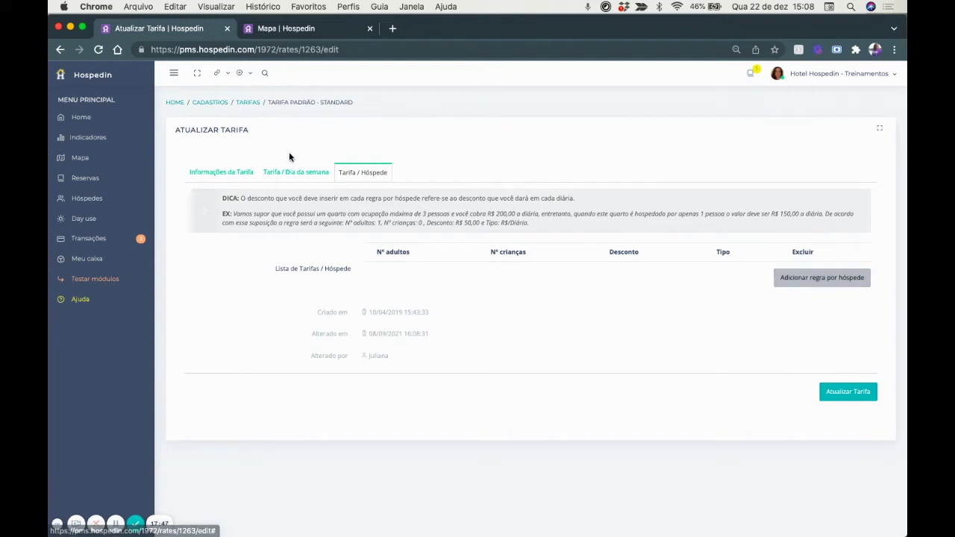
{"action": "left_click", "coordinate": [295, 174]}
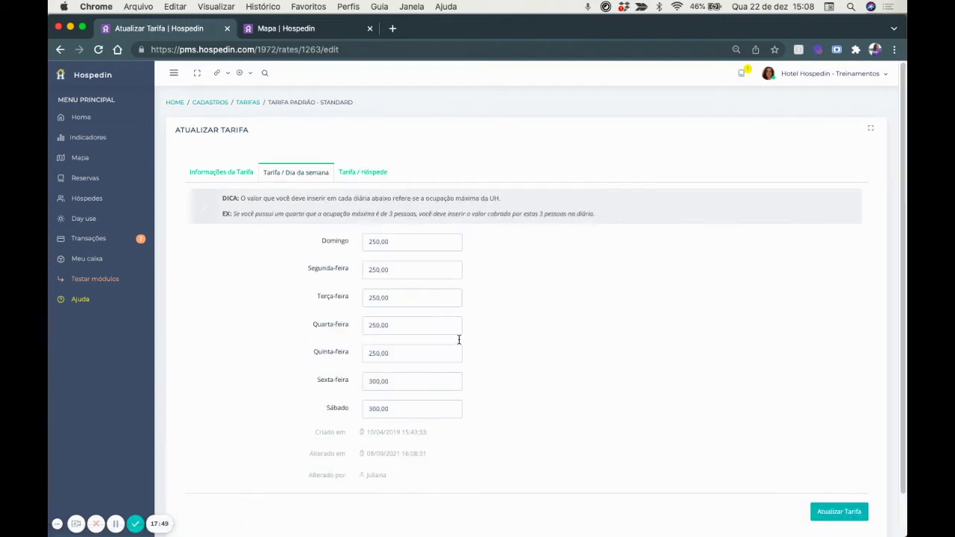
{"action": "left_click", "coordinate": [354, 174]}
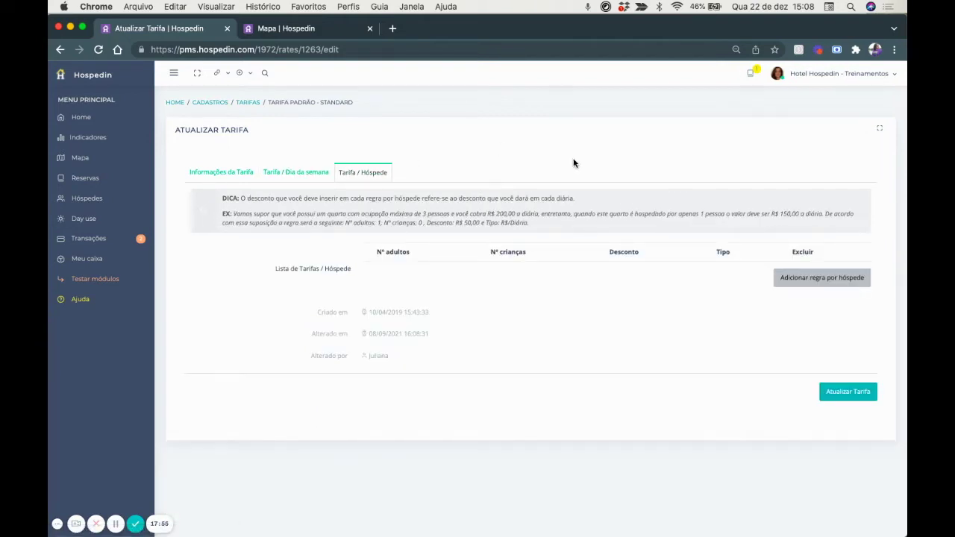
Add a per-guest rule for 2 adults and 1 child with a 5% daily discount.
{"action": "left_click", "coordinate": [824, 279]}
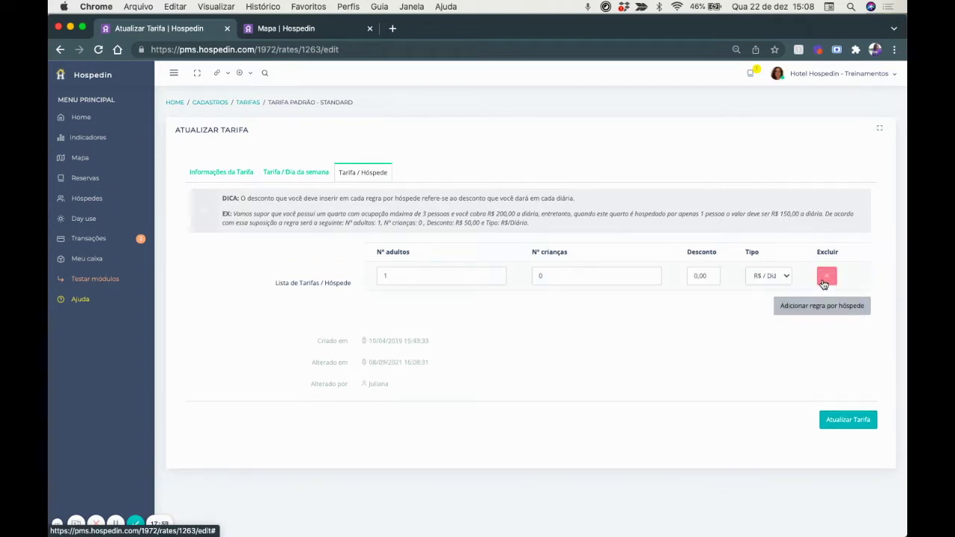
{"action": "left_click", "coordinate": [386, 275]}
{"action": "left_click_drag", "start_coordinate": [386, 275], "coordinate": [368, 277]}
{"action": "key", "text": "Tab"}
{"action": "type", "text": "1"}
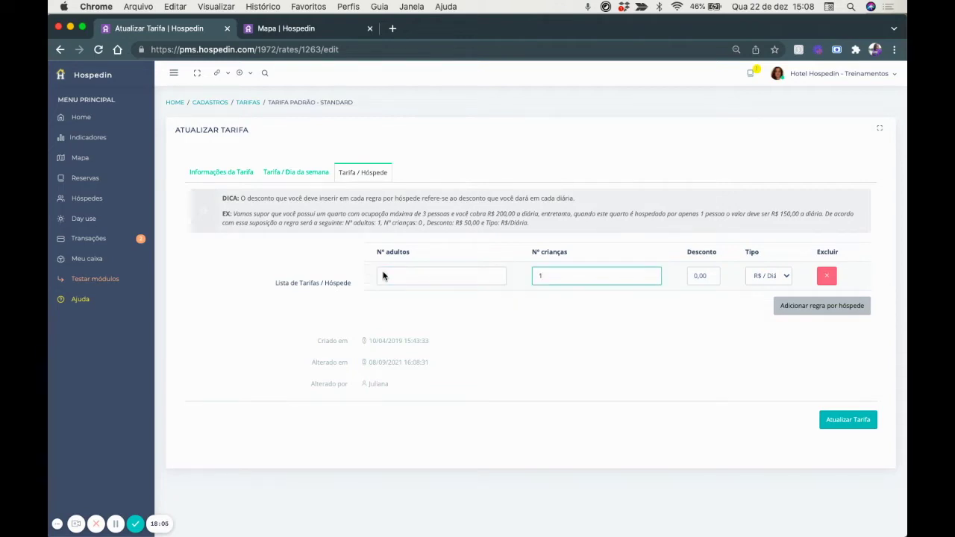
{"action": "double_click", "coordinate": [705, 275]}
{"action": "type", "text": "5"}
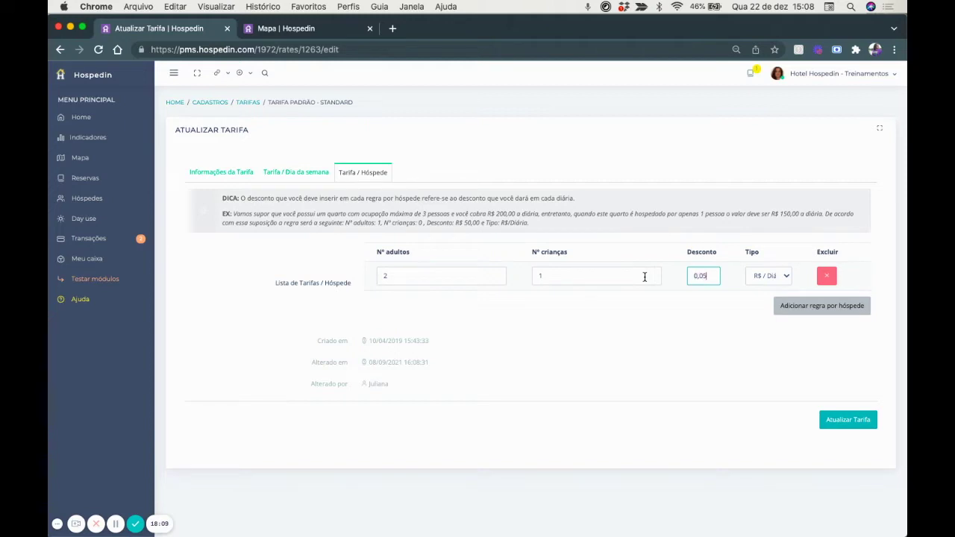
{"action": "left_click", "coordinate": [771, 276]}
{"action": "left_click", "coordinate": [768, 284]}
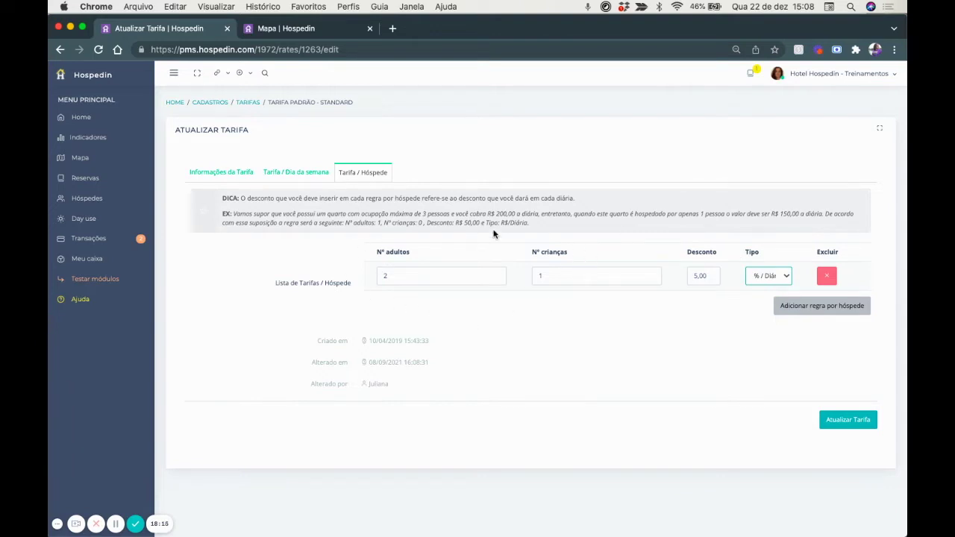
{"action": "left_click", "coordinate": [768, 276]}
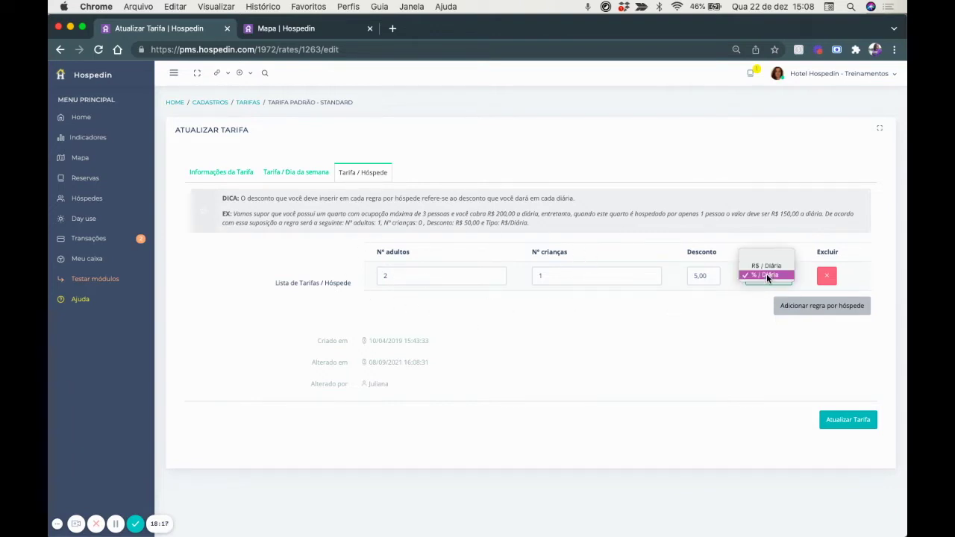
{"action": "left_click", "coordinate": [766, 274]}
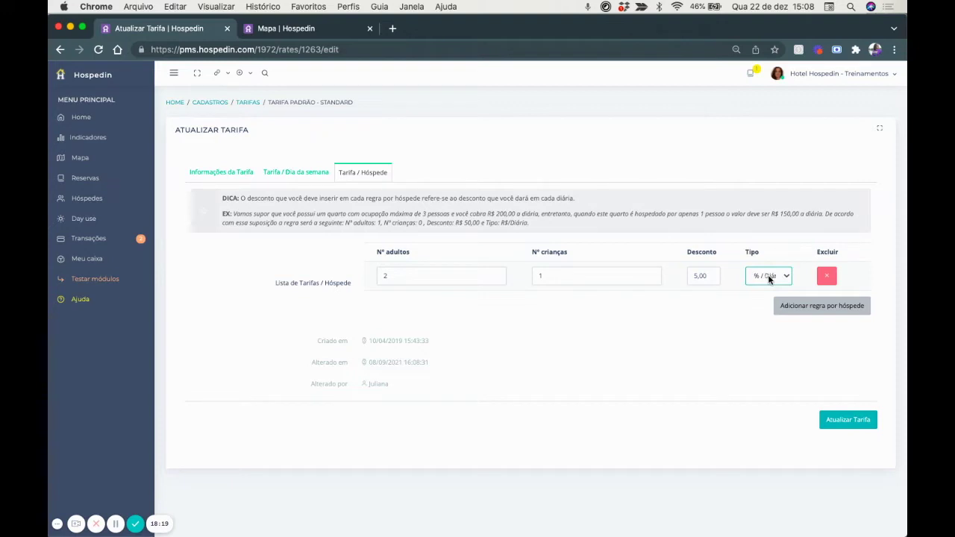
Add a second rule: 2 adults, 0 children, 10% daily discount.
{"action": "left_click", "coordinate": [806, 306]}
{"action": "left_click_drag", "start_coordinate": [388, 305], "coordinate": [369, 304]}
{"action": "type", "text": "2"}
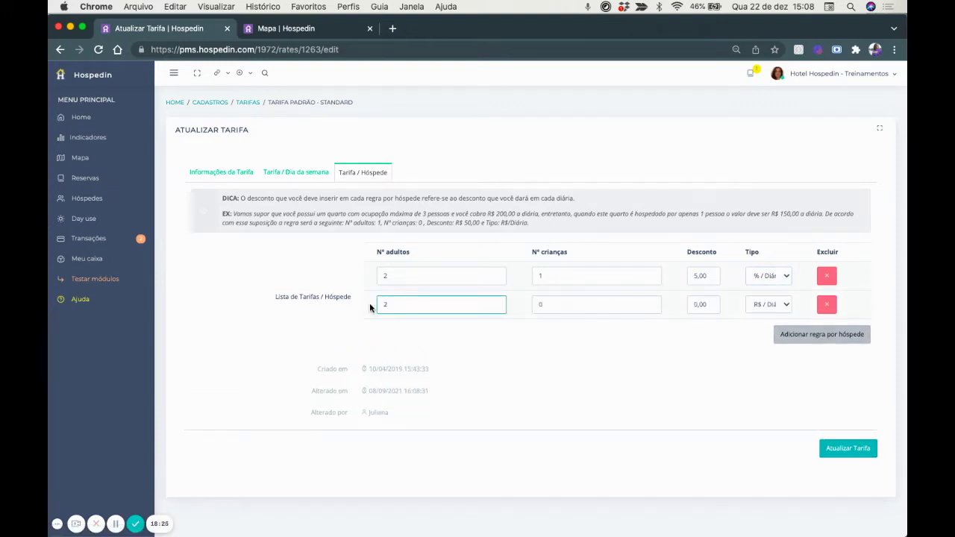
{"action": "left_click_drag", "start_coordinate": [716, 305], "coordinate": [677, 308]}
{"action": "type", "text": "10,00"}
{"action": "left_click", "coordinate": [763, 304]}
{"action": "left_click", "coordinate": [762, 311]}
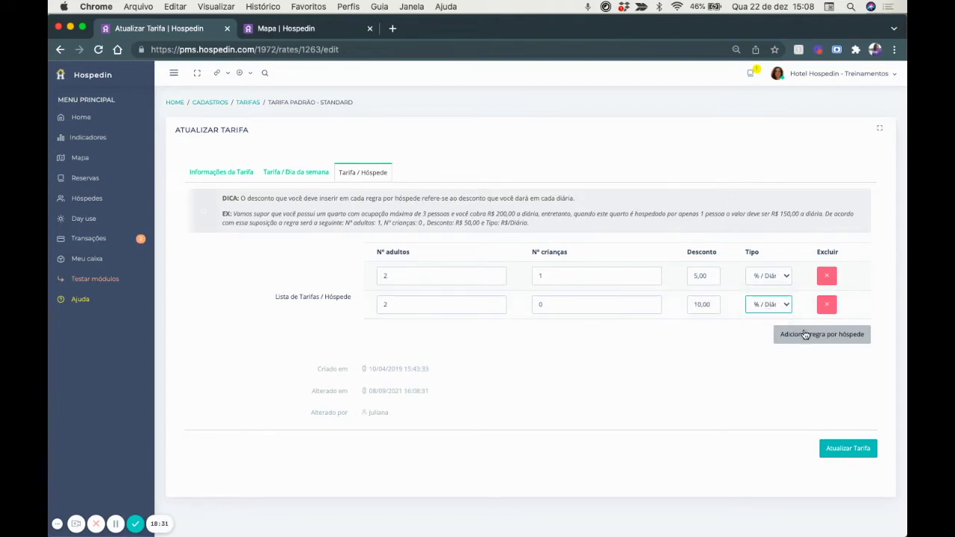
Add a third rule: 1 adult, 1 child, 15% daily discount.
{"action": "left_click", "coordinate": [821, 335]}
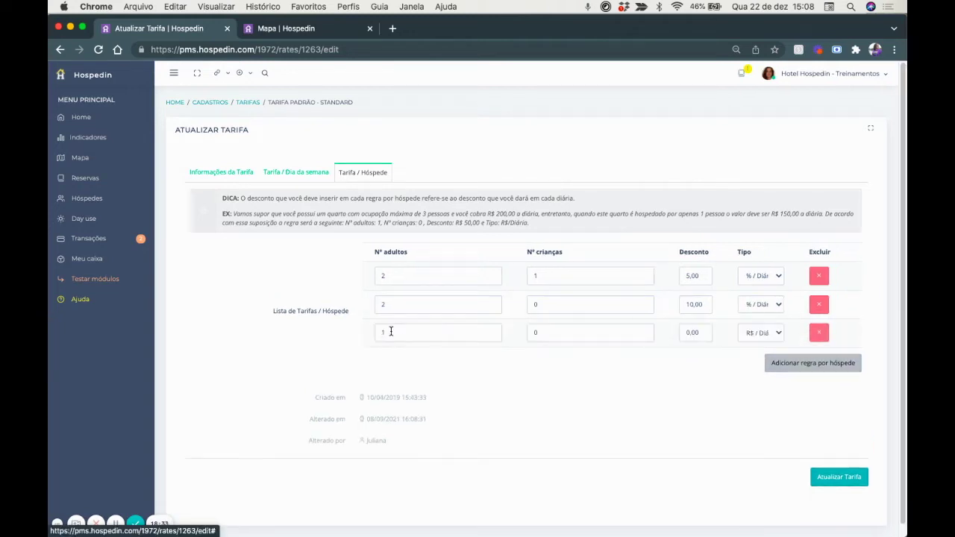
{"action": "left_click", "coordinate": [537, 333]}
{"action": "type", "text": "1"}
{"action": "key", "text": "Tab"}
{"action": "type", "text": "15,00"}
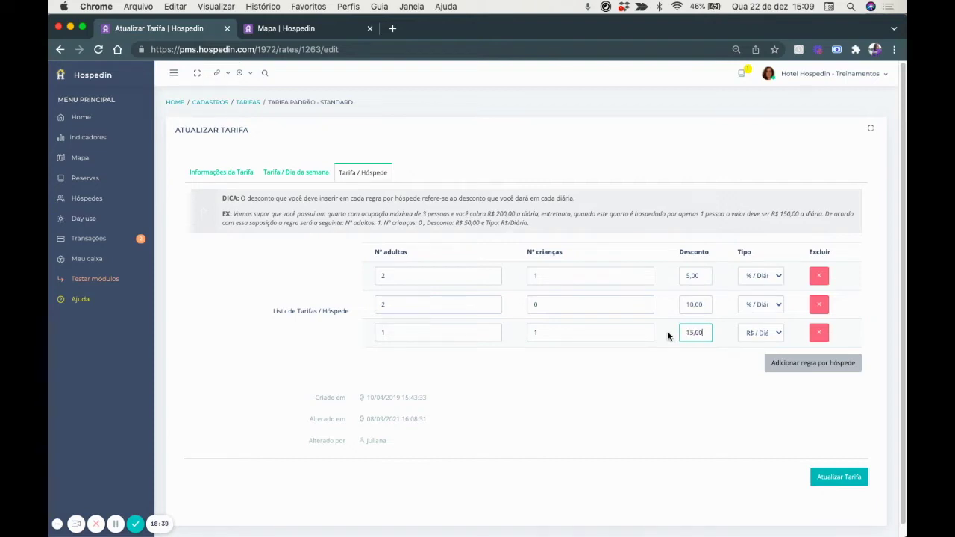
{"action": "left_click", "coordinate": [769, 333]}
{"action": "left_click", "coordinate": [766, 340]}
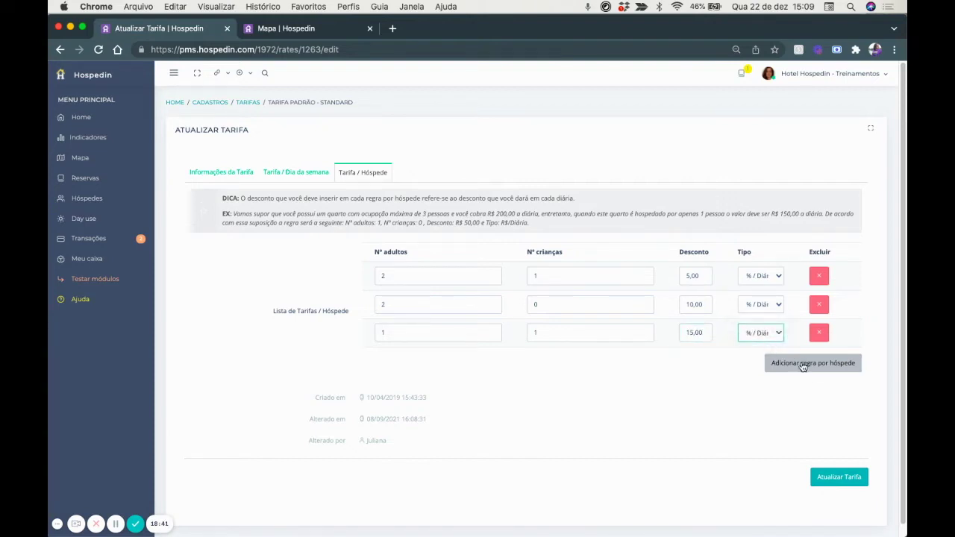
Add a fourth rule for 1 adult, 0 children at 20% daily, then save the rate.
{"action": "left_click", "coordinate": [812, 365]}
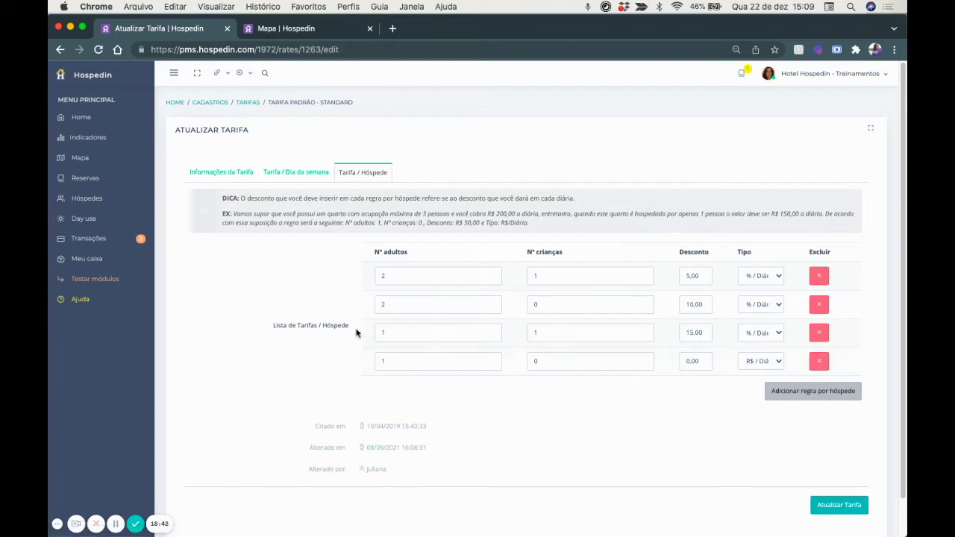
{"action": "left_click_drag", "start_coordinate": [701, 361], "coordinate": [673, 364]}
{"action": "type", "text": "20,00"}
{"action": "left_click", "coordinate": [744, 361]}
{"action": "left_click", "coordinate": [755, 369]}
{"action": "left_click", "coordinate": [295, 175]}
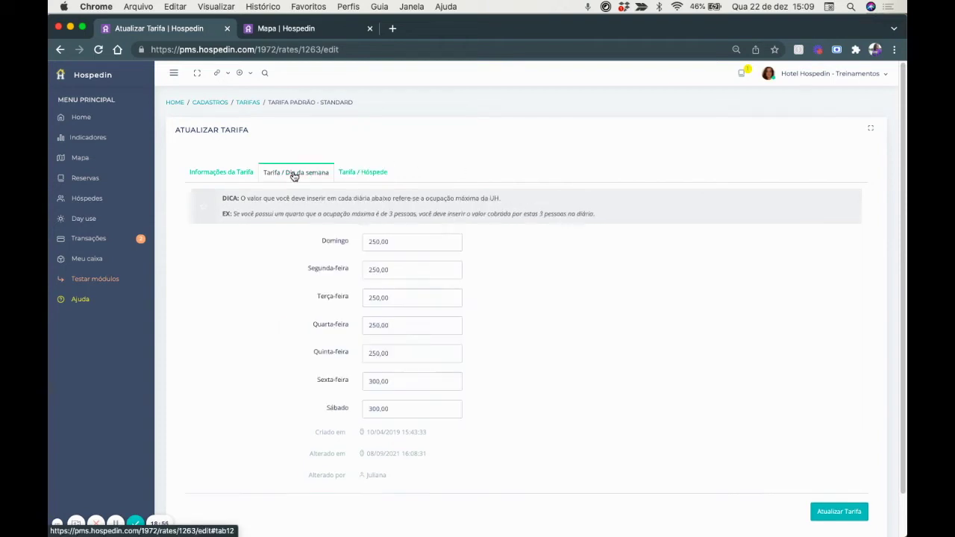
{"action": "left_click", "coordinate": [355, 172]}
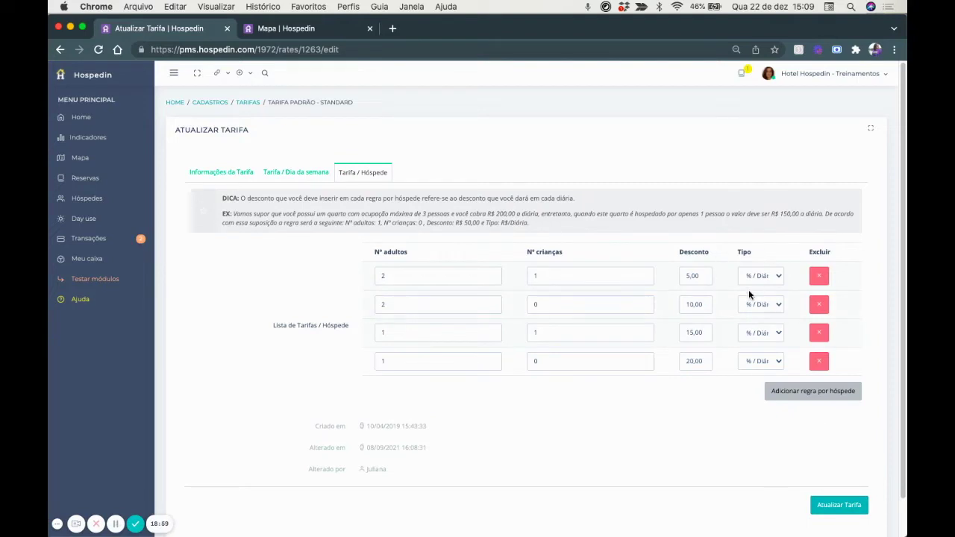
{"action": "left_click", "coordinate": [841, 505]}
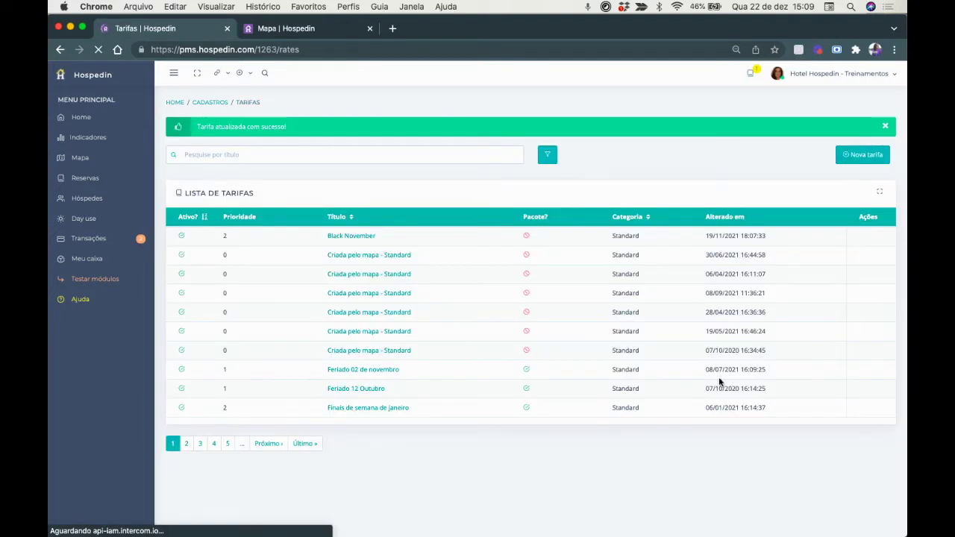
Dismiss the 'Tarifa atualizada com sucesso' banner on the rates list.
{"action": "left_click", "coordinate": [352, 156]}
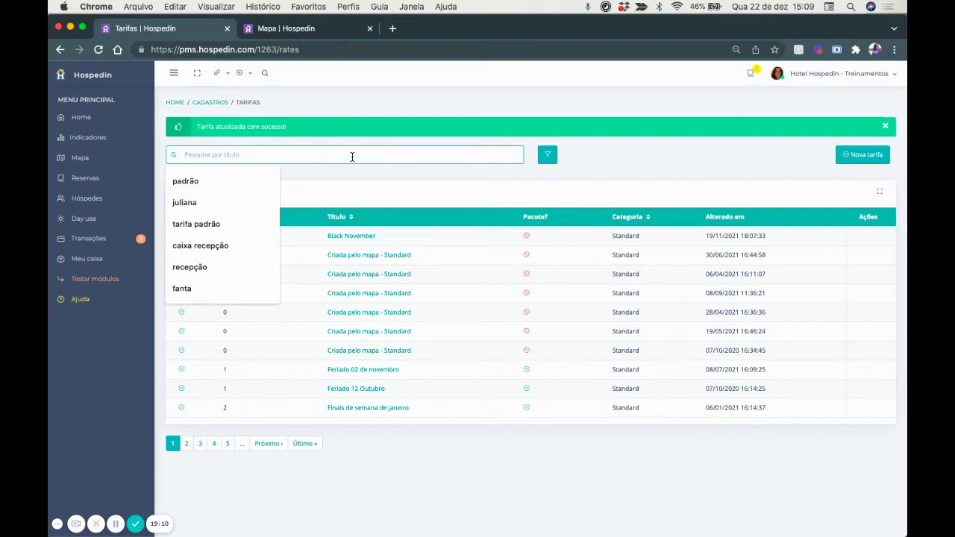
{"action": "left_click", "coordinate": [885, 127]}
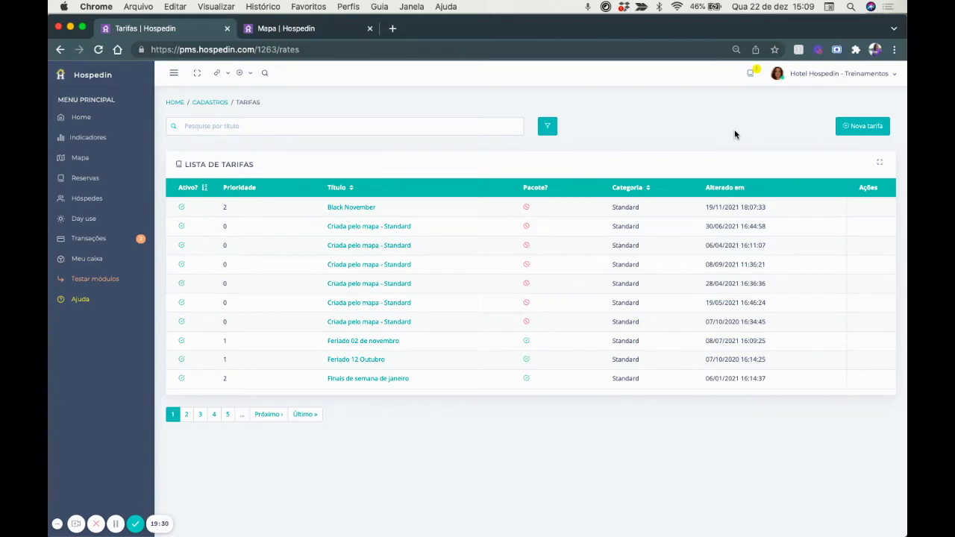
Start a new rate titled 'Tarifa verão' assigned to the Standard category.
{"action": "left_click", "coordinate": [865, 127]}
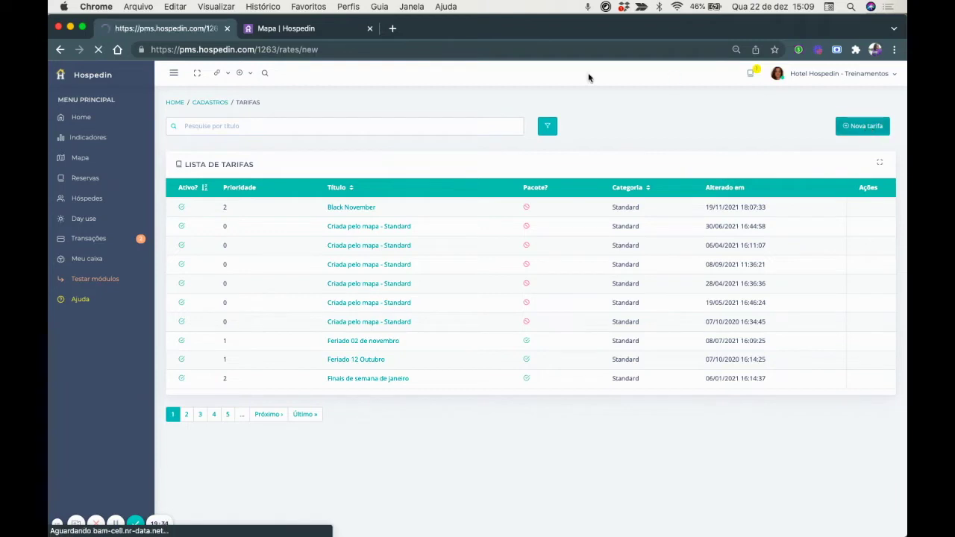
{"action": "type", "text": "Tarifa verão"}
{"action": "left_click", "coordinate": [400, 237]}
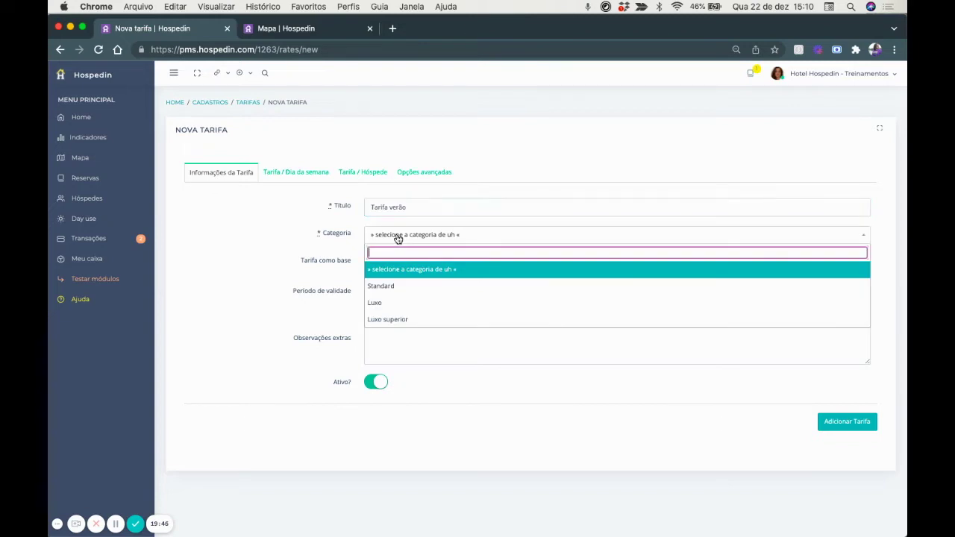
{"action": "left_click", "coordinate": [391, 289]}
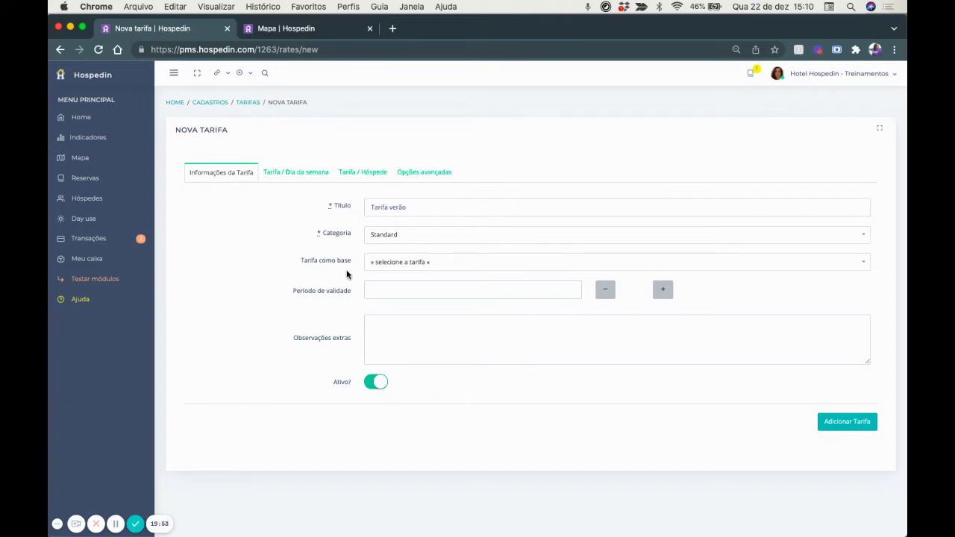
Set its validity period to 22/12/2021–28/02/2022, adding and removing an extra period.
{"action": "left_click", "coordinate": [376, 288]}
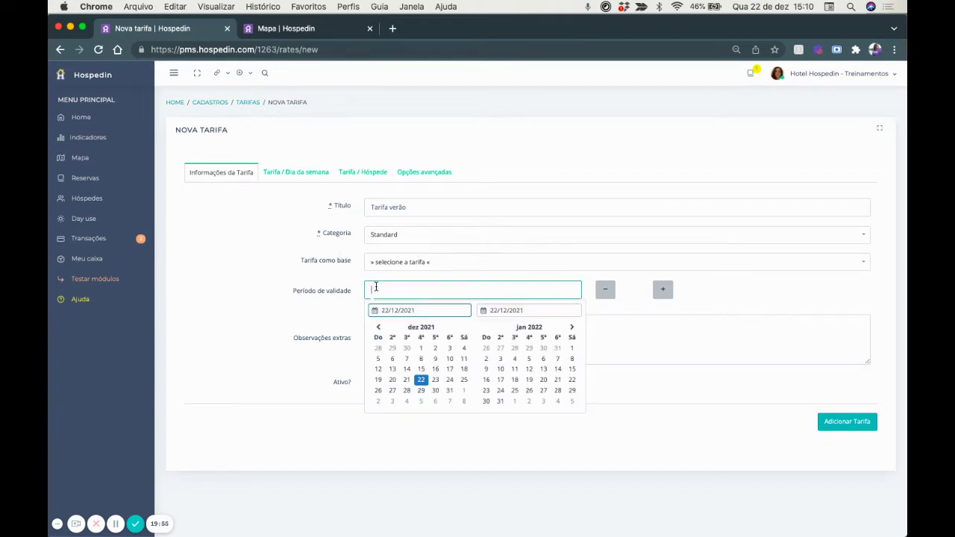
{"action": "left_click", "coordinate": [421, 382]}
{"action": "left_click", "coordinate": [569, 328]}
{"action": "left_click", "coordinate": [570, 330]}
{"action": "left_click", "coordinate": [392, 391]}
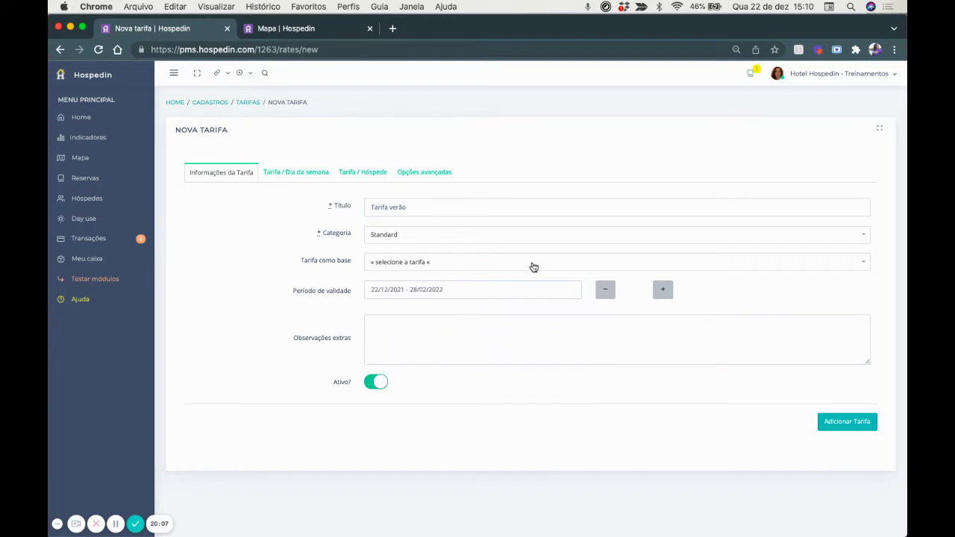
{"action": "left_click", "coordinate": [664, 290]}
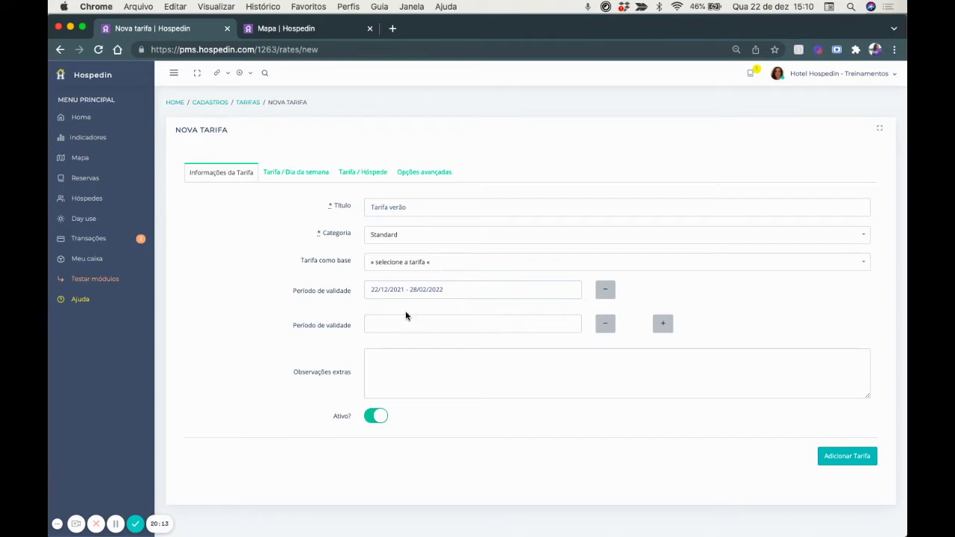
{"action": "left_click", "coordinate": [605, 323]}
Enter 350,00 weekday nightly prices for Tarifa verão and add the new rate.
{"action": "left_click", "coordinate": [286, 173]}
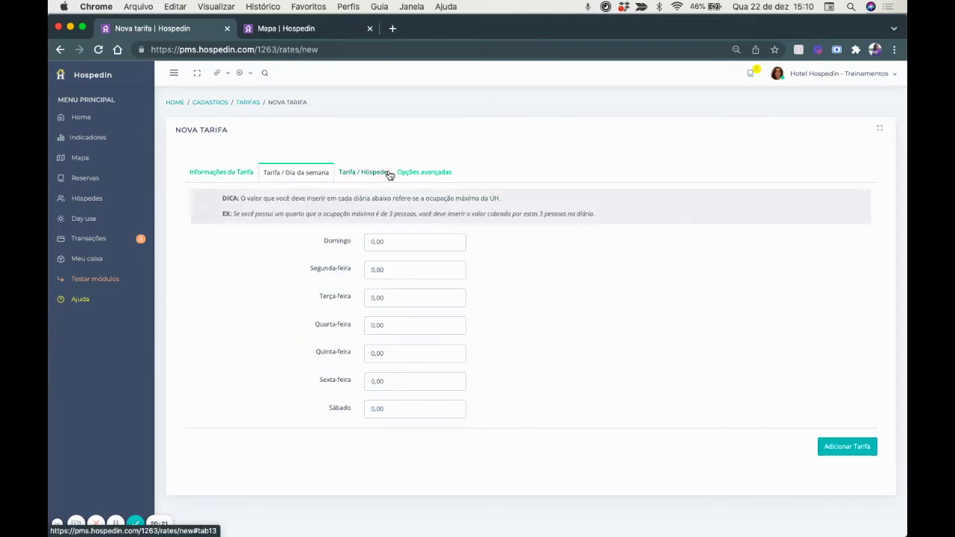
{"action": "left_click", "coordinate": [403, 244]}
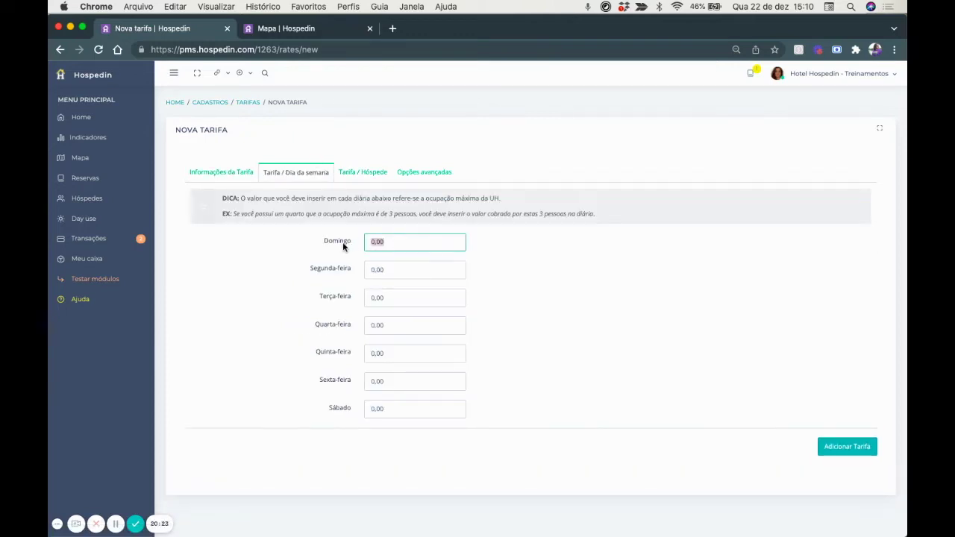
{"action": "type", "text": "35000"}
{"action": "left_click_drag", "start_coordinate": [398, 241], "coordinate": [353, 244]}
{"action": "key", "text": "ctrl+c"}
{"action": "key", "text": "Tab"}
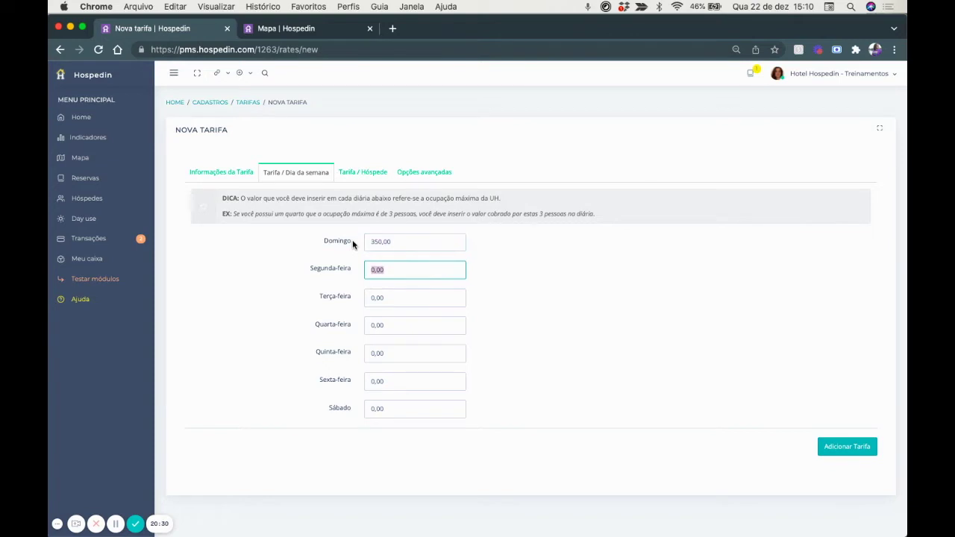
{"action": "key", "text": "ctrl+v"}
{"action": "key", "text": "Tab"}
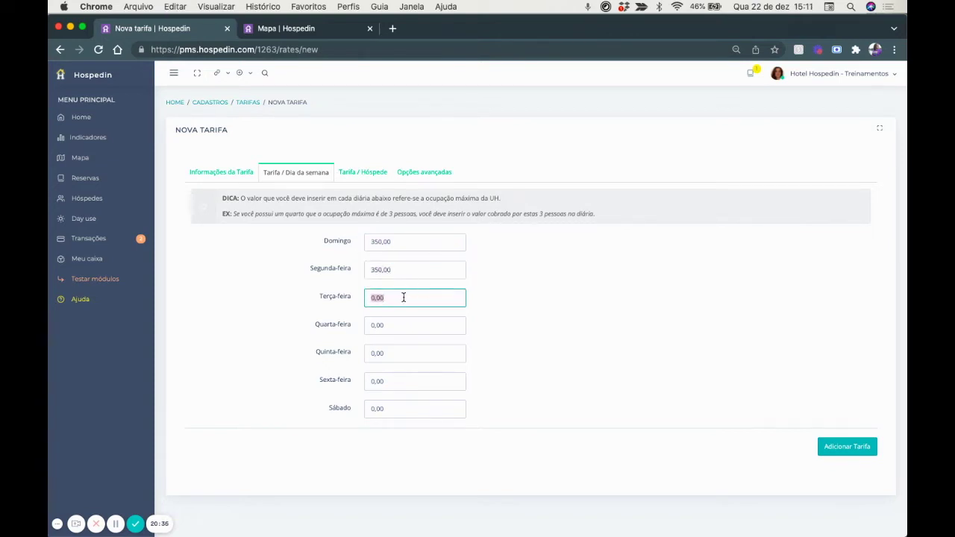
{"action": "left_click", "coordinate": [364, 173]}
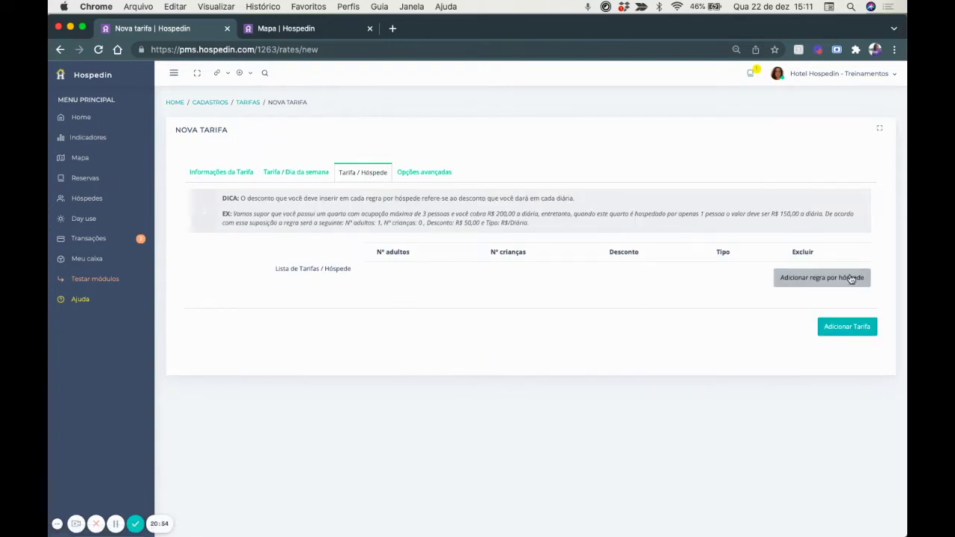
{"action": "left_click", "coordinate": [853, 328]}
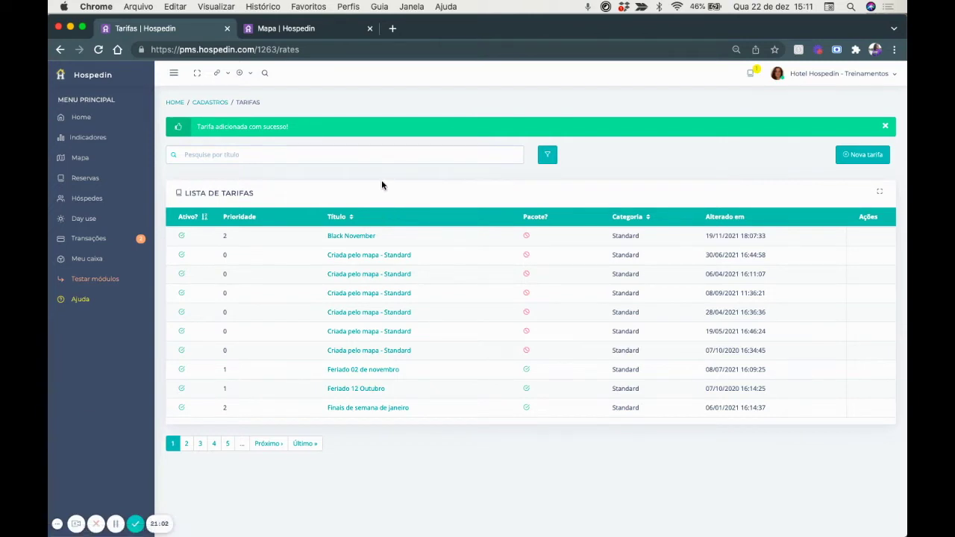
Start a new rate titled 'Tarifa verão' for Luxo rooms, based on Tarifa verão - Standard.
{"action": "left_click", "coordinate": [862, 157]}
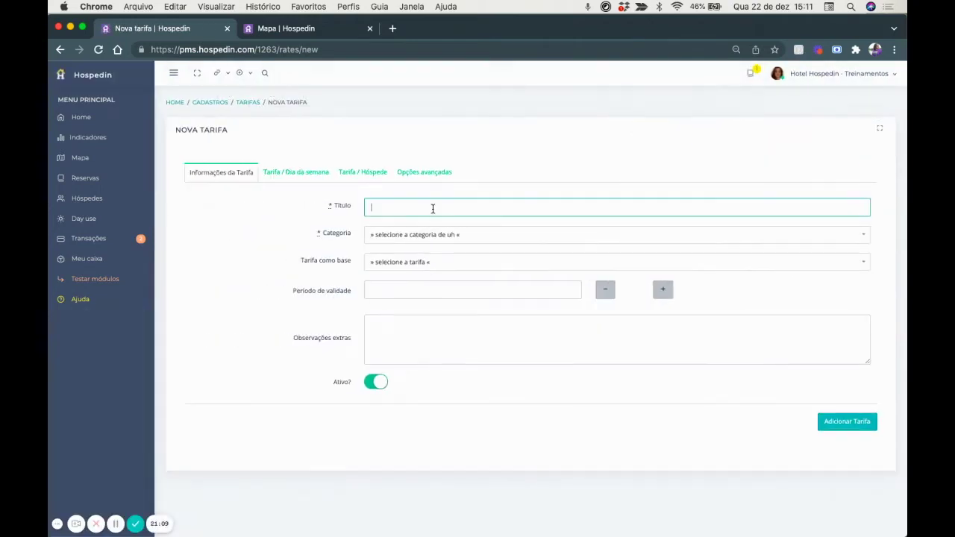
{"action": "type", "text": "Tarifa verão"}
{"action": "left_click", "coordinate": [439, 235]}
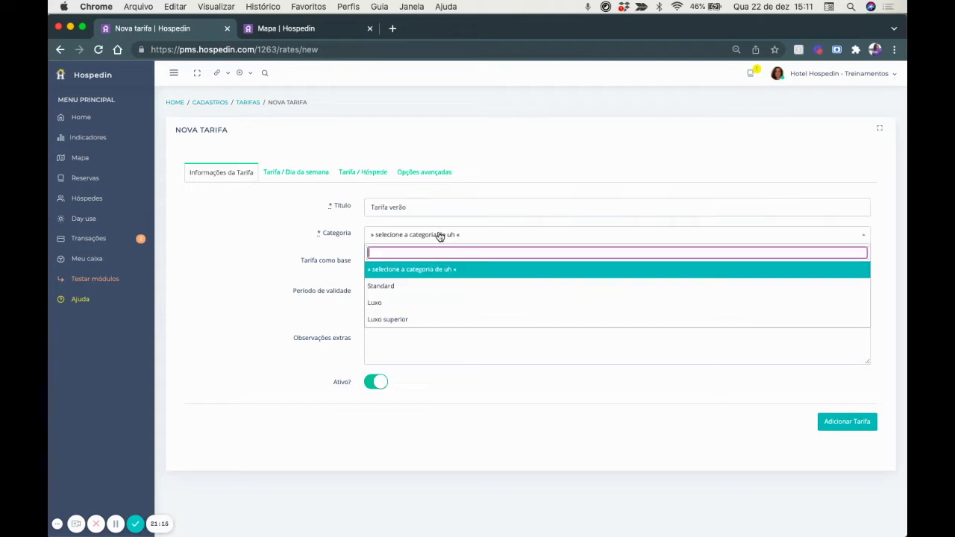
{"action": "left_click", "coordinate": [375, 304]}
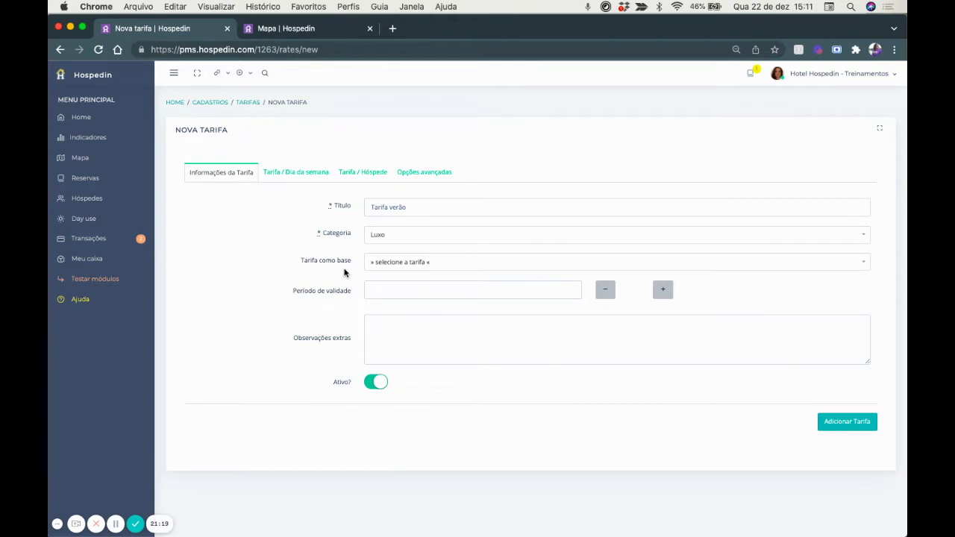
{"action": "left_click", "coordinate": [383, 265]}
{"action": "type", "text": "ver"}
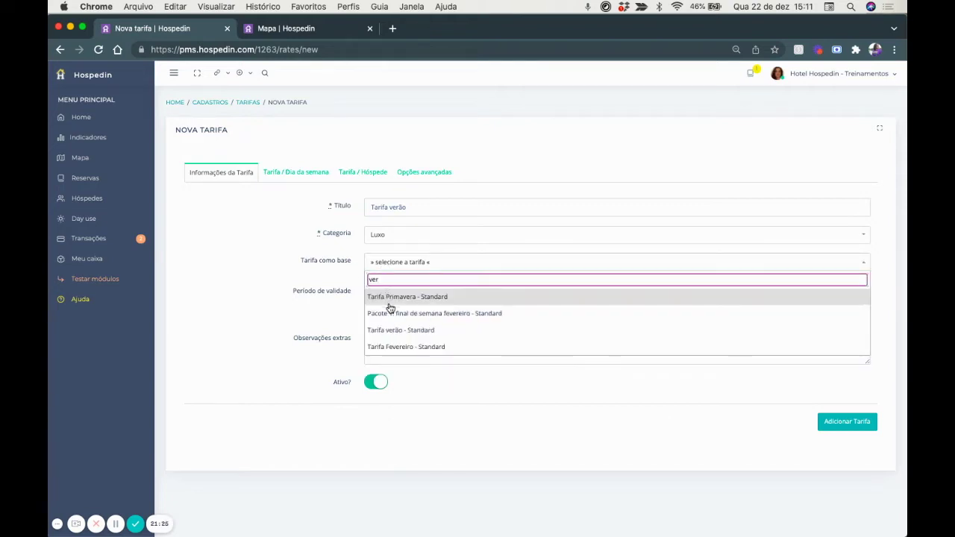
{"action": "left_click", "coordinate": [400, 330]}
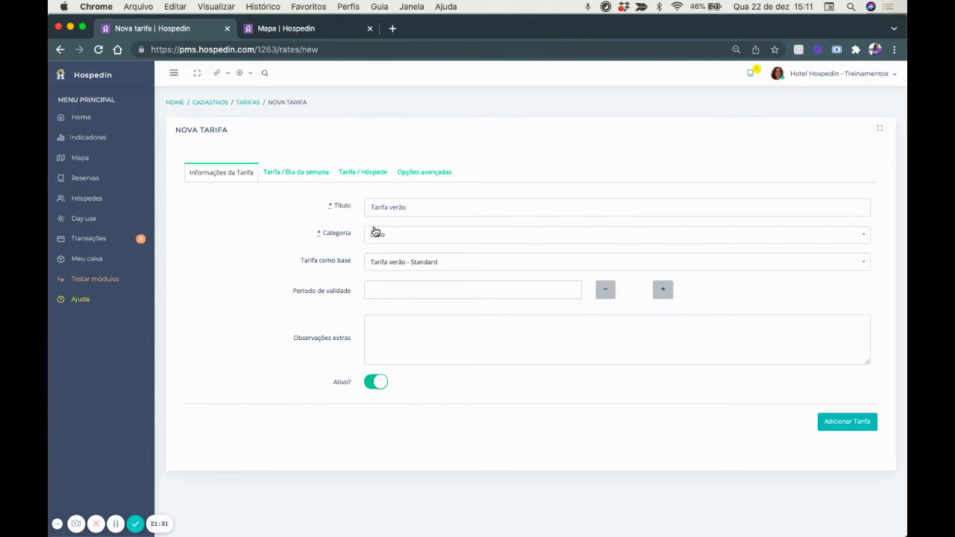
Set the rate's validity from 22/12/2021 to 28/02/2022.
{"action": "left_click", "coordinate": [410, 291]}
{"action": "left_click", "coordinate": [421, 380]}
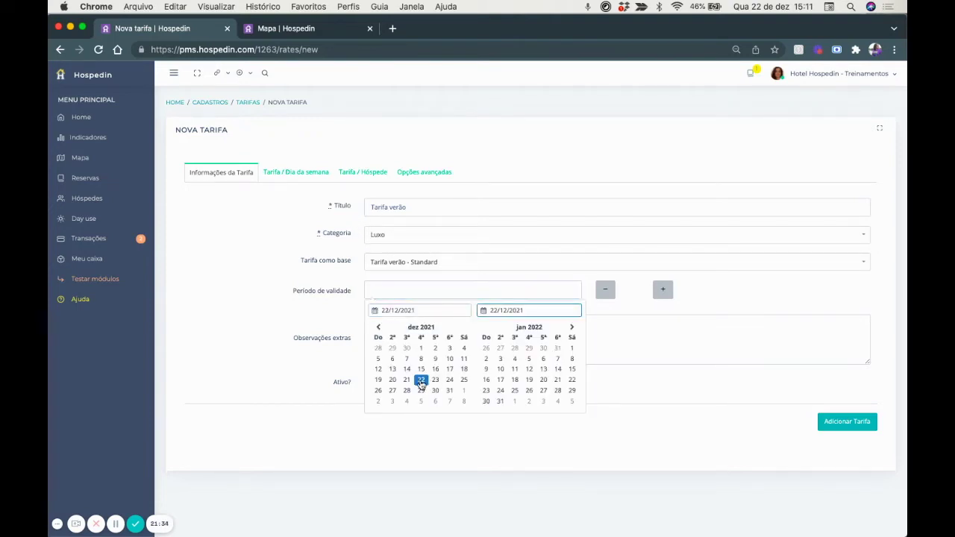
{"action": "left_click", "coordinate": [570, 330]}
{"action": "left_click", "coordinate": [500, 390]}
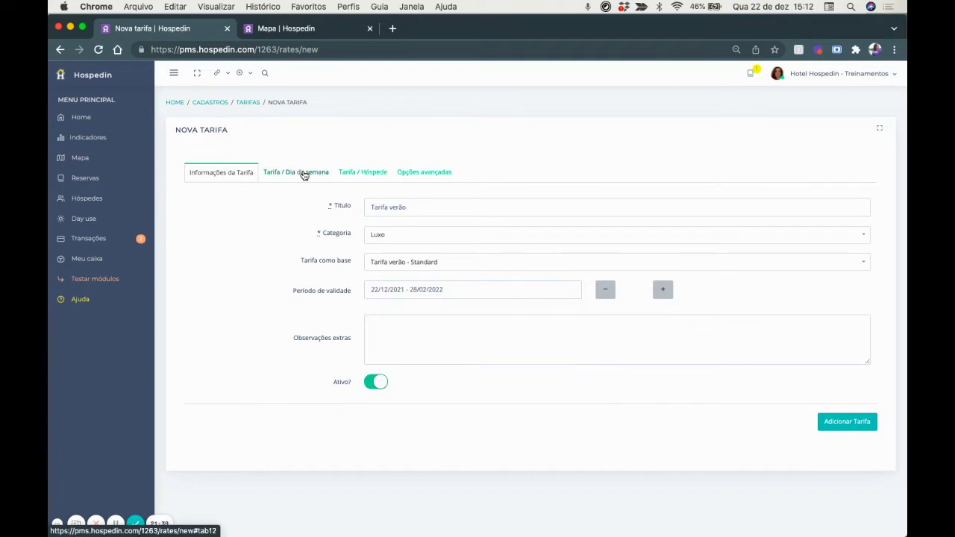
{"action": "left_click", "coordinate": [304, 174]}
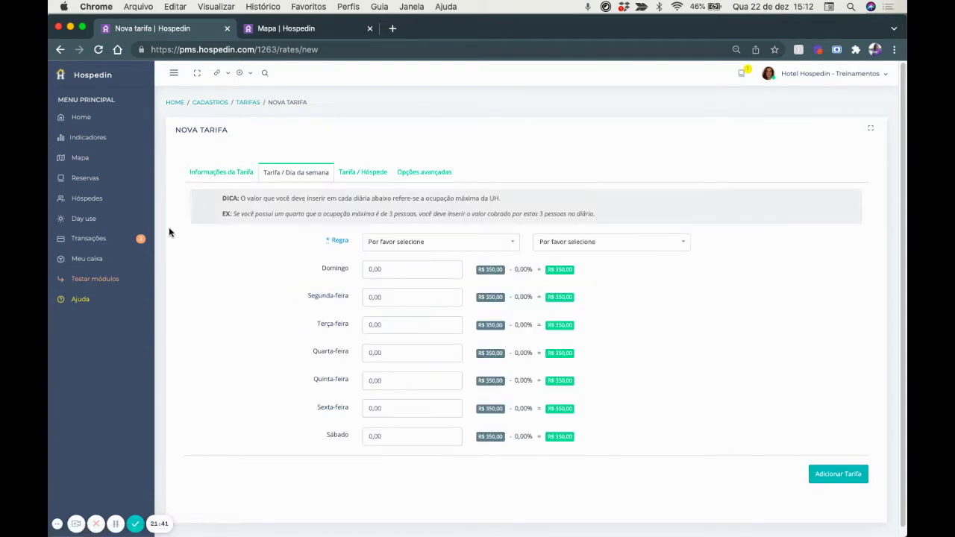
Set the weekday pricing rule to Adicionar (+) with a % / Diária adjustment.
{"action": "left_click", "coordinate": [217, 171]}
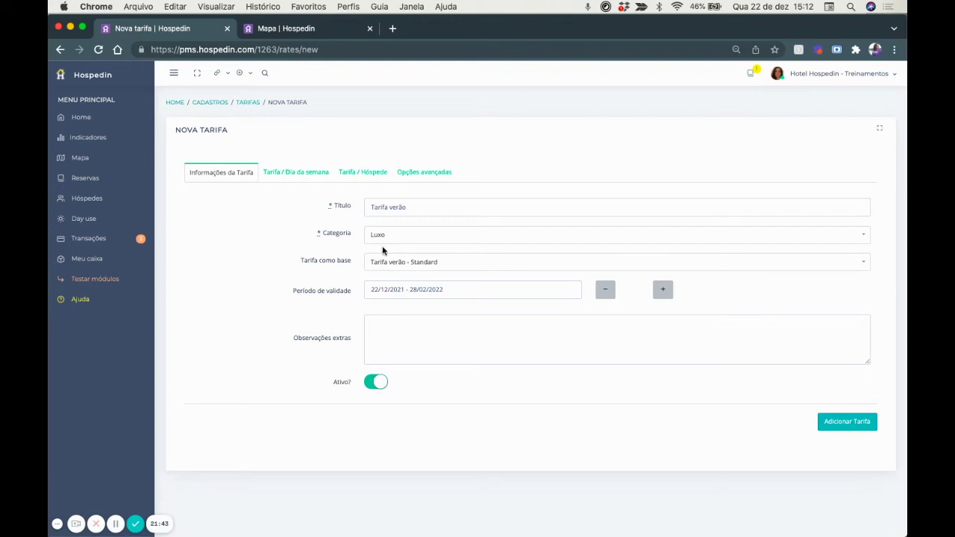
{"action": "left_click", "coordinate": [281, 176]}
{"action": "left_click", "coordinate": [386, 243]}
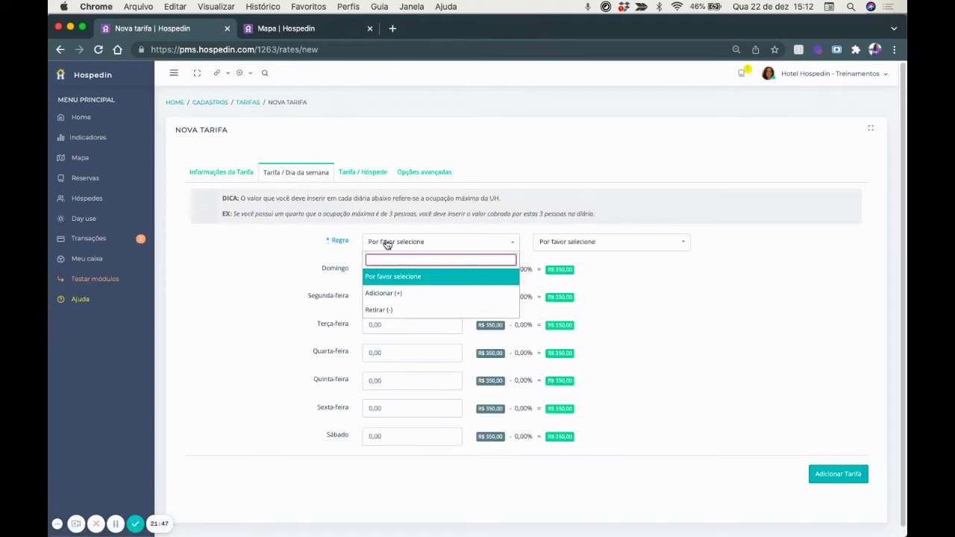
{"action": "left_click", "coordinate": [389, 293]}
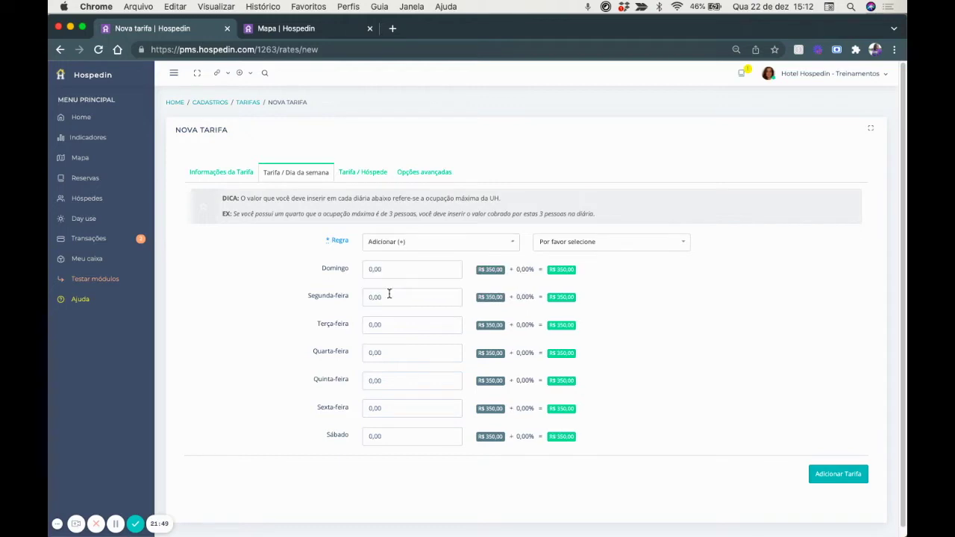
{"action": "left_click", "coordinate": [551, 248]}
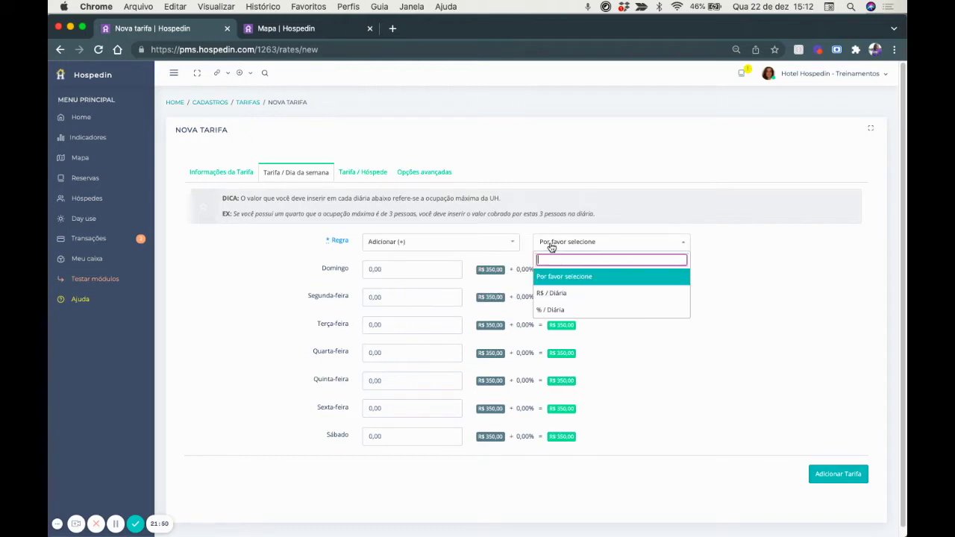
{"action": "left_click", "coordinate": [560, 310]}
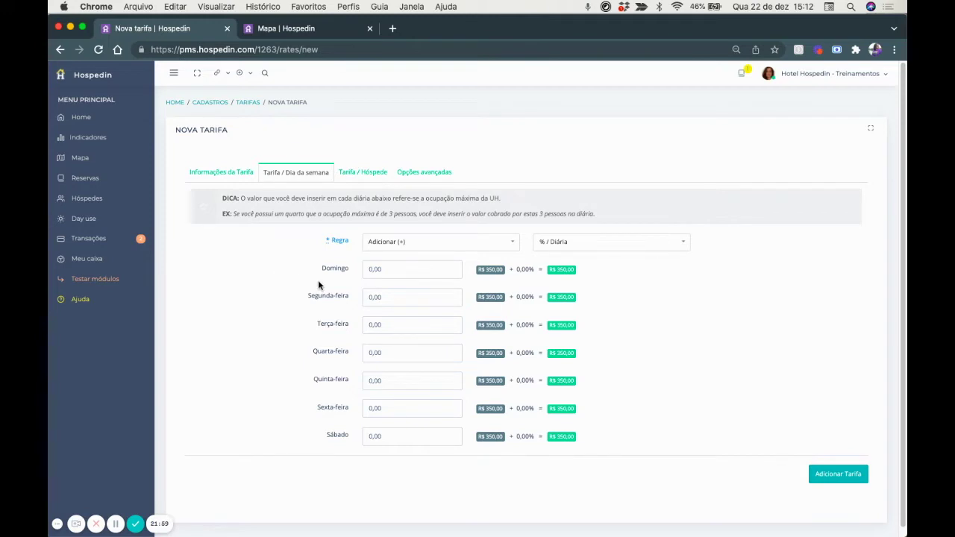
{"action": "left_click", "coordinate": [448, 252]}
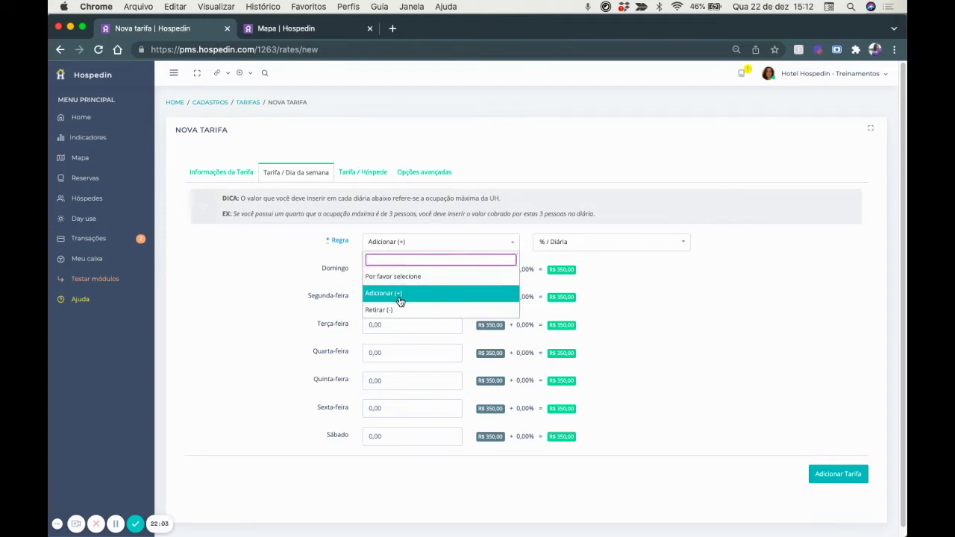
{"action": "left_click", "coordinate": [264, 258]}
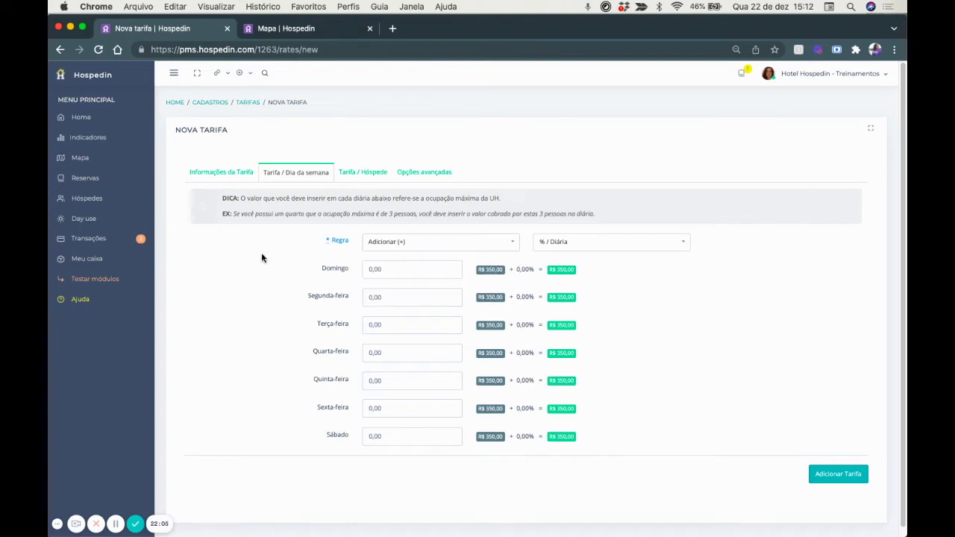
Enter a 30,00 adjustment for every day, Domingo through Sábado, and save the rate.
{"action": "left_click", "coordinate": [390, 270]}
{"action": "type", "text": "30,00"}
{"action": "key", "text": "super+a"}
{"action": "key", "text": "super+c"}
{"action": "key", "text": "Tab"}
{"action": "key", "text": "super+v"}
{"action": "key", "text": "Tab"}
{"action": "key", "text": "super+v"}
{"action": "key", "text": "Tab"}
{"action": "key", "text": "super+v"}
{"action": "key", "text": "Tab"}
{"action": "key", "text": "super+v"}
{"action": "key", "text": "Tab"}
{"action": "key", "text": "super+v"}
{"action": "key", "text": "Tab"}
{"action": "key", "text": "super+v"}
{"action": "left_click", "coordinate": [418, 464]}
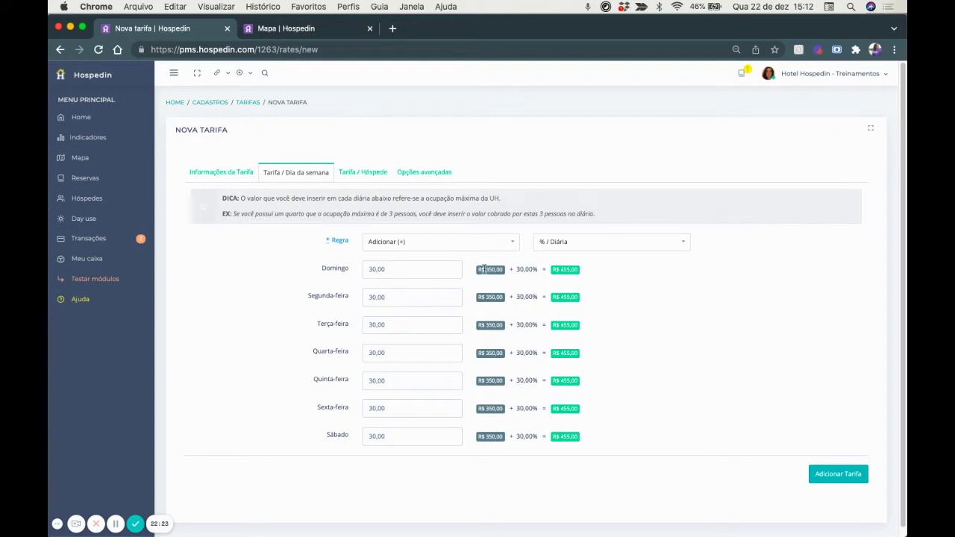
{"action": "left_click", "coordinate": [376, 173]}
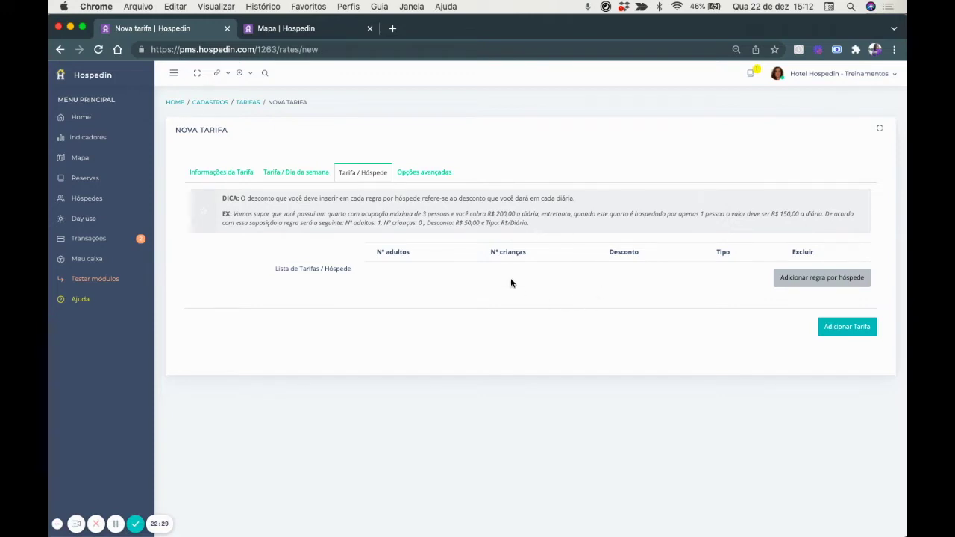
{"action": "left_click", "coordinate": [860, 327]}
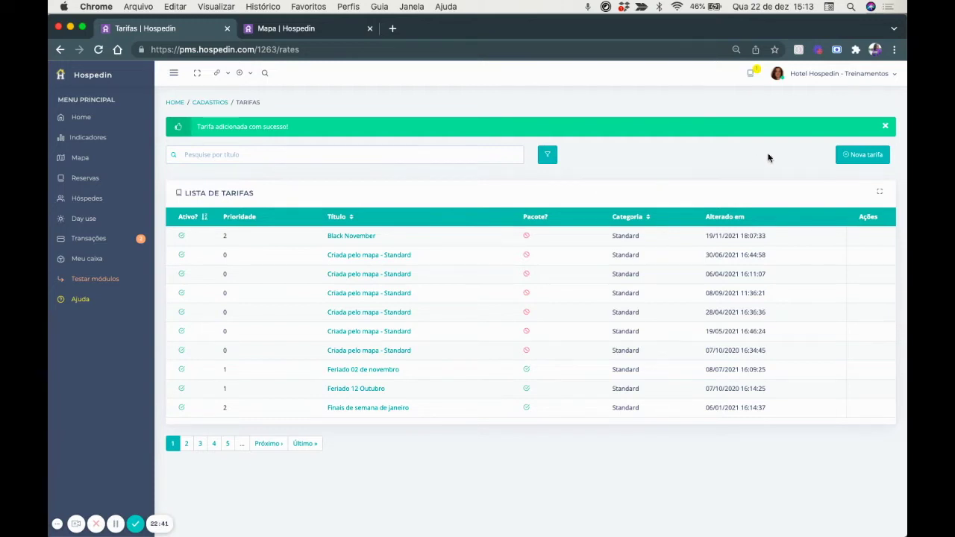
Start a new rate titled 'Pacote Ano Novo' for the Luxo superior category.
{"action": "left_click", "coordinate": [868, 159]}
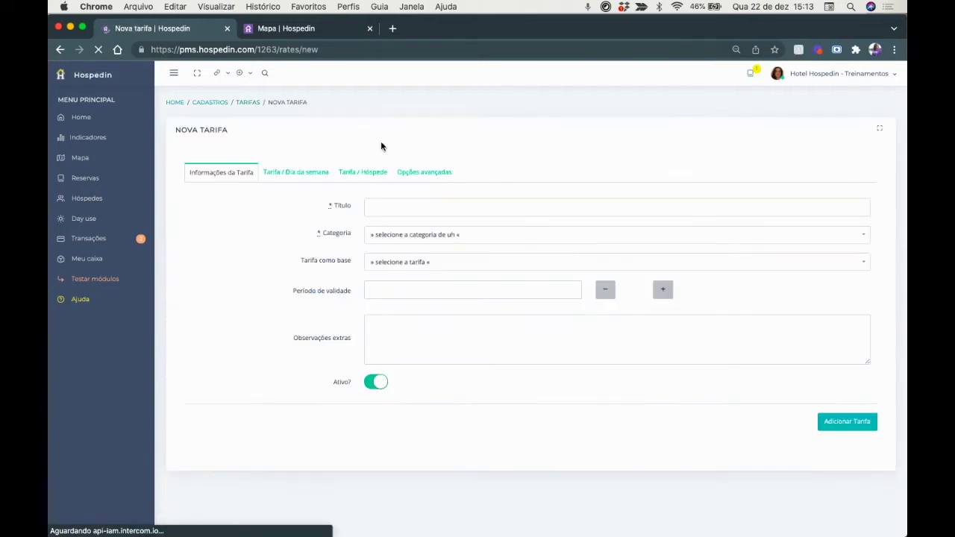
{"action": "left_click", "coordinate": [379, 213]}
{"action": "type", "text": "Pacote"}
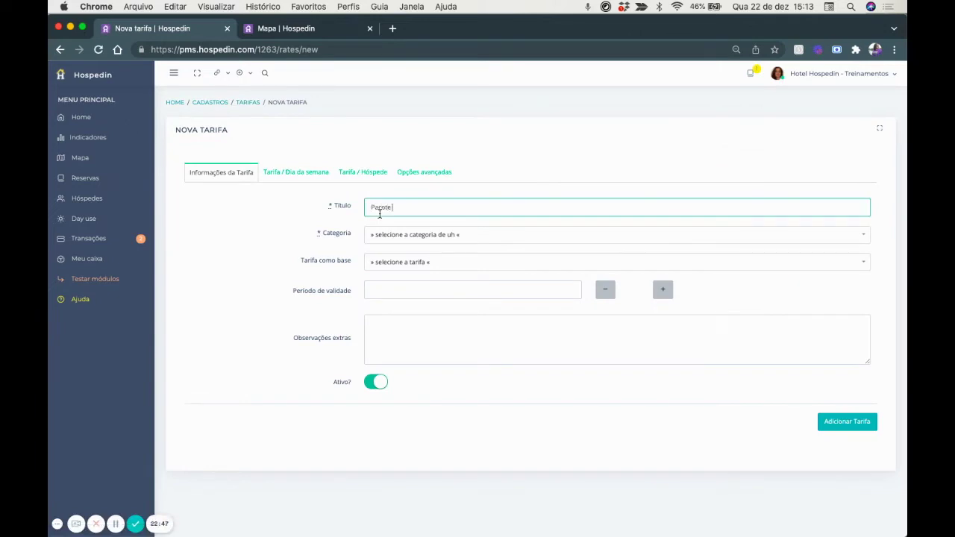
{"action": "type", "text": " Ano Novo"}
{"action": "left_click", "coordinate": [422, 238]}
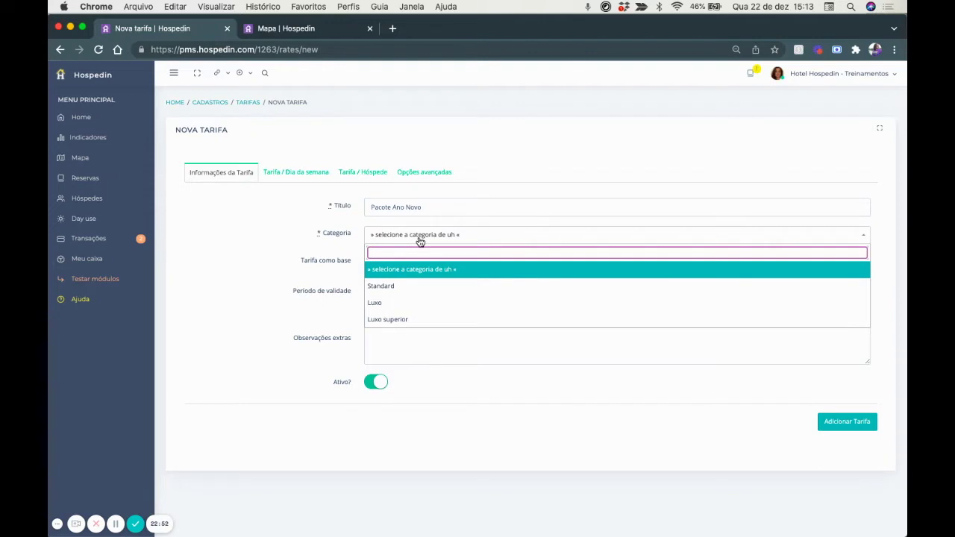
{"action": "left_click", "coordinate": [387, 319]}
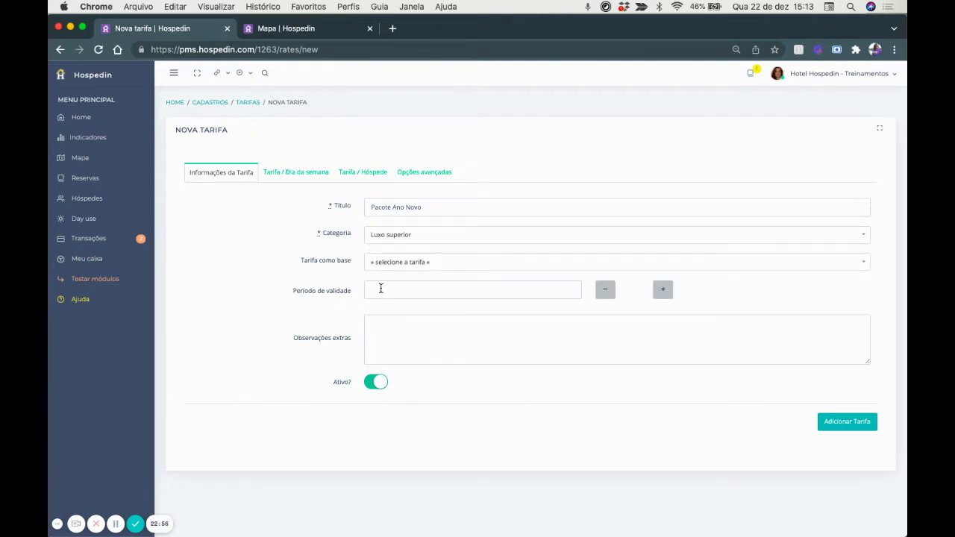
Set the rate's validity from 29/12/2021 to 01/01/2022 and show its weekday prices.
{"action": "left_click", "coordinate": [382, 288]}
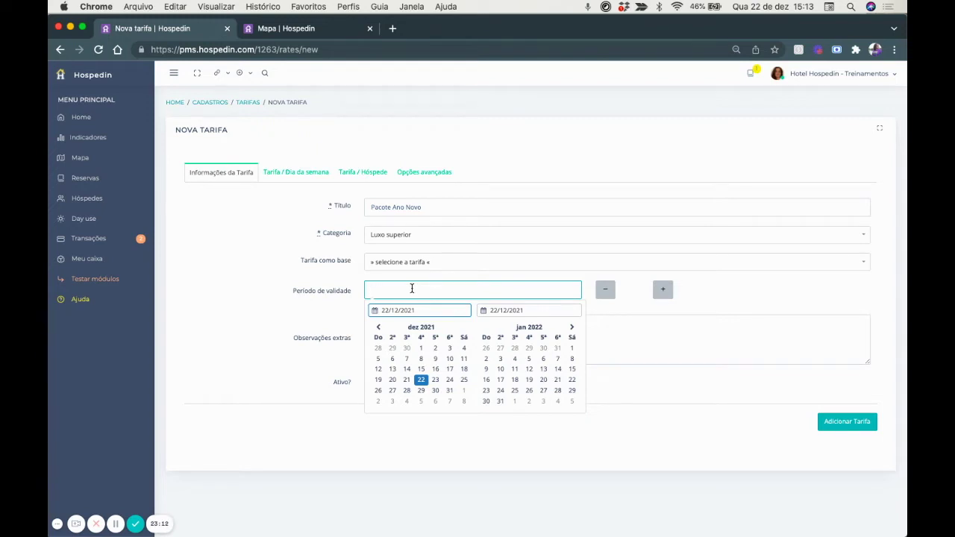
{"action": "left_click", "coordinate": [422, 393]}
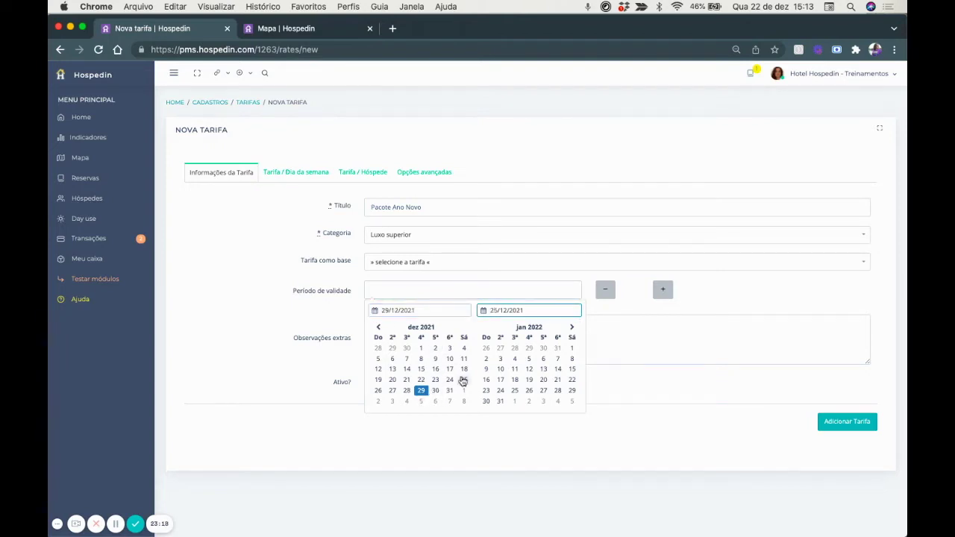
{"action": "left_click", "coordinate": [573, 349]}
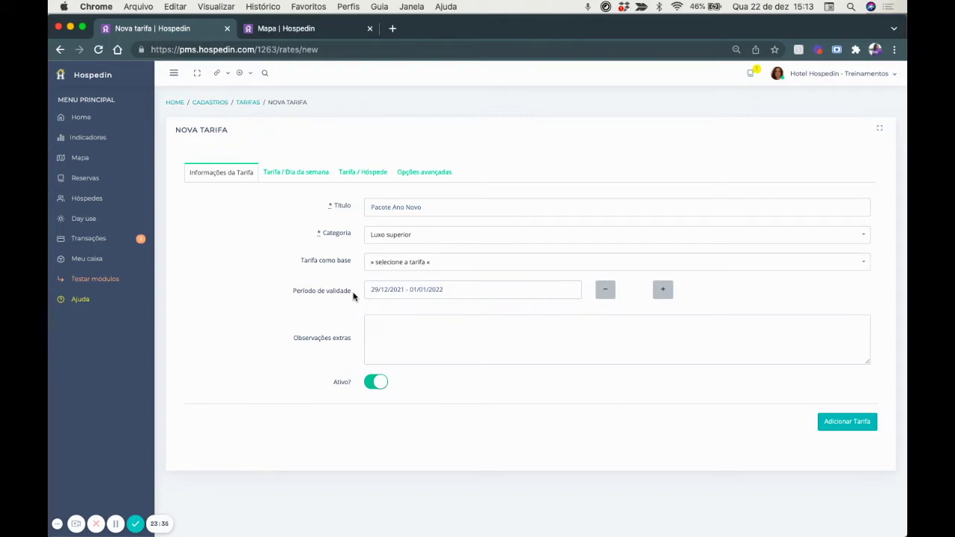
{"action": "left_click", "coordinate": [302, 171]}
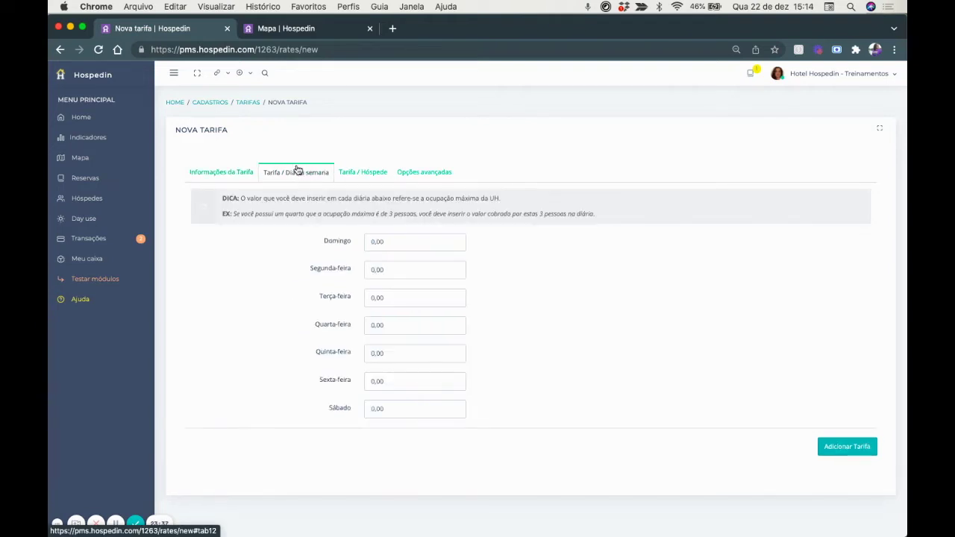
In the advanced options, limit the stay length to 1 up to 4 days.
{"action": "left_click", "coordinate": [378, 171]}
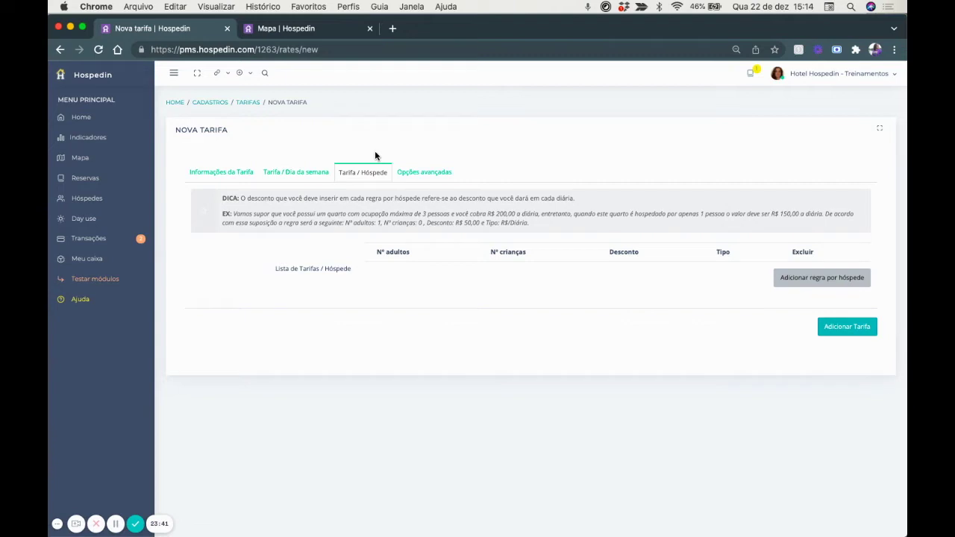
{"action": "left_click", "coordinate": [418, 173]}
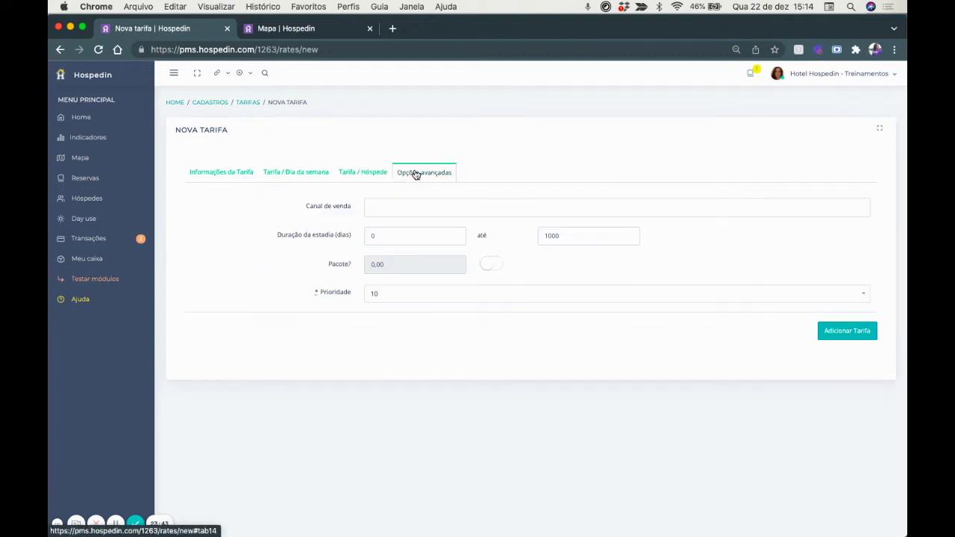
{"action": "left_click", "coordinate": [386, 240]}
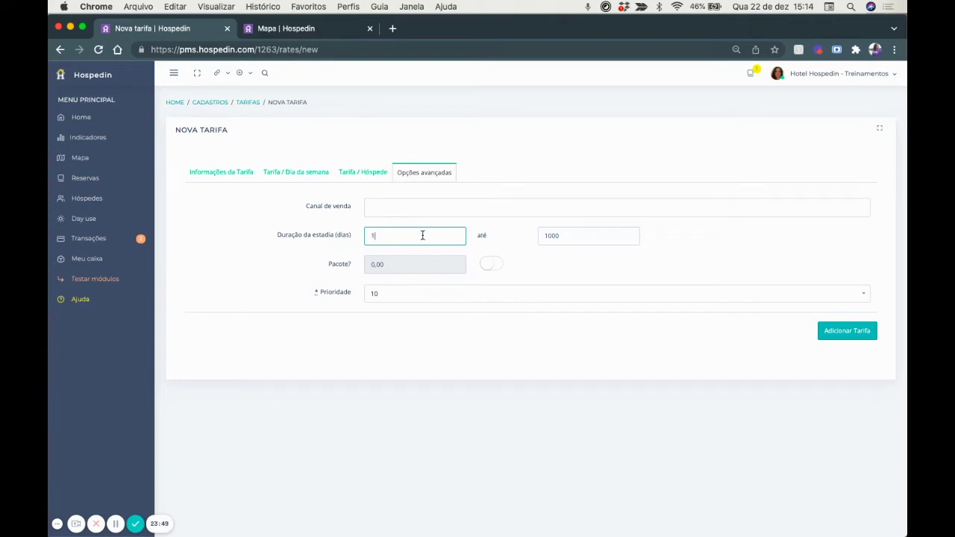
{"action": "left_click", "coordinate": [564, 235]}
{"action": "type", "text": "4"}
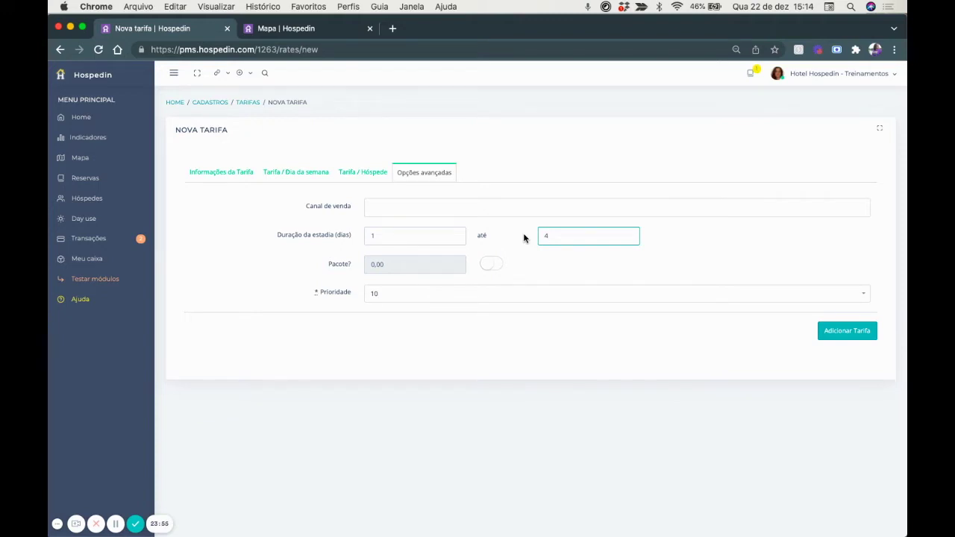
Make it a 3.800,00 package with priority 1 and save the rate.
{"action": "left_click", "coordinate": [498, 264]}
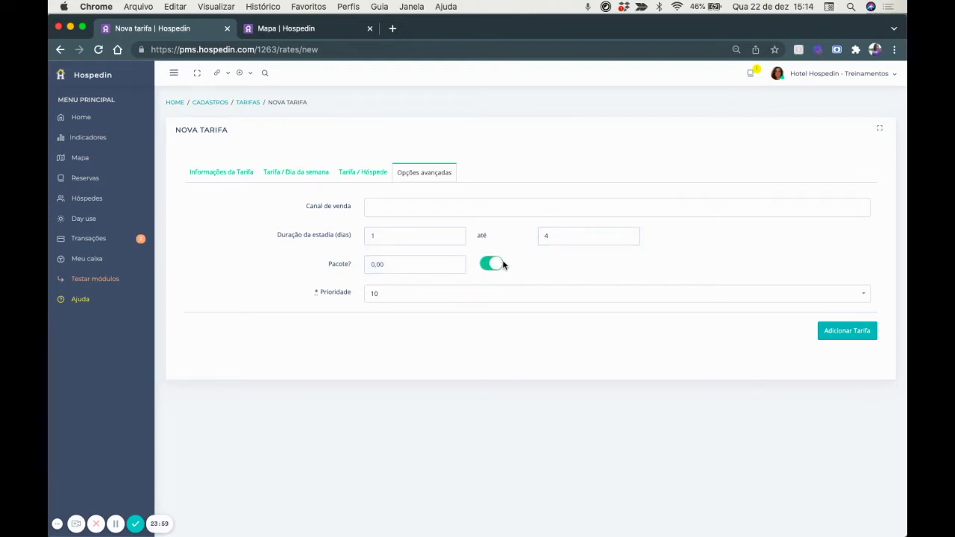
{"action": "left_click", "coordinate": [385, 265]}
{"action": "type", "text": "3.800"}
{"action": "left_click", "coordinate": [376, 294]}
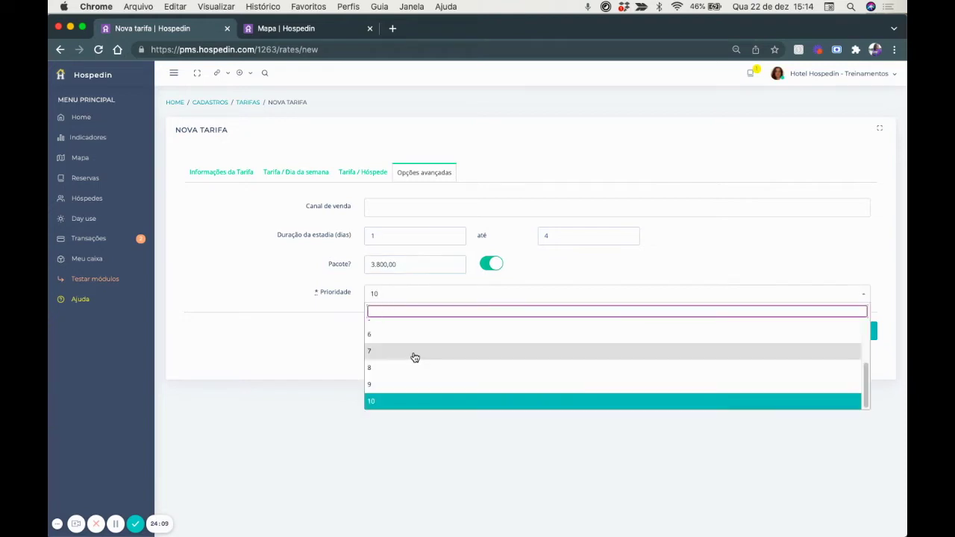
{"action": "scroll", "coordinate": [415, 358], "scroll_direction": "up", "scroll_amount": 2}
{"action": "scroll", "coordinate": [414, 358], "scroll_direction": "up", "scroll_amount": 1}
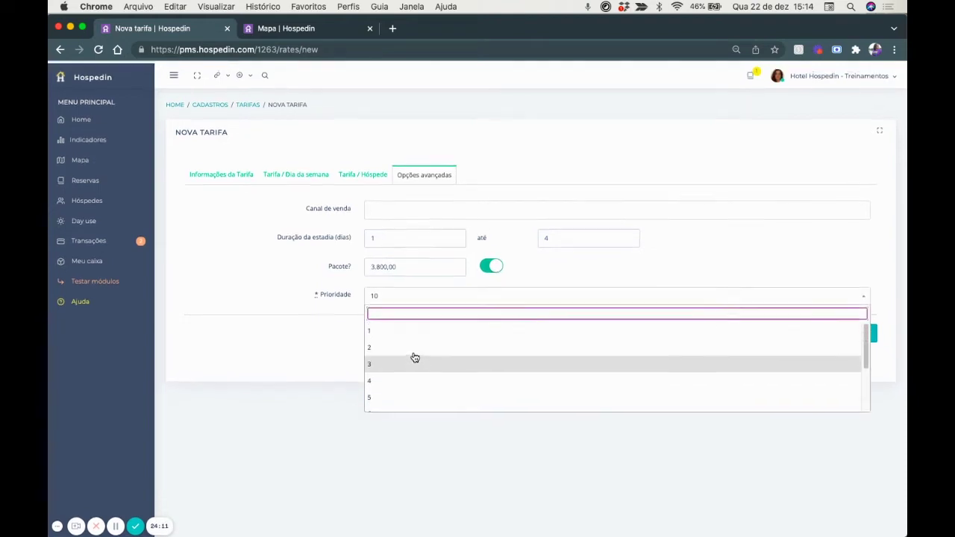
{"action": "left_click", "coordinate": [406, 333]}
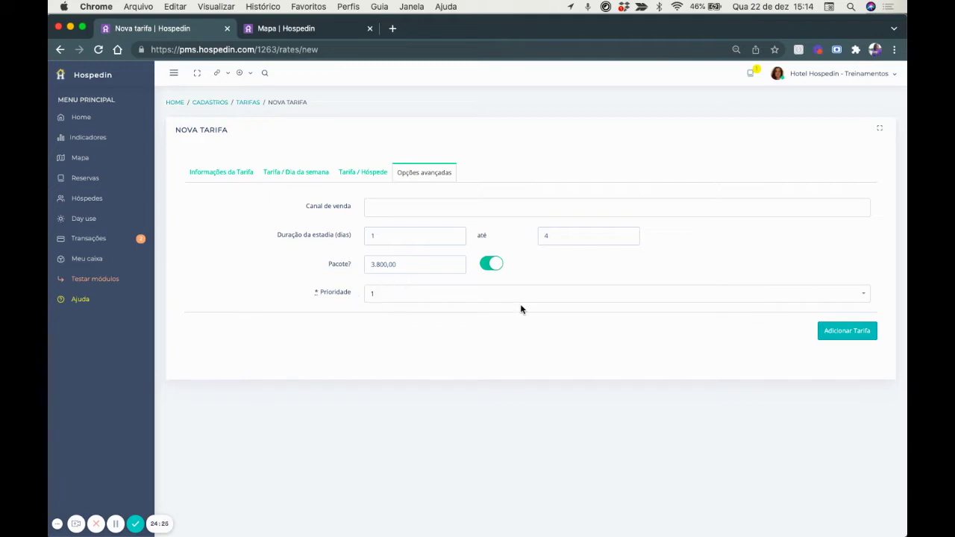
{"action": "left_click", "coordinate": [853, 333]}
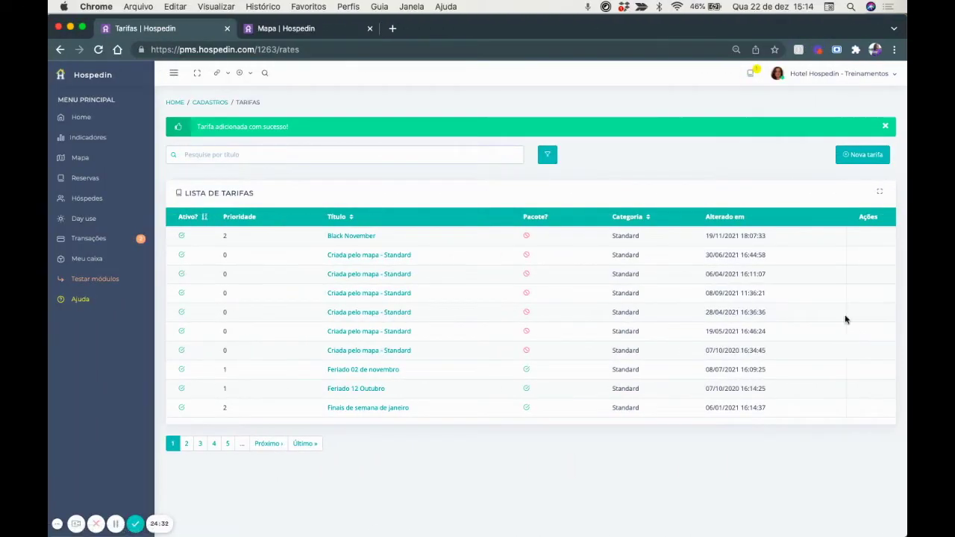
Go back to the registrations overview and open the Empresas list.
{"action": "left_click", "coordinate": [210, 105]}
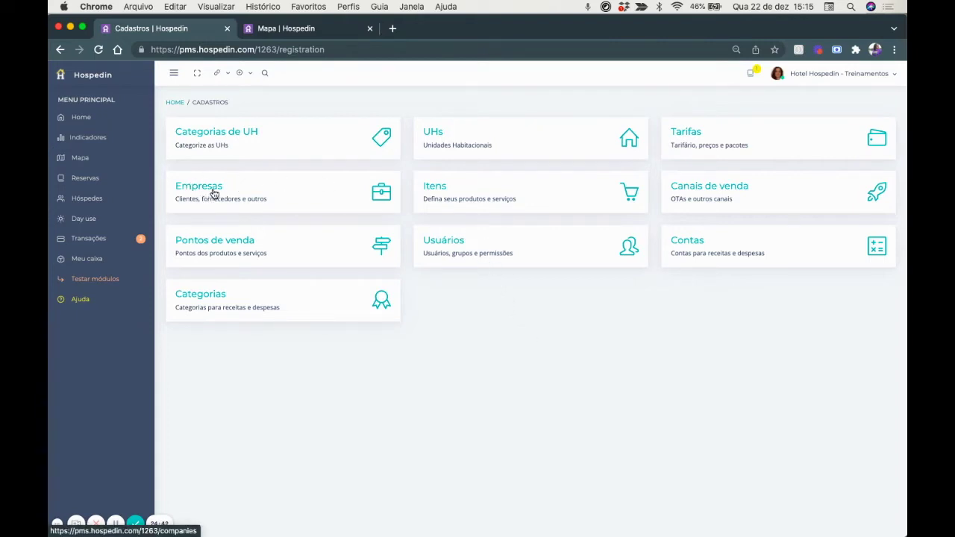
{"action": "left_click", "coordinate": [214, 193]}
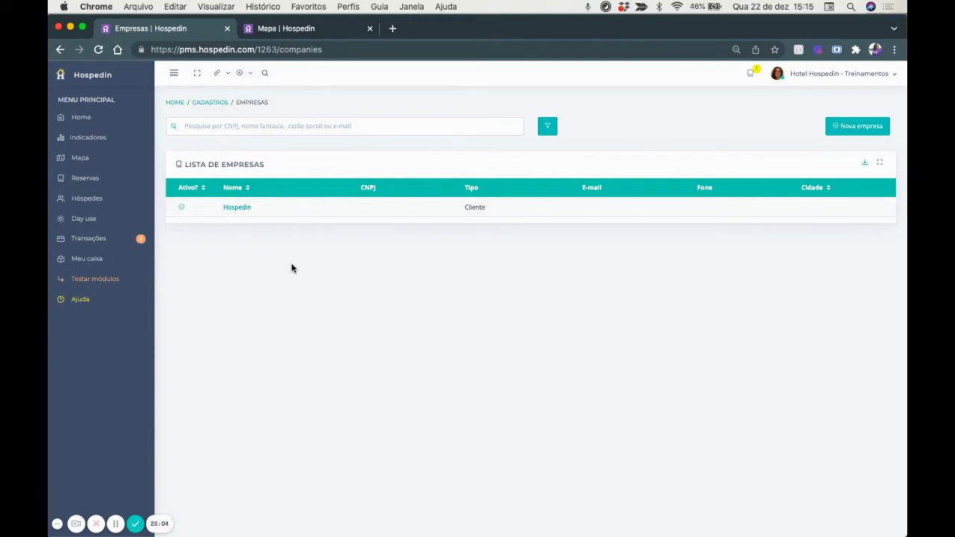
Open the Nova empresa form, look through its fields, then go to the guest list.
{"action": "left_click", "coordinate": [855, 131]}
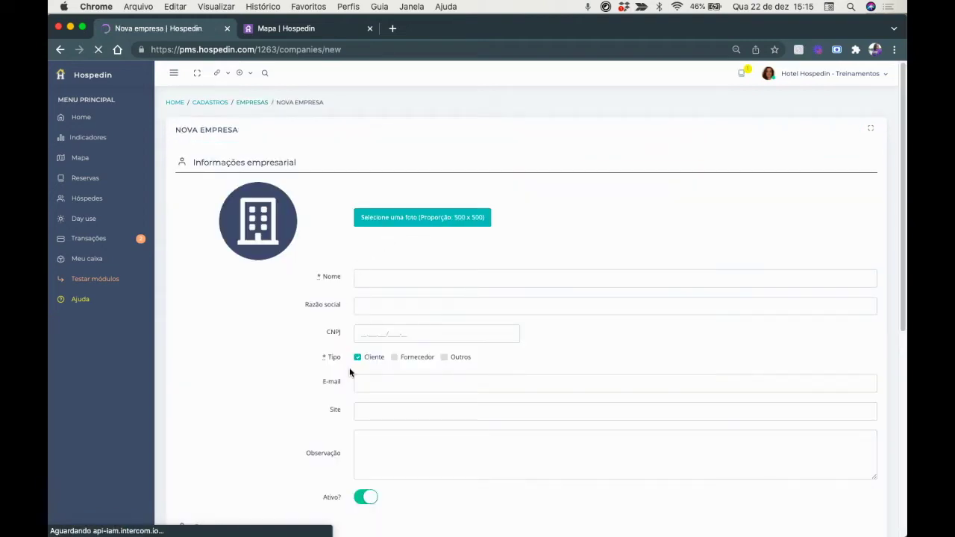
{"action": "scroll", "coordinate": [349, 371], "scroll_direction": "down", "scroll_amount": 3}
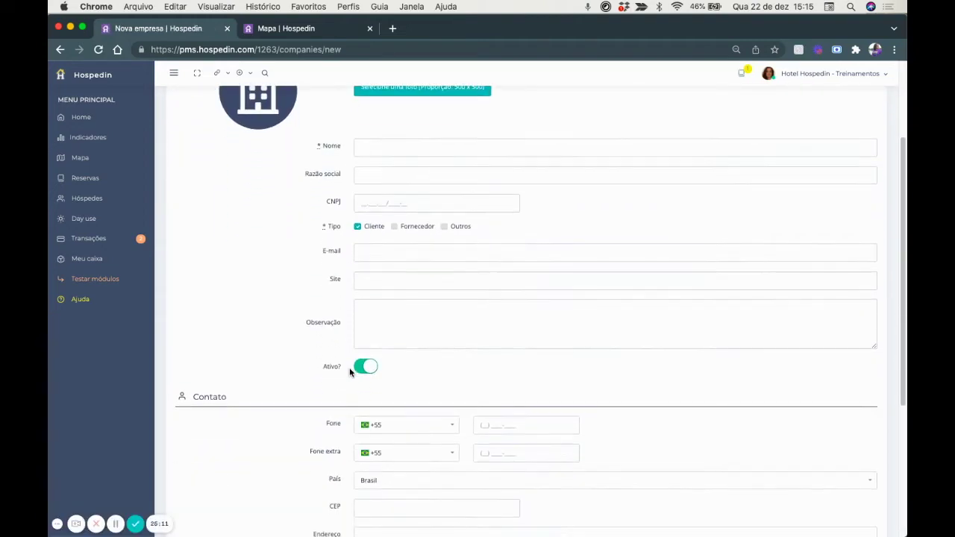
{"action": "scroll", "coordinate": [349, 371], "scroll_direction": "down", "scroll_amount": 5}
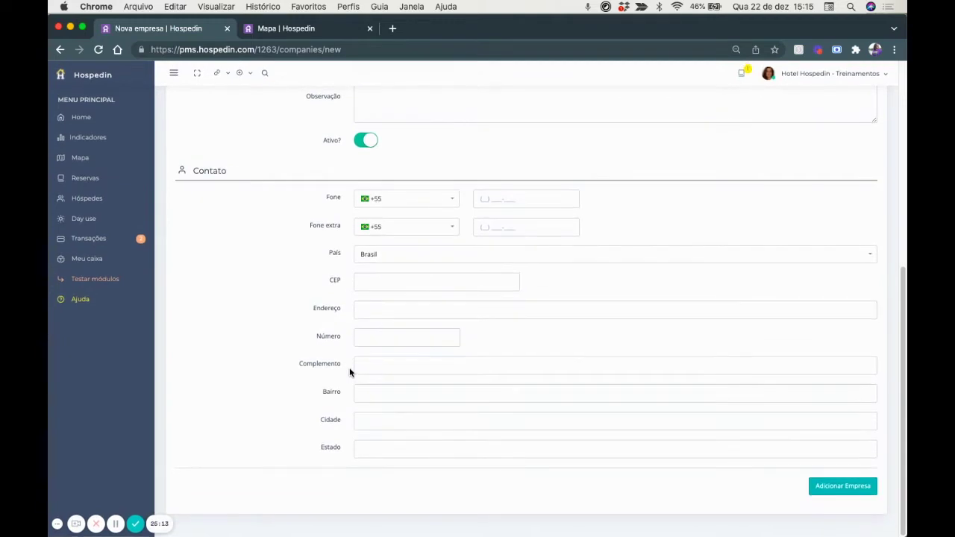
{"action": "scroll", "coordinate": [350, 367], "scroll_direction": "up", "scroll_amount": 8}
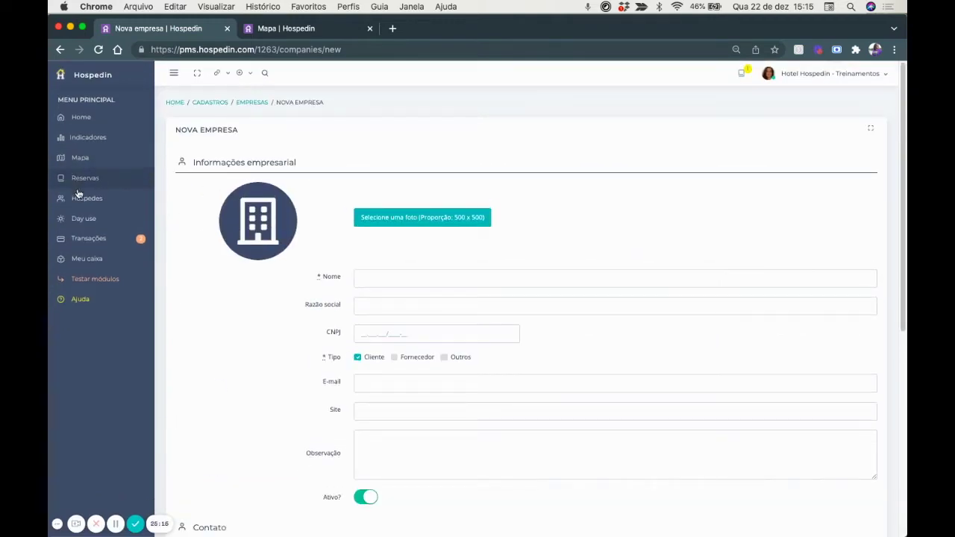
{"action": "left_click", "coordinate": [82, 200]}
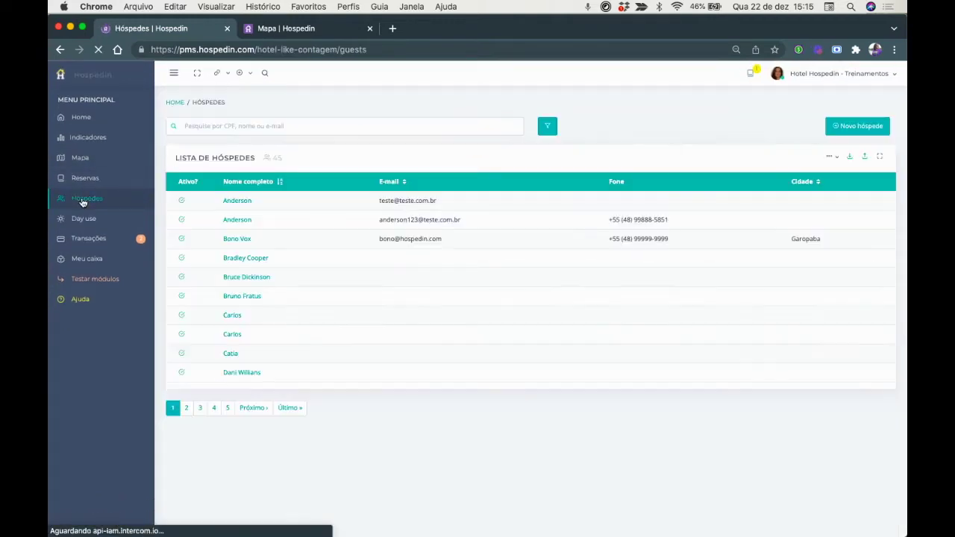
Search for the guest by name, confirm their record links to company Hospedin, and return to the map.
{"action": "left_click", "coordinate": [226, 126]}
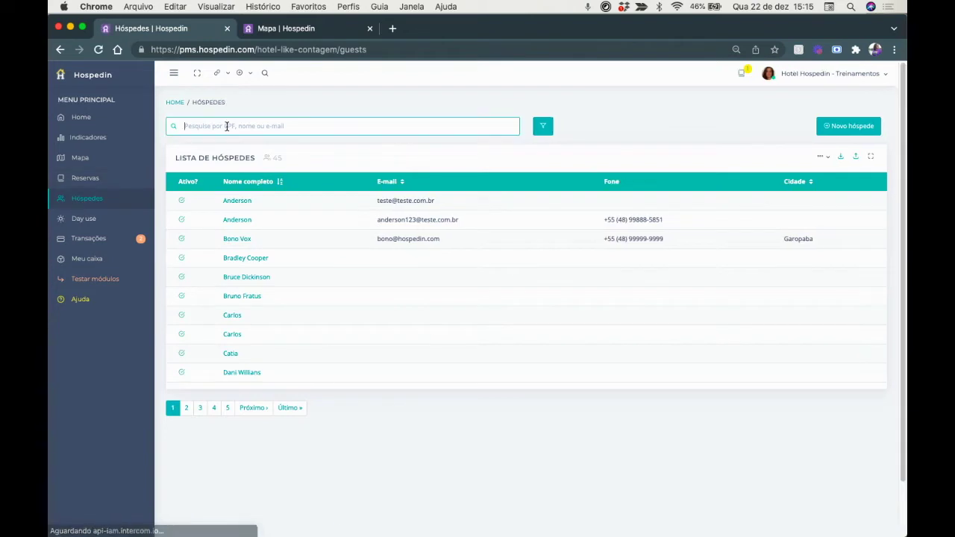
{"action": "type", "text": "juliana"}
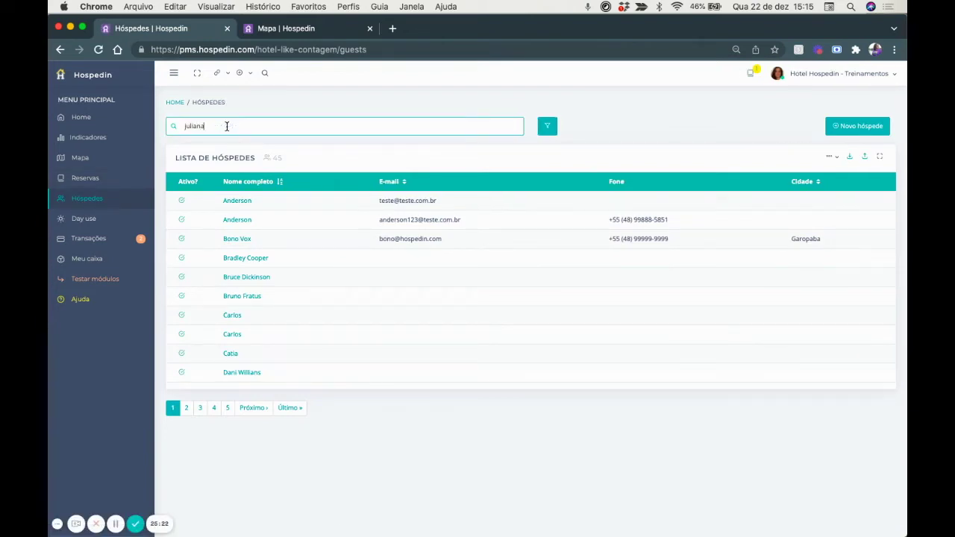
{"action": "key", "text": "Return"}
{"action": "left_click", "coordinate": [236, 201]}
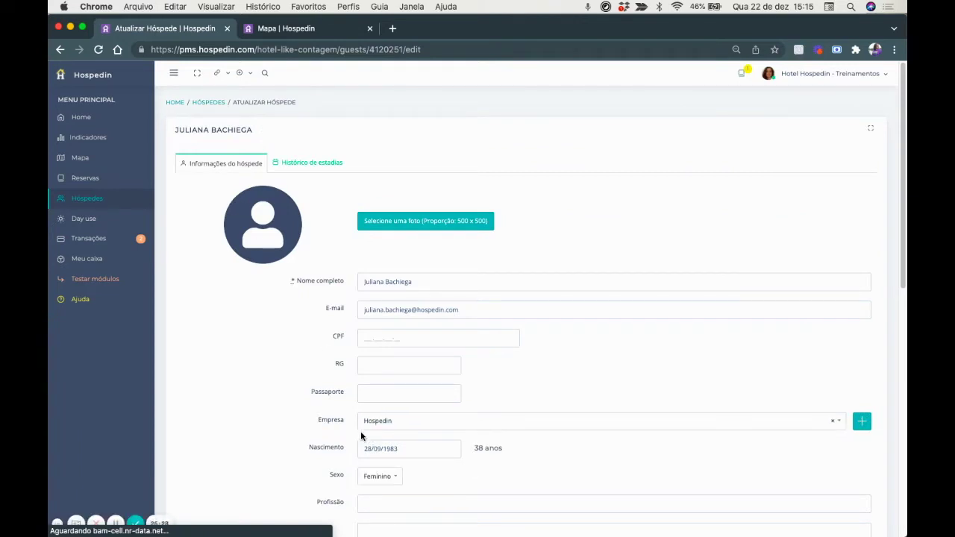
{"action": "scroll", "coordinate": [844, 425], "scroll_direction": "down", "scroll_amount": 2}
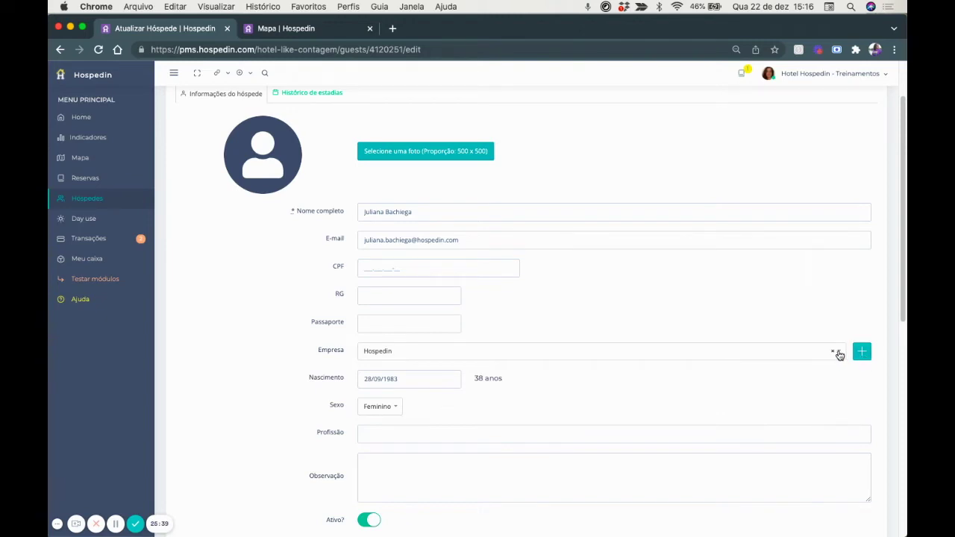
{"action": "scroll", "coordinate": [344, 368], "scroll_direction": "down", "scroll_amount": 6}
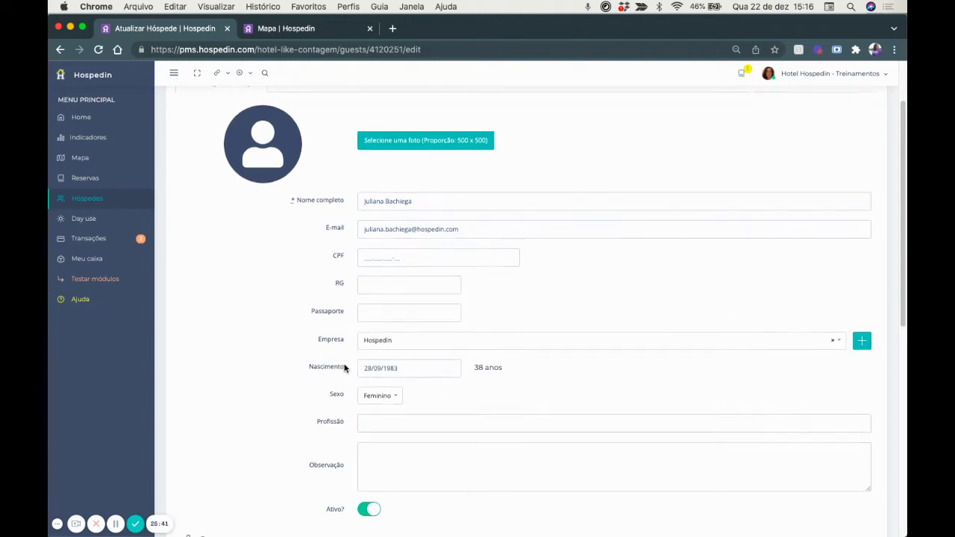
{"action": "scroll", "coordinate": [567, 370], "scroll_direction": "down", "scroll_amount": 5}
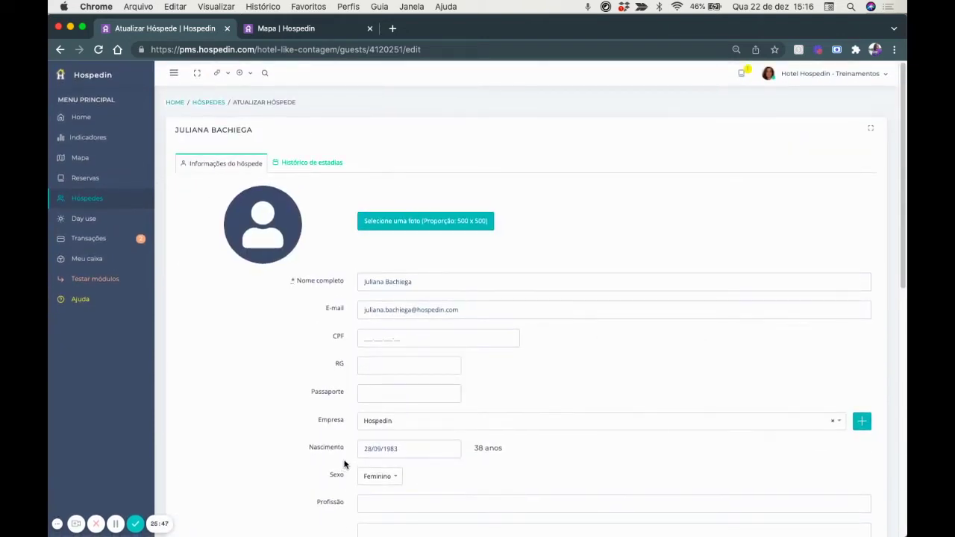
{"action": "left_click", "coordinate": [278, 28]}
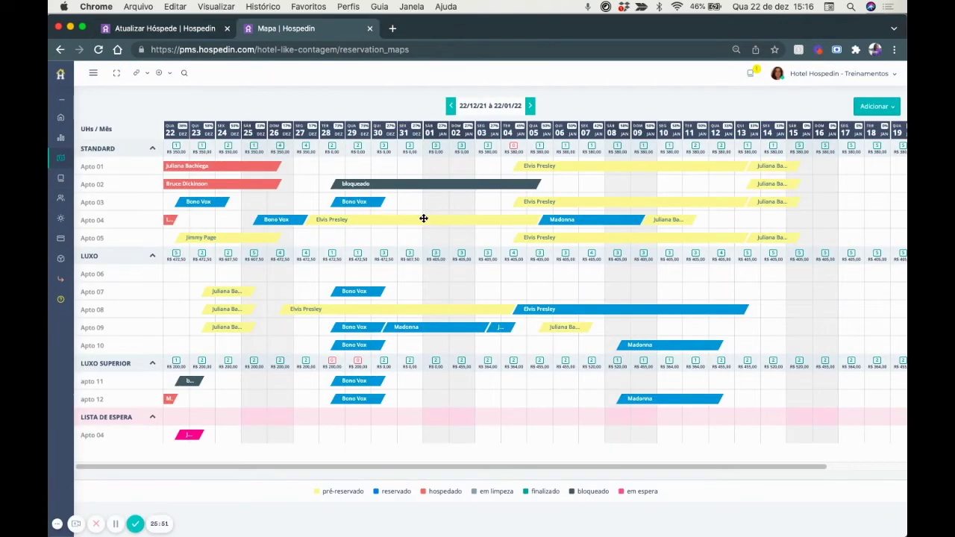
Create a new reservation in Apto 06 for 28 December and open reservation WH:001011.
{"action": "left_click", "coordinate": [334, 275]}
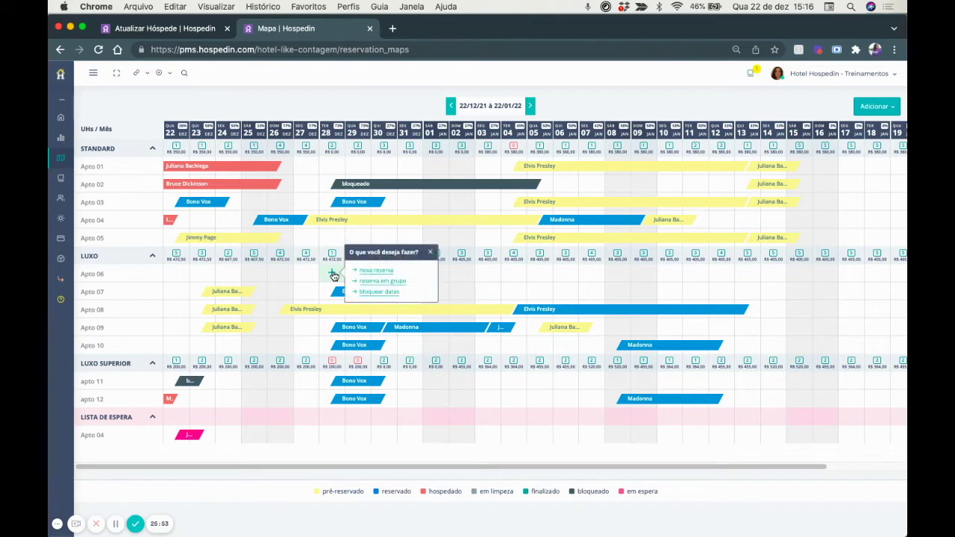
{"action": "left_click", "coordinate": [350, 270]}
{"action": "left_click", "coordinate": [484, 327]}
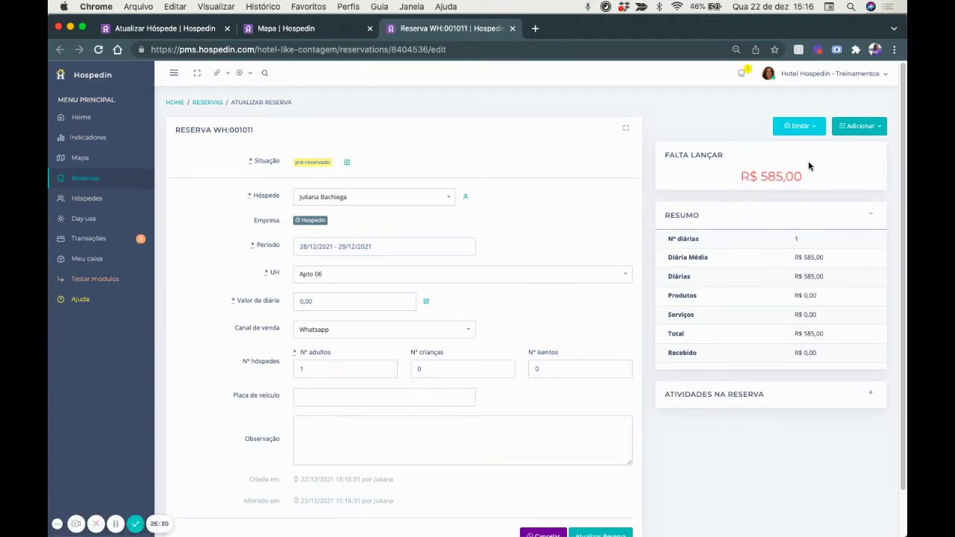
{"action": "left_click", "coordinate": [856, 131]}
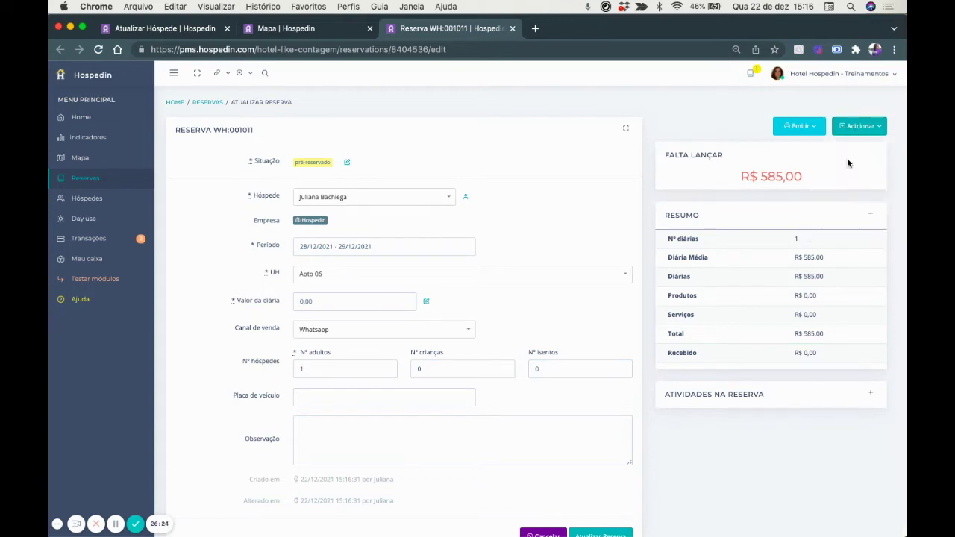
Start a new uncompleted payment using Transferência Bancária as the method.
{"action": "left_click", "coordinate": [846, 158]}
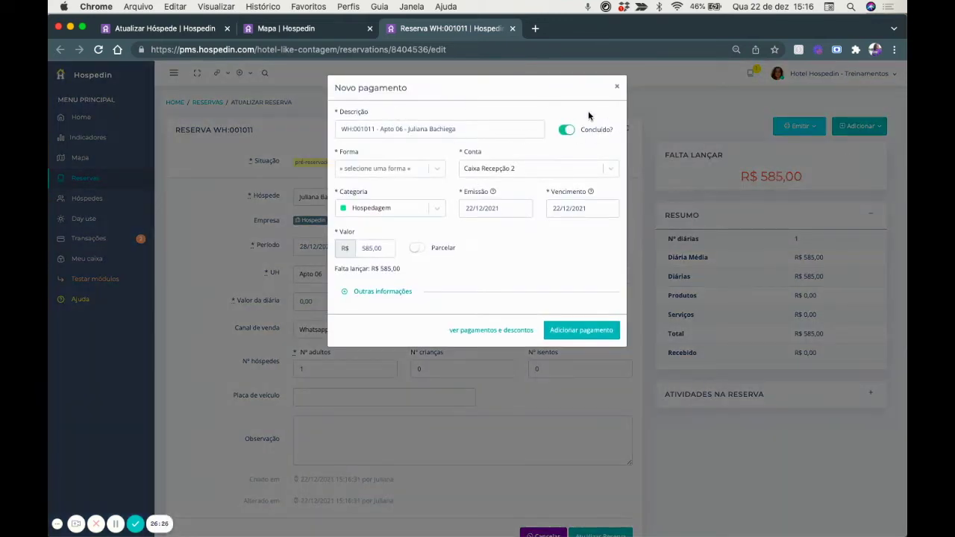
{"action": "left_click", "coordinate": [565, 131]}
{"action": "left_click", "coordinate": [397, 171]}
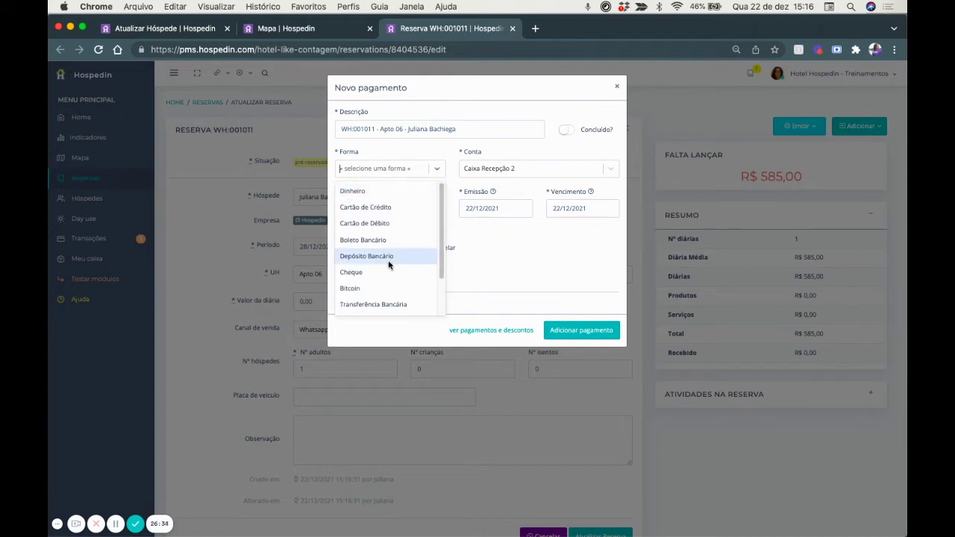
{"action": "scroll", "coordinate": [388, 263], "scroll_direction": "down", "scroll_amount": 2}
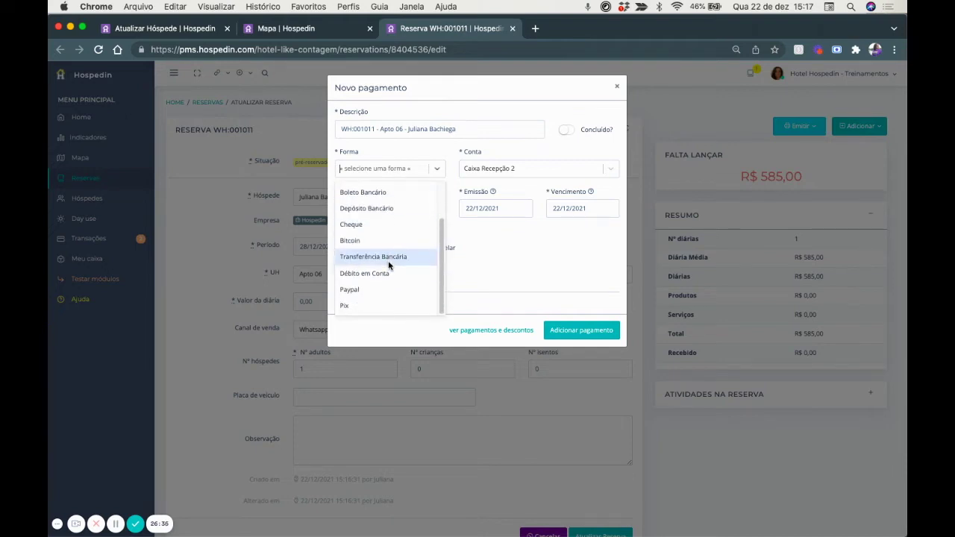
{"action": "scroll", "coordinate": [388, 264], "scroll_direction": "up", "scroll_amount": 3}
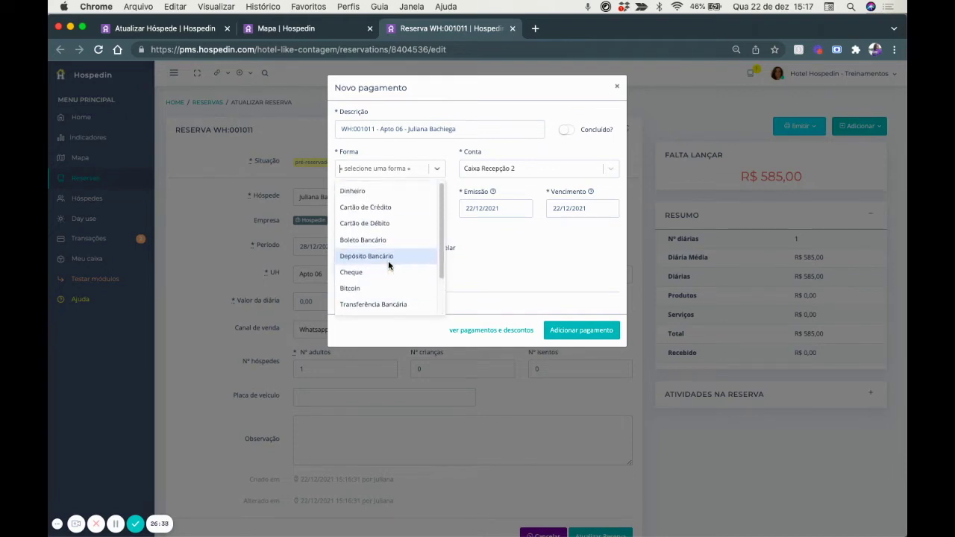
{"action": "scroll", "coordinate": [388, 260], "scroll_direction": "down", "scroll_amount": 1}
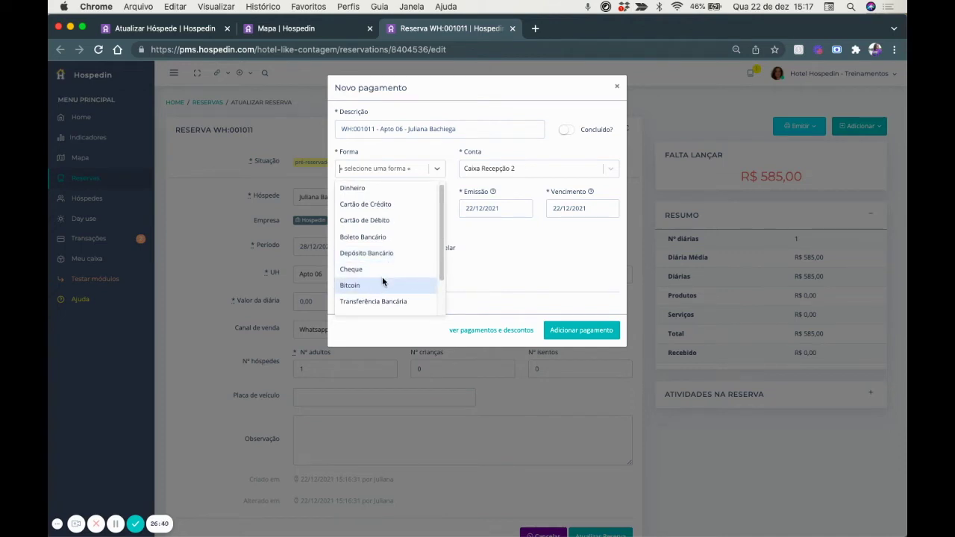
{"action": "left_click", "coordinate": [381, 302]}
Receive it into Banco Nubank under Faturamento para empresas and add the payment.
{"action": "left_click", "coordinate": [481, 171]}
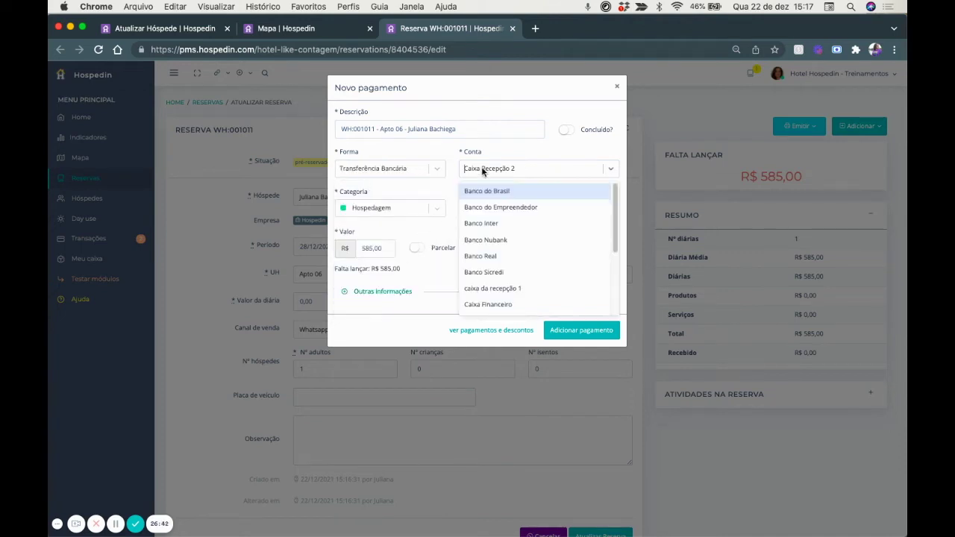
{"action": "left_click", "coordinate": [502, 240]}
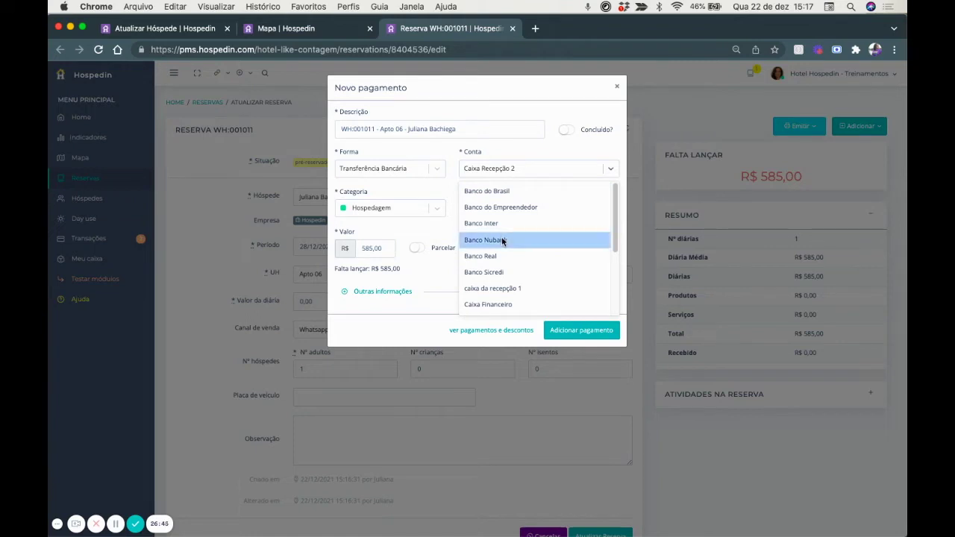
{"action": "left_click", "coordinate": [357, 213]}
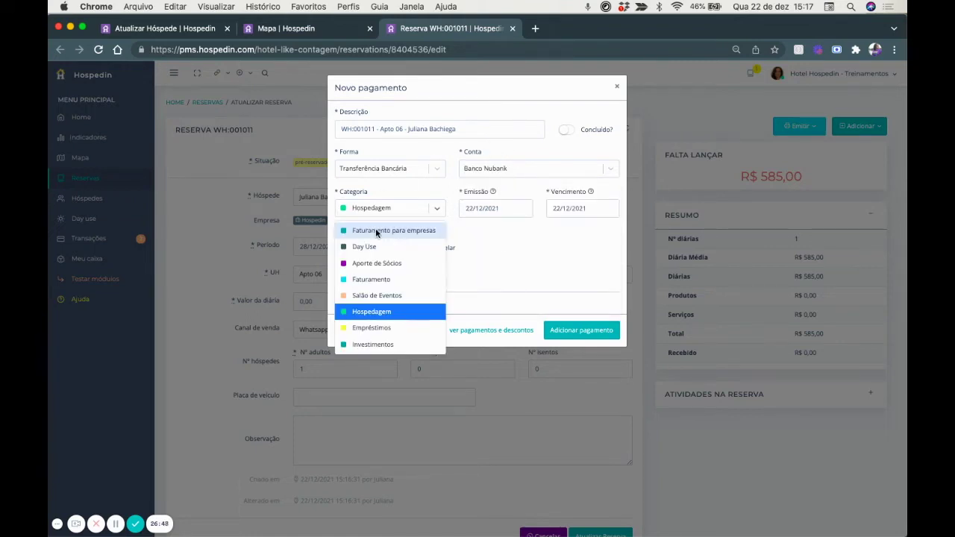
{"action": "left_click", "coordinate": [375, 233]}
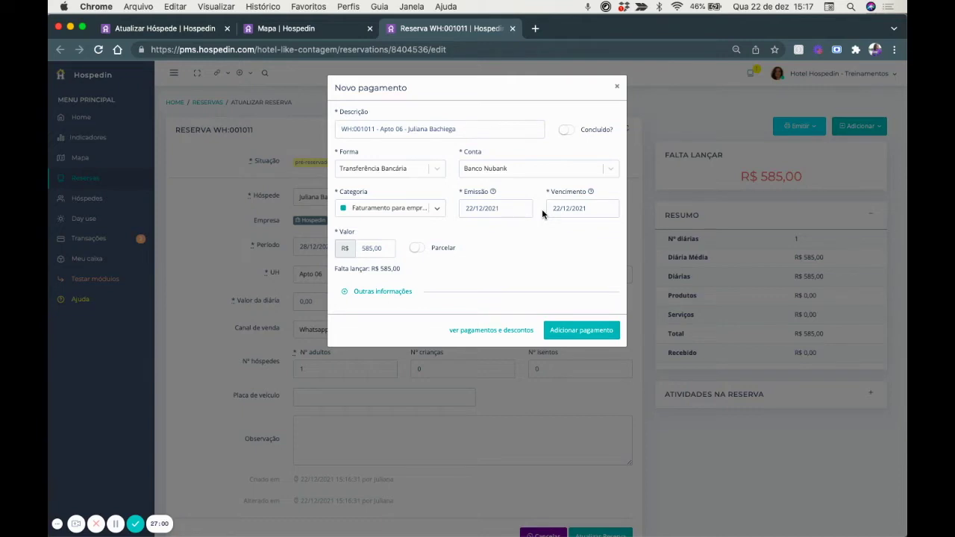
{"action": "left_click", "coordinate": [588, 336]}
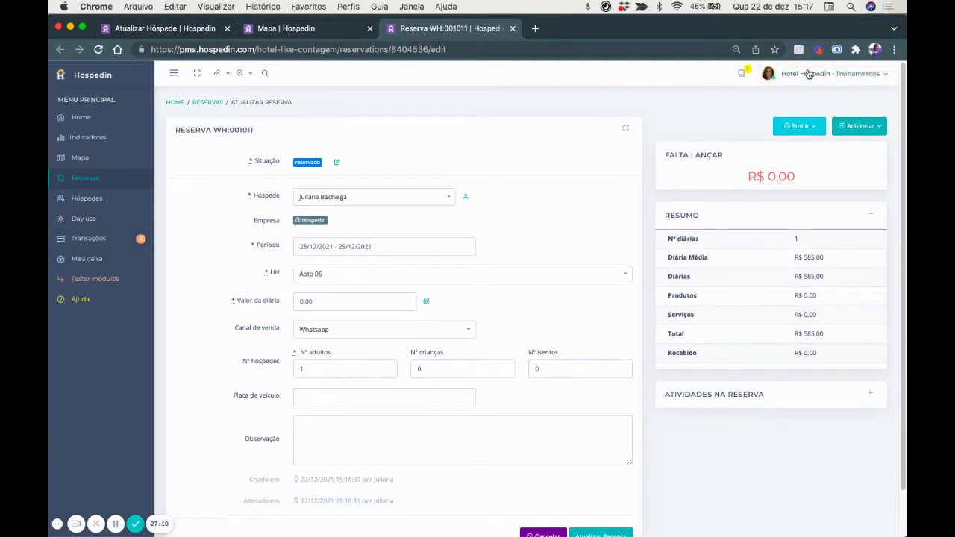
{"action": "left_click", "coordinate": [812, 73]}
Open the Financeiro report and filter it to company Hospedin.
{"action": "left_click", "coordinate": [852, 153]}
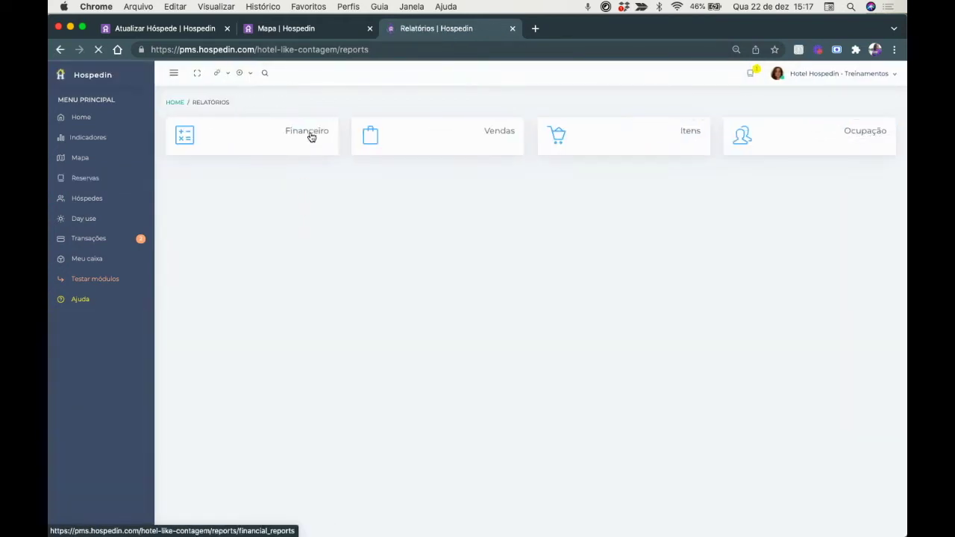
{"action": "left_click", "coordinate": [311, 137]}
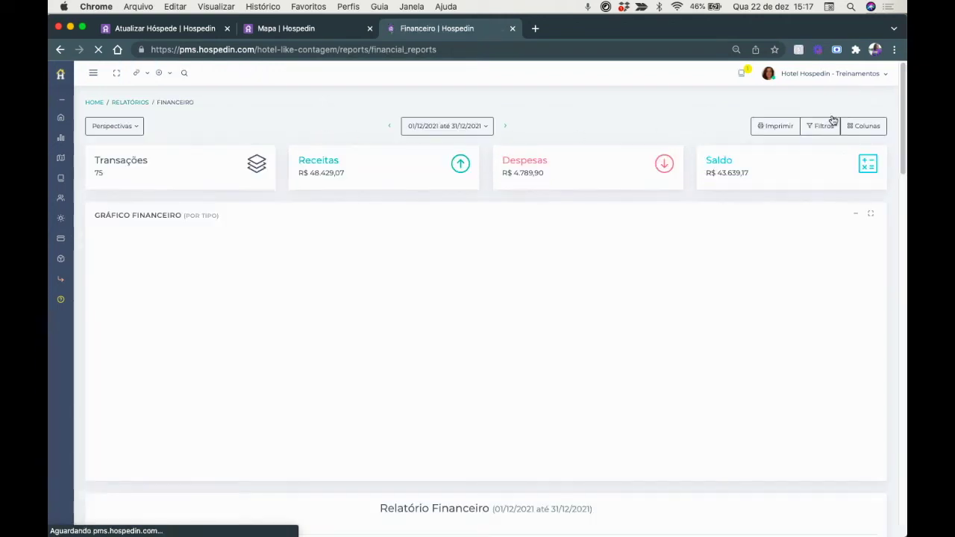
{"action": "left_click", "coordinate": [865, 126]}
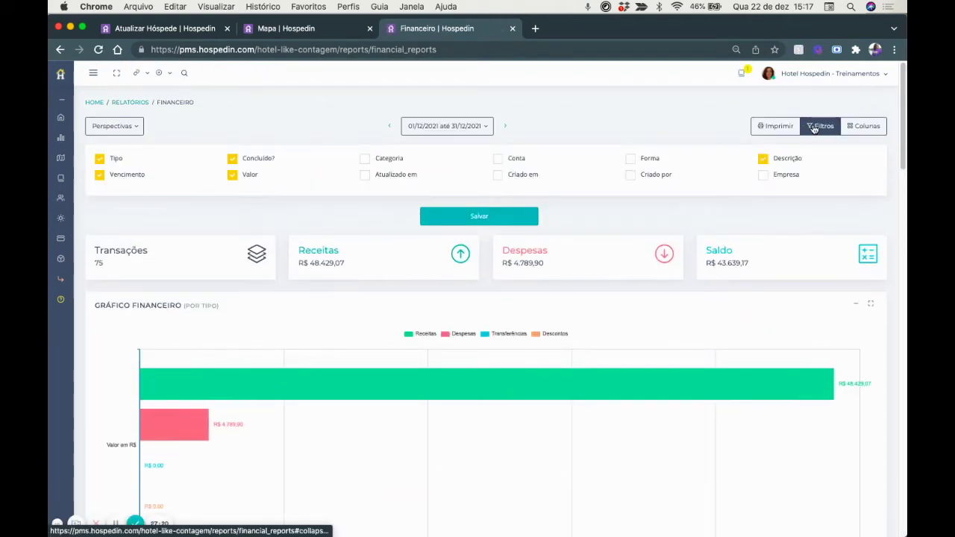
{"action": "left_click", "coordinate": [821, 126]}
{"action": "left_click", "coordinate": [721, 180]}
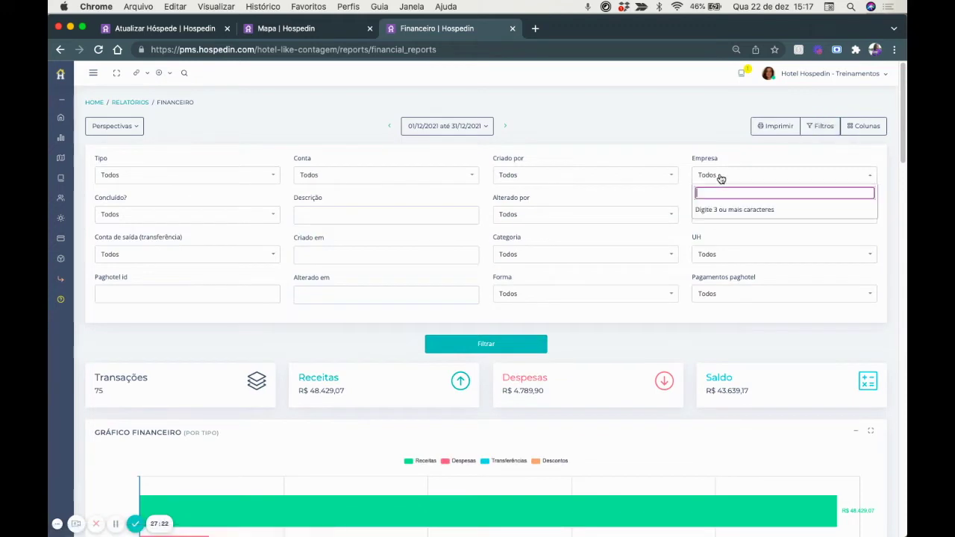
{"action": "left_click", "coordinate": [731, 210]}
{"action": "left_click", "coordinate": [488, 342]}
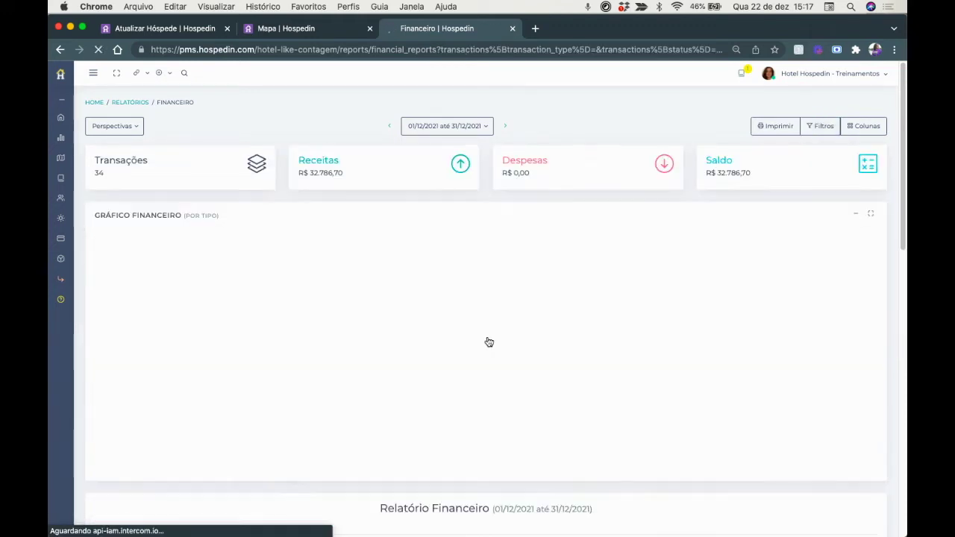
{"action": "scroll", "coordinate": [314, 296], "scroll_direction": "down", "scroll_amount": 5}
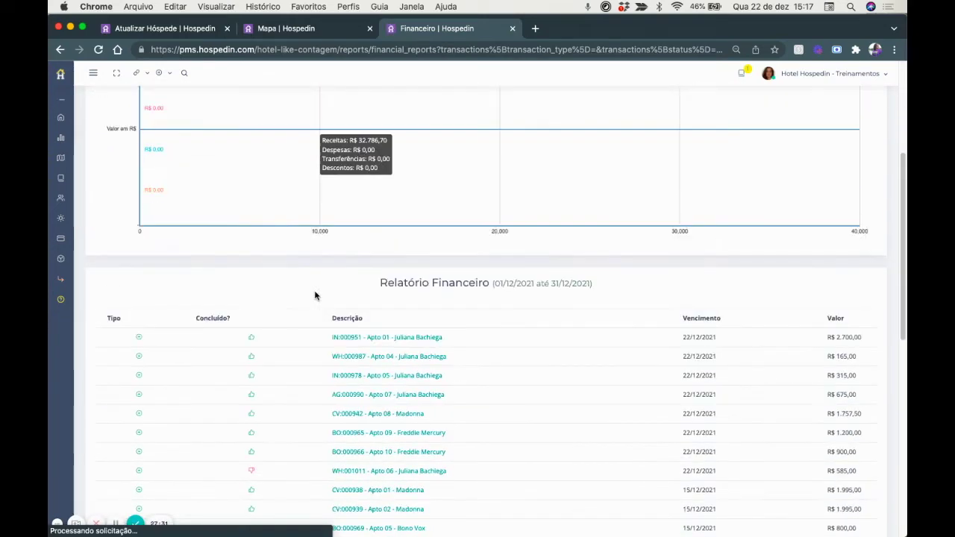
{"action": "scroll", "coordinate": [314, 296], "scroll_direction": "down", "scroll_amount": 3}
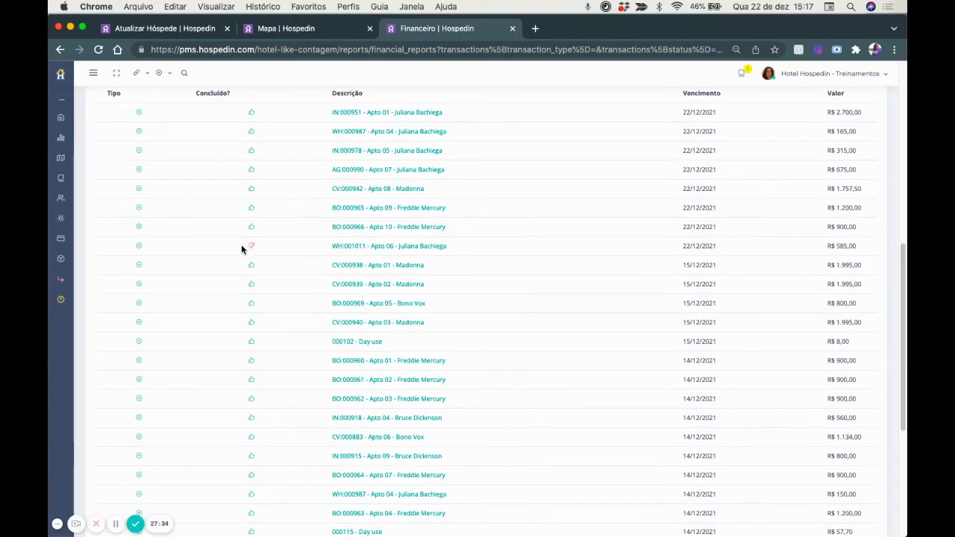
{"action": "scroll", "coordinate": [351, 307], "scroll_direction": "down", "scroll_amount": 5}
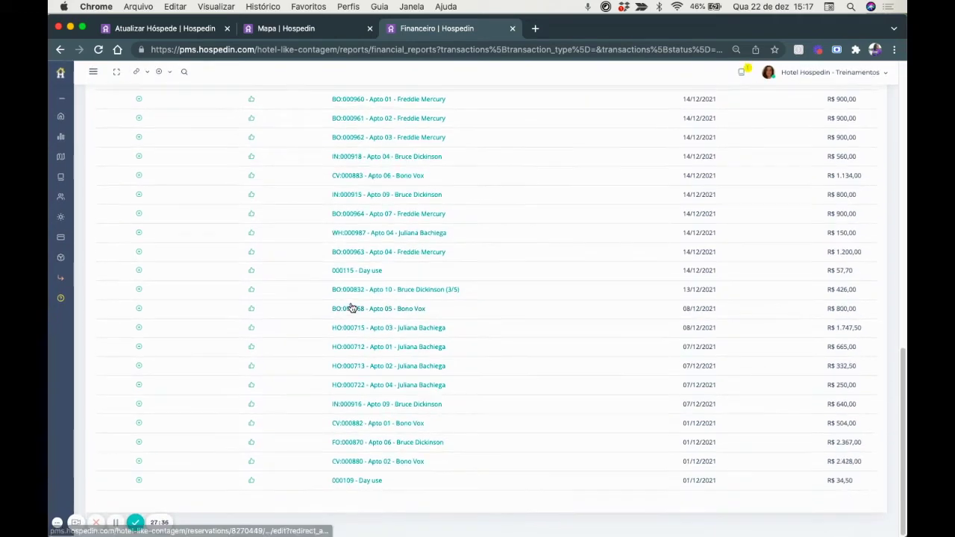
{"action": "scroll", "coordinate": [352, 306], "scroll_direction": "up", "scroll_amount": 10}
{"action": "scroll", "coordinate": [352, 306], "scroll_direction": "up", "scroll_amount": 4}
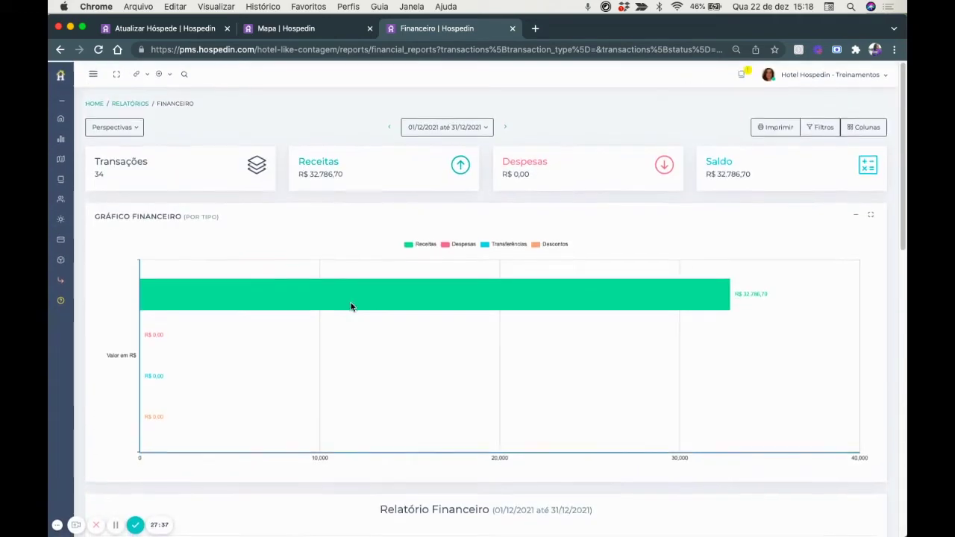
Add the Concluído: Não filter and open the WH:001011 R$ 585,00 transaction.
{"action": "left_click", "coordinate": [824, 127]}
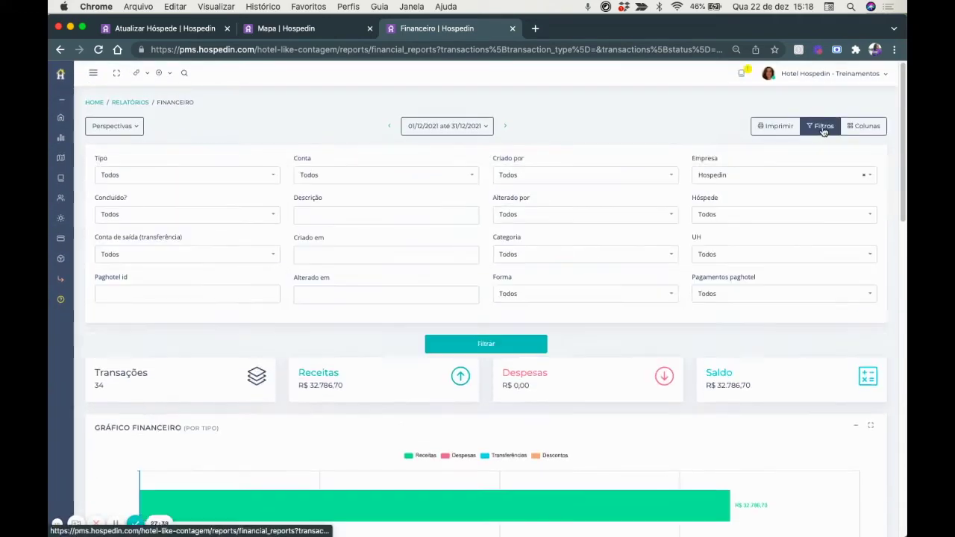
{"action": "left_click", "coordinate": [129, 216]}
{"action": "left_click", "coordinate": [106, 283]}
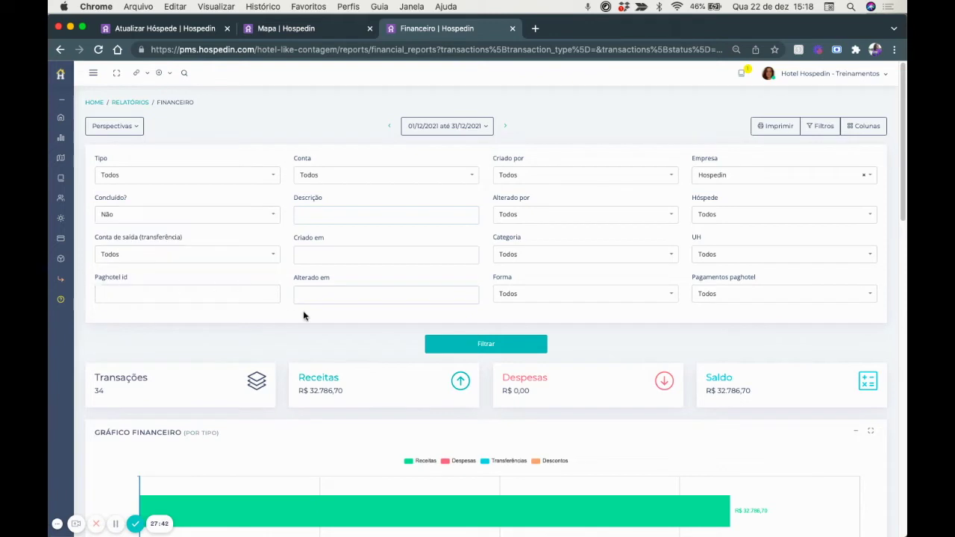
{"action": "left_click", "coordinate": [453, 345]}
{"action": "scroll", "coordinate": [452, 351], "scroll_direction": "down", "scroll_amount": 2}
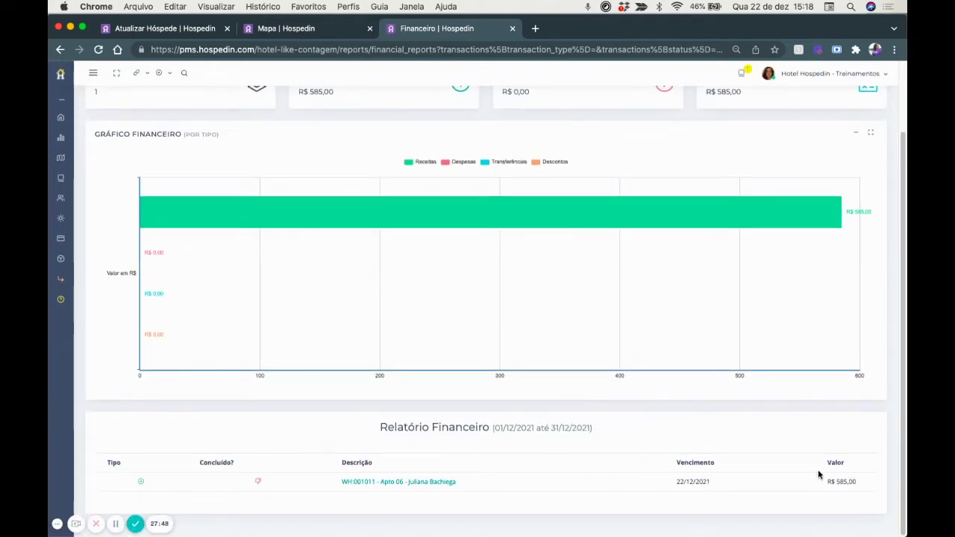
{"action": "left_click", "coordinate": [355, 482]}
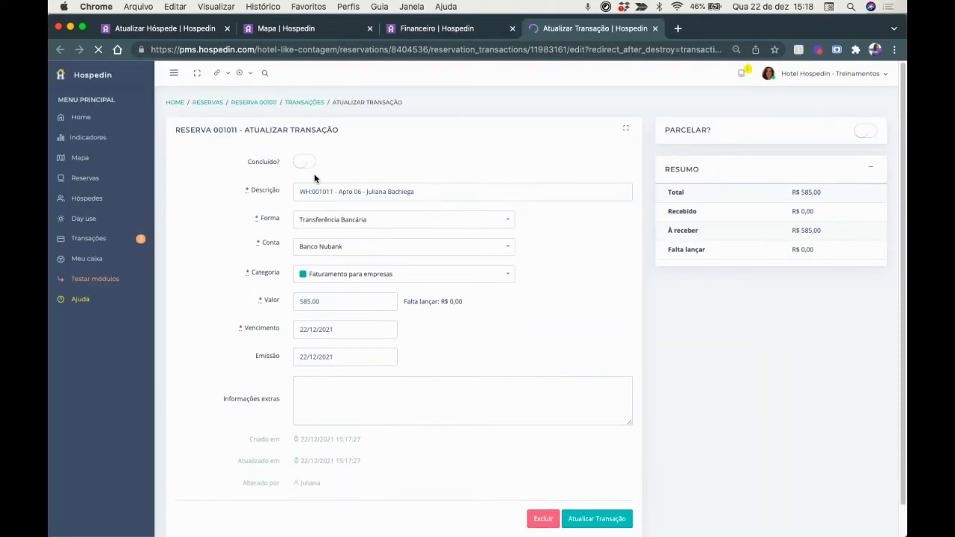
Set the R$ 585,00 payment to Concluído, save it, and return to the guest record.
{"action": "left_click", "coordinate": [306, 162]}
{"action": "left_click", "coordinate": [589, 518]}
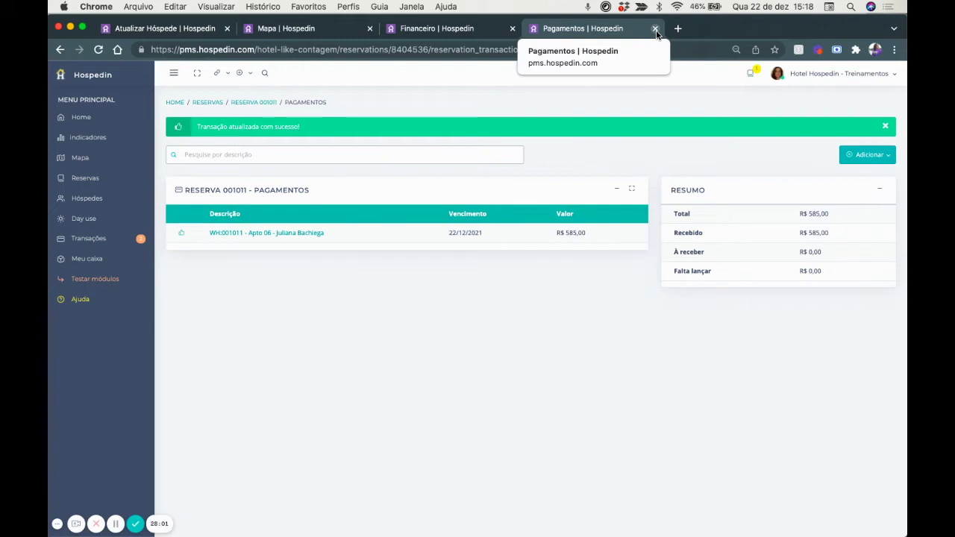
{"action": "left_click", "coordinate": [656, 30]}
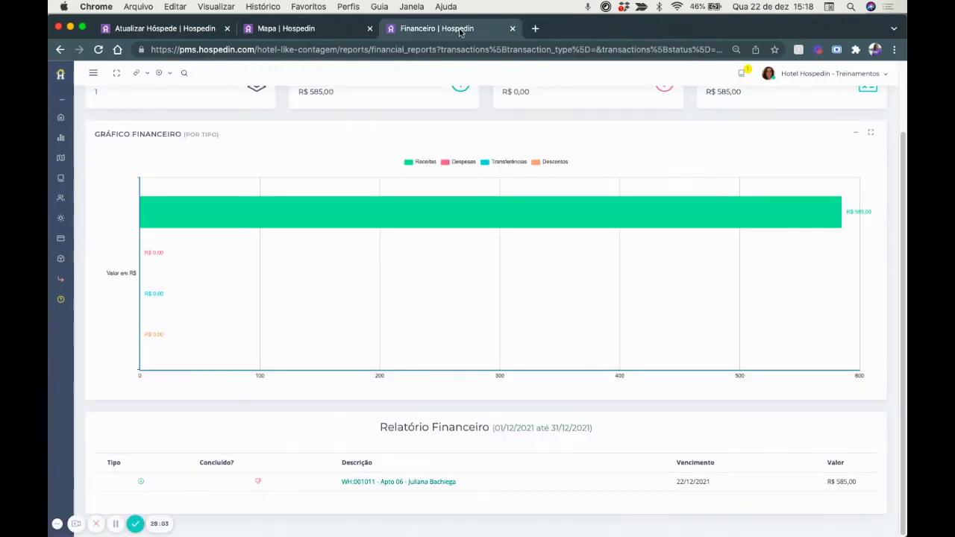
{"action": "left_click", "coordinate": [122, 32]}
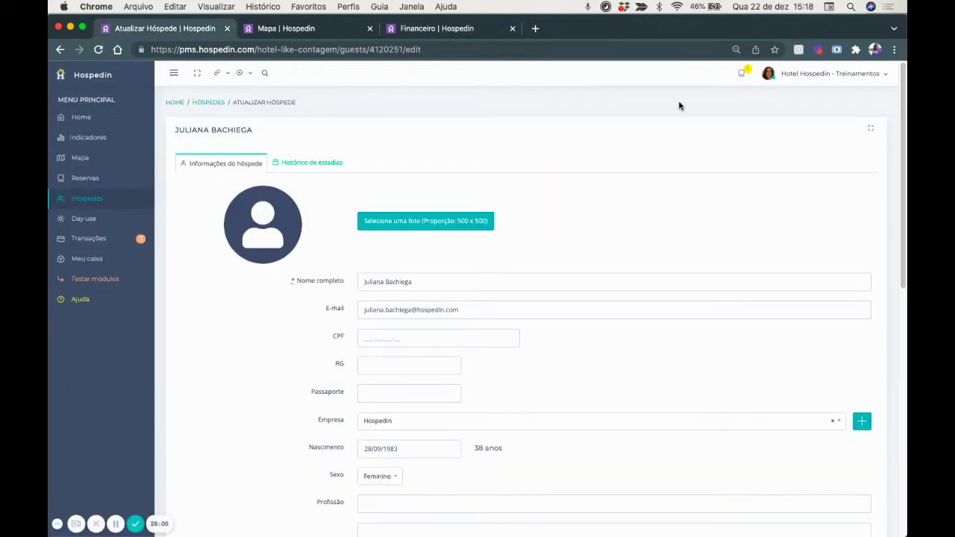
Go to Cadastros, close the Mapa and Financeiro tabs, and open the Canais de venda list.
{"action": "left_click", "coordinate": [808, 72]}
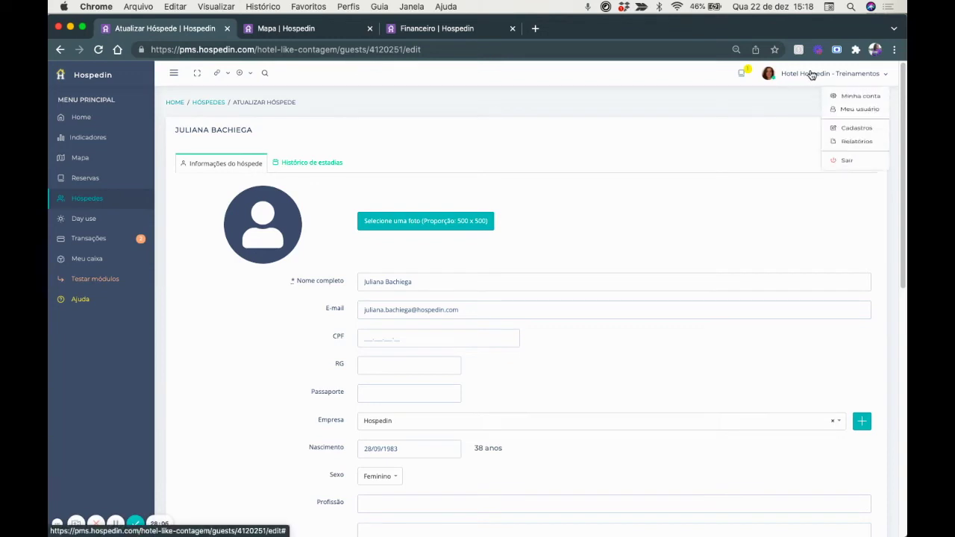
{"action": "left_click", "coordinate": [844, 137]}
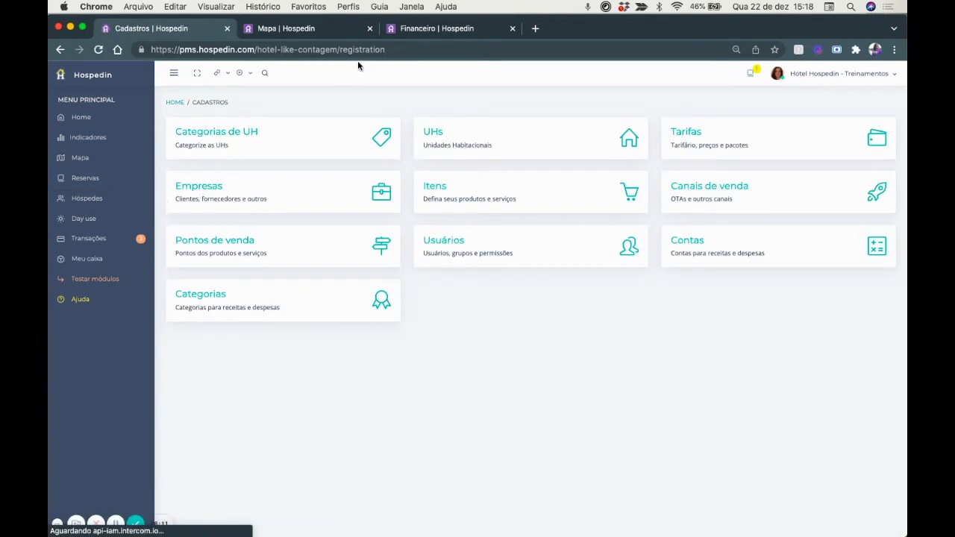
{"action": "left_click", "coordinate": [371, 29]}
{"action": "left_click", "coordinate": [370, 28]}
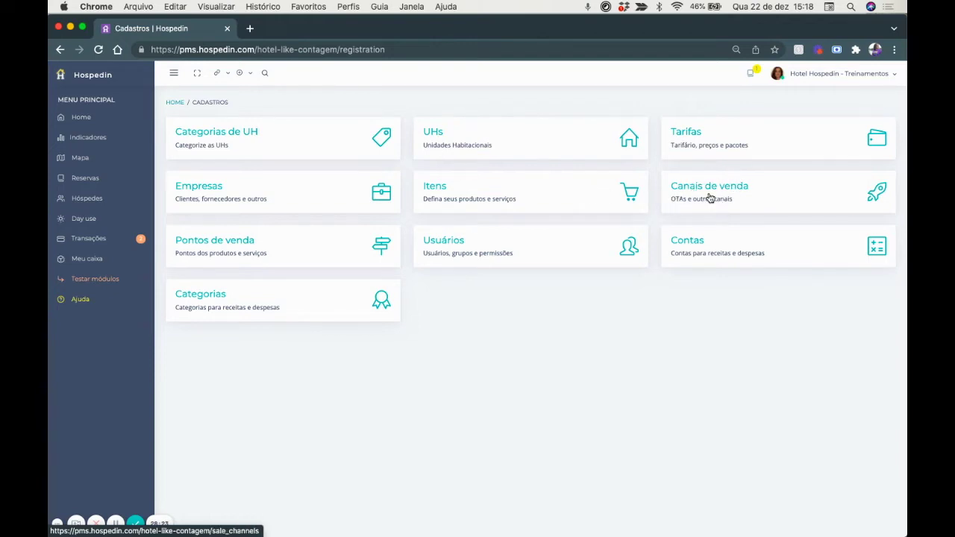
{"action": "left_click", "coordinate": [710, 197]}
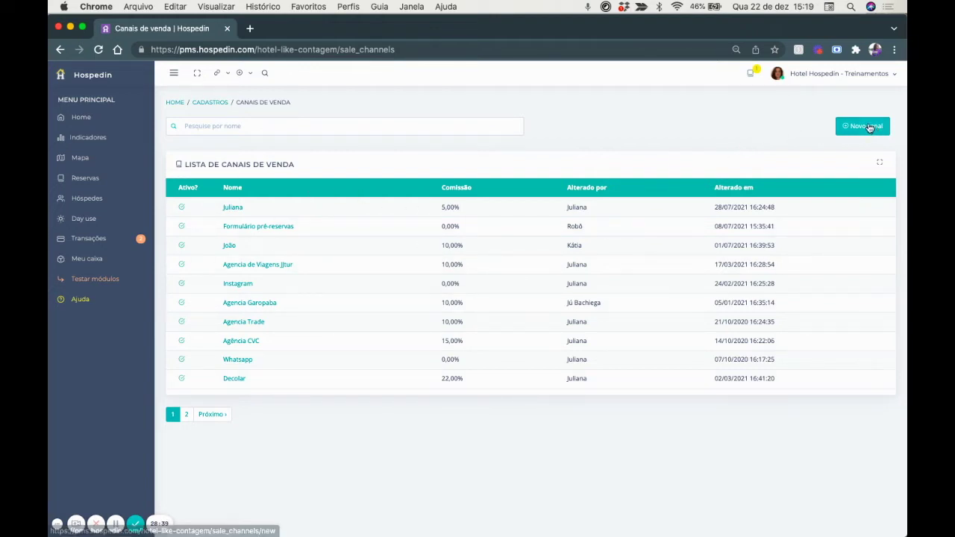
Check the Agência CVC channel's 15,00% commission, then return to the Canais de venda list.
{"action": "left_click", "coordinate": [245, 340]}
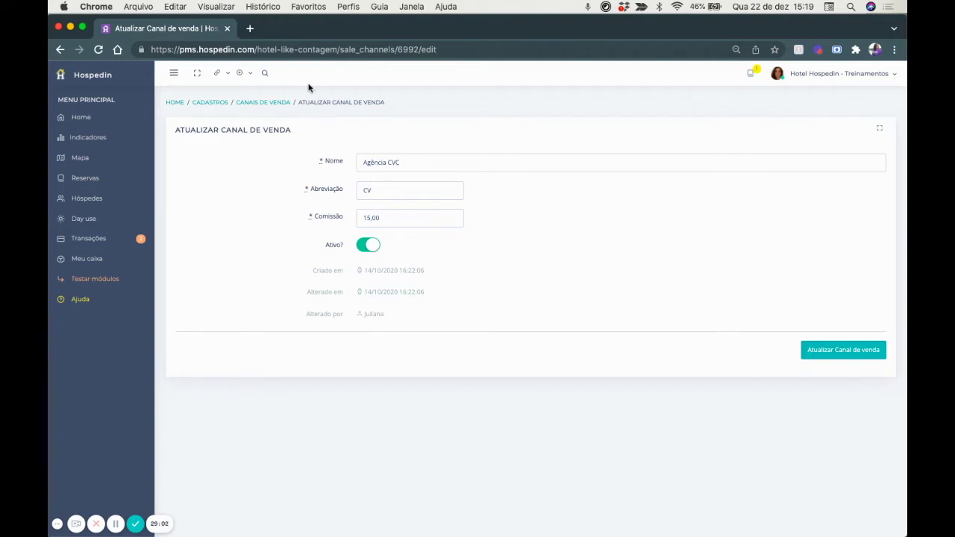
{"action": "left_click", "coordinate": [276, 104]}
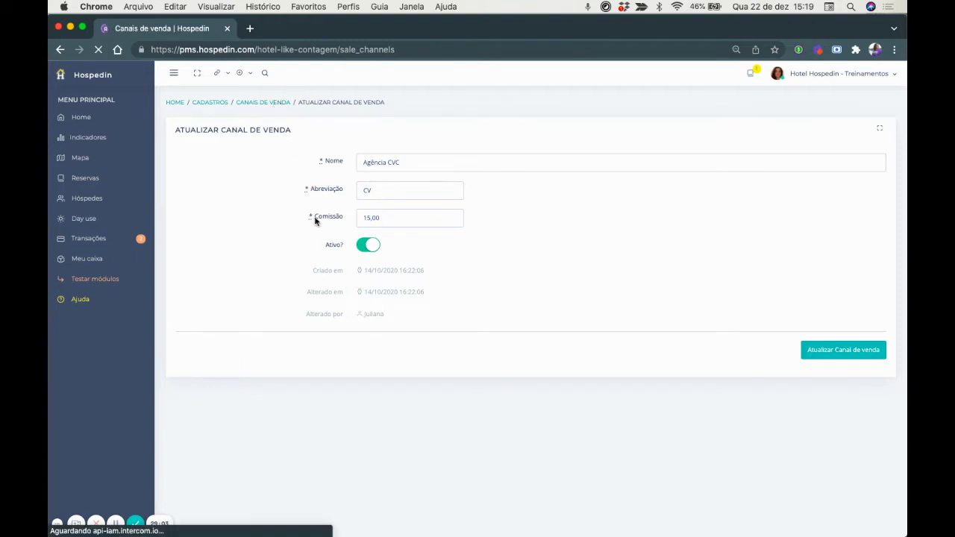
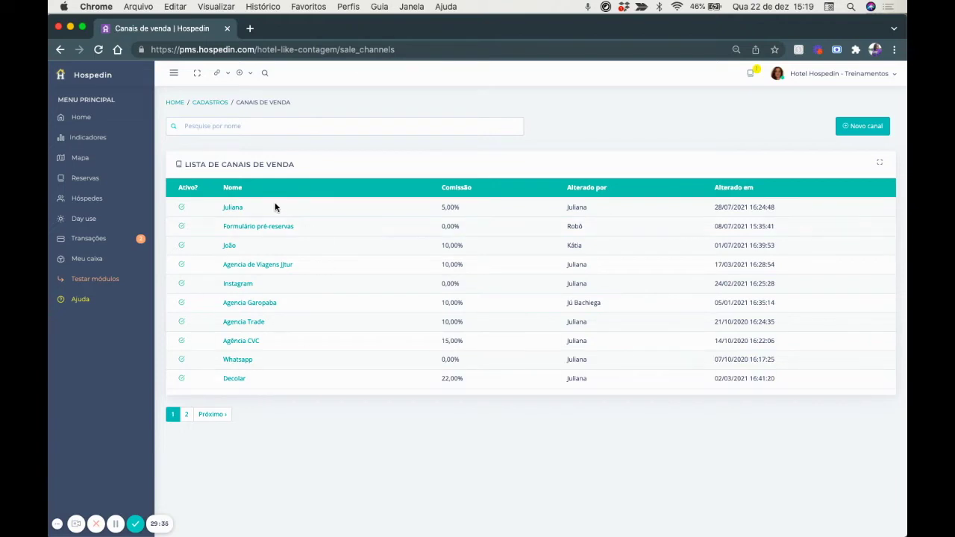
From the Mapa, start a reservation for Apto 03 on 31 December and browse its sales channels.
{"action": "left_click", "coordinate": [78, 158]}
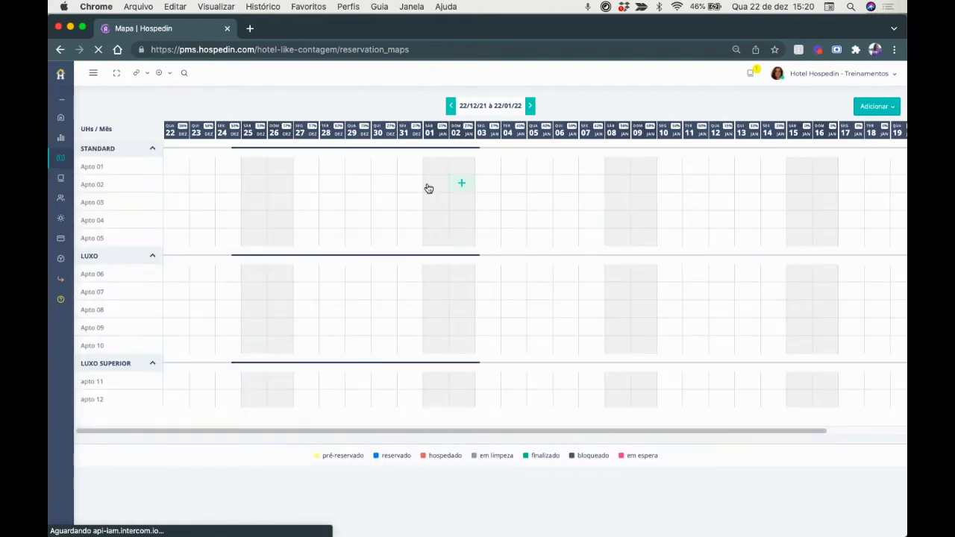
{"action": "left_click", "coordinate": [403, 203]}
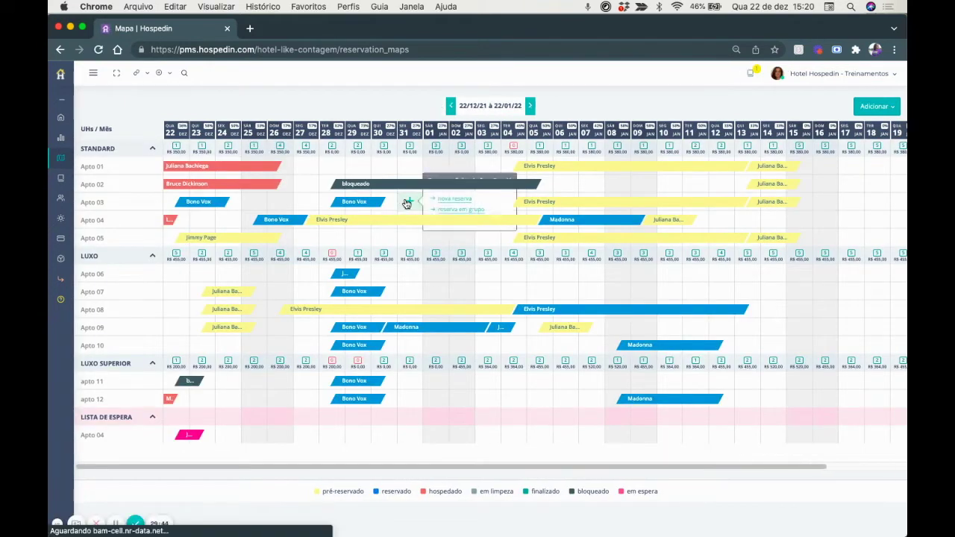
{"action": "left_click", "coordinate": [436, 204]}
{"action": "left_click", "coordinate": [450, 268]}
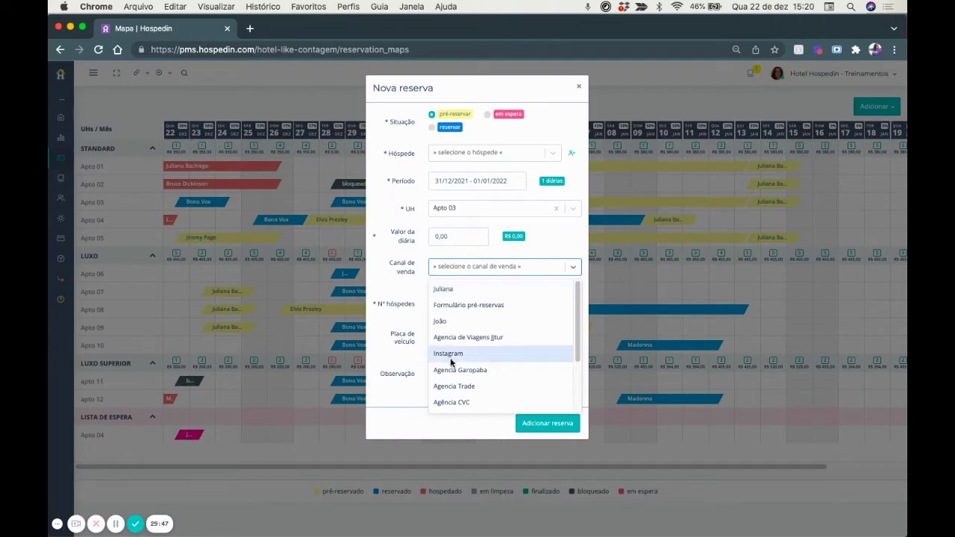
{"action": "scroll", "coordinate": [454, 388], "scroll_direction": "down", "scroll_amount": 3}
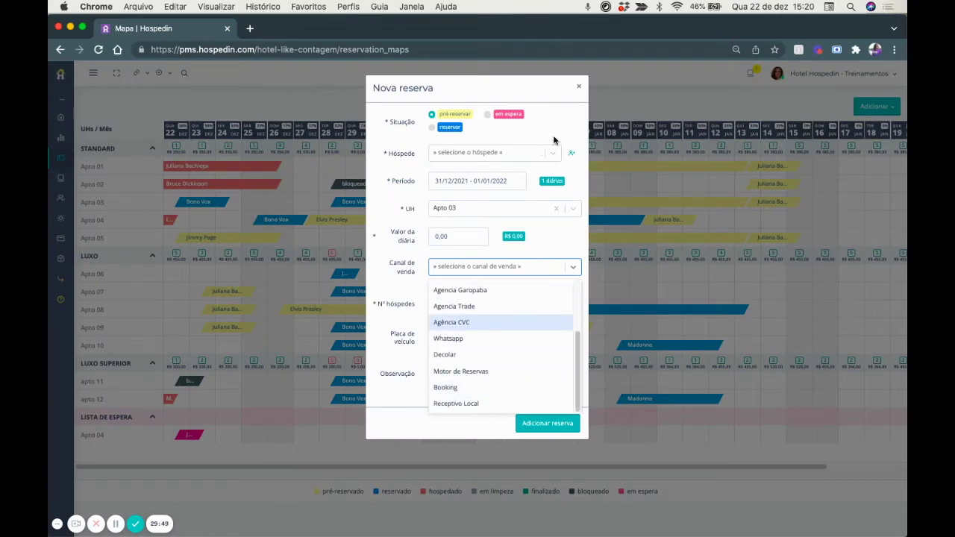
Discard the new reservation form and go to the Relatórios page from the user menu.
{"action": "left_click", "coordinate": [579, 86]}
{"action": "left_click", "coordinate": [790, 69]}
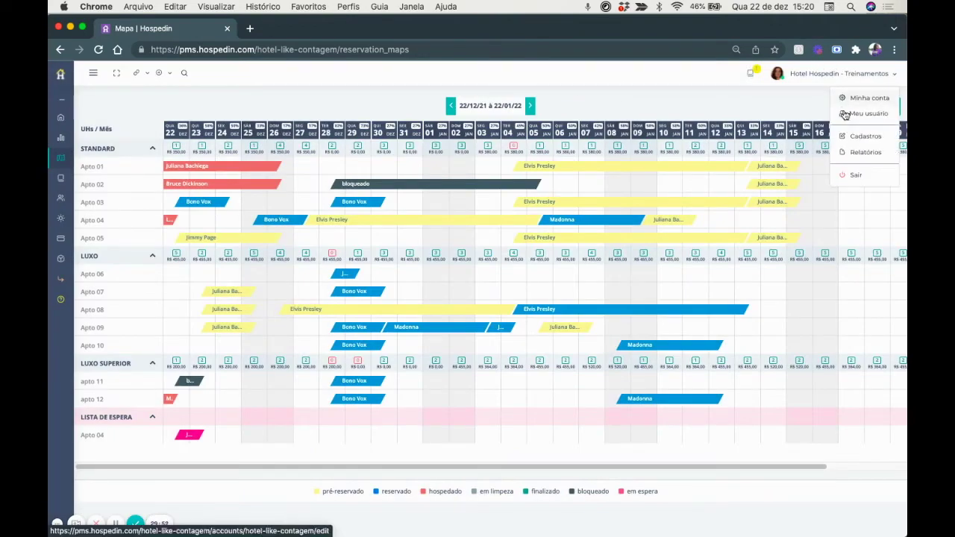
{"action": "left_click", "coordinate": [856, 152]}
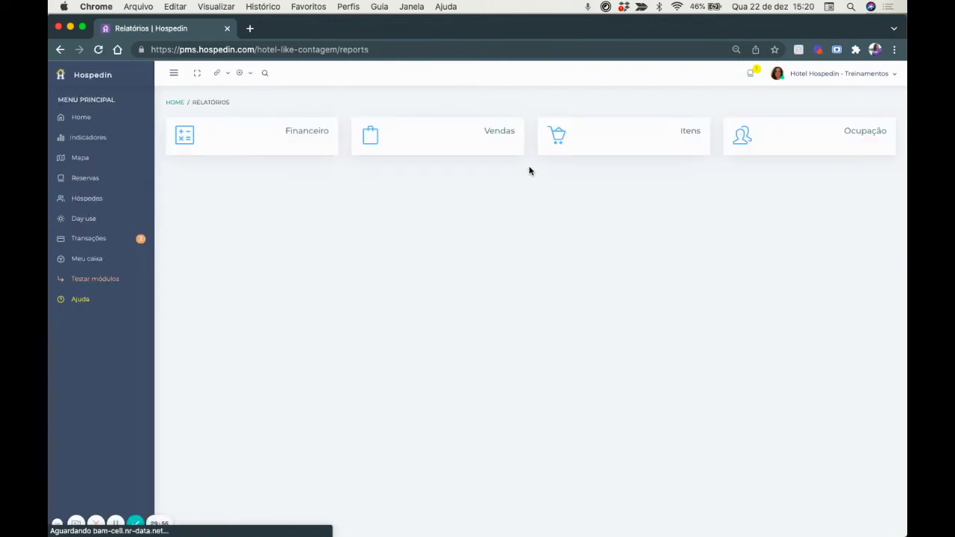
Review the December 2021 Vendas report and its filters, then switch to Cadastros.
{"action": "left_click", "coordinate": [489, 135]}
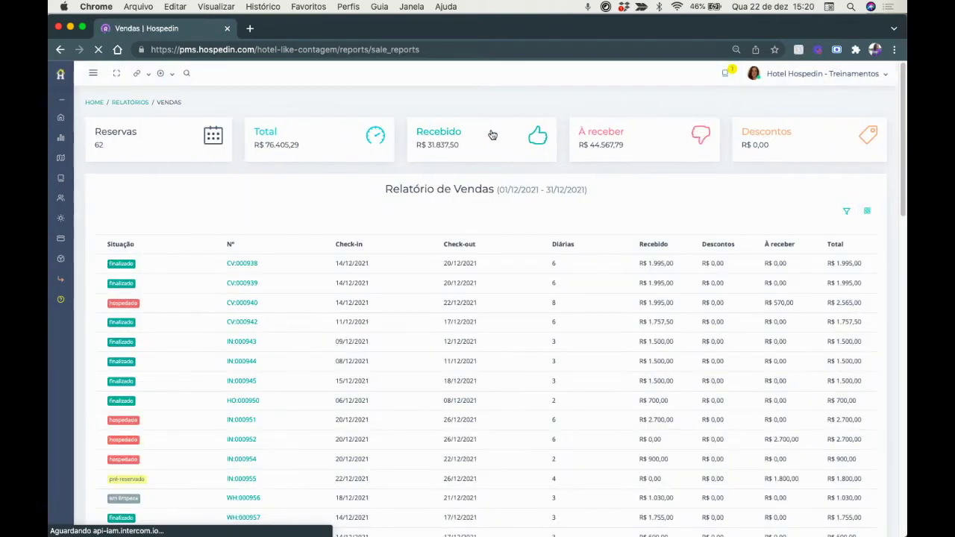
{"action": "left_click", "coordinate": [848, 212]}
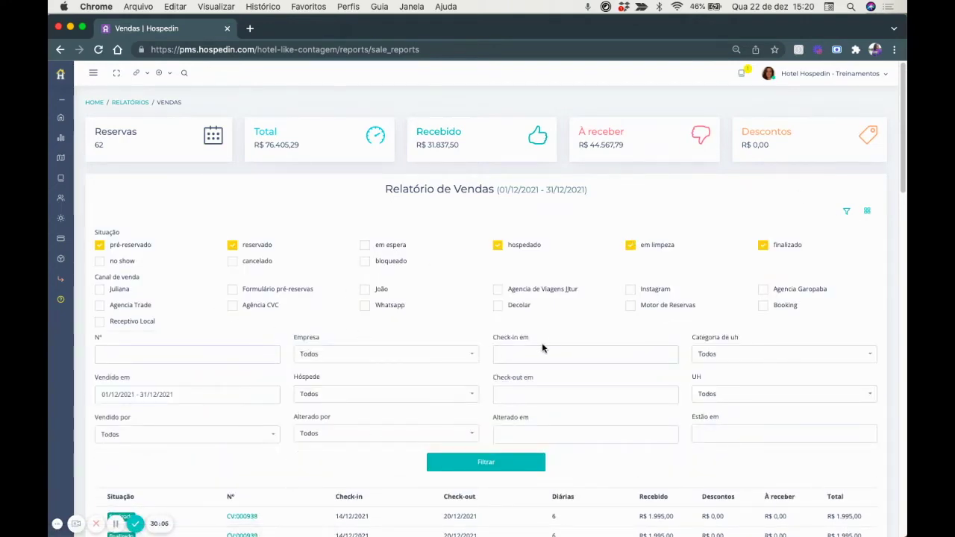
{"action": "scroll", "coordinate": [211, 314], "scroll_direction": "down", "scroll_amount": 2}
{"action": "scroll", "coordinate": [211, 312], "scroll_direction": "down", "scroll_amount": 3}
{"action": "scroll", "coordinate": [211, 312], "scroll_direction": "up", "scroll_amount": 6}
{"action": "scroll", "coordinate": [405, 351], "scroll_direction": "down", "scroll_amount": 5}
{"action": "scroll", "coordinate": [403, 350], "scroll_direction": "down", "scroll_amount": 10}
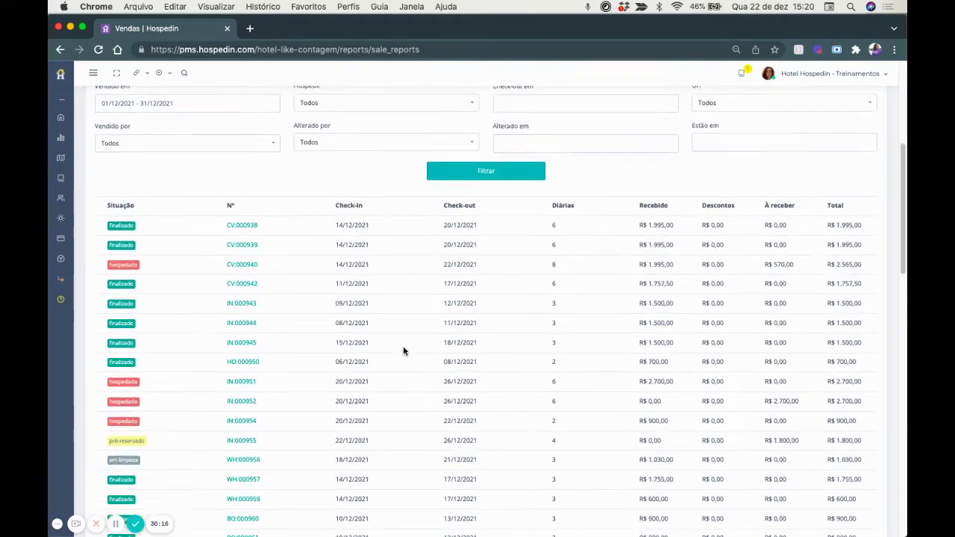
{"action": "scroll", "coordinate": [403, 350], "scroll_direction": "up", "scroll_amount": 9}
{"action": "scroll", "coordinate": [403, 351], "scroll_direction": "up", "scroll_amount": 6}
{"action": "left_click", "coordinate": [813, 74]}
{"action": "left_click", "coordinate": [855, 137]}
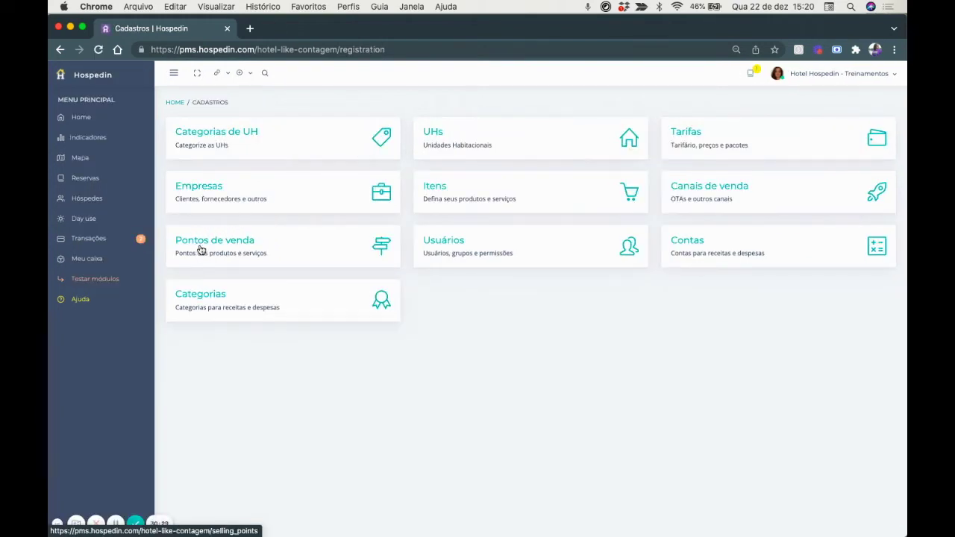
Open the Recepção point of sale from the Pontos de venda list.
{"action": "left_click", "coordinate": [200, 249]}
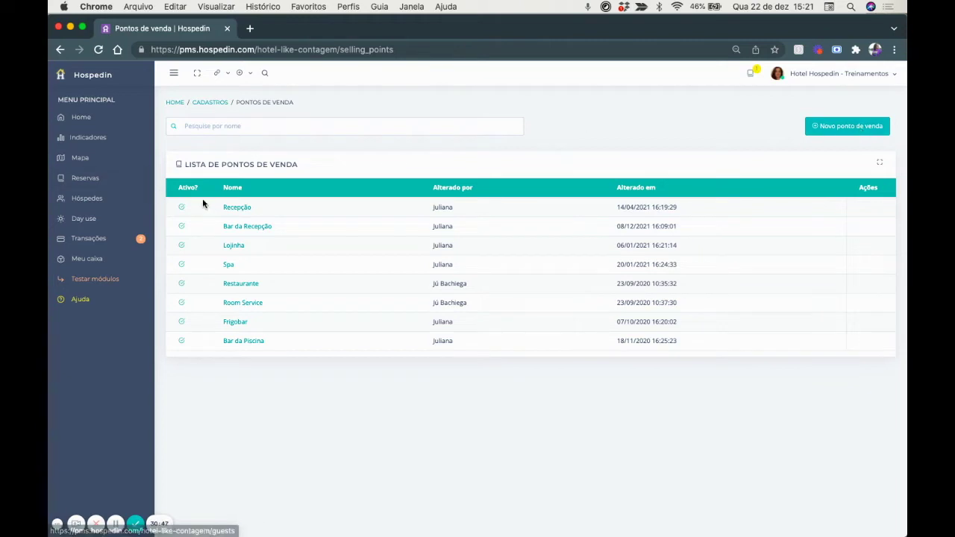
{"action": "left_click", "coordinate": [233, 208]}
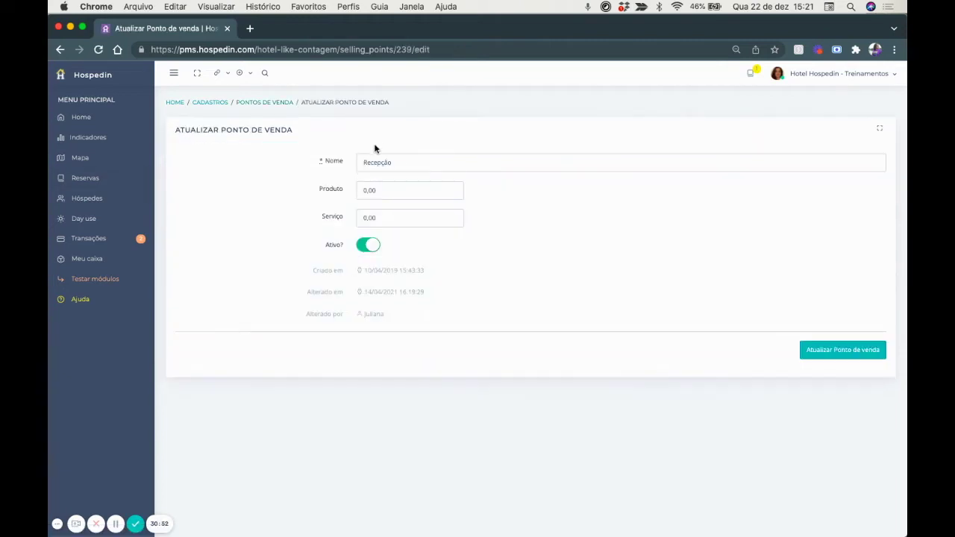
{"action": "left_click", "coordinate": [399, 162]}
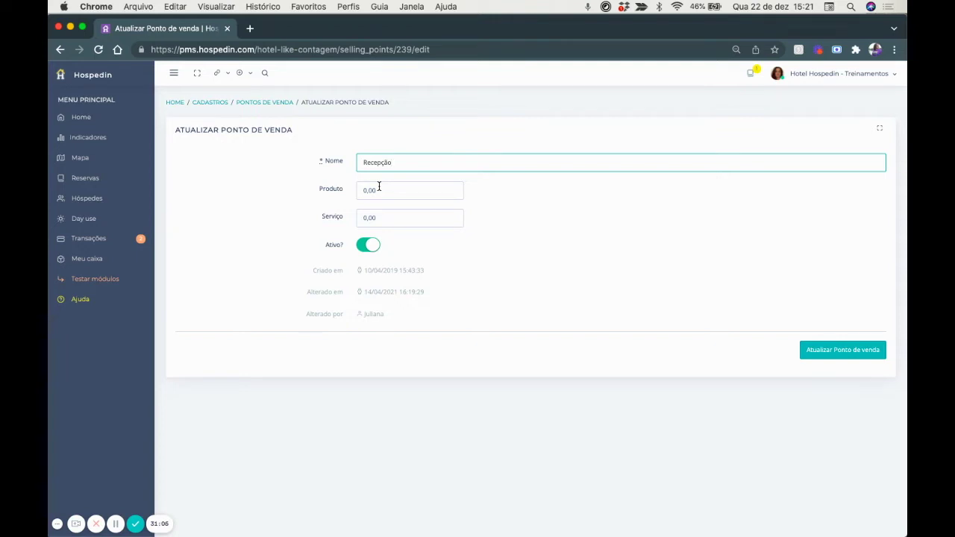
Enter 10,00 for Produto and Serviço, then return to Pontos de venda without saving.
{"action": "left_click", "coordinate": [380, 189]}
{"action": "left_click_drag", "start_coordinate": [380, 190], "coordinate": [354, 192]}
{"action": "type", "text": "10,00"}
{"action": "left_click_drag", "start_coordinate": [379, 218], "coordinate": [321, 216]}
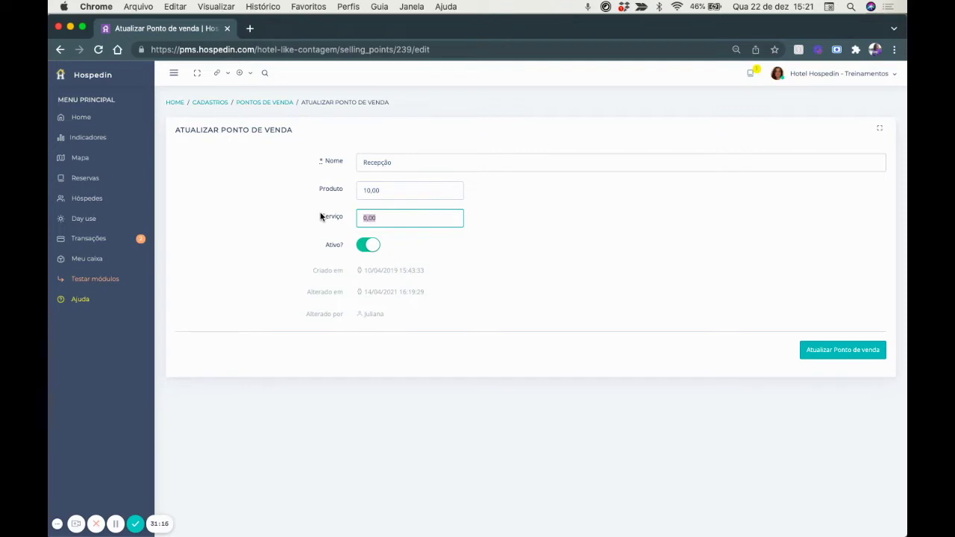
{"action": "type", "text": "10,0"}
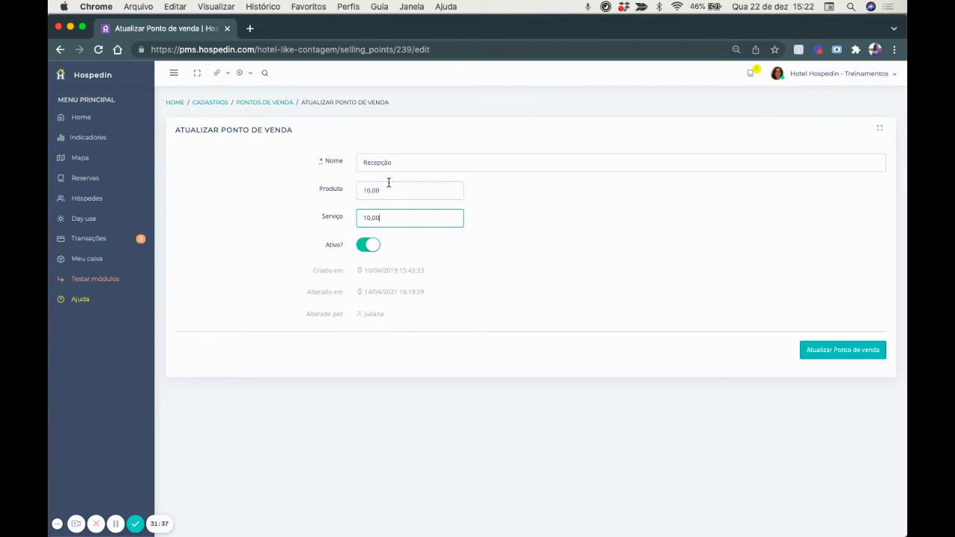
{"action": "left_click", "coordinate": [269, 103]}
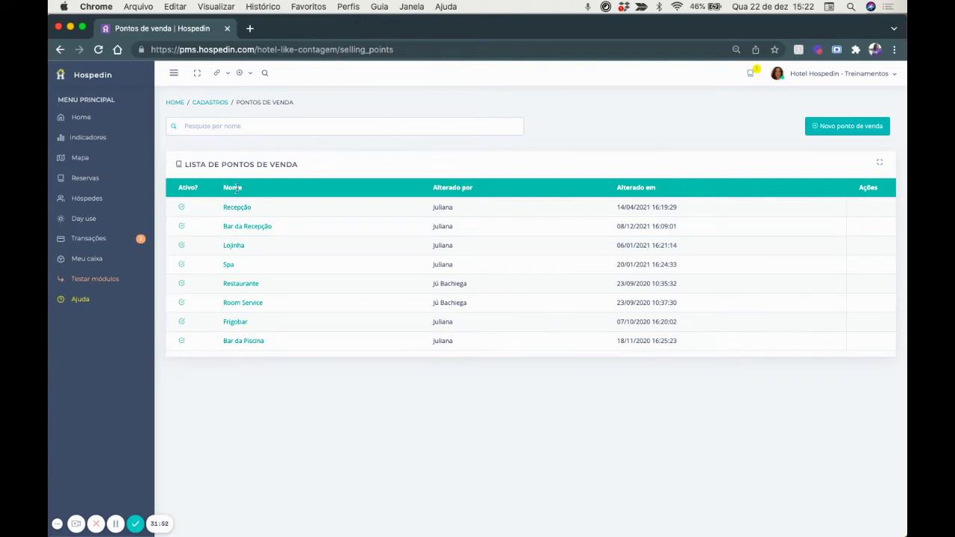
Go from Cadastros to the Itens list and start a new item.
{"action": "left_click", "coordinate": [214, 105]}
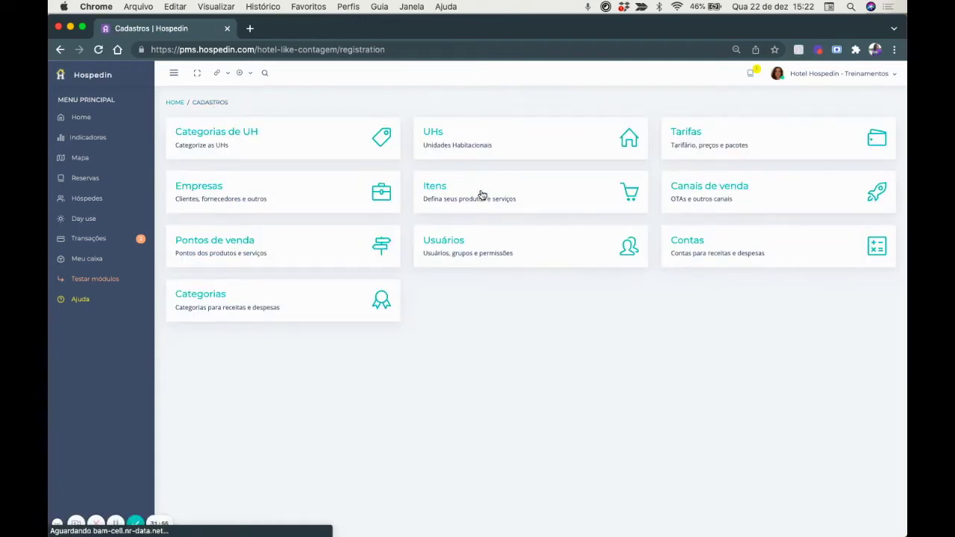
{"action": "left_click", "coordinate": [462, 195]}
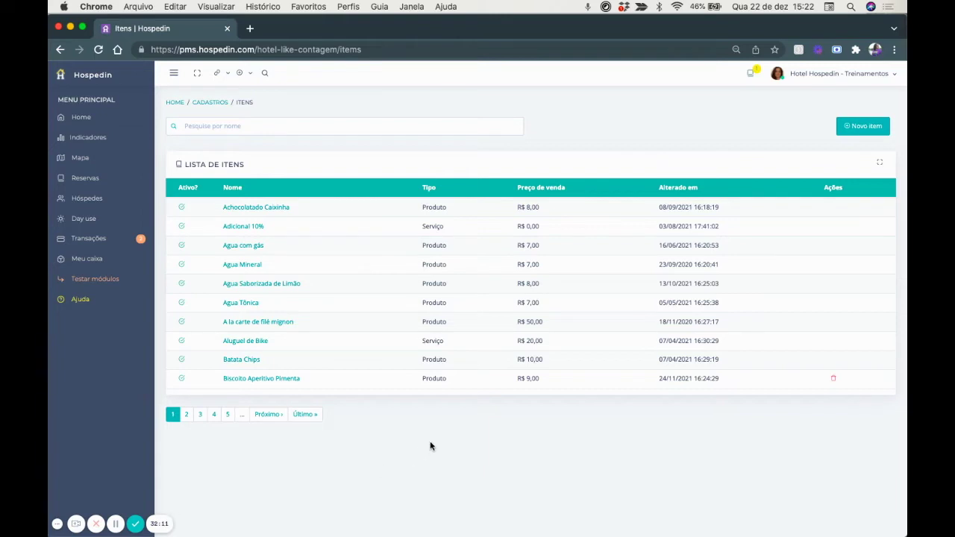
{"action": "left_click", "coordinate": [868, 128]}
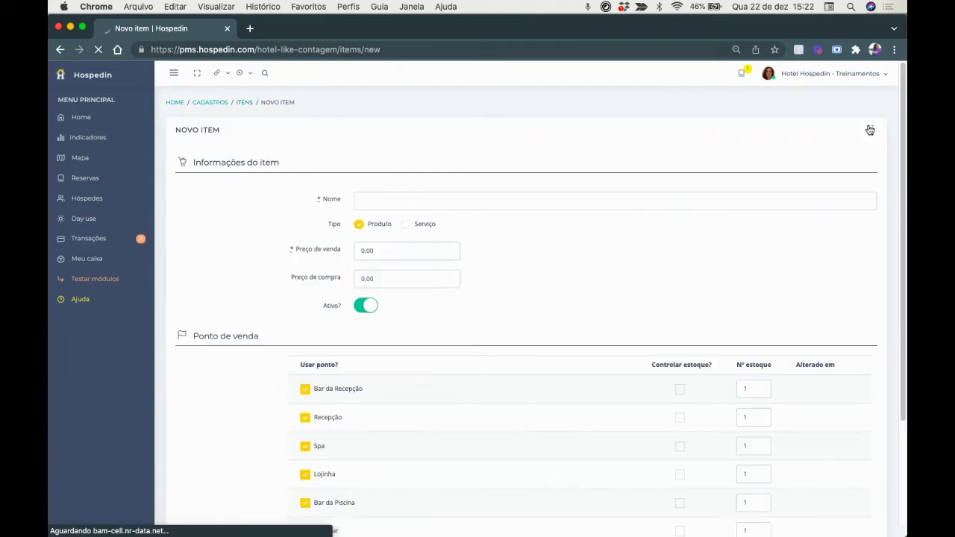
{"action": "scroll", "coordinate": [688, 229], "scroll_direction": "down", "scroll_amount": 2}
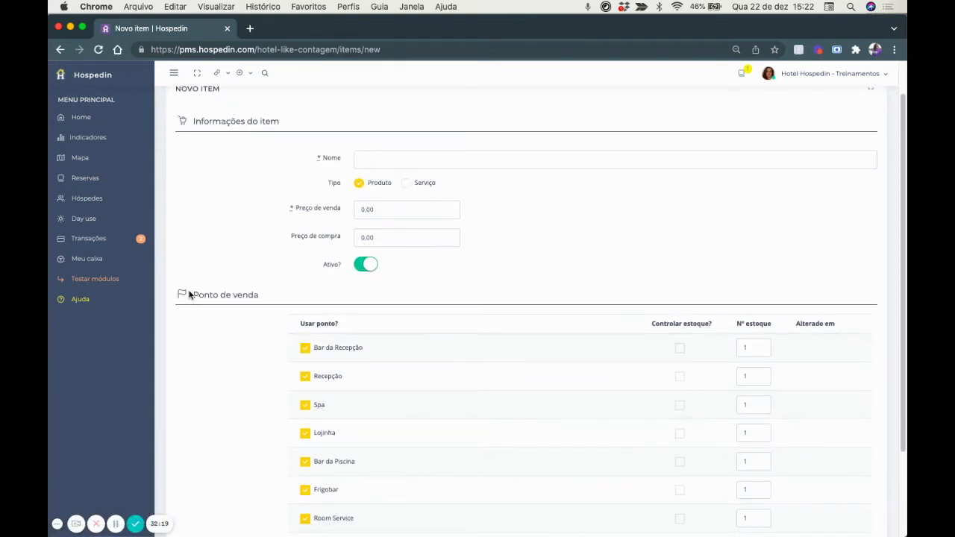
{"action": "scroll", "coordinate": [303, 402], "scroll_direction": "down", "scroll_amount": 3}
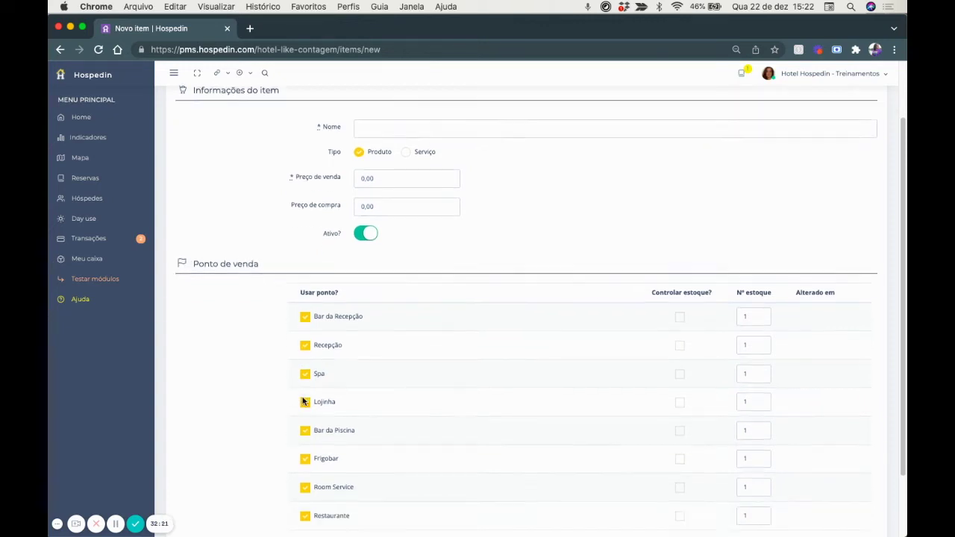
{"action": "scroll", "coordinate": [303, 401], "scroll_direction": "up", "scroll_amount": 4}
Name the item 'Picole de Fruta sabor Uva' with sale price 10,00 and purchase price 2,50.
{"action": "left_click", "coordinate": [364, 201]}
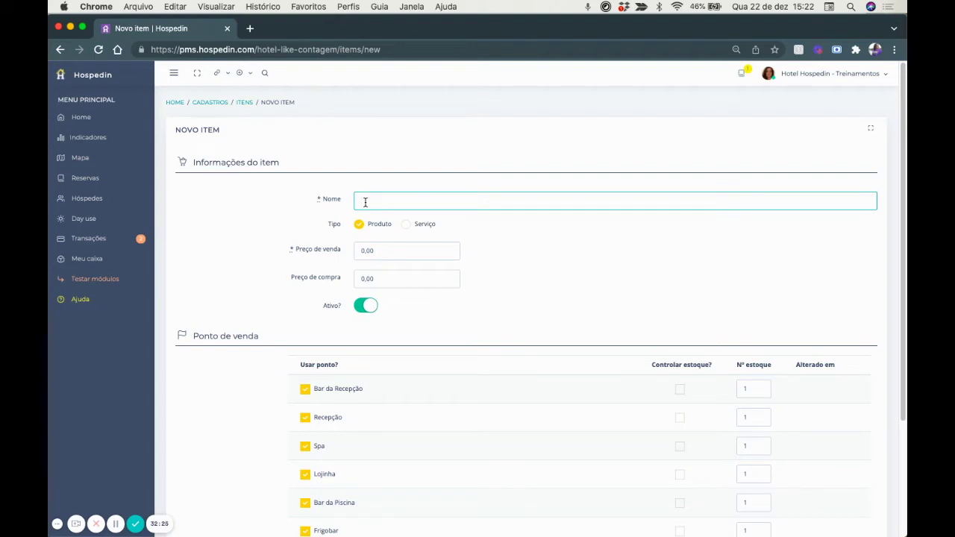
{"action": "type", "text": "P"}
{"action": "type", "text": "icole de Fruta sabor Uva"}
{"action": "left_click", "coordinate": [379, 250]}
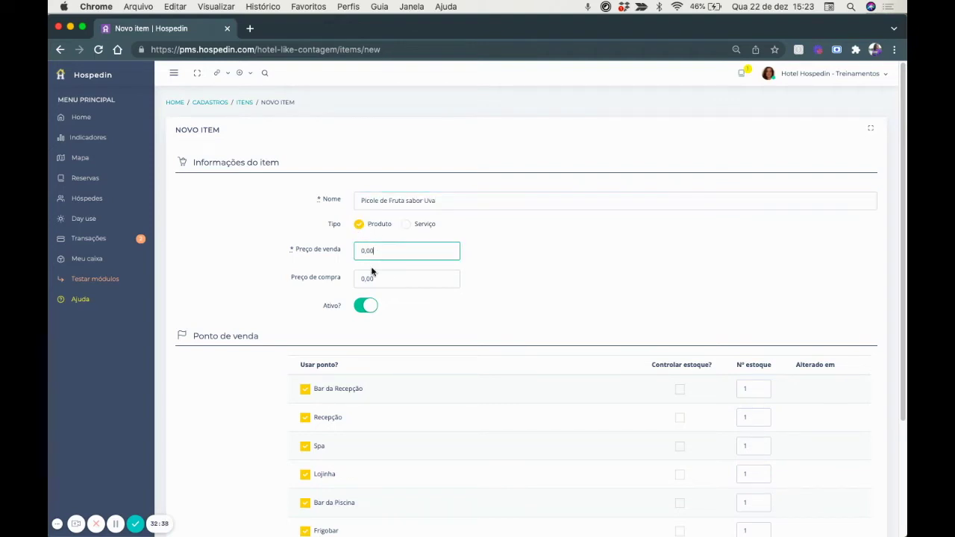
{"action": "type", "text": "10,00"}
{"action": "left_click", "coordinate": [388, 277]}
{"action": "type", "text": "250"}
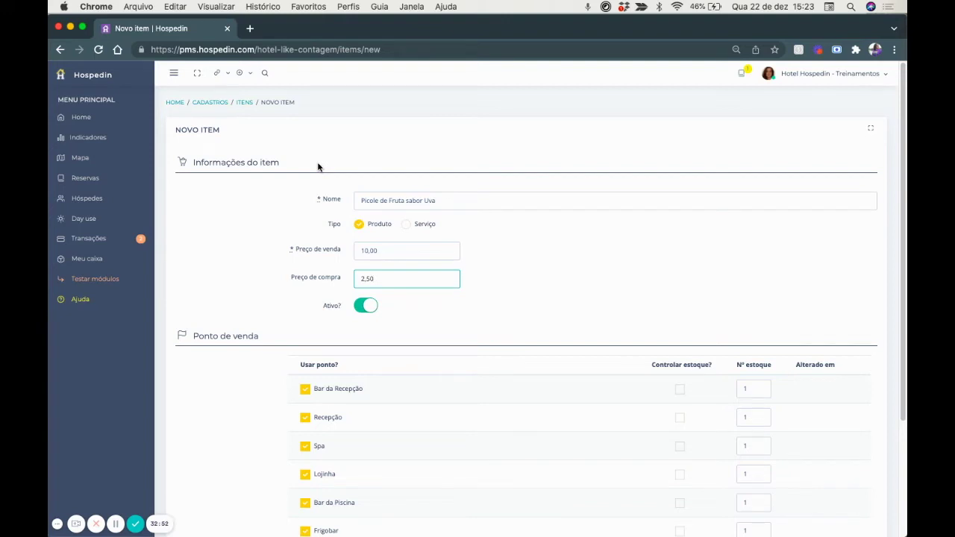
{"action": "scroll", "coordinate": [318, 168], "scroll_direction": "down", "scroll_amount": 3}
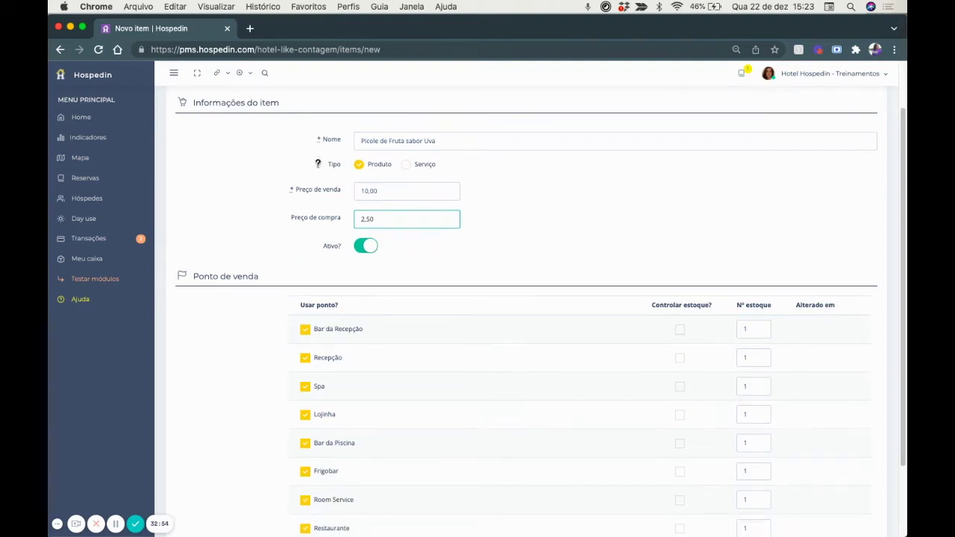
{"action": "scroll", "coordinate": [318, 168], "scroll_direction": "down", "scroll_amount": 2}
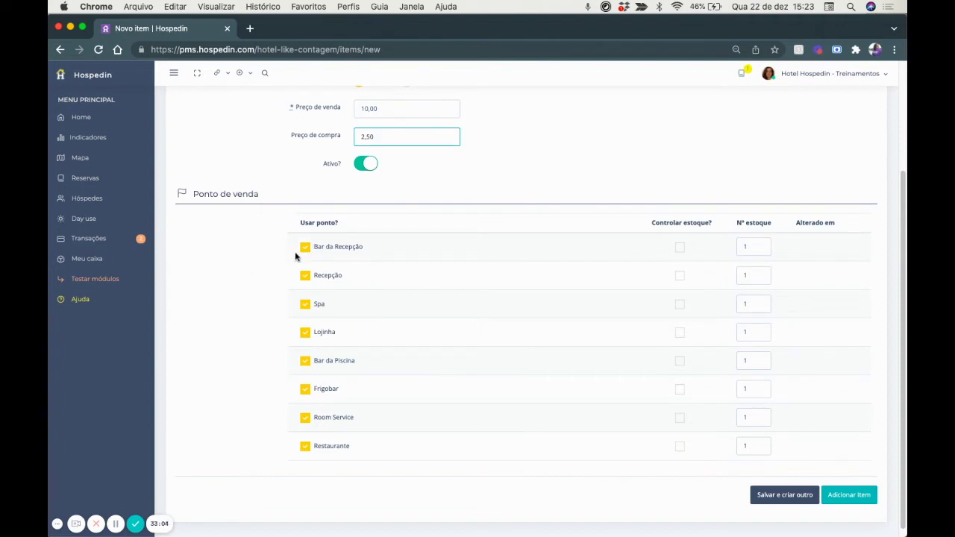
Remove Recepção, Spa, Lojinha, Frigobar and Room Service from the item's selling points.
{"action": "left_click", "coordinate": [305, 276]}
{"action": "left_click", "coordinate": [305, 304]}
{"action": "left_click", "coordinate": [305, 332]}
{"action": "left_click", "coordinate": [306, 390]}
{"action": "left_click", "coordinate": [305, 418]}
Track stock of 10 at Bar da Recepção, Bar da Piscina and Restaurante, then add the item.
{"action": "left_click", "coordinate": [681, 248]}
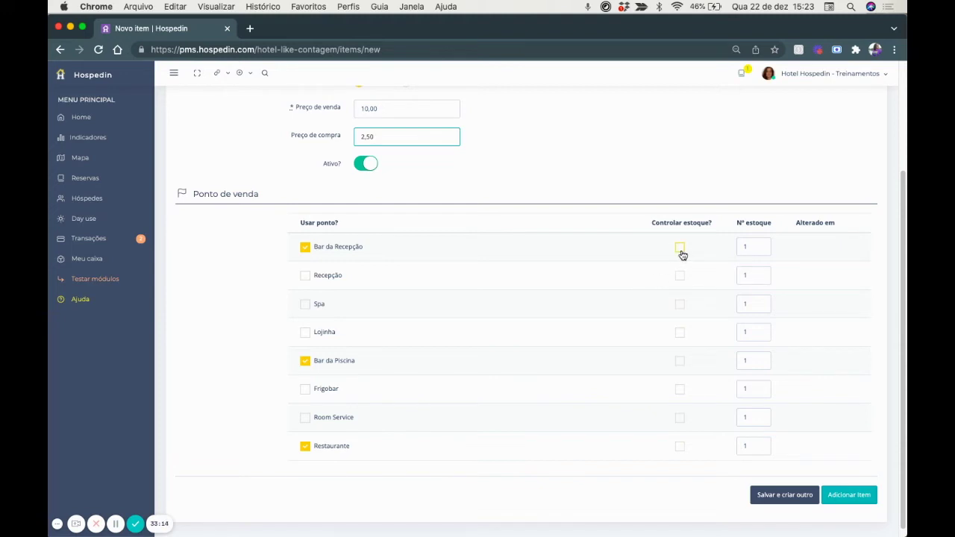
{"action": "left_click", "coordinate": [679, 362]}
{"action": "left_click", "coordinate": [679, 448]}
{"action": "left_click", "coordinate": [746, 247]}
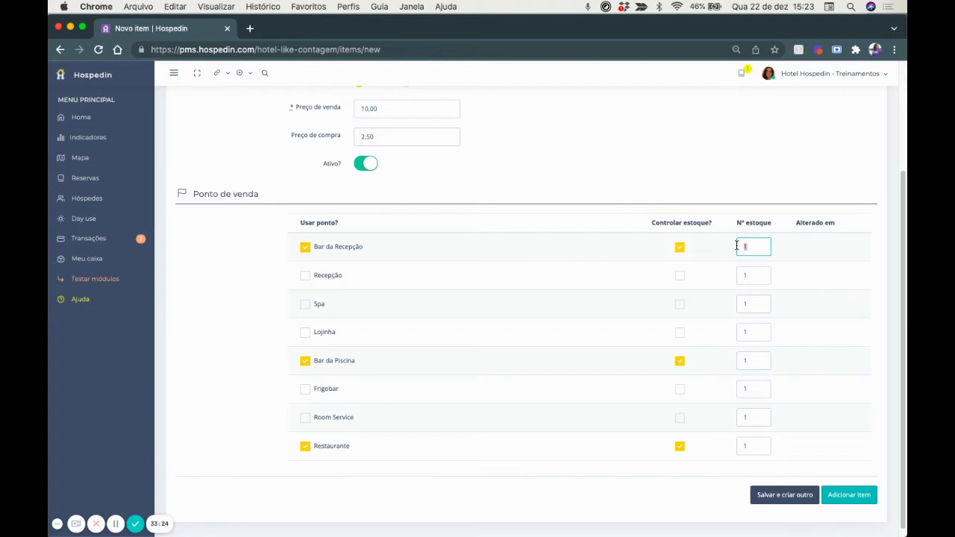
{"action": "type", "text": "0"}
{"action": "left_click", "coordinate": [748, 360]}
{"action": "type", "text": "0"}
{"action": "left_click", "coordinate": [756, 447]}
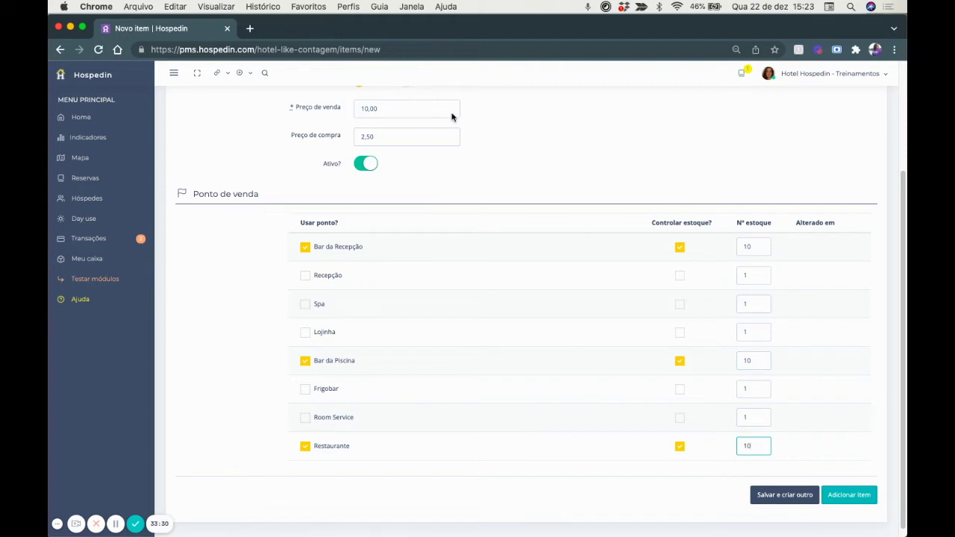
{"action": "scroll", "coordinate": [440, 324], "scroll_direction": "down", "scroll_amount": 1}
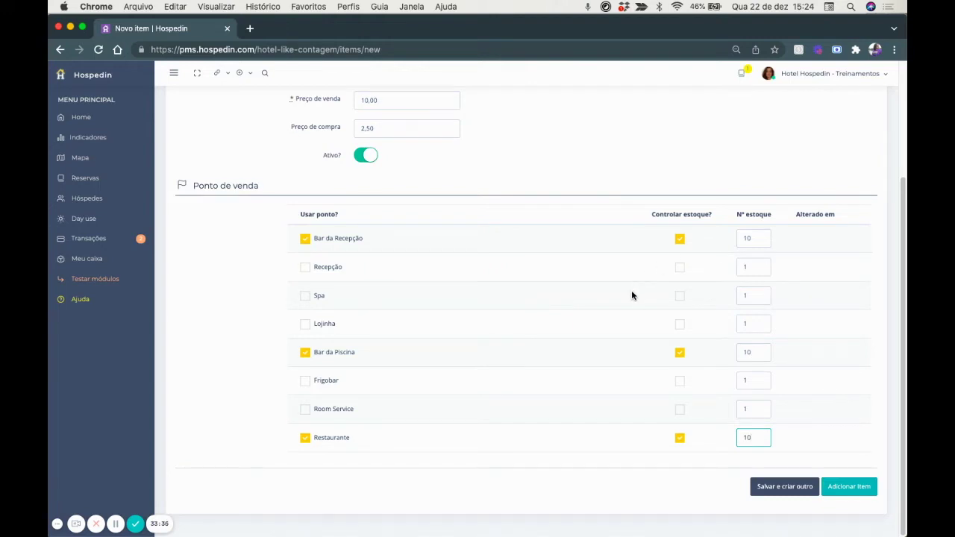
{"action": "left_click", "coordinate": [851, 487]}
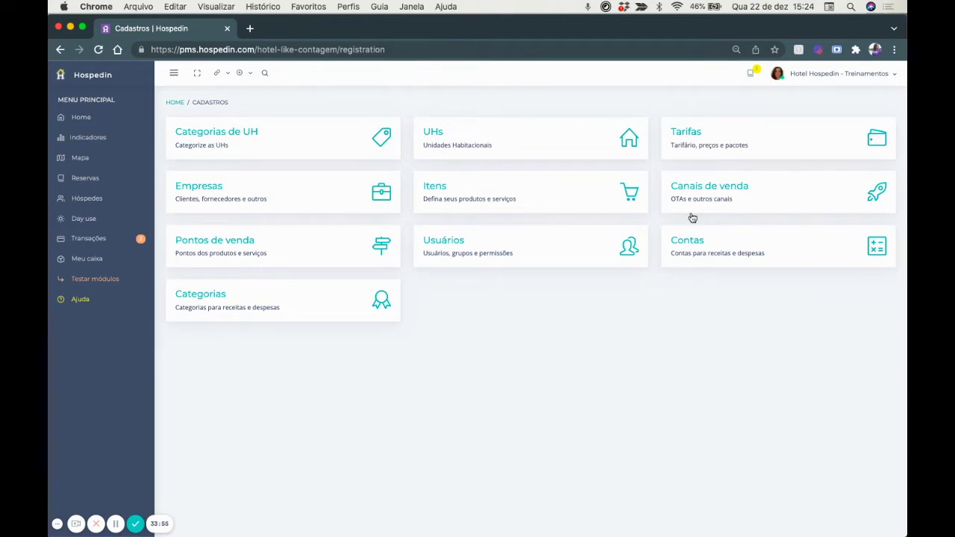
Open the Usuários list from Cadastros and start a blank Novo usuário form.
{"action": "left_click", "coordinate": [505, 251]}
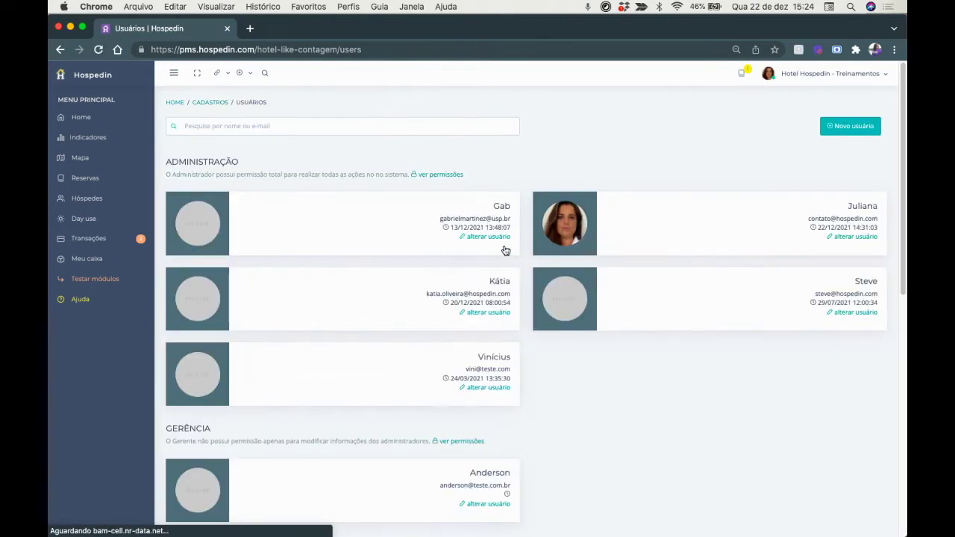
{"action": "scroll", "coordinate": [505, 251], "scroll_direction": "down", "scroll_amount": 1}
{"action": "scroll", "coordinate": [505, 251], "scroll_direction": "up", "scroll_amount": 1}
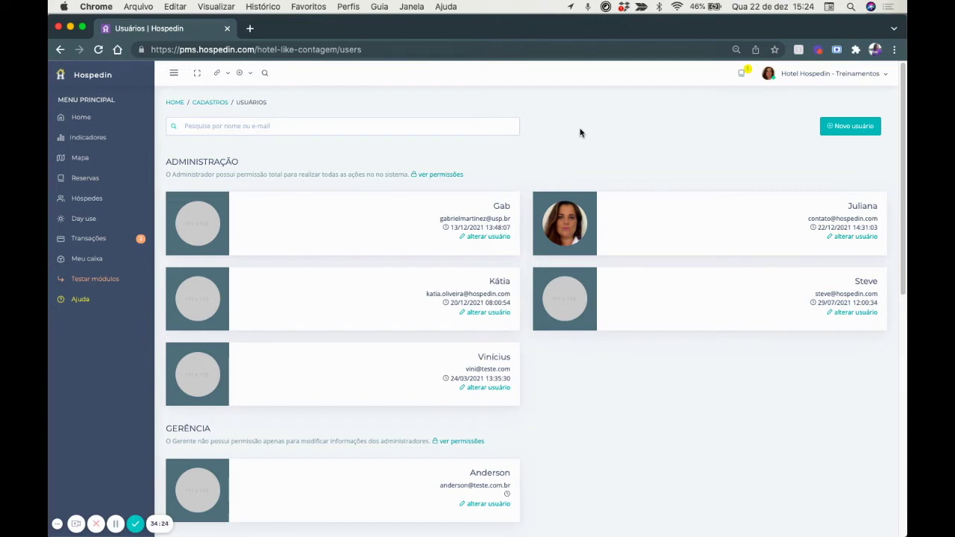
{"action": "left_click", "coordinate": [853, 127]}
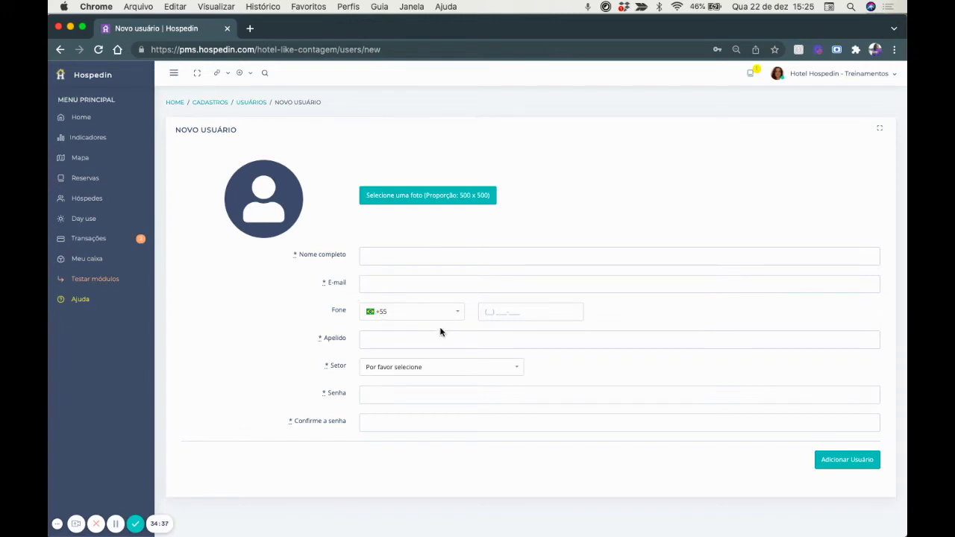
Browse the Setor choices and assign the new user to Administração.
{"action": "left_click", "coordinate": [378, 367]}
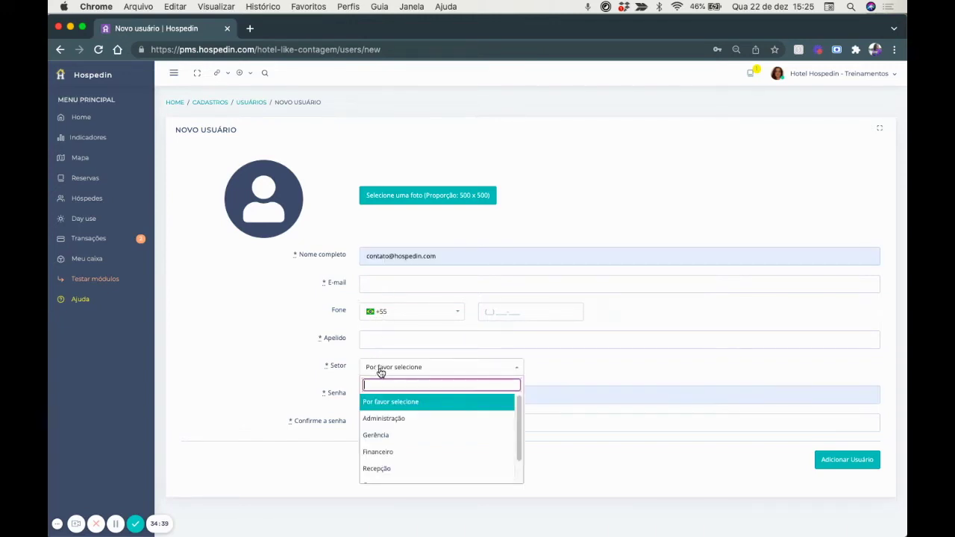
{"action": "scroll", "coordinate": [433, 419], "scroll_direction": "down", "scroll_amount": 2}
{"action": "scroll", "coordinate": [433, 419], "scroll_direction": "up", "scroll_amount": 2}
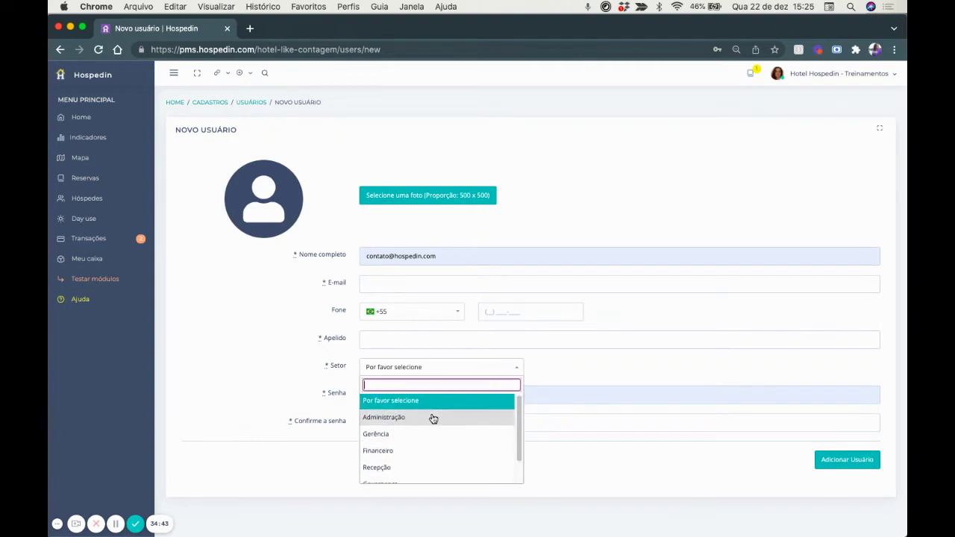
{"action": "scroll", "coordinate": [433, 419], "scroll_direction": "down", "scroll_amount": 1}
{"action": "scroll", "coordinate": [433, 419], "scroll_direction": "down", "scroll_amount": 1}
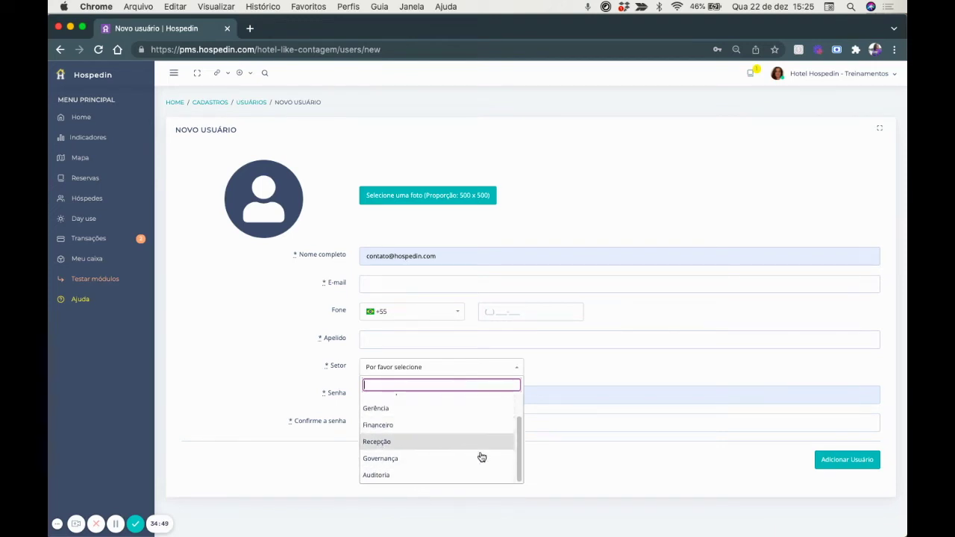
{"action": "left_click", "coordinate": [270, 350]}
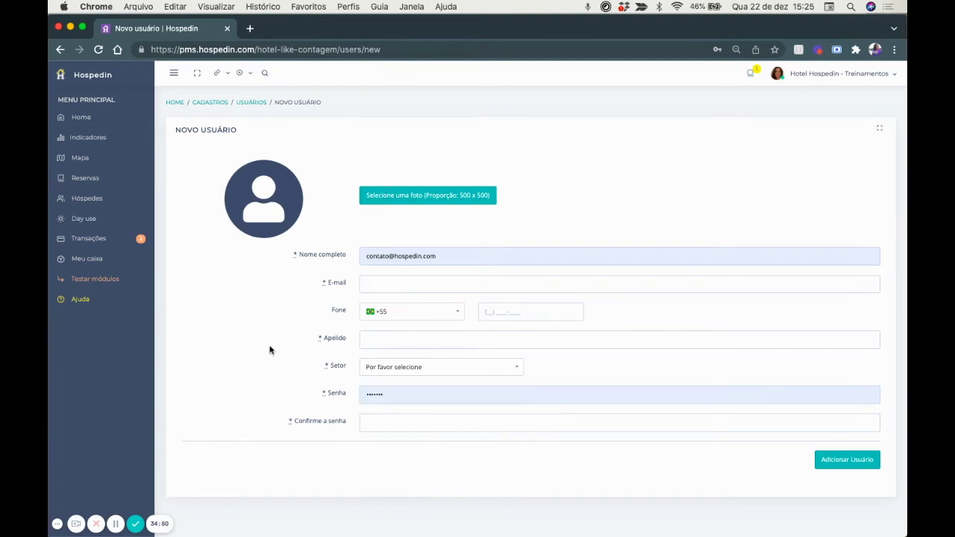
{"action": "left_click", "coordinate": [388, 366]}
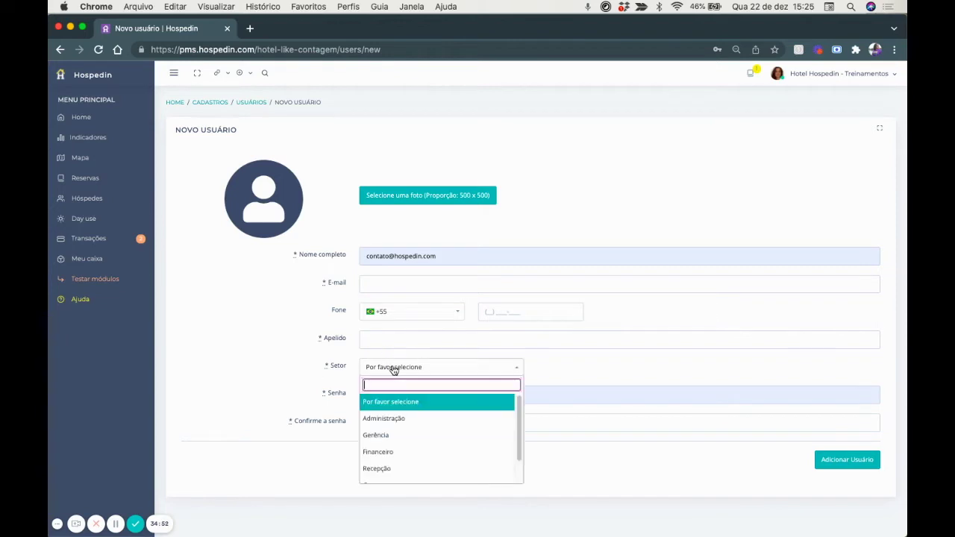
{"action": "left_click", "coordinate": [394, 417]}
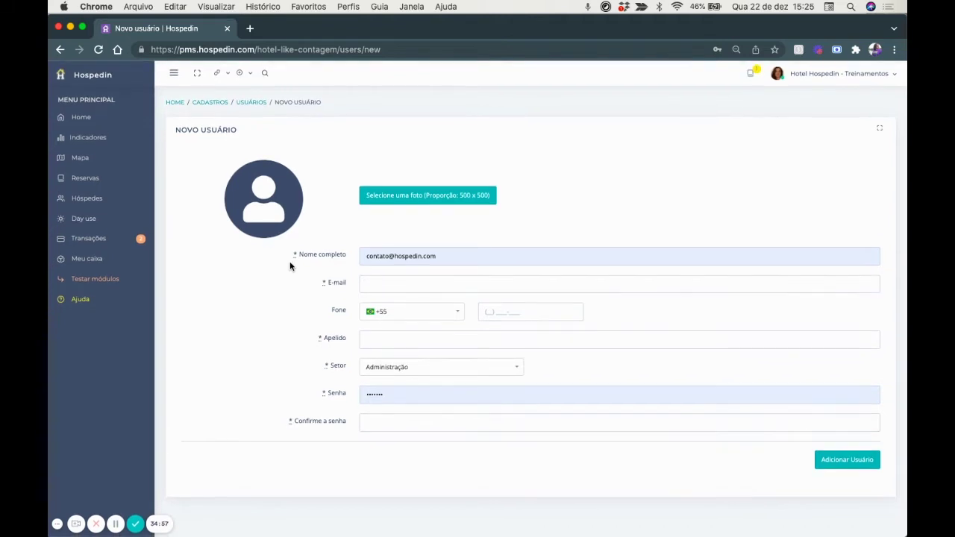
Leave the form for the Usuários list and open the Gerência sector's permissions.
{"action": "left_click", "coordinate": [251, 103]}
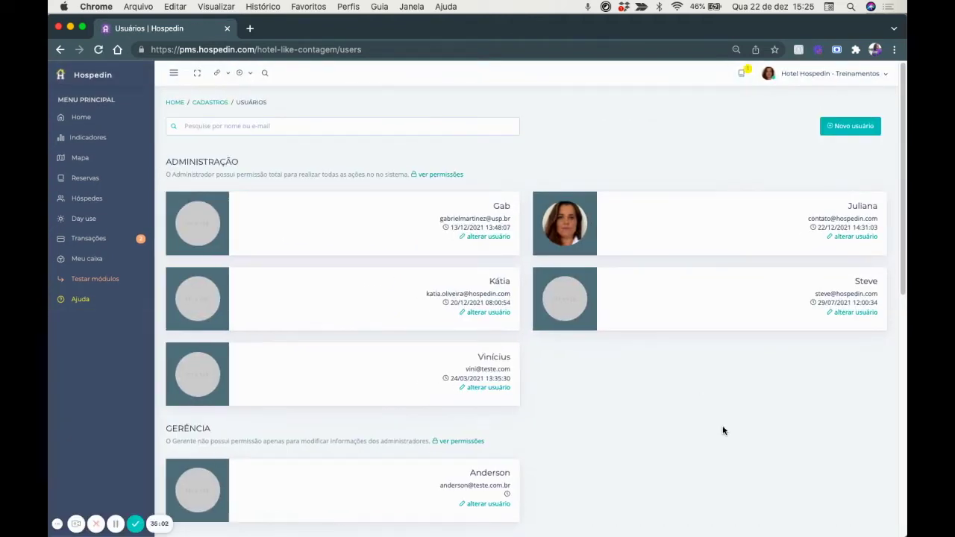
{"action": "scroll", "coordinate": [723, 426], "scroll_direction": "down", "scroll_amount": 3}
{"action": "left_click", "coordinate": [458, 273]}
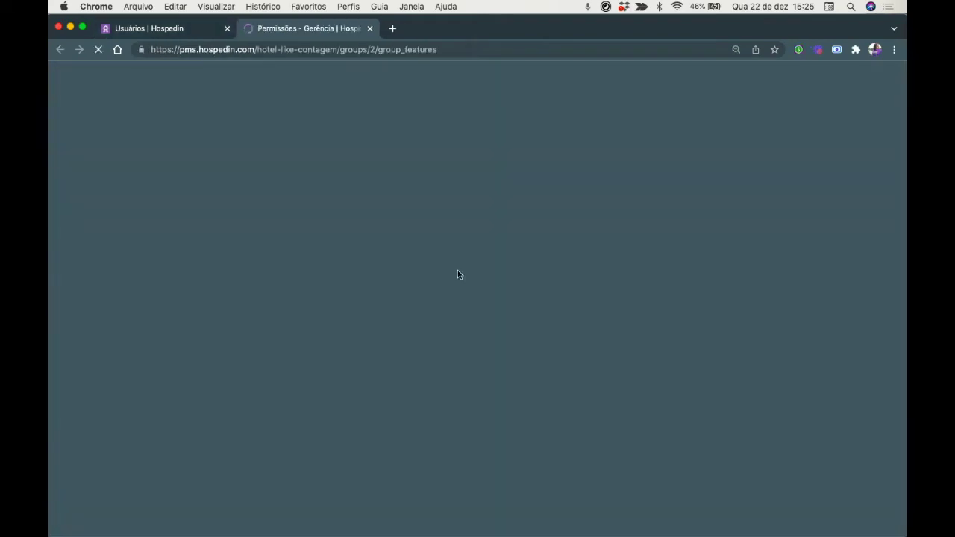
Scroll through the Gerência permissions table, close that tab, and scroll the Usuários list.
{"action": "scroll", "coordinate": [452, 268], "scroll_direction": "down", "scroll_amount": 1}
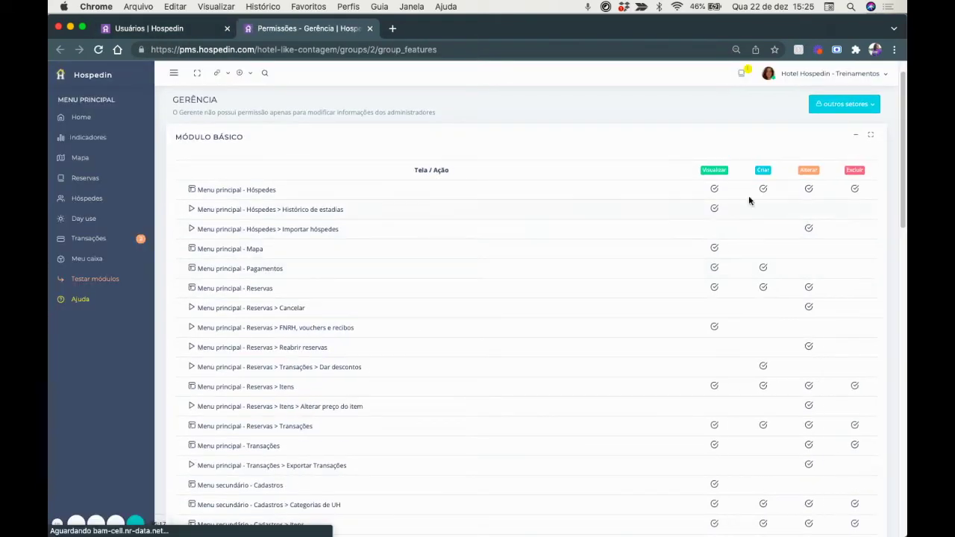
{"action": "scroll", "coordinate": [661, 332], "scroll_direction": "down", "scroll_amount": 5}
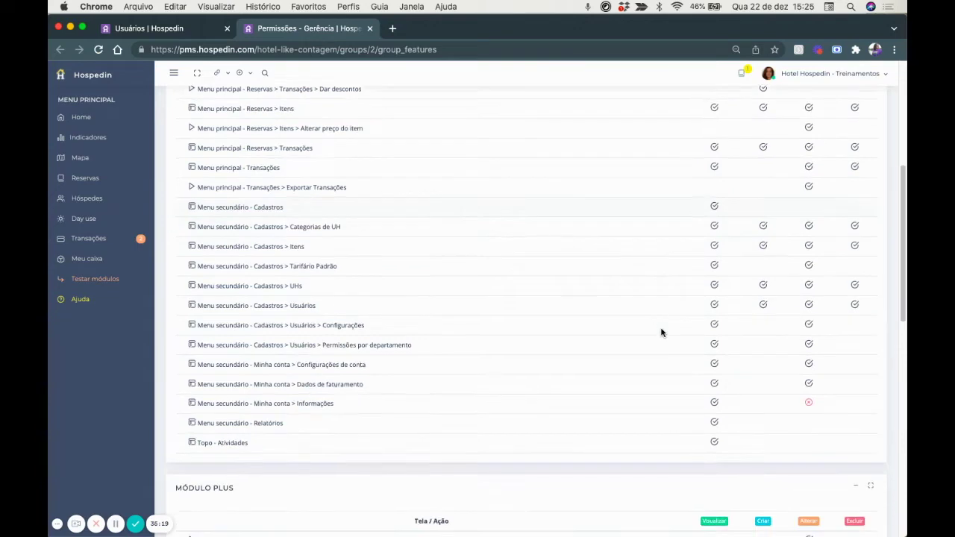
{"action": "scroll", "coordinate": [661, 332], "scroll_direction": "up", "scroll_amount": 6}
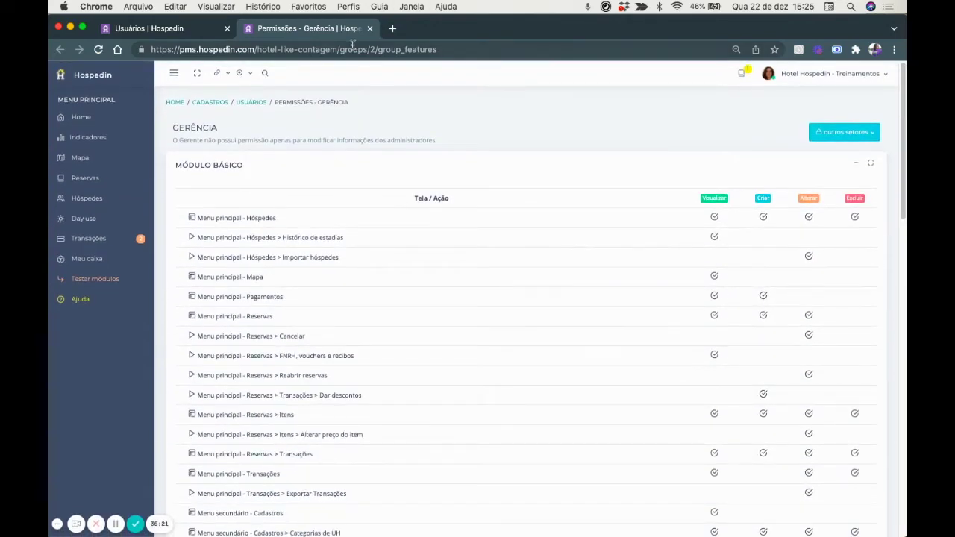
{"action": "left_click", "coordinate": [369, 29]}
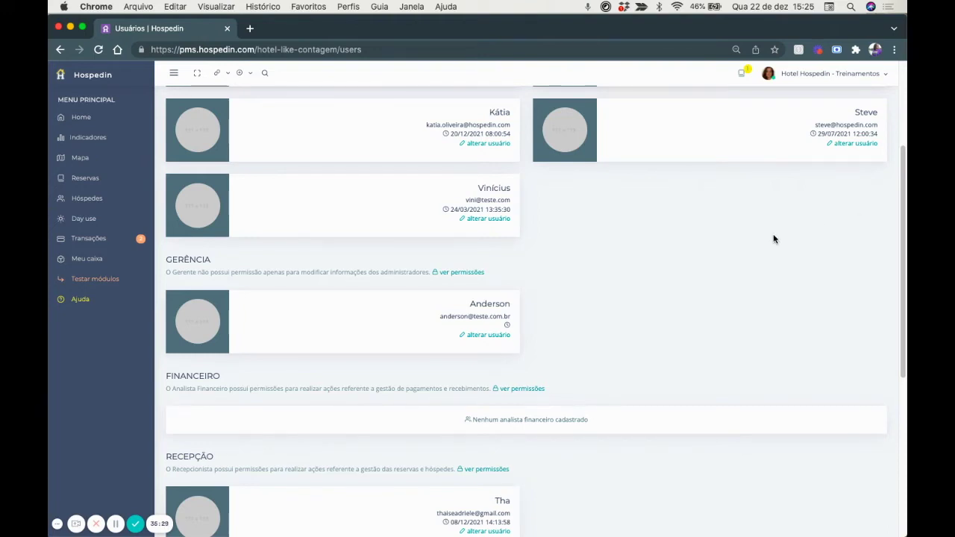
{"action": "scroll", "coordinate": [773, 239], "scroll_direction": "down", "scroll_amount": 2}
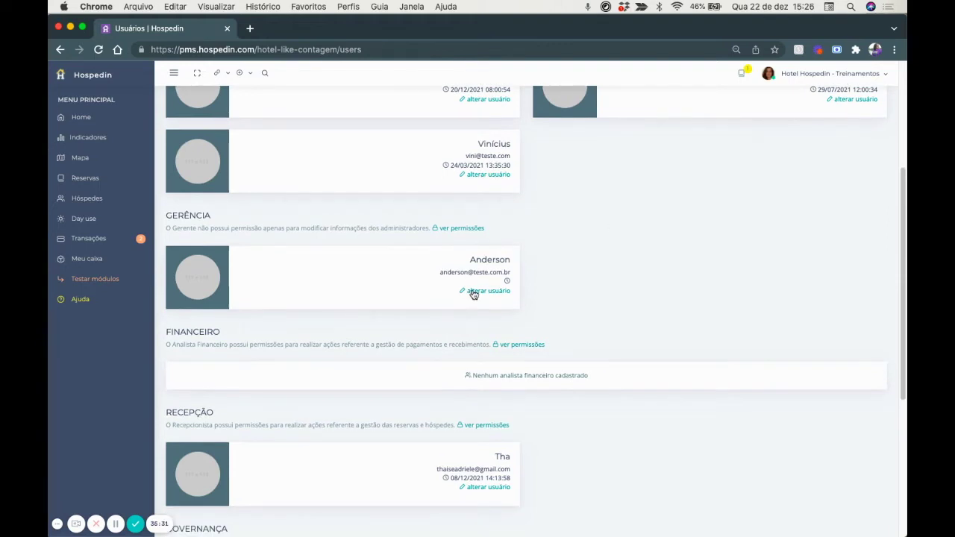
Edit the Gerência user and scroll through their Módulo Básico access permissions.
{"action": "left_click", "coordinate": [482, 293]}
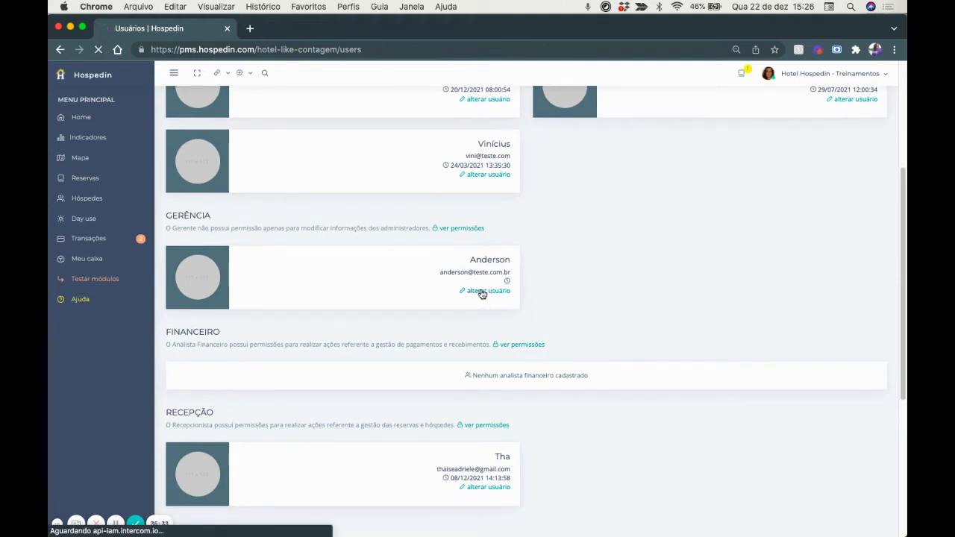
{"action": "left_click", "coordinate": [314, 164]}
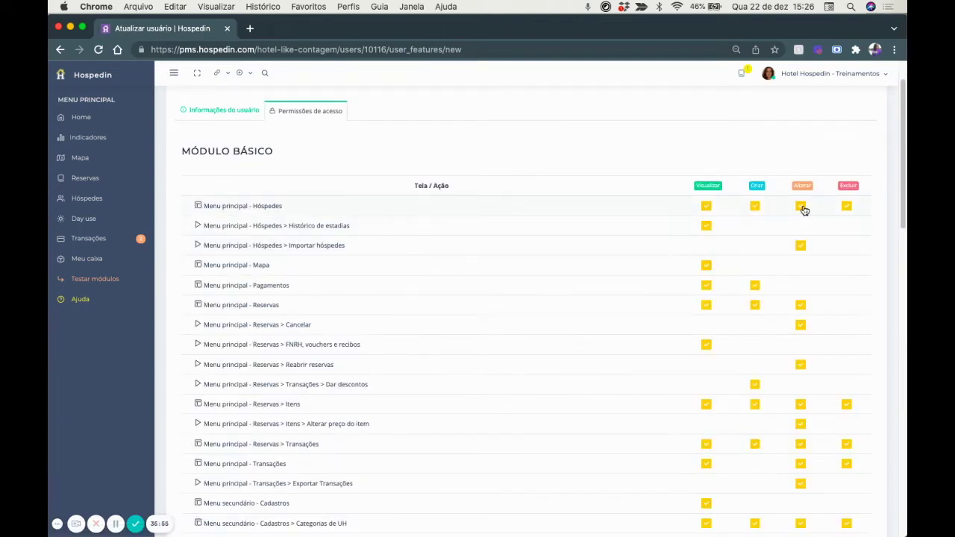
{"action": "scroll", "coordinate": [804, 210], "scroll_direction": "down", "scroll_amount": 2}
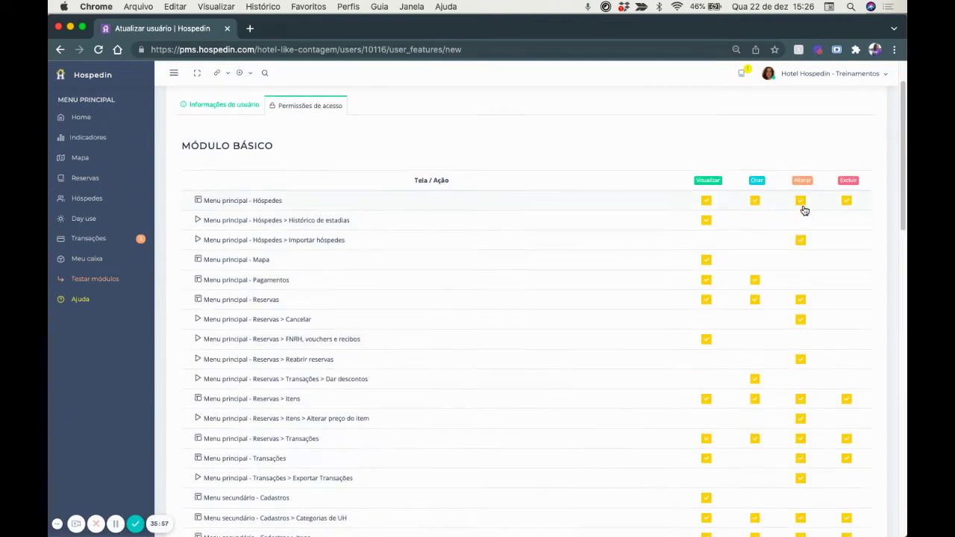
{"action": "scroll", "coordinate": [784, 322], "scroll_direction": "down", "scroll_amount": 2}
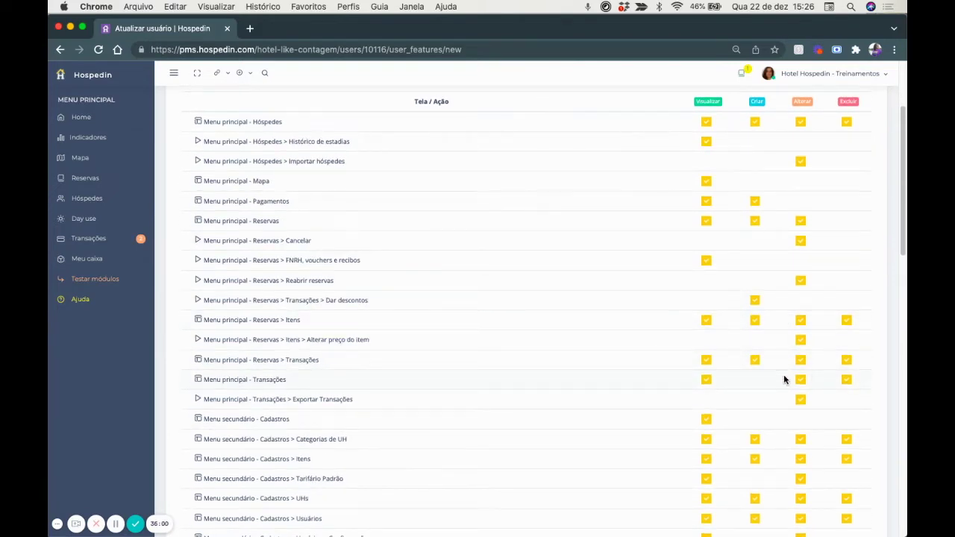
{"action": "scroll", "coordinate": [783, 380], "scroll_direction": "down", "scroll_amount": 6}
{"action": "scroll", "coordinate": [783, 380], "scroll_direction": "down", "scroll_amount": 1}
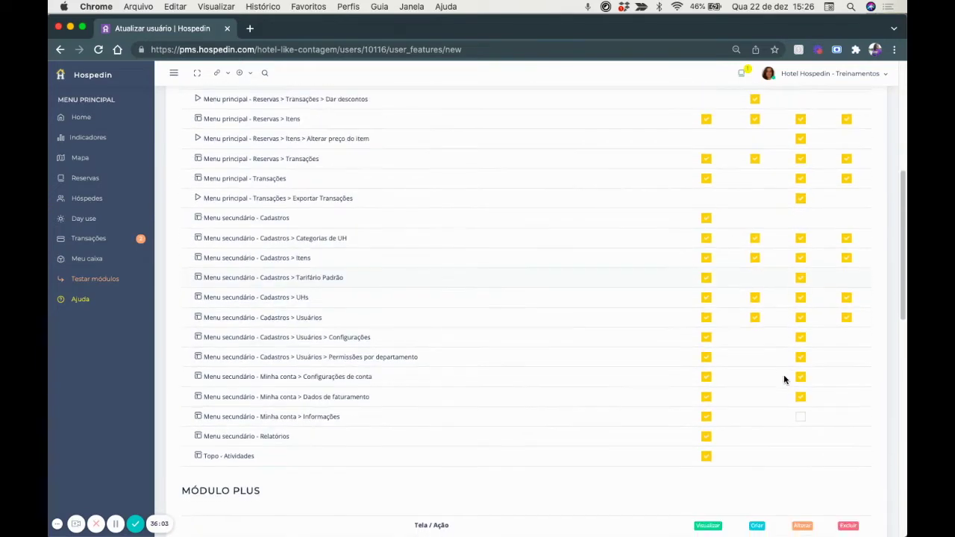
{"action": "scroll", "coordinate": [784, 380], "scroll_direction": "up", "scroll_amount": 10}
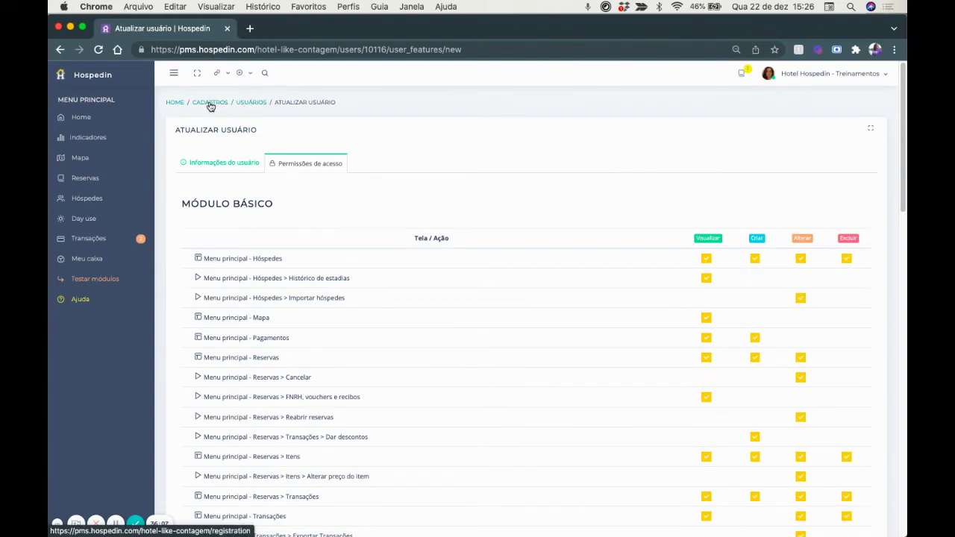
Return to Usuários, view the second-row administrator's record, then go back to Cadastros.
{"action": "left_click", "coordinate": [250, 104]}
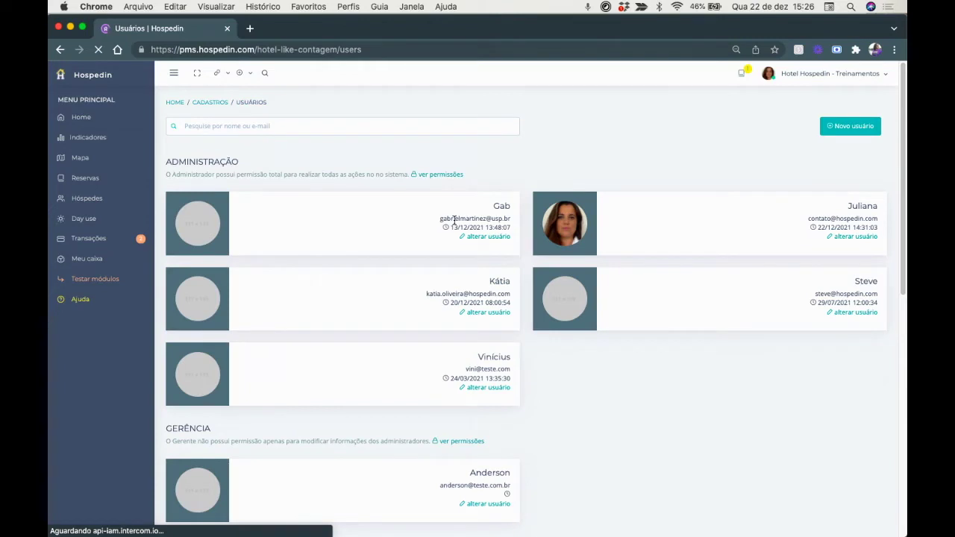
{"action": "scroll", "coordinate": [453, 221], "scroll_direction": "down", "scroll_amount": 2}
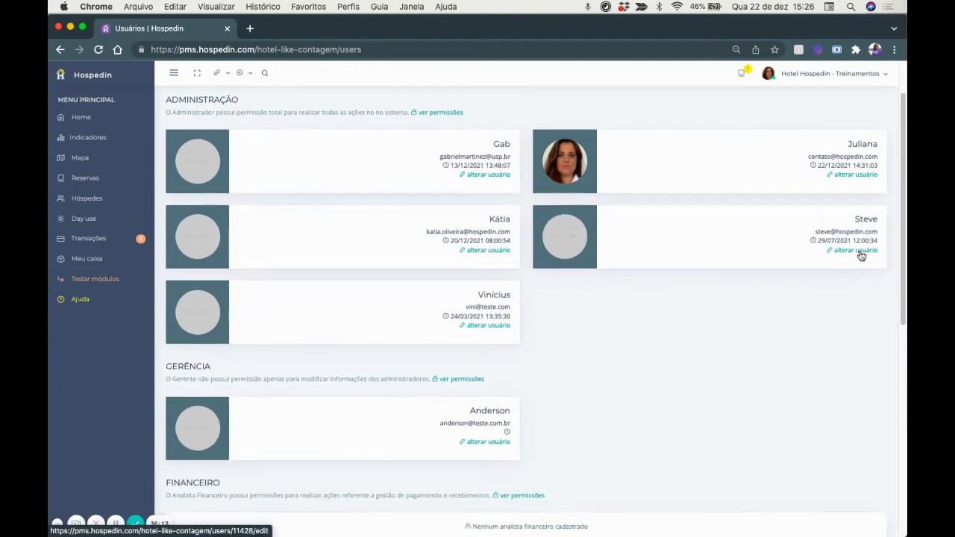
{"action": "left_click", "coordinate": [860, 253]}
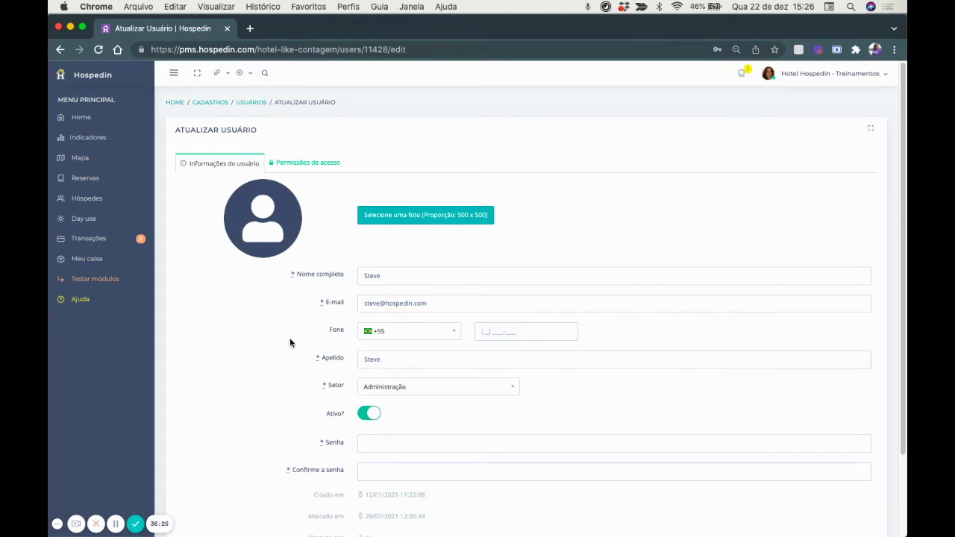
{"action": "left_click", "coordinate": [216, 103]}
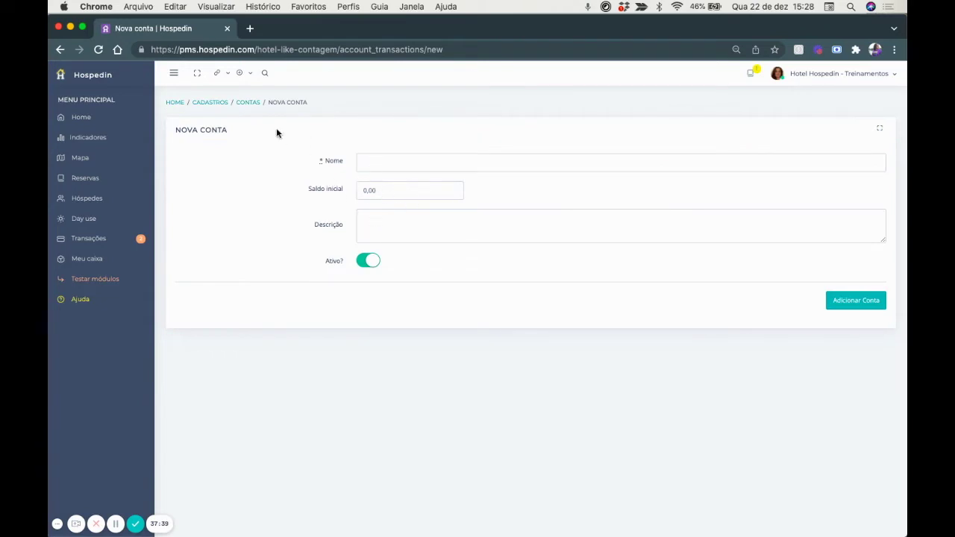
Leave the new account form and start a new transaction from the Transações list.
{"action": "left_click", "coordinate": [248, 102]}
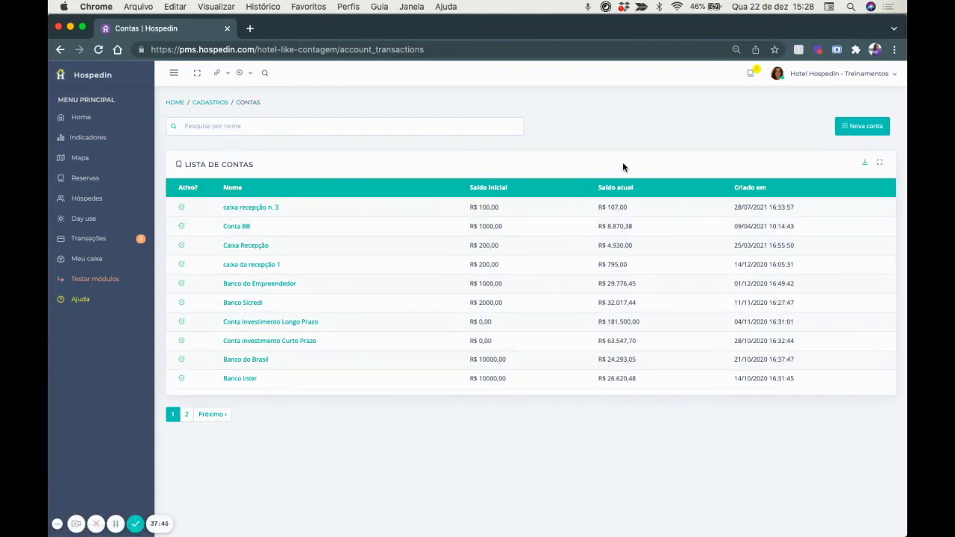
{"action": "left_click", "coordinate": [89, 241]}
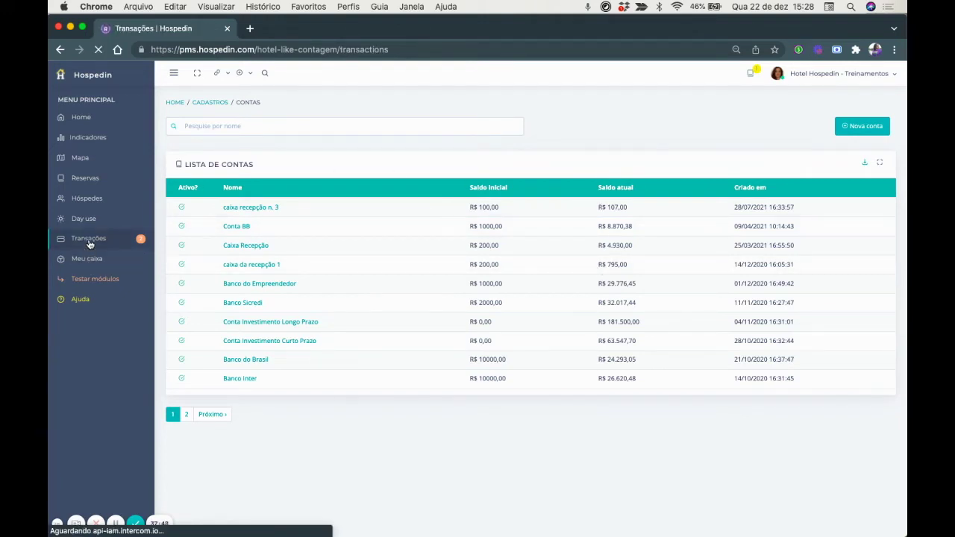
{"action": "left_click", "coordinate": [834, 130]}
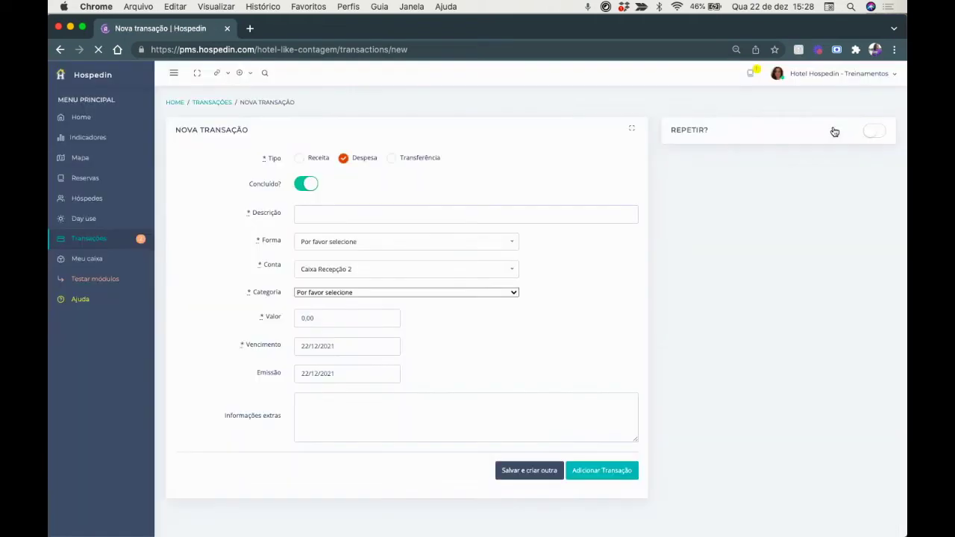
Keep Caixa Recepção 2 as the account, make it a Transferência, and show the account menu.
{"action": "left_click", "coordinate": [302, 270]}
{"action": "scroll", "coordinate": [339, 362], "scroll_direction": "down", "scroll_amount": 2}
{"action": "scroll", "coordinate": [340, 361], "scroll_direction": "up", "scroll_amount": 6}
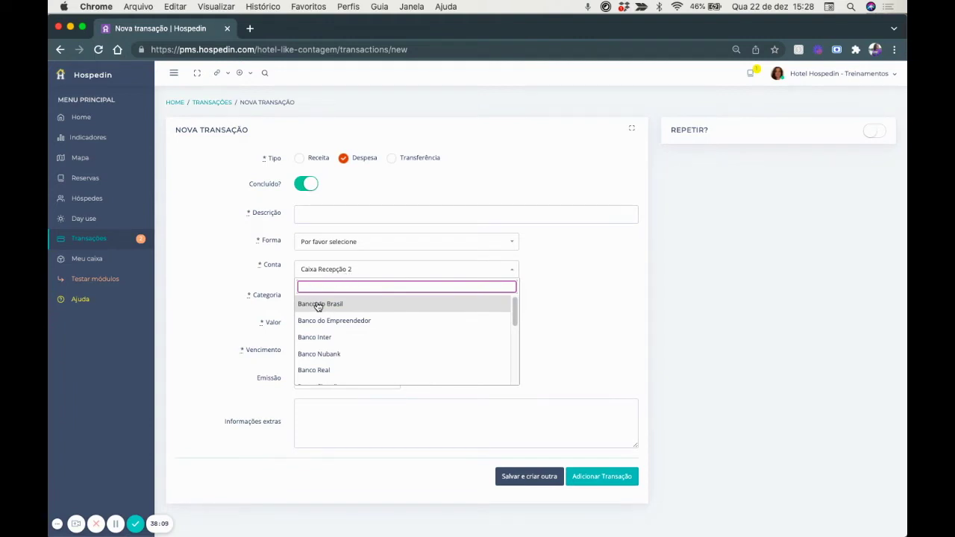
{"action": "scroll", "coordinate": [326, 333], "scroll_direction": "down", "scroll_amount": 3}
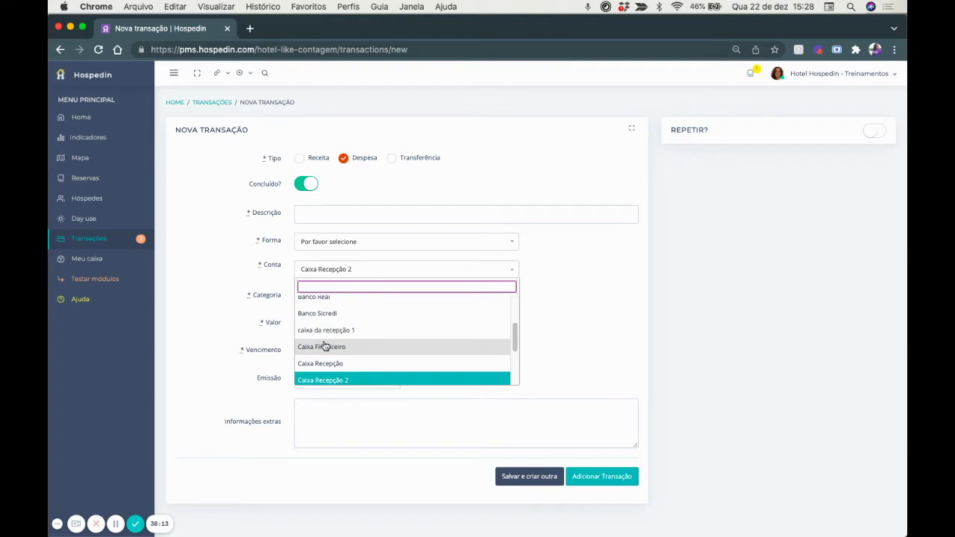
{"action": "left_click", "coordinate": [236, 309]}
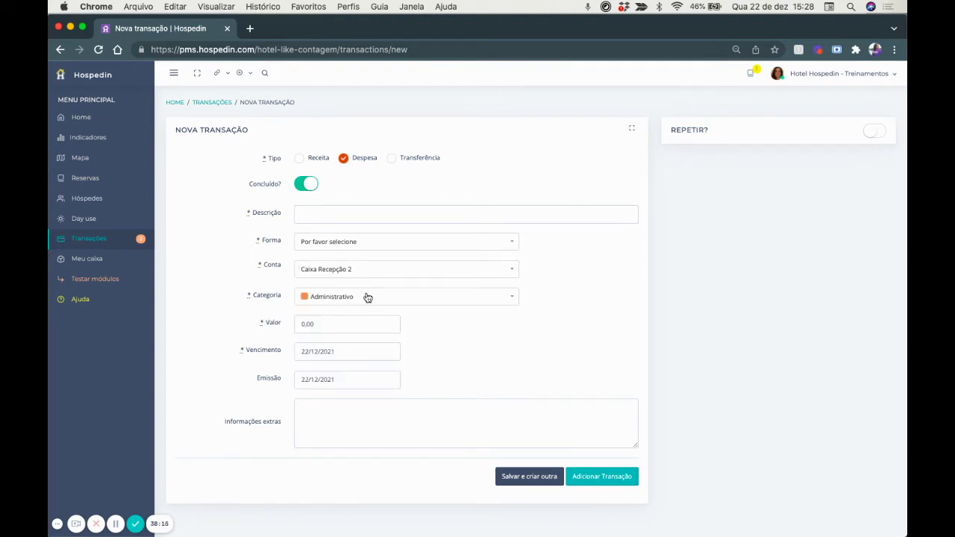
{"action": "left_click", "coordinate": [392, 158]}
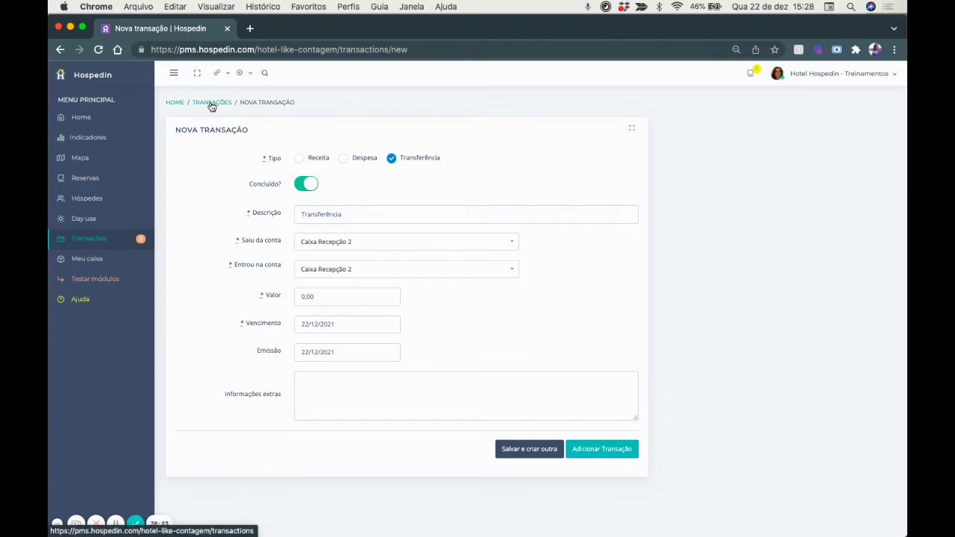
{"action": "left_click", "coordinate": [838, 75]}
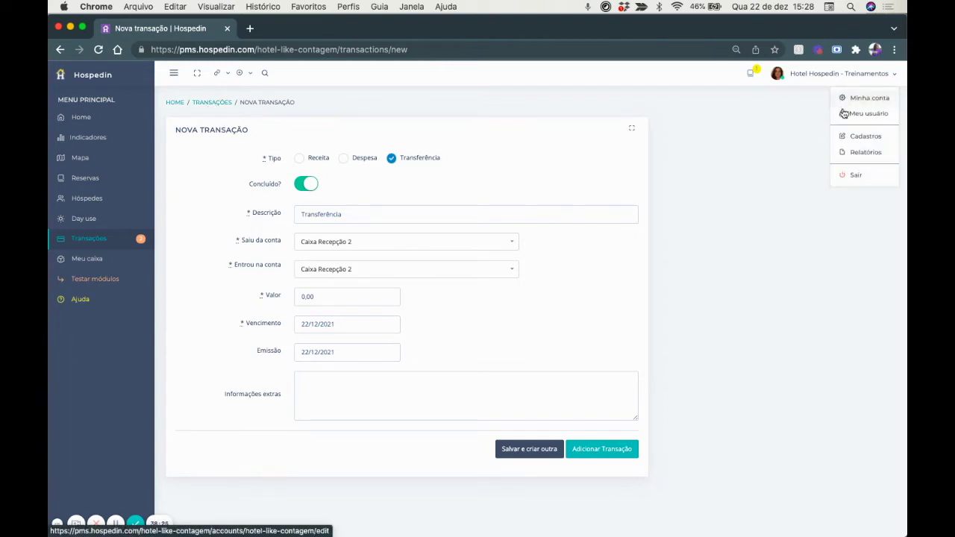
Open the Financeiro report, browse its Conta filter options unchanged, then go to Cadastros.
{"action": "left_click", "coordinate": [855, 153]}
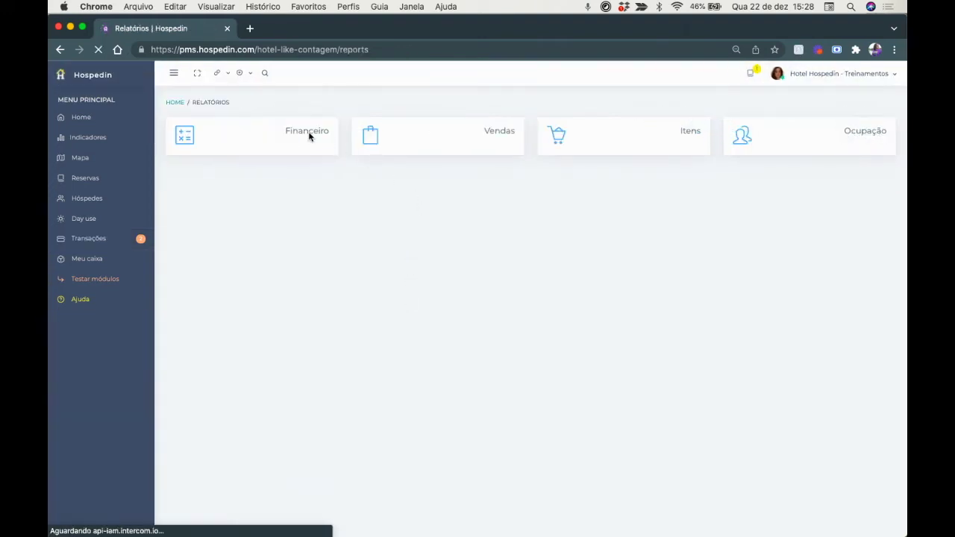
{"action": "left_click", "coordinate": [304, 134]}
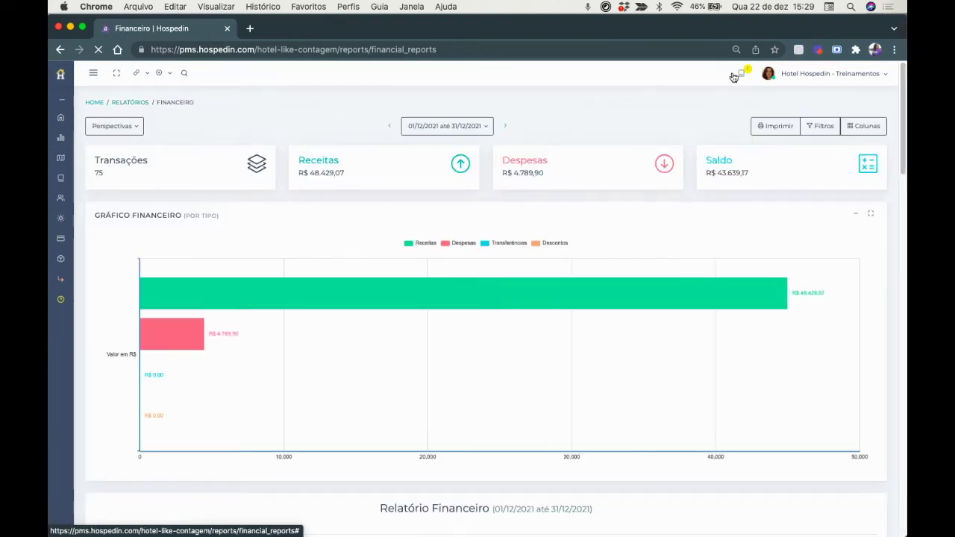
{"action": "left_click", "coordinate": [823, 127]}
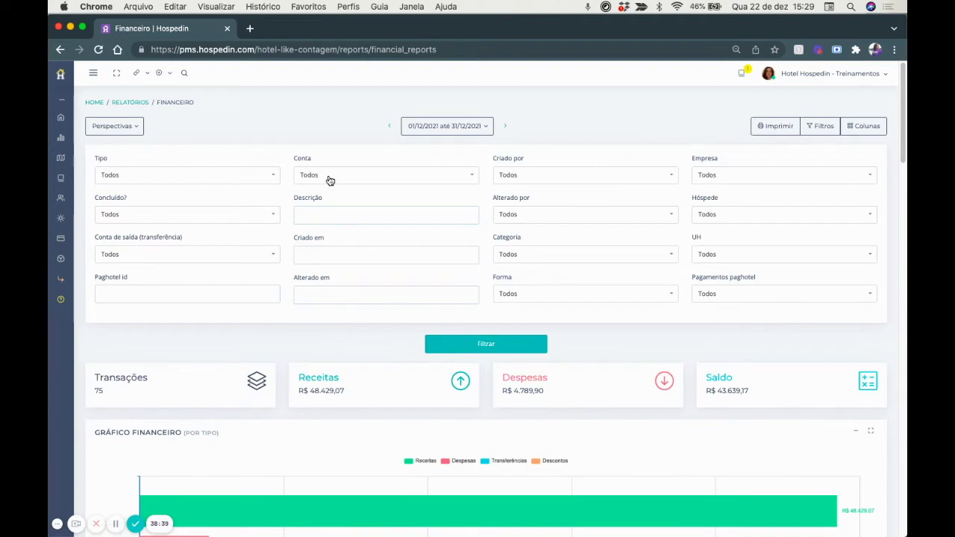
{"action": "left_click", "coordinate": [330, 179]}
{"action": "scroll", "coordinate": [334, 278], "scroll_direction": "down", "scroll_amount": 3}
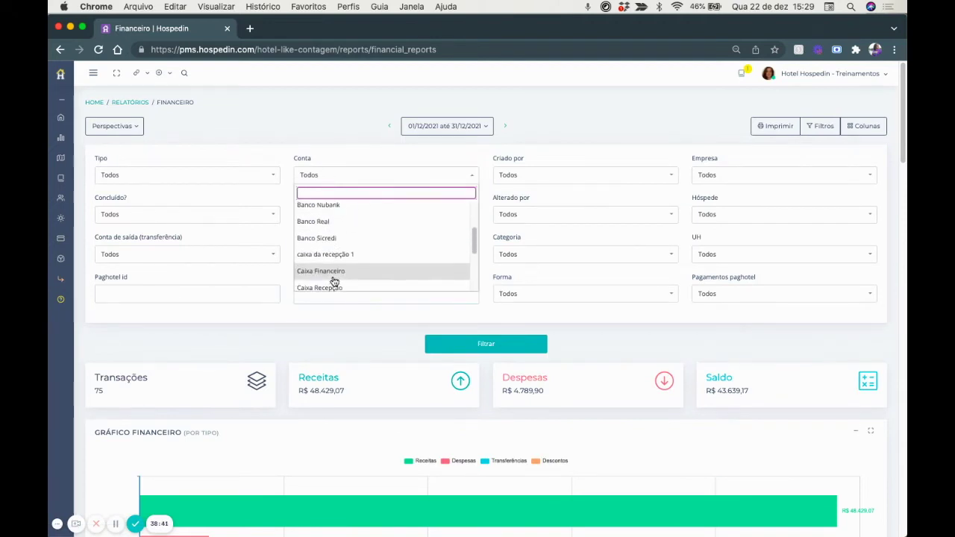
{"action": "left_click", "coordinate": [343, 345]}
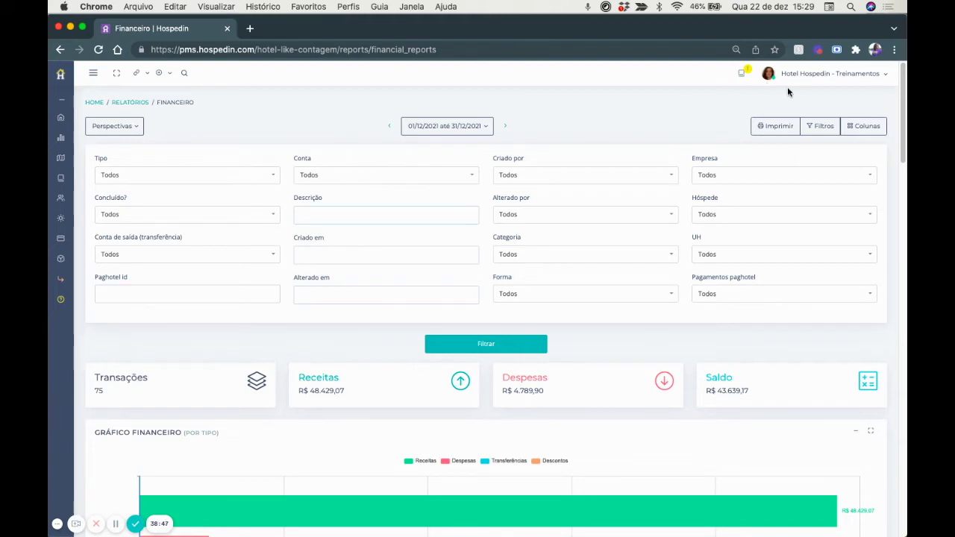
{"action": "left_click", "coordinate": [810, 80]}
{"action": "left_click", "coordinate": [850, 135]}
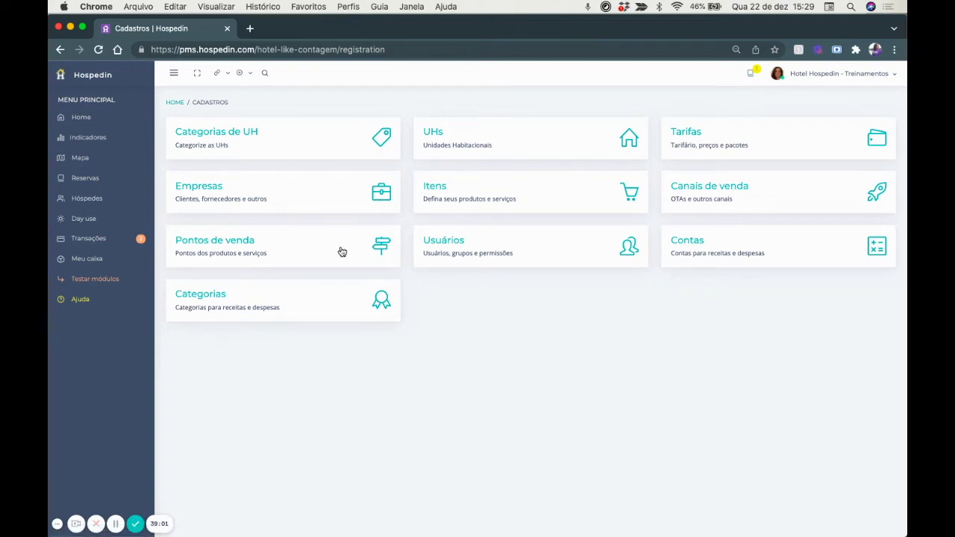
Add the Marketing expense category with teal colour #00AAAA, then start another new category.
{"action": "left_click", "coordinate": [249, 306]}
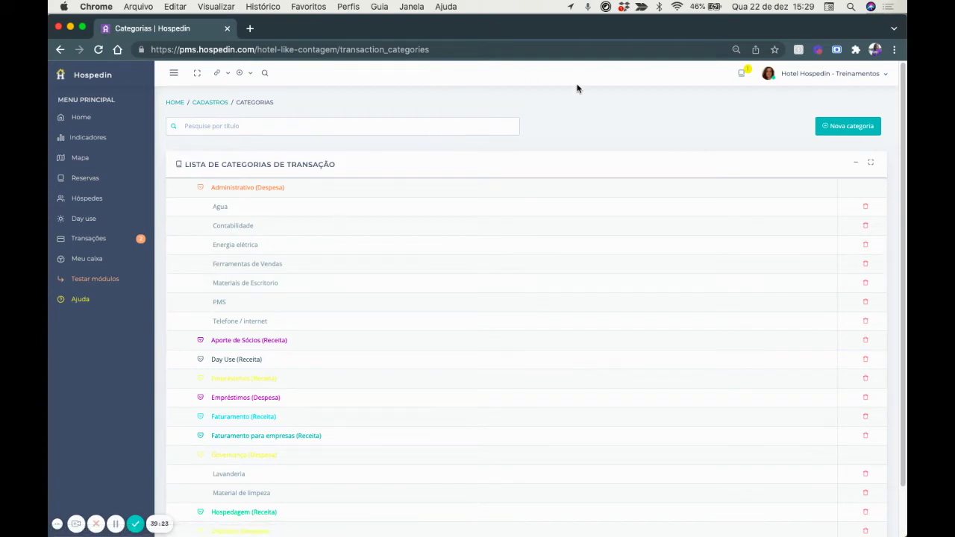
{"action": "left_click", "coordinate": [851, 128]}
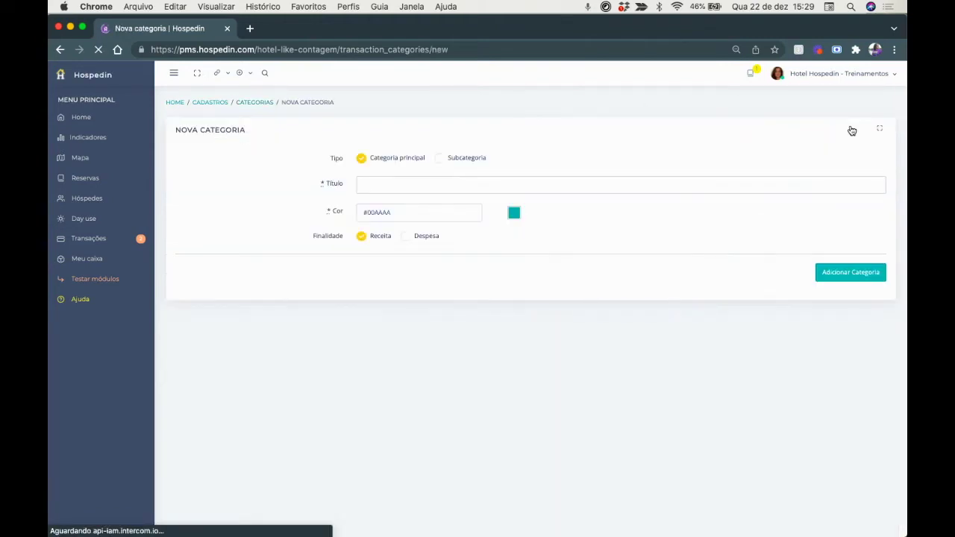
{"action": "left_click", "coordinate": [360, 182]}
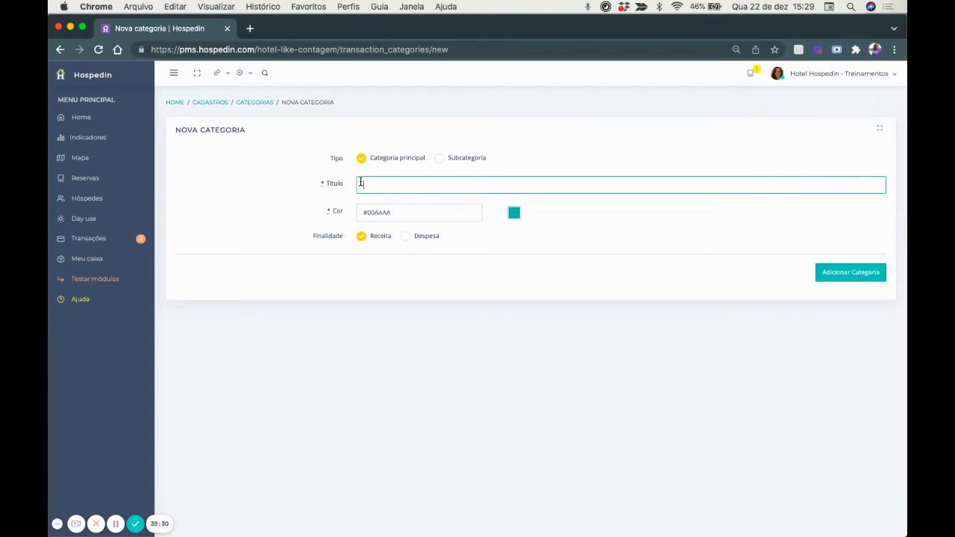
{"action": "left_click", "coordinate": [405, 236]}
{"action": "type", "text": "Marketing"}
{"action": "left_click", "coordinate": [514, 214]}
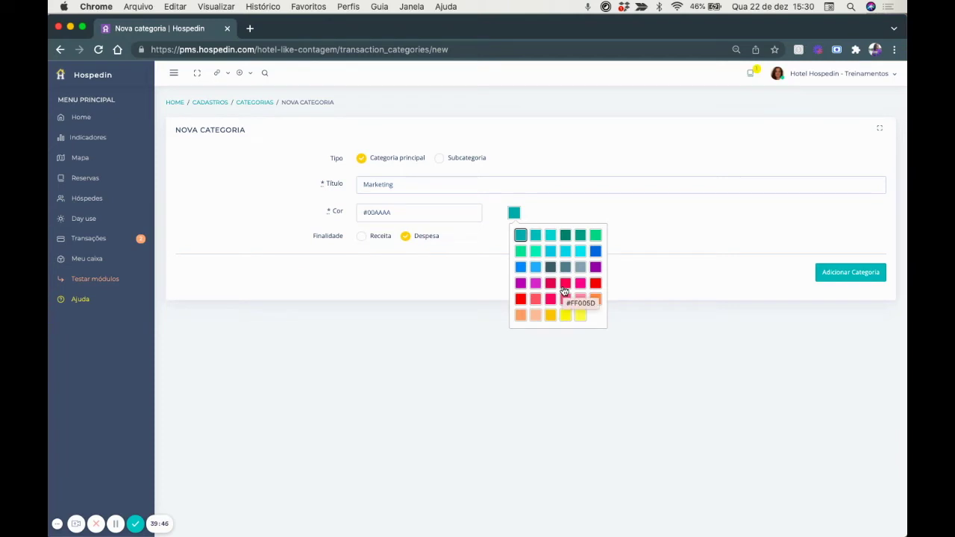
{"action": "left_click", "coordinate": [446, 284]}
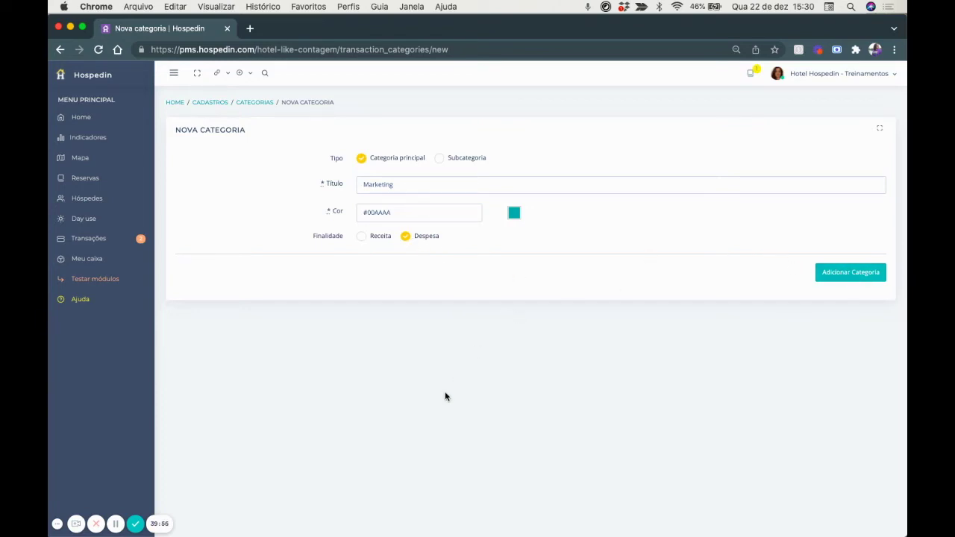
{"action": "left_click", "coordinate": [254, 102]}
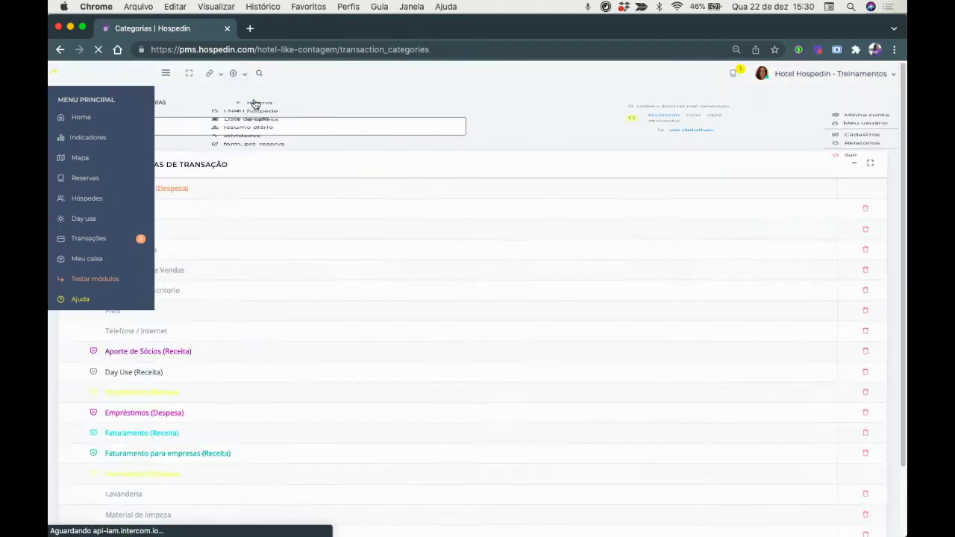
{"action": "left_click", "coordinate": [826, 129]}
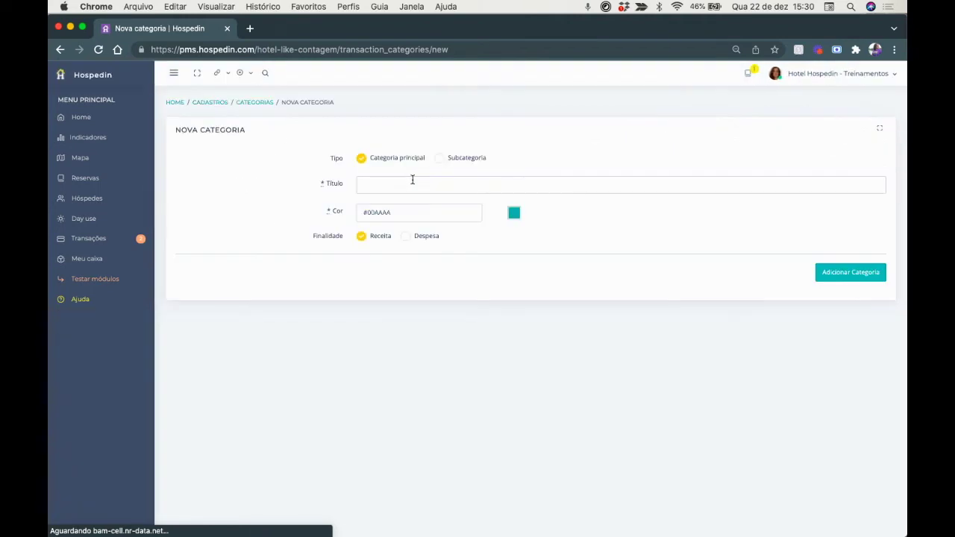
Create the subcategory Anúncios Facebook with Marketing as its parent category.
{"action": "left_click", "coordinate": [438, 160]}
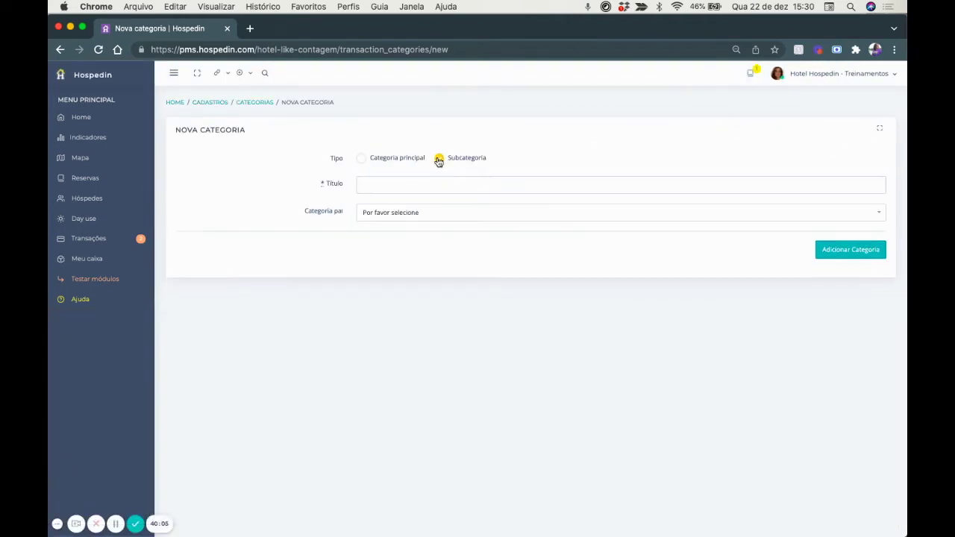
{"action": "left_click", "coordinate": [395, 186]}
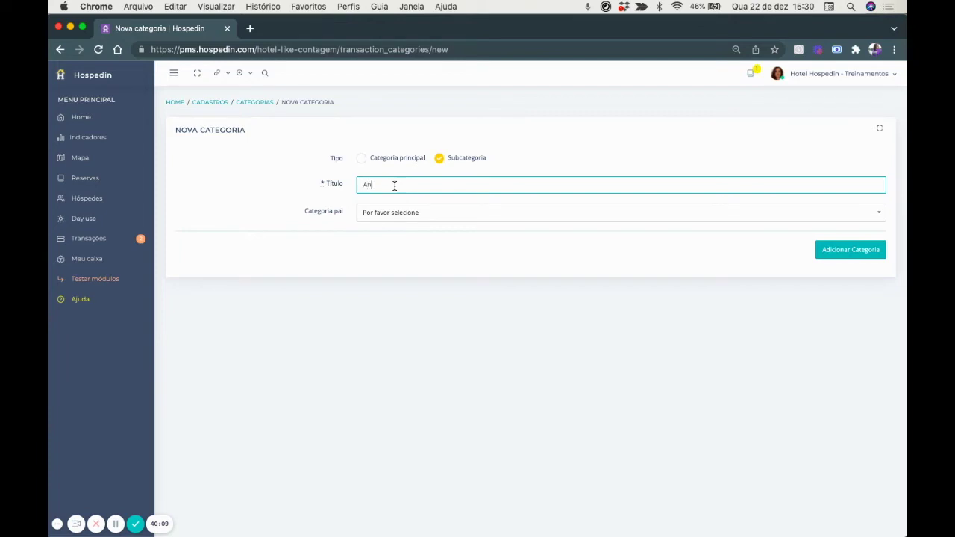
{"action": "type", "text": "Anúncios Facebook"}
{"action": "left_click", "coordinate": [367, 217]}
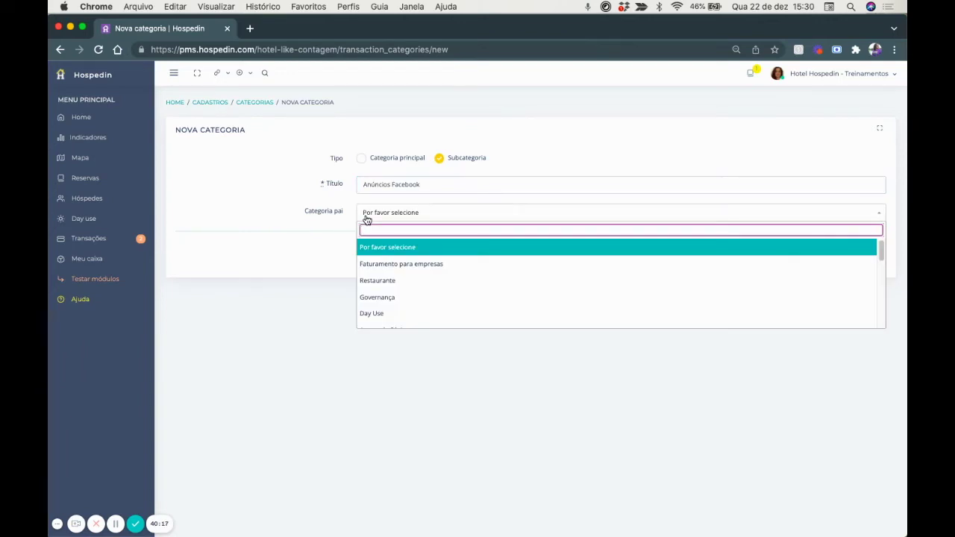
{"action": "type", "text": "marke"}
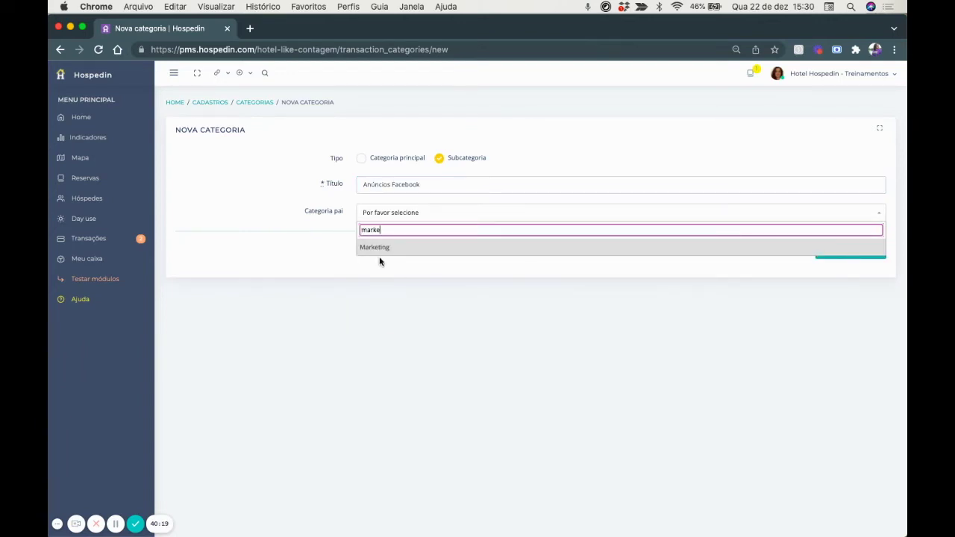
{"action": "left_click", "coordinate": [381, 250]}
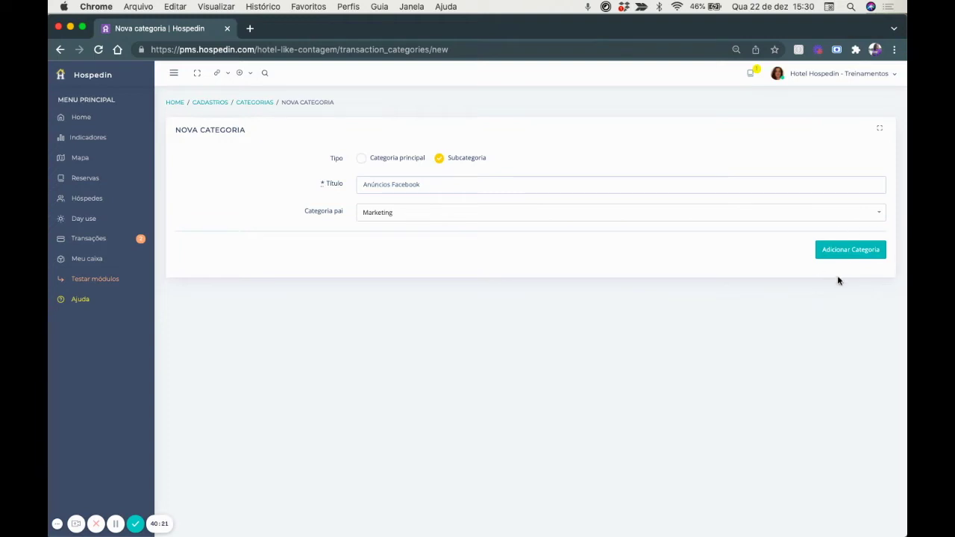
{"action": "left_click", "coordinate": [256, 104]}
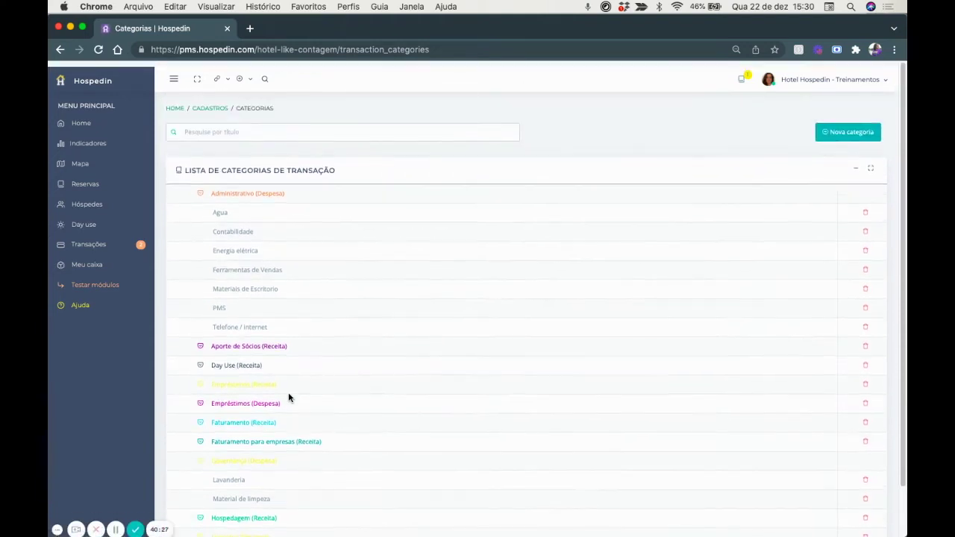
Check the new transaction's Categoria list for Marketing, then go to Relatórios.
{"action": "left_click", "coordinate": [80, 246]}
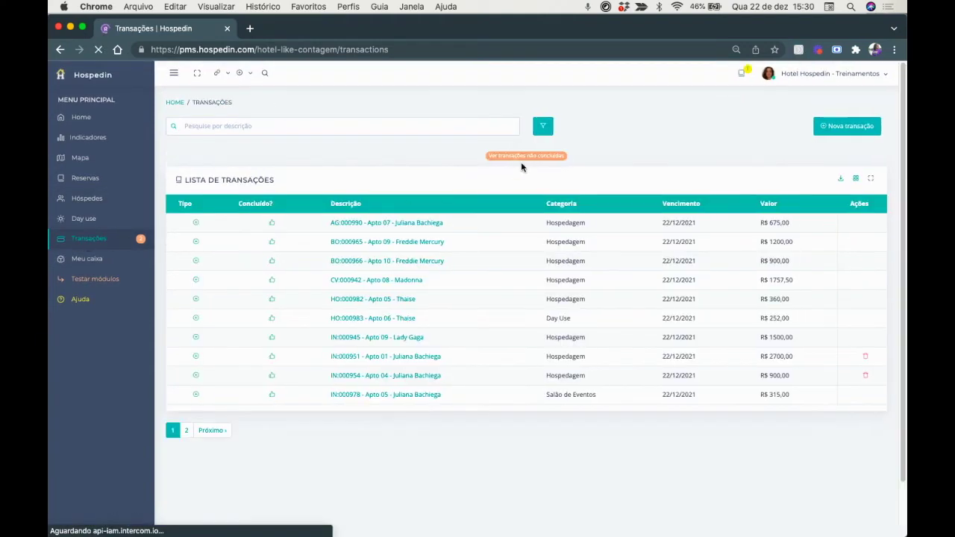
{"action": "left_click", "coordinate": [857, 129]}
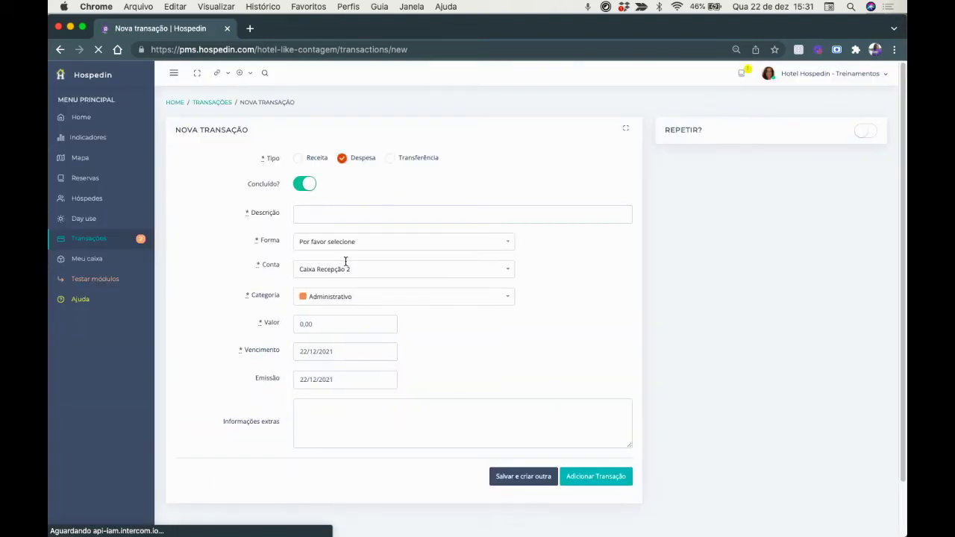
{"action": "left_click", "coordinate": [331, 297]}
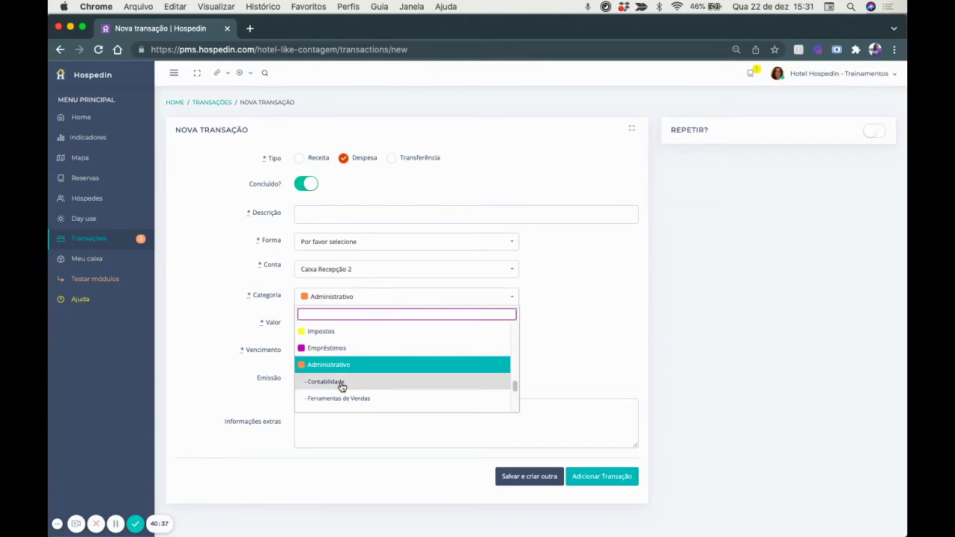
{"action": "scroll", "coordinate": [342, 386], "scroll_direction": "down", "scroll_amount": 2}
{"action": "scroll", "coordinate": [342, 386], "scroll_direction": "down", "scroll_amount": 2}
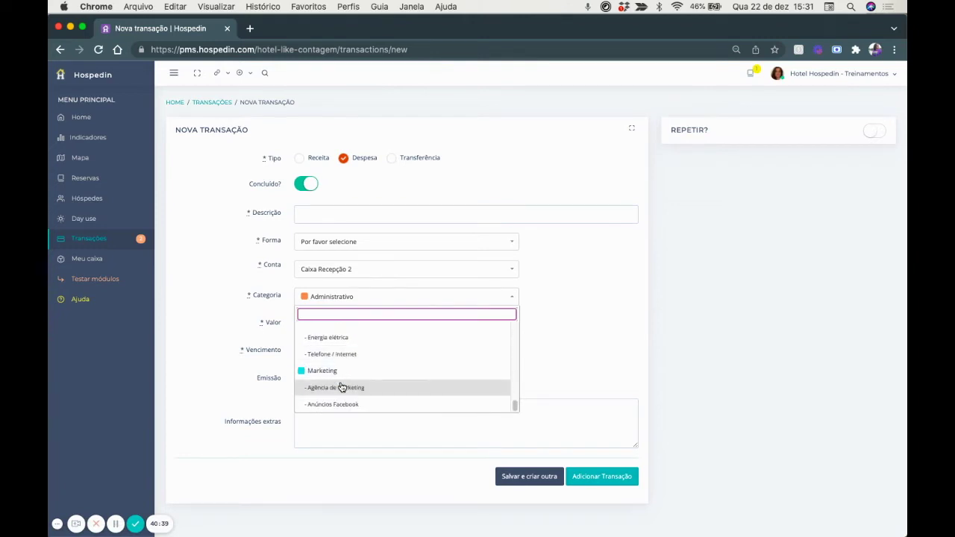
{"action": "scroll", "coordinate": [341, 386], "scroll_direction": "down", "scroll_amount": 3}
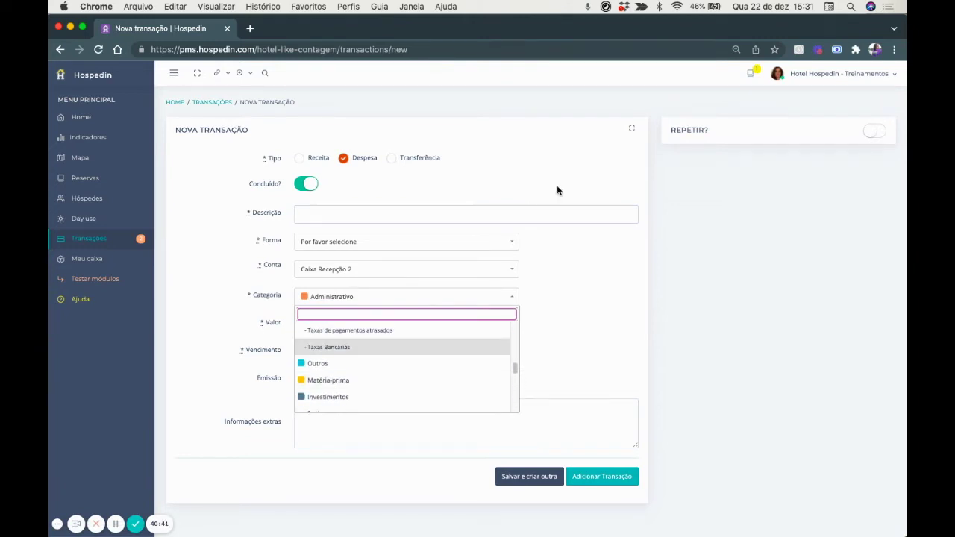
{"action": "left_click", "coordinate": [817, 80]}
{"action": "left_click", "coordinate": [867, 153]}
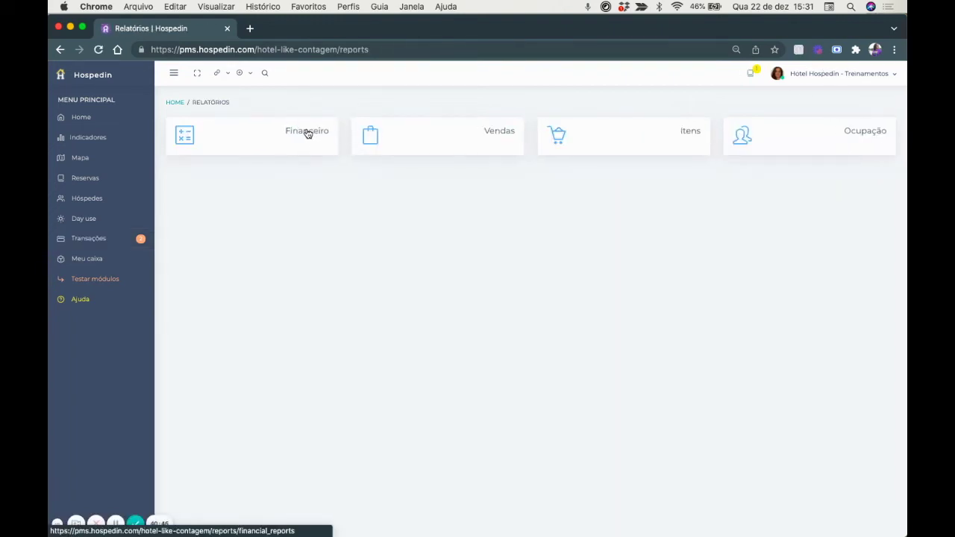
Open the Financeiro report broken down by category.
{"action": "left_click", "coordinate": [306, 134]}
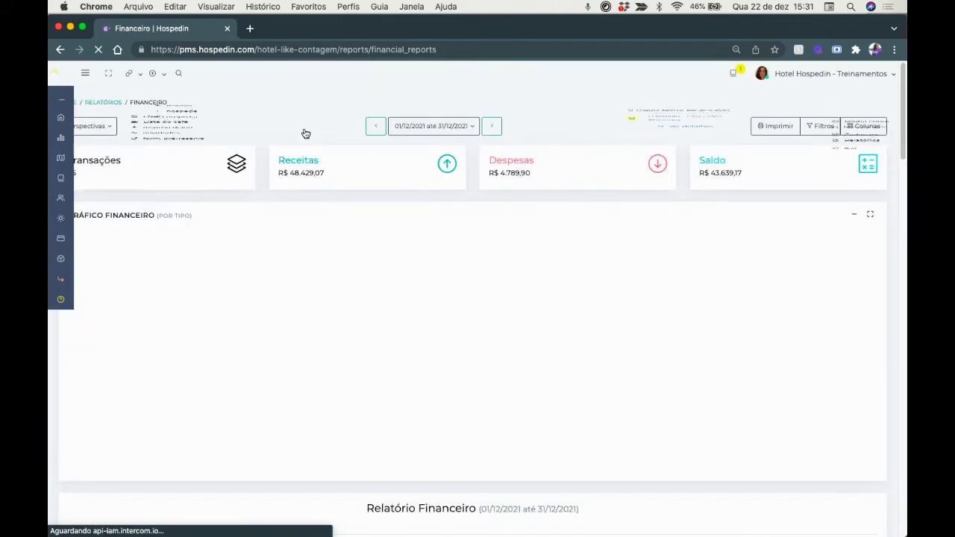
{"action": "left_click", "coordinate": [109, 127]}
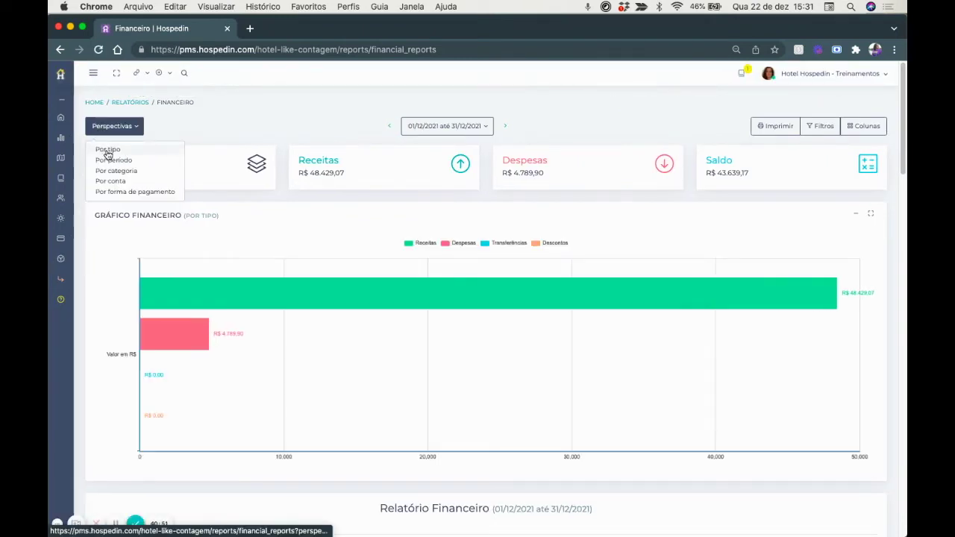
{"action": "left_click", "coordinate": [109, 173]}
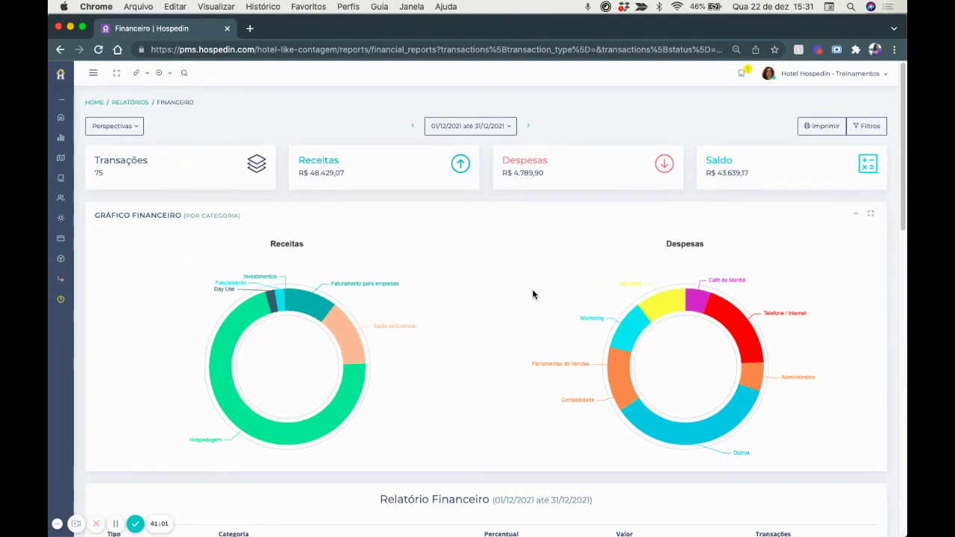
Read each revenue slice's amount and share in the December 2021 category charts.
{"action": "scroll", "coordinate": [531, 306], "scroll_direction": "down", "scroll_amount": 1}
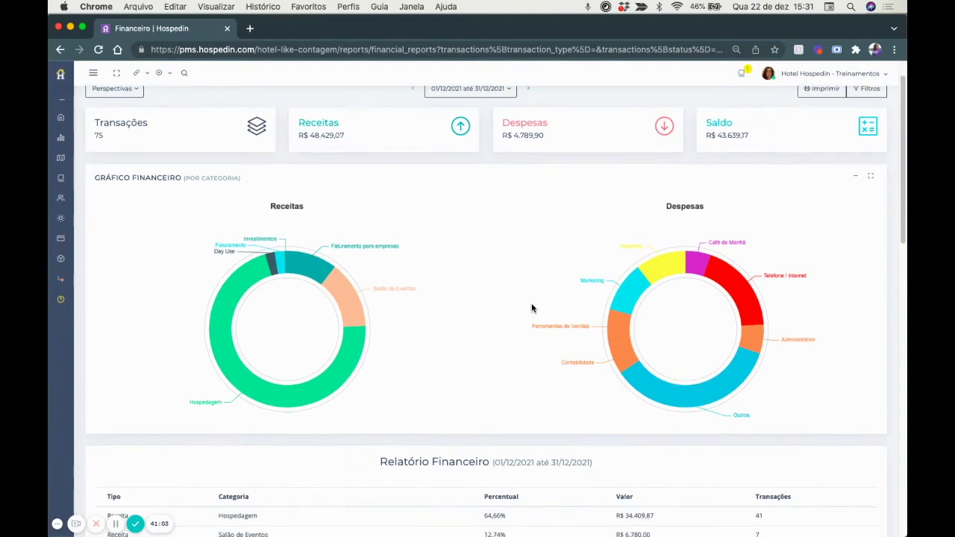
{"action": "mouse_move", "coordinate": [700, 258]}
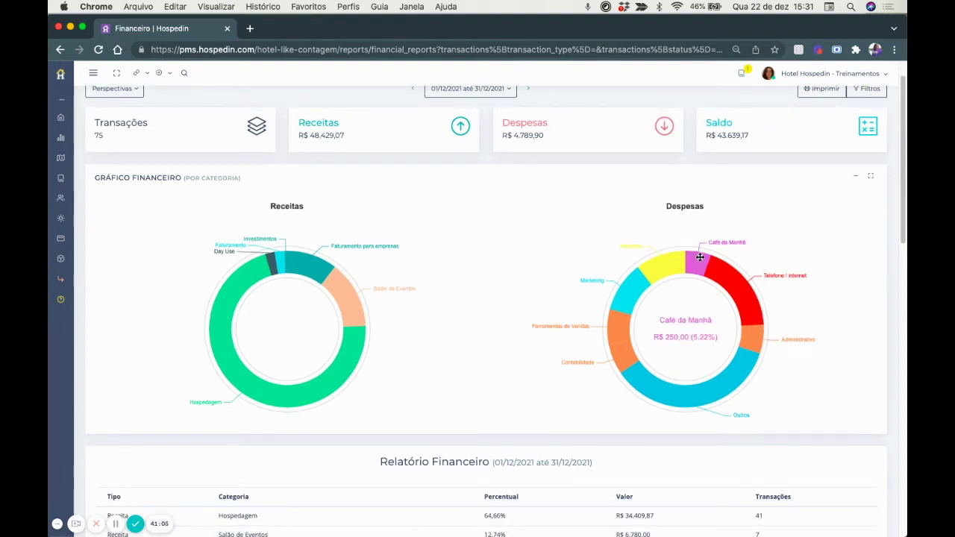
{"action": "mouse_move", "coordinate": [758, 354]}
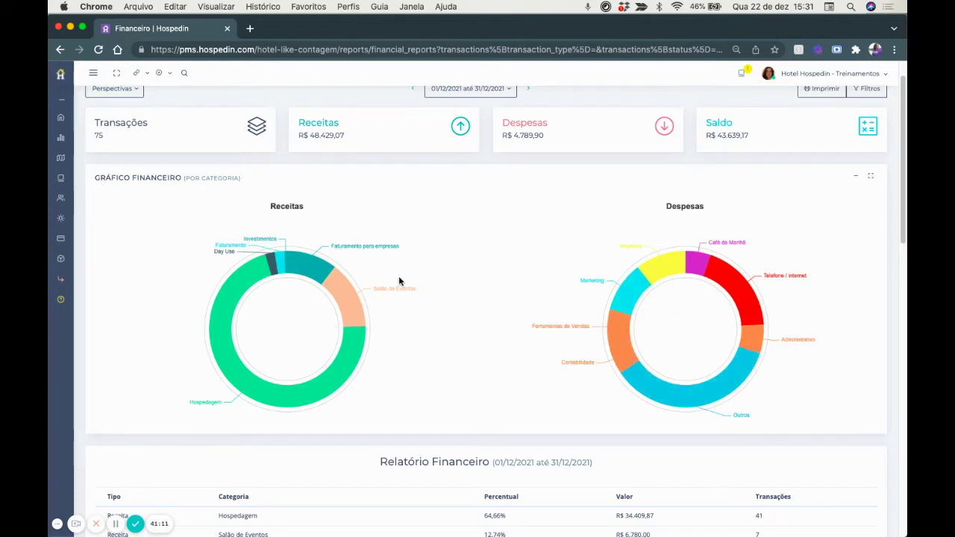
{"action": "scroll", "coordinate": [263, 223], "scroll_direction": "down", "scroll_amount": 2}
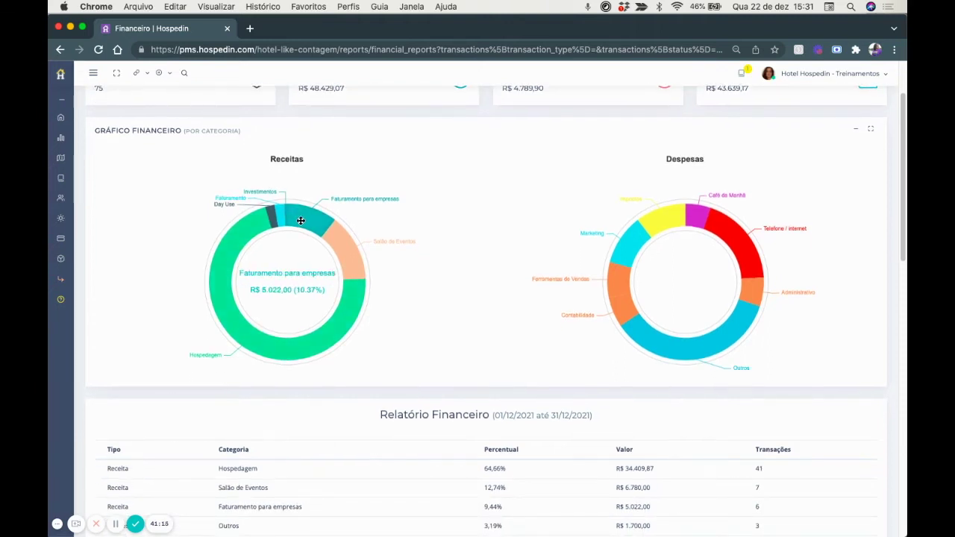
{"action": "mouse_move", "coordinate": [332, 247]}
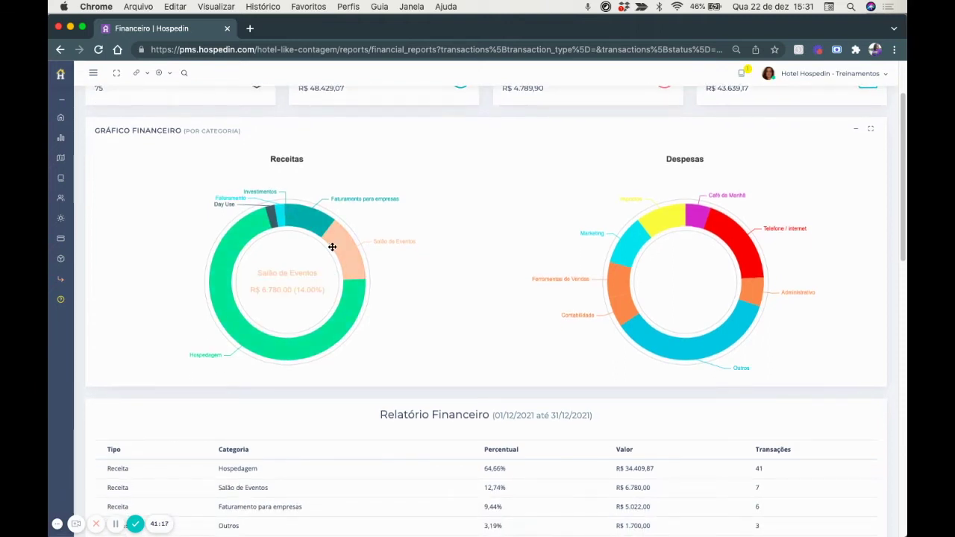
{"action": "mouse_move", "coordinate": [355, 322]}
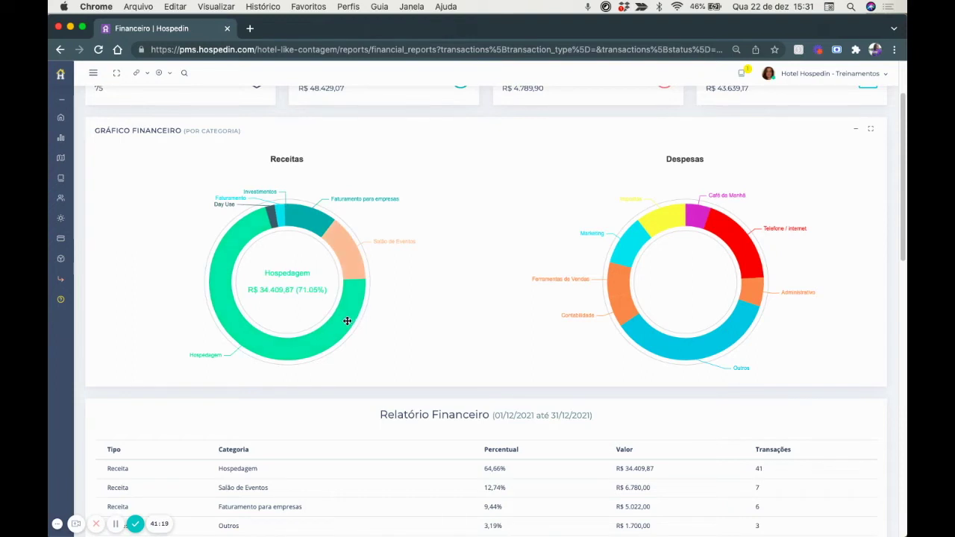
{"action": "mouse_move", "coordinate": [272, 215]}
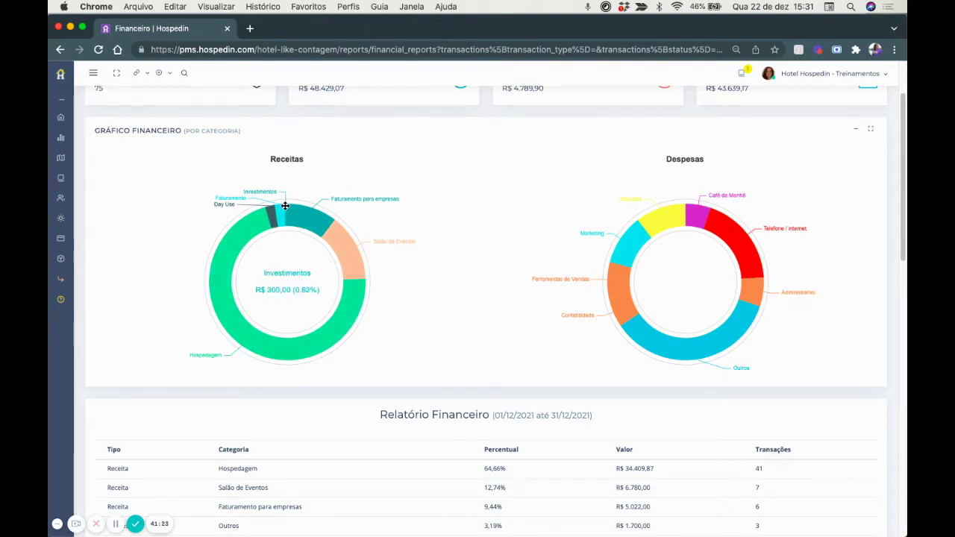
{"action": "scroll", "coordinate": [351, 288], "scroll_direction": "down", "scroll_amount": 2}
{"action": "scroll", "coordinate": [351, 288], "scroll_direction": "up", "scroll_amount": 5}
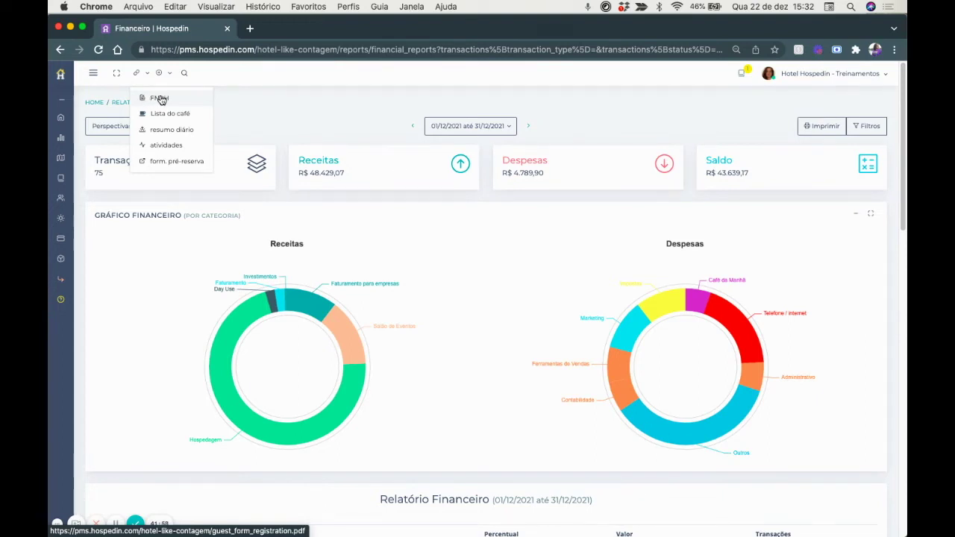
Preview and close the blank FNRH form, then open the Lista do café breakfast list.
{"action": "left_click", "coordinate": [160, 98]}
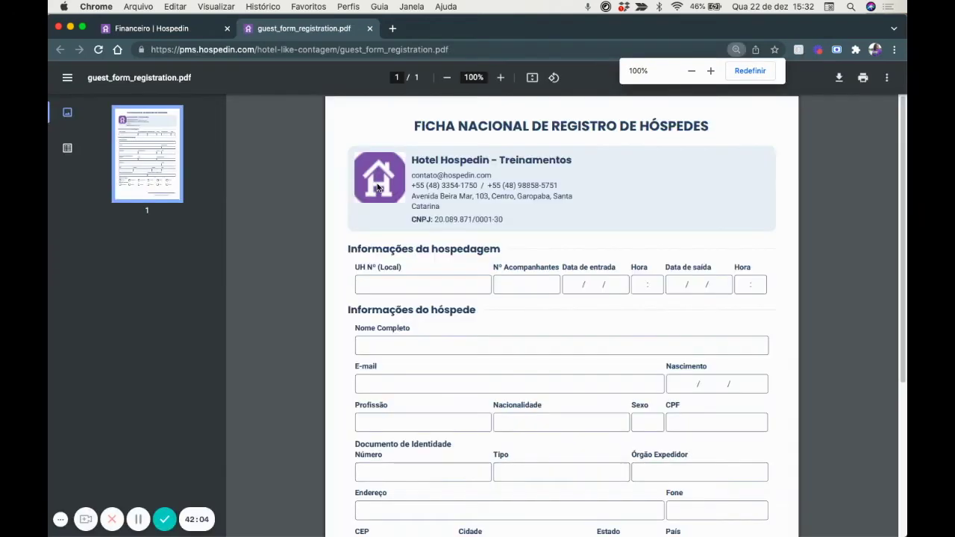
{"action": "left_click", "coordinate": [369, 28]}
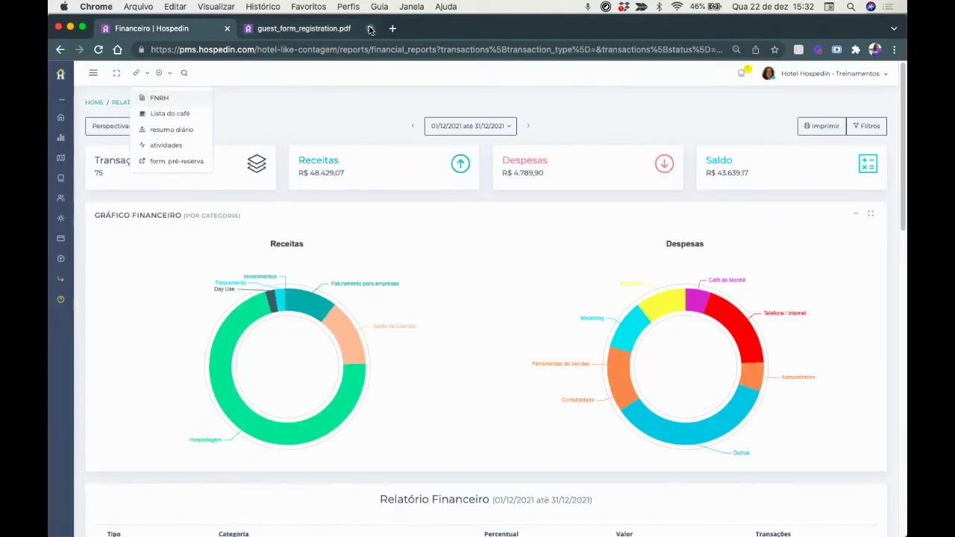
{"action": "left_click", "coordinate": [144, 75]}
{"action": "left_click", "coordinate": [153, 113]}
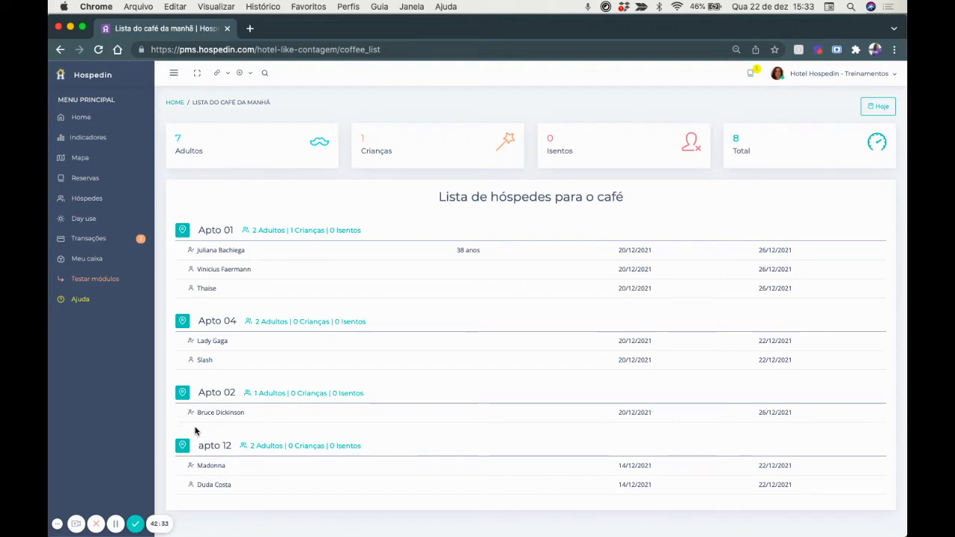
{"action": "left_click", "coordinate": [226, 73]}
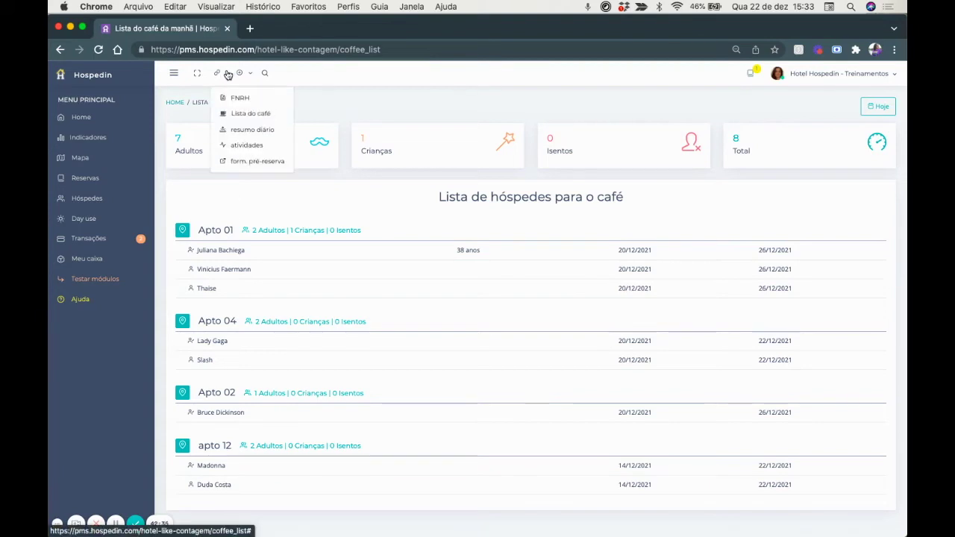
Review the 22/12 daily summary's arrivals, departures, reservations and payments, then open Atividades.
{"action": "left_click", "coordinate": [241, 132]}
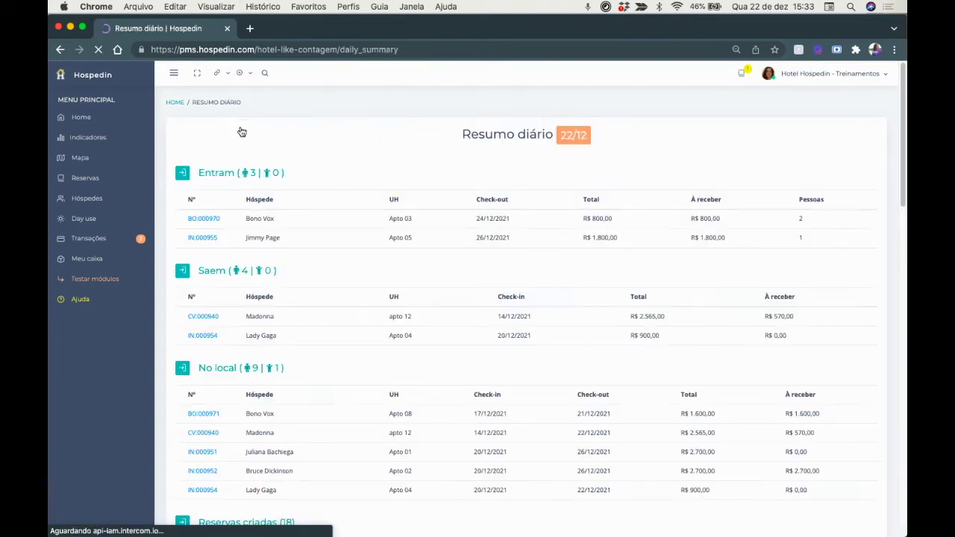
{"action": "scroll", "coordinate": [339, 247], "scroll_direction": "down", "scroll_amount": 1}
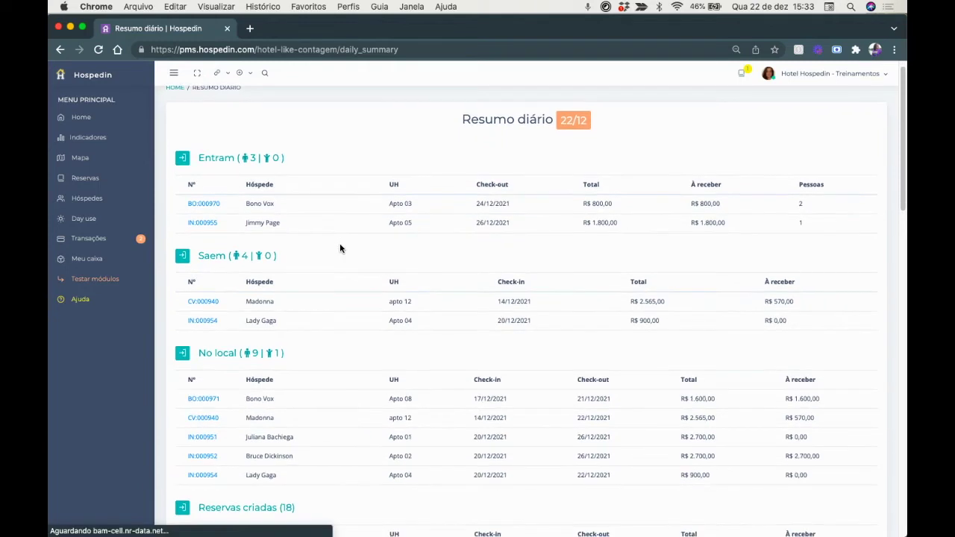
{"action": "scroll", "coordinate": [339, 248], "scroll_direction": "down", "scroll_amount": 1}
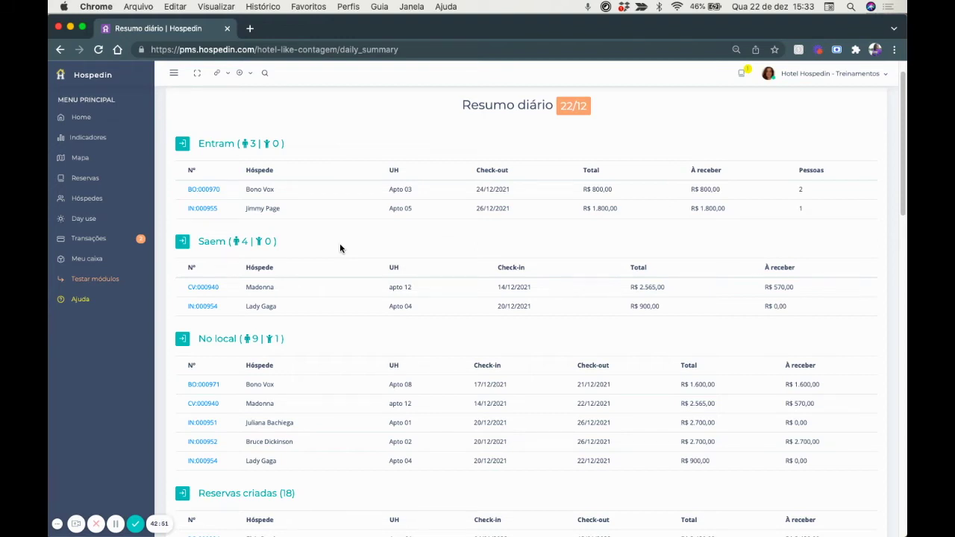
{"action": "scroll", "coordinate": [367, 274], "scroll_direction": "down", "scroll_amount": 1}
{"action": "scroll", "coordinate": [367, 271], "scroll_direction": "down", "scroll_amount": 1}
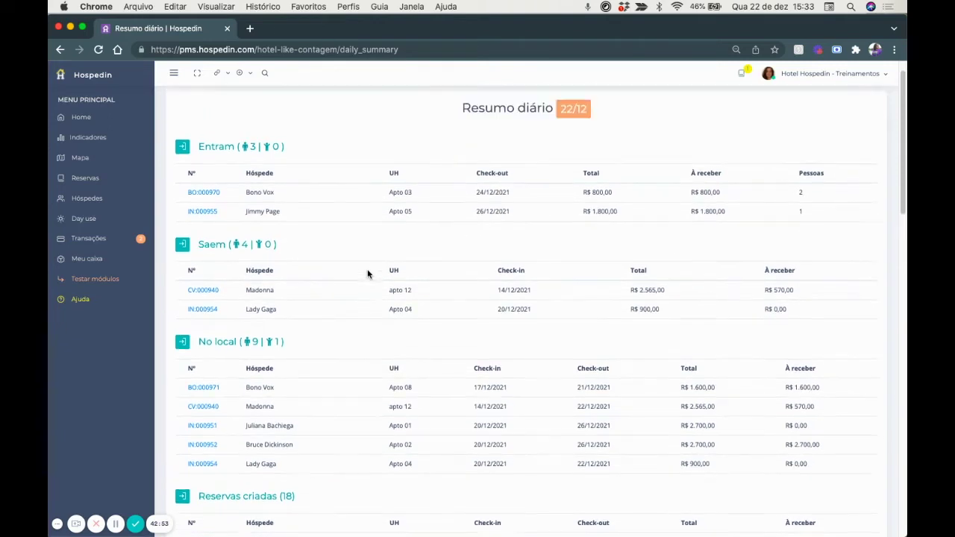
{"action": "scroll", "coordinate": [367, 271], "scroll_direction": "up", "scroll_amount": 2}
{"action": "scroll", "coordinate": [368, 274], "scroll_direction": "down", "scroll_amount": 1}
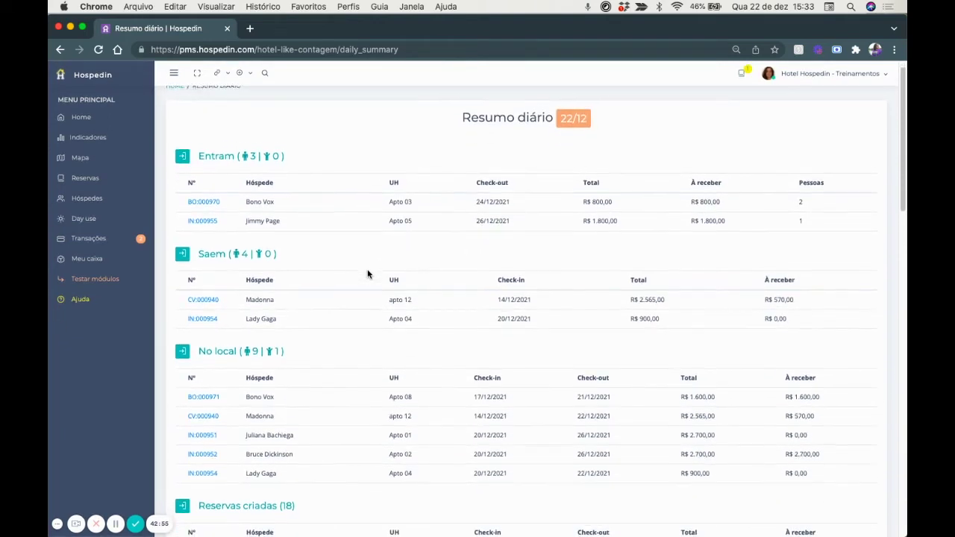
{"action": "scroll", "coordinate": [368, 273], "scroll_direction": "down", "scroll_amount": 3}
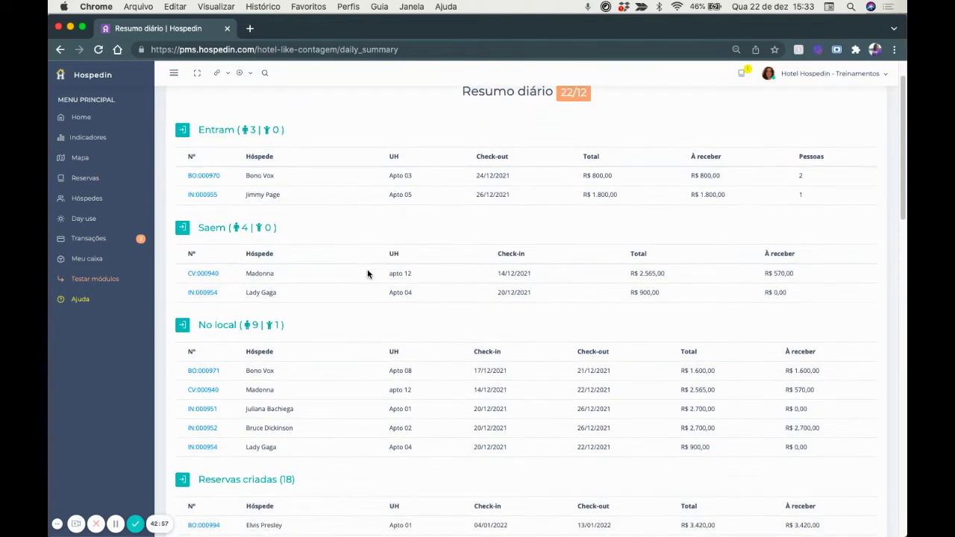
{"action": "scroll", "coordinate": [367, 274], "scroll_direction": "down", "scroll_amount": 12}
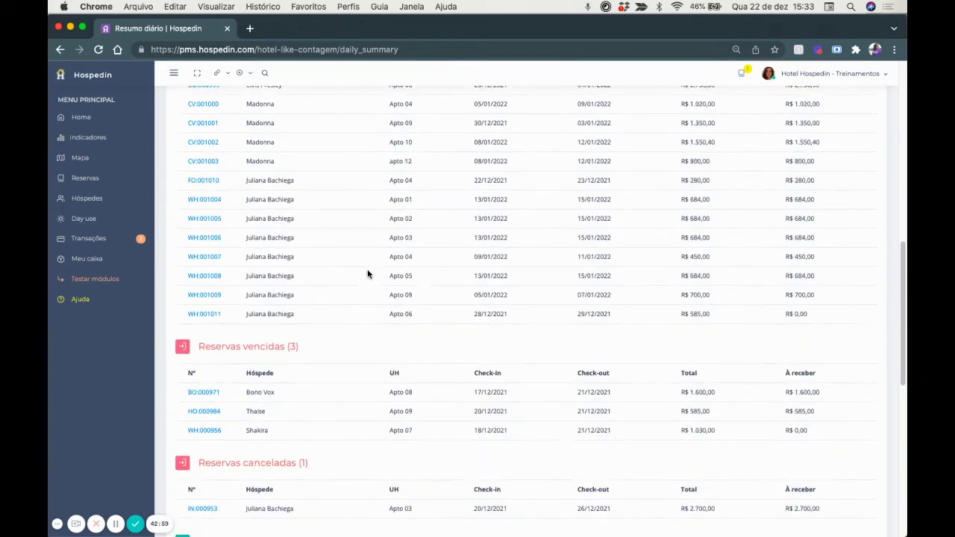
{"action": "scroll", "coordinate": [367, 268], "scroll_direction": "up", "scroll_amount": 17}
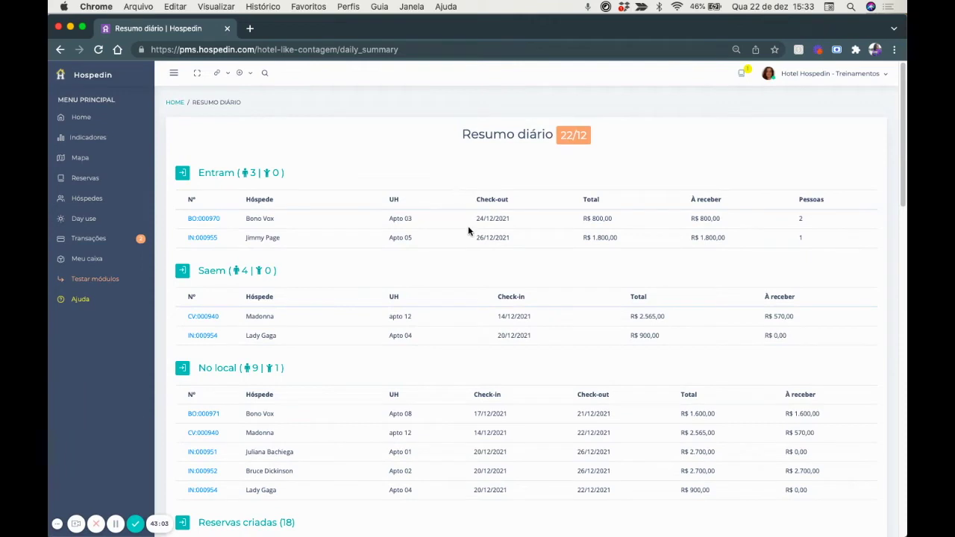
{"action": "scroll", "coordinate": [468, 230], "scroll_direction": "down", "scroll_amount": 4}
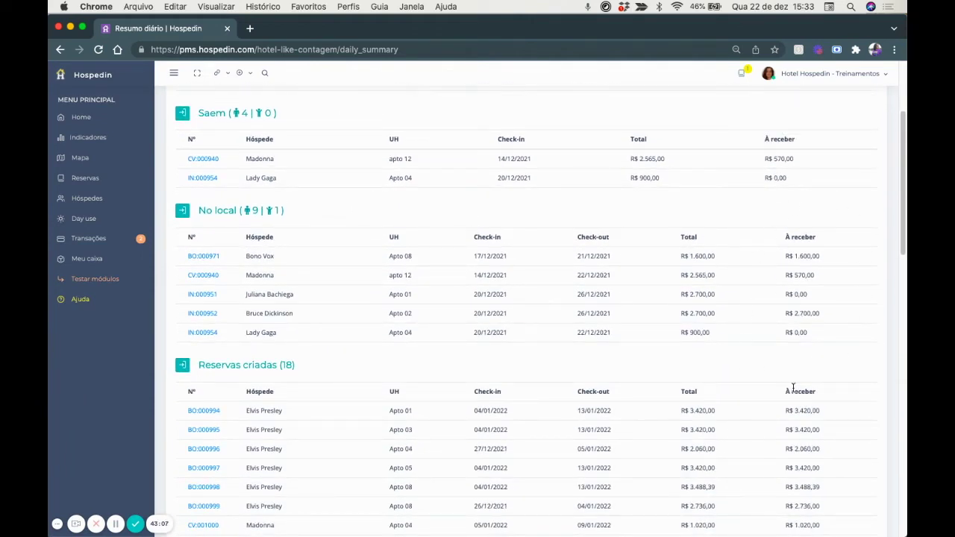
{"action": "scroll", "coordinate": [744, 298], "scroll_direction": "down", "scroll_amount": 4}
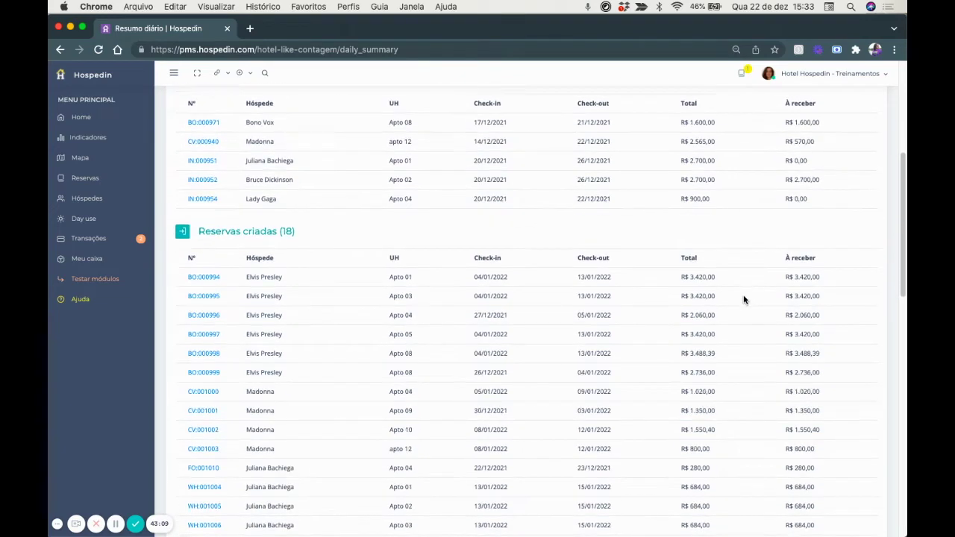
{"action": "scroll", "coordinate": [327, 351], "scroll_direction": "down", "scroll_amount": 13}
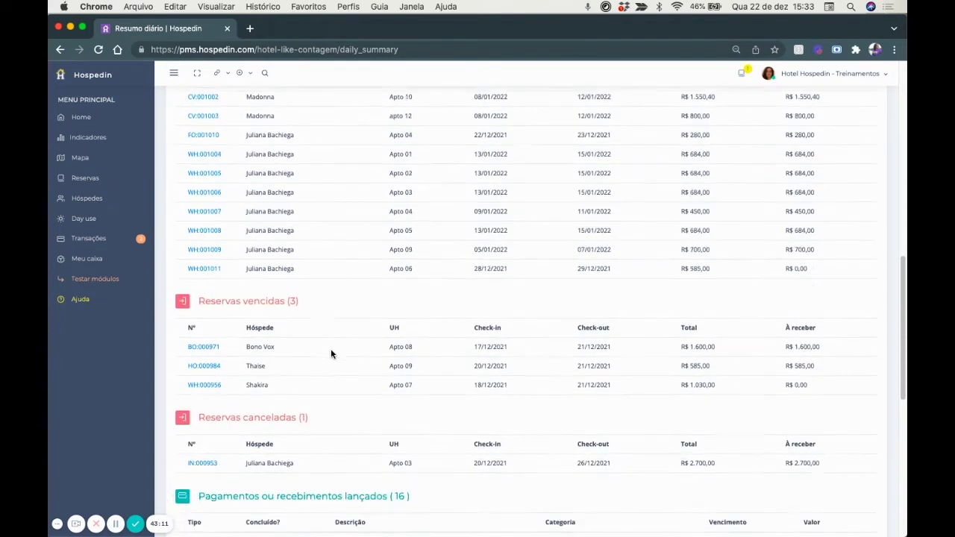
{"action": "scroll", "coordinate": [331, 348], "scroll_direction": "down", "scroll_amount": 3}
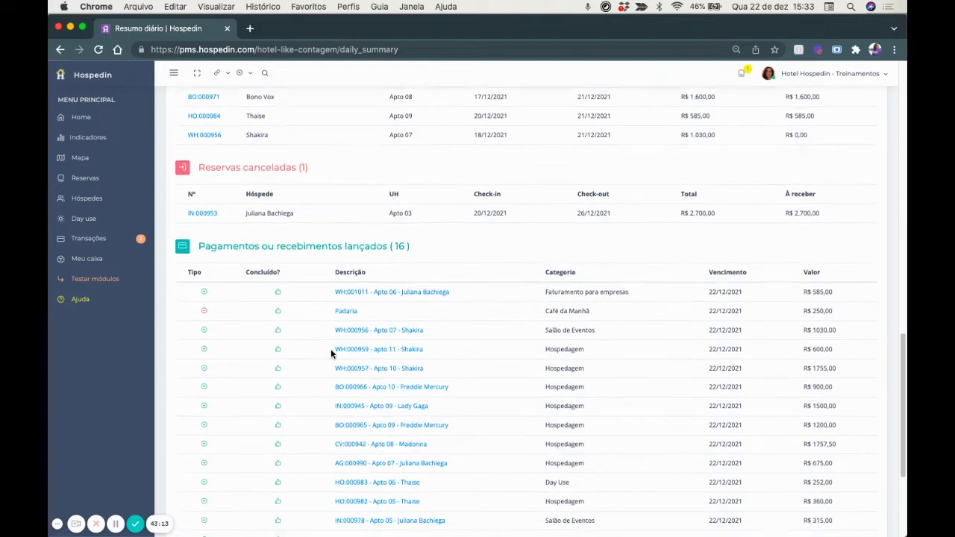
{"action": "scroll", "coordinate": [330, 348], "scroll_direction": "down", "scroll_amount": 2}
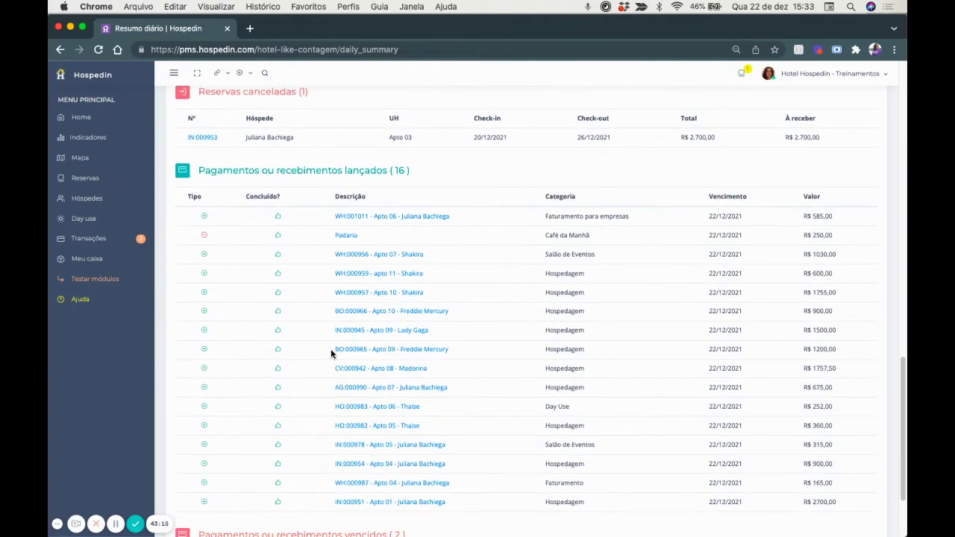
{"action": "scroll", "coordinate": [331, 353], "scroll_direction": "down", "scroll_amount": 4}
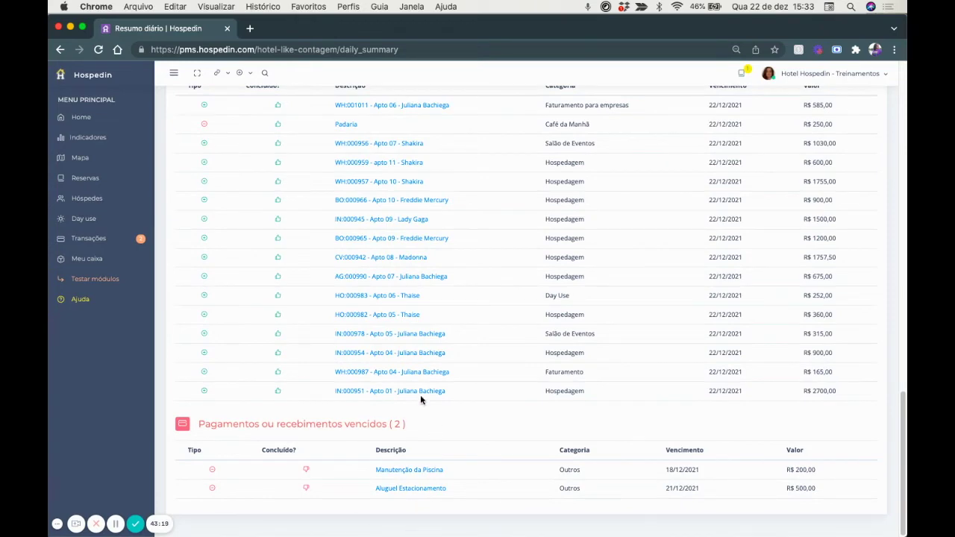
{"action": "left_click", "coordinate": [217, 72]}
{"action": "left_click", "coordinate": [243, 146]}
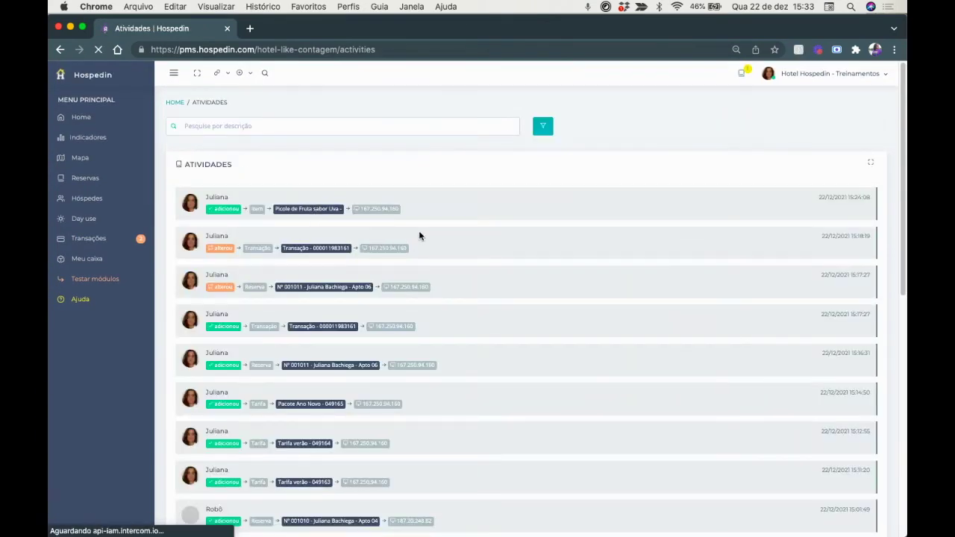
Scroll the Atividades log and open its filters to check the action choices.
{"action": "scroll", "coordinate": [420, 235], "scroll_direction": "down", "scroll_amount": 2}
{"action": "scroll", "coordinate": [419, 236], "scroll_direction": "down", "scroll_amount": 3}
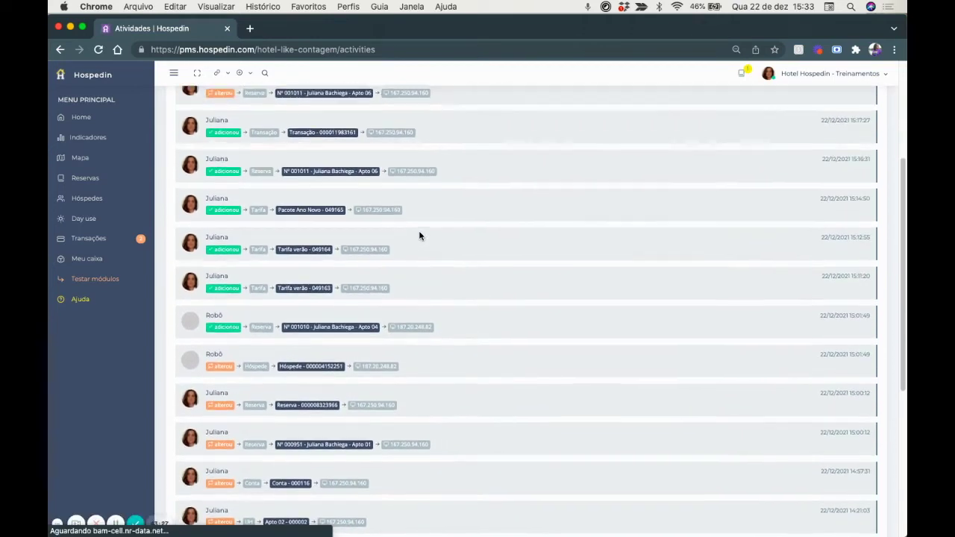
{"action": "scroll", "coordinate": [419, 236], "scroll_direction": "up", "scroll_amount": 5}
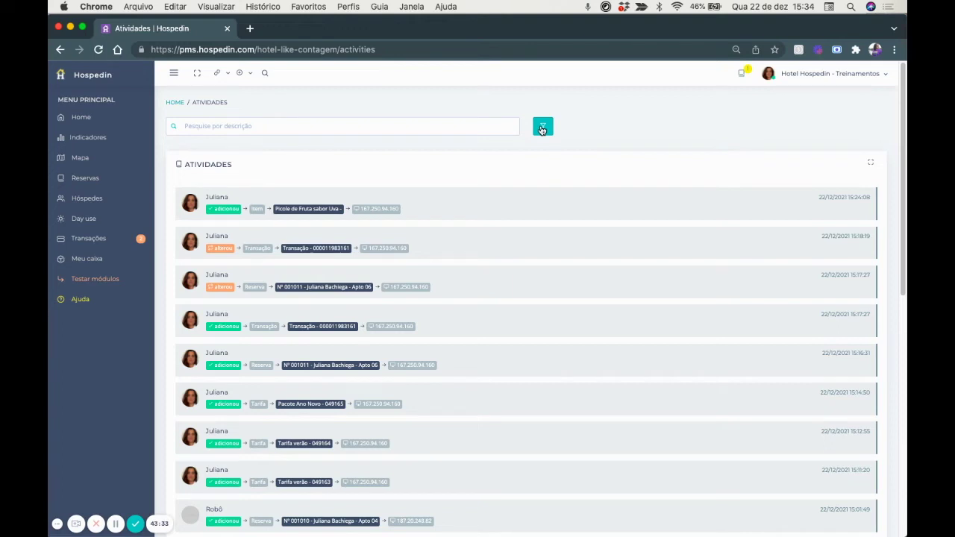
{"action": "left_click", "coordinate": [543, 128]}
{"action": "left_click", "coordinate": [468, 130]}
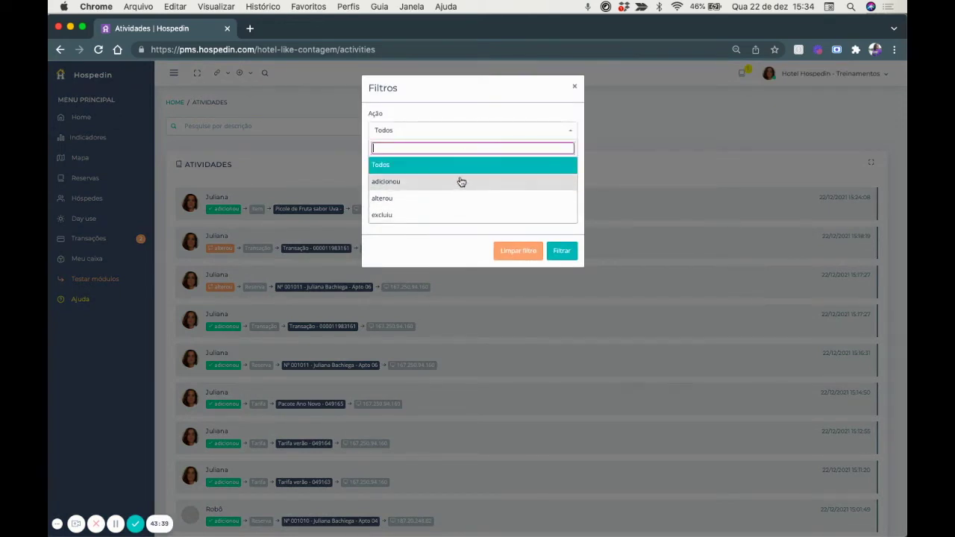
{"action": "left_click", "coordinate": [492, 107]}
Check the area and editor filter choices, closing the filters without applying any.
{"action": "left_click", "coordinate": [469, 171]}
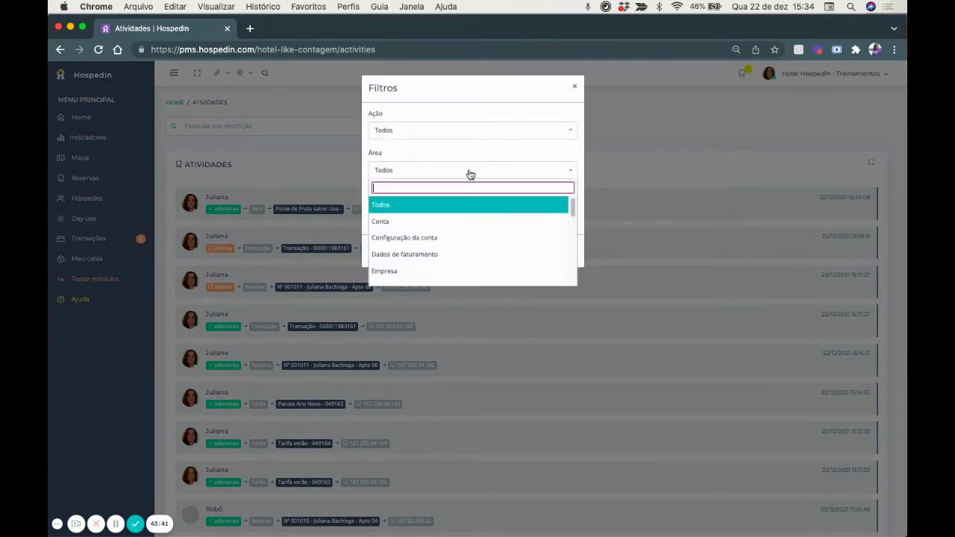
{"action": "scroll", "coordinate": [474, 259], "scroll_direction": "down", "scroll_amount": 3}
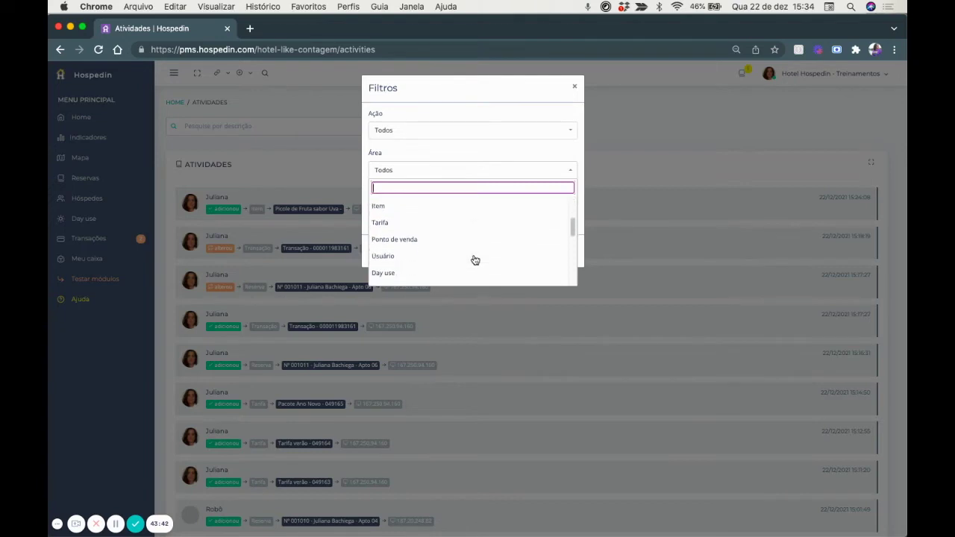
{"action": "left_click", "coordinate": [449, 94]}
{"action": "left_click", "coordinate": [427, 212]}
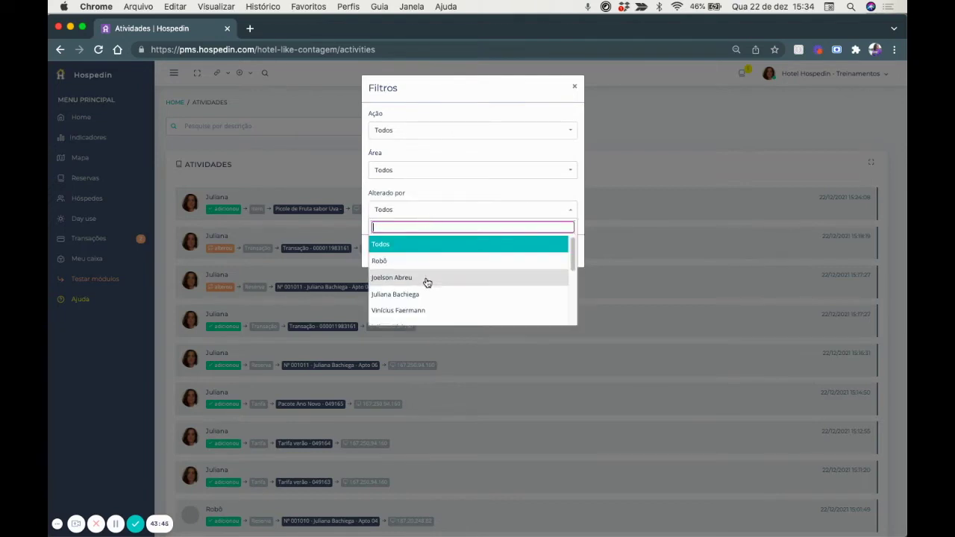
{"action": "scroll", "coordinate": [427, 283], "scroll_direction": "down", "scroll_amount": 3}
{"action": "scroll", "coordinate": [427, 282], "scroll_direction": "down", "scroll_amount": 2}
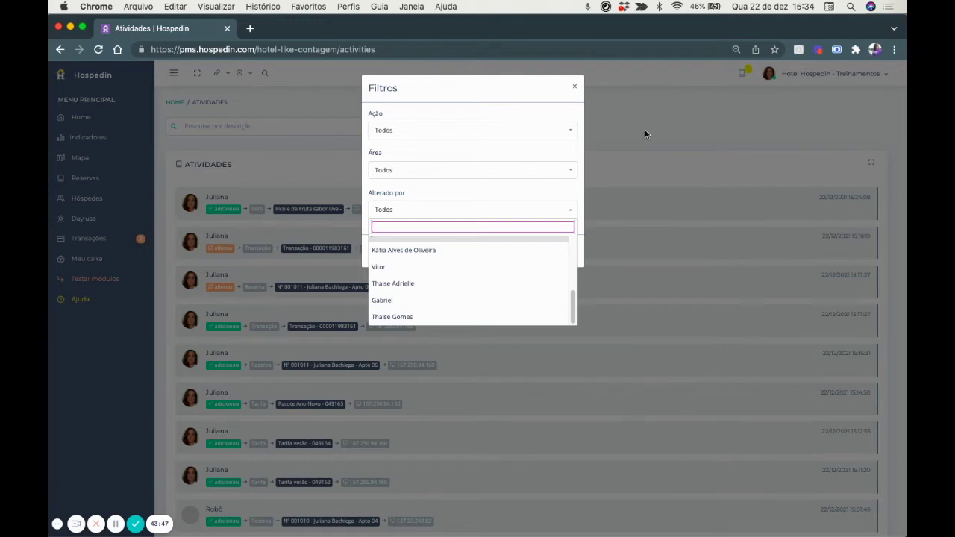
{"action": "left_click", "coordinate": [645, 134]}
{"action": "scroll", "coordinate": [461, 331], "scroll_direction": "down", "scroll_amount": 2}
{"action": "scroll", "coordinate": [460, 331], "scroll_direction": "up", "scroll_amount": 2}
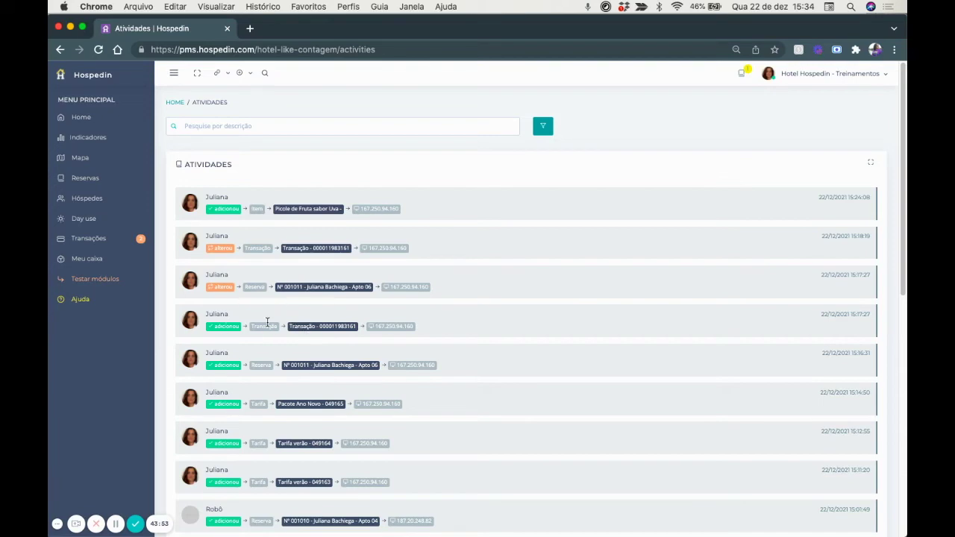
Scroll the activity log and show the '+' quick-create menu for reserva, hóspede and empresa.
{"action": "scroll", "coordinate": [332, 306], "scroll_direction": "down", "scroll_amount": 5}
{"action": "scroll", "coordinate": [332, 310], "scroll_direction": "down", "scroll_amount": 3}
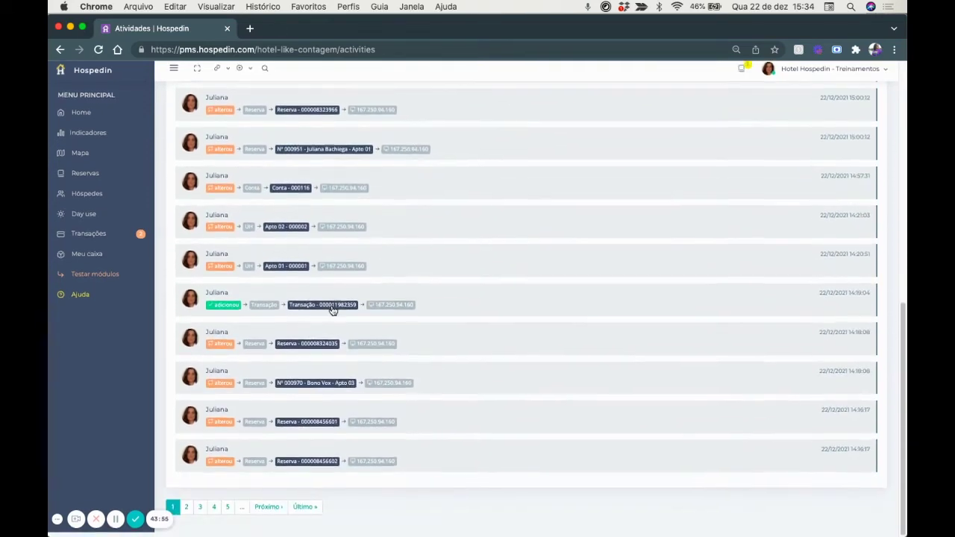
{"action": "scroll", "coordinate": [332, 310], "scroll_direction": "up", "scroll_amount": 10}
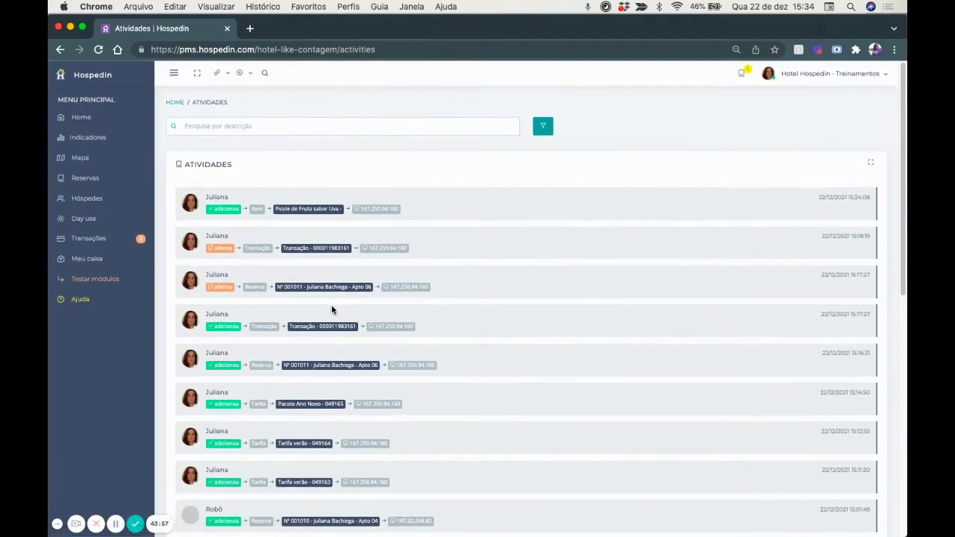
{"action": "left_click", "coordinate": [250, 78]}
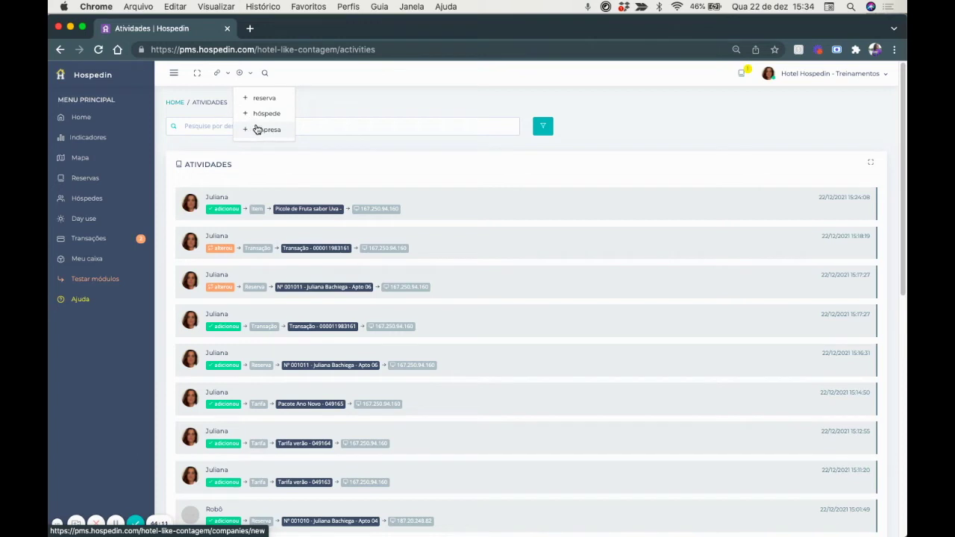
Search for the guest's first name to list their 14 matching reservations.
{"action": "left_click", "coordinate": [266, 75]}
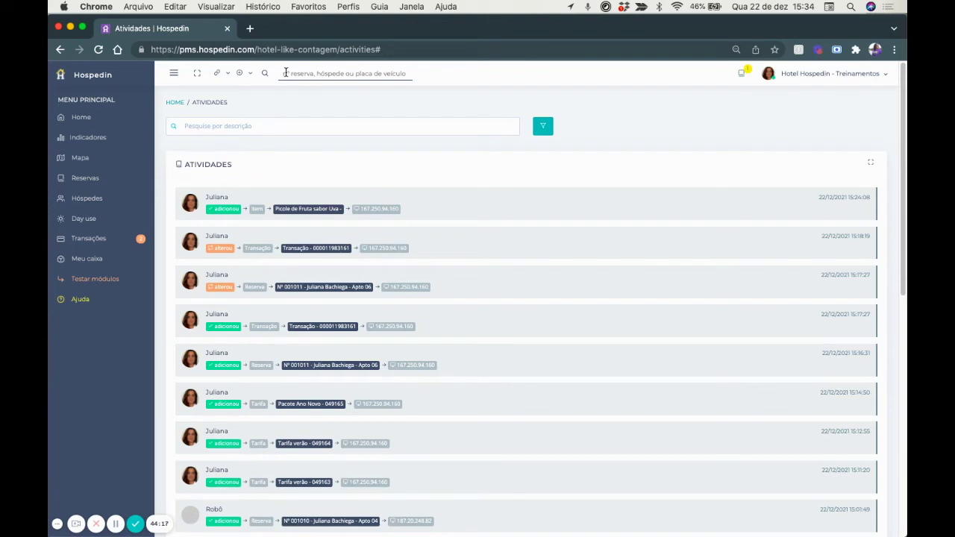
{"action": "left_click", "coordinate": [285, 73]}
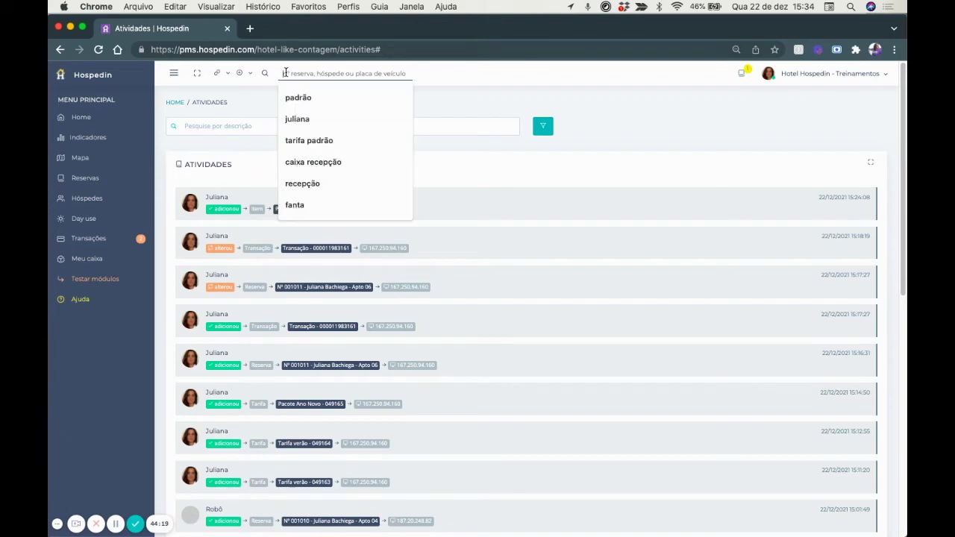
{"action": "type", "text": "juliana"}
{"action": "key", "text": "Return"}
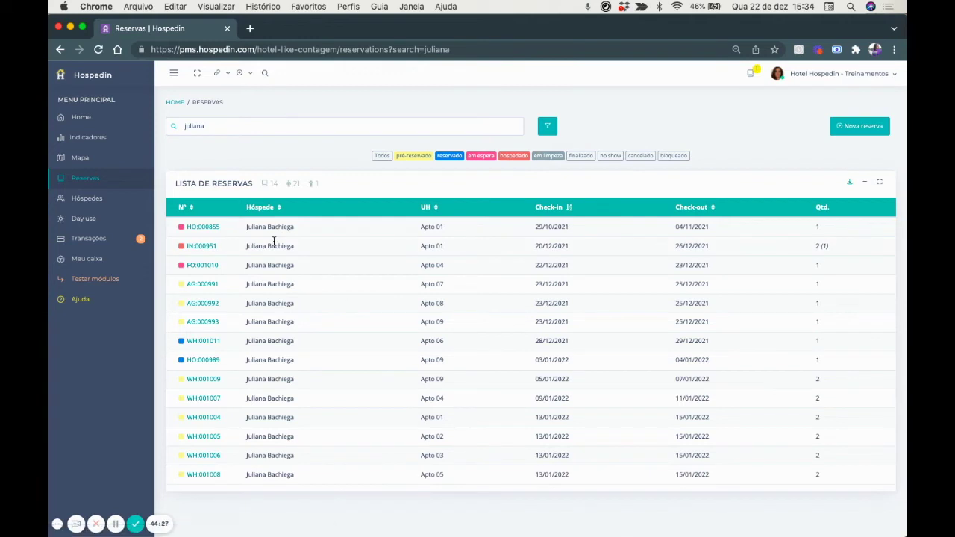
Go back to the Home grid of 12 apartments: 2 available, 4 occupied, 1 cleaning, 1 blocked.
{"action": "left_click", "coordinate": [265, 73]}
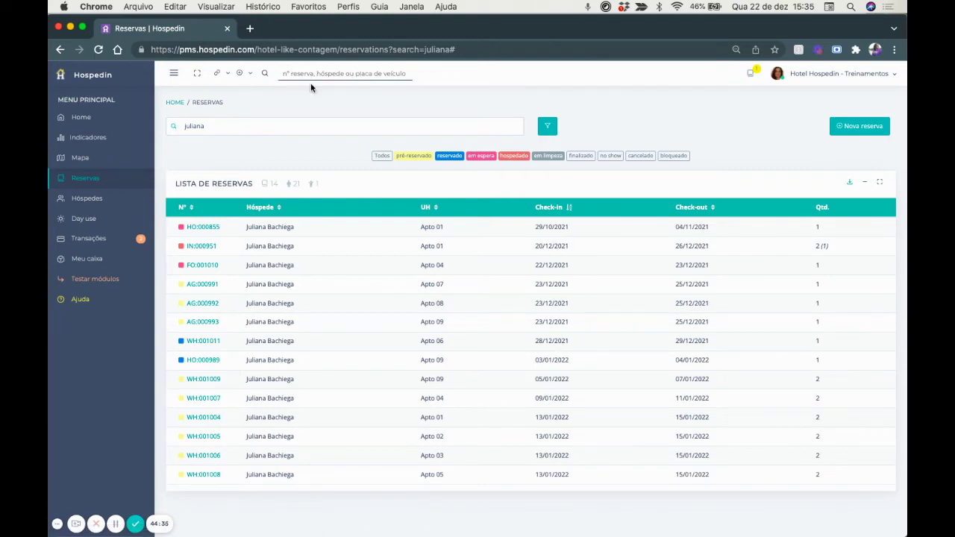
{"action": "left_click", "coordinate": [86, 119]}
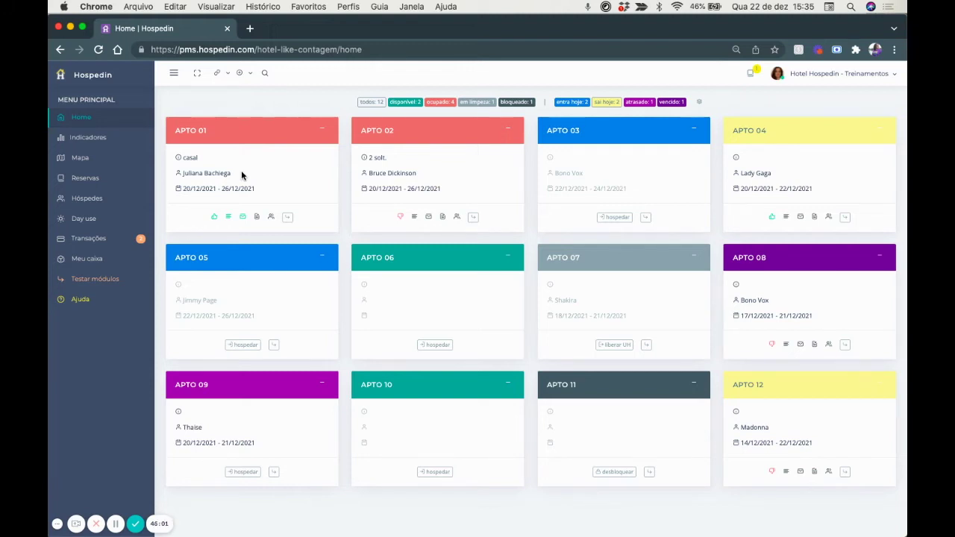
{"action": "left_click", "coordinate": [398, 104]}
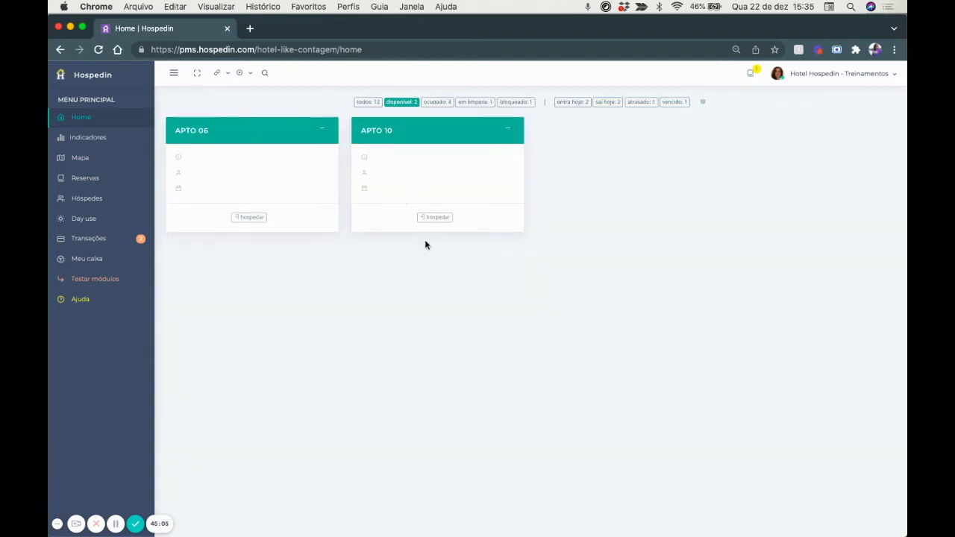
{"action": "left_click", "coordinate": [472, 103]}
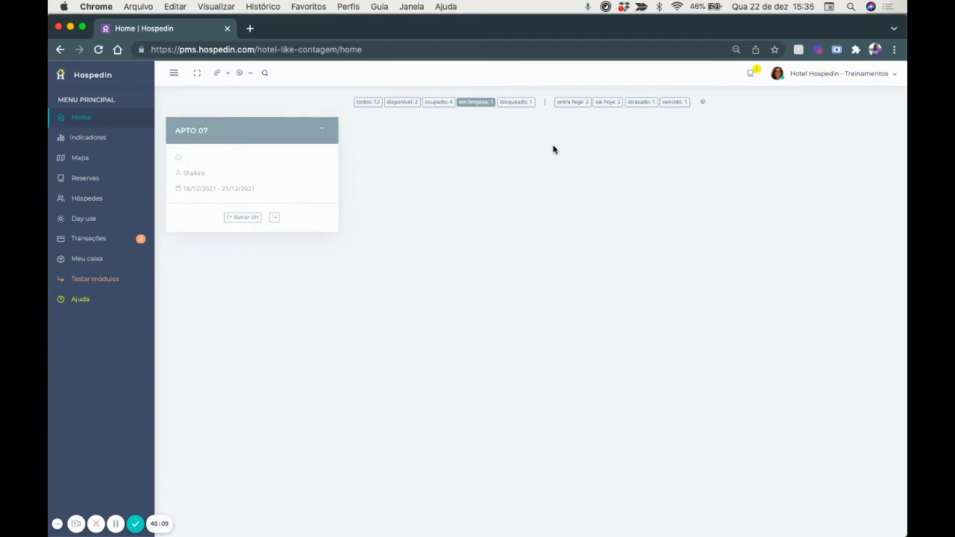
{"action": "left_click", "coordinate": [566, 104]}
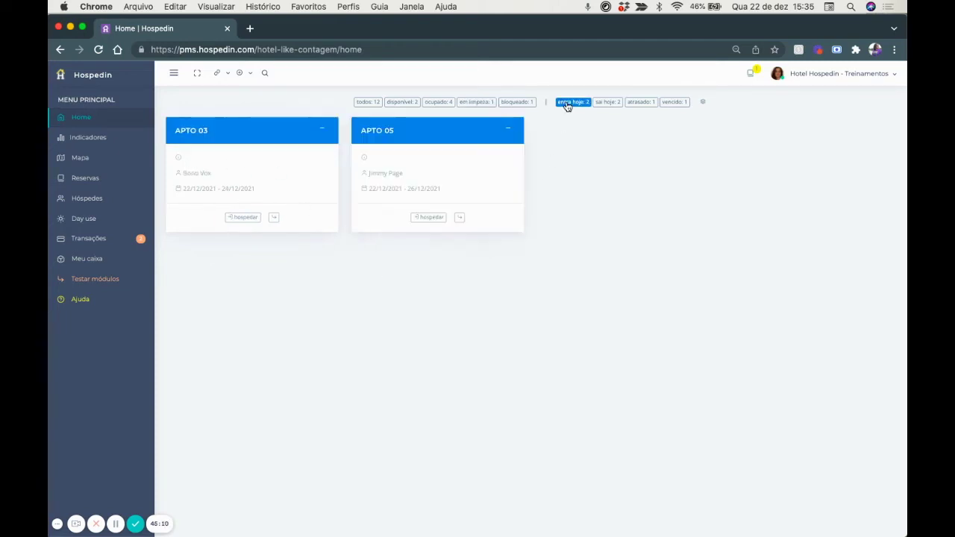
{"action": "left_click", "coordinate": [604, 104]}
{"action": "left_click", "coordinate": [364, 103]}
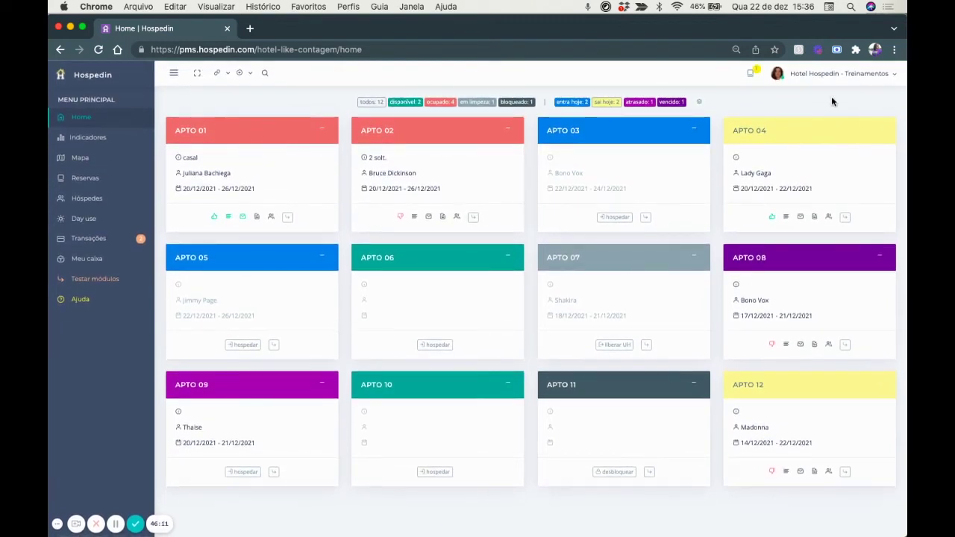
Collapse and re-expand the apartment cards, then view the Indicadores occupancy and revenue dashboard.
{"action": "left_click", "coordinate": [699, 101]}
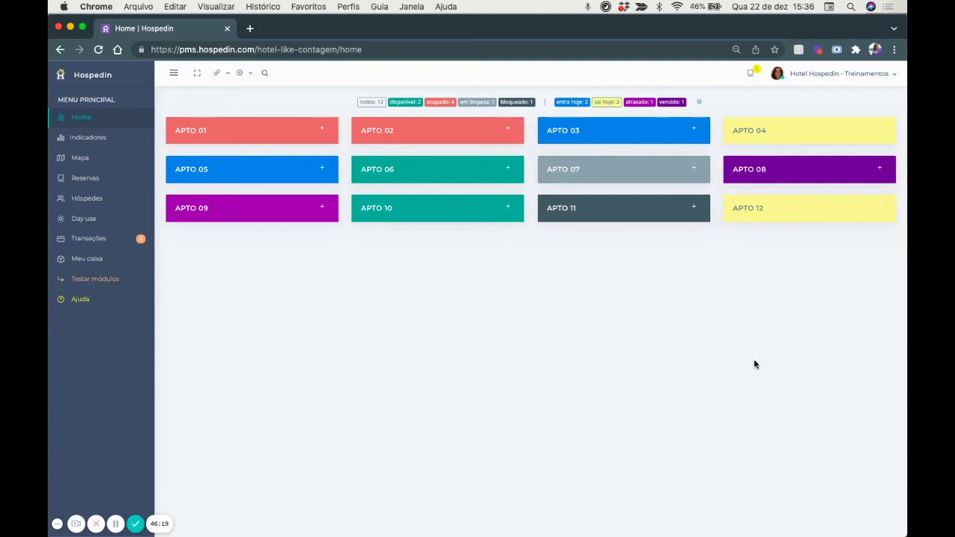
{"action": "left_click", "coordinate": [699, 102]}
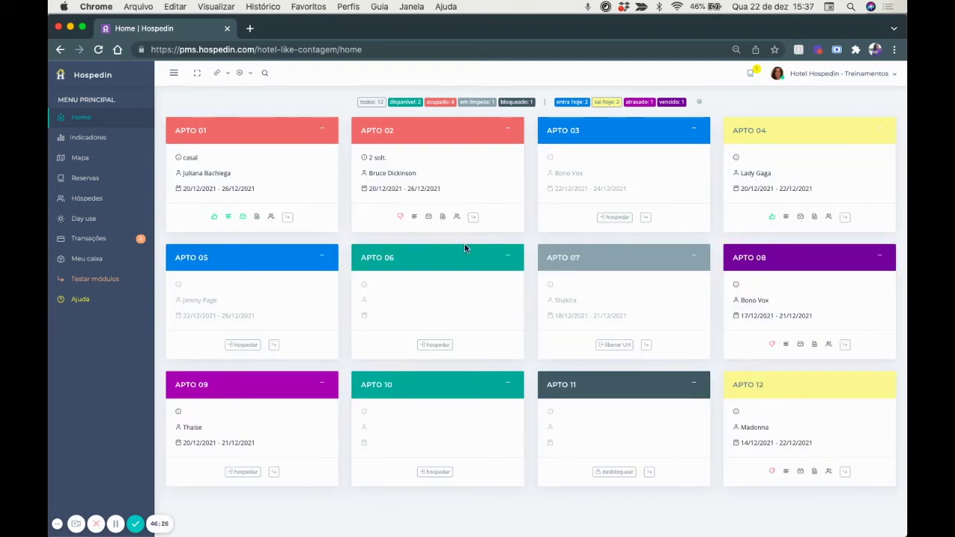
{"action": "left_click", "coordinate": [189, 134]}
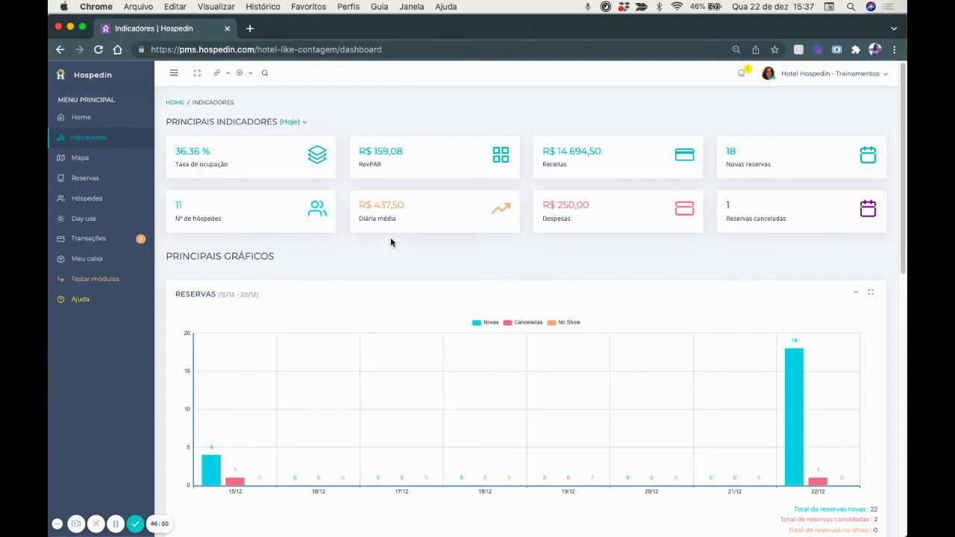
{"action": "left_click", "coordinate": [298, 126]}
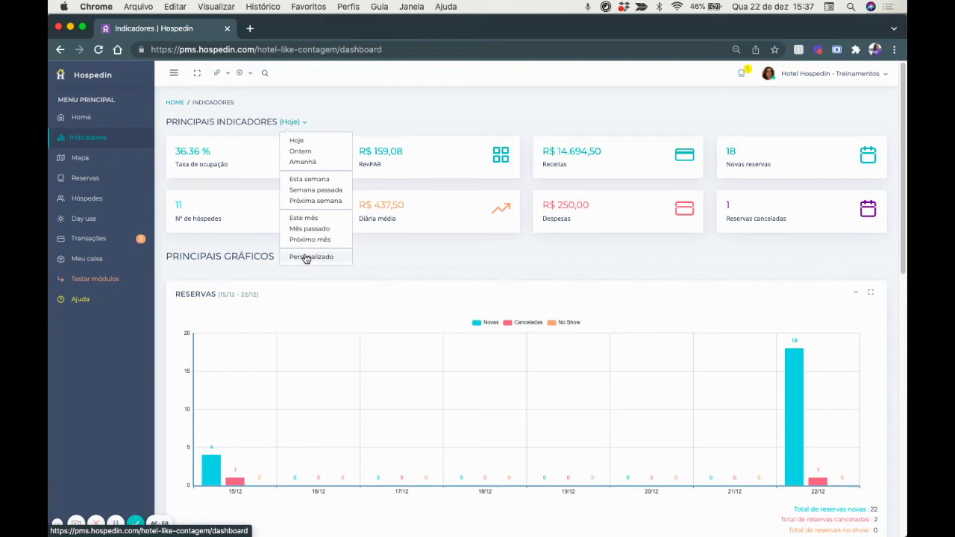
{"action": "left_click", "coordinate": [444, 259]}
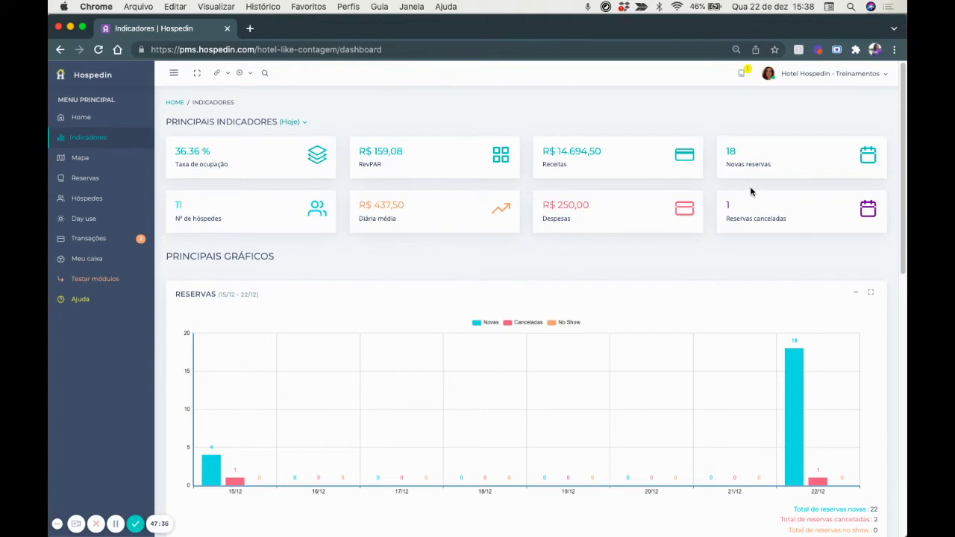
Scroll through the Reservas, Ocupação and Transações charts on the Indicadores page.
{"action": "scroll", "coordinate": [733, 228], "scroll_direction": "down", "scroll_amount": 2}
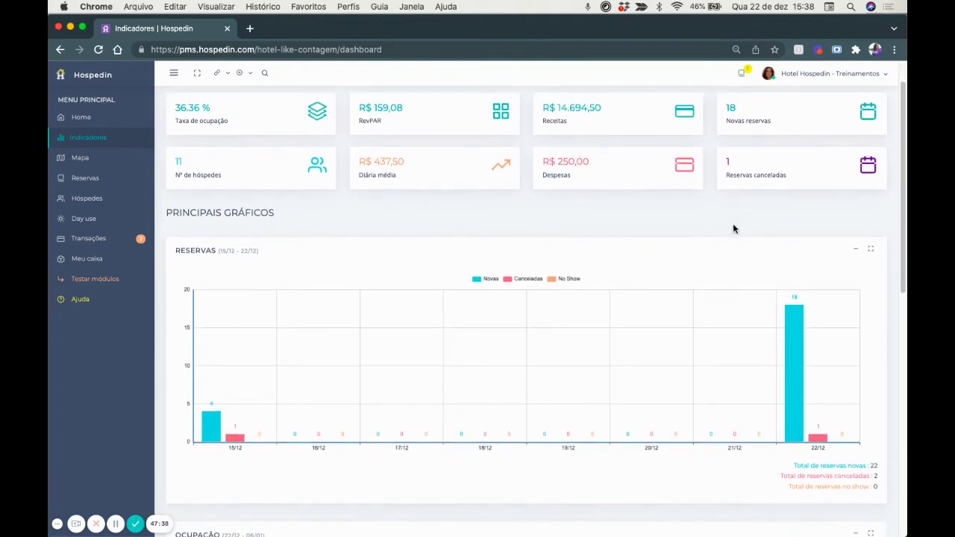
{"action": "scroll", "coordinate": [733, 228], "scroll_direction": "down", "scroll_amount": 2}
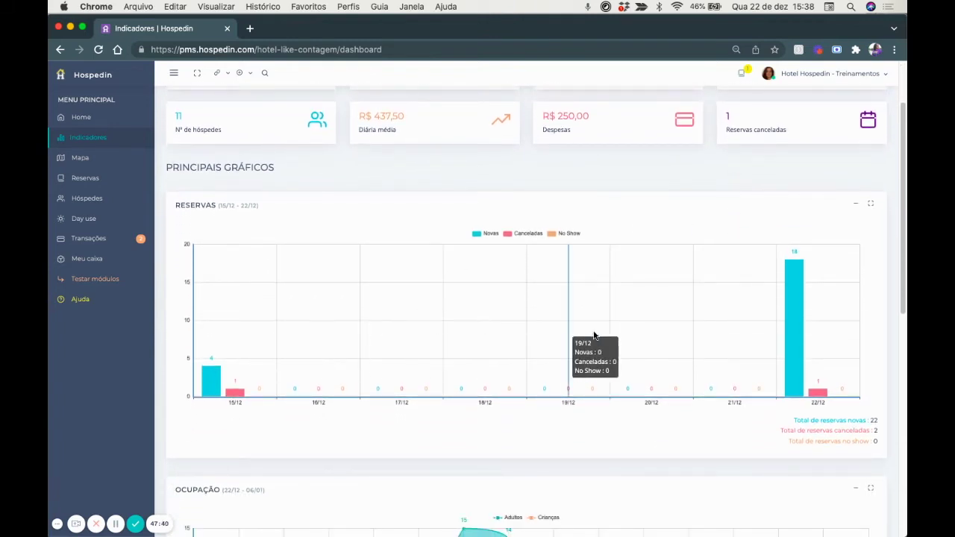
{"action": "scroll", "coordinate": [595, 336], "scroll_direction": "down", "scroll_amount": 10}
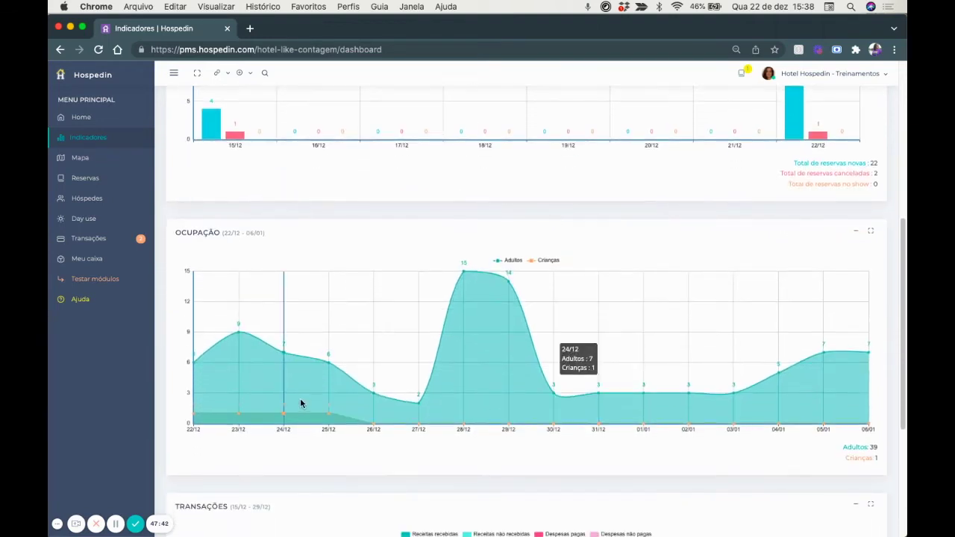
{"action": "scroll", "coordinate": [650, 373], "scroll_direction": "up", "scroll_amount": 10}
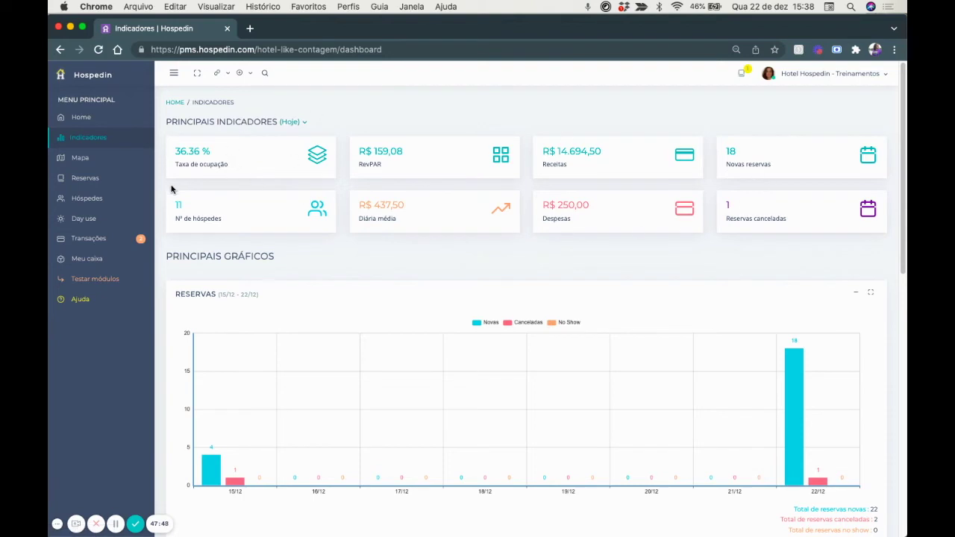
{"action": "scroll", "coordinate": [317, 331], "scroll_direction": "down", "scroll_amount": 5}
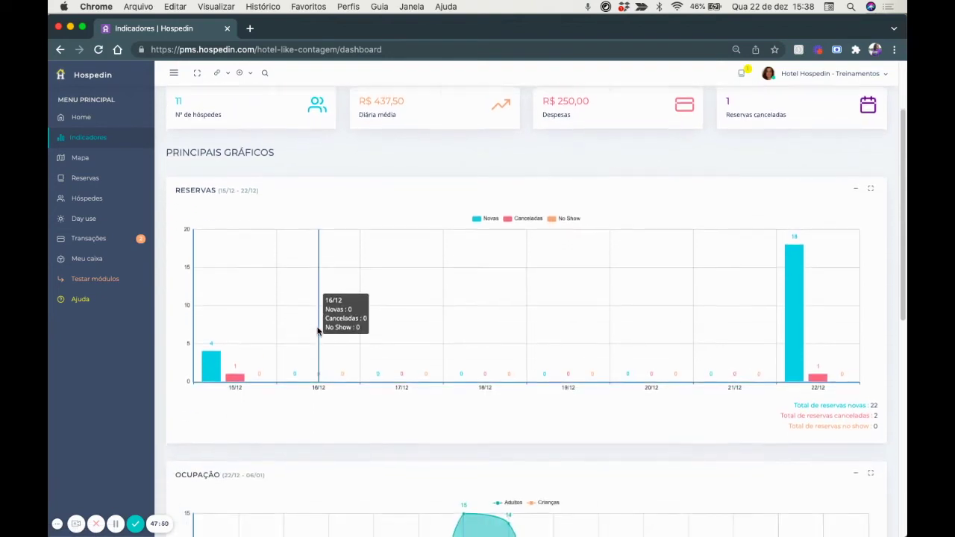
{"action": "scroll", "coordinate": [317, 332], "scroll_direction": "down", "scroll_amount": 5}
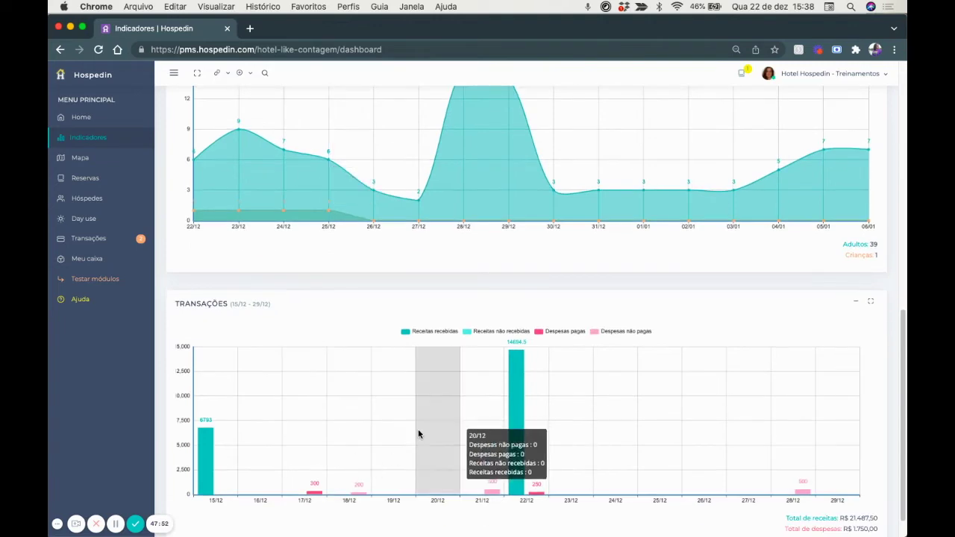
{"action": "scroll", "coordinate": [419, 434], "scroll_direction": "up", "scroll_amount": 10}
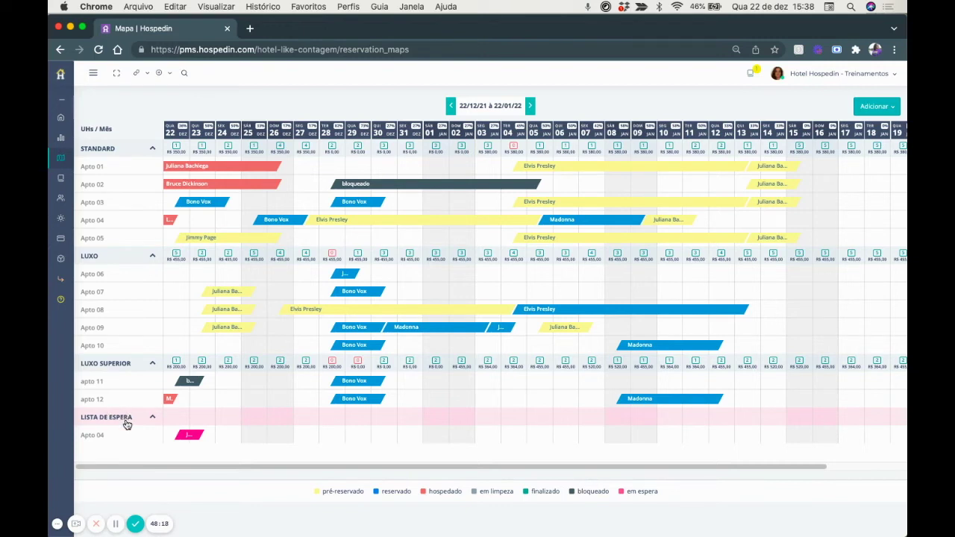
{"action": "left_click", "coordinate": [486, 106]}
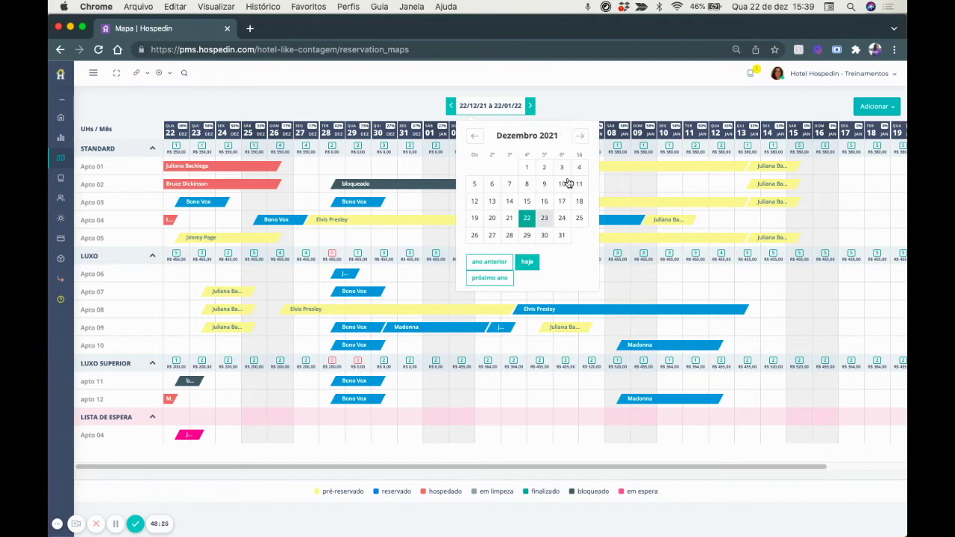
{"action": "left_click", "coordinate": [366, 106]}
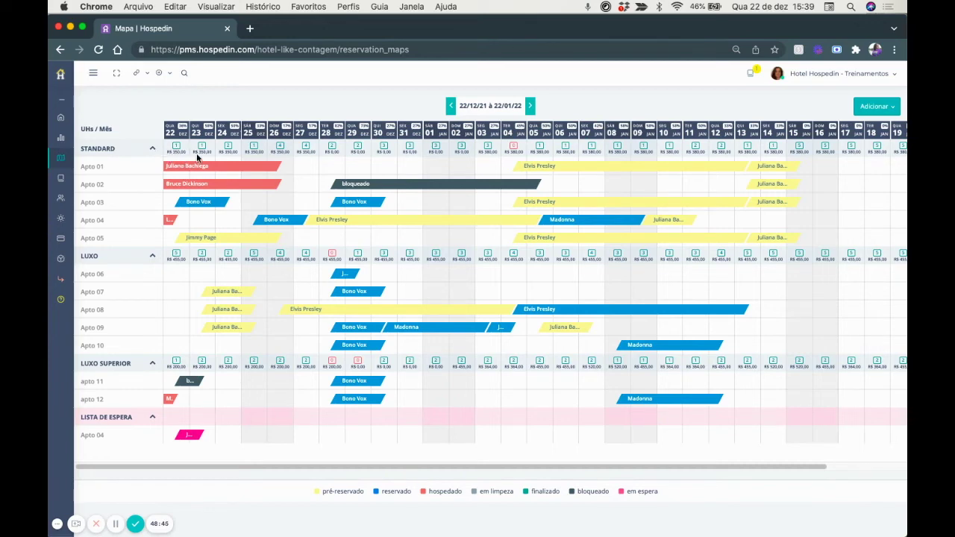
{"action": "key", "text": "super+0"}
Collapse the Standard, Luxo, Luxo Superior and waiting-list groups, then re-expand Standard and Luxo.
{"action": "left_click", "coordinate": [188, 178]}
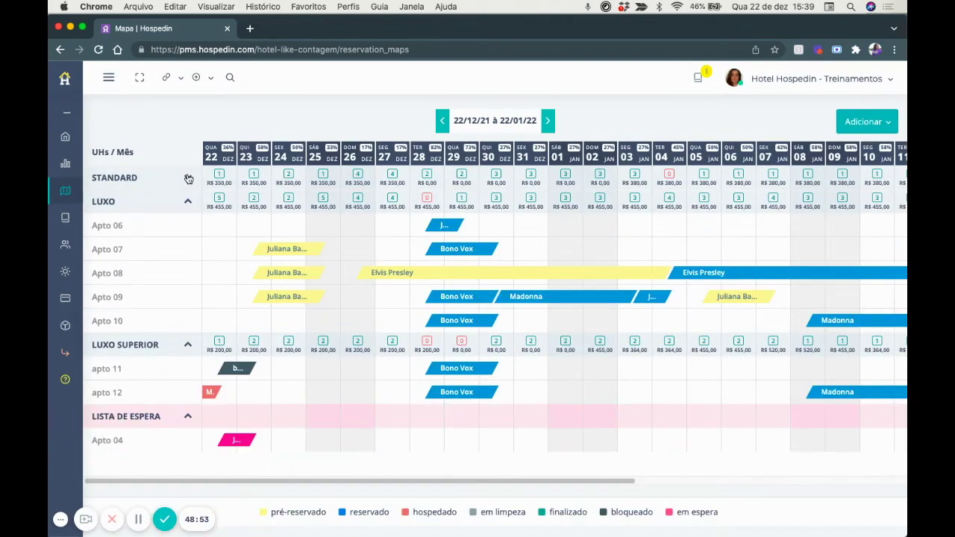
{"action": "left_click", "coordinate": [188, 203]}
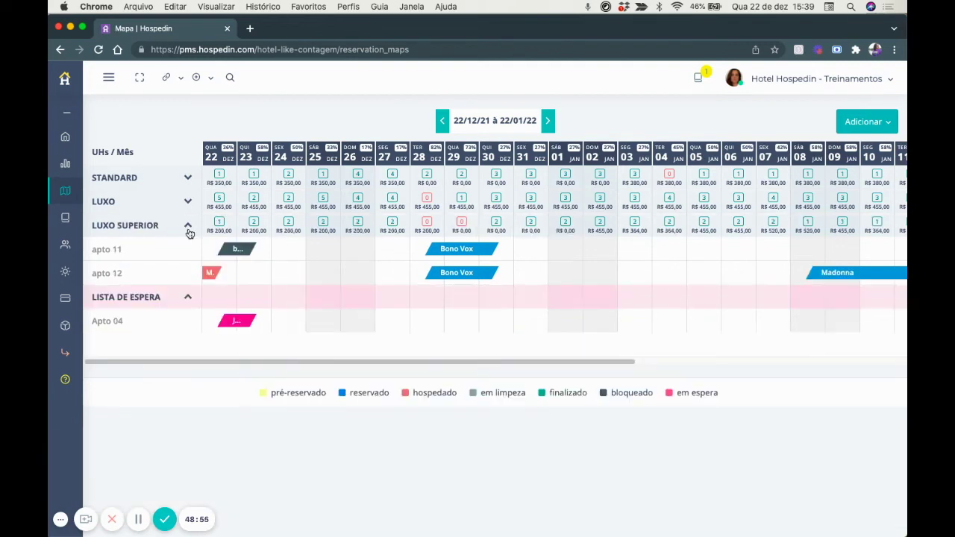
{"action": "left_click", "coordinate": [188, 227]}
{"action": "left_click", "coordinate": [188, 247]}
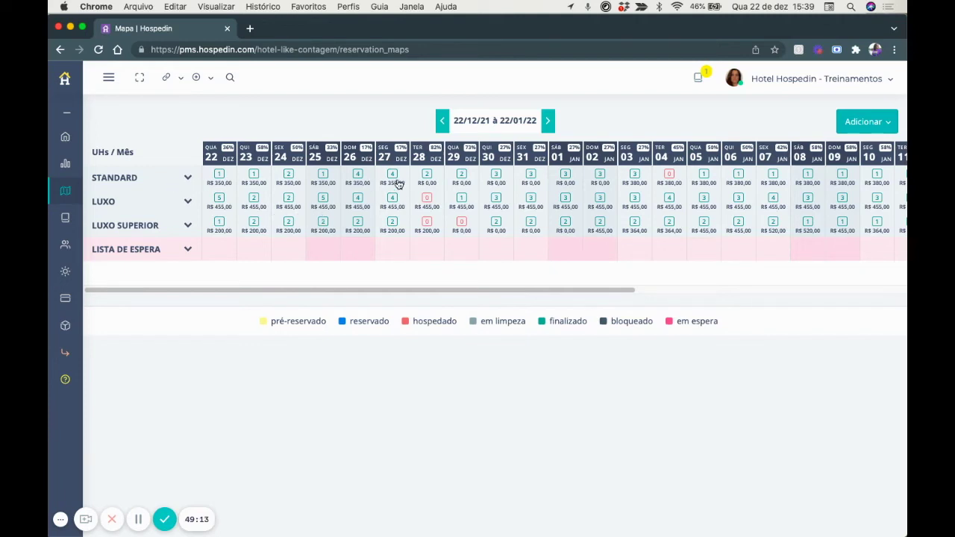
{"action": "left_click", "coordinate": [188, 181]}
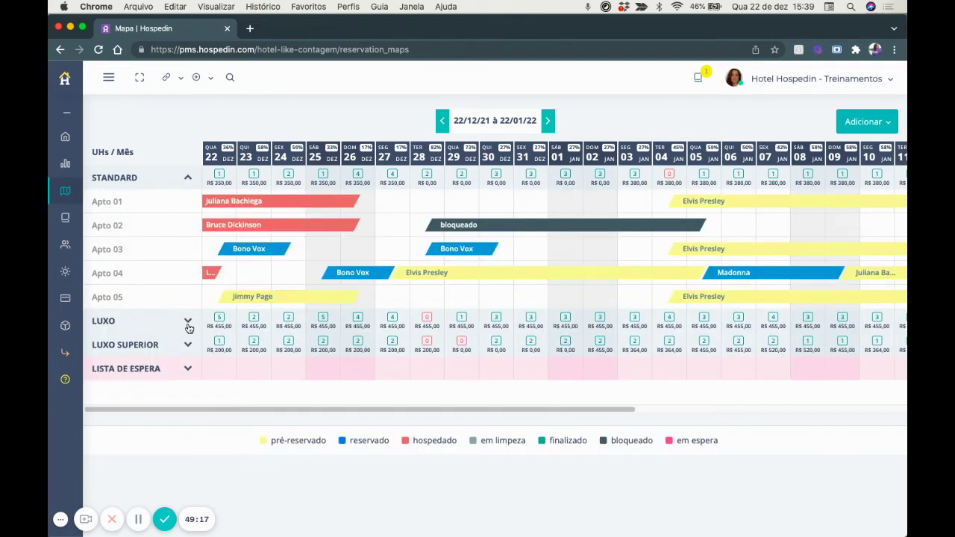
{"action": "left_click", "coordinate": [187, 321]}
{"action": "scroll", "coordinate": [516, 303], "scroll_direction": "down", "scroll_amount": 1}
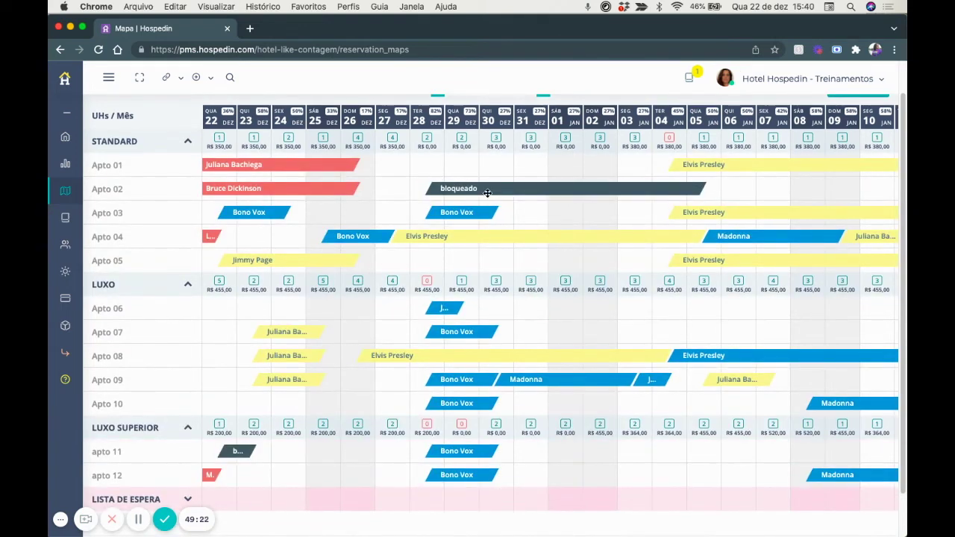
Move the Apto 03 booking onto Apto 05 for 28–30 December and save the update.
{"action": "left_click_drag", "start_coordinate": [433, 213], "coordinate": [433, 259]}
{"action": "scroll", "coordinate": [452, 194], "scroll_direction": "down", "scroll_amount": 1}
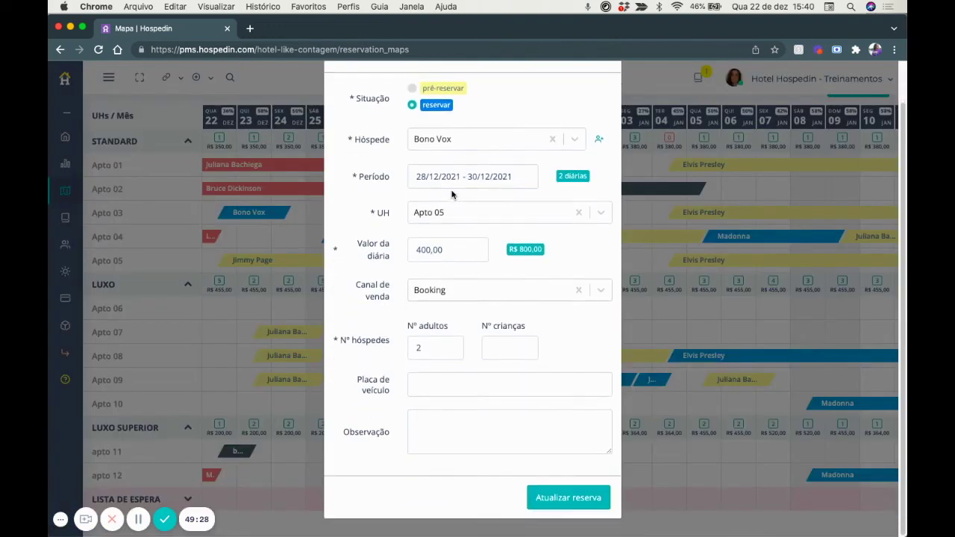
{"action": "left_click", "coordinate": [577, 503]}
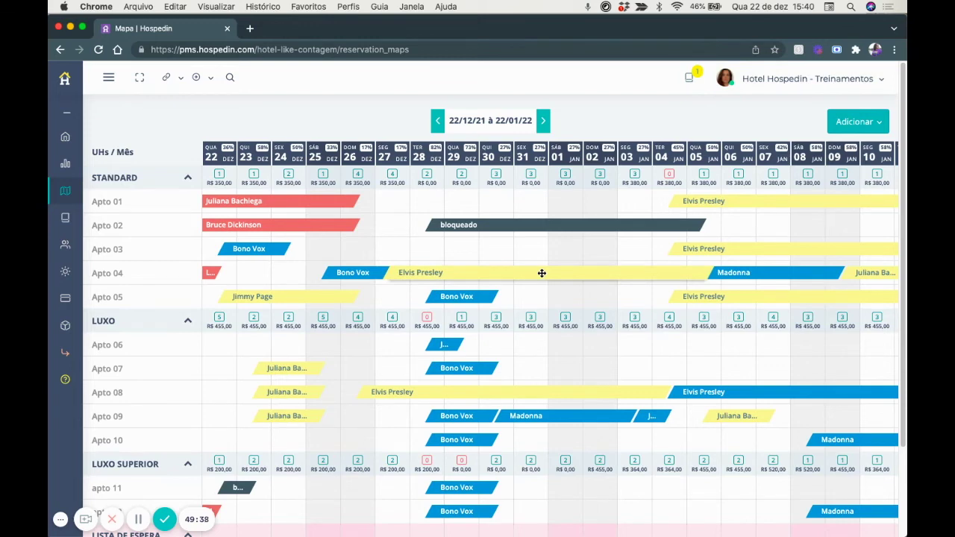
Start a group reservation for the selected guest with a 24–26 December stay.
{"action": "left_click", "coordinate": [847, 125]}
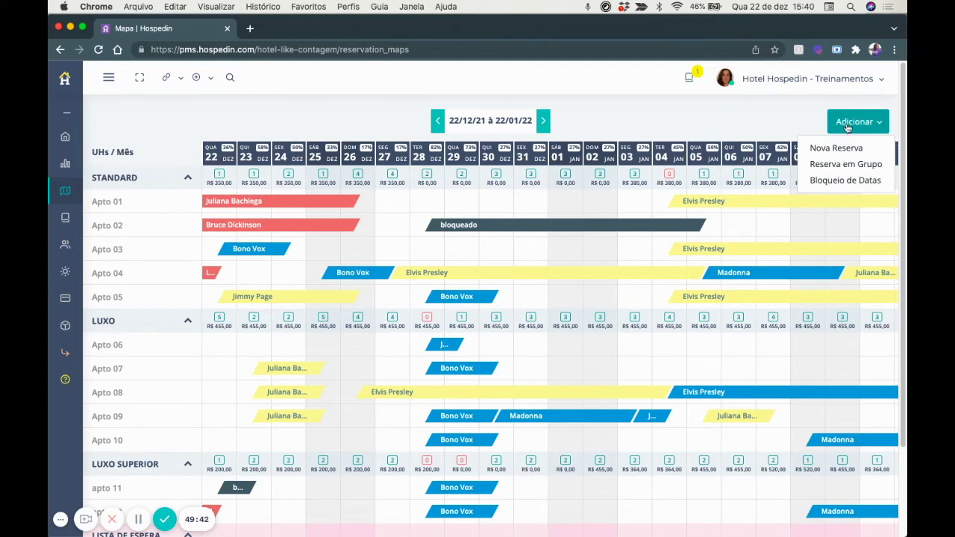
{"action": "left_click", "coordinate": [840, 165]}
{"action": "left_click", "coordinate": [433, 183]}
{"action": "type", "text": "juliana"}
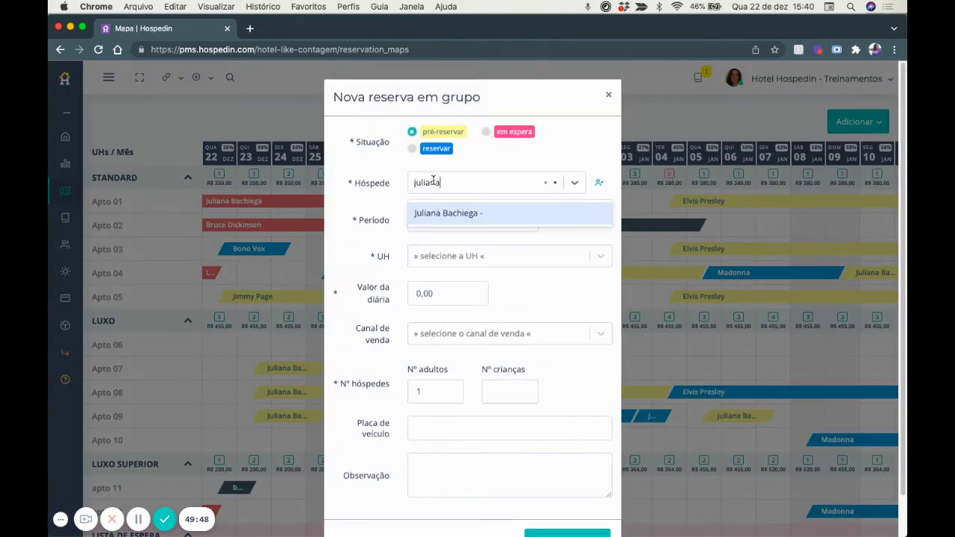
{"action": "left_click", "coordinate": [455, 215]}
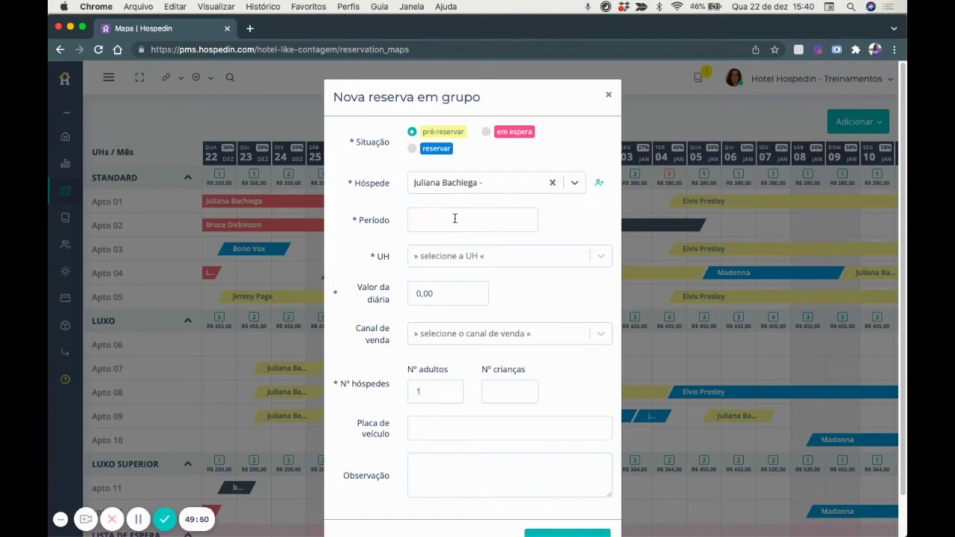
{"action": "left_click", "coordinate": [453, 220]}
{"action": "left_click", "coordinate": [521, 338]}
Add Apto 03, 06, 10, 11 and 12 to the group booking.
{"action": "left_click", "coordinate": [425, 352]}
{"action": "left_click", "coordinate": [439, 255]}
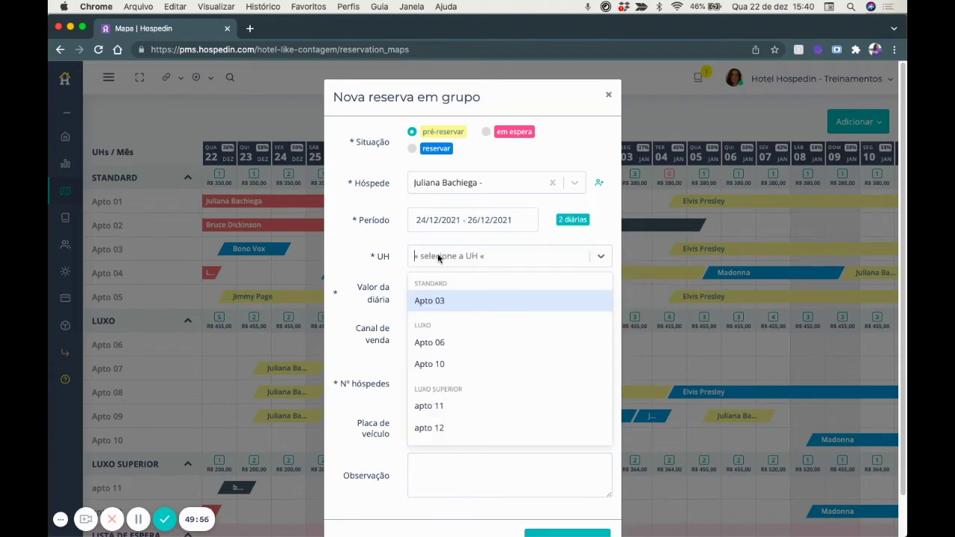
{"action": "scroll", "coordinate": [459, 323], "scroll_direction": "down", "scroll_amount": 1}
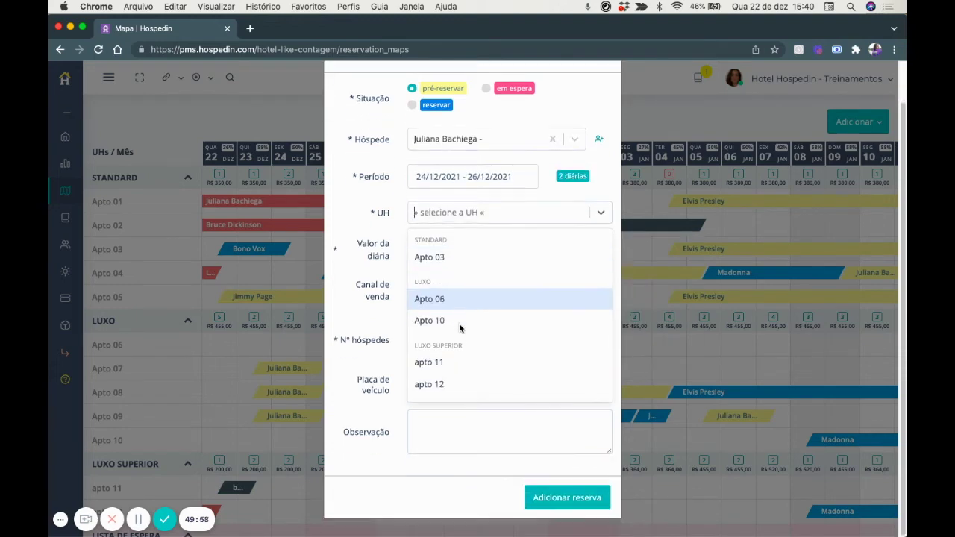
{"action": "left_click", "coordinate": [435, 282]}
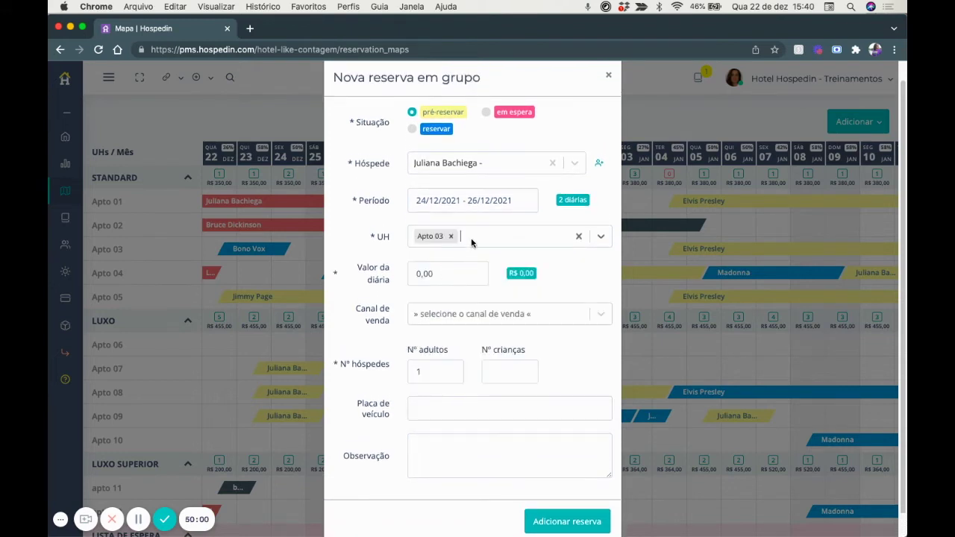
{"action": "left_click", "coordinate": [471, 237]}
{"action": "left_click", "coordinate": [467, 288]}
{"action": "left_click", "coordinate": [520, 239]}
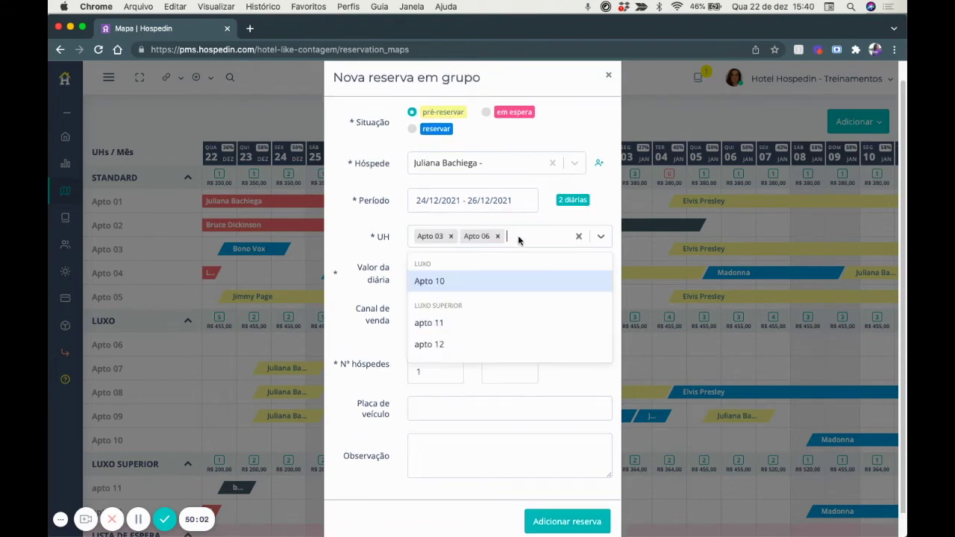
{"action": "left_click", "coordinate": [486, 285]}
{"action": "left_click", "coordinate": [557, 238]}
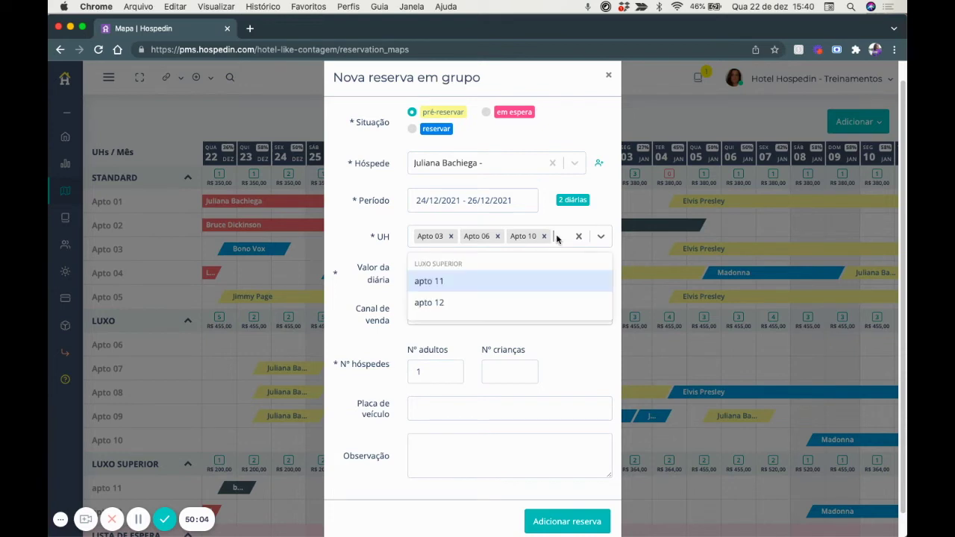
{"action": "left_click", "coordinate": [523, 276]}
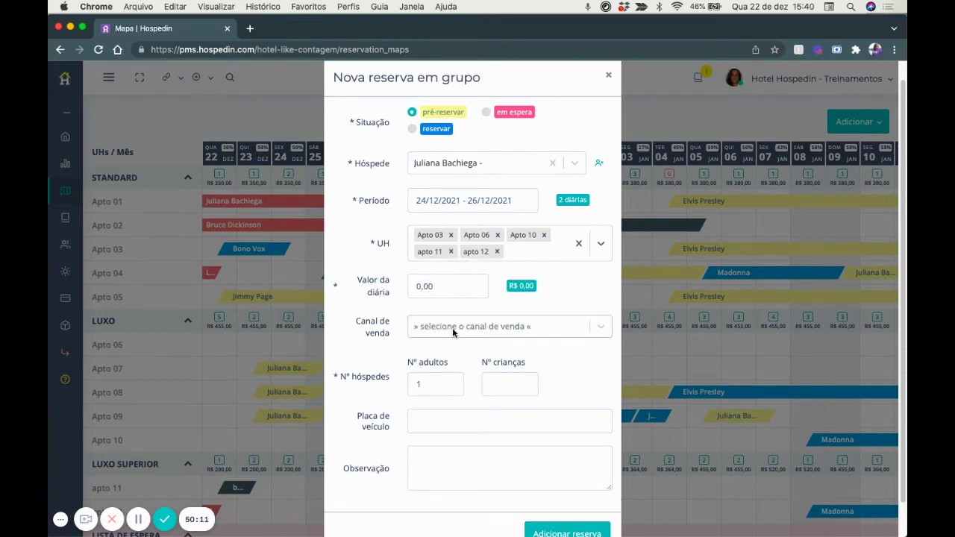
Set the channel to Instagram with 3 adults and save the group pre-reservation.
{"action": "left_click", "coordinate": [452, 329]}
{"action": "left_click", "coordinate": [475, 448]}
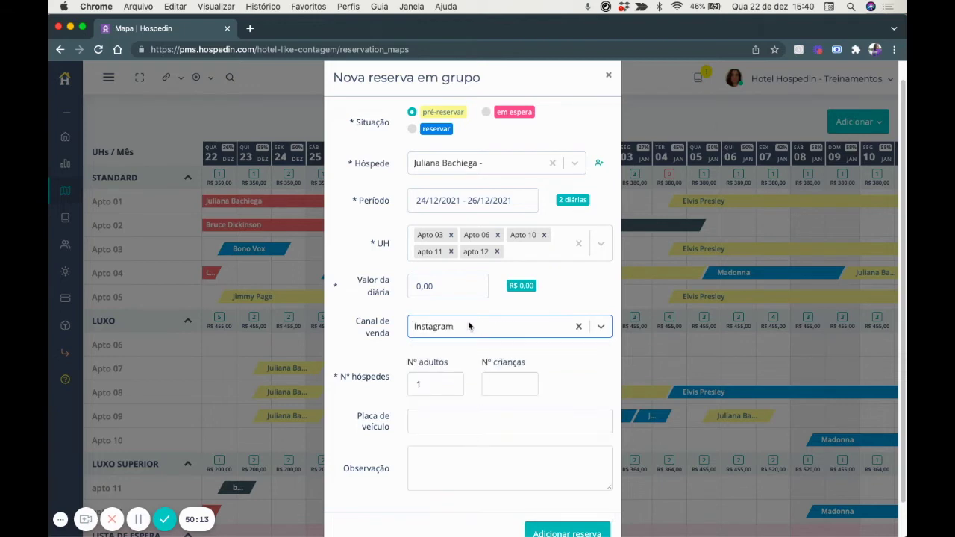
{"action": "double_click", "coordinate": [436, 386]}
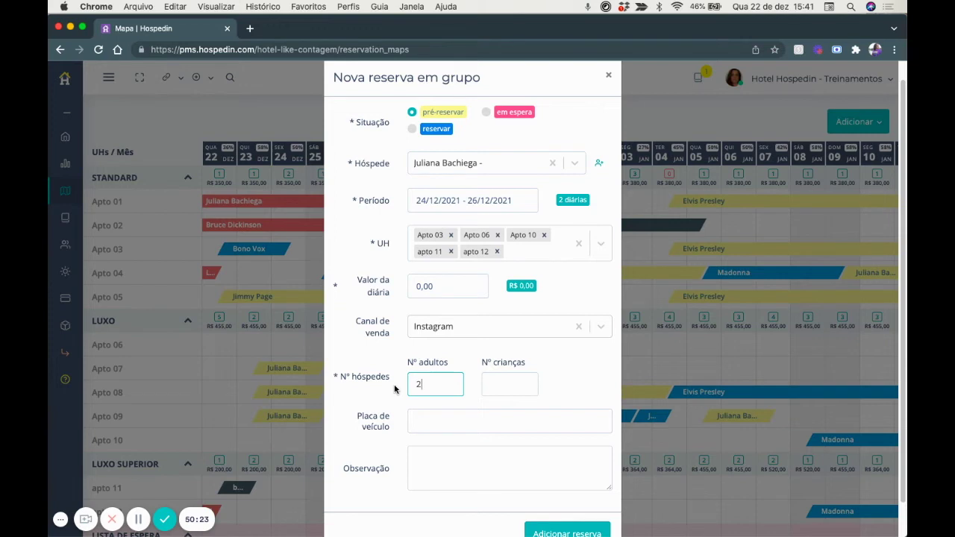
{"action": "left_click_drag", "start_coordinate": [426, 385], "coordinate": [407, 389]}
{"action": "scroll", "coordinate": [550, 499], "scroll_direction": "down", "scroll_amount": 1}
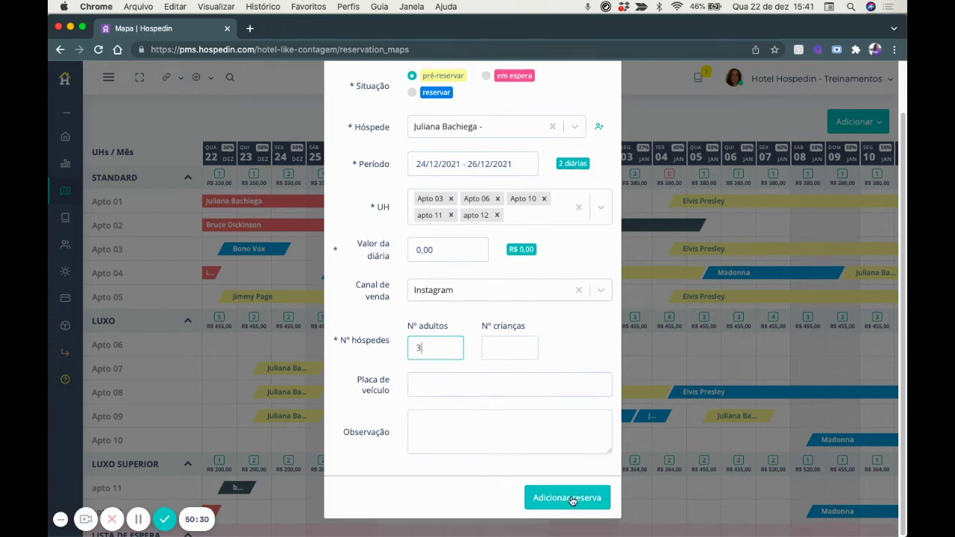
{"action": "left_click", "coordinate": [567, 498]}
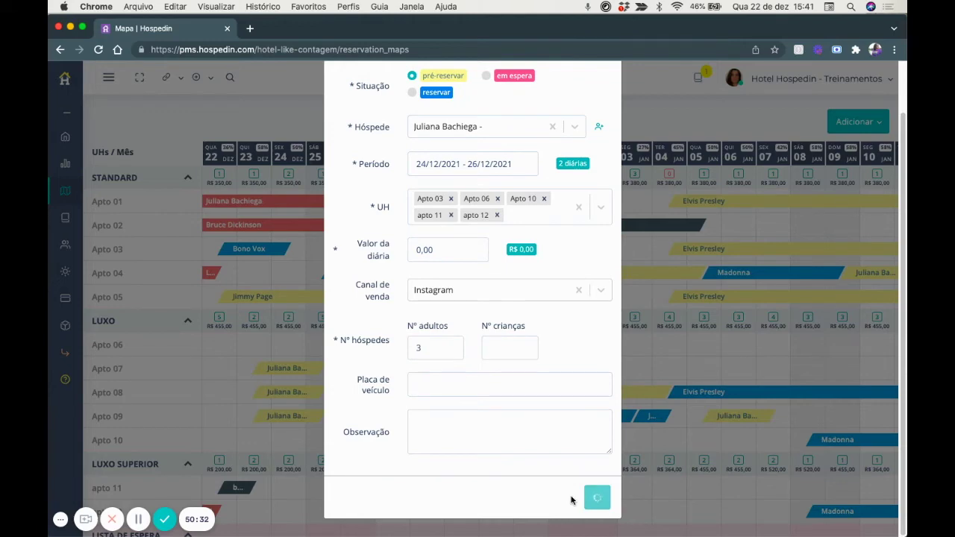
{"action": "scroll", "coordinate": [302, 259], "scroll_direction": "up", "scroll_amount": 1}
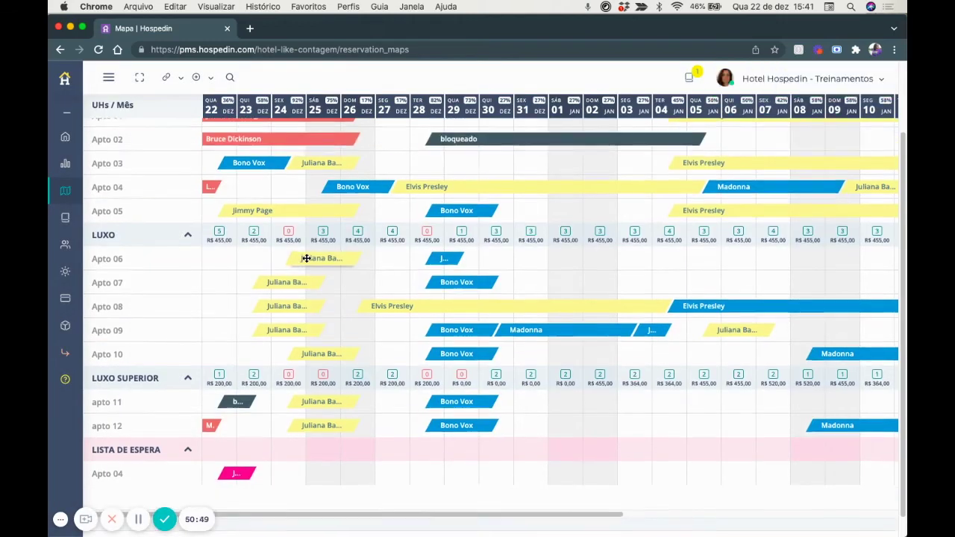
{"action": "scroll", "coordinate": [306, 258], "scroll_direction": "up", "scroll_amount": 3}
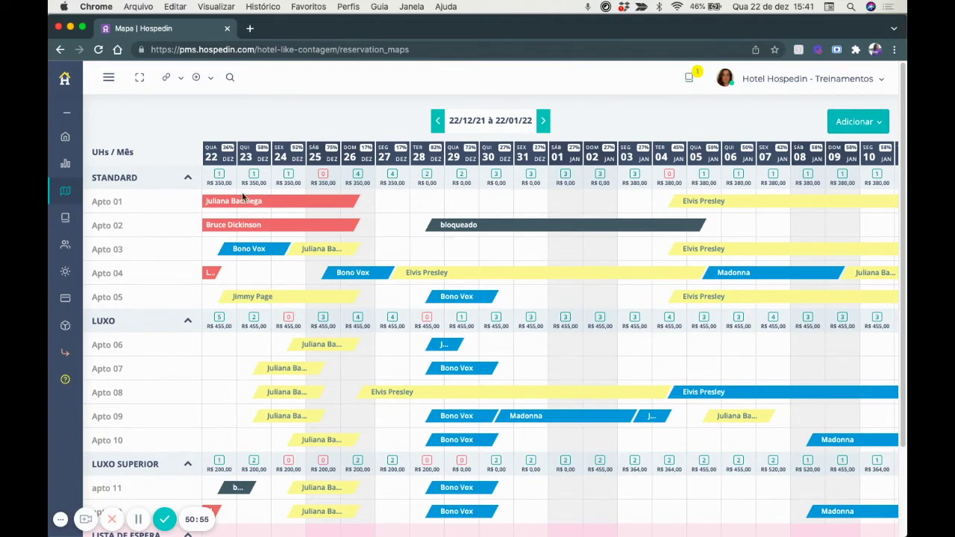
{"action": "scroll", "coordinate": [482, 358], "scroll_direction": "down", "scroll_amount": 1}
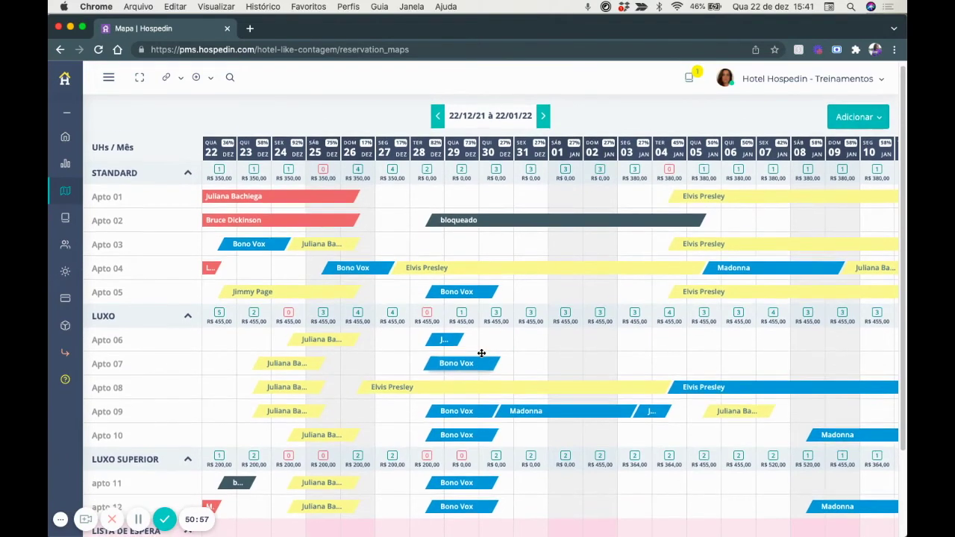
Create a one-night Apto 01 pre-reservation for 27–28 December (R$ 280,00) and view its details.
{"action": "left_click", "coordinate": [392, 195]}
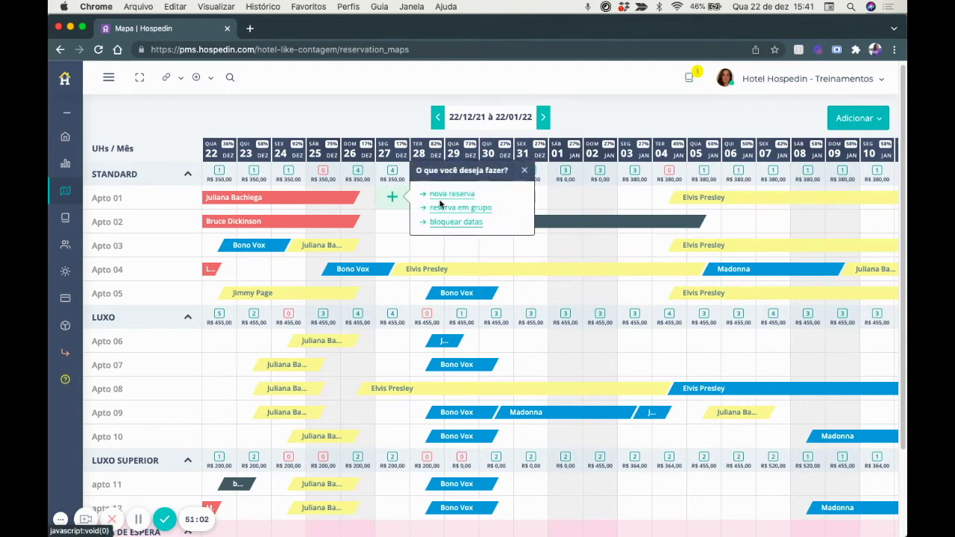
{"action": "left_click", "coordinate": [855, 119]}
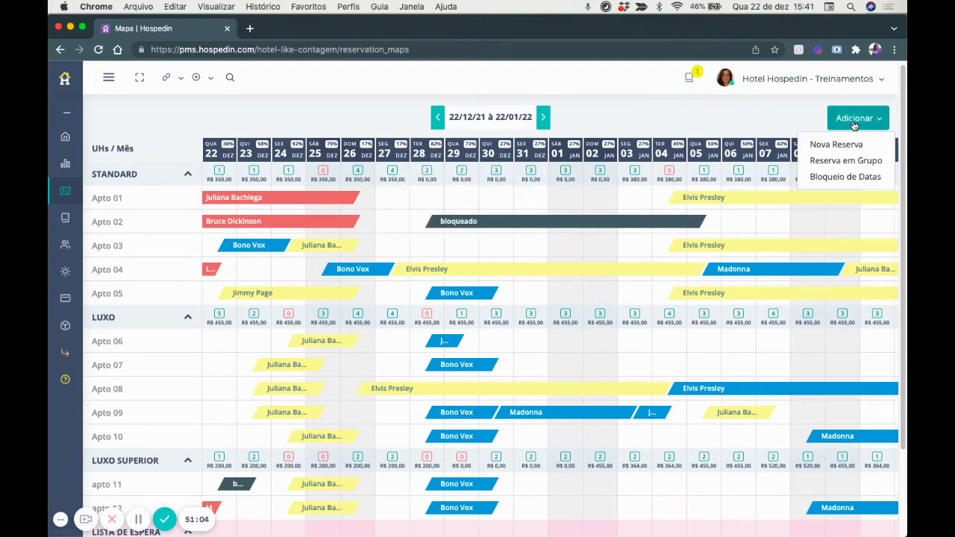
{"action": "left_click", "coordinate": [392, 198]}
{"action": "left_click", "coordinate": [394, 199]}
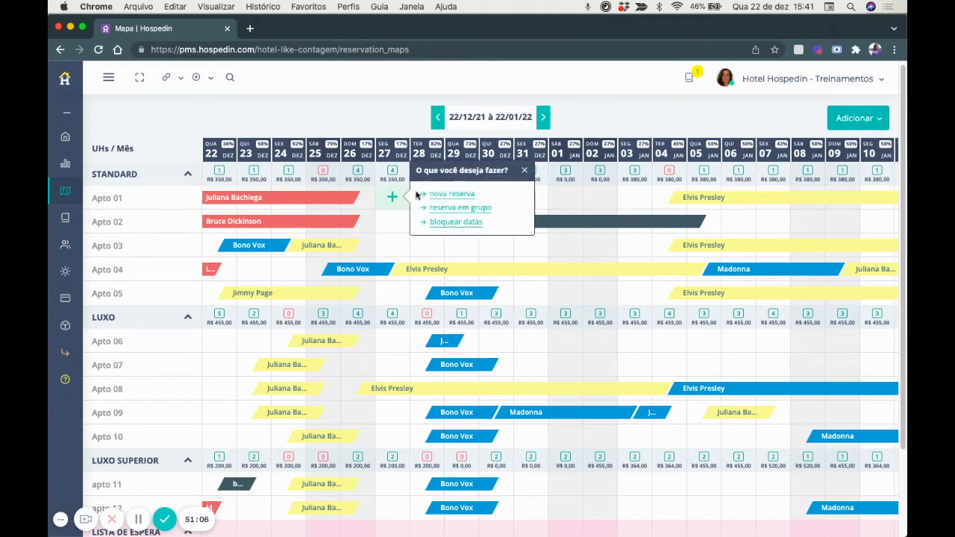
{"action": "left_click", "coordinate": [442, 194]}
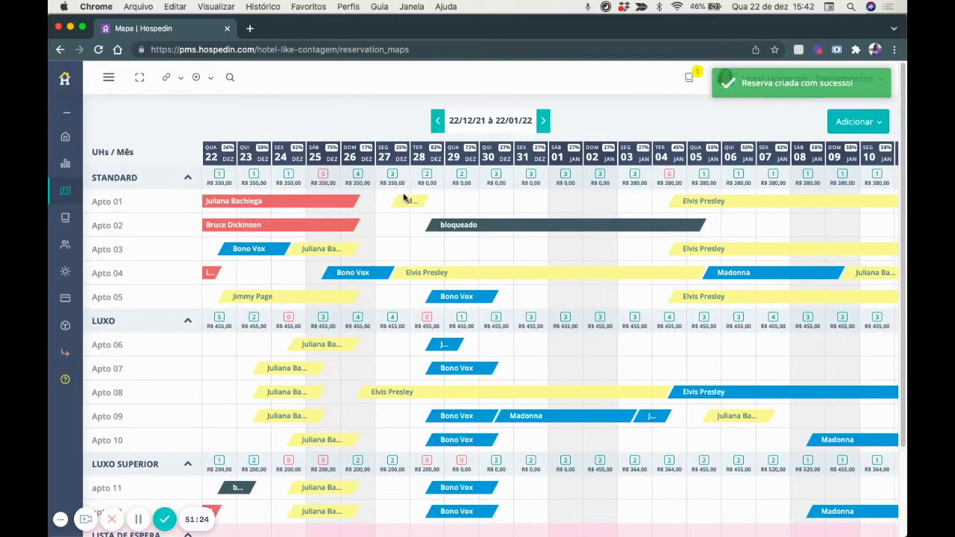
{"action": "left_click", "coordinate": [406, 199]}
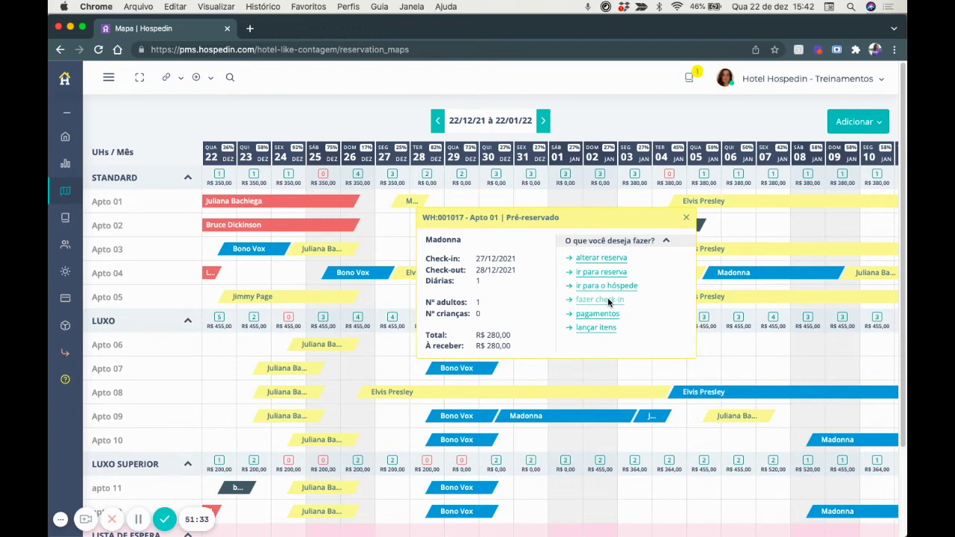
Check in the guest of the 22–24 December Apto 03 reservation, then reopen Apto 01's booking details.
{"action": "left_click", "coordinate": [686, 218]}
{"action": "left_click", "coordinate": [232, 250]}
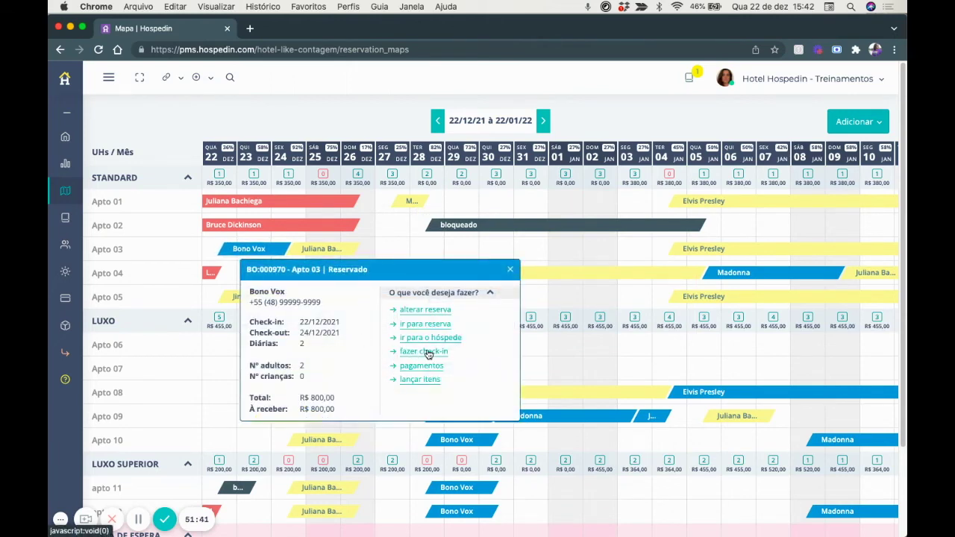
{"action": "left_click", "coordinate": [427, 353]}
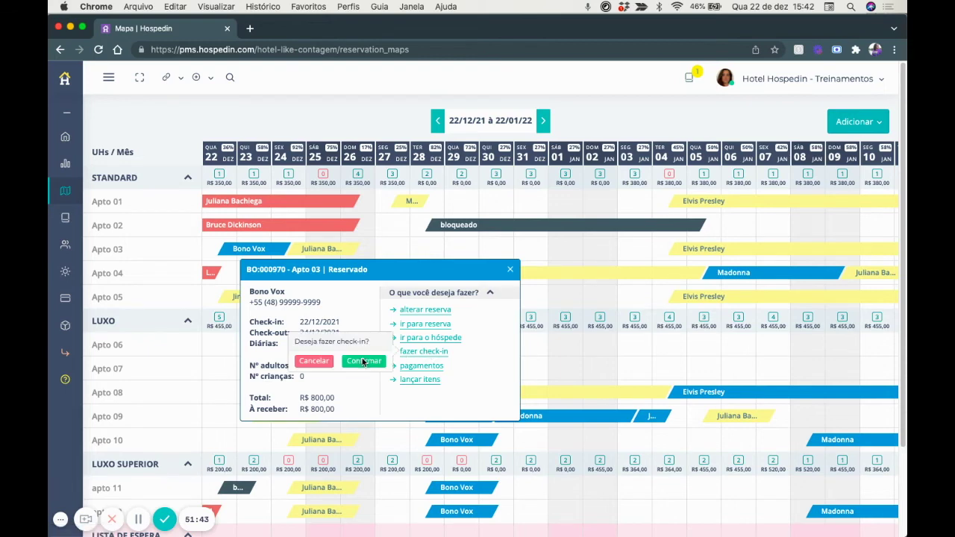
{"action": "left_click", "coordinate": [363, 361]}
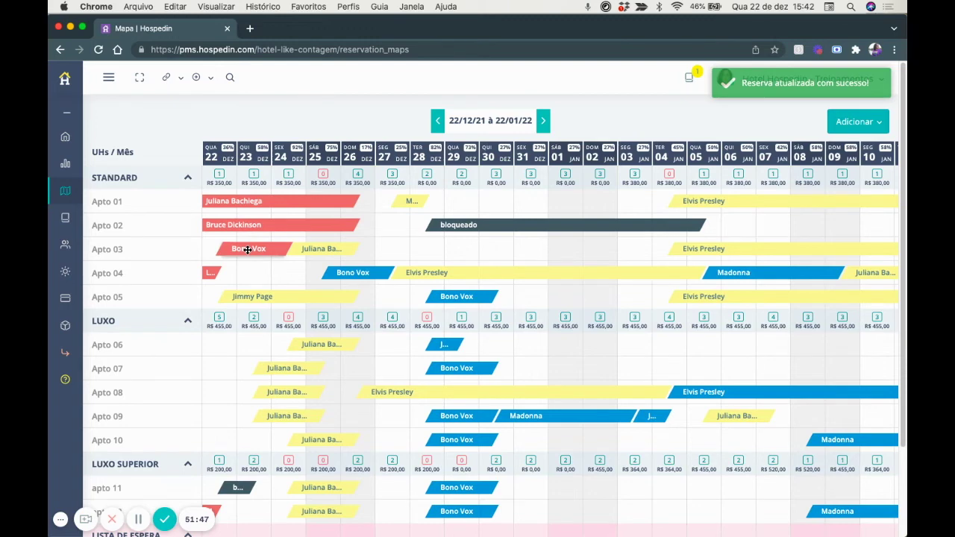
{"action": "left_click", "coordinate": [407, 199]}
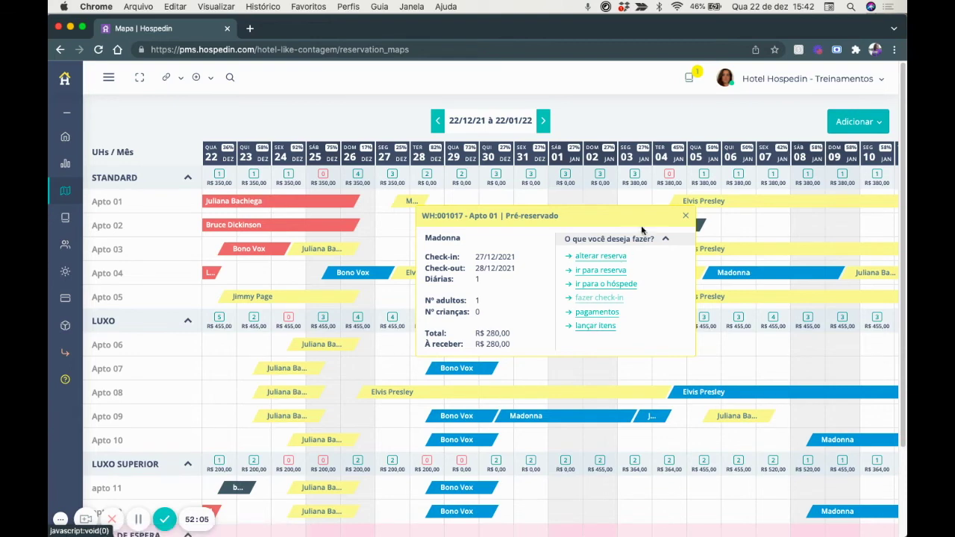
Close the Apto 01 details and browse the map, trying to drag the Apto 11 and 12 bookings.
{"action": "left_click", "coordinate": [687, 216]}
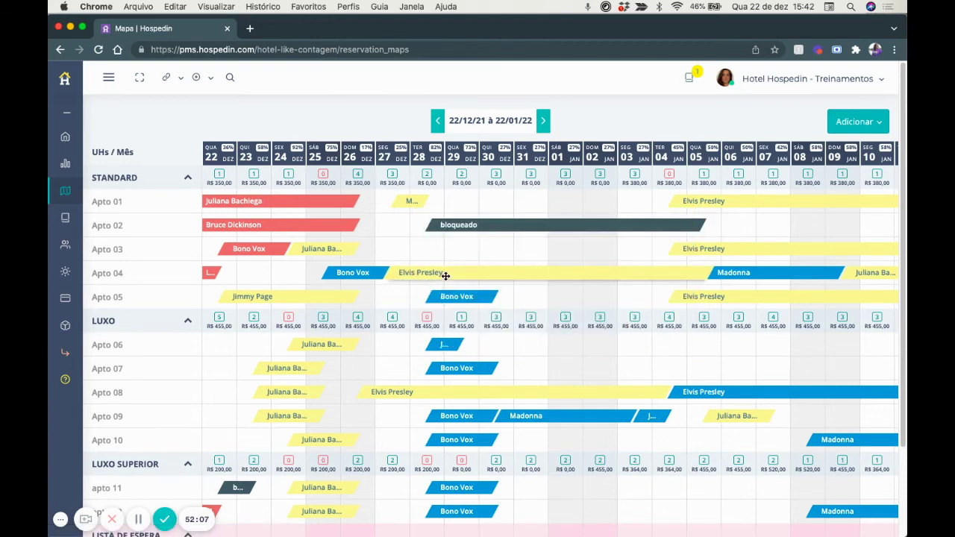
{"action": "scroll", "coordinate": [447, 254], "scroll_direction": "down", "scroll_amount": 2}
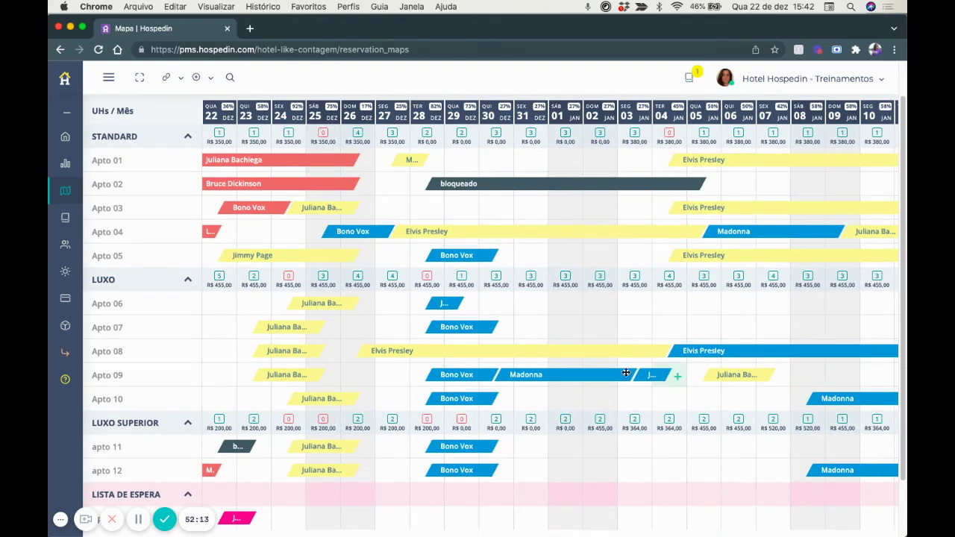
{"action": "scroll", "coordinate": [582, 373], "scroll_direction": "down", "scroll_amount": 3}
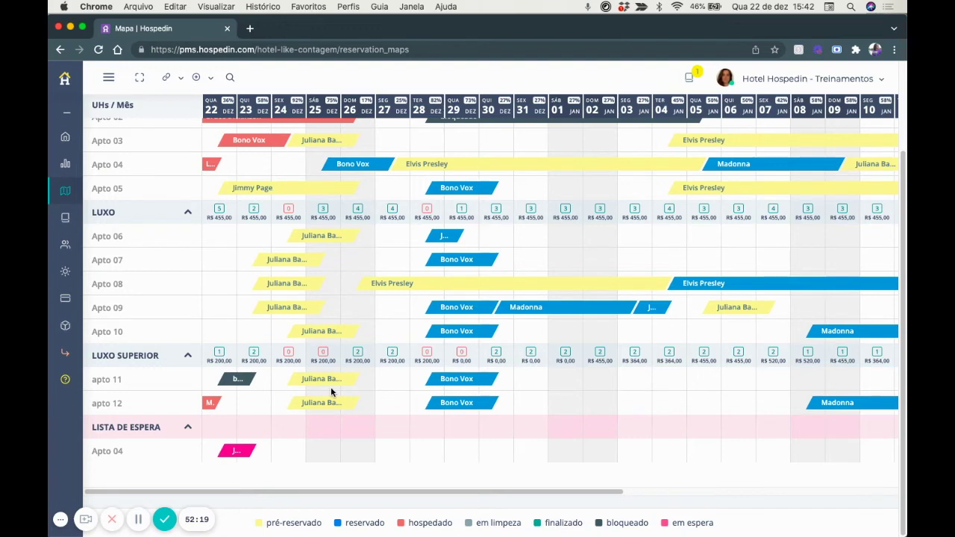
{"action": "left_click_drag", "start_coordinate": [332, 395], "coordinate": [331, 400]}
{"action": "left_click_drag", "start_coordinate": [493, 379], "coordinate": [492, 379]}
{"action": "scroll", "coordinate": [574, 522], "scroll_direction": "up", "scroll_amount": 5}
{"action": "scroll", "coordinate": [574, 520], "scroll_direction": "down", "scroll_amount": 5}
{"action": "scroll", "coordinate": [614, 422], "scroll_direction": "up", "scroll_amount": 2}
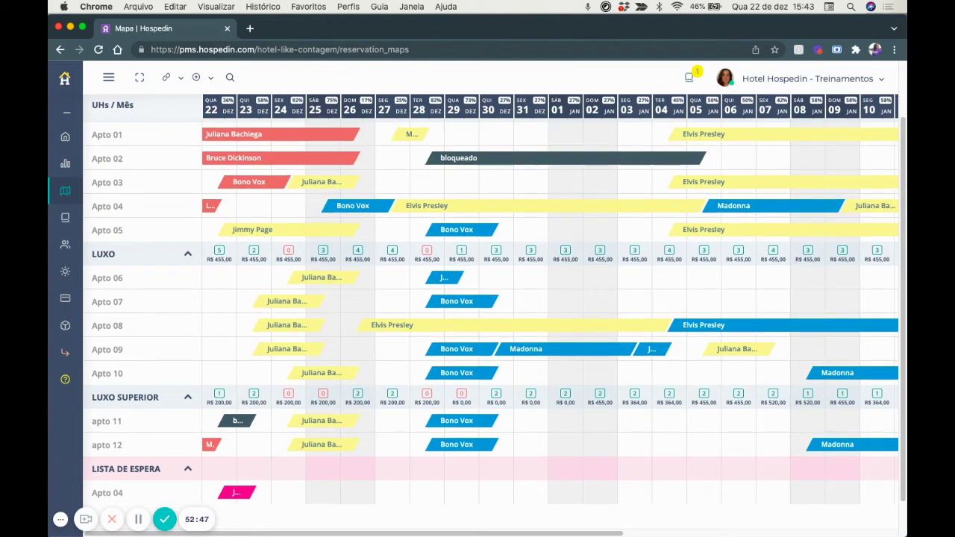
{"action": "scroll", "coordinate": [706, 228], "scroll_direction": "up", "scroll_amount": 3}
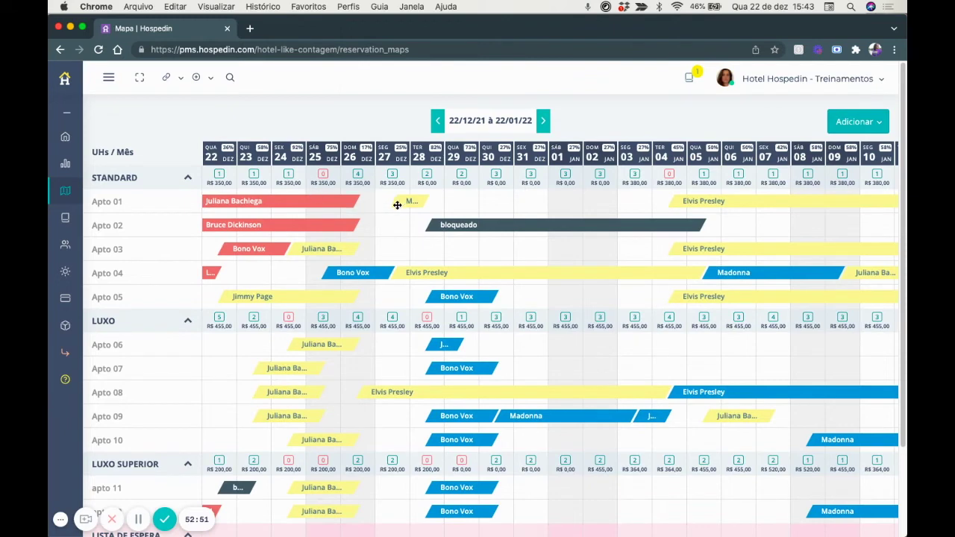
Start a waiting-list reservation on Apto 01 for 29 December, then discard it unsaved.
{"action": "left_click", "coordinate": [469, 206]}
{"action": "left_click", "coordinate": [502, 196]}
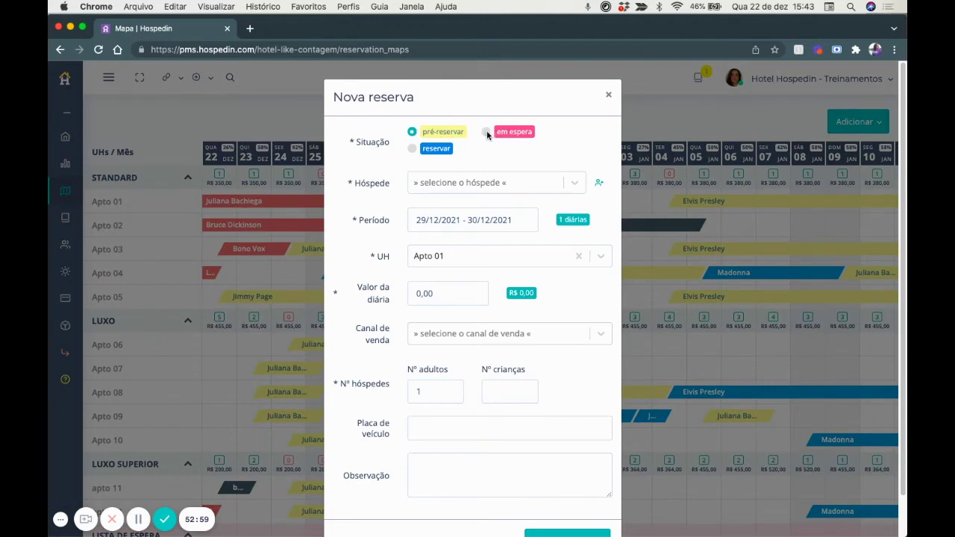
{"action": "left_click", "coordinate": [485, 132]}
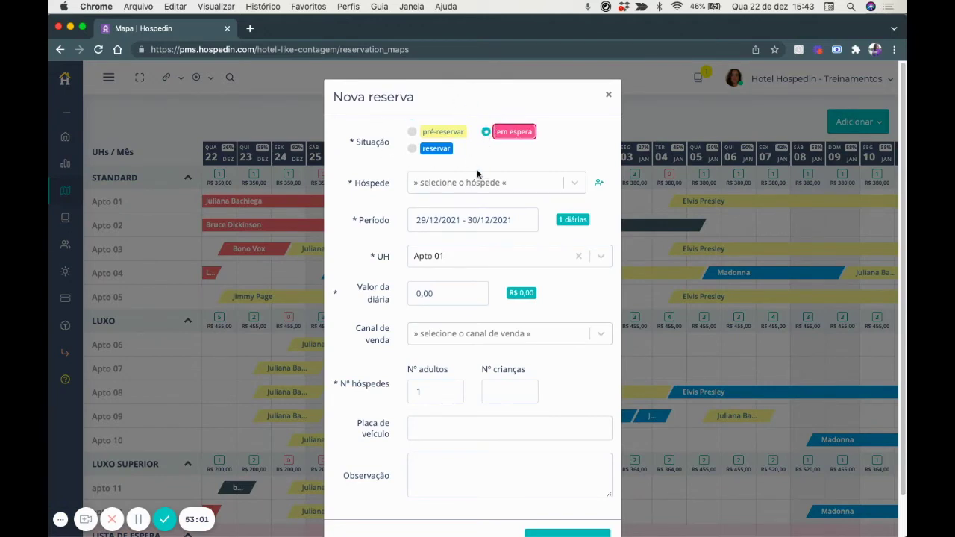
{"action": "left_click", "coordinate": [609, 95]}
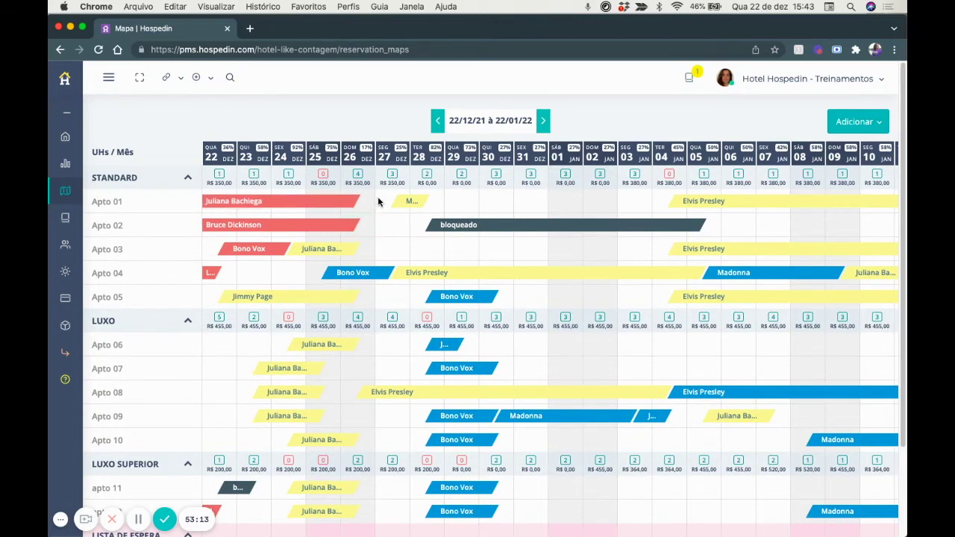
Start a waiting-list reservation for the existing guest, staying 25 to 27 December 2021.
{"action": "left_click", "coordinate": [858, 121]}
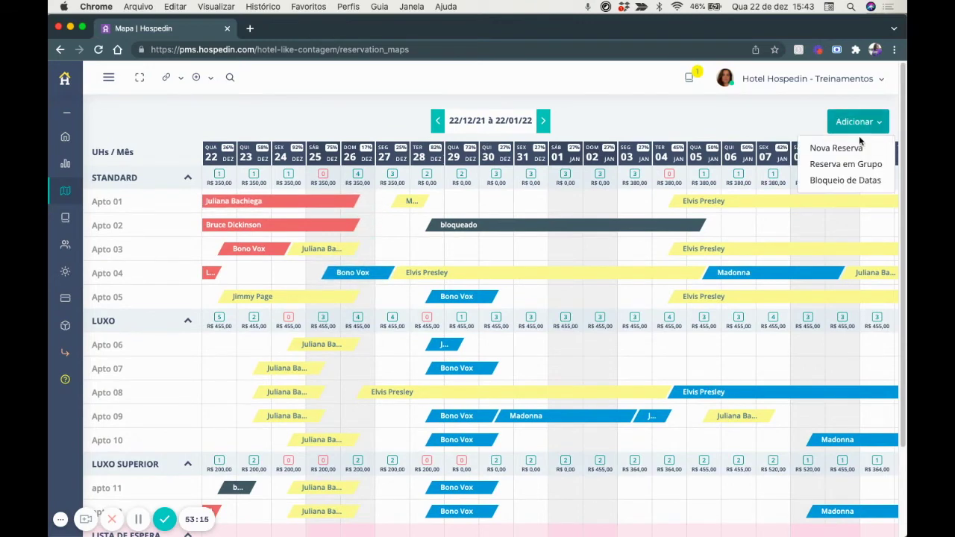
{"action": "left_click", "coordinate": [821, 144]}
{"action": "left_click", "coordinate": [485, 132]}
{"action": "left_click", "coordinate": [454, 184]}
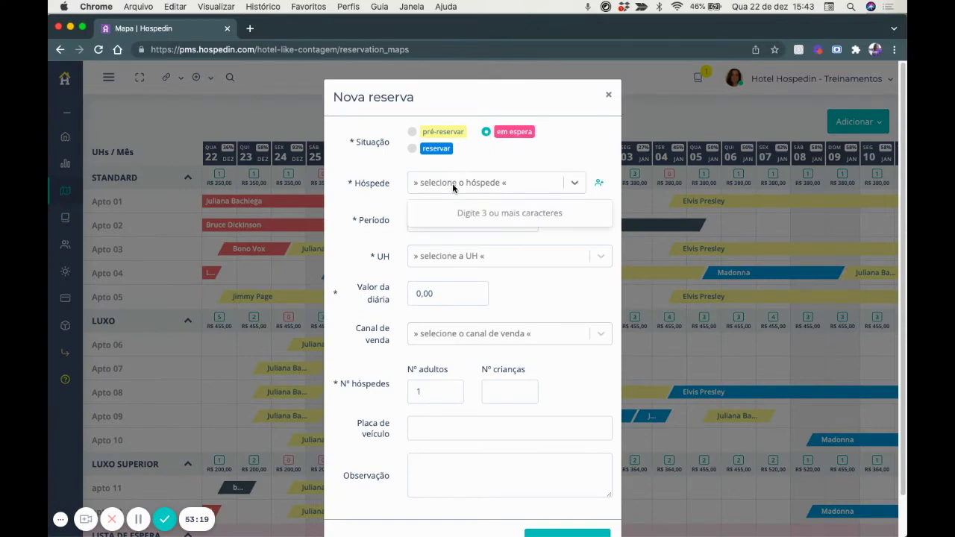
{"action": "type", "text": "juliana"}
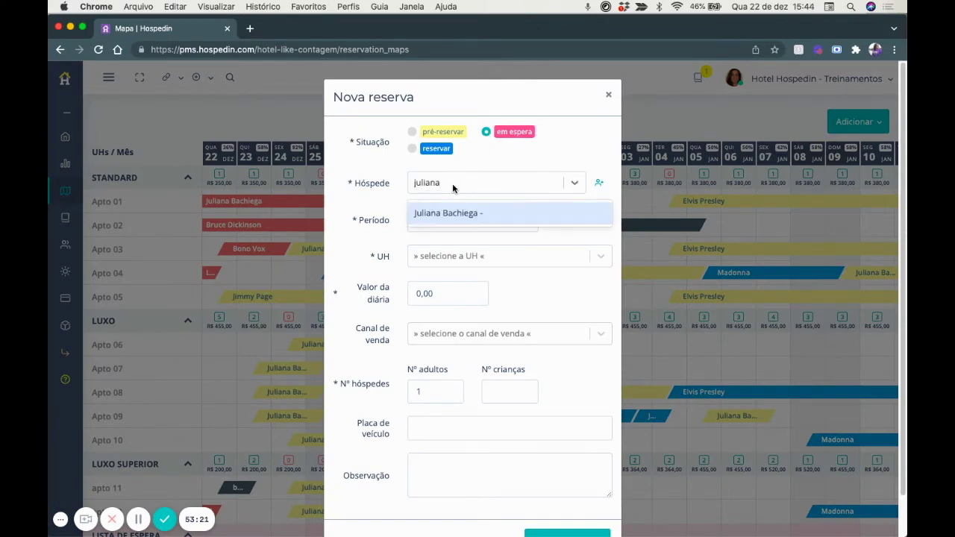
{"action": "left_click", "coordinate": [466, 214]}
{"action": "left_click", "coordinate": [454, 220]}
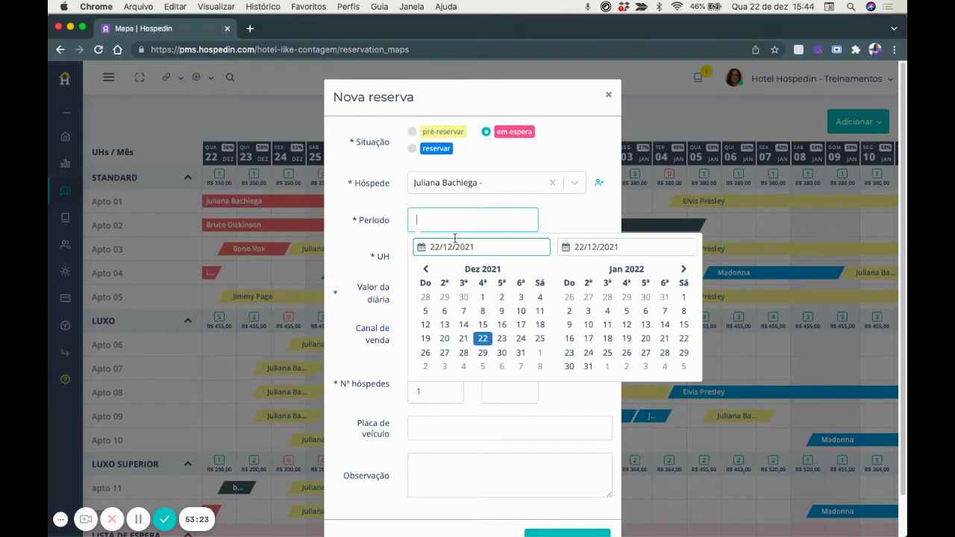
{"action": "left_click", "coordinate": [539, 338]}
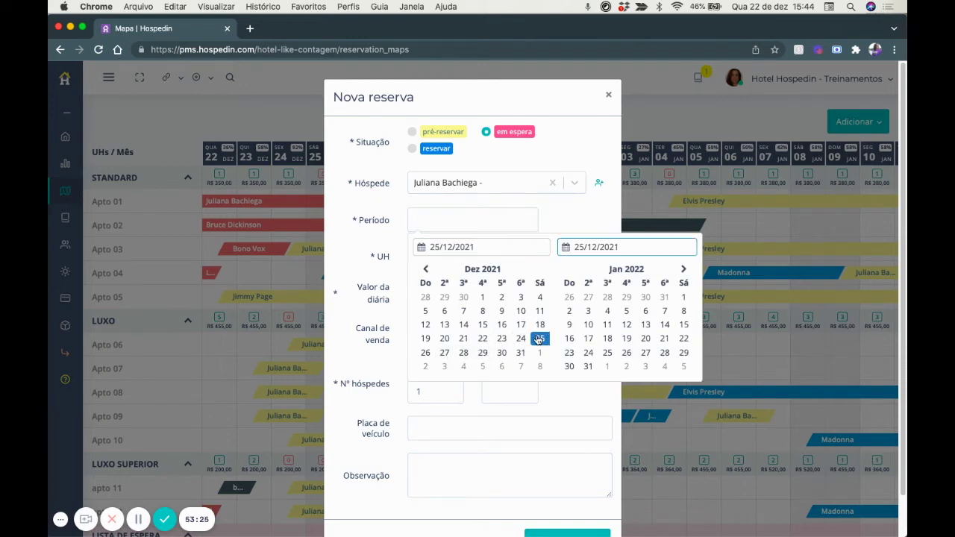
{"action": "left_click", "coordinate": [444, 353]}
Assign Apto 03, sales channel Agencia Garopaba and 2 adults, then save the reservation.
{"action": "scroll", "coordinate": [447, 246], "scroll_direction": "down", "scroll_amount": 1}
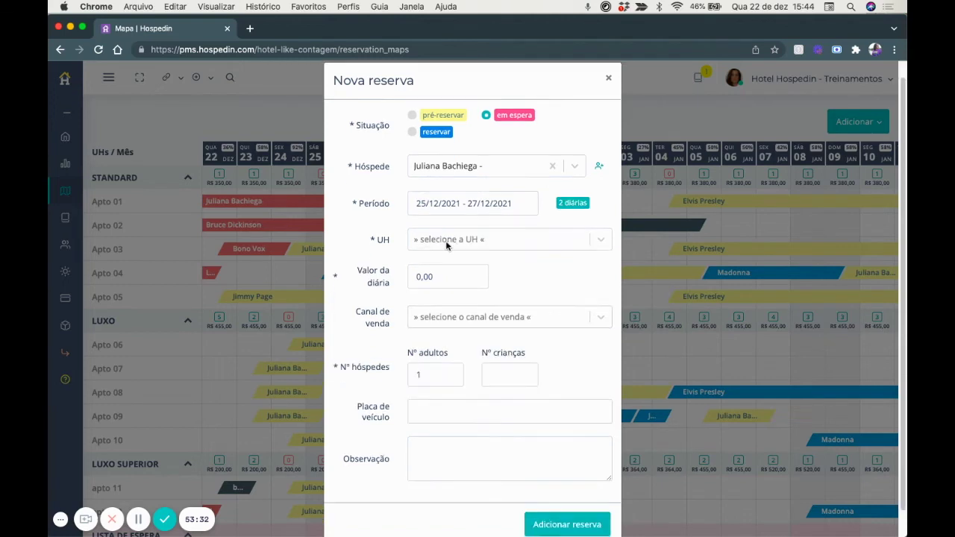
{"action": "left_click", "coordinate": [447, 244]}
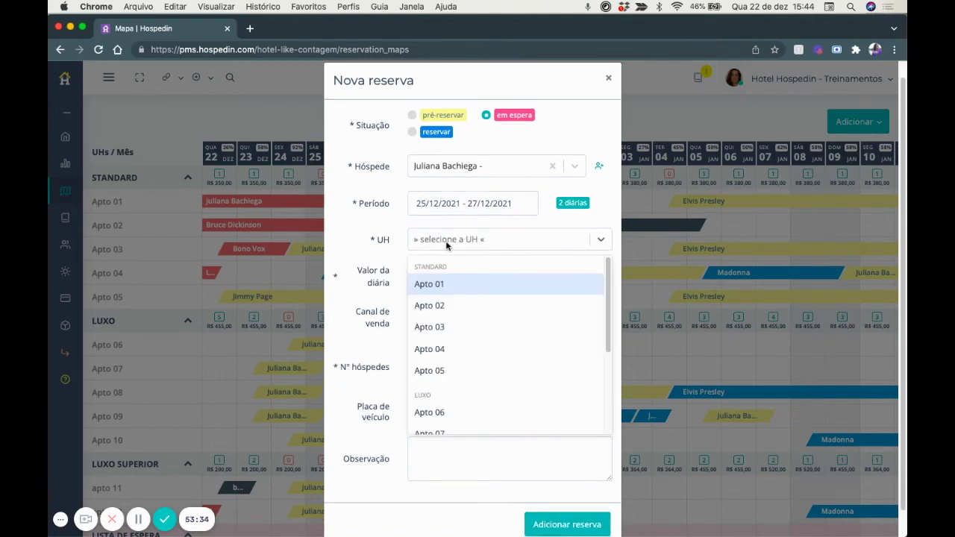
{"action": "left_click", "coordinate": [445, 329]}
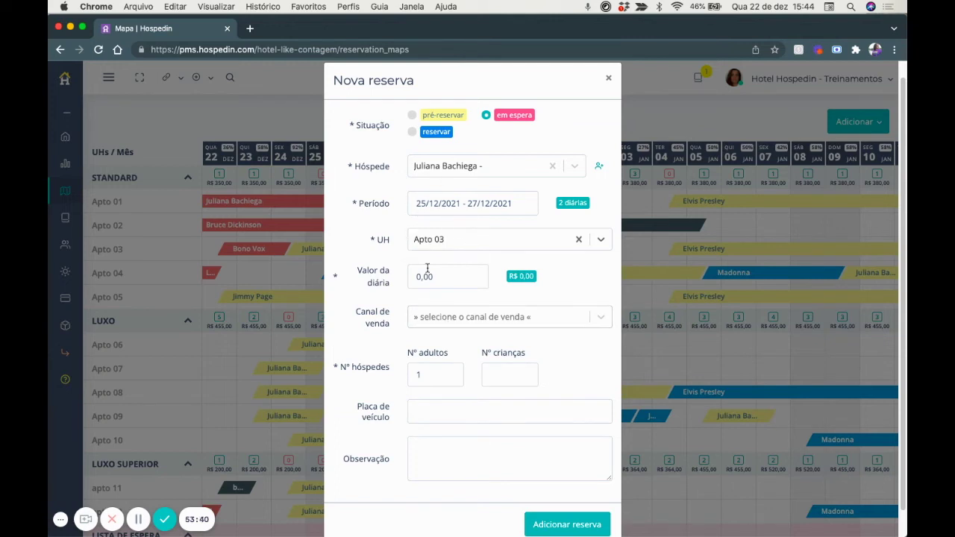
{"action": "left_click", "coordinate": [440, 317]}
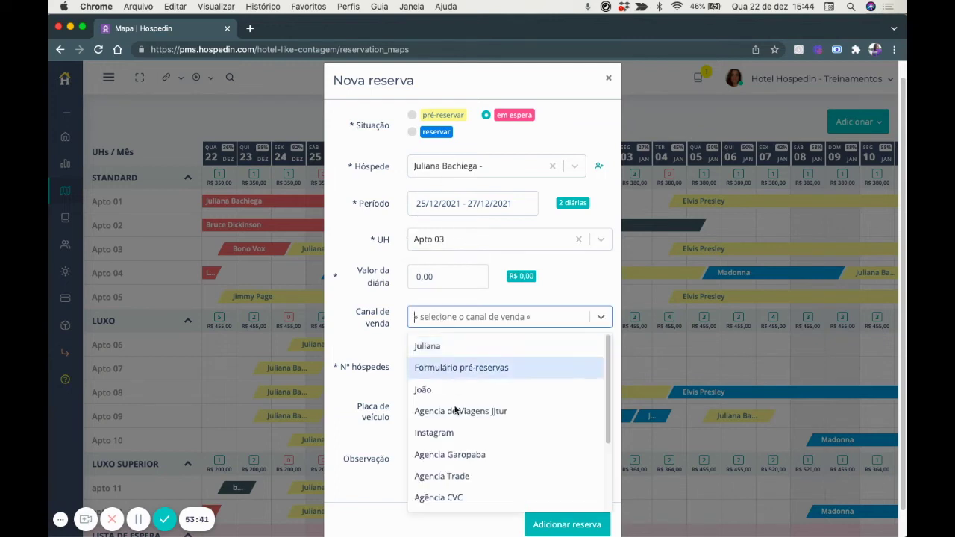
{"action": "left_click", "coordinate": [450, 455]}
{"action": "scroll", "coordinate": [460, 455], "scroll_direction": "down", "scroll_amount": 1}
{"action": "double_click", "coordinate": [436, 347]}
{"action": "type", "text": "2"}
{"action": "left_click", "coordinate": [551, 497]}
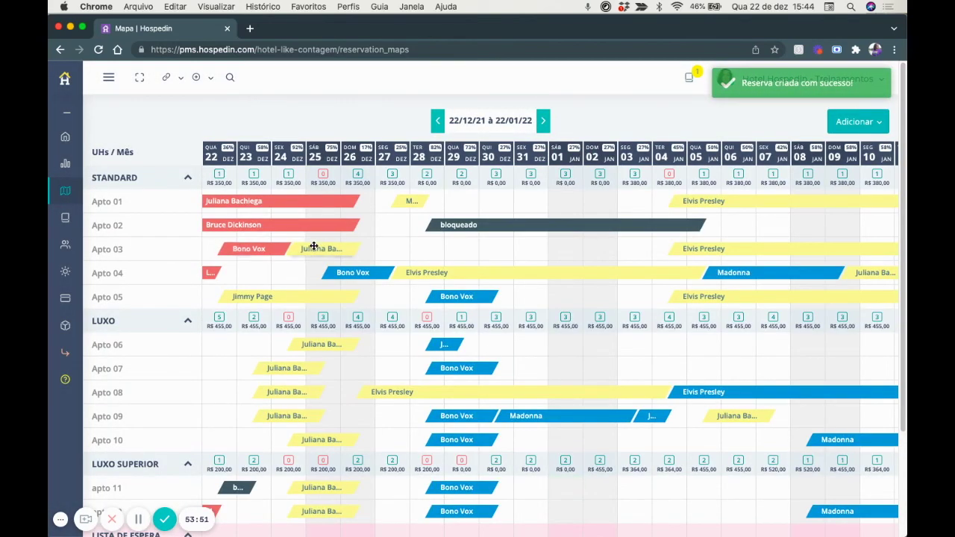
Cancel Apto 03 pre-reservation IN:001012 (24–26 December) and close its tab to return to the map.
{"action": "scroll", "coordinate": [336, 251], "scroll_direction": "down", "scroll_amount": 3}
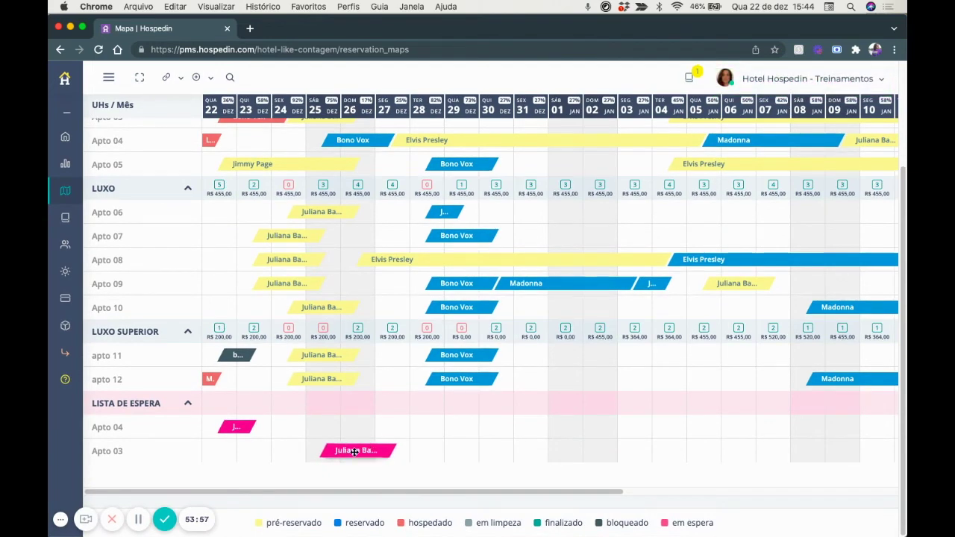
{"action": "scroll", "coordinate": [353, 453], "scroll_direction": "up", "scroll_amount": 1}
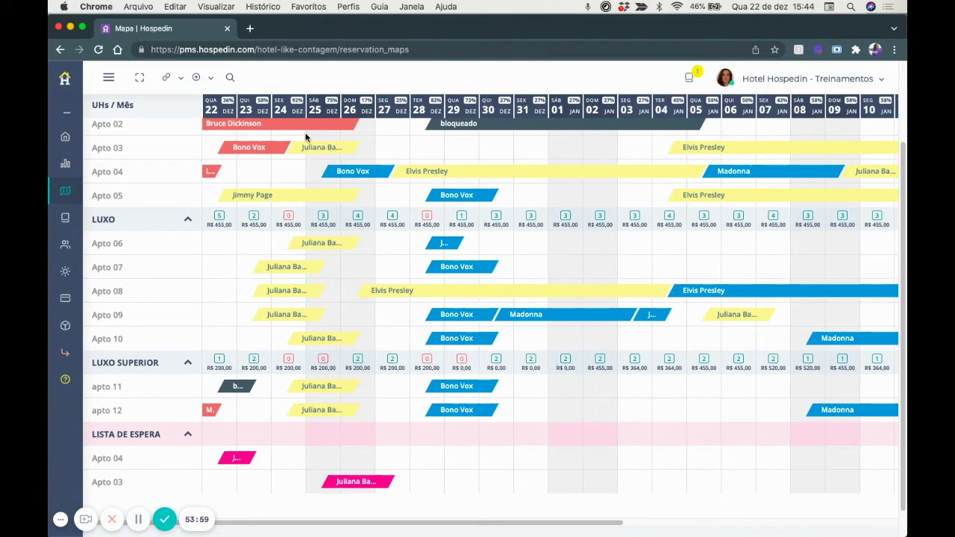
{"action": "left_click", "coordinate": [312, 147]}
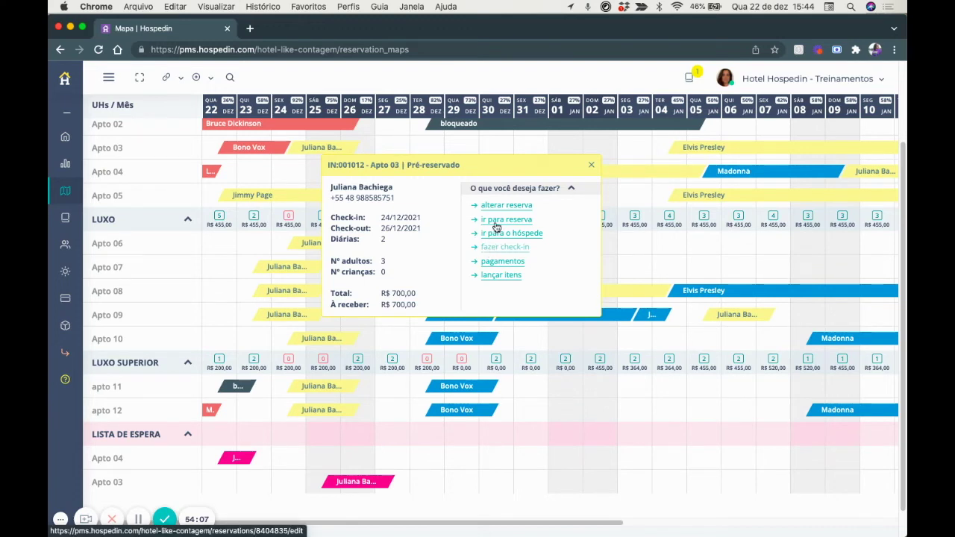
{"action": "left_click", "coordinate": [496, 219]}
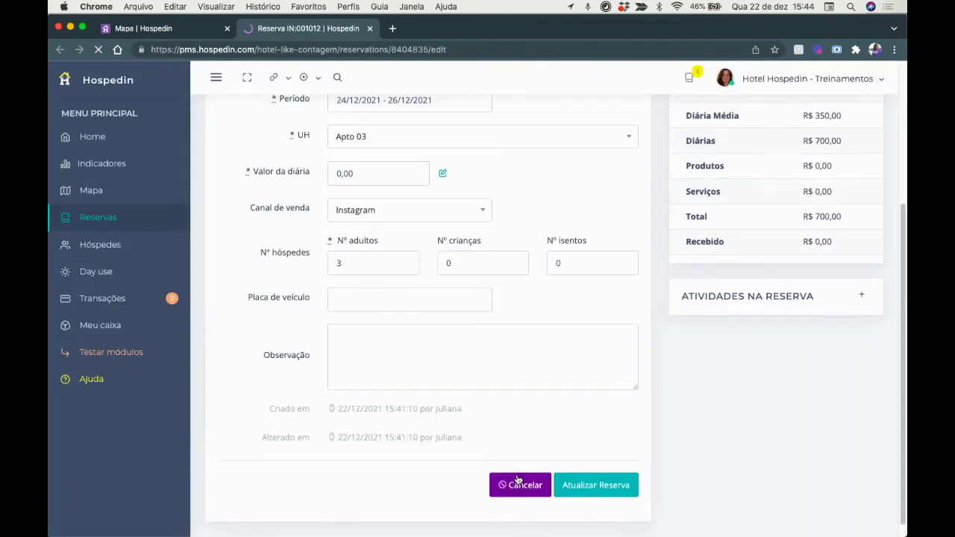
{"action": "left_click", "coordinate": [517, 481]}
{"action": "left_click", "coordinate": [495, 213]}
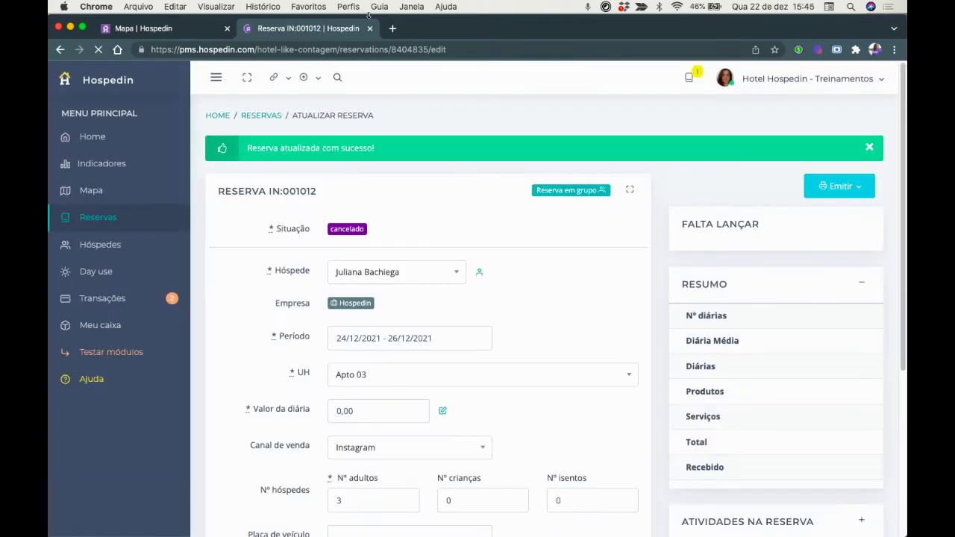
{"action": "left_click", "coordinate": [370, 28]}
{"action": "left_click", "coordinate": [373, 49]}
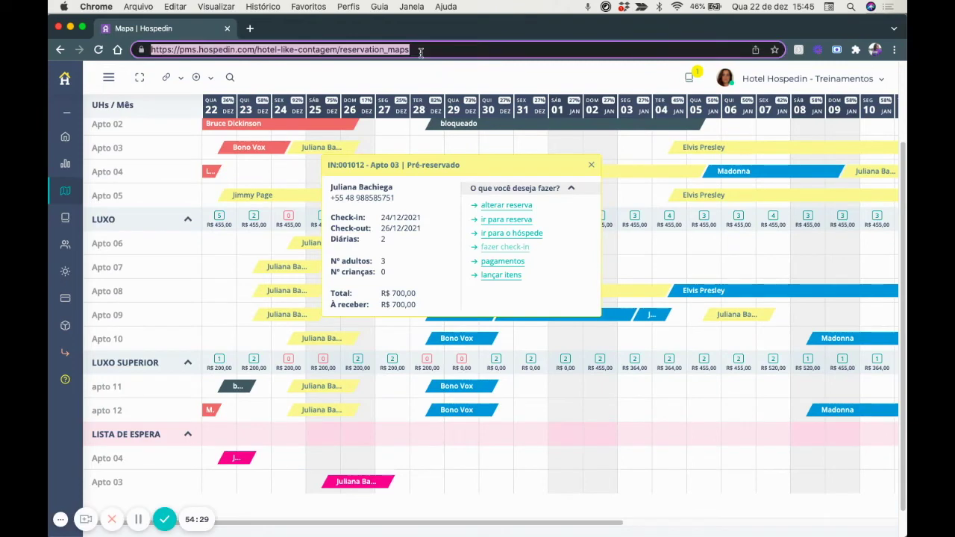
Reload the map and change the Apto 03 25–27 December booking from waiting list to pré-reservar.
{"action": "key", "text": "Return"}
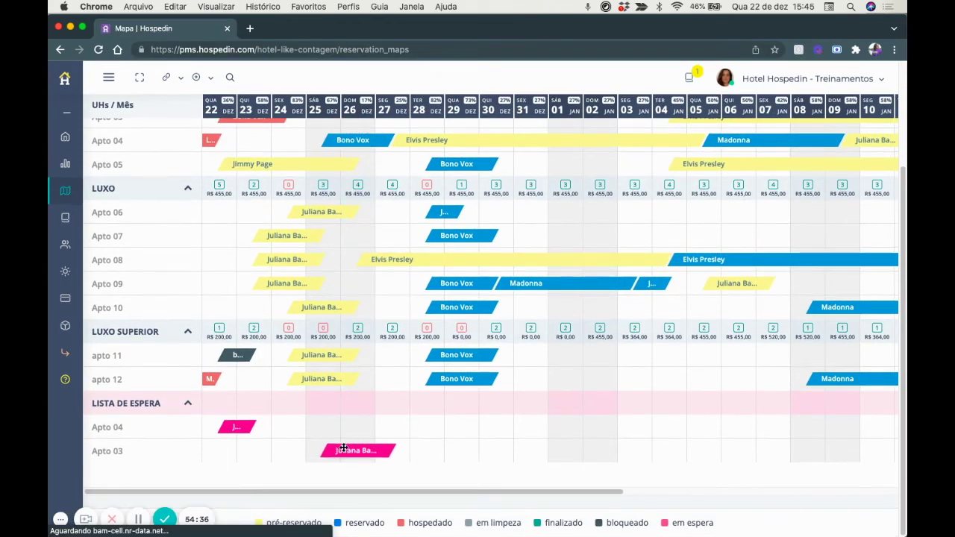
{"action": "left_click", "coordinate": [343, 449]}
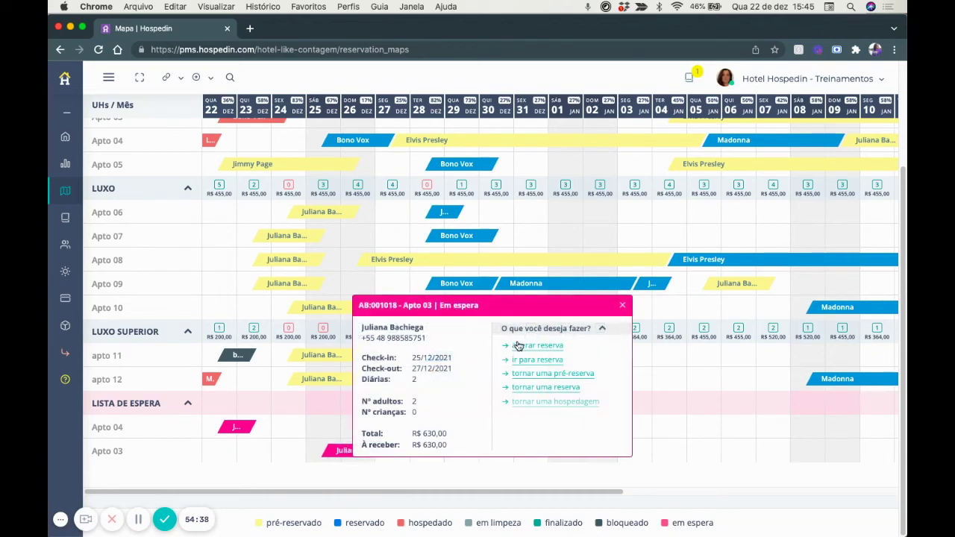
{"action": "left_click", "coordinate": [527, 350]}
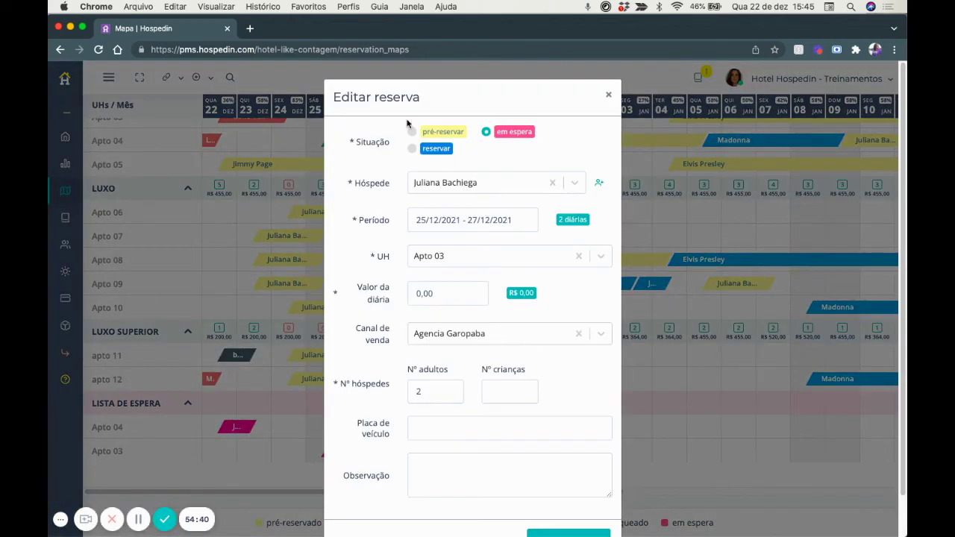
{"action": "left_click", "coordinate": [412, 133]}
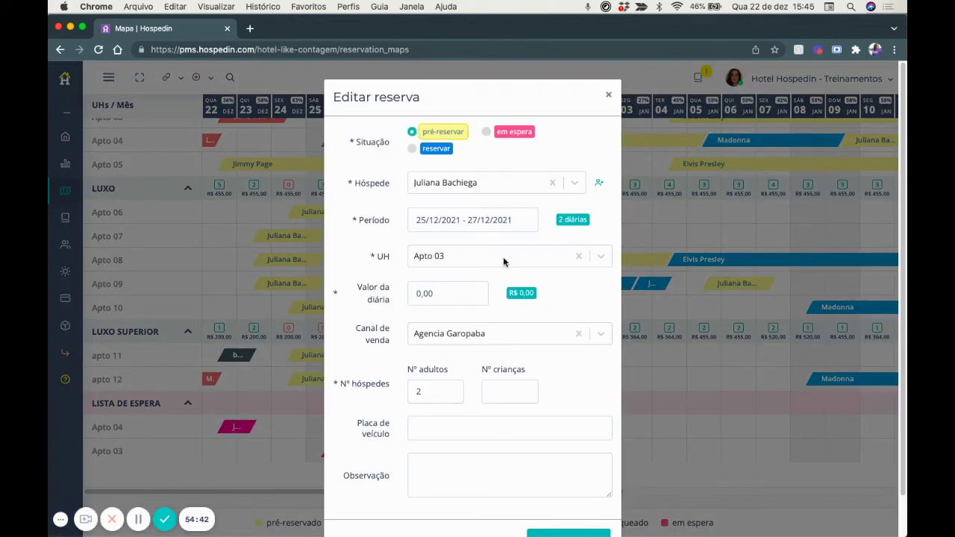
{"action": "scroll", "coordinate": [503, 257], "scroll_direction": "down", "scroll_amount": 2}
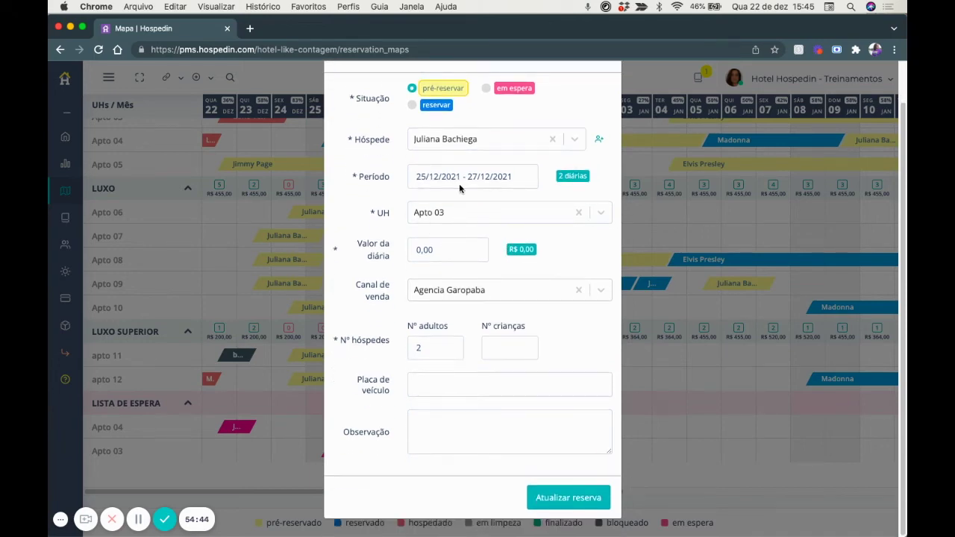
{"action": "left_click", "coordinate": [565, 497]}
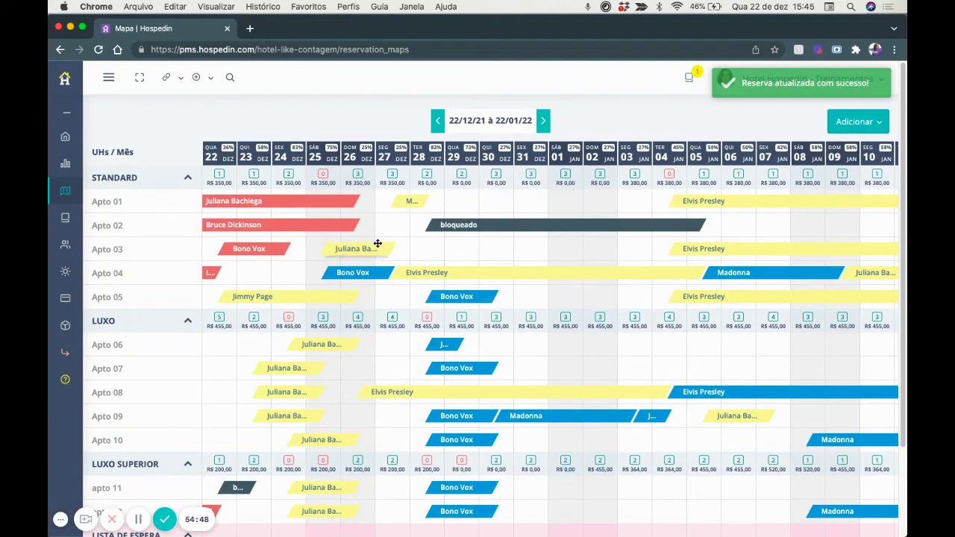
Add a R$ 315,00 Pix payment into Banco do Brasil to reservation 001018, then close the payments tab.
{"action": "left_click", "coordinate": [347, 250]}
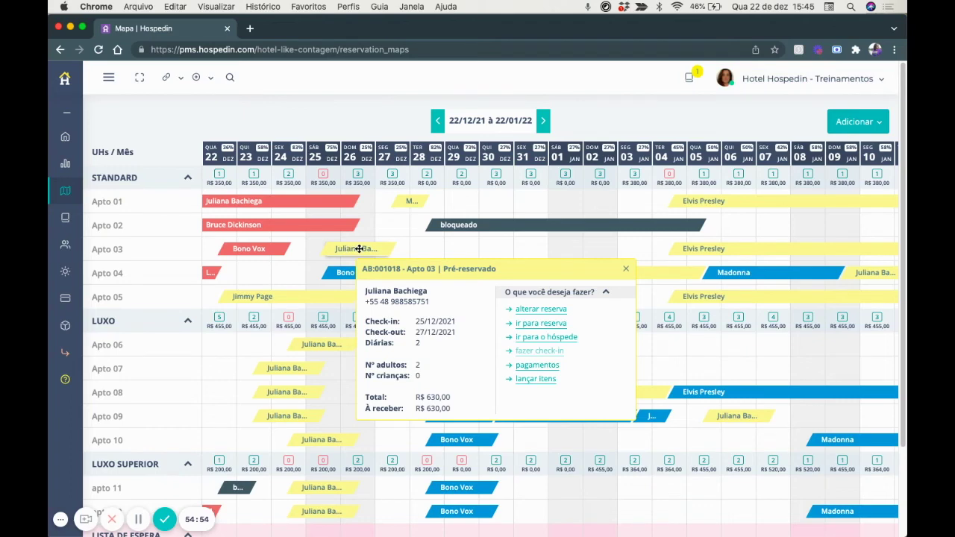
{"action": "left_click", "coordinate": [541, 365]}
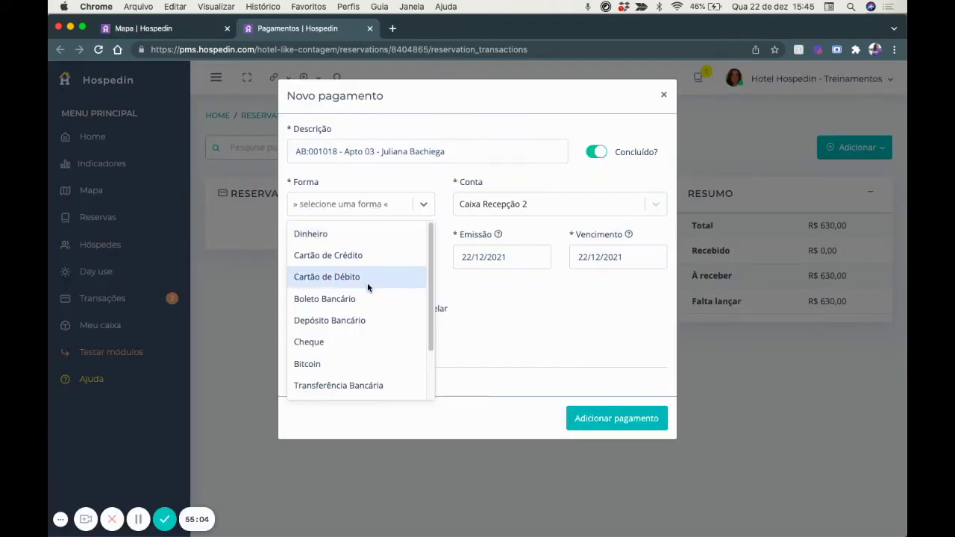
{"action": "scroll", "coordinate": [363, 330], "scroll_direction": "down", "scroll_amount": 2}
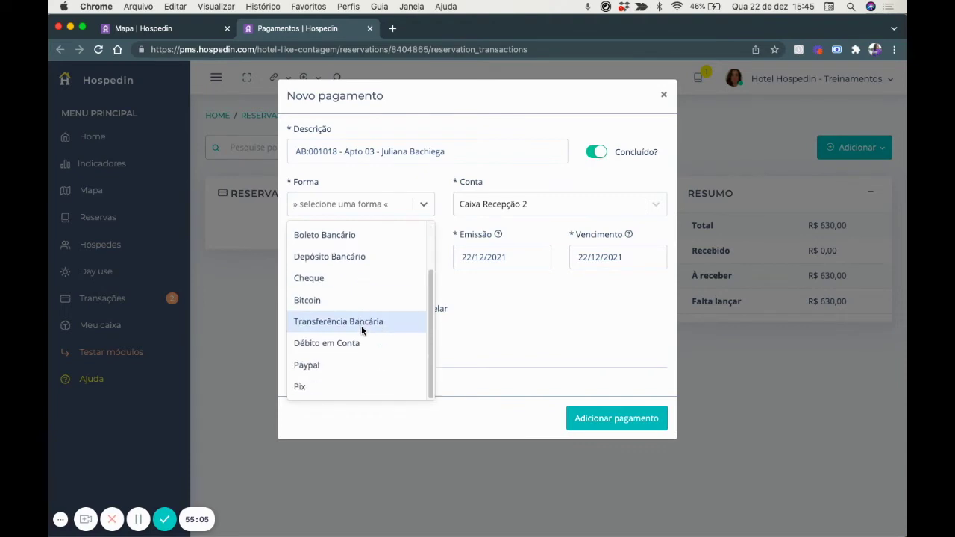
{"action": "left_click", "coordinate": [341, 386]}
{"action": "left_click", "coordinate": [478, 209]}
{"action": "left_click", "coordinate": [483, 235]}
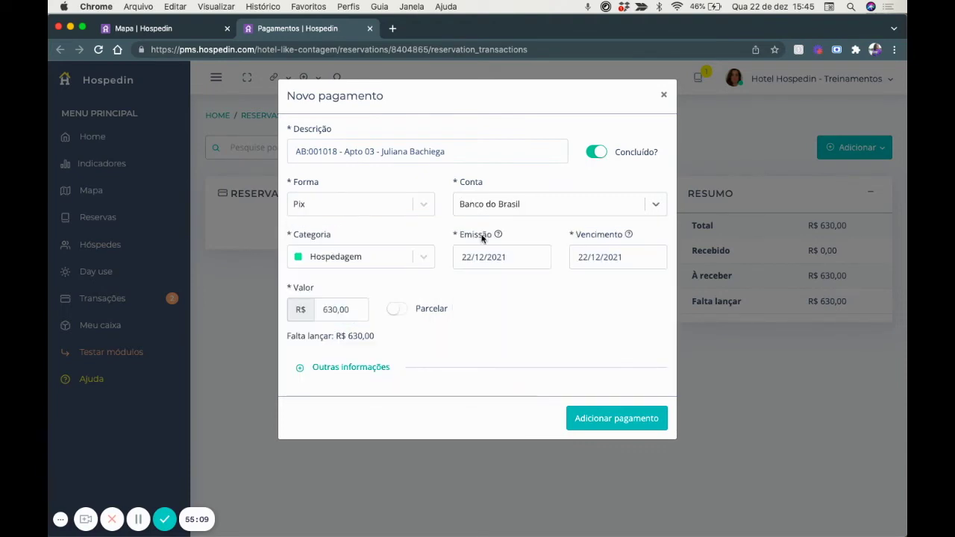
{"action": "left_click_drag", "start_coordinate": [348, 309], "coordinate": [310, 312]}
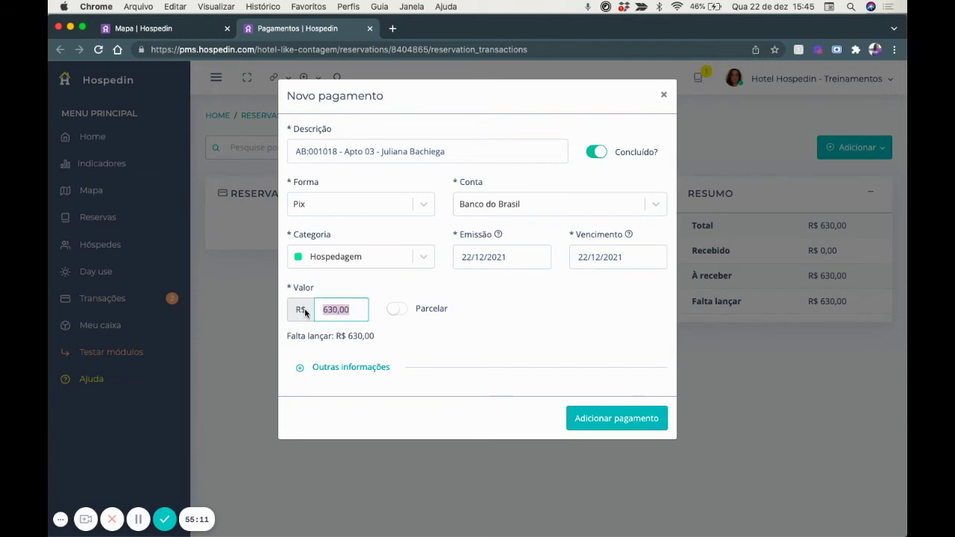
{"action": "type", "text": "315,00"}
{"action": "left_click", "coordinate": [616, 420]}
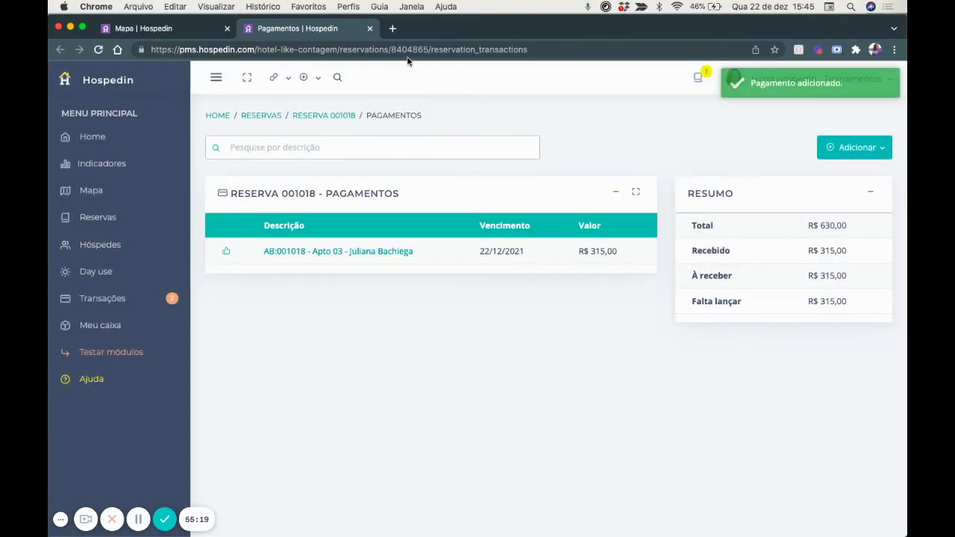
{"action": "left_click", "coordinate": [369, 28]}
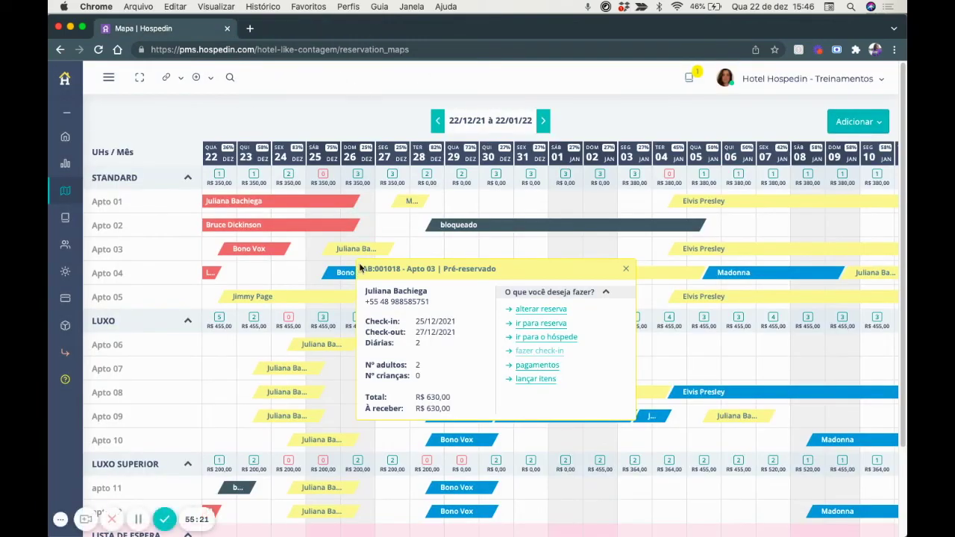
Reload the map and add an Aluguel de Bike item from Recepção (R$ 20,00) to the Apto 03 booking.
{"action": "left_click", "coordinate": [414, 49]}
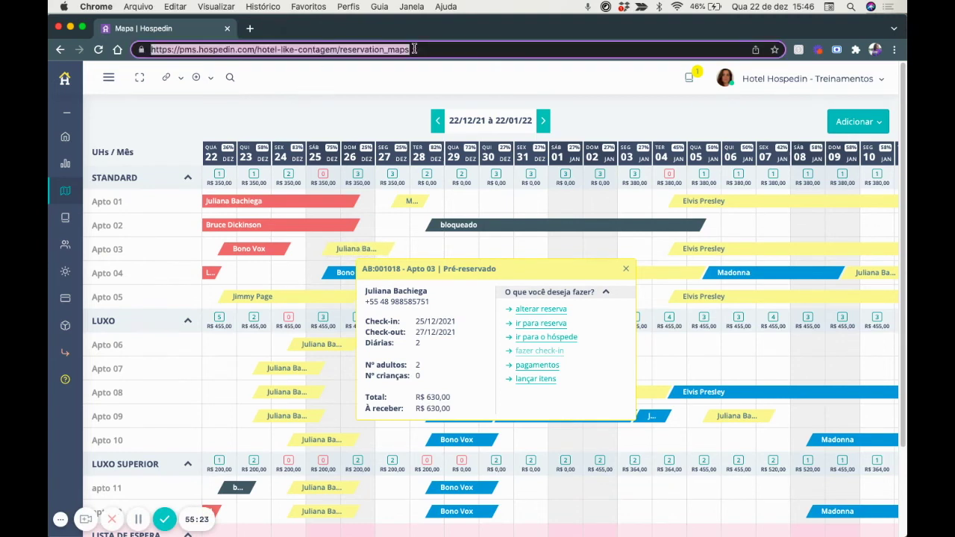
{"action": "key", "text": "Return"}
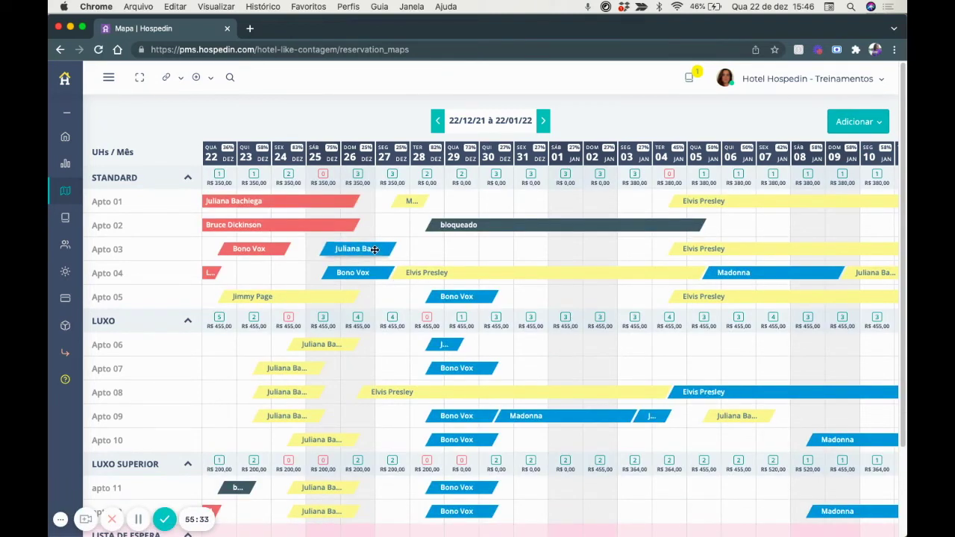
{"action": "left_click", "coordinate": [374, 250]}
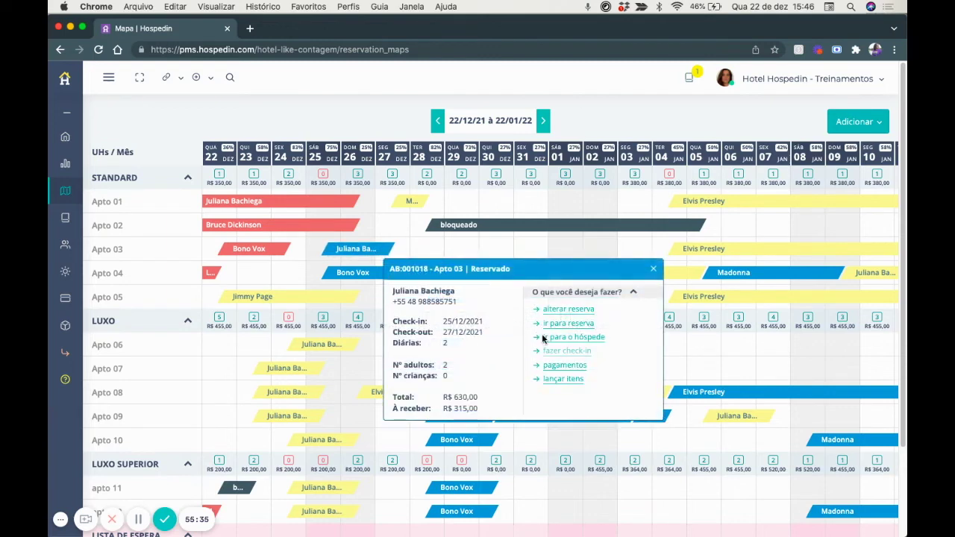
{"action": "left_click", "coordinate": [562, 381]}
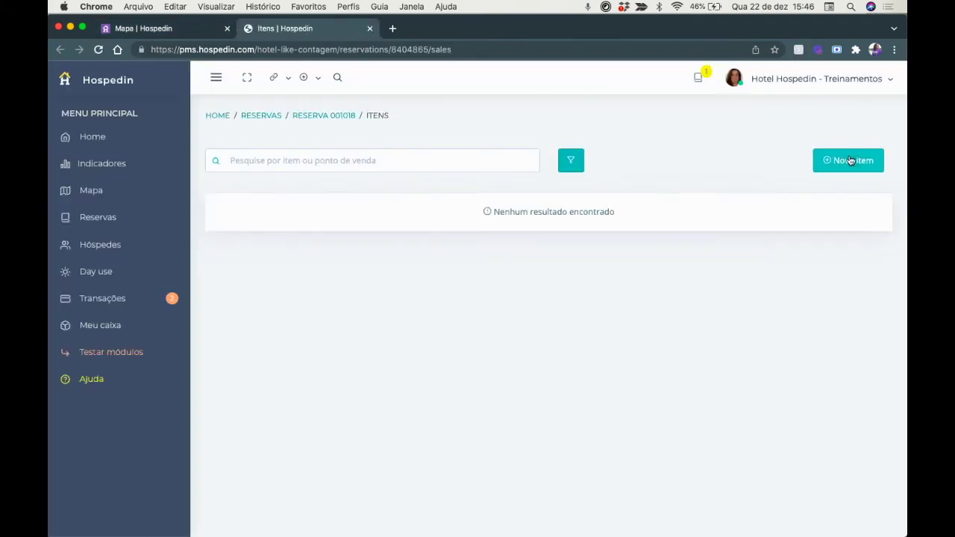
{"action": "left_click", "coordinate": [850, 160]}
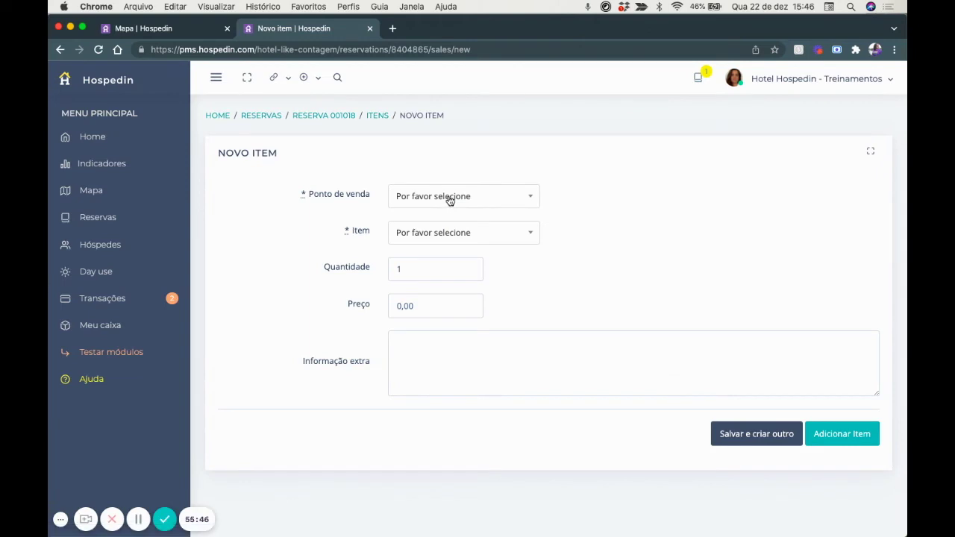
{"action": "left_click", "coordinate": [449, 198]}
{"action": "left_click", "coordinate": [433, 286]}
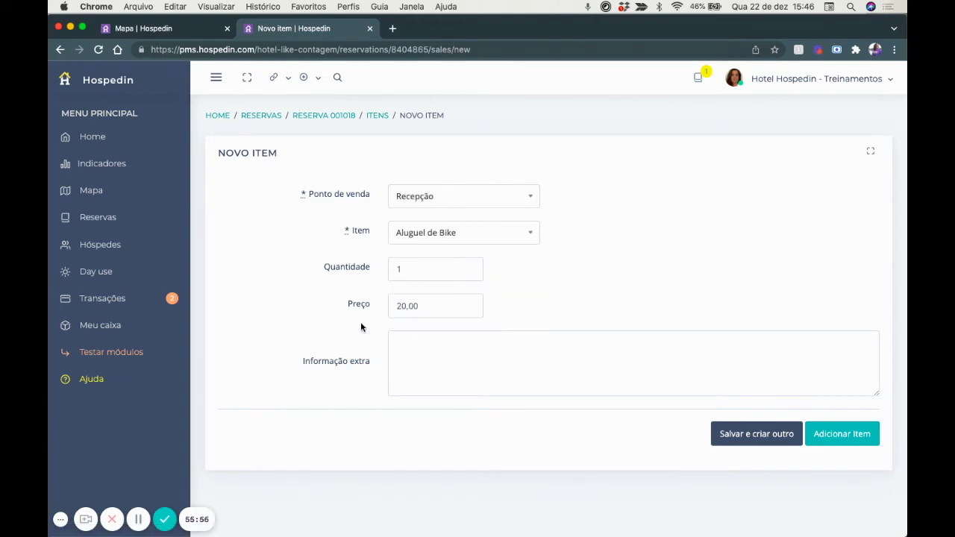
{"action": "left_click", "coordinate": [836, 434]}
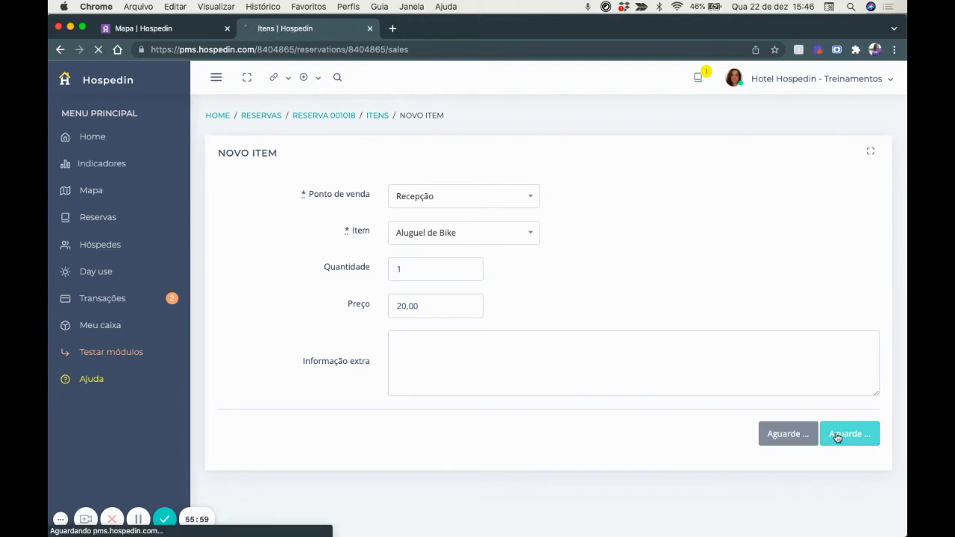
{"action": "left_click", "coordinate": [370, 28]}
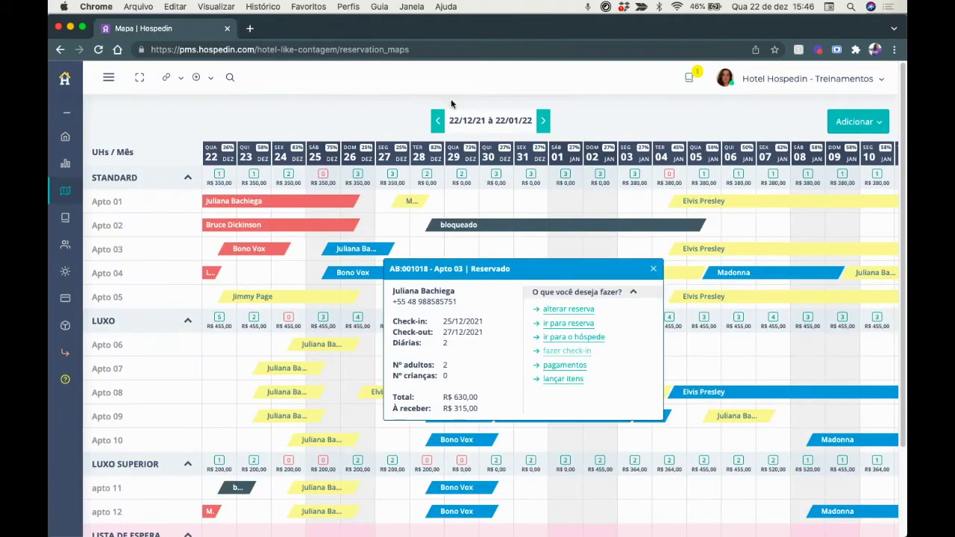
Check out the Apto 04 stay of 20–22 December and confirm it now shows Em limpeza.
{"action": "left_click", "coordinate": [655, 269]}
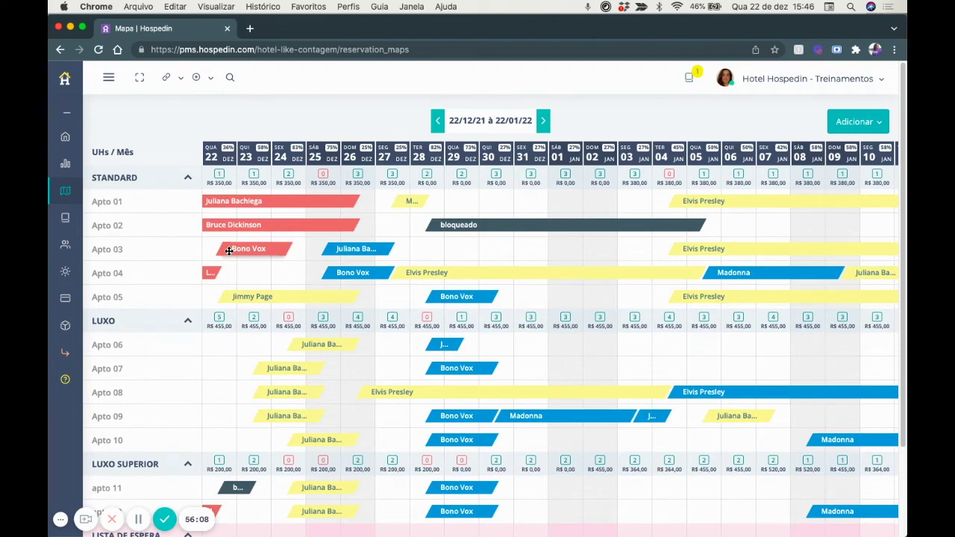
{"action": "scroll", "coordinate": [229, 251], "scroll_direction": "down", "scroll_amount": 2}
{"action": "left_click", "coordinate": [211, 218]}
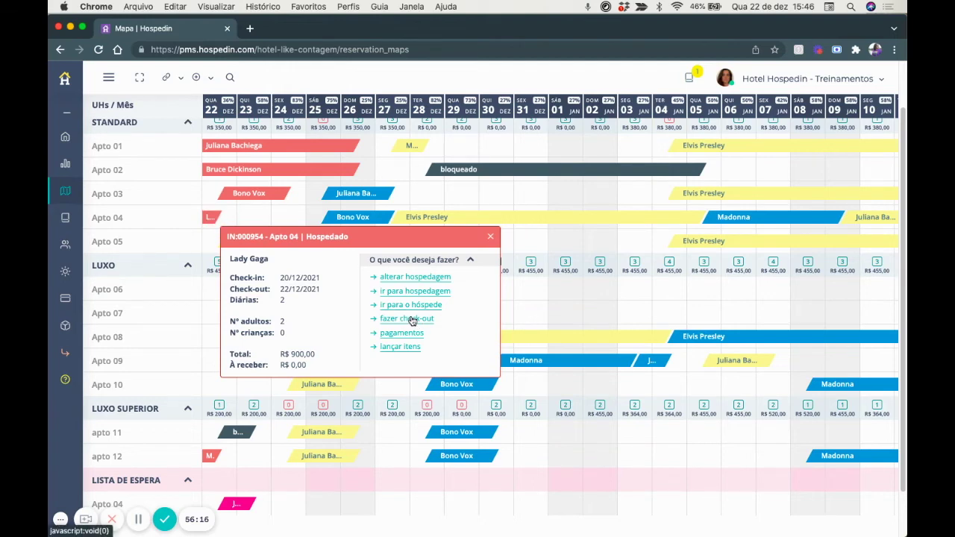
{"action": "left_click", "coordinate": [345, 167]}
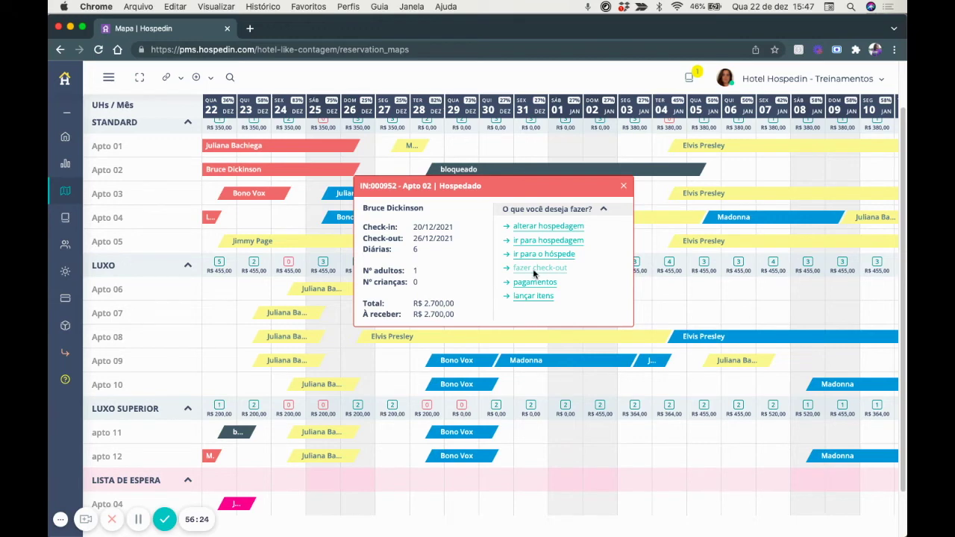
{"action": "left_click", "coordinate": [624, 186]}
{"action": "left_click", "coordinate": [209, 217]}
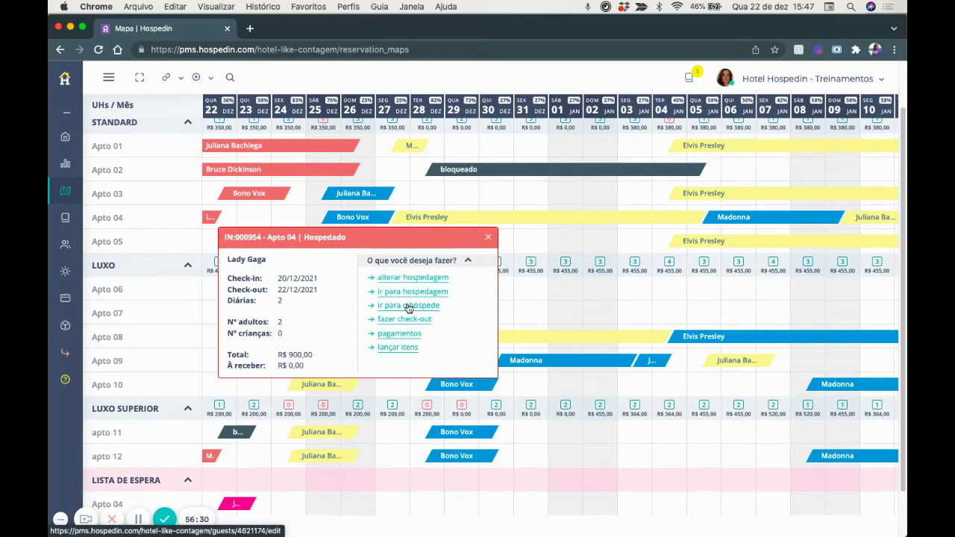
{"action": "left_click", "coordinate": [407, 321]}
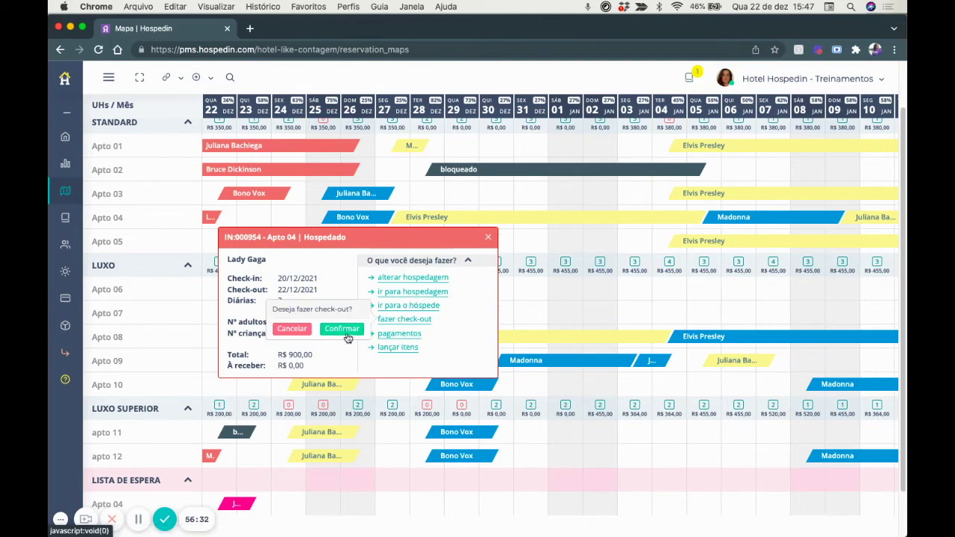
{"action": "left_click", "coordinate": [345, 332]}
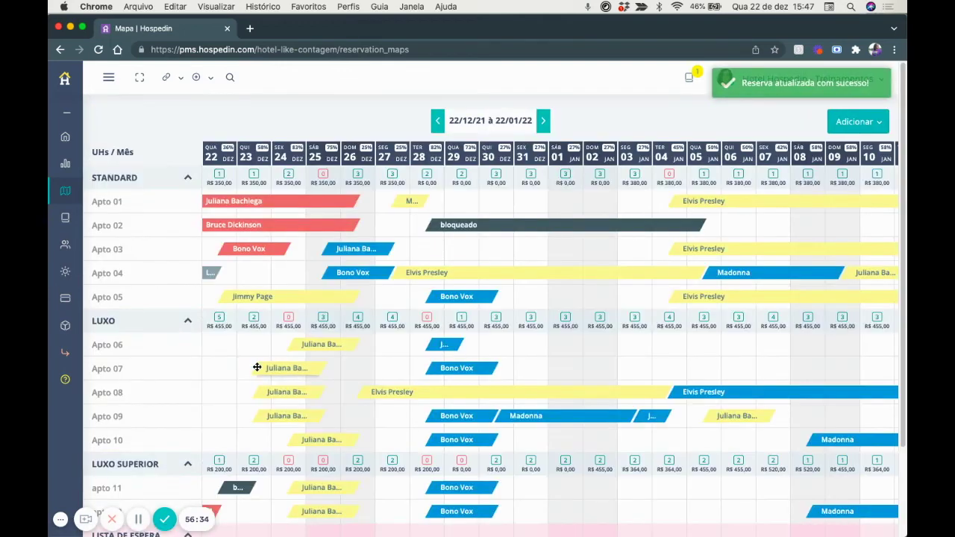
{"action": "scroll", "coordinate": [256, 366], "scroll_direction": "down", "scroll_amount": 1}
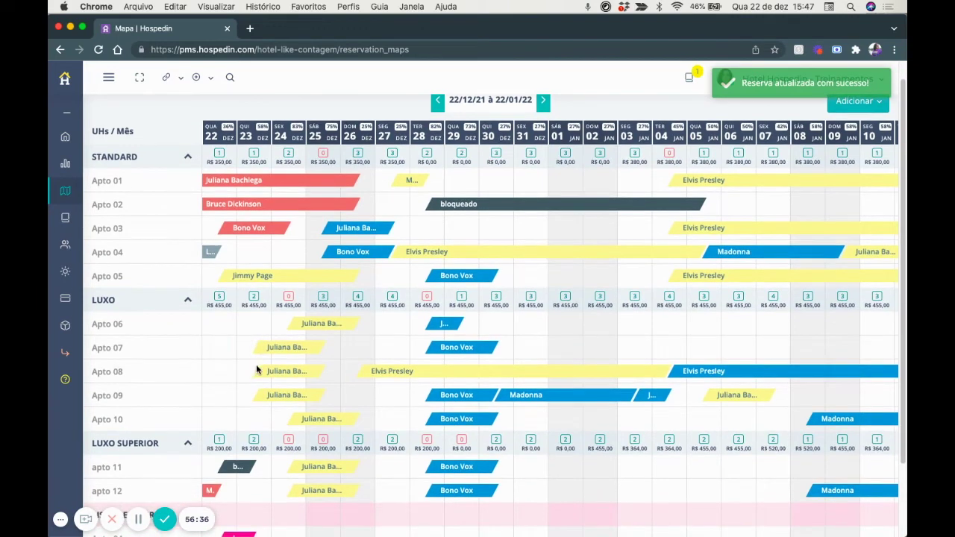
{"action": "left_click", "coordinate": [210, 254]}
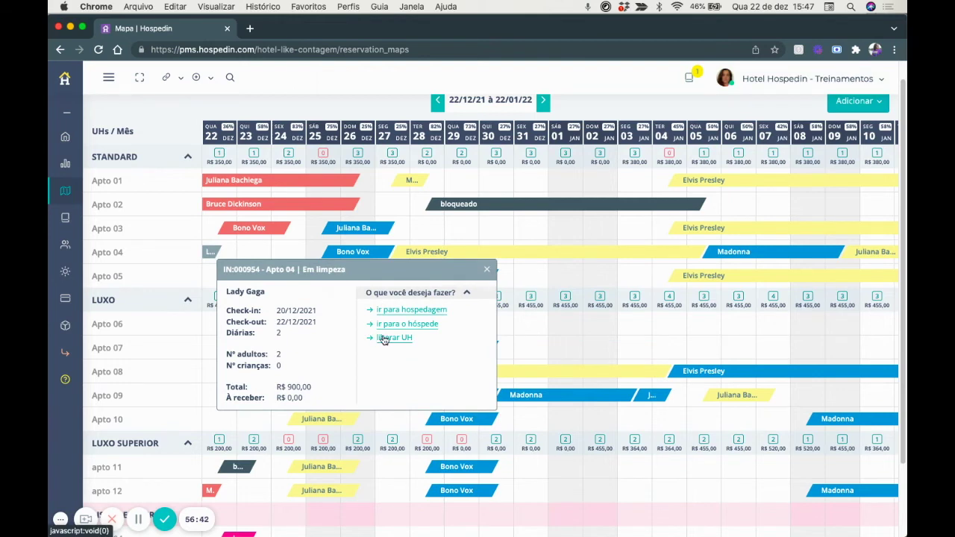
Release Apto 04 after cleaning, then attempt the apto 12 check-out, refused for lacking a payment.
{"action": "left_click", "coordinate": [384, 339]}
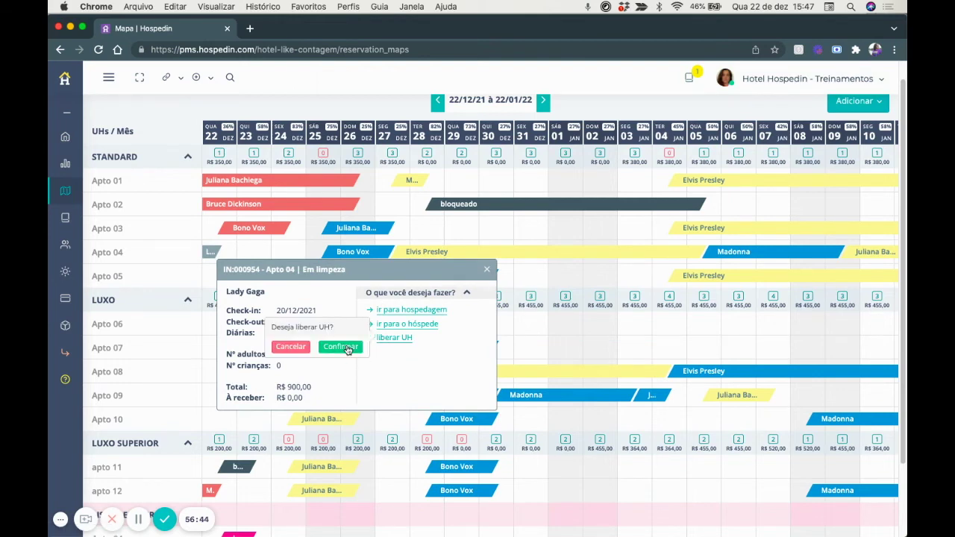
{"action": "left_click", "coordinate": [348, 349]}
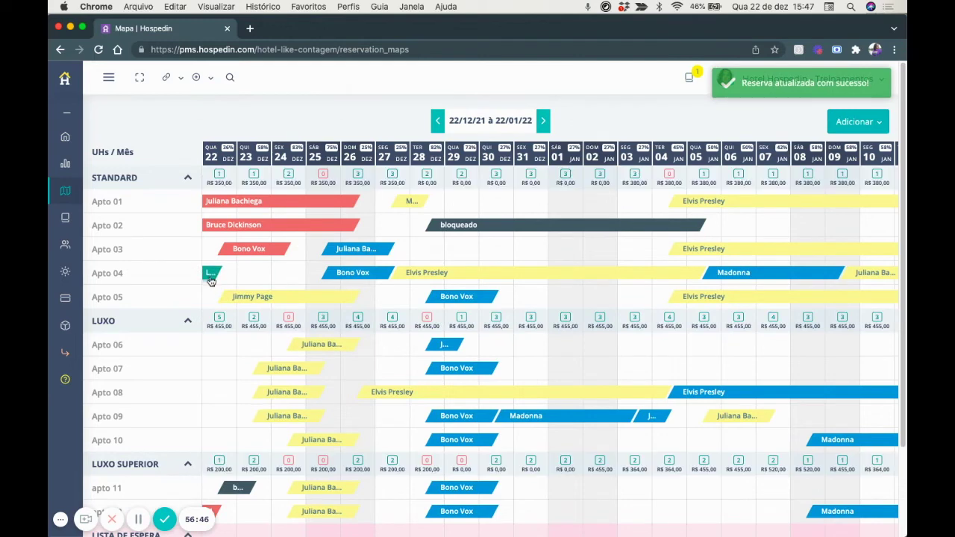
{"action": "scroll", "coordinate": [211, 278], "scroll_direction": "down", "scroll_amount": 3}
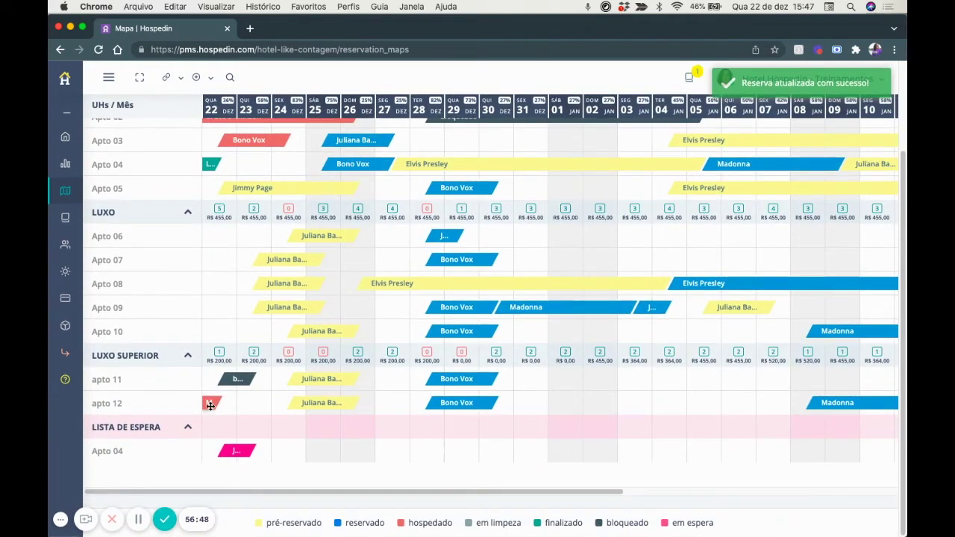
{"action": "left_click", "coordinate": [211, 404]}
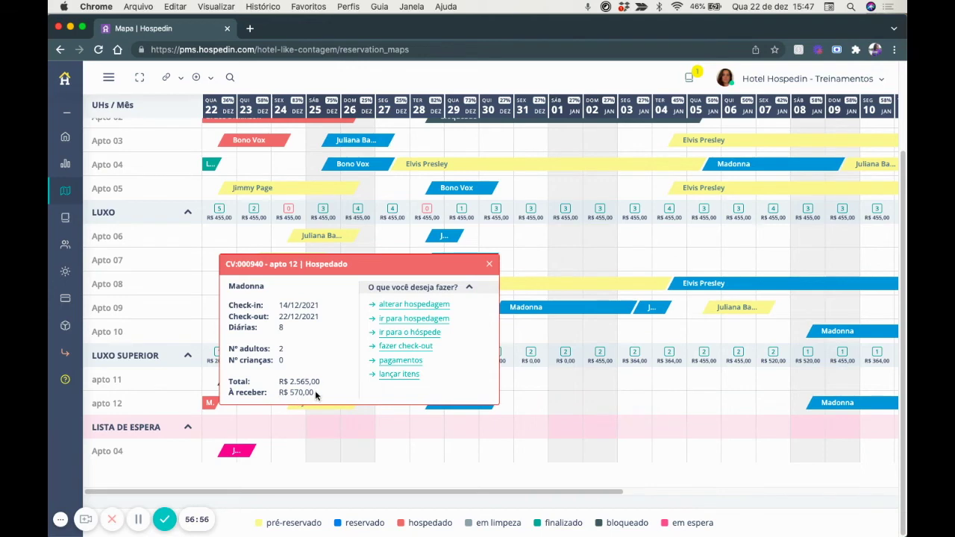
{"action": "left_click", "coordinate": [391, 348]}
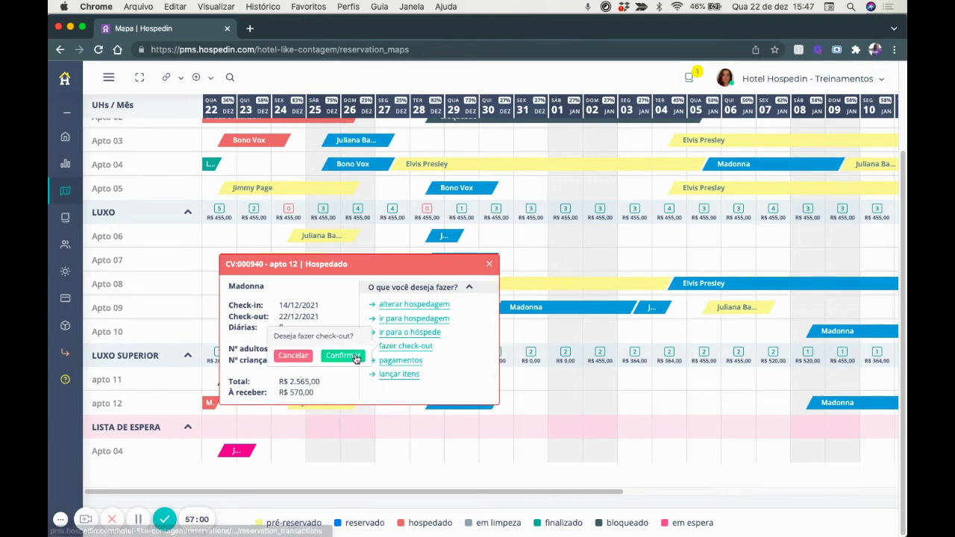
{"action": "left_click", "coordinate": [351, 356]}
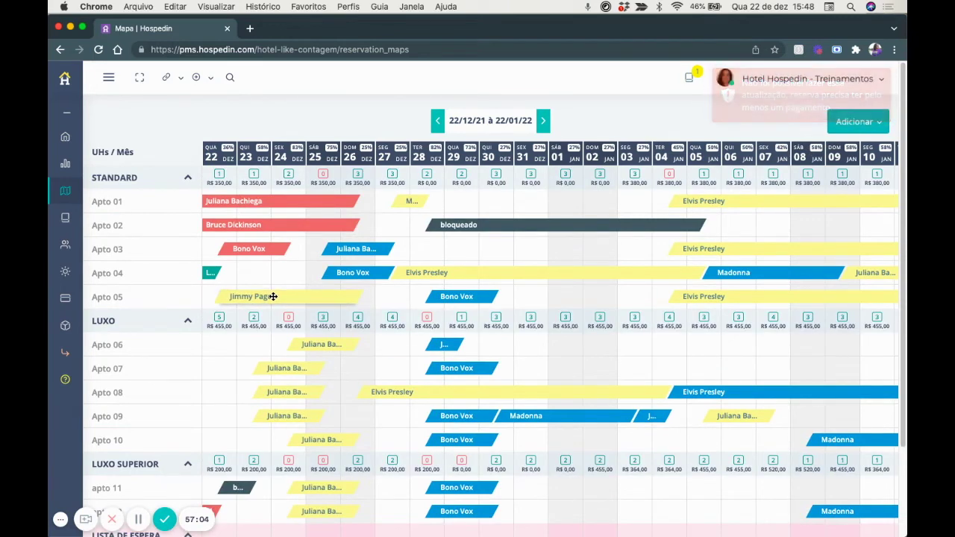
{"action": "scroll", "coordinate": [273, 296], "scroll_direction": "down", "scroll_amount": 1}
{"action": "scroll", "coordinate": [273, 296], "scroll_direction": "down", "scroll_amount": 1}
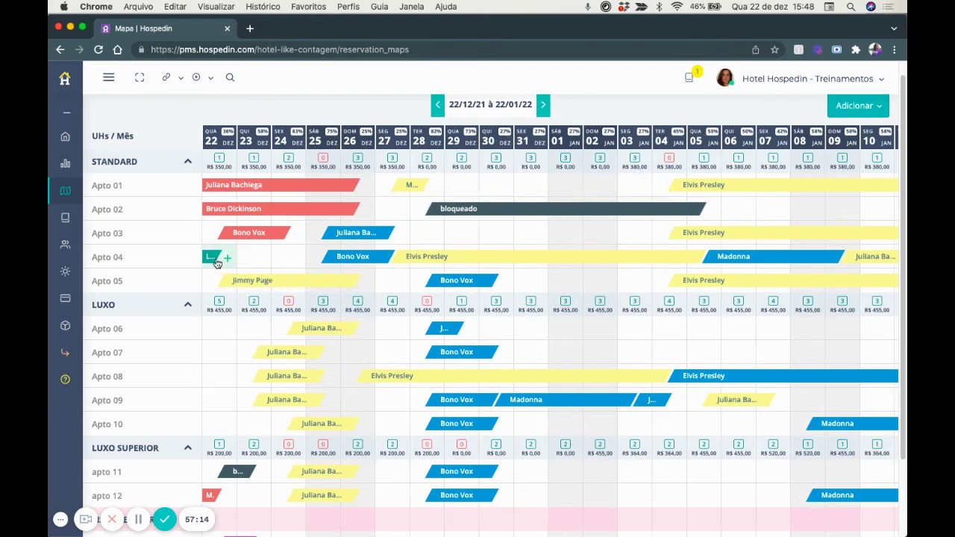
Block Apto 04 for 22–23 December with the note 'manutenção ar condicionado'.
{"action": "left_click", "coordinate": [226, 260]}
{"action": "left_click", "coordinate": [265, 280]}
{"action": "left_click", "coordinate": [448, 252]}
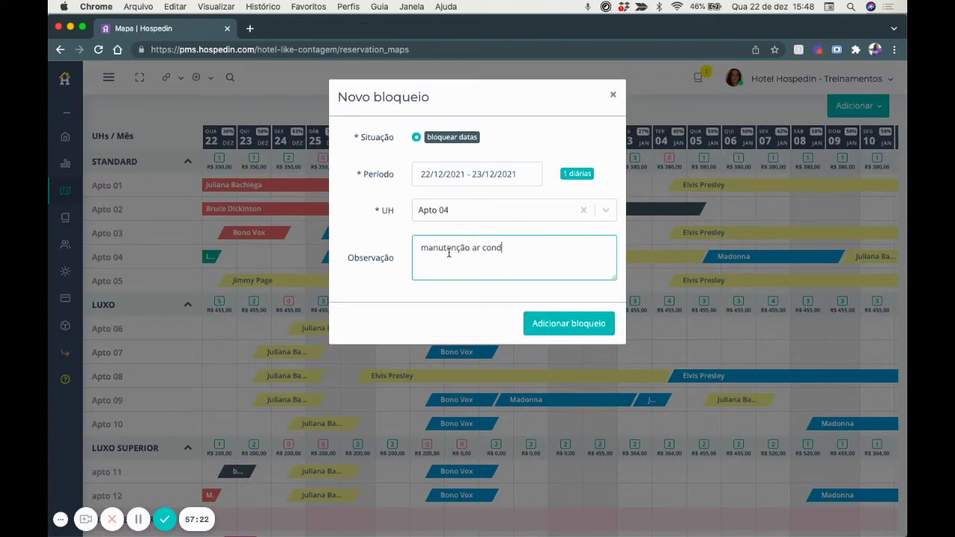
{"action": "type", "text": "manutenção ar condicionado"}
{"action": "left_click", "coordinate": [545, 323]}
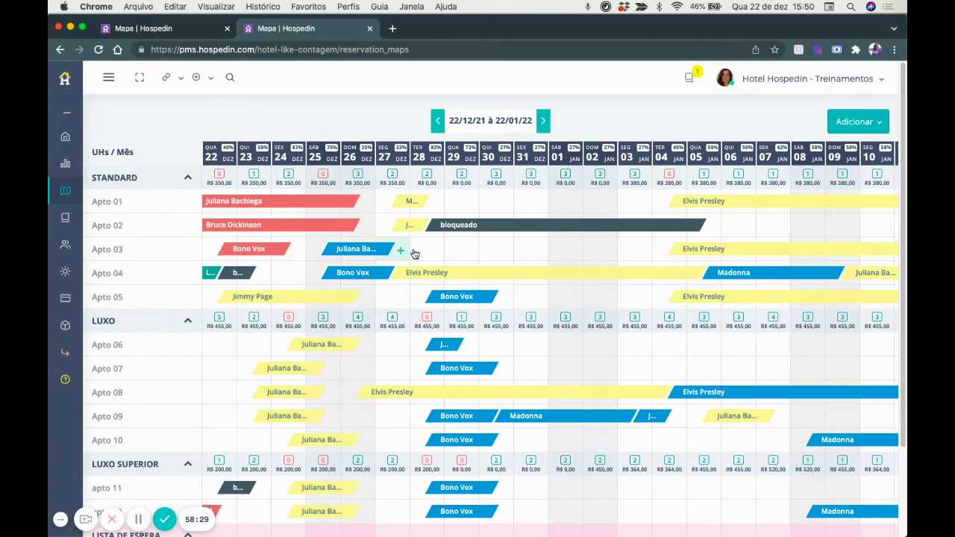
Create a one-night Apto 03 booking for 28–29 December and show its online check-in link options.
{"action": "left_click", "coordinate": [426, 249]}
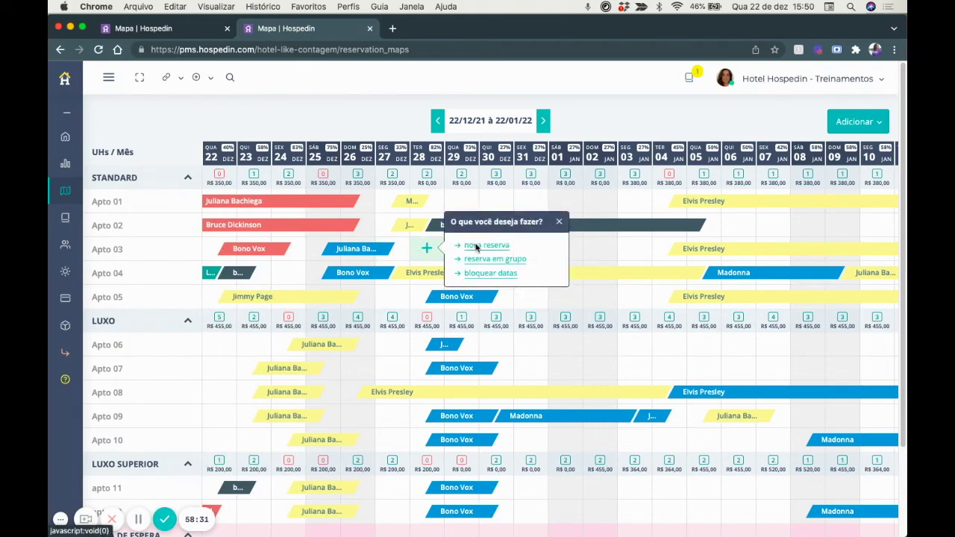
{"action": "left_click", "coordinate": [475, 246]}
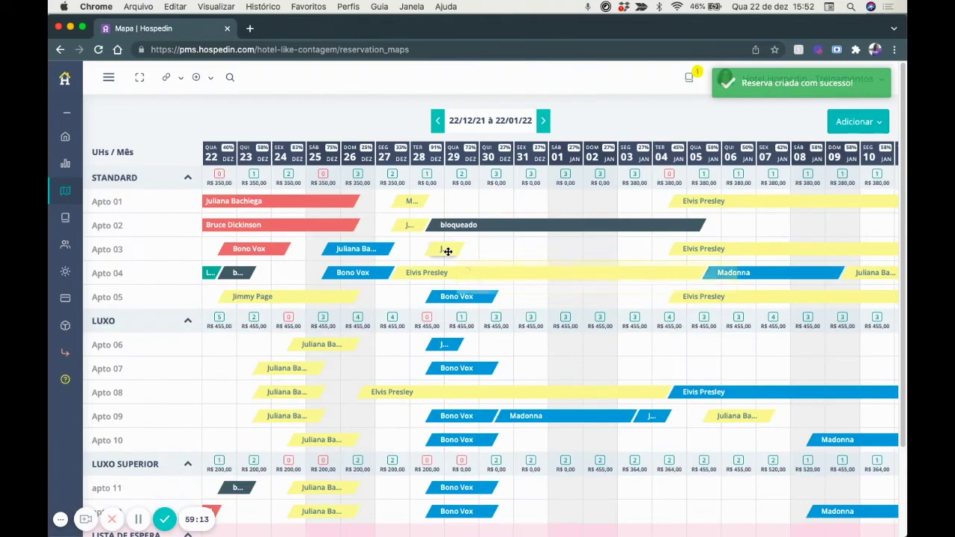
{"action": "left_click", "coordinate": [448, 252]}
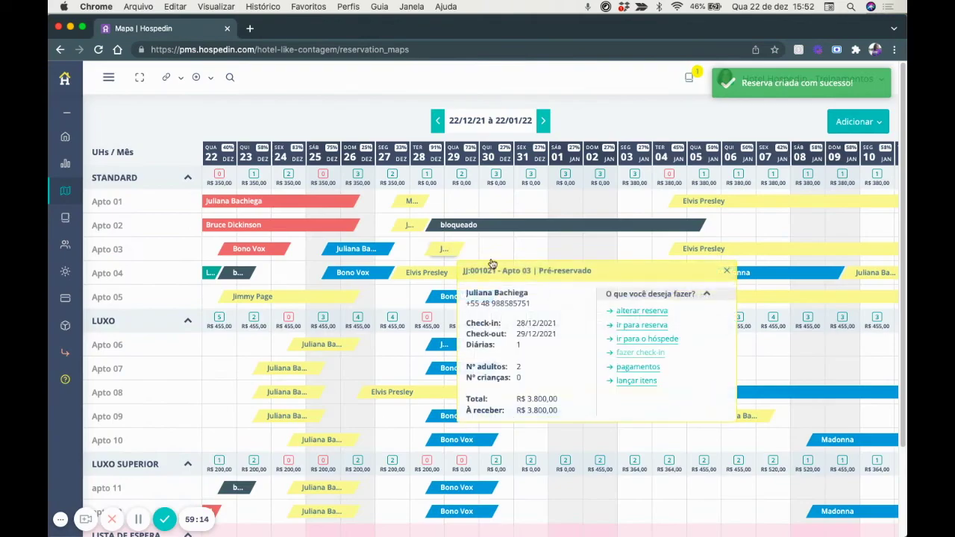
{"action": "left_click", "coordinate": [629, 324]}
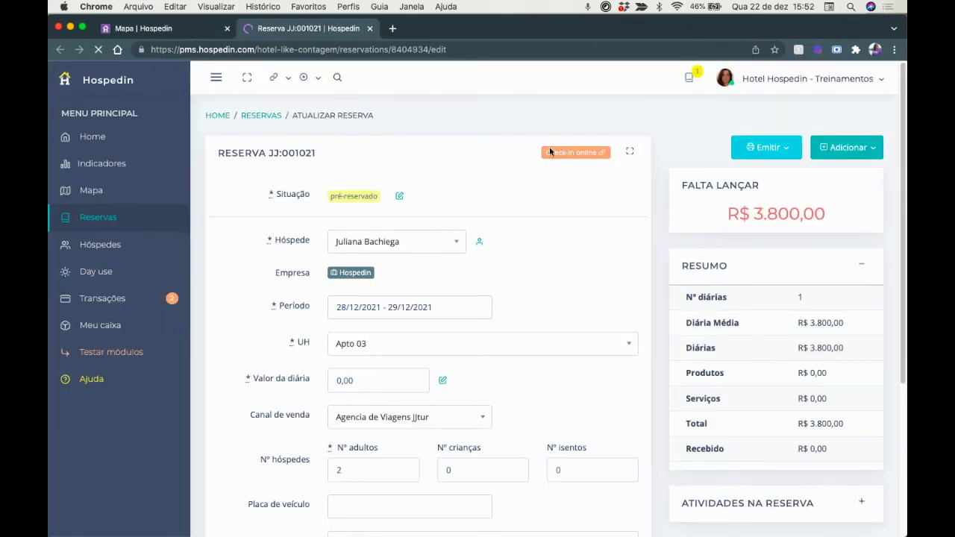
{"action": "left_click", "coordinate": [589, 154]}
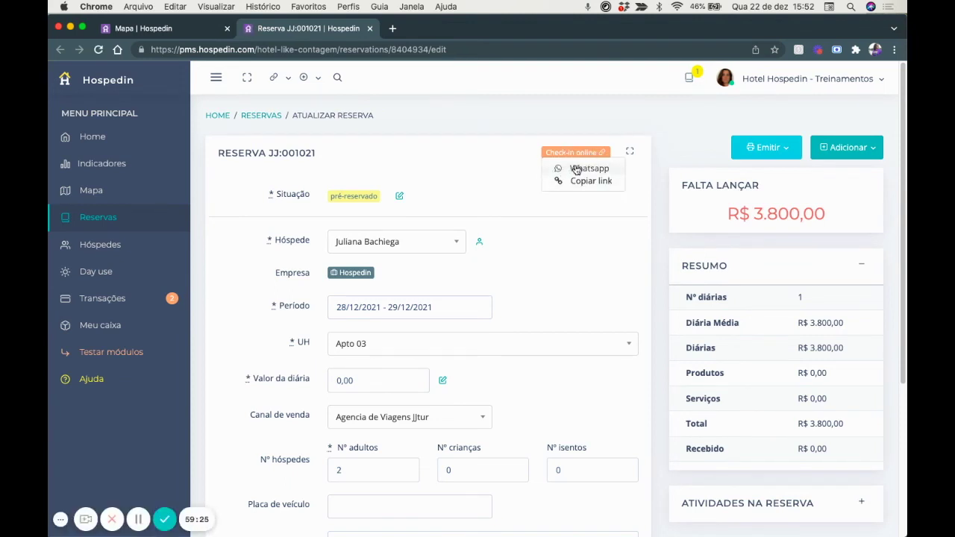
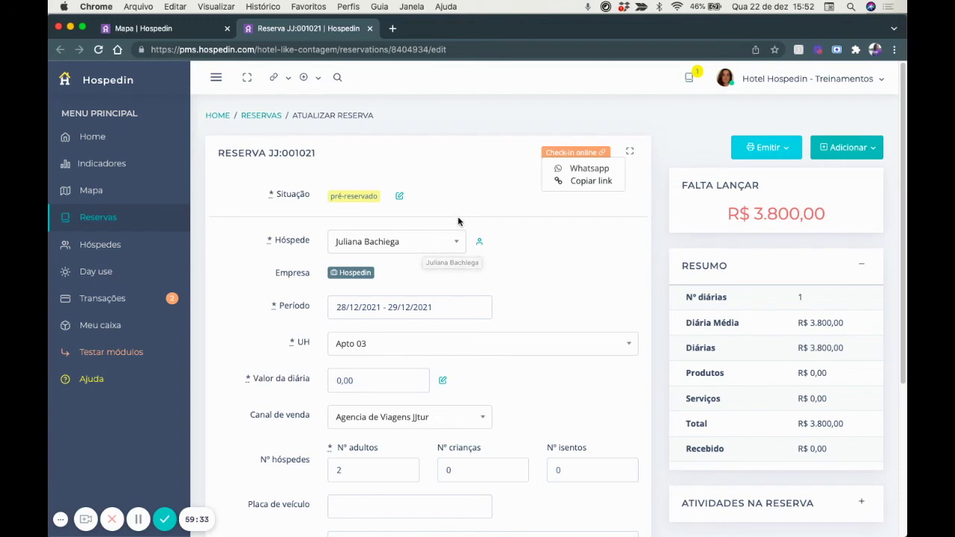
Copy reservation JJ:001021's online check-in link with 'Copiar link'.
{"action": "left_click", "coordinate": [574, 181]}
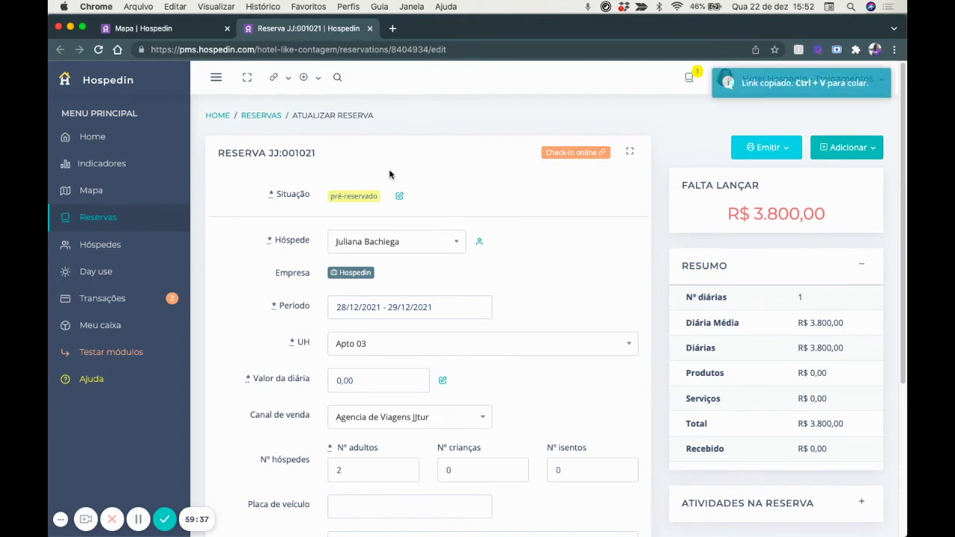
{"action": "left_click", "coordinate": [391, 31]}
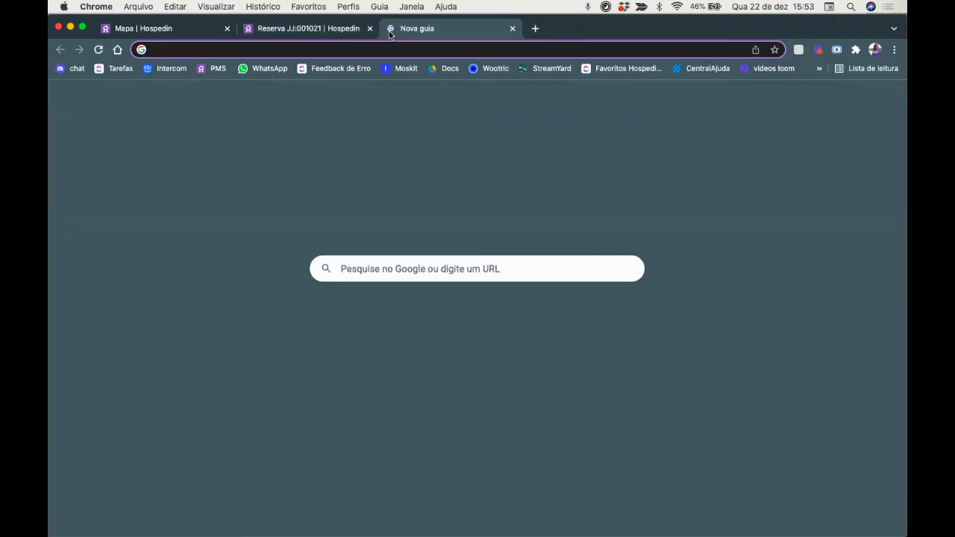
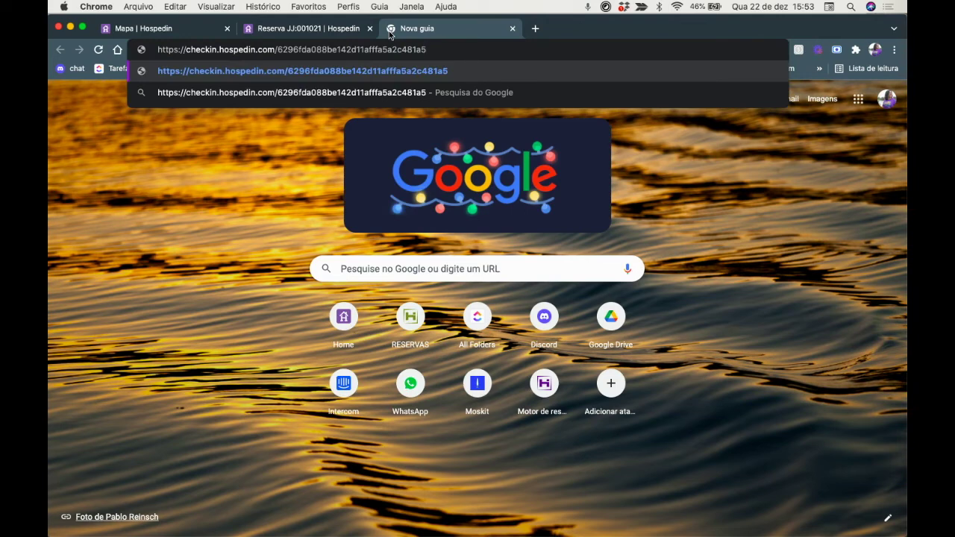
Load the copied check-in link in the new tab and review the prefilled guest and address details.
{"action": "key", "text": "Return"}
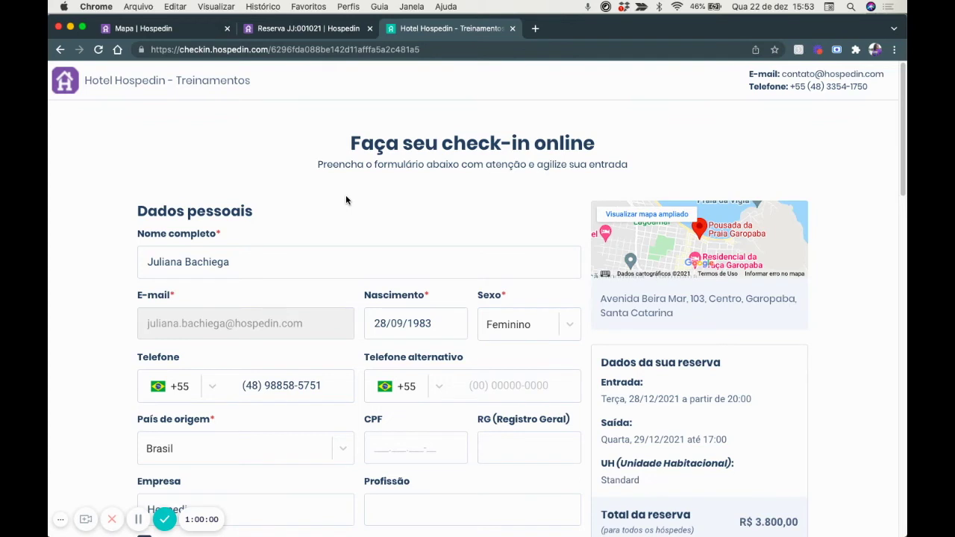
{"action": "scroll", "coordinate": [345, 200], "scroll_direction": "down", "scroll_amount": 1}
{"action": "scroll", "coordinate": [346, 200], "scroll_direction": "down", "scroll_amount": 1}
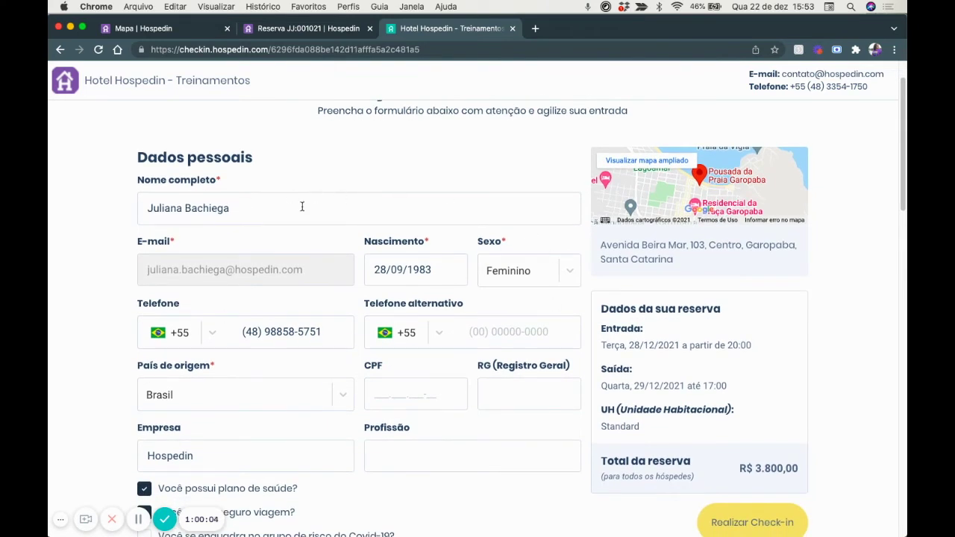
{"action": "scroll", "coordinate": [335, 332], "scroll_direction": "down", "scroll_amount": 1}
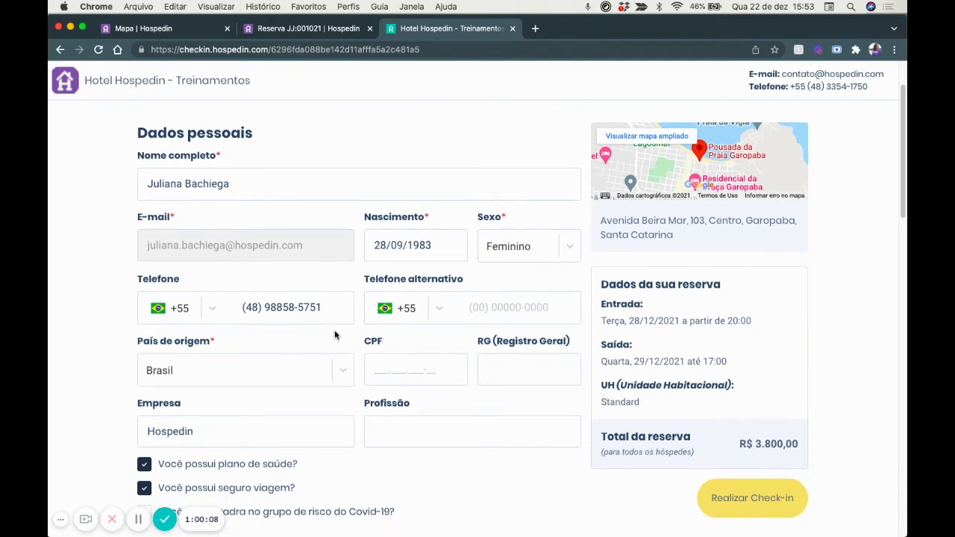
{"action": "scroll", "coordinate": [397, 334], "scroll_direction": "down", "scroll_amount": 1}
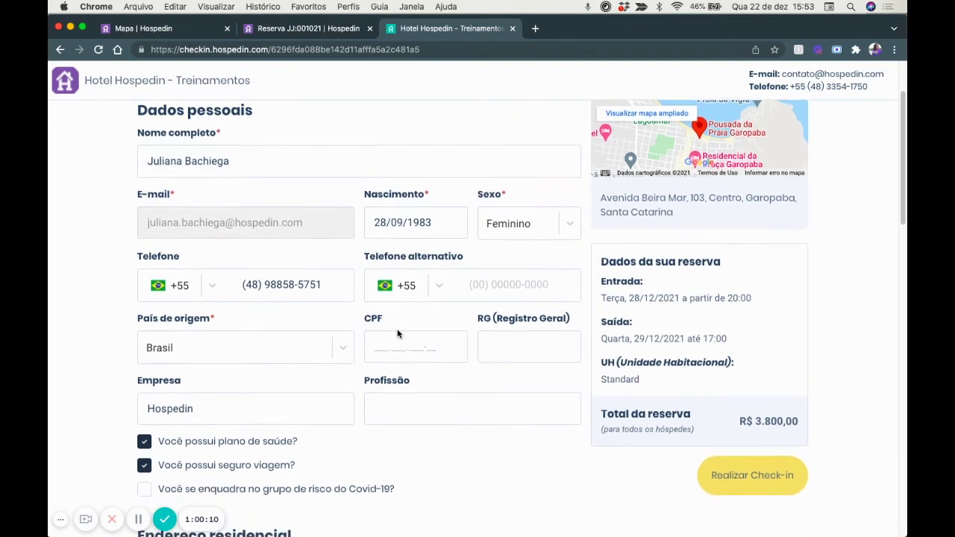
{"action": "scroll", "coordinate": [397, 331], "scroll_direction": "down", "scroll_amount": 4}
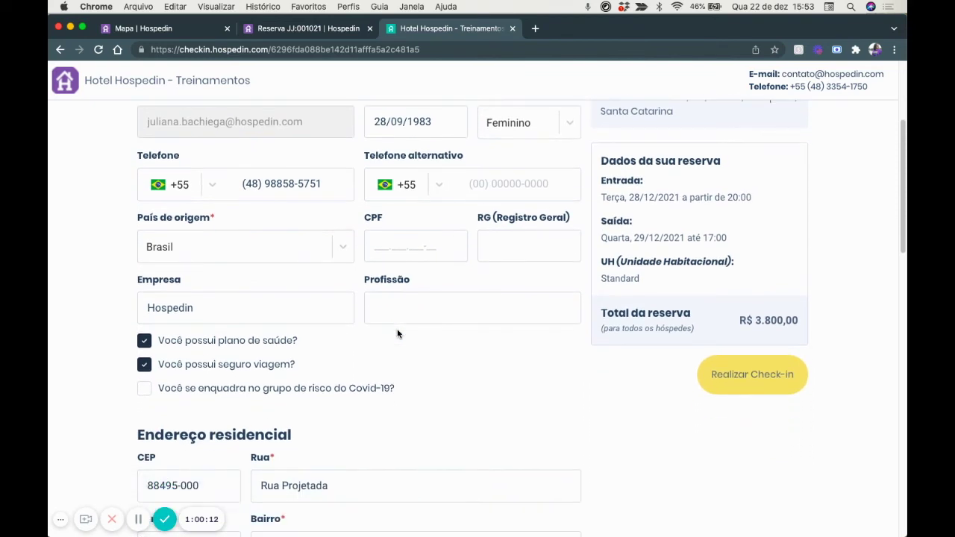
{"action": "scroll", "coordinate": [368, 307], "scroll_direction": "down", "scroll_amount": 8}
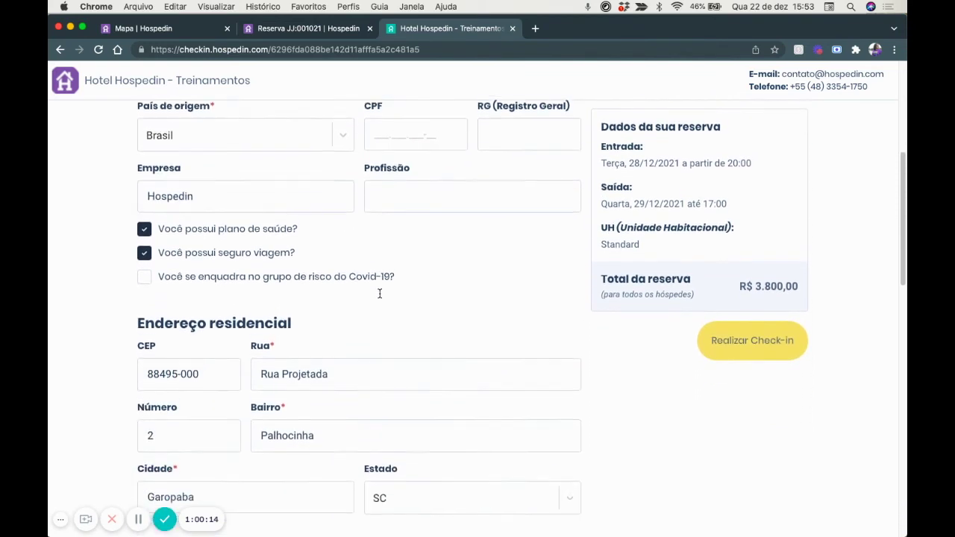
{"action": "scroll", "coordinate": [379, 297], "scroll_direction": "down", "scroll_amount": 7}
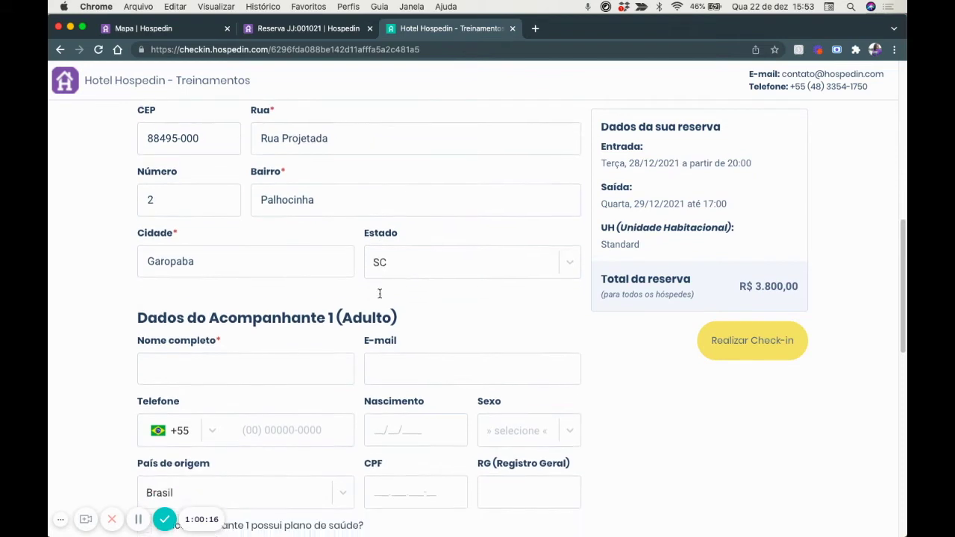
{"action": "scroll", "coordinate": [379, 293], "scroll_direction": "down", "scroll_amount": 2}
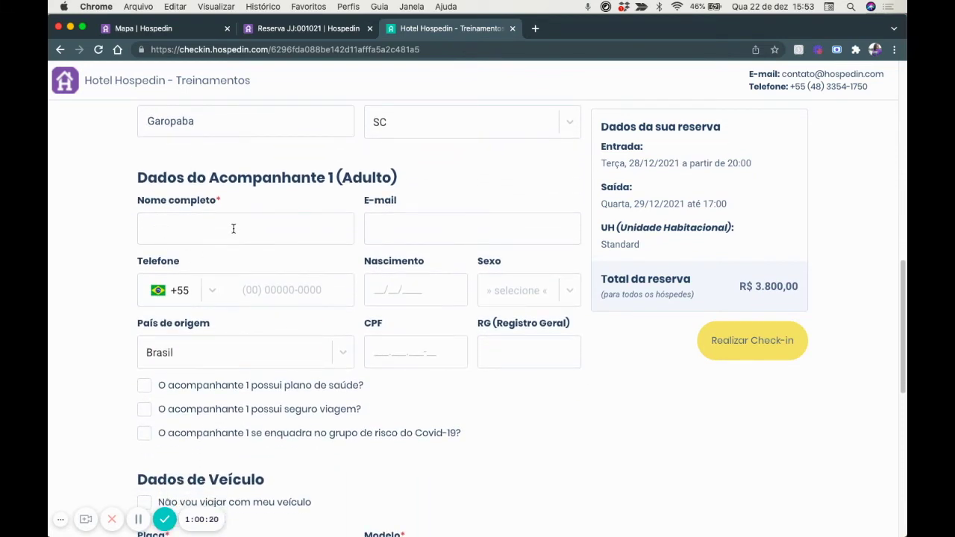
Enter the companion's full name, leaving the companion's e-mail blank.
{"action": "left_click", "coordinate": [233, 228]}
{"action": "type", "text": "A"}
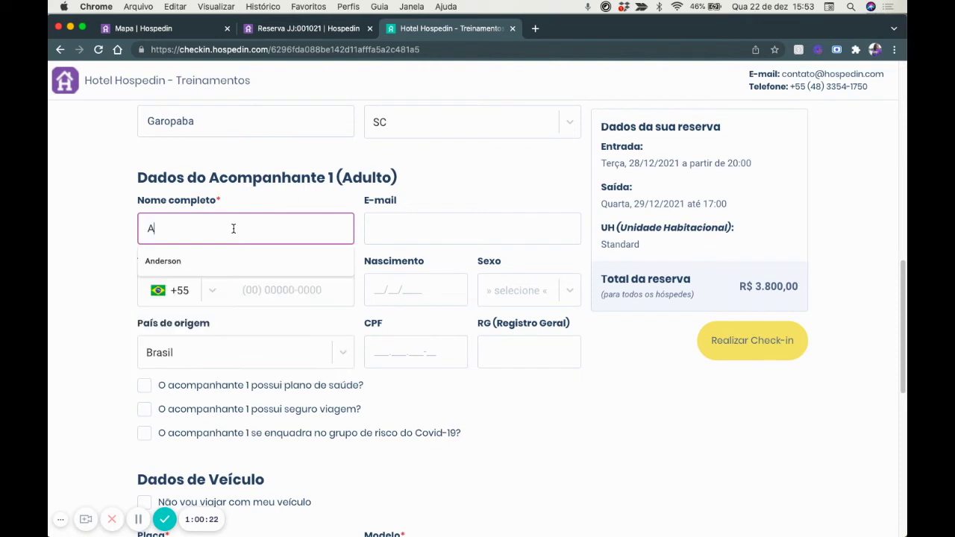
{"action": "type", "text": "nderson"}
{"action": "left_click", "coordinate": [440, 224]}
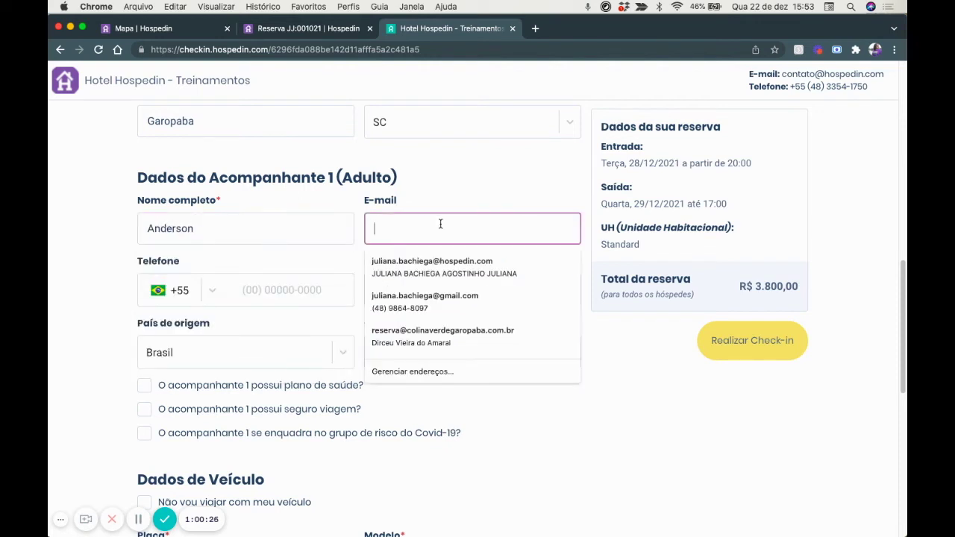
{"action": "left_click", "coordinate": [95, 219]}
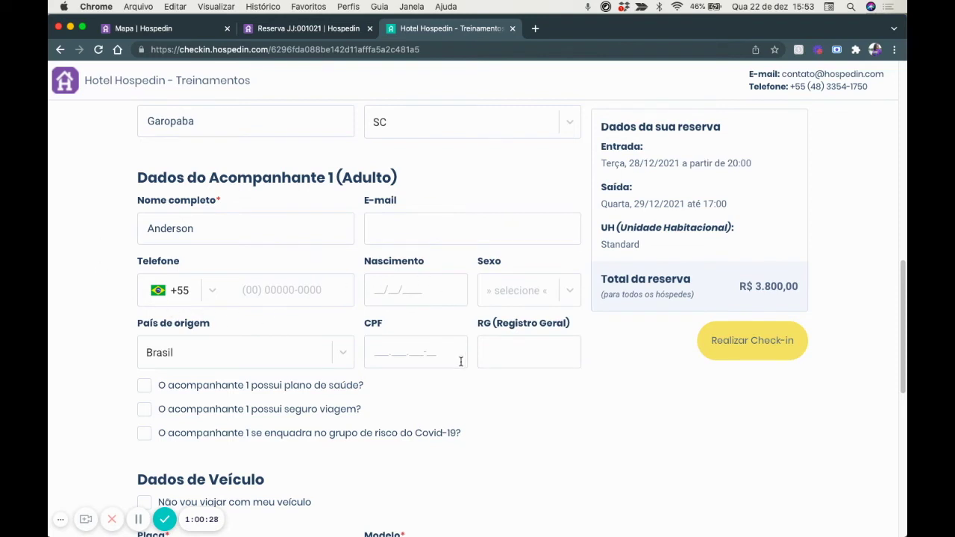
{"action": "scroll", "coordinate": [460, 362], "scroll_direction": "down", "scroll_amount": 3}
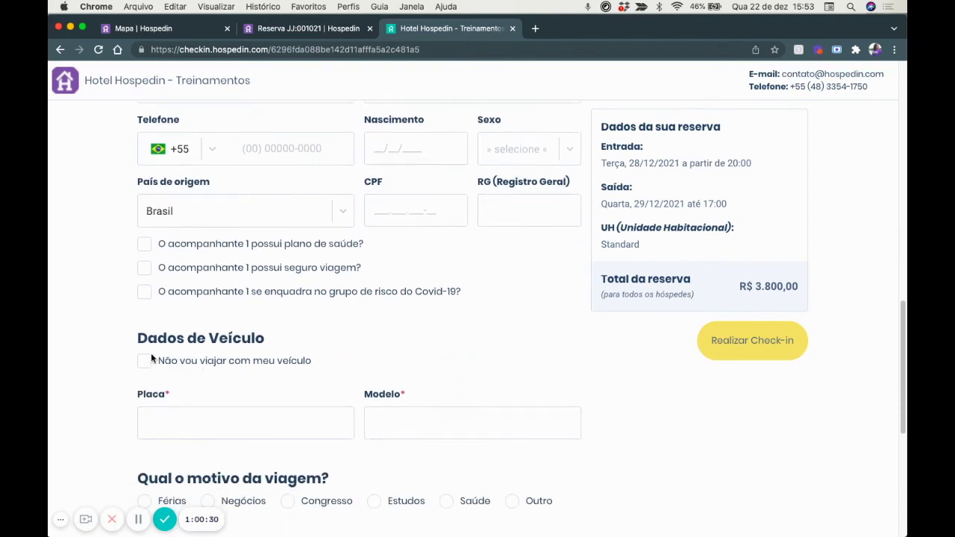
Mark no own vehicle, Férias as trip reason, Avião as transport, and Instagram as referral.
{"action": "left_click", "coordinate": [141, 363]}
{"action": "scroll", "coordinate": [418, 365], "scroll_direction": "down", "scroll_amount": 5}
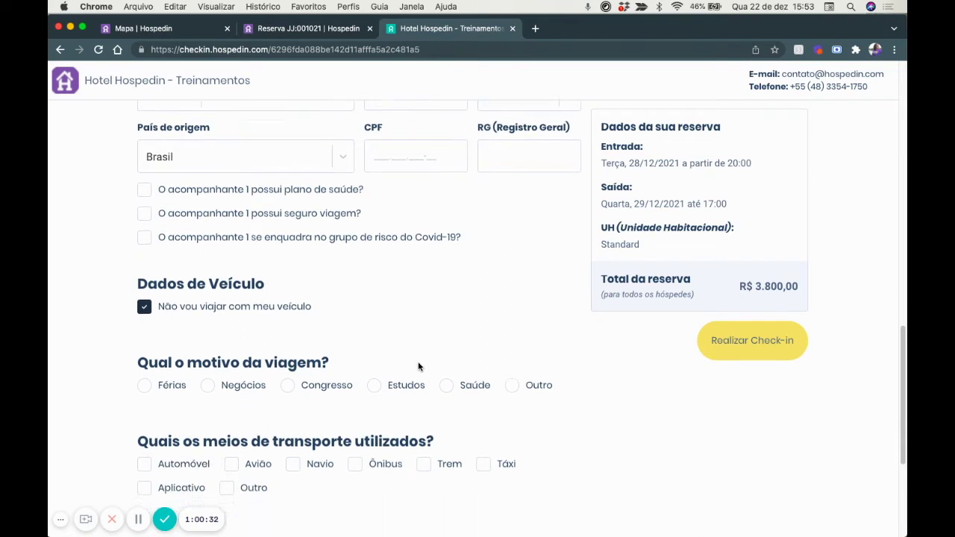
{"action": "left_click", "coordinate": [144, 262]}
{"action": "scroll", "coordinate": [327, 357], "scroll_direction": "down", "scroll_amount": 1}
{"action": "scroll", "coordinate": [328, 363], "scroll_direction": "down", "scroll_amount": 2}
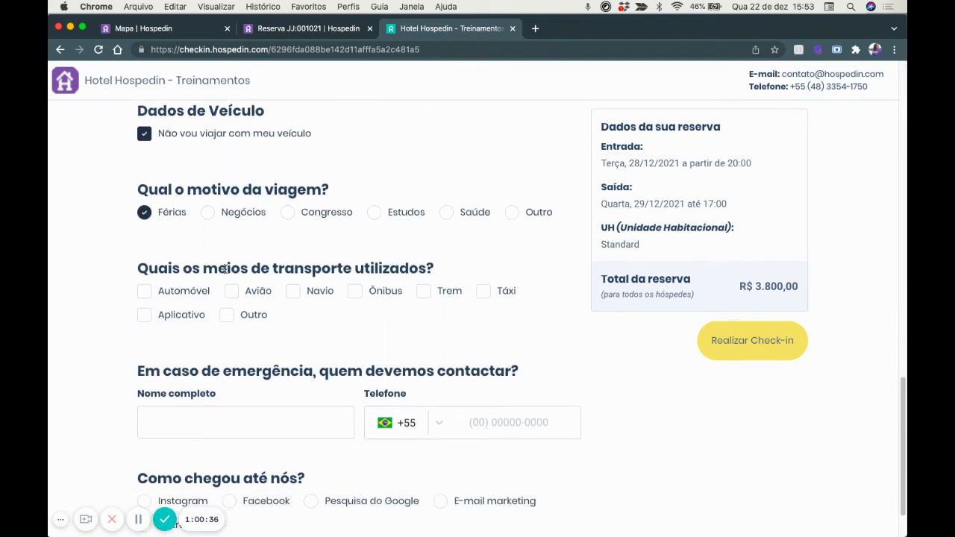
{"action": "left_click", "coordinate": [231, 291]}
{"action": "scroll", "coordinate": [480, 354], "scroll_direction": "down", "scroll_amount": 2}
{"action": "left_click", "coordinate": [145, 436]}
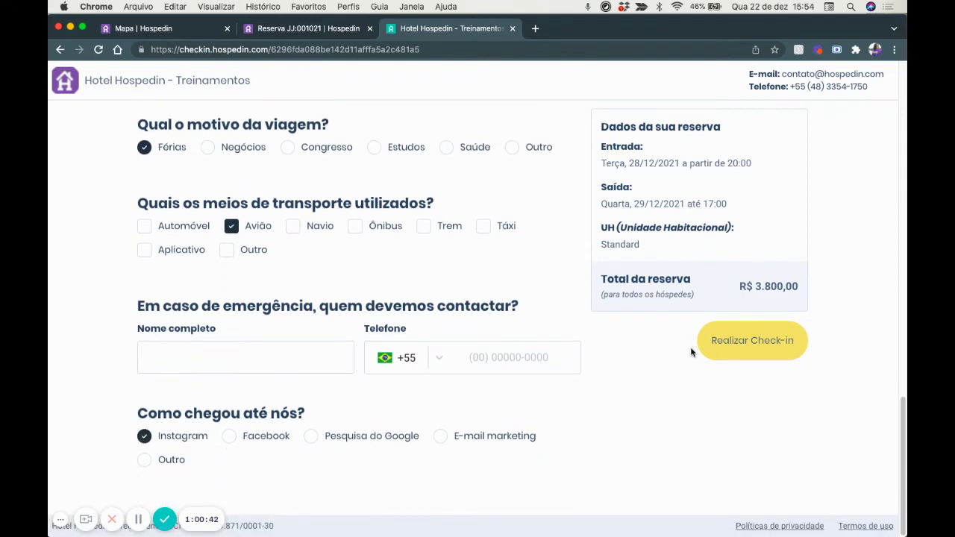
Review the form, submit the online check-in, confirm with 'Sim, concluir!', then close the success page.
{"action": "scroll", "coordinate": [691, 353], "scroll_direction": "up", "scroll_amount": 1}
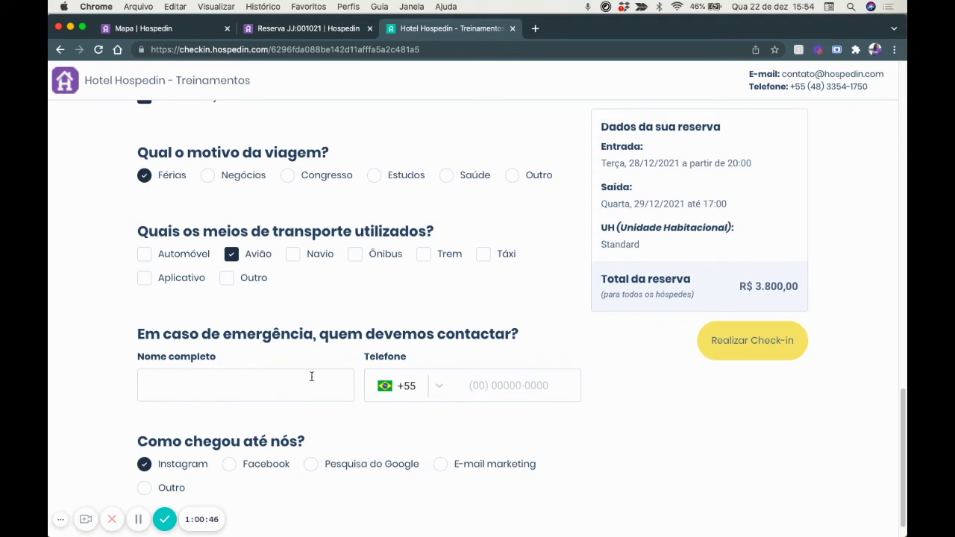
{"action": "scroll", "coordinate": [312, 377], "scroll_direction": "up", "scroll_amount": 1}
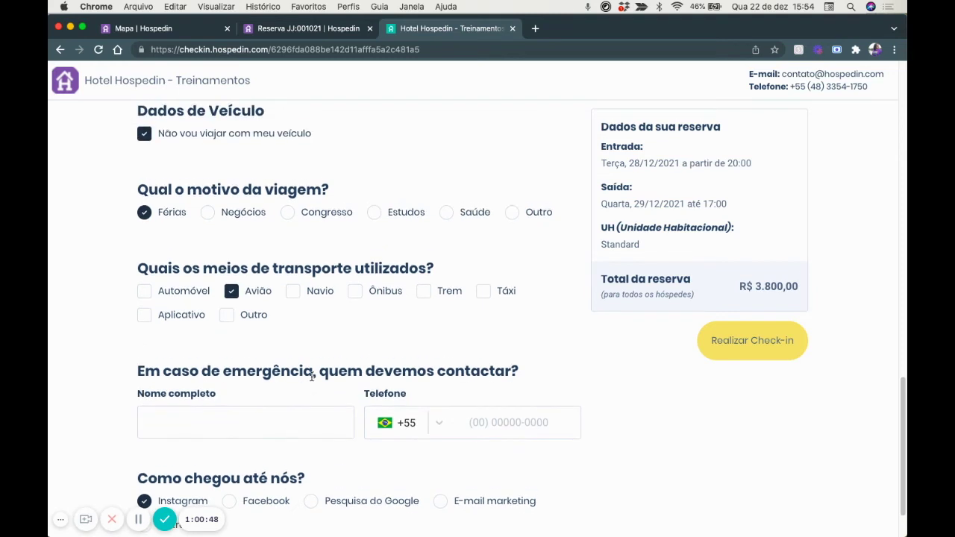
{"action": "scroll", "coordinate": [311, 377], "scroll_direction": "up", "scroll_amount": 1}
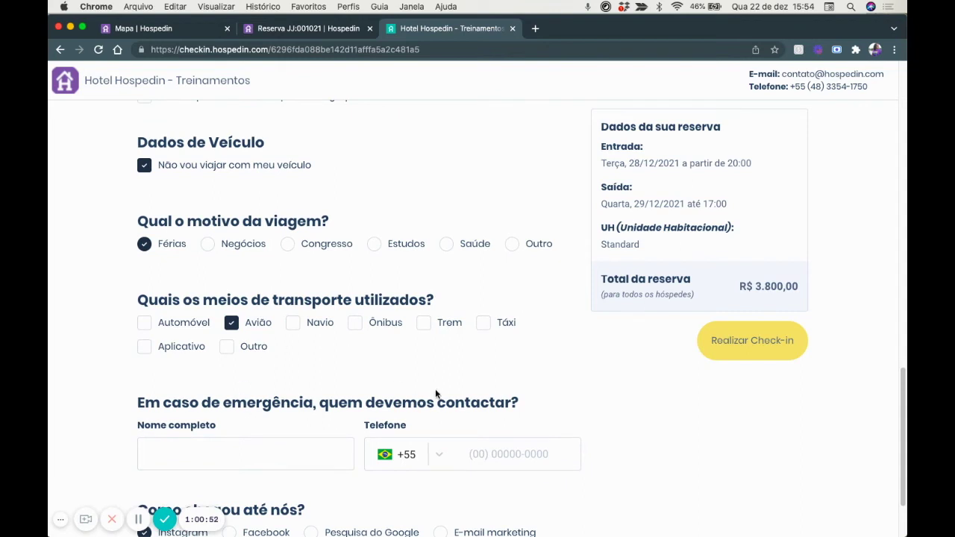
{"action": "scroll", "coordinate": [436, 394], "scroll_direction": "up", "scroll_amount": 3}
{"action": "scroll", "coordinate": [436, 394], "scroll_direction": "down", "scroll_amount": 2}
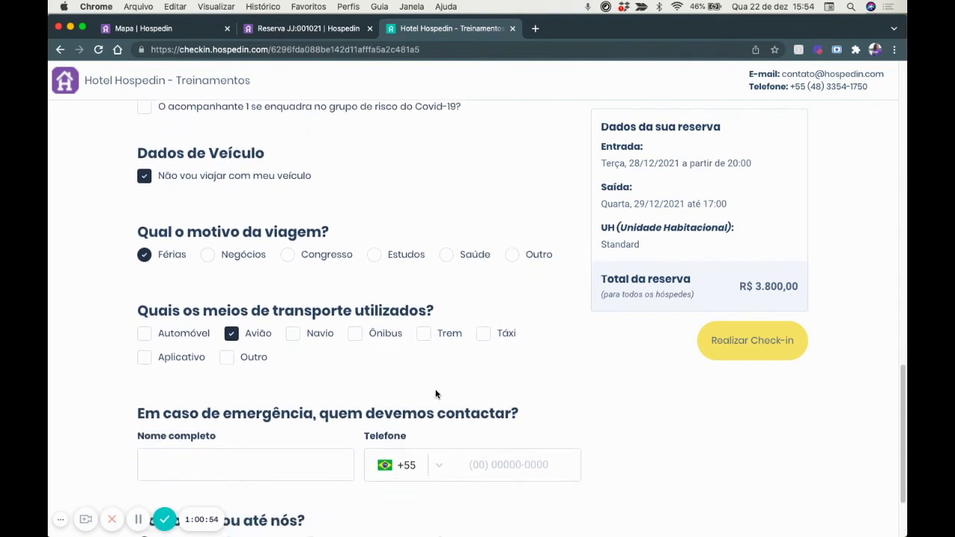
{"action": "scroll", "coordinate": [437, 394], "scroll_direction": "down", "scroll_amount": 3}
{"action": "scroll", "coordinate": [333, 184], "scroll_direction": "up", "scroll_amount": 2}
{"action": "scroll", "coordinate": [337, 186], "scroll_direction": "down", "scroll_amount": 3}
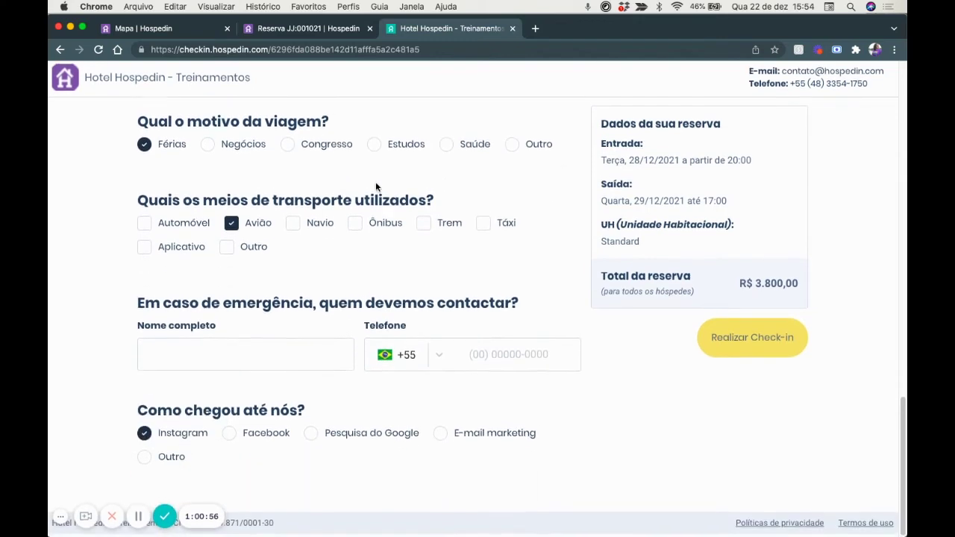
{"action": "left_click", "coordinate": [759, 344]}
{"action": "left_click", "coordinate": [515, 332]}
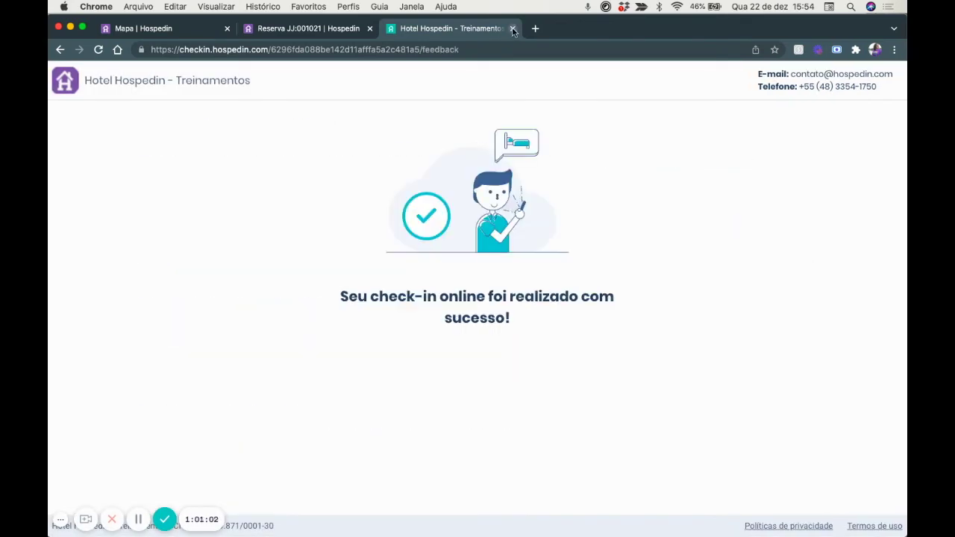
{"action": "left_click", "coordinate": [513, 29]}
Reload JJ:001021, view its completed online check-in form, then open the reservation map.
{"action": "left_click", "coordinate": [492, 52]}
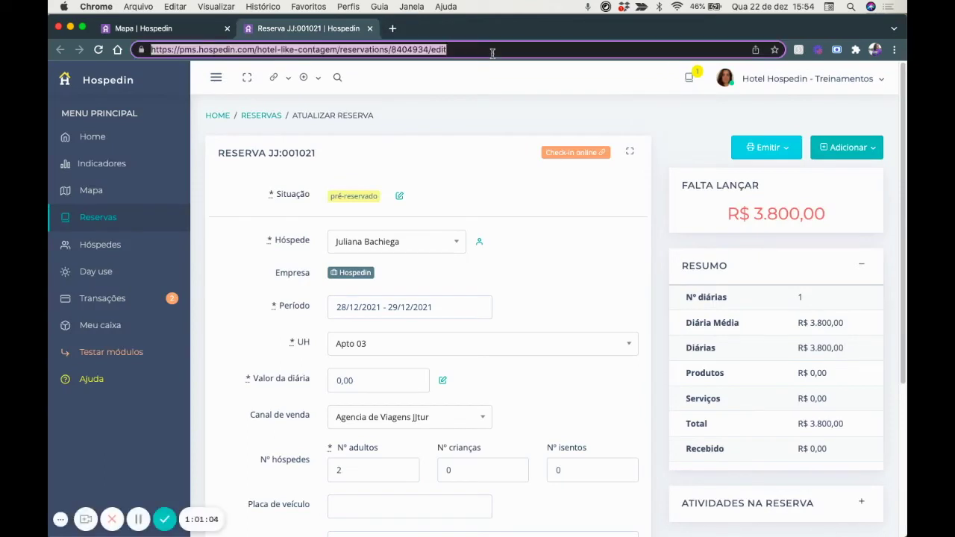
{"action": "key", "text": "Return"}
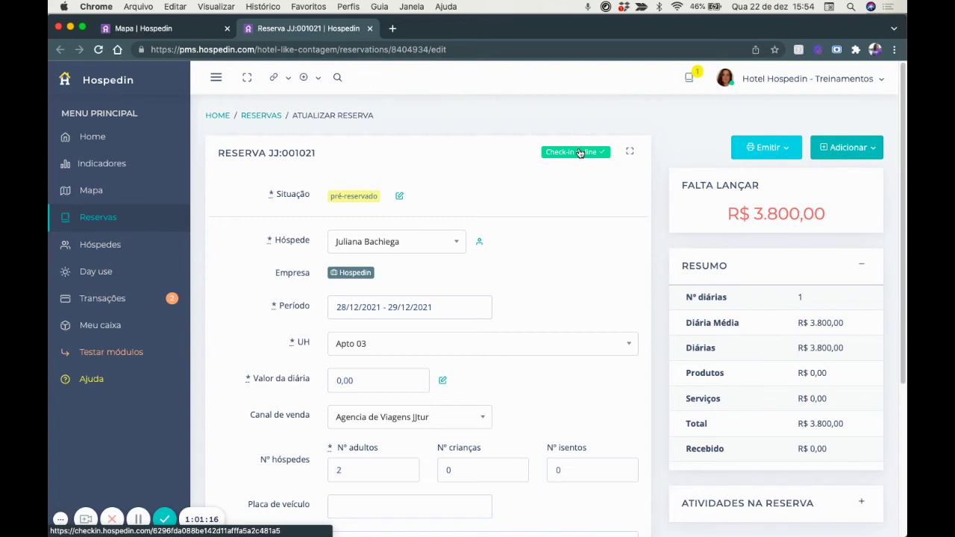
{"action": "left_click", "coordinate": [580, 152]}
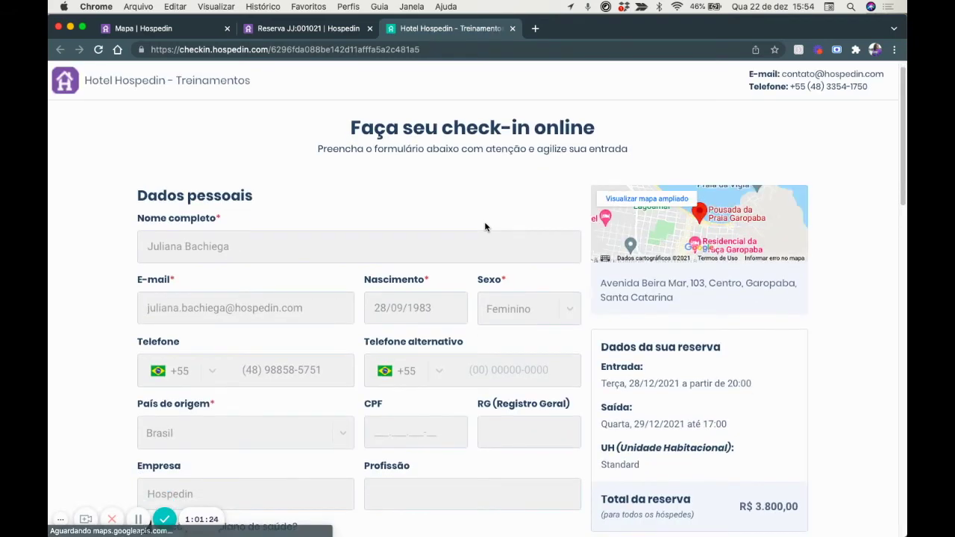
{"action": "left_click", "coordinate": [512, 29]}
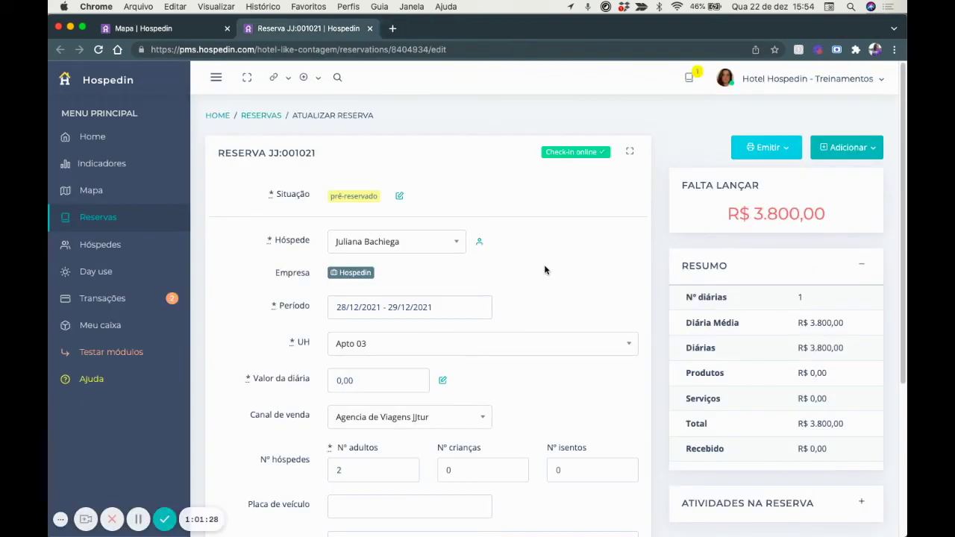
{"action": "scroll", "coordinate": [545, 270], "scroll_direction": "down", "scroll_amount": 2}
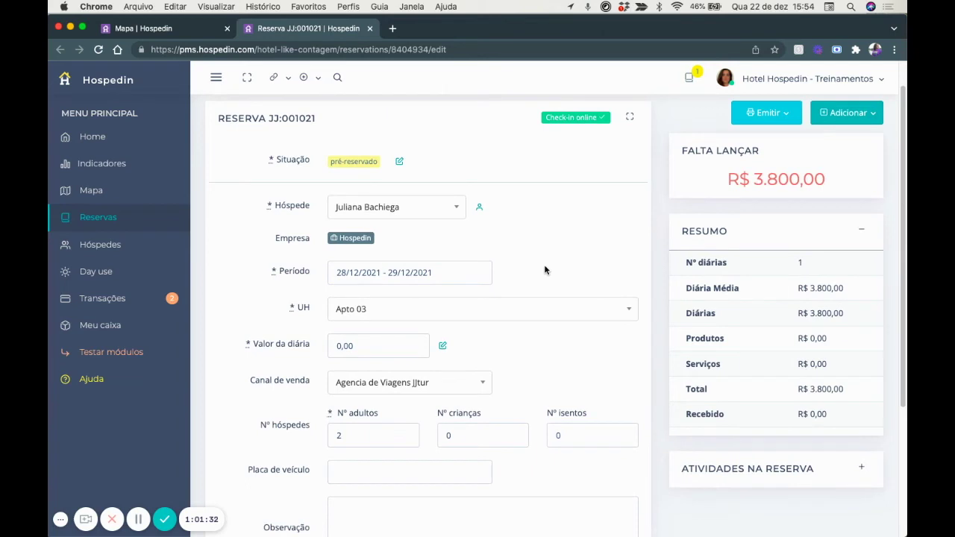
{"action": "left_click", "coordinate": [90, 195]}
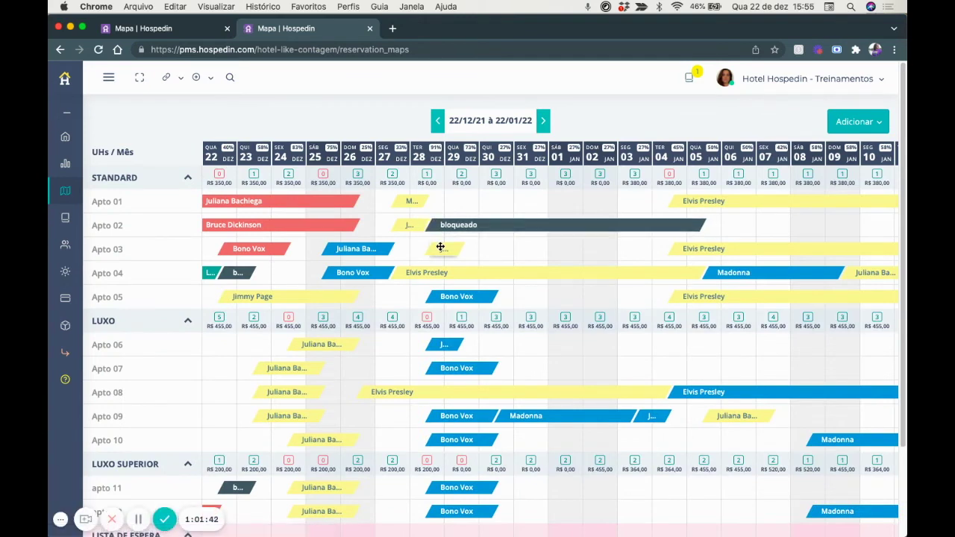
From the Apto 03 reservation, create a R$ 3.800,00 payment link allowing up to 3x and copy it.
{"action": "left_click", "coordinate": [441, 247]}
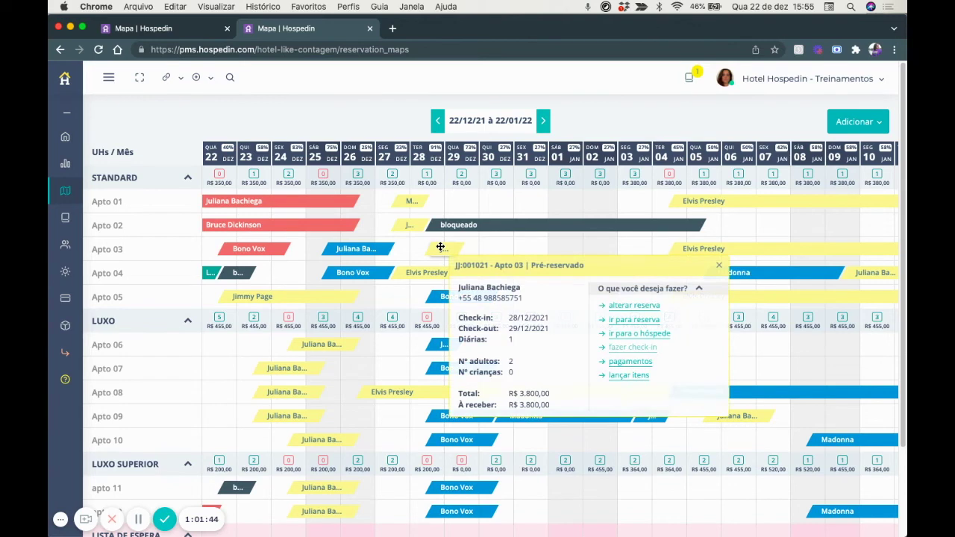
{"action": "left_click", "coordinate": [628, 318]}
{"action": "left_click", "coordinate": [837, 152]}
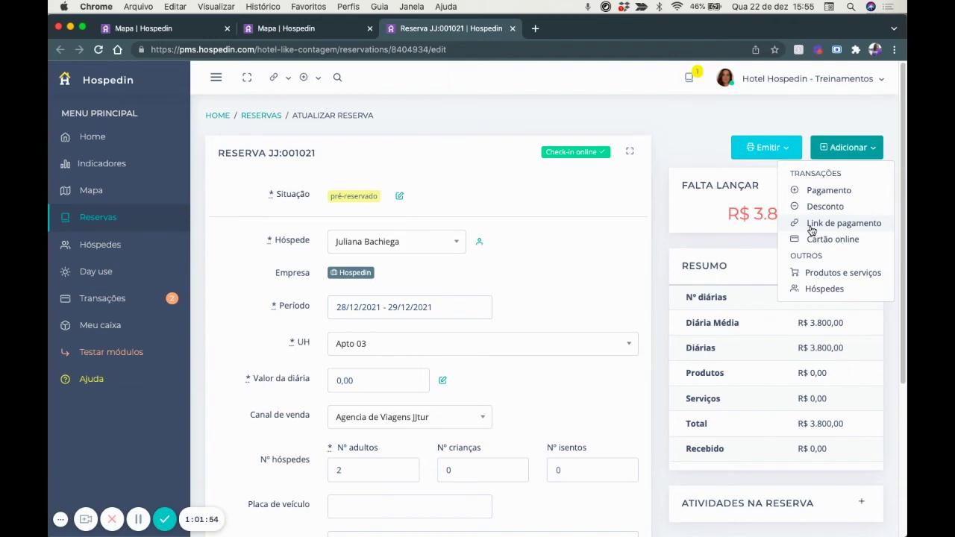
{"action": "left_click", "coordinate": [811, 225]}
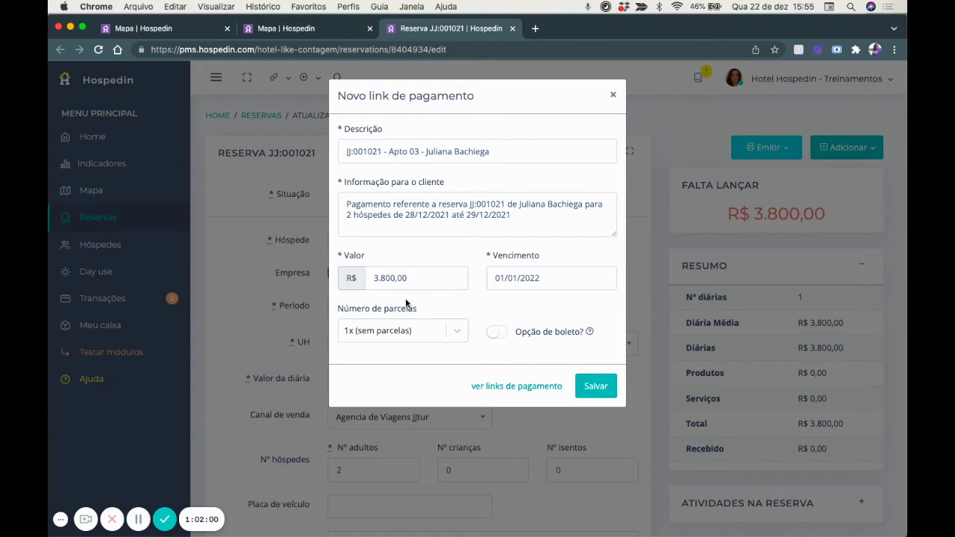
{"action": "left_click", "coordinate": [399, 333]}
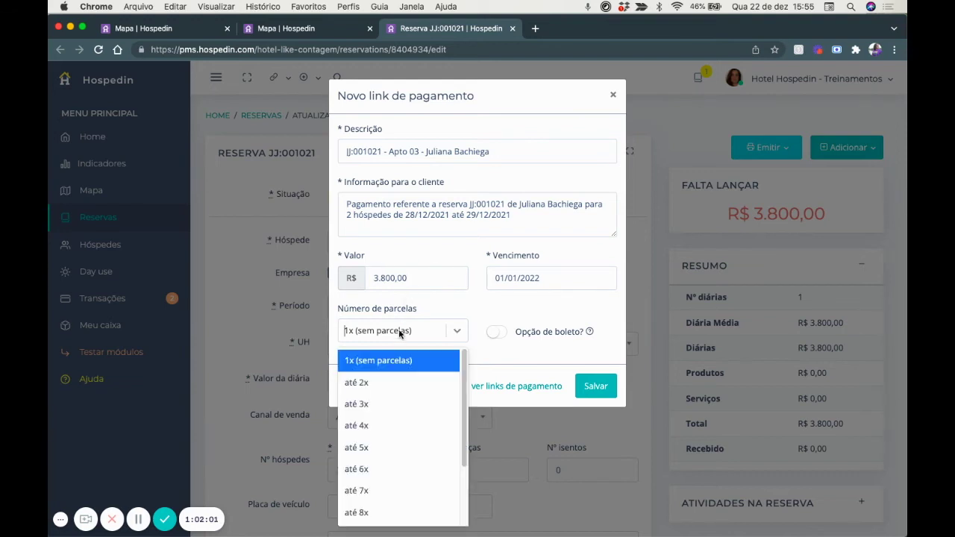
{"action": "left_click", "coordinate": [403, 401]}
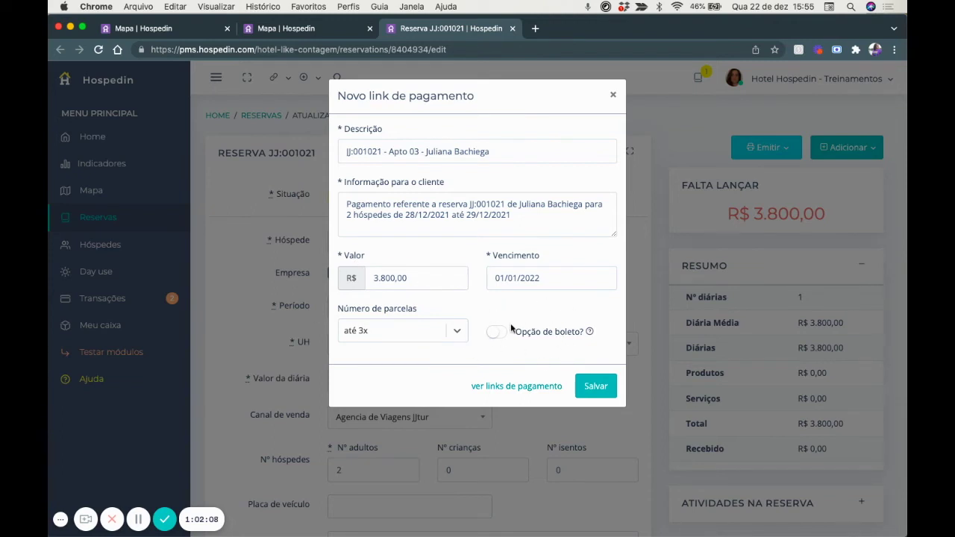
{"action": "left_click", "coordinate": [602, 388]}
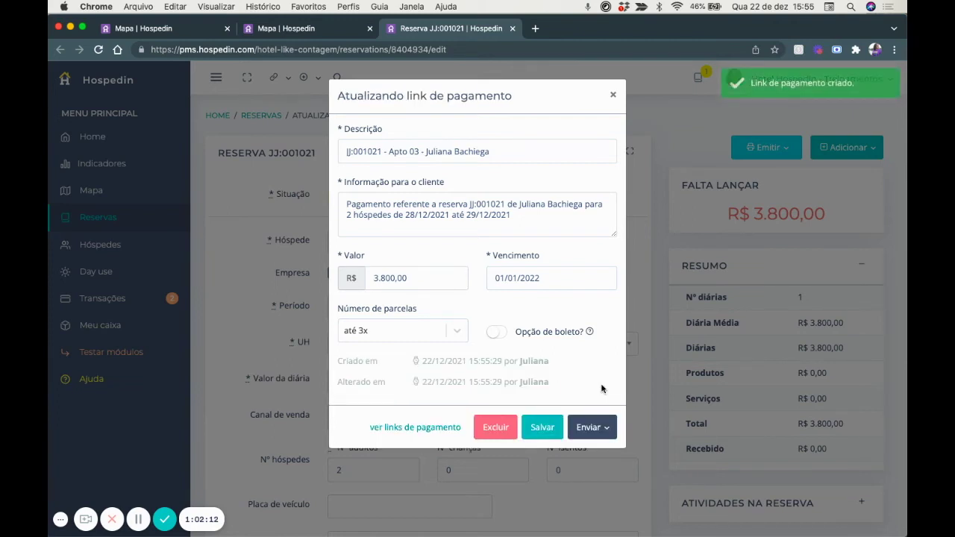
{"action": "left_click", "coordinate": [597, 428]}
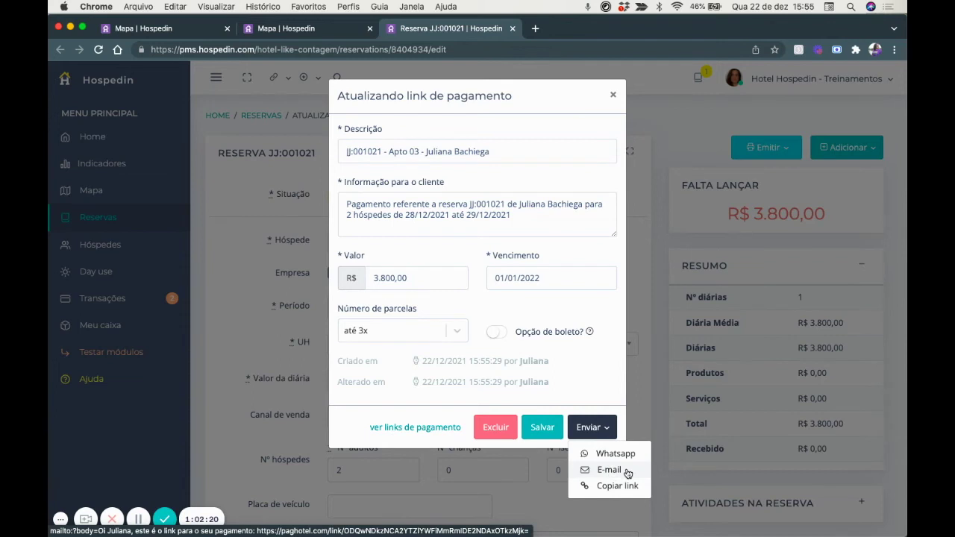
{"action": "left_click", "coordinate": [617, 486]}
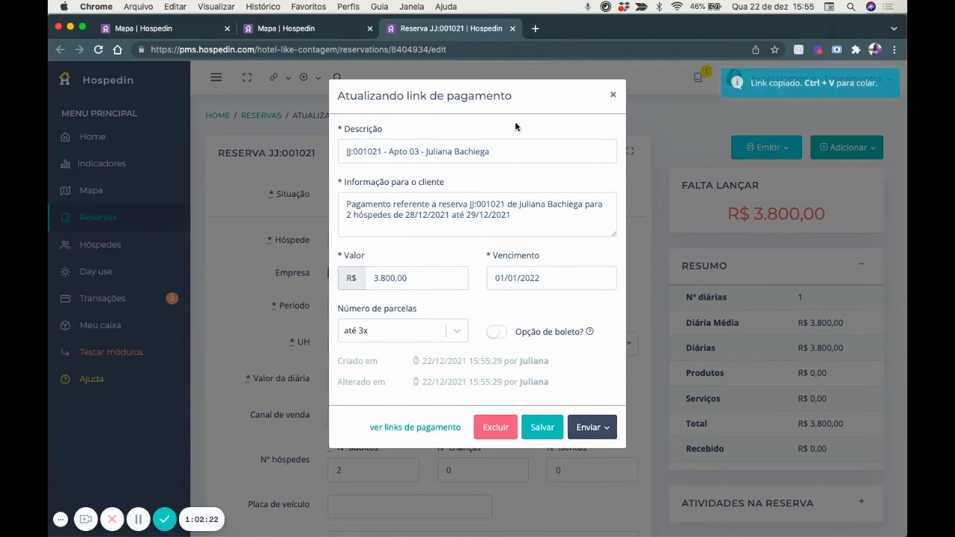
Open the payment link in a new tab, preview the Cartão de crédito form, then close it.
{"action": "left_click", "coordinate": [534, 29]}
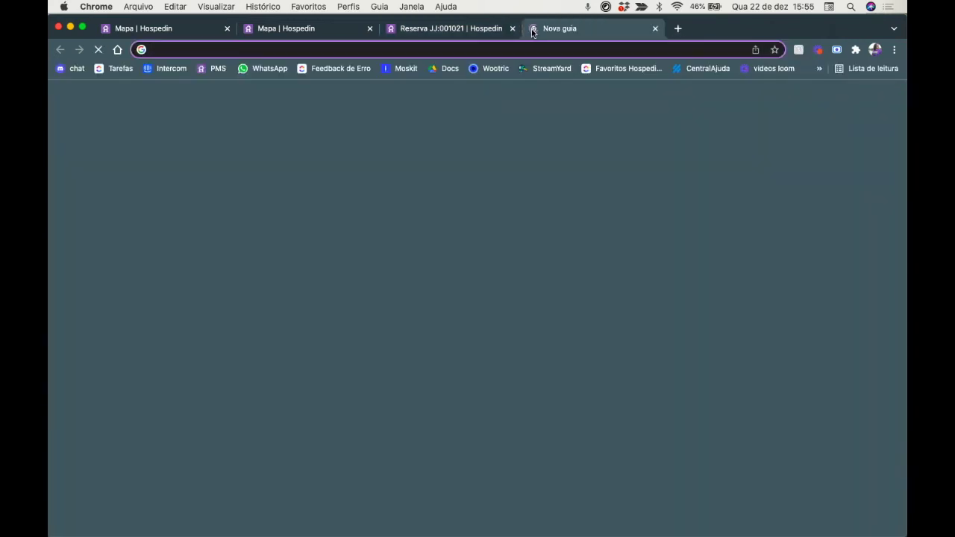
{"action": "key", "text": "Return"}
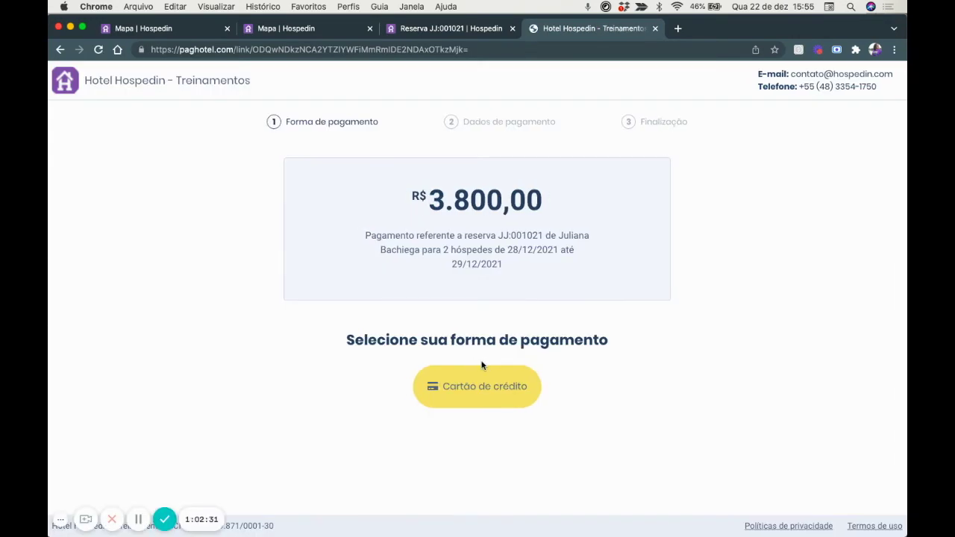
{"action": "left_click", "coordinate": [477, 385]}
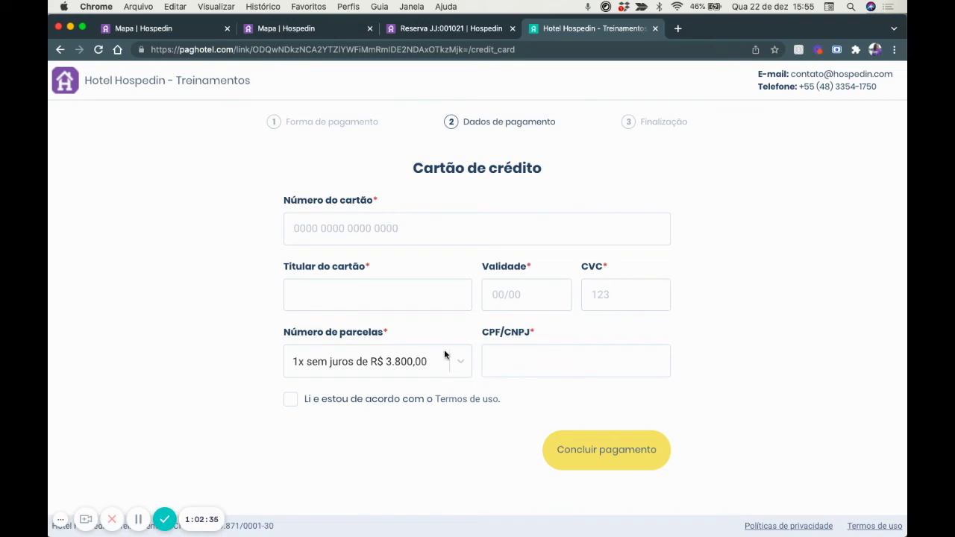
{"action": "left_click", "coordinate": [655, 29]}
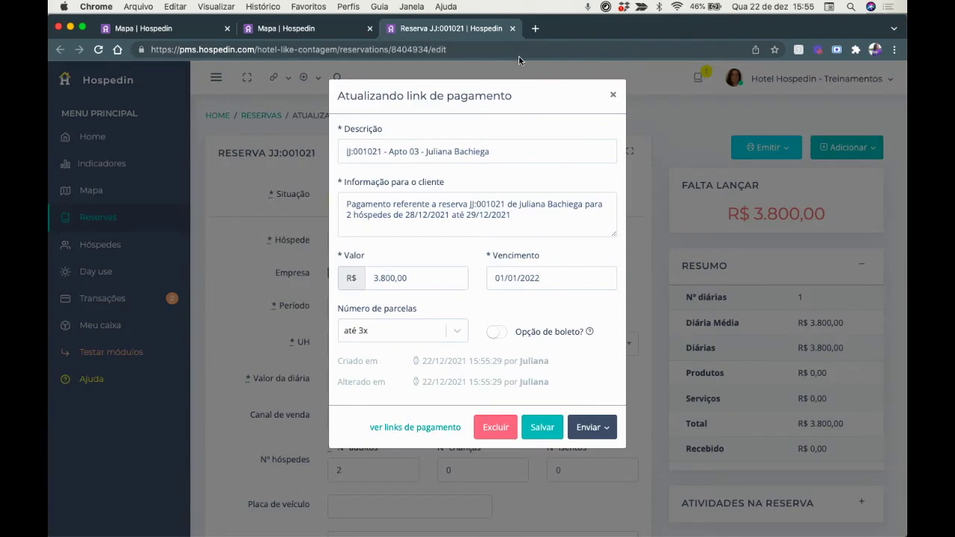
{"action": "left_click", "coordinate": [614, 97]}
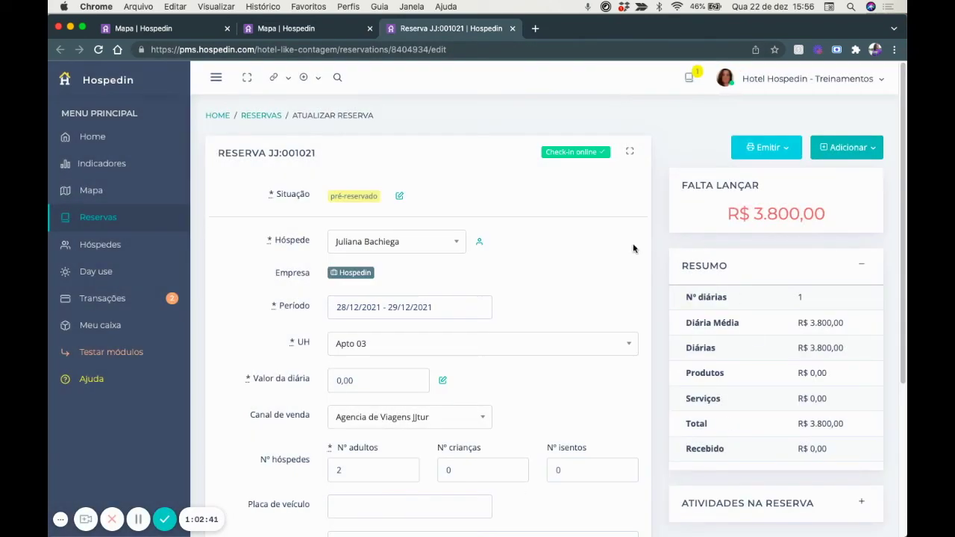
{"action": "left_click", "coordinate": [834, 152]}
{"action": "left_click", "coordinate": [836, 240]}
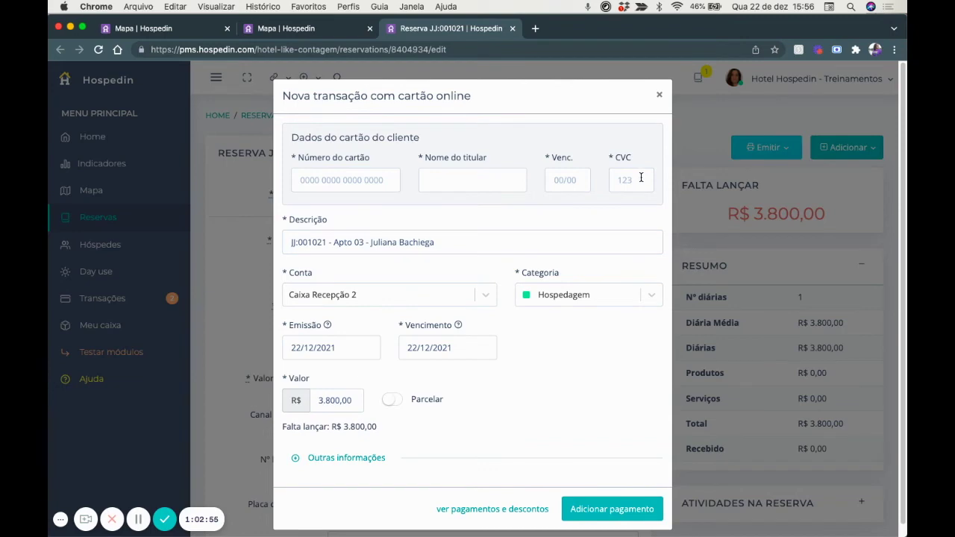
{"action": "left_click", "coordinate": [660, 98]}
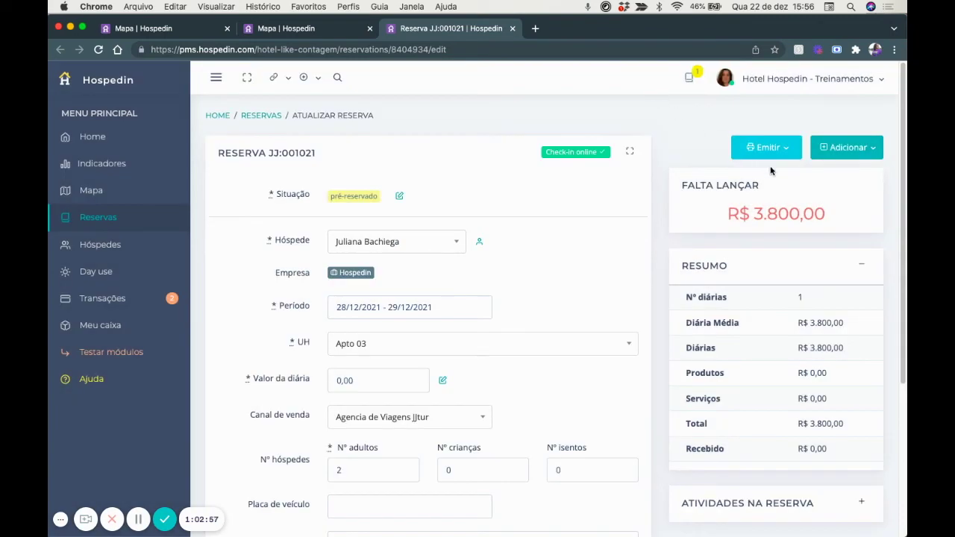
{"action": "left_click", "coordinate": [847, 149]}
{"action": "left_click", "coordinate": [98, 223]}
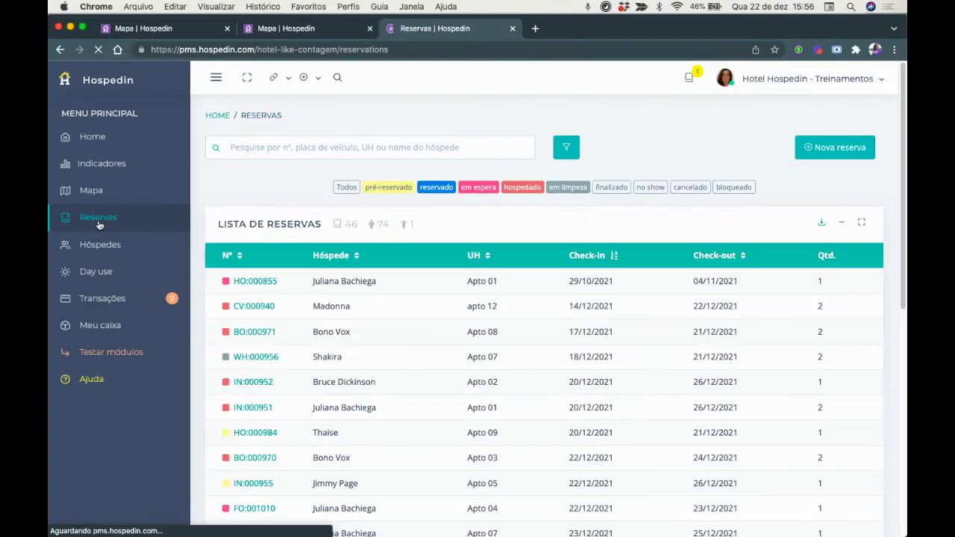
Deselect em limpeza, em espera, reservado and pré-reservado chips to list only hospedado stays.
{"action": "scroll", "coordinate": [437, 352], "scroll_direction": "down", "scroll_amount": 4}
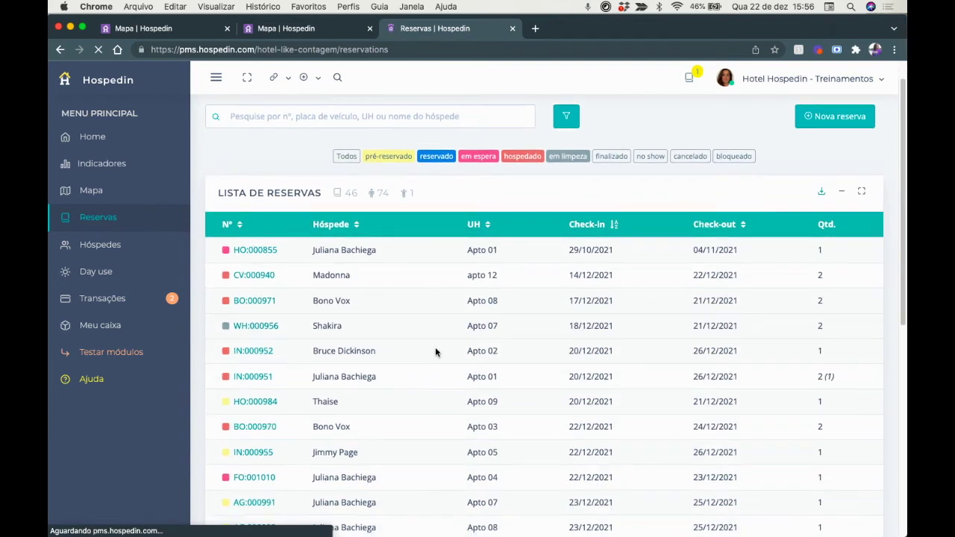
{"action": "scroll", "coordinate": [437, 352], "scroll_direction": "up", "scroll_amount": 3}
{"action": "scroll", "coordinate": [436, 352], "scroll_direction": "up", "scroll_amount": 1}
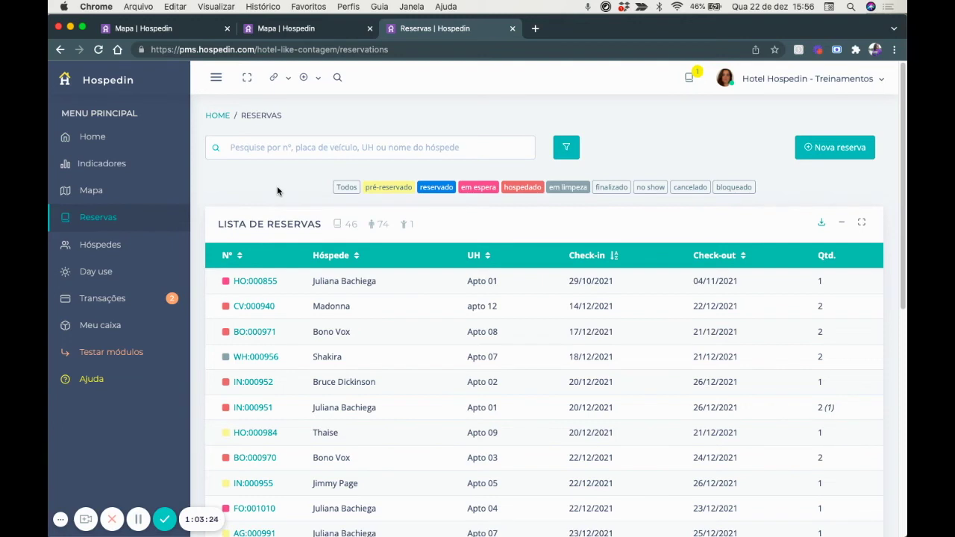
{"action": "left_click", "coordinate": [561, 187]}
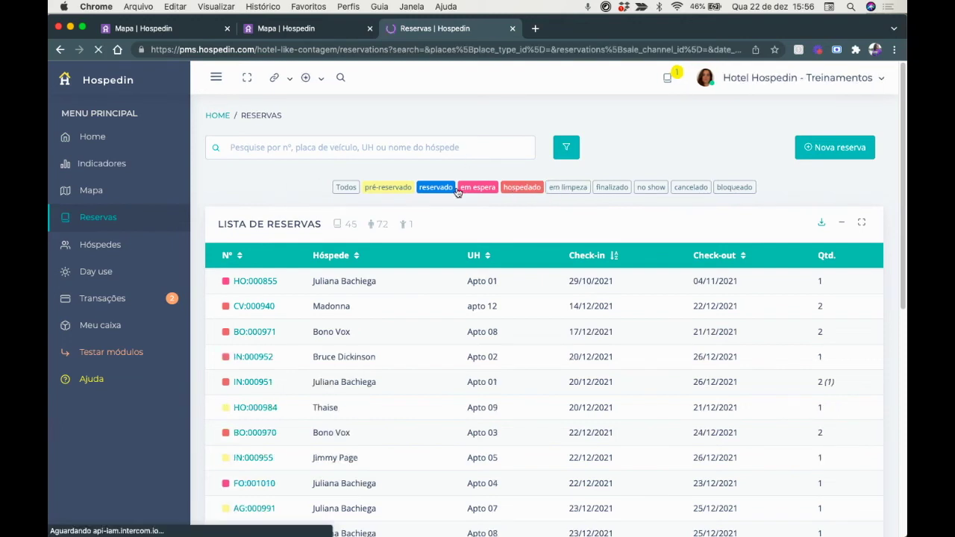
{"action": "left_click", "coordinate": [470, 188]}
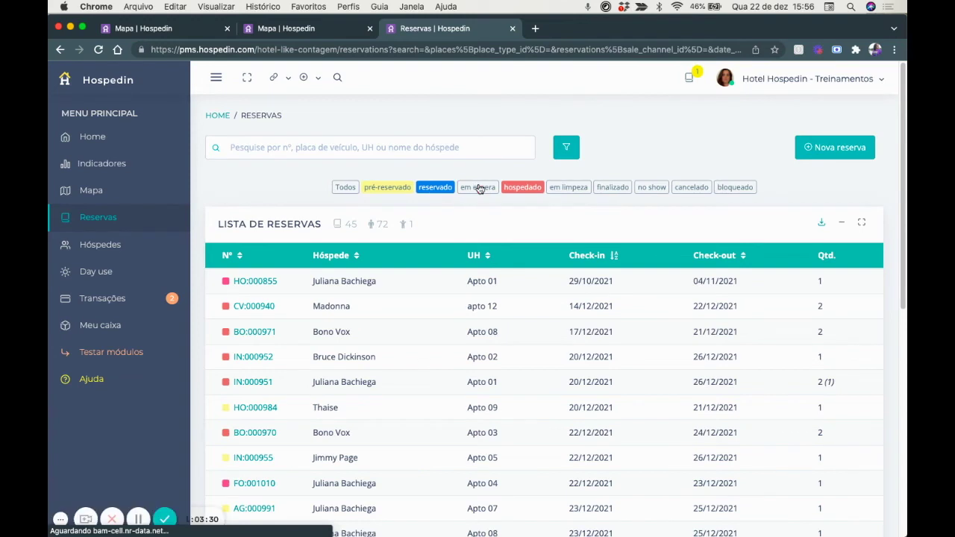
{"action": "left_click", "coordinate": [434, 188]}
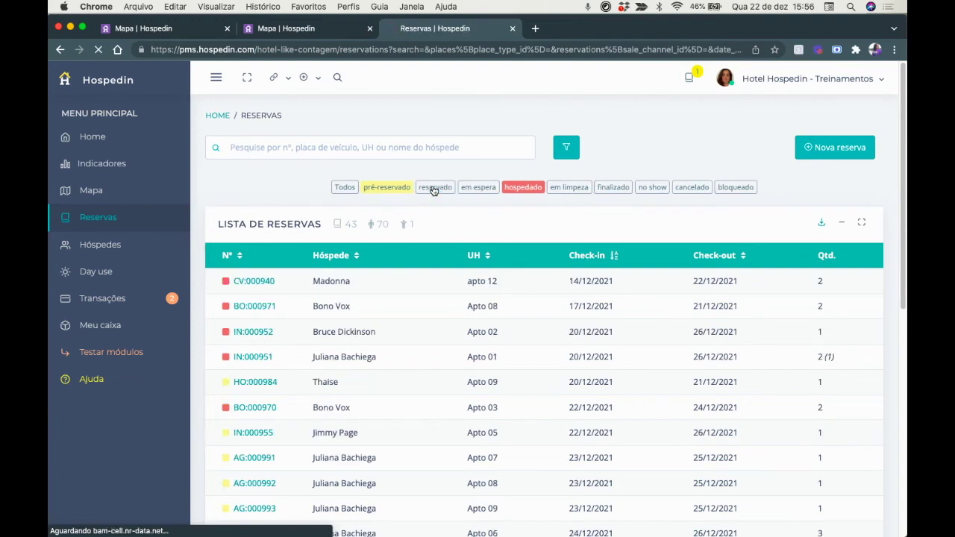
{"action": "left_click", "coordinate": [388, 188]}
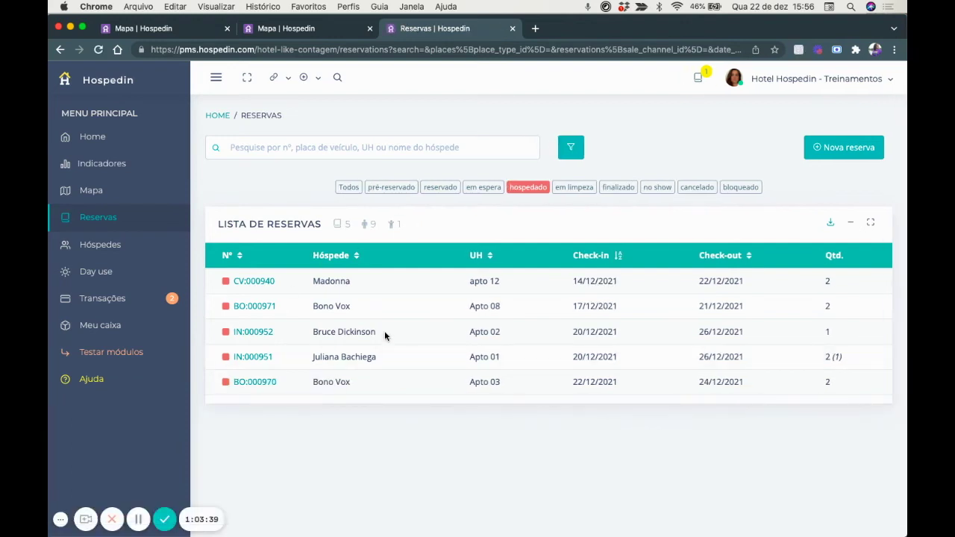
{"action": "left_click", "coordinate": [567, 152]}
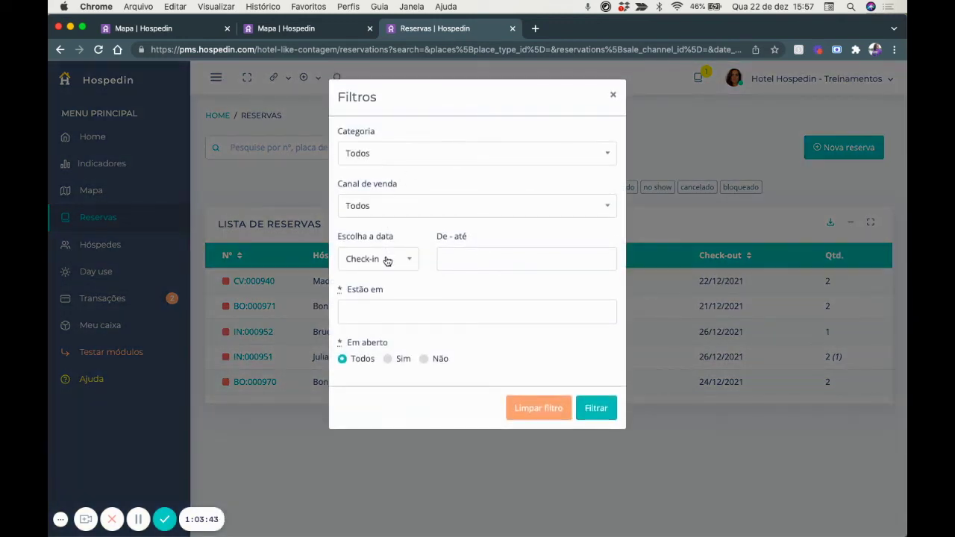
Filter reservations by check-out date 22/12/2021, then review the date type choices without changing them.
{"action": "left_click", "coordinate": [388, 260]}
{"action": "left_click", "coordinate": [360, 327]}
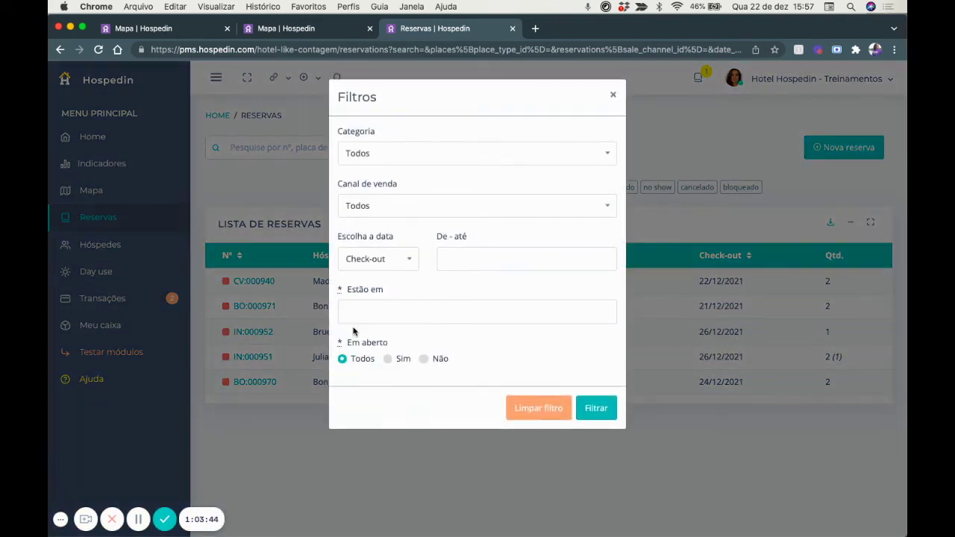
{"action": "left_click", "coordinate": [456, 257]}
{"action": "left_click", "coordinate": [511, 379]}
{"action": "left_click", "coordinate": [511, 379]}
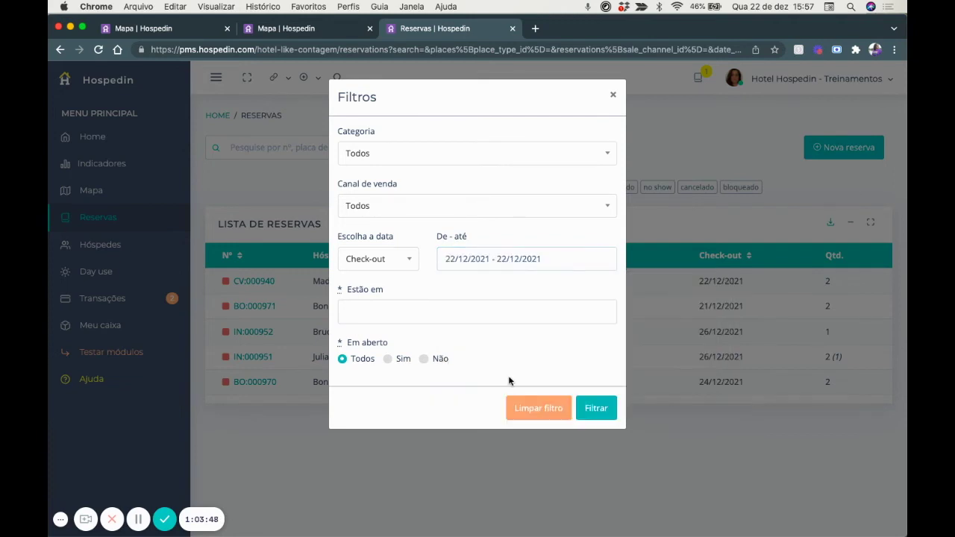
{"action": "left_click", "coordinate": [596, 408]}
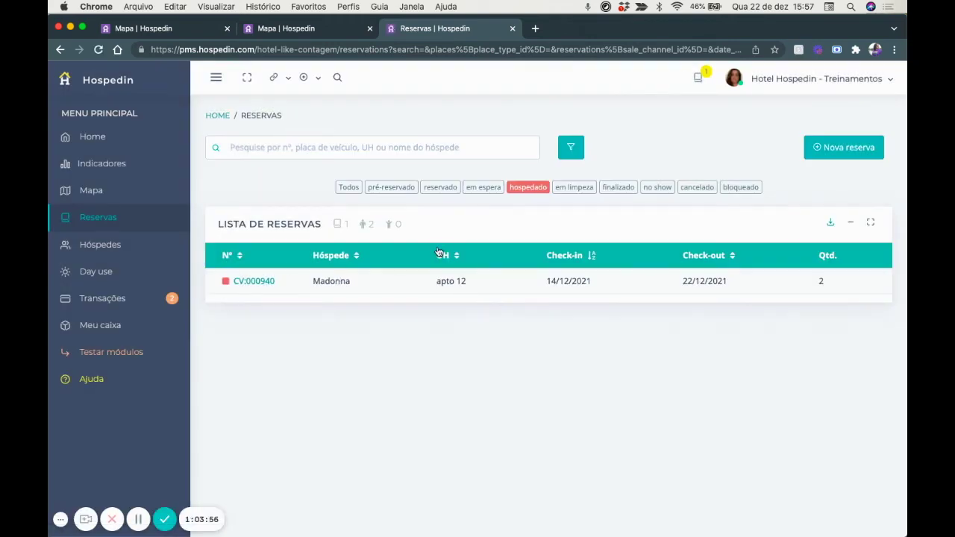
{"action": "left_click", "coordinate": [571, 147]}
{"action": "left_click", "coordinate": [365, 258]}
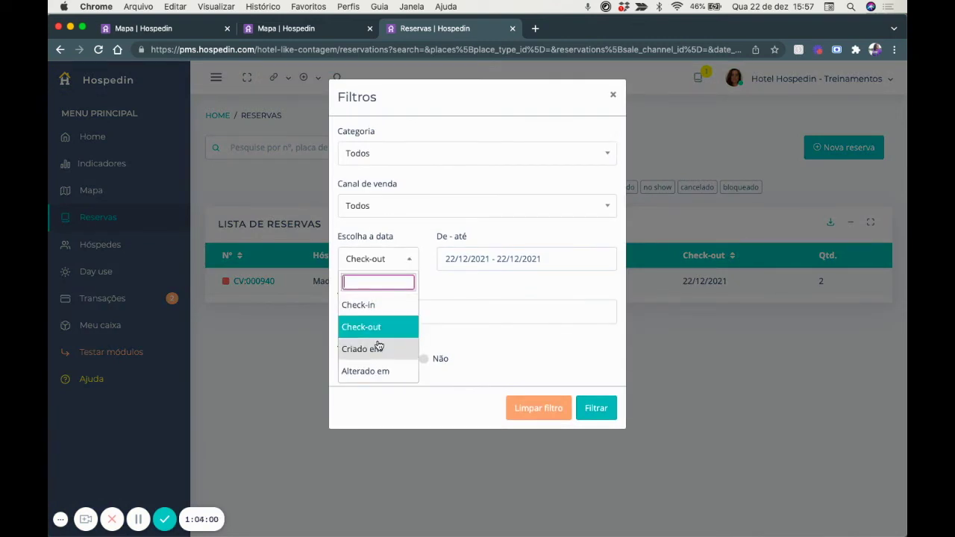
{"action": "left_click", "coordinate": [613, 94]}
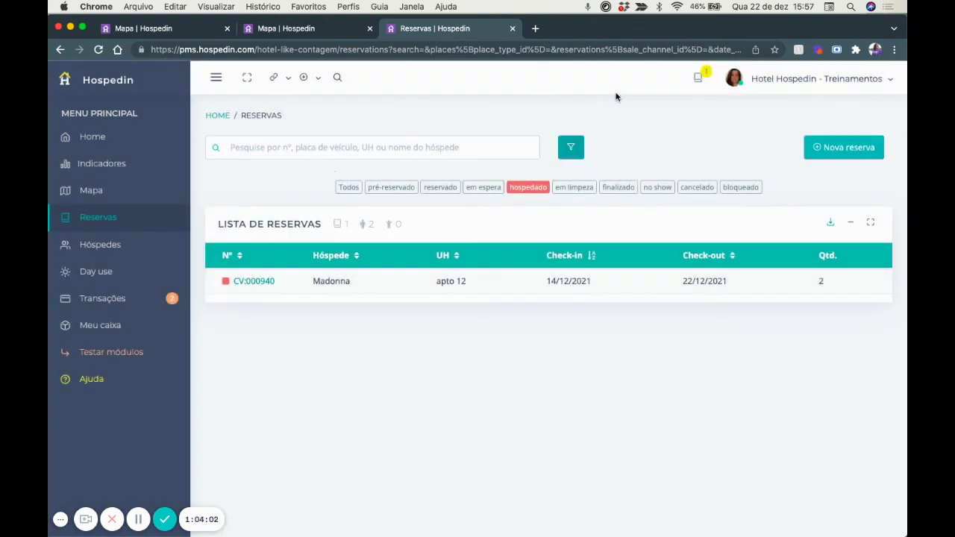
Toggle the status chips so only cancelled reservations are listed.
{"action": "left_click", "coordinate": [382, 192]}
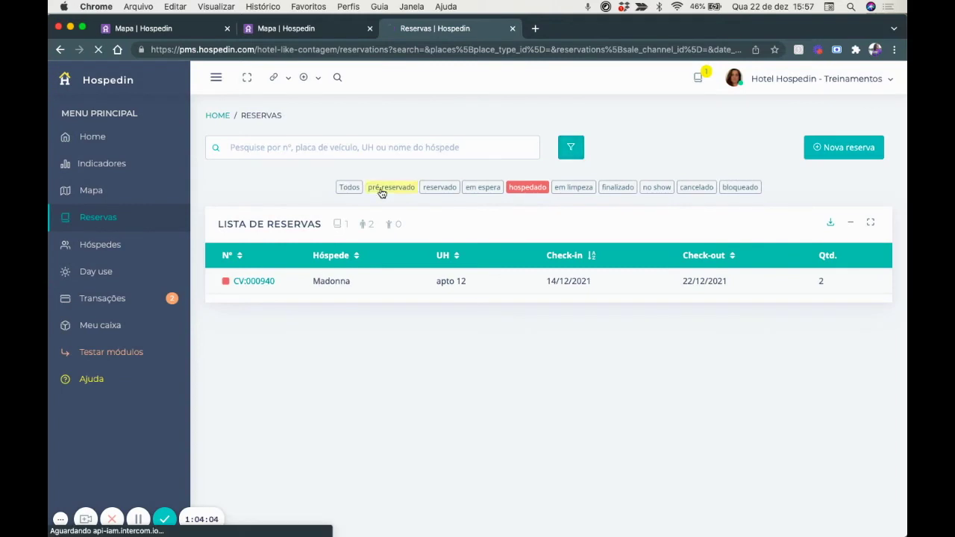
{"action": "left_click", "coordinate": [440, 190]}
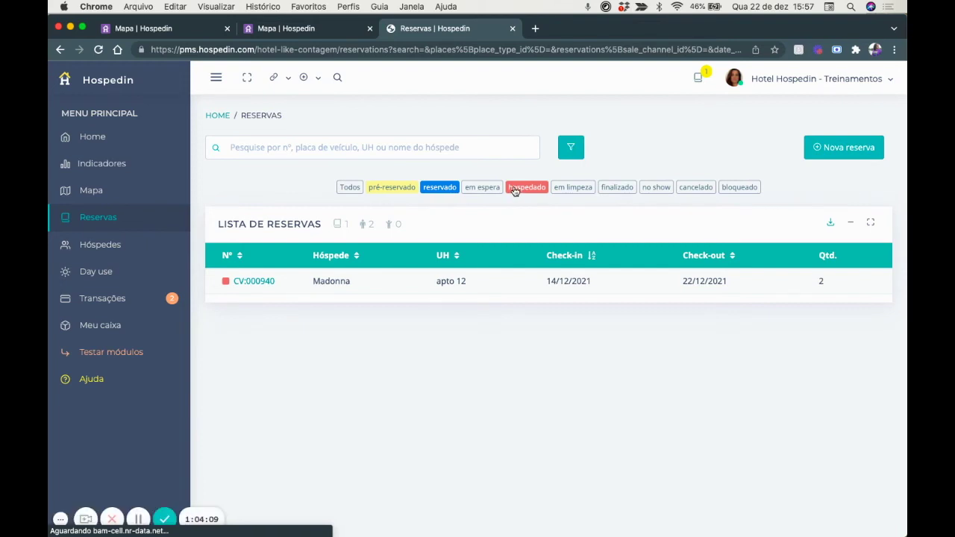
{"action": "left_click", "coordinate": [514, 190]}
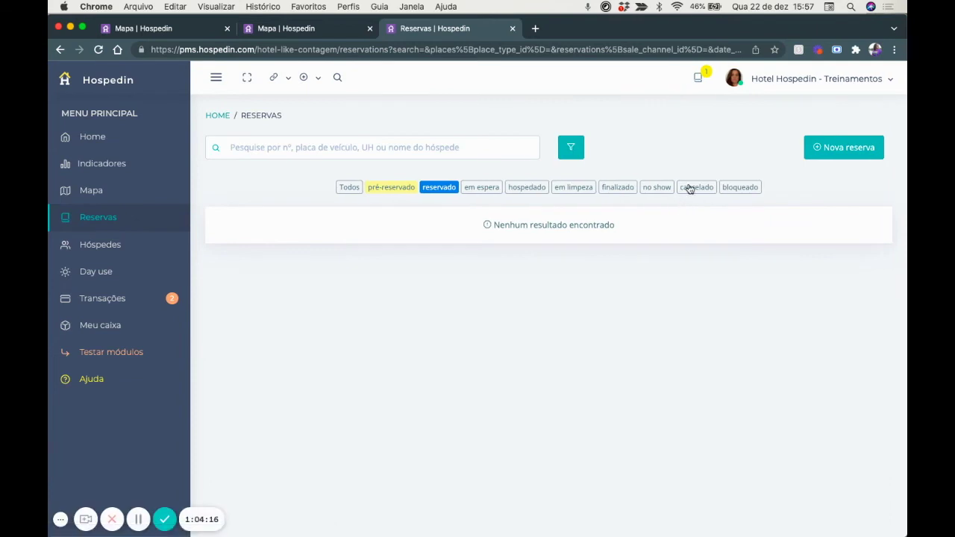
{"action": "left_click", "coordinate": [690, 188]}
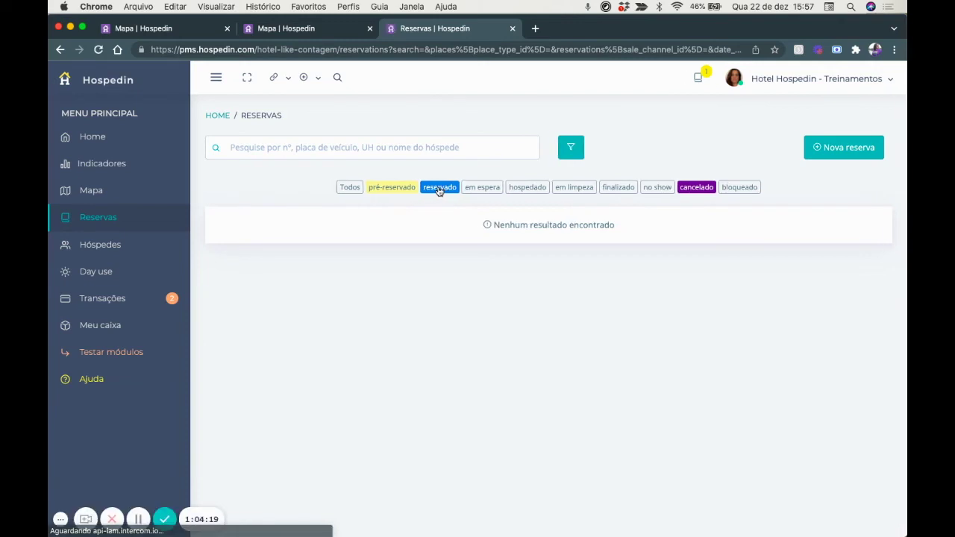
{"action": "left_click", "coordinate": [401, 189]}
{"action": "left_click", "coordinate": [401, 188]}
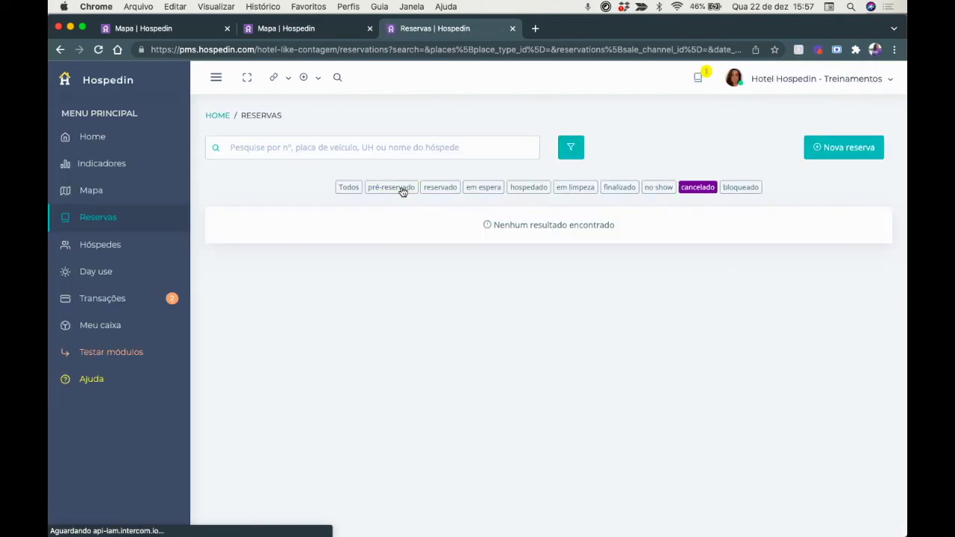
Reapply the filters and select the 'Todos' chip to list every status.
{"action": "left_click", "coordinate": [565, 149]}
{"action": "left_click", "coordinate": [565, 150]}
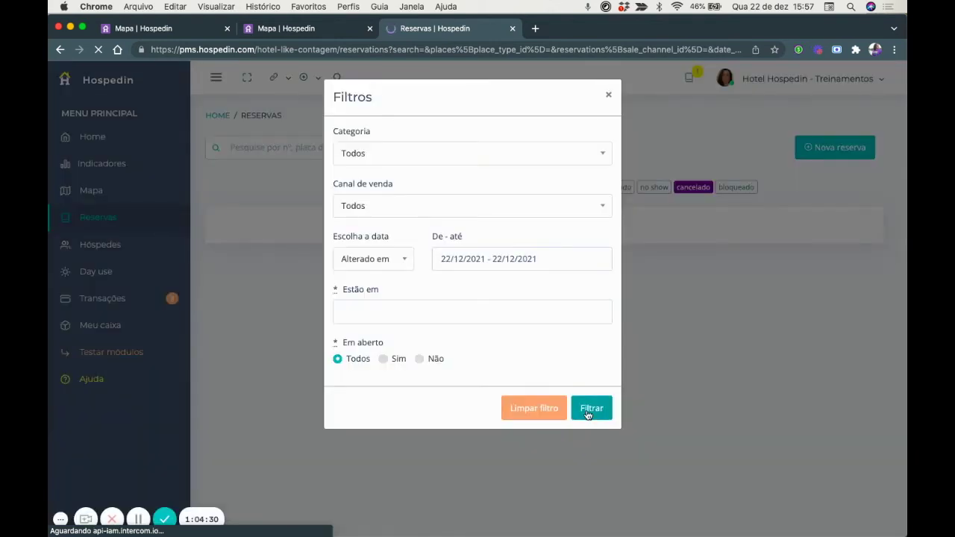
{"action": "left_click", "coordinate": [588, 413]}
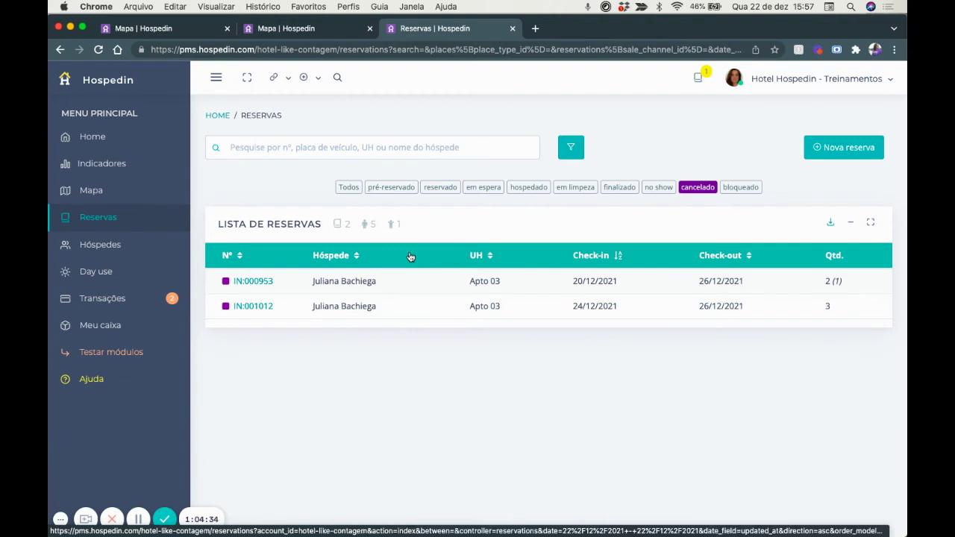
{"action": "left_click", "coordinate": [347, 190]}
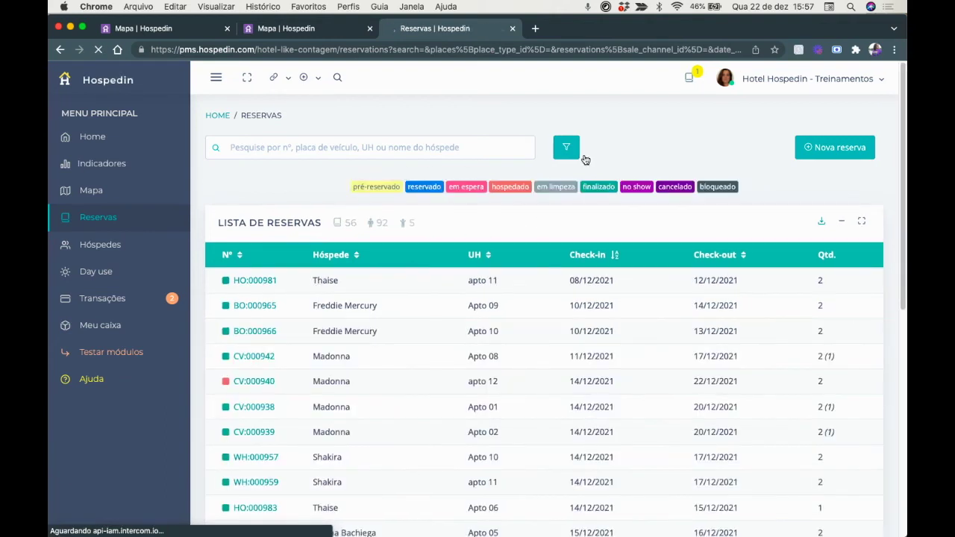
{"action": "left_click", "coordinate": [846, 149]}
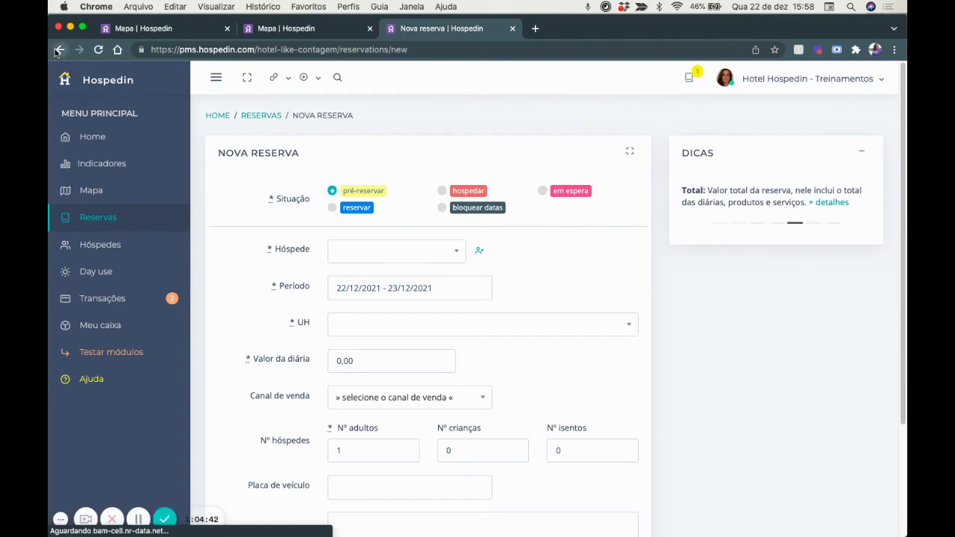
{"action": "left_click", "coordinate": [59, 50]}
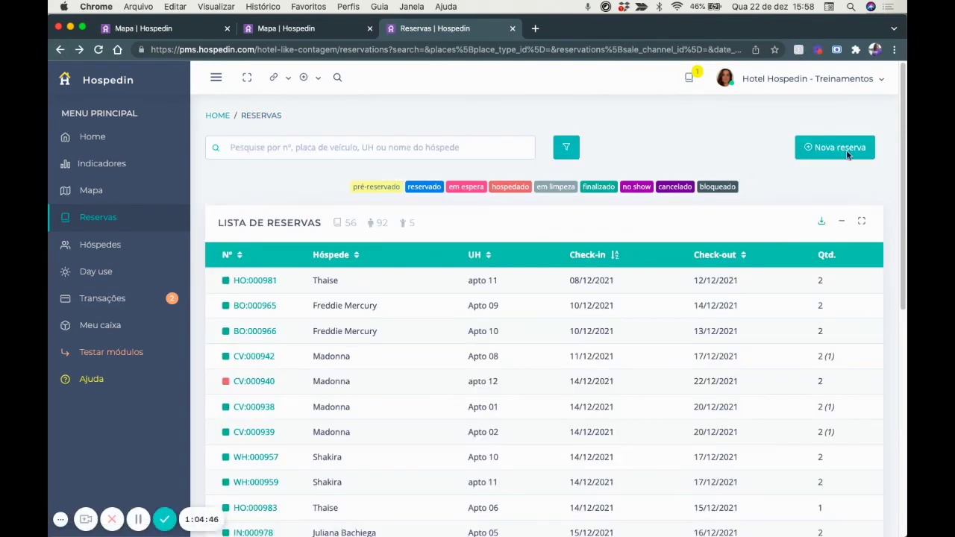
{"action": "scroll", "coordinate": [811, 201], "scroll_direction": "down", "scroll_amount": 1}
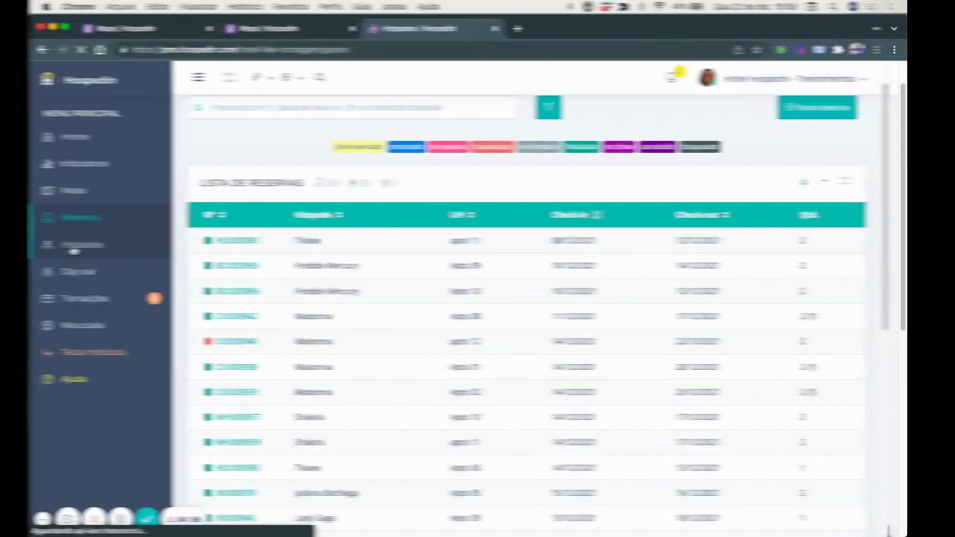
Open Hóspedes, add the CPF column to the guest table, and cancel the file export.
{"action": "left_click", "coordinate": [90, 247]}
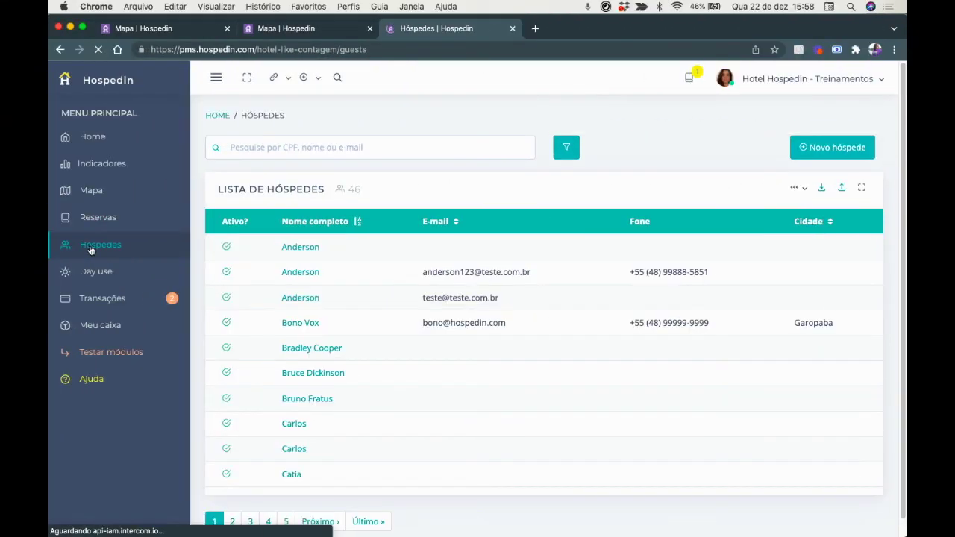
{"action": "scroll", "coordinate": [349, 360], "scroll_direction": "down", "scroll_amount": 1}
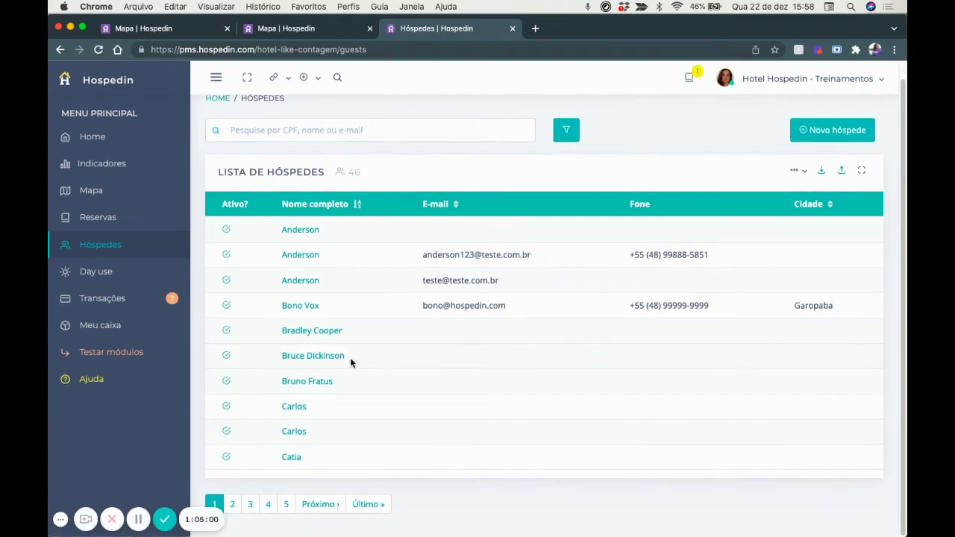
{"action": "scroll", "coordinate": [351, 363], "scroll_direction": "up", "scroll_amount": 1}
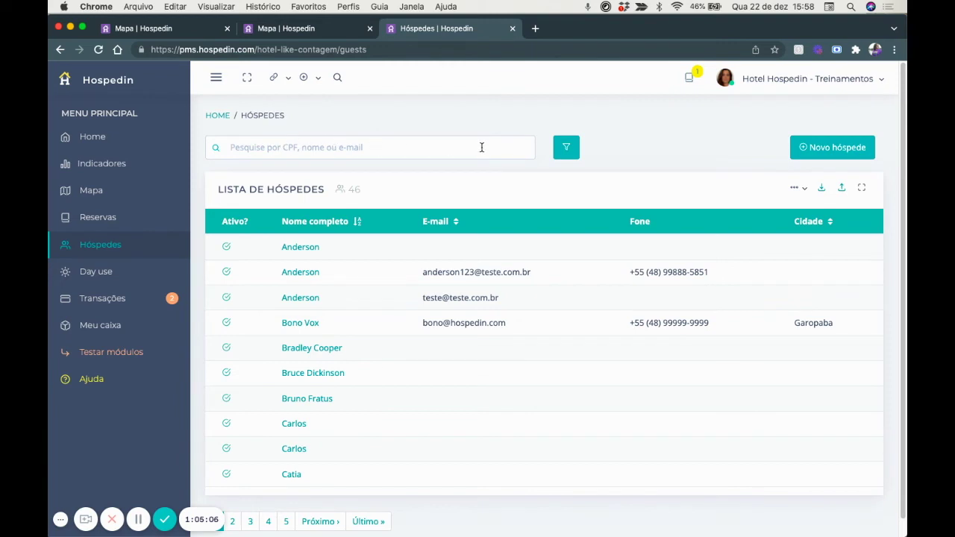
{"action": "left_click", "coordinate": [566, 148]}
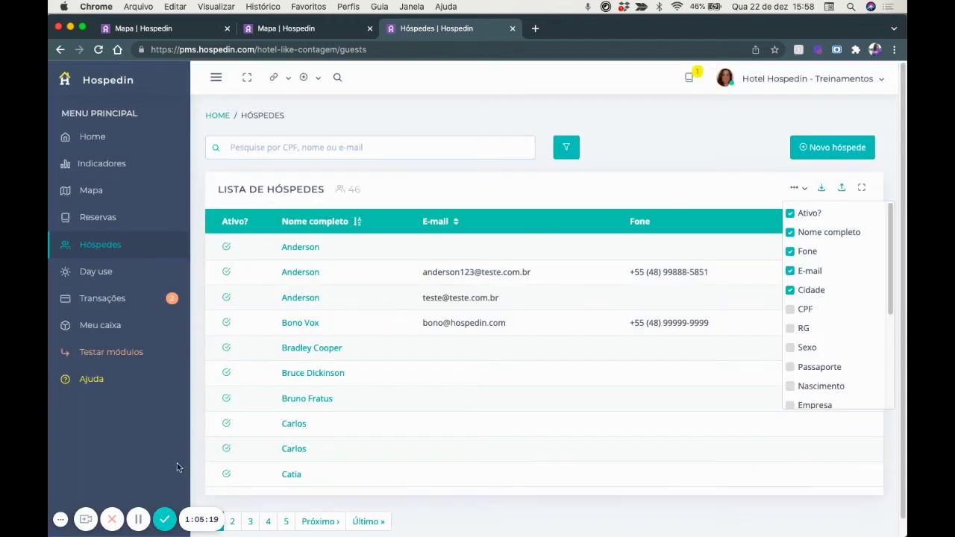
{"action": "left_click", "coordinate": [137, 518]}
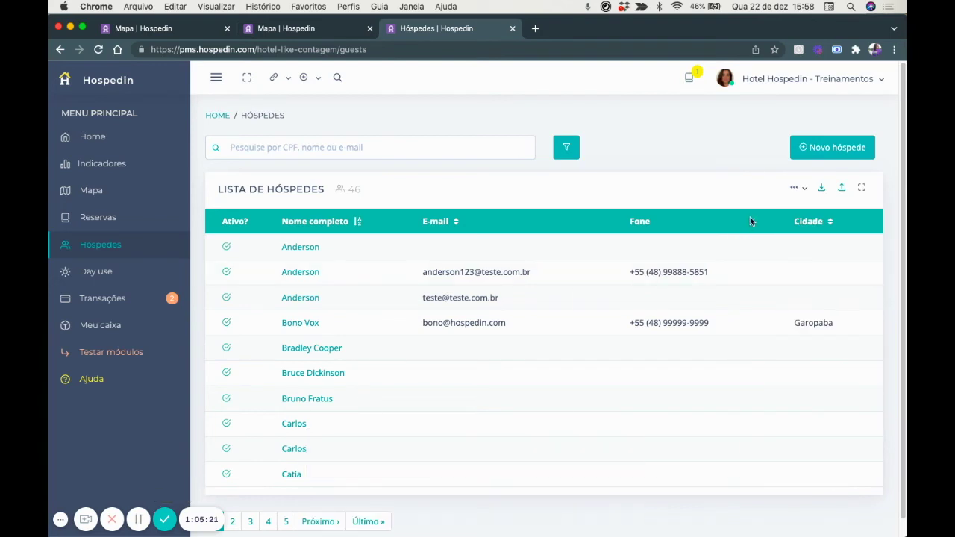
{"action": "left_click", "coordinate": [797, 191]}
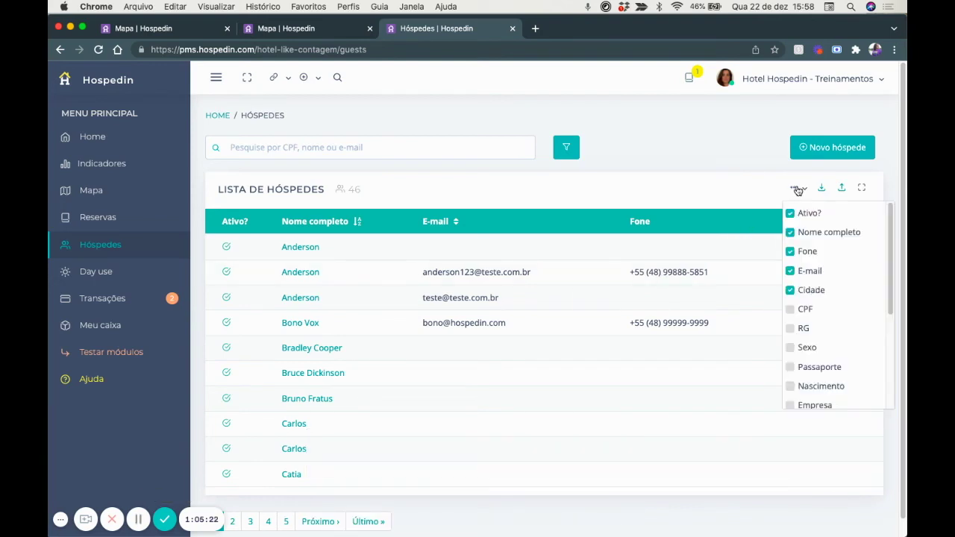
{"action": "left_click", "coordinate": [792, 311]}
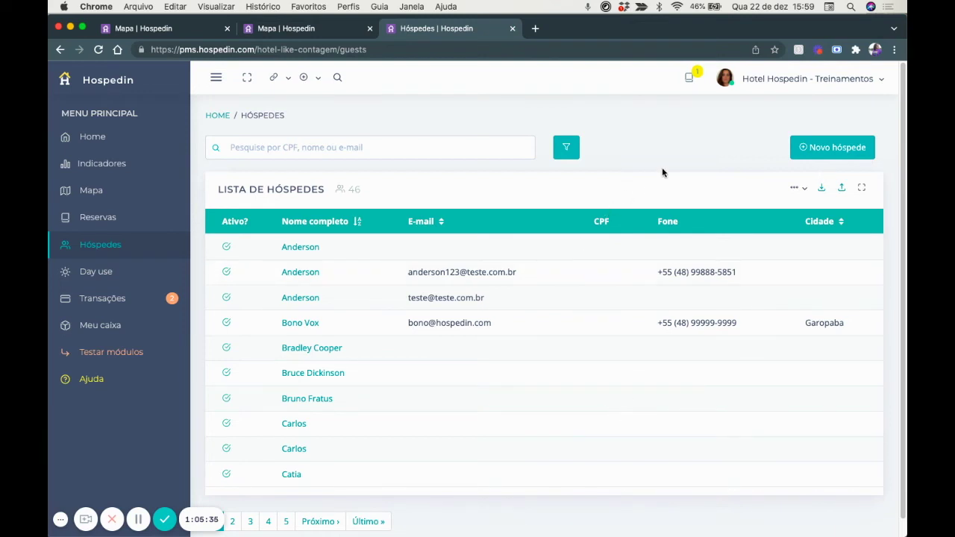
{"action": "left_click", "coordinate": [821, 189]}
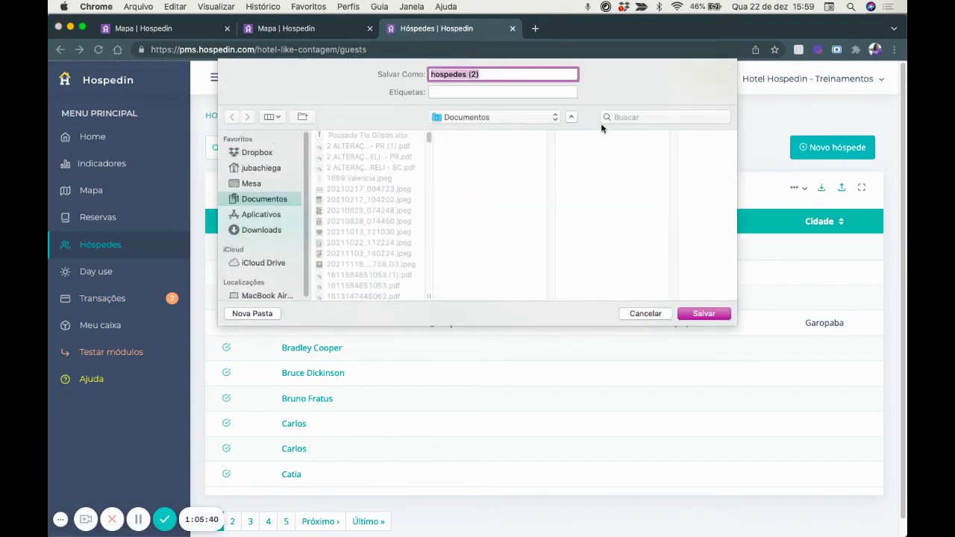
{"action": "left_click", "coordinate": [645, 315]}
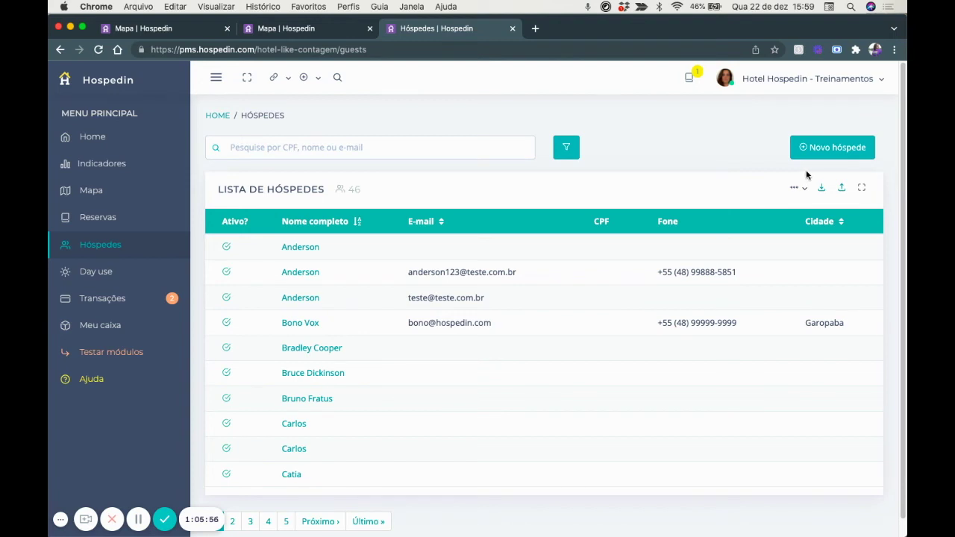
{"action": "left_click", "coordinate": [843, 188]}
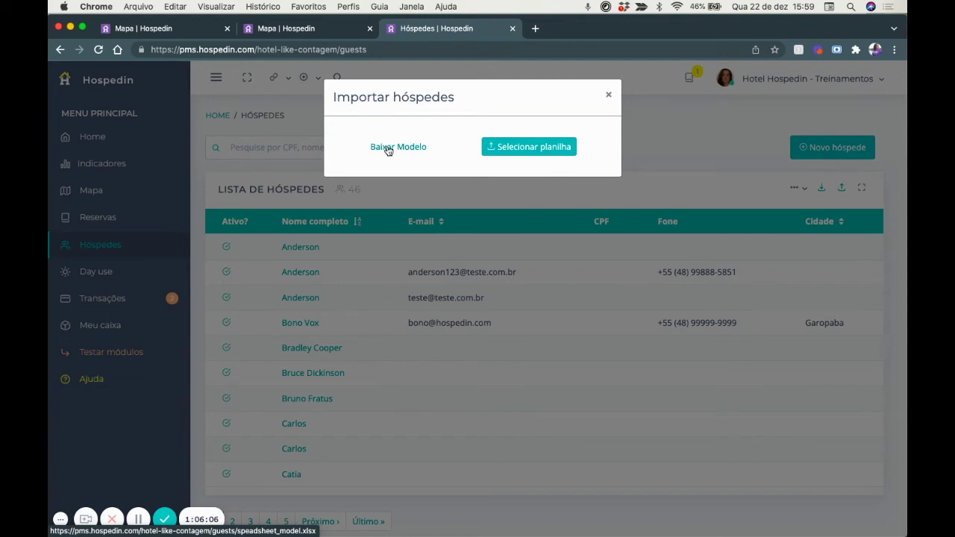
{"action": "left_click", "coordinate": [388, 150]}
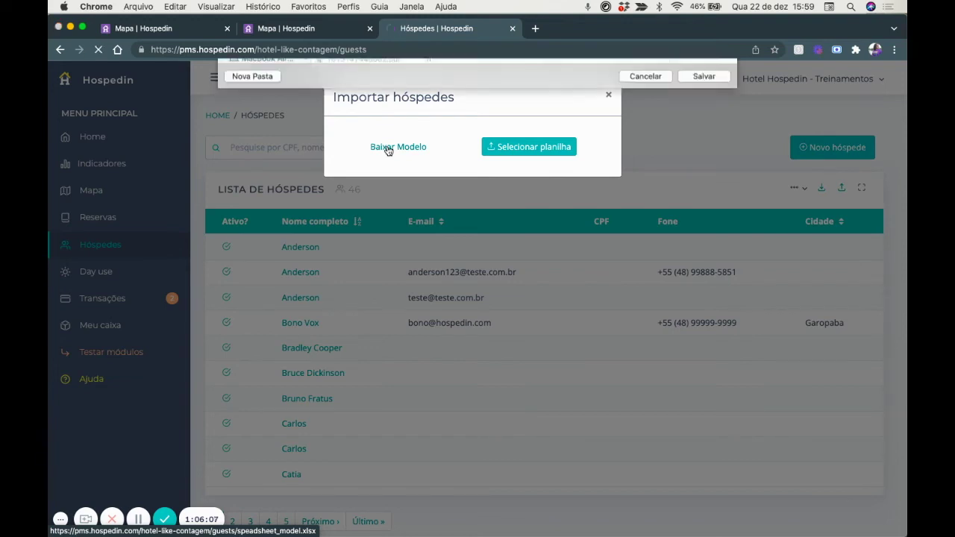
{"action": "left_click", "coordinate": [645, 313]}
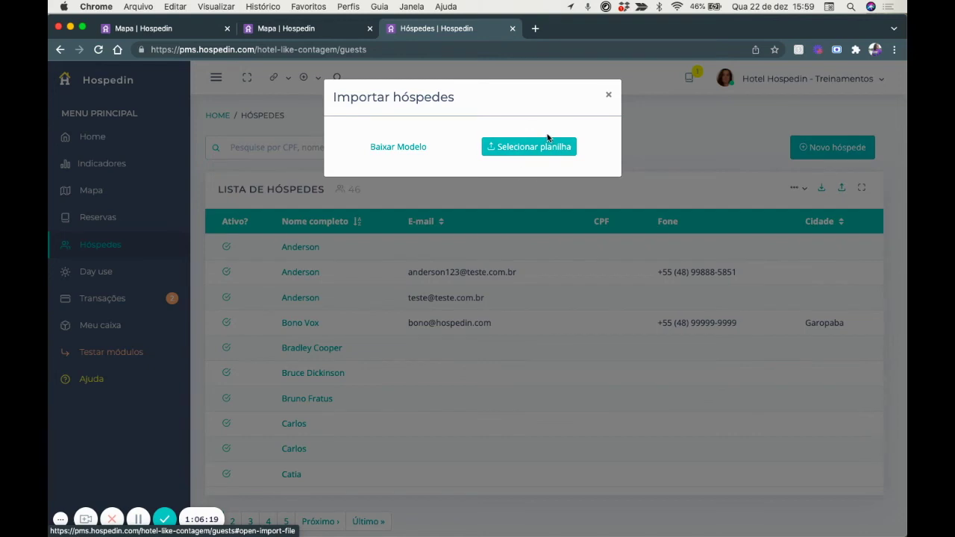
{"action": "left_click", "coordinate": [507, 149]}
{"action": "left_click", "coordinate": [624, 313]}
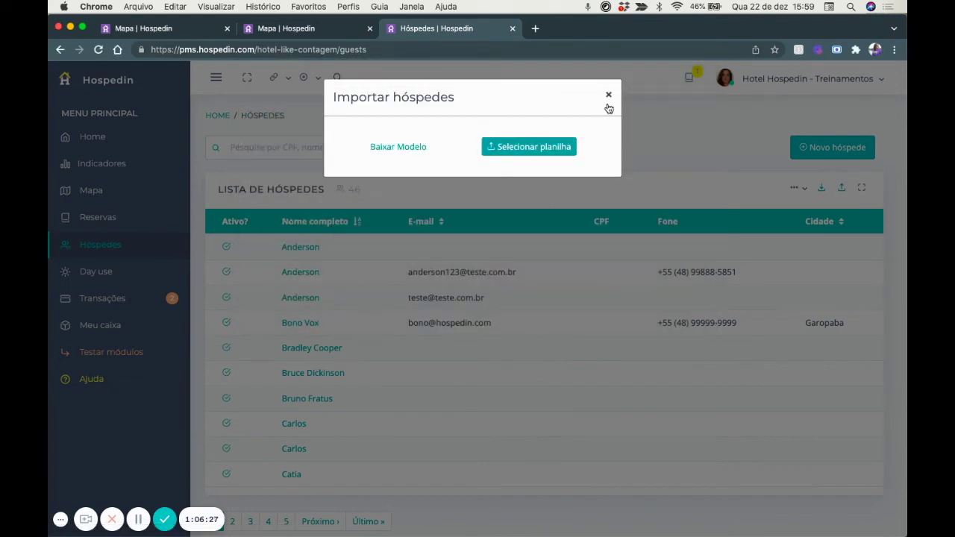
{"action": "left_click", "coordinate": [609, 96]}
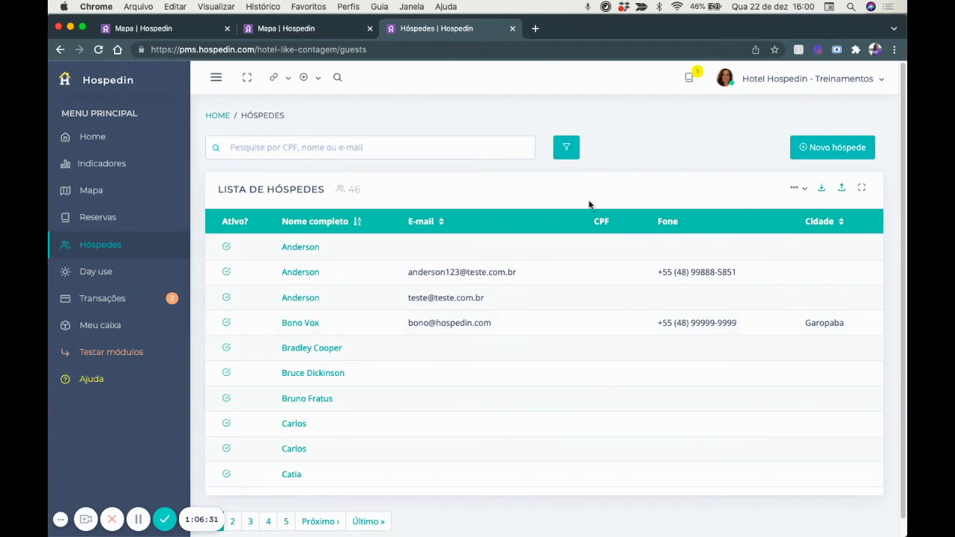
{"action": "scroll", "coordinate": [606, 189], "scroll_direction": "down", "scroll_amount": 1}
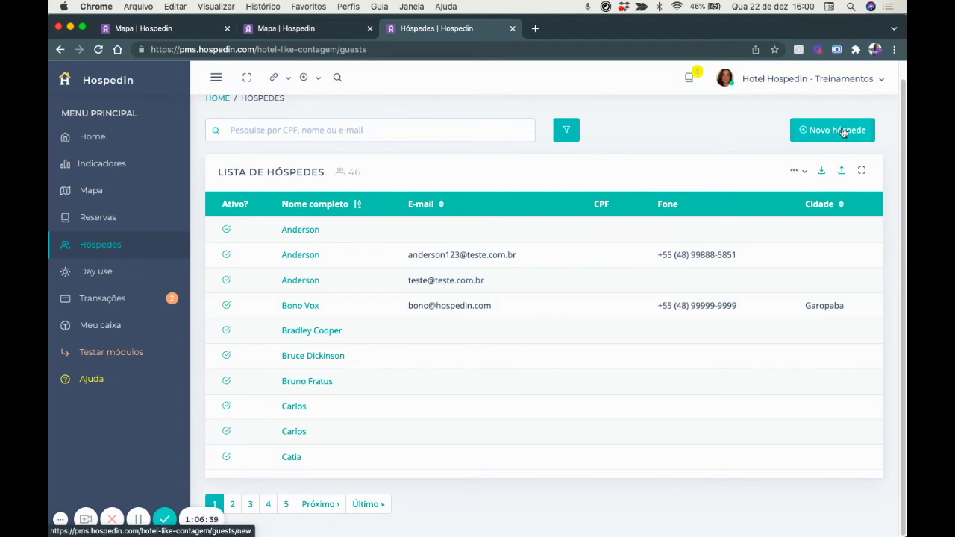
Review a guest's Histórico de estadias and in-house reservation, then open the Day use list.
{"action": "left_click", "coordinate": [292, 308]}
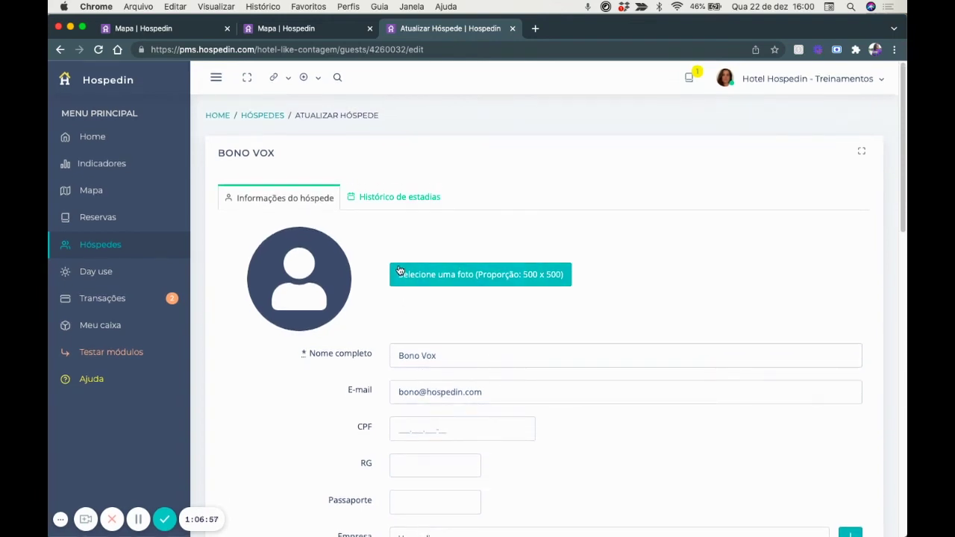
{"action": "left_click", "coordinate": [388, 197]}
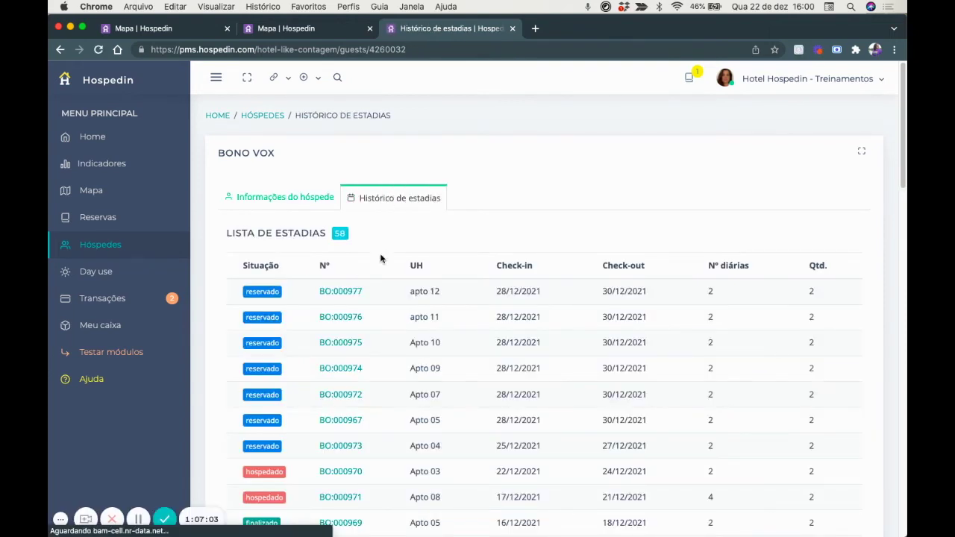
{"action": "scroll", "coordinate": [382, 310], "scroll_direction": "down", "scroll_amount": 2}
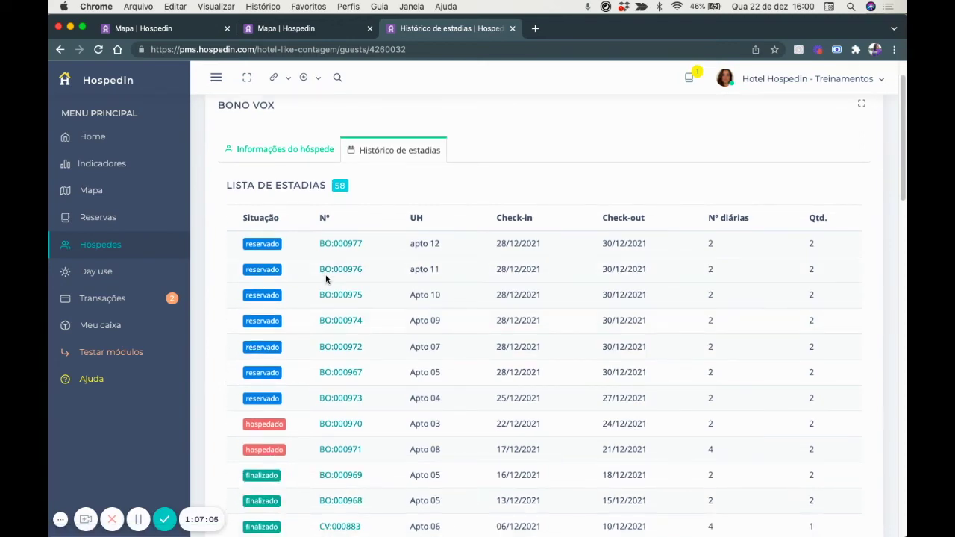
{"action": "scroll", "coordinate": [327, 278], "scroll_direction": "down", "scroll_amount": 3}
{"action": "scroll", "coordinate": [326, 280], "scroll_direction": "down", "scroll_amount": 3}
{"action": "scroll", "coordinate": [326, 280], "scroll_direction": "up", "scroll_amount": 6}
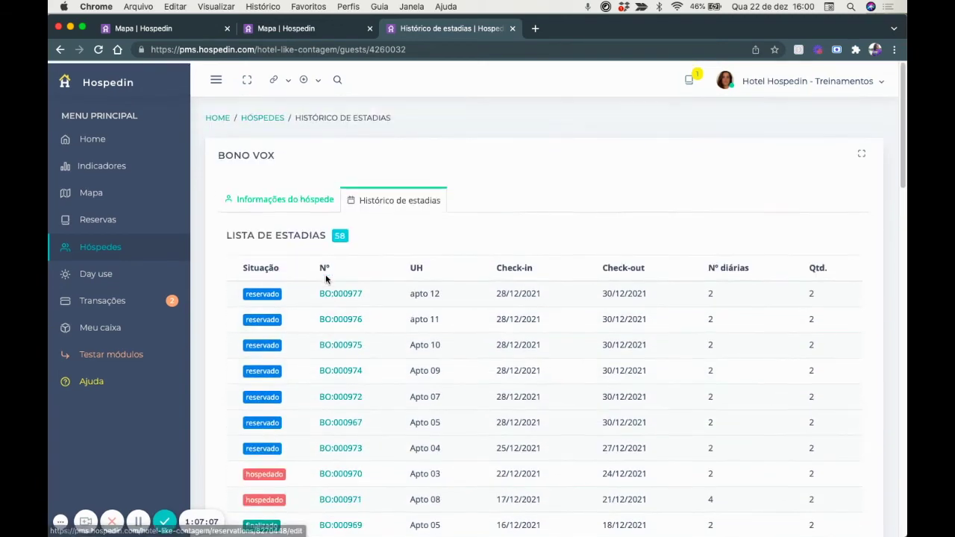
{"action": "scroll", "coordinate": [326, 280], "scroll_direction": "down", "scroll_amount": 3}
{"action": "scroll", "coordinate": [326, 280], "scroll_direction": "down", "scroll_amount": 3}
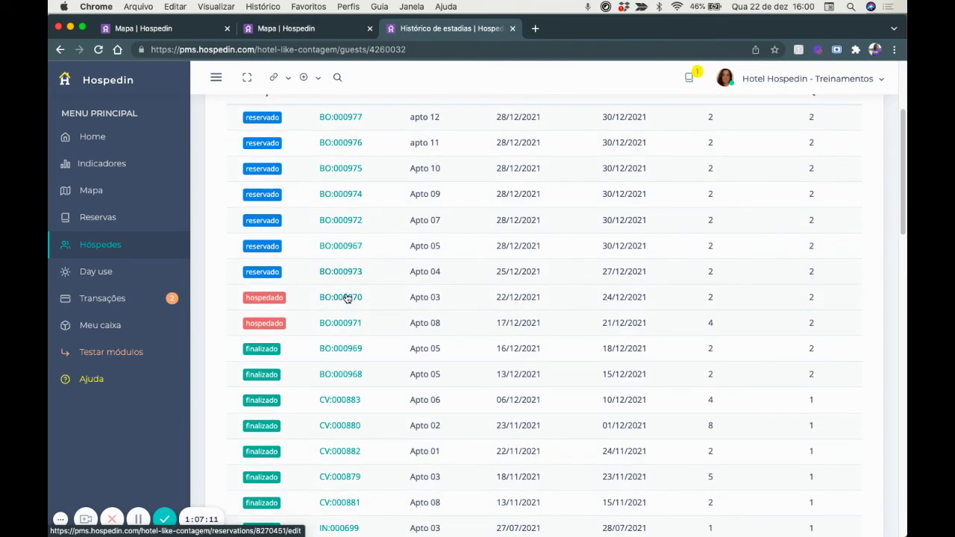
{"action": "left_click", "coordinate": [346, 297]}
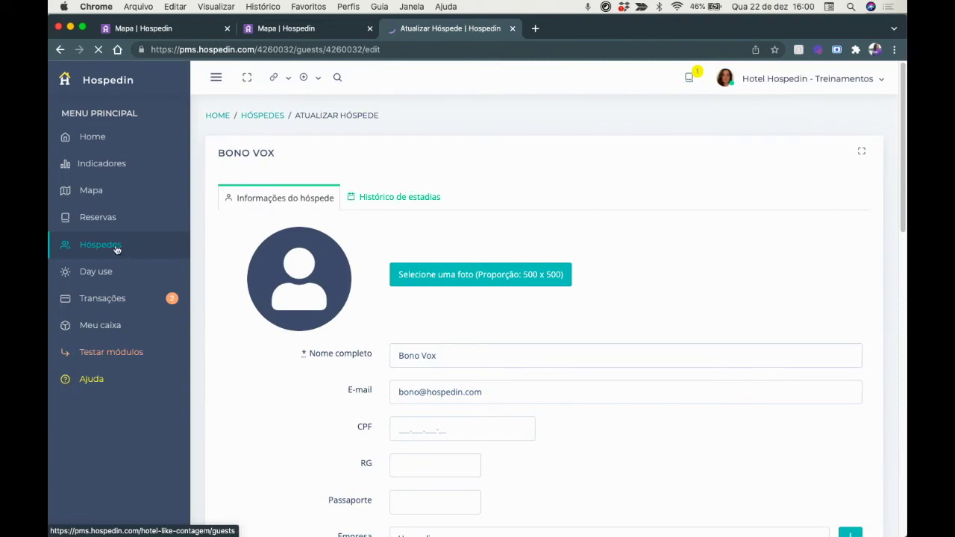
{"action": "left_click", "coordinate": [99, 273]}
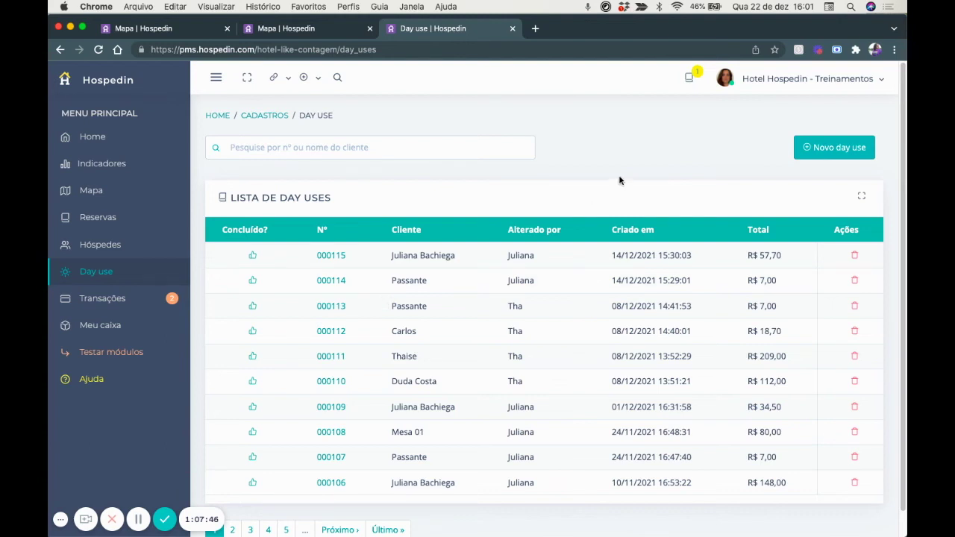
Start a walk-in sale for client Passante with one Agua com gás.
{"action": "left_click", "coordinate": [833, 147]}
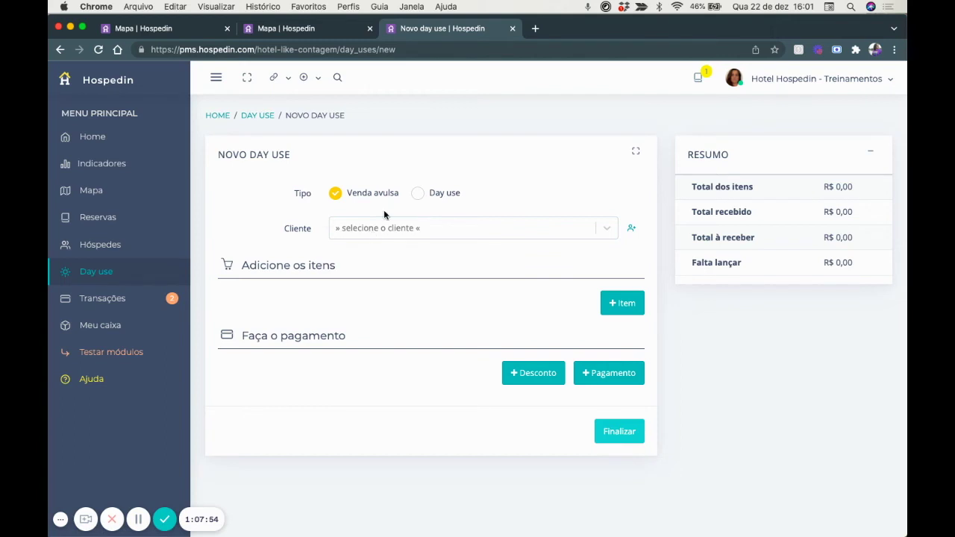
{"action": "left_click", "coordinate": [385, 230]}
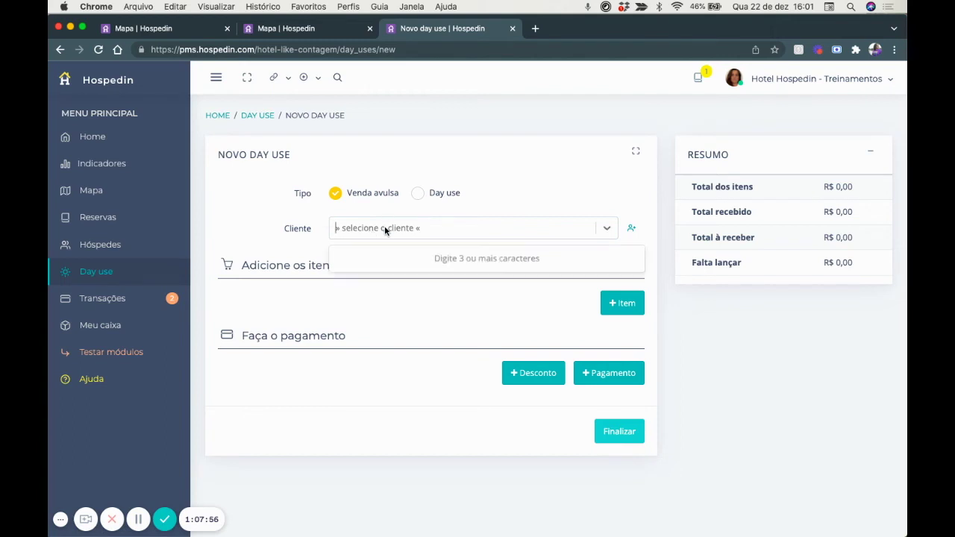
{"action": "type", "text": "passante"}
{"action": "left_click", "coordinate": [431, 256]}
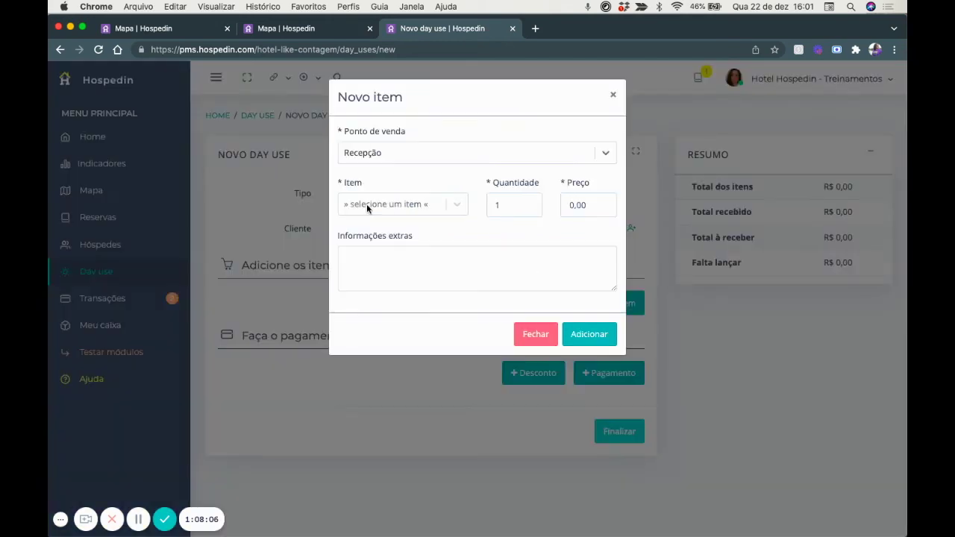
{"action": "left_click", "coordinate": [367, 204]}
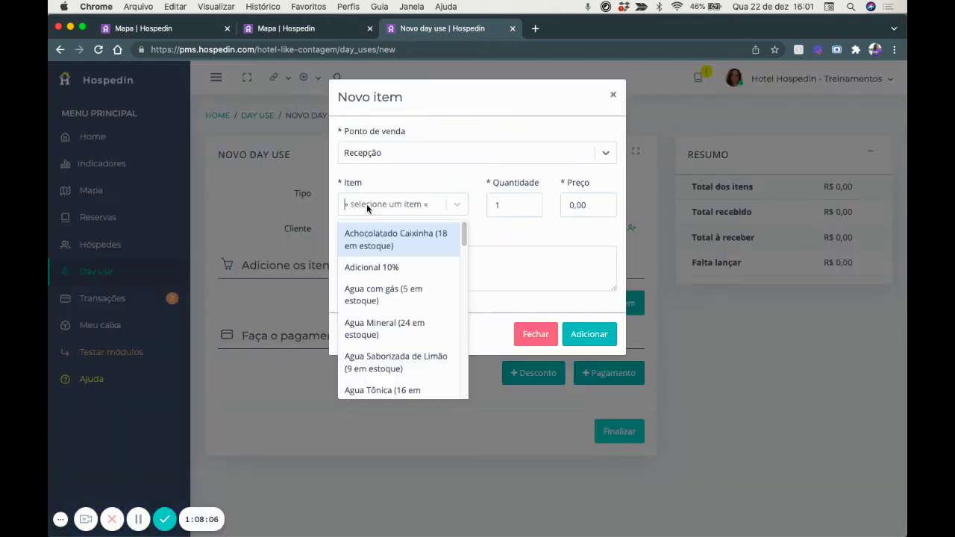
{"action": "left_click", "coordinate": [369, 297]}
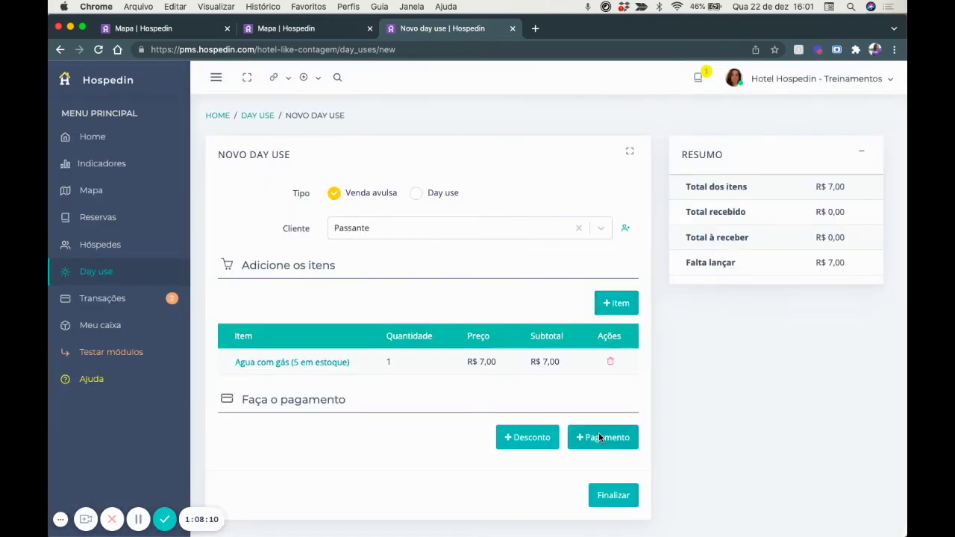
{"action": "left_click", "coordinate": [600, 437]}
Pay R$ 7,00 in cash (Dinheiro) and finalize the sale.
{"action": "left_click", "coordinate": [441, 210]}
{"action": "left_click", "coordinate": [440, 239]}
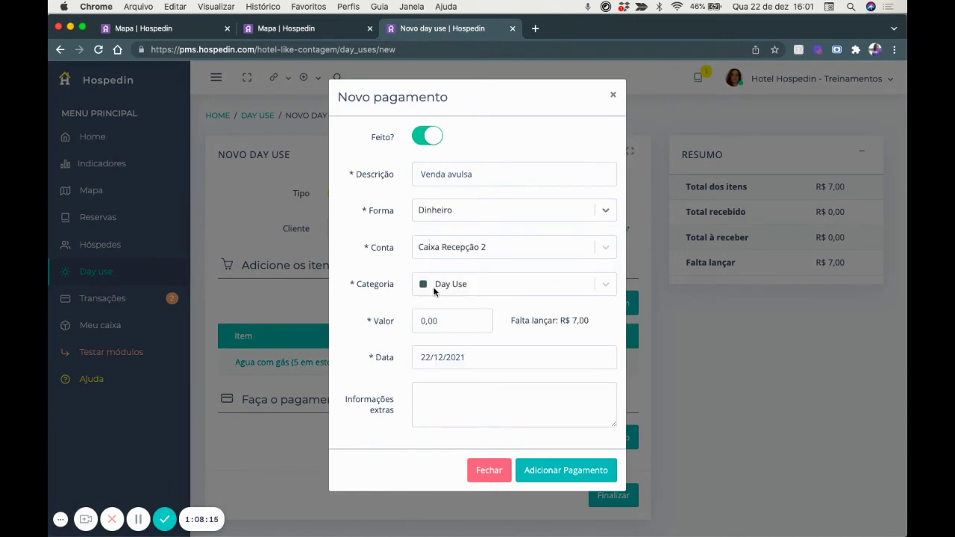
{"action": "left_click", "coordinate": [443, 323]}
{"action": "type", "text": "7,00"}
{"action": "left_click", "coordinate": [560, 467]}
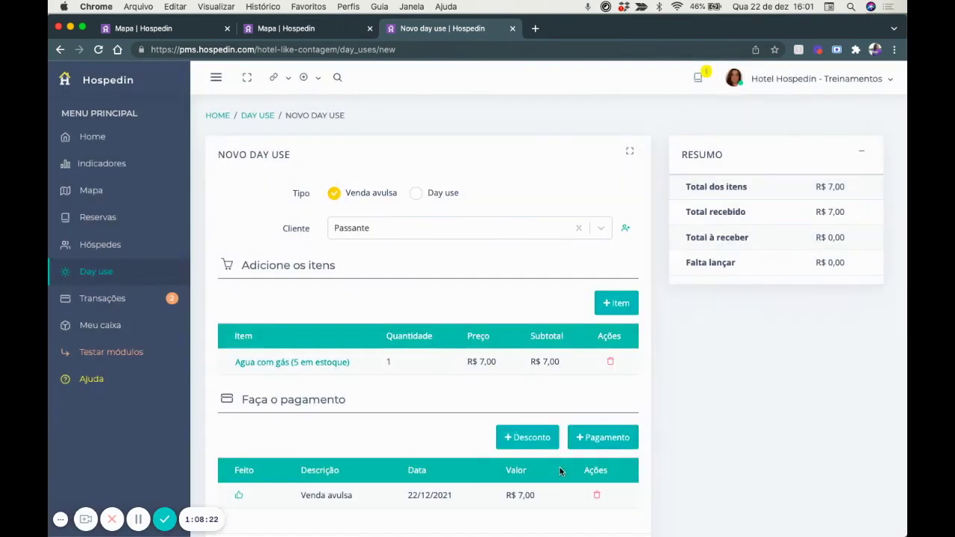
{"action": "scroll", "coordinate": [559, 470], "scroll_direction": "down", "scroll_amount": 2}
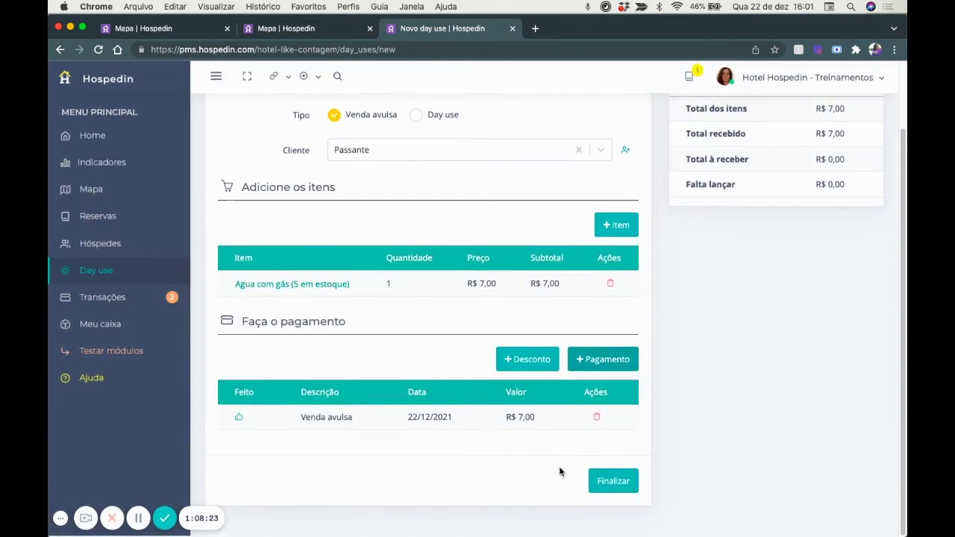
{"action": "left_click", "coordinate": [619, 488]}
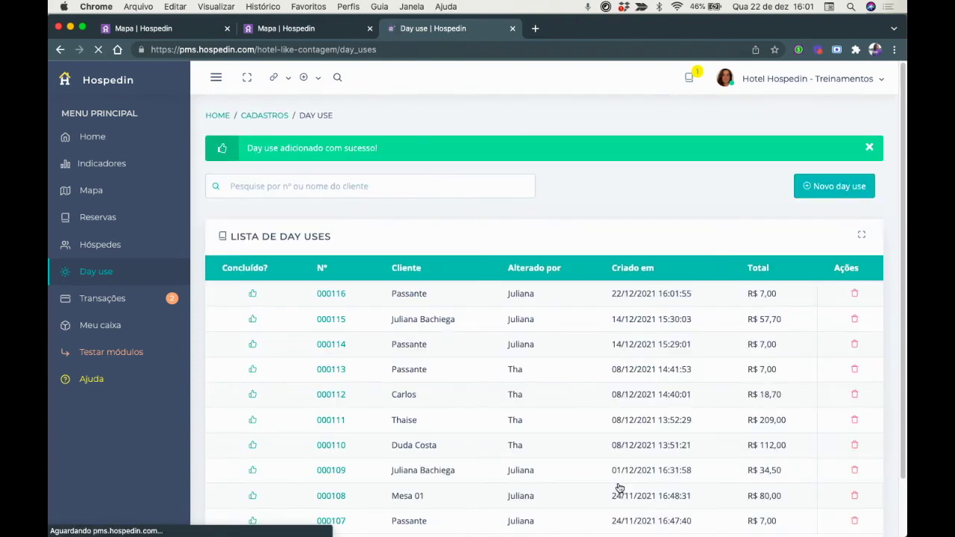
{"action": "scroll", "coordinate": [619, 488], "scroll_direction": "down", "scroll_amount": 1}
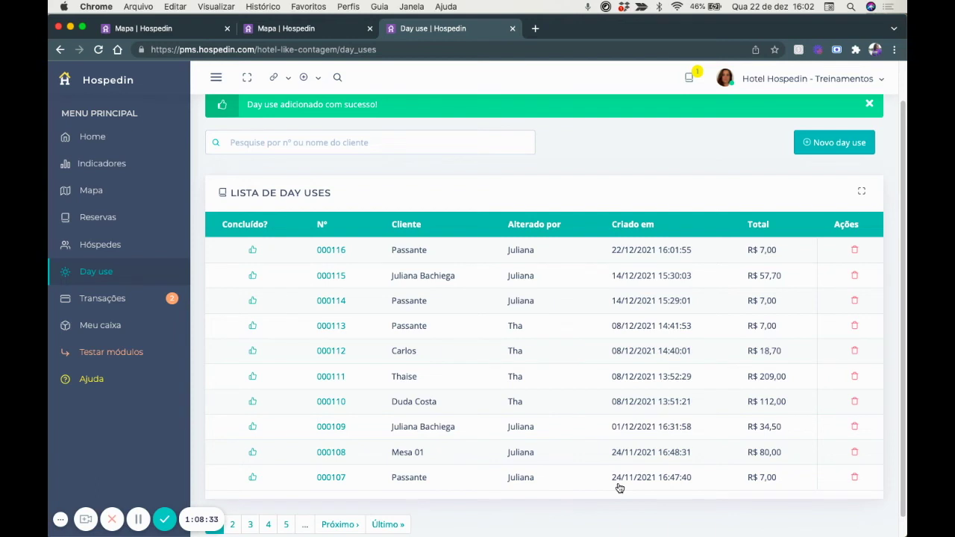
Create a new Day use record for the registered client found by first name.
{"action": "left_click", "coordinate": [847, 149]}
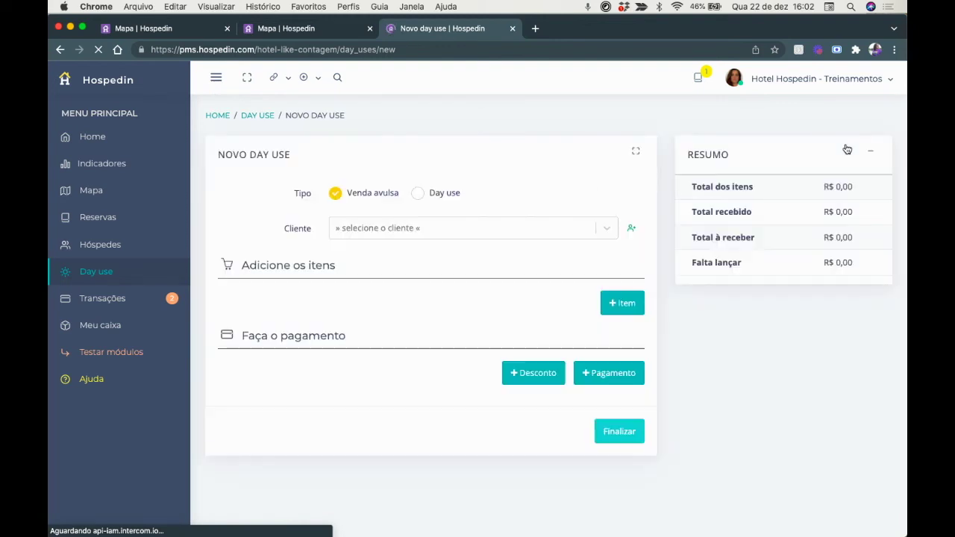
{"action": "left_click", "coordinate": [419, 195]}
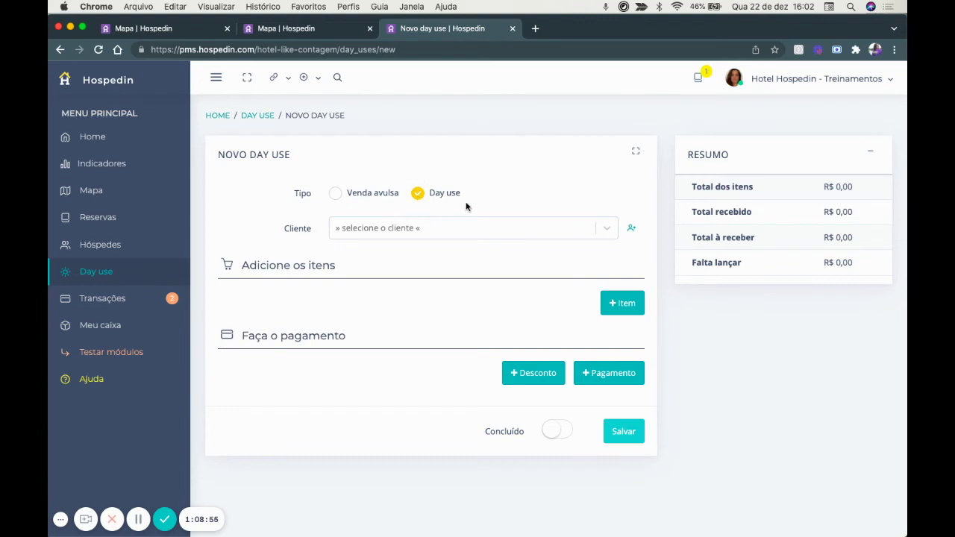
{"action": "left_click", "coordinate": [462, 236]}
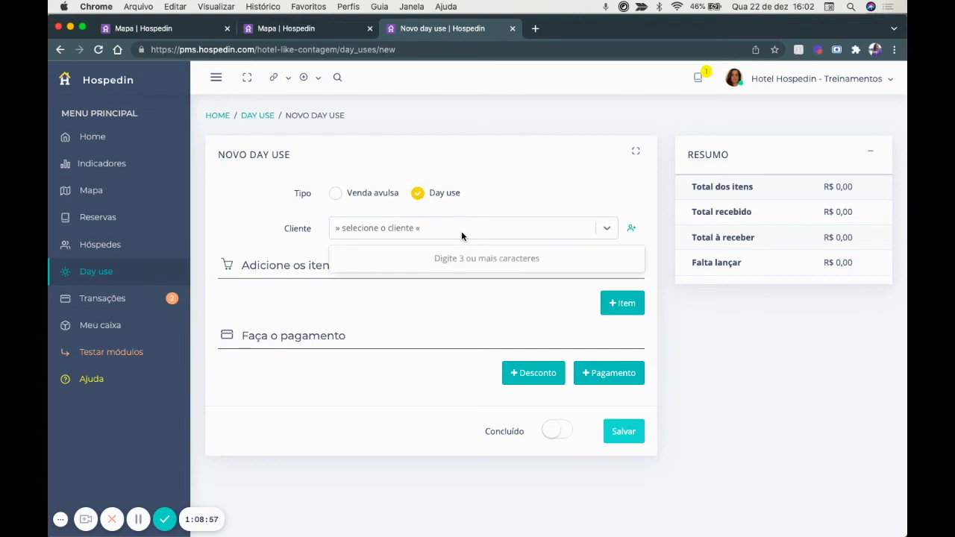
{"action": "type", "text": "juliana"}
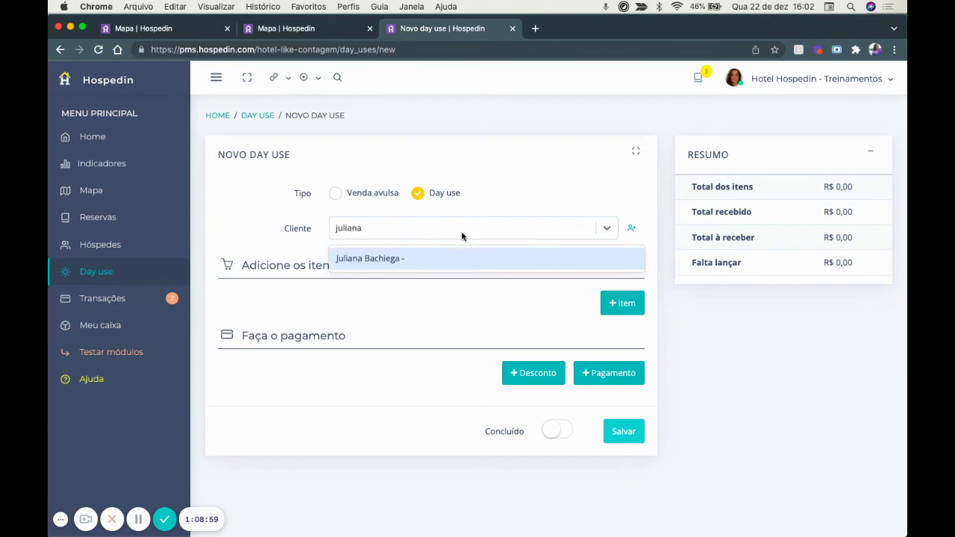
{"action": "left_click", "coordinate": [471, 262]}
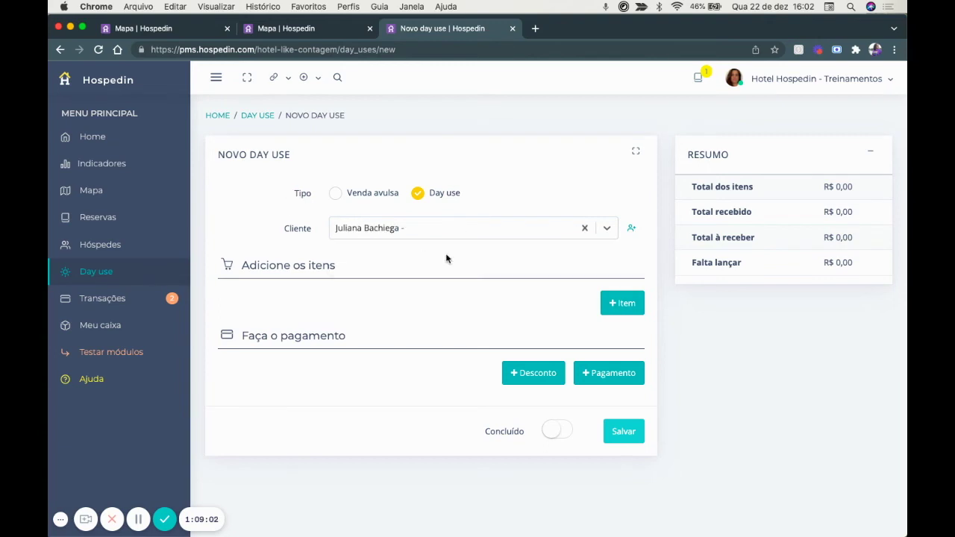
Add one Agua Tônica from Bar da Piscina to the day use.
{"action": "left_click", "coordinate": [619, 304]}
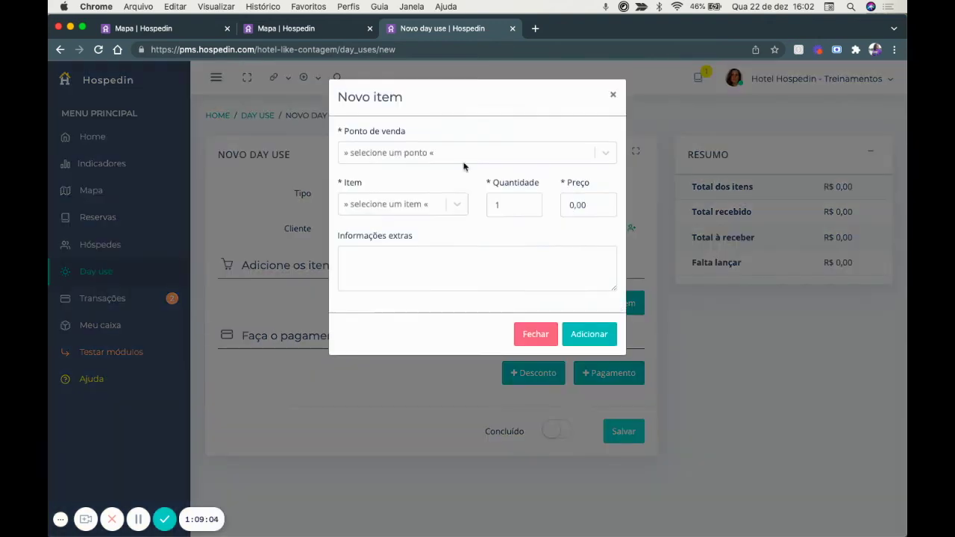
{"action": "left_click", "coordinate": [380, 154]}
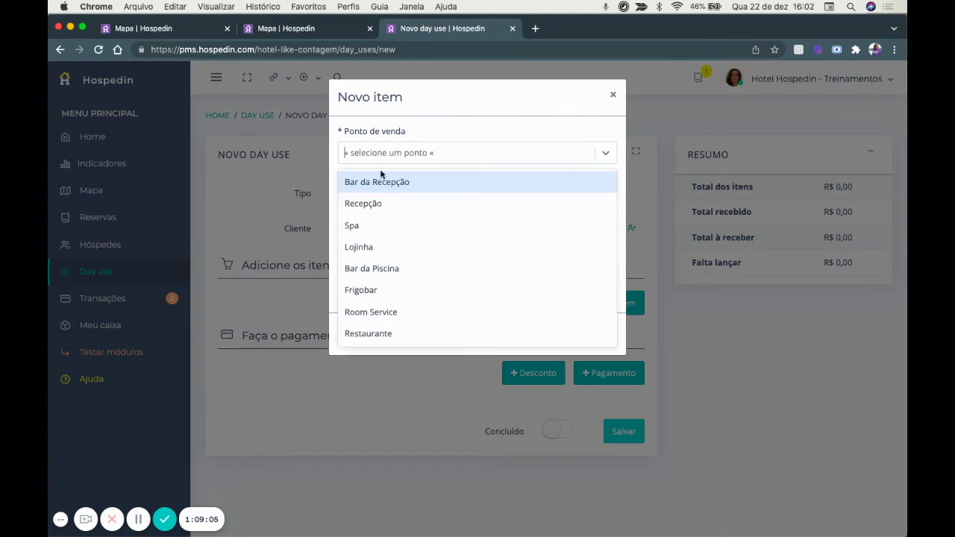
{"action": "left_click", "coordinate": [390, 273]}
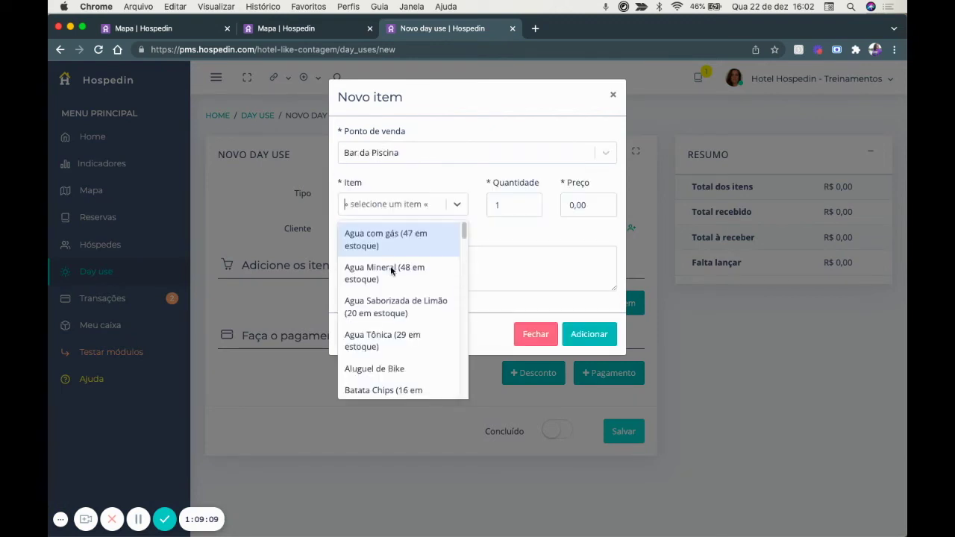
{"action": "left_click", "coordinate": [394, 335]}
{"action": "left_click", "coordinate": [583, 336]}
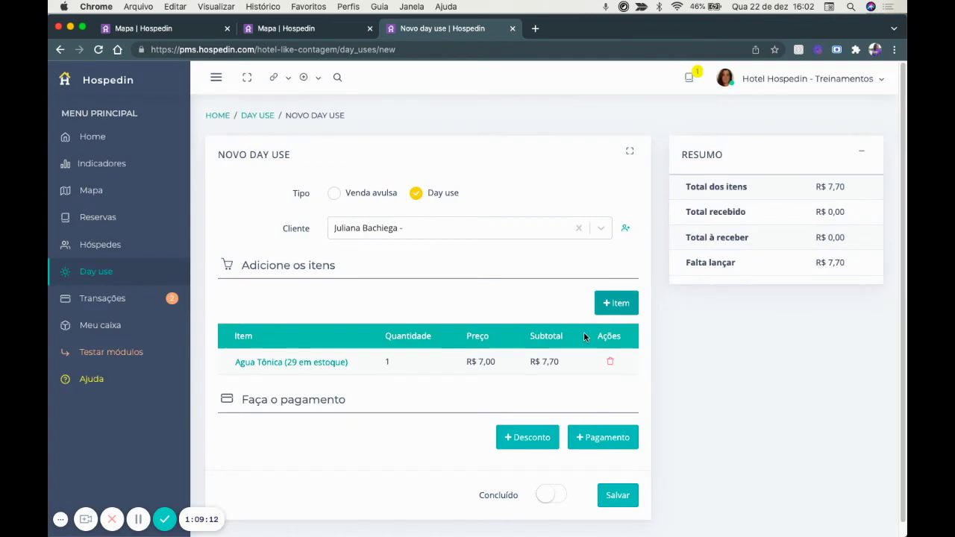
Leave Concluído off and save the day use as still open.
{"action": "scroll", "coordinate": [584, 337], "scroll_direction": "down", "scroll_amount": 1}
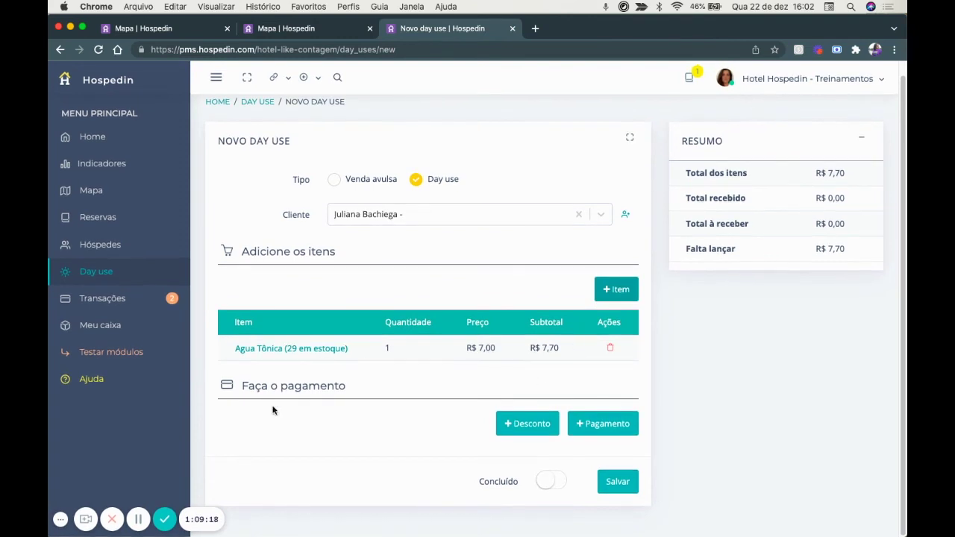
{"action": "left_click", "coordinate": [553, 482]}
{"action": "left_click", "coordinate": [602, 484]}
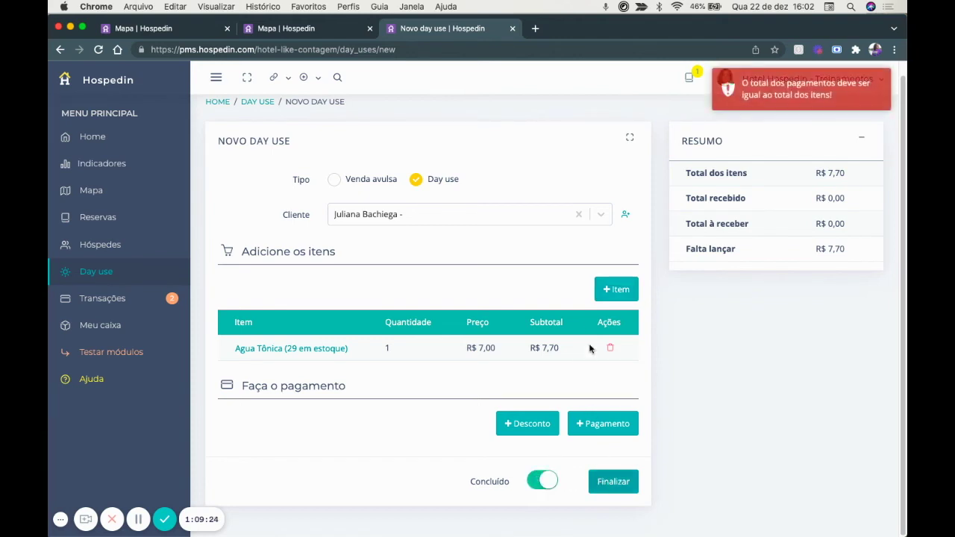
{"action": "left_click", "coordinate": [532, 484]}
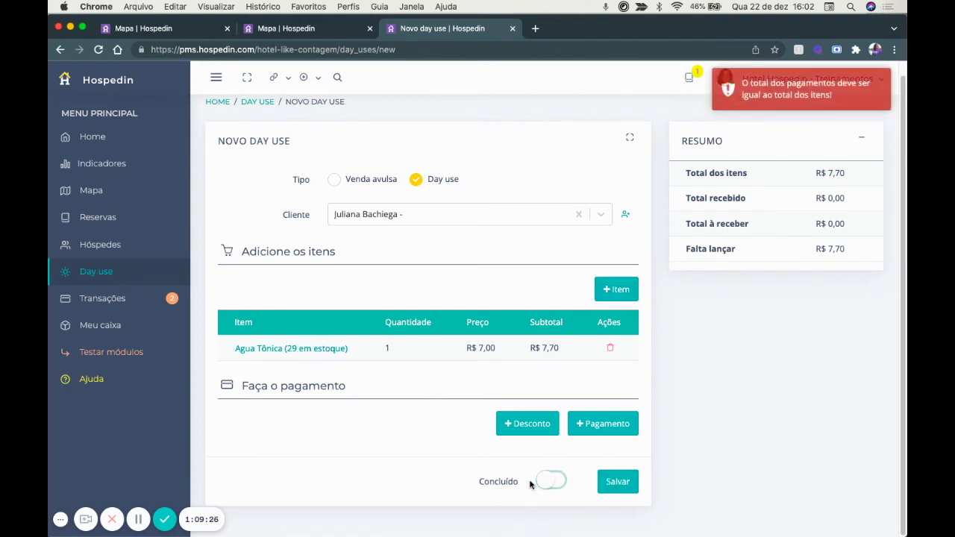
{"action": "left_click", "coordinate": [613, 482]}
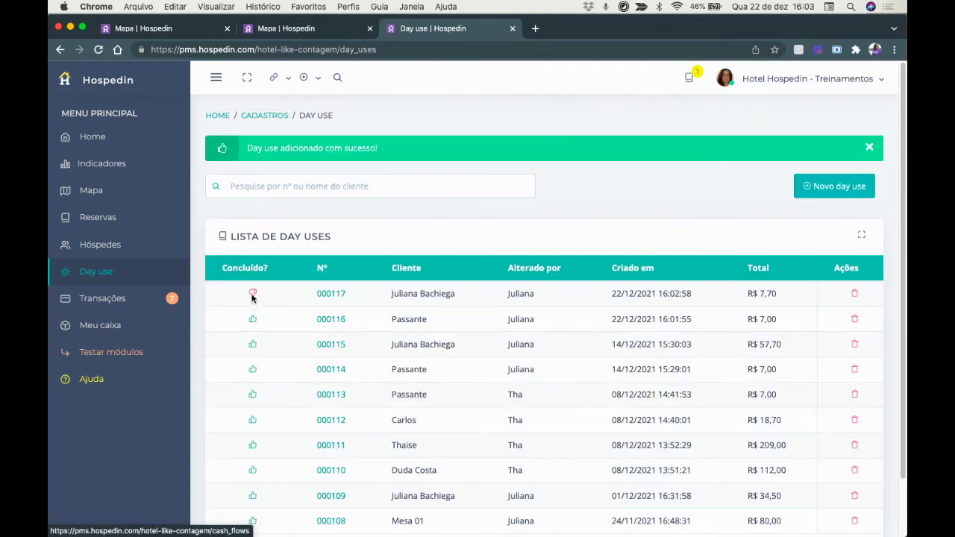
Open day use 000117 and add Batata Chips from Bar da Piscina.
{"action": "left_click", "coordinate": [331, 294]}
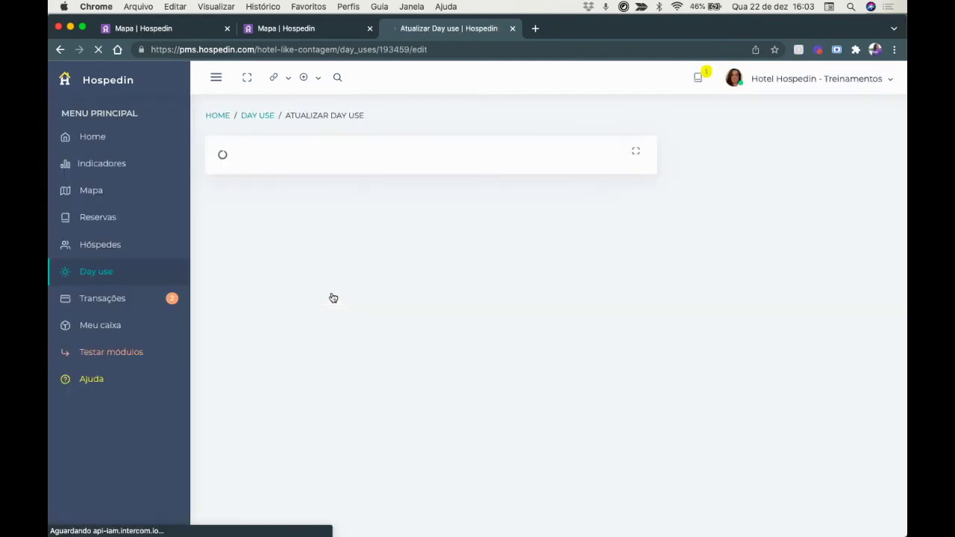
{"action": "left_click", "coordinate": [618, 306]}
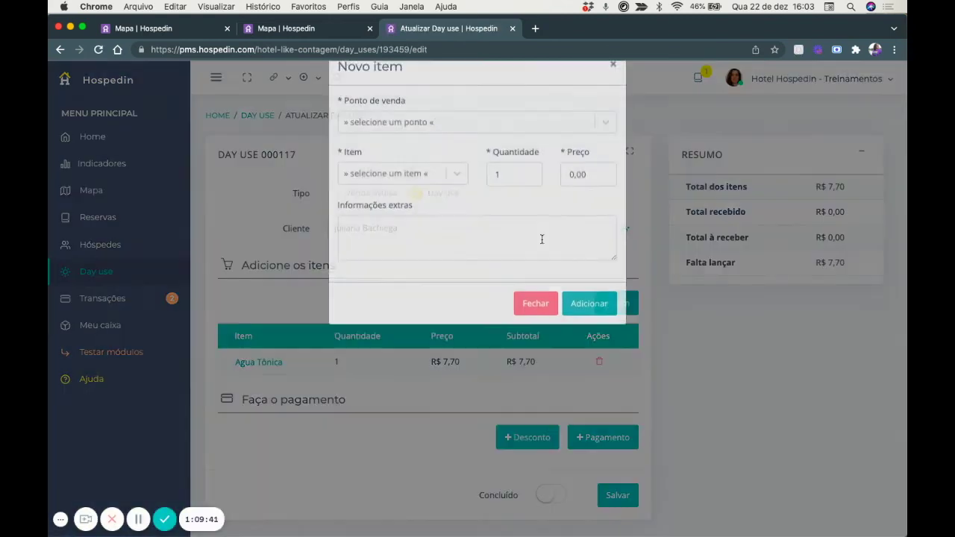
{"action": "left_click", "coordinate": [424, 156]}
{"action": "left_click", "coordinate": [405, 268]}
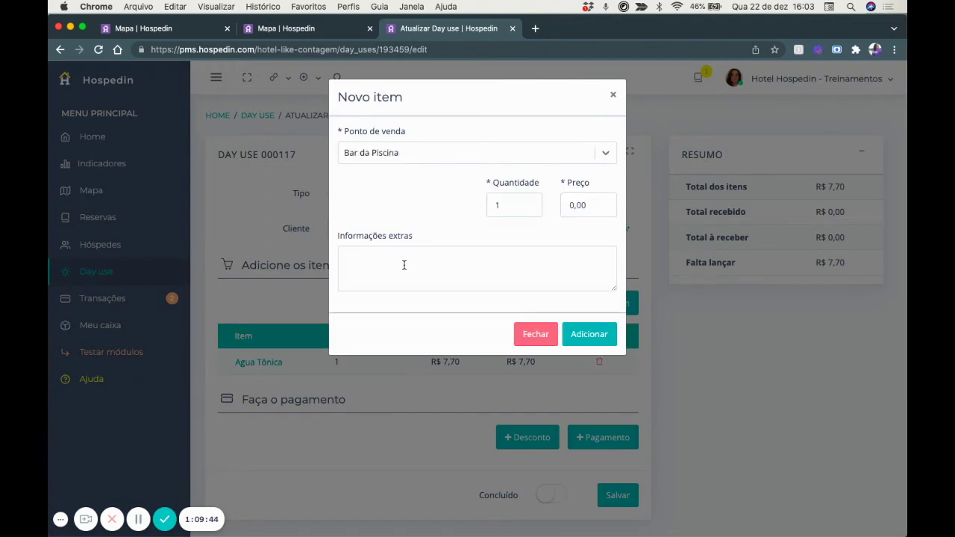
{"action": "left_click", "coordinate": [393, 209]}
{"action": "scroll", "coordinate": [401, 335], "scroll_direction": "down", "scroll_amount": 2}
{"action": "left_click", "coordinate": [396, 325]}
{"action": "left_click", "coordinate": [589, 334]}
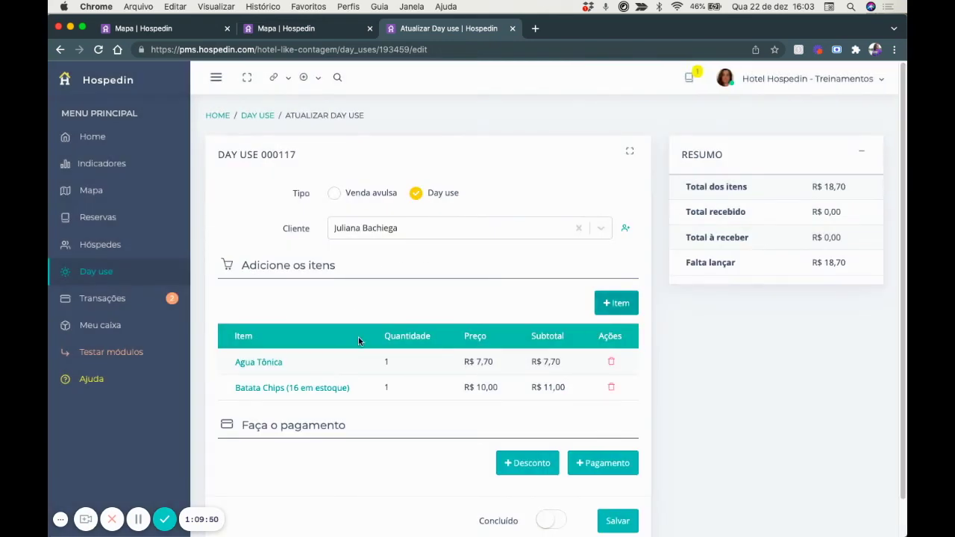
Record an R$ 18,70 Cartão de Débito payment into Conta BB.
{"action": "scroll", "coordinate": [358, 339], "scroll_direction": "down", "scroll_amount": 1}
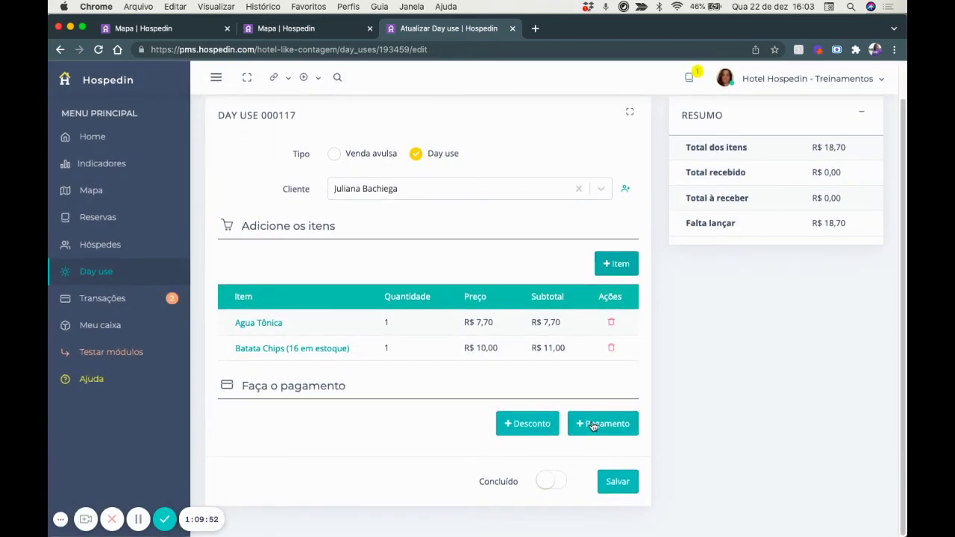
{"action": "left_click", "coordinate": [590, 425]}
{"action": "left_click", "coordinate": [474, 212]}
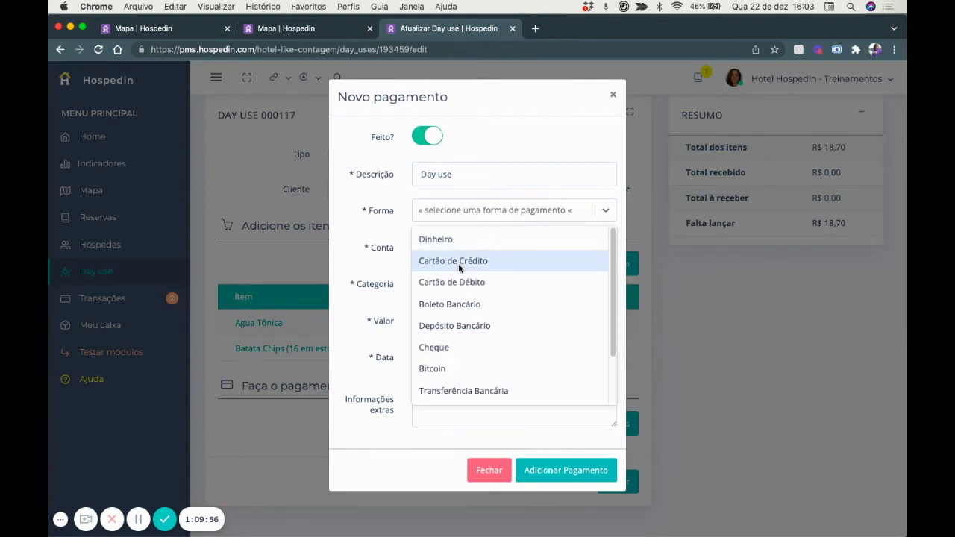
{"action": "left_click", "coordinate": [459, 281]}
{"action": "left_click", "coordinate": [446, 251]}
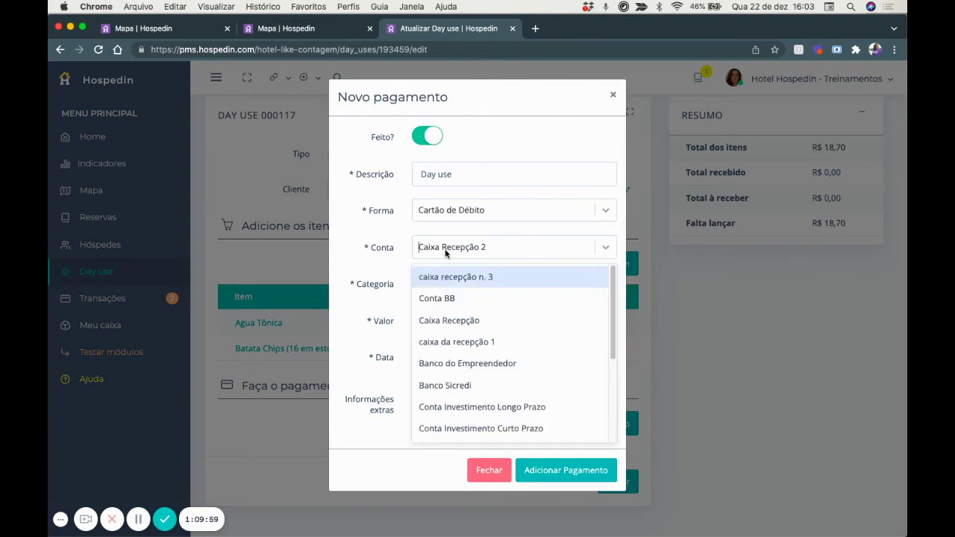
{"action": "left_click", "coordinate": [439, 302]}
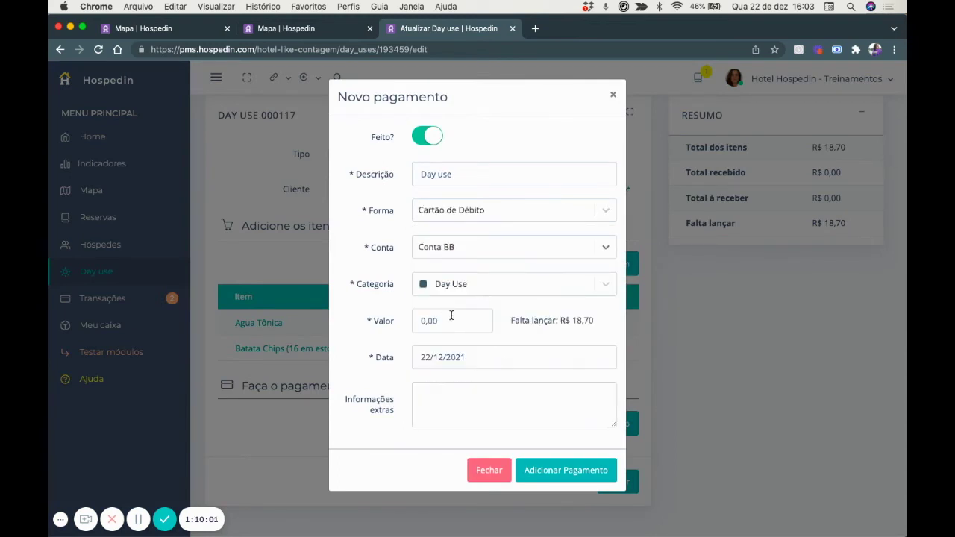
{"action": "left_click", "coordinate": [453, 324]}
{"action": "type", "text": "18,70"}
{"action": "left_click", "coordinate": [560, 470]}
Mark day use 000117 concluded and finalize it.
{"action": "scroll", "coordinate": [567, 473], "scroll_direction": "down", "scroll_amount": 2}
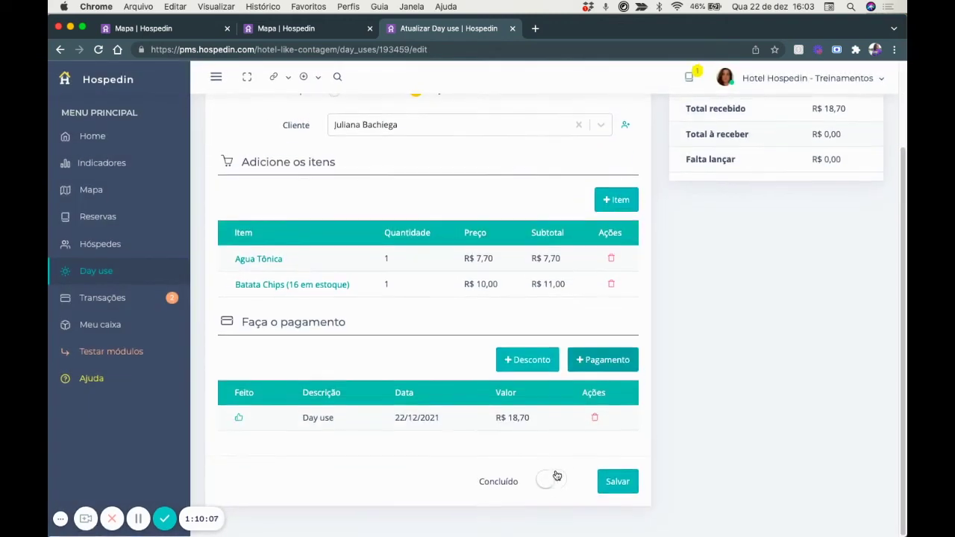
{"action": "left_click", "coordinate": [560, 480]}
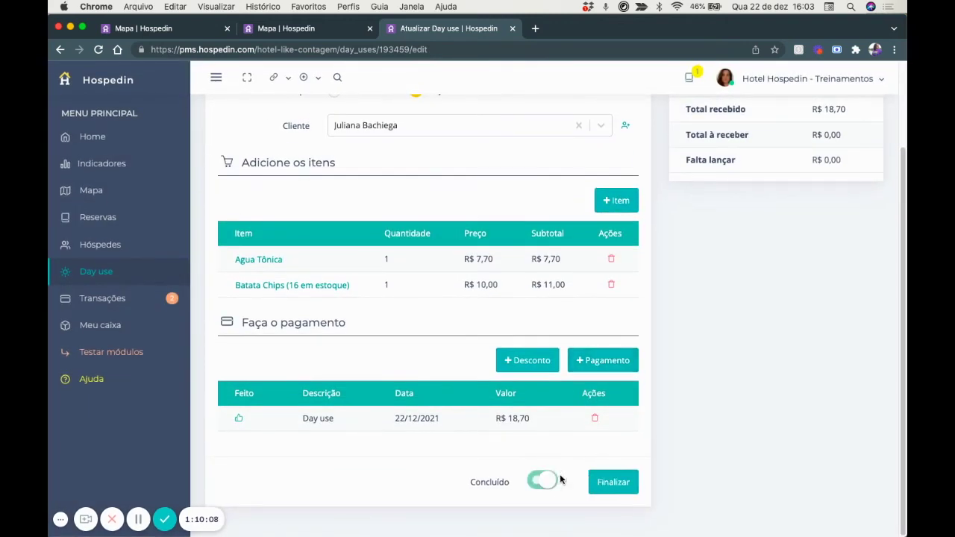
{"action": "left_click", "coordinate": [617, 480]}
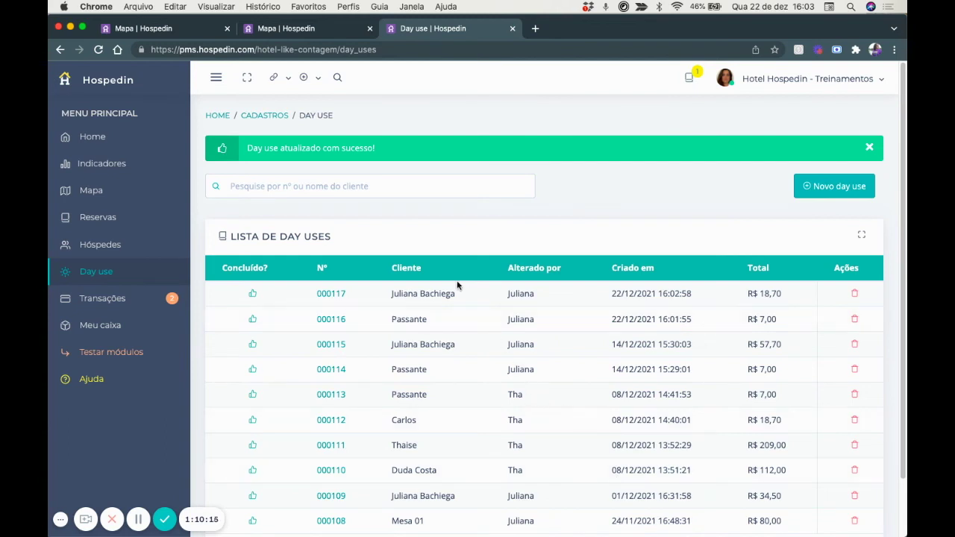
{"action": "scroll", "coordinate": [458, 285], "scroll_direction": "down", "scroll_amount": 2}
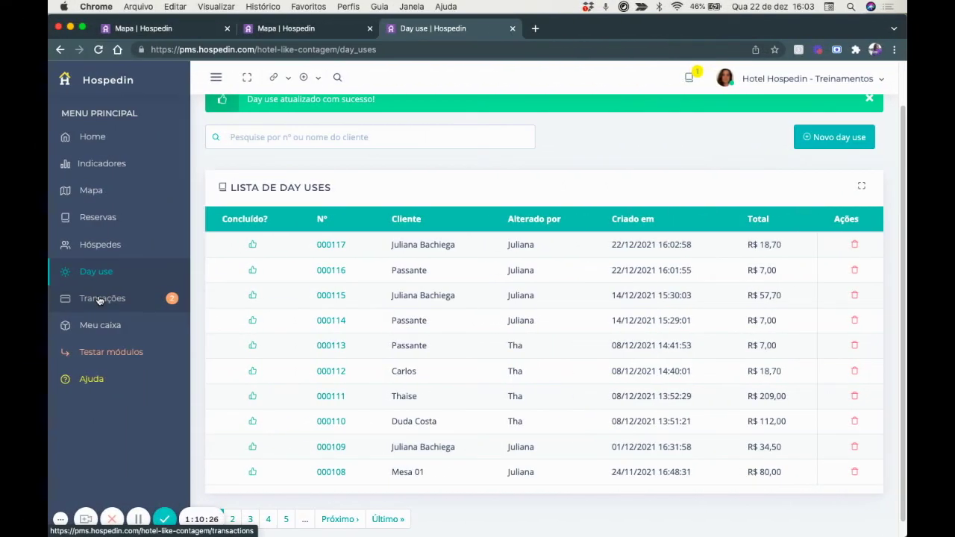
Go to Transações, check entries 000116 and 000117, and open the Filtros dialog.
{"action": "left_click", "coordinate": [100, 299]}
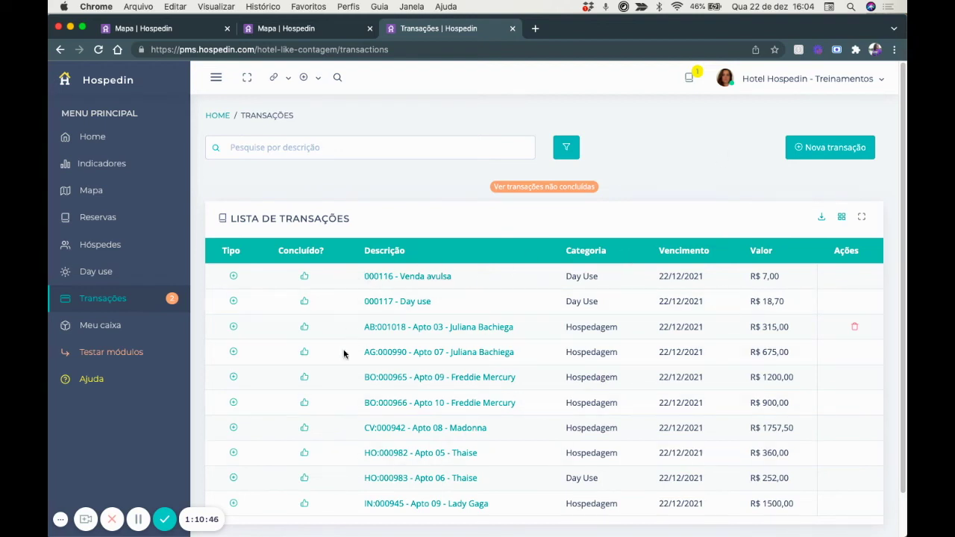
{"action": "scroll", "coordinate": [373, 443], "scroll_direction": "down", "scroll_amount": 1}
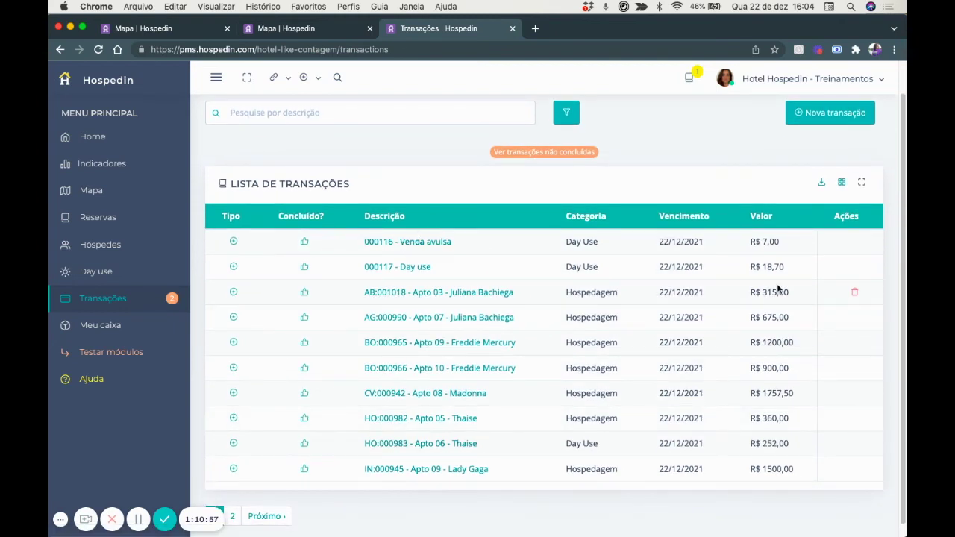
{"action": "scroll", "coordinate": [429, 411], "scroll_direction": "down", "scroll_amount": 1}
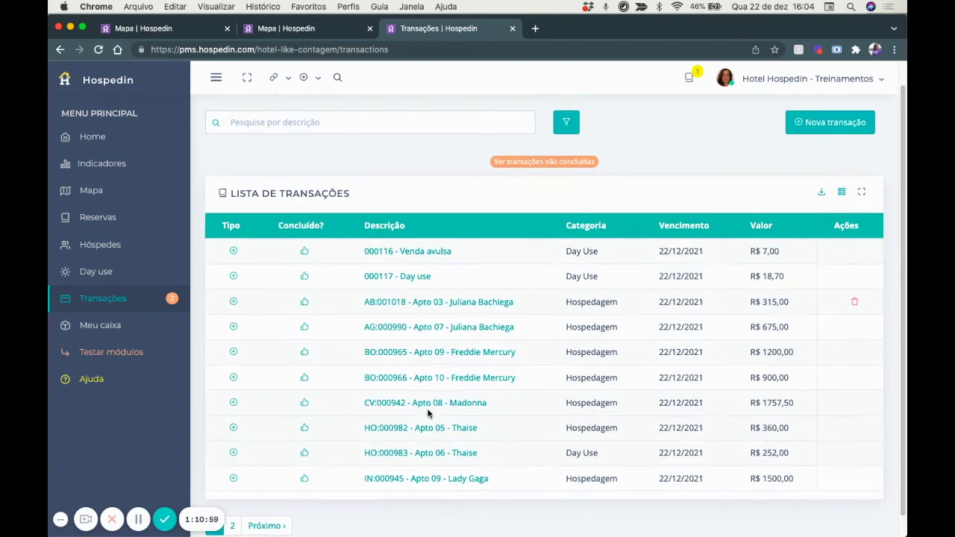
{"action": "scroll", "coordinate": [430, 412], "scroll_direction": "up", "scroll_amount": 1}
{"action": "left_click", "coordinate": [566, 129]}
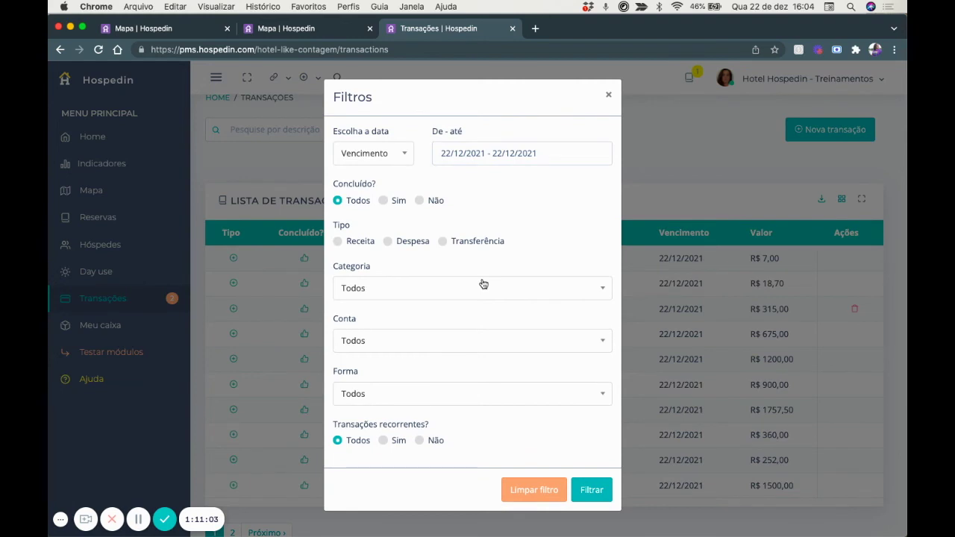
Check date (keeping Vencimento), Categoria, Conta and Forma options, then close Filtros unapplied.
{"action": "left_click", "coordinate": [364, 155]}
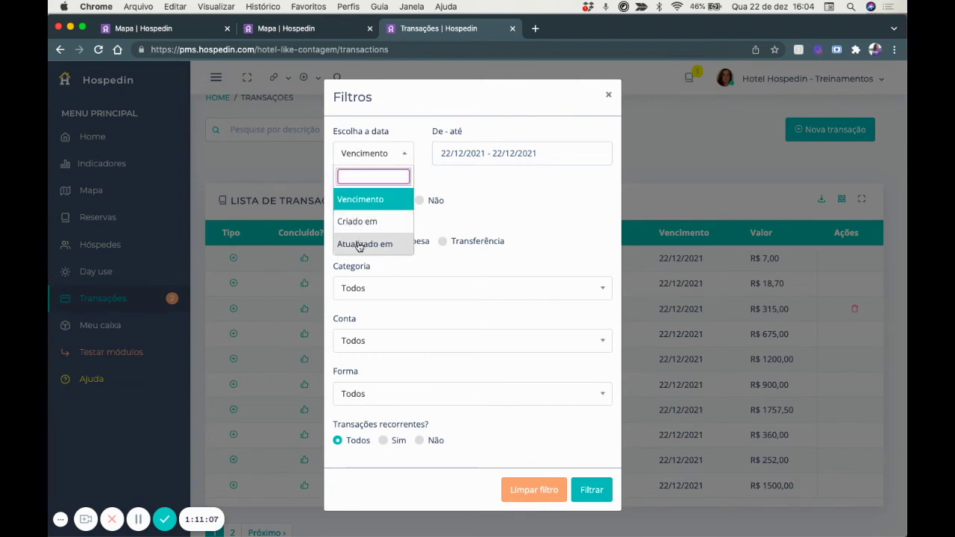
{"action": "left_click", "coordinate": [405, 112]}
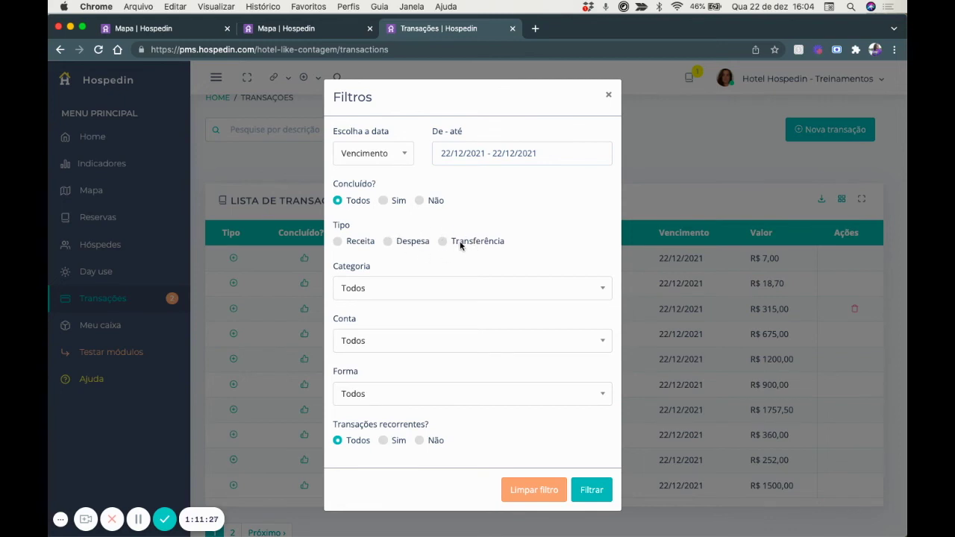
{"action": "left_click", "coordinate": [425, 293]}
{"action": "left_click", "coordinate": [425, 292]}
{"action": "left_click", "coordinate": [412, 341]}
{"action": "left_click", "coordinate": [412, 342]}
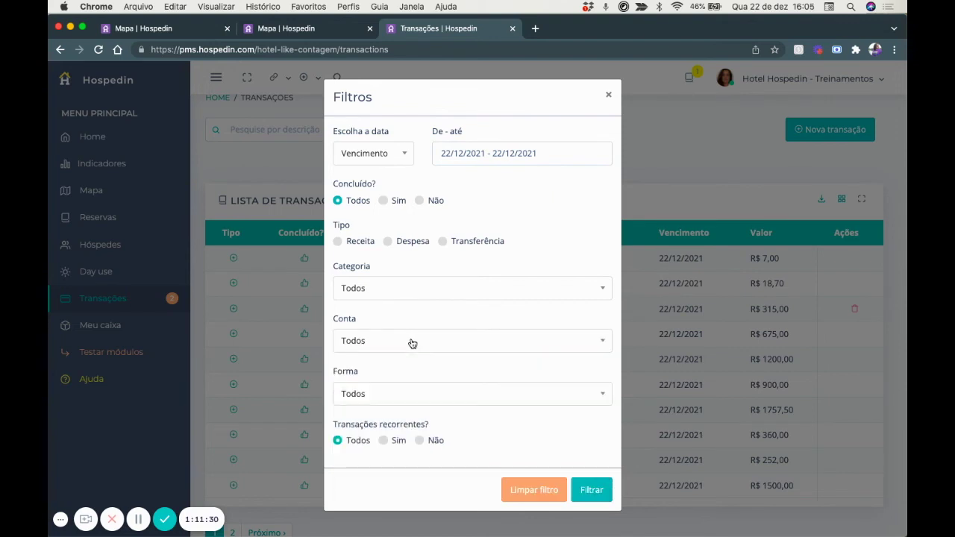
{"action": "left_click", "coordinate": [392, 397]}
{"action": "left_click", "coordinate": [393, 396]}
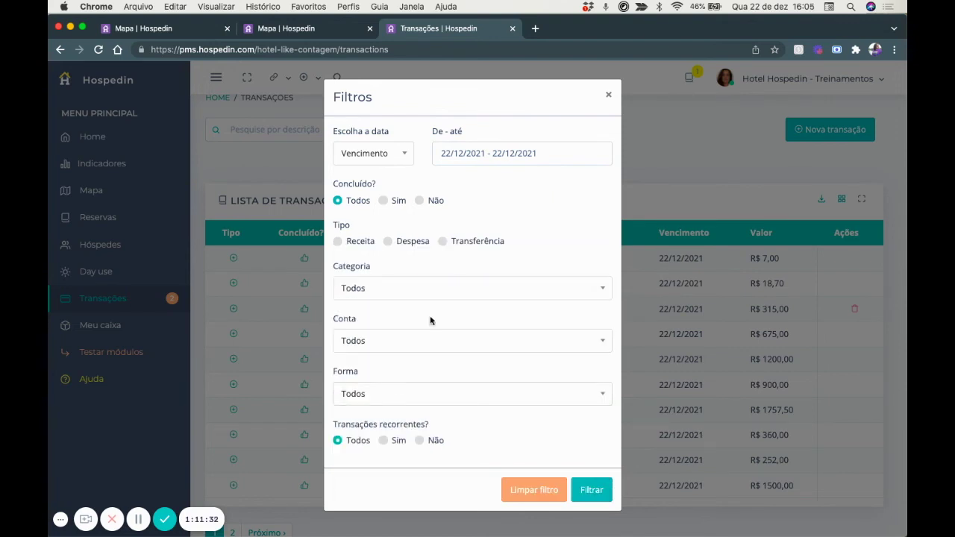
{"action": "left_click", "coordinate": [608, 95]}
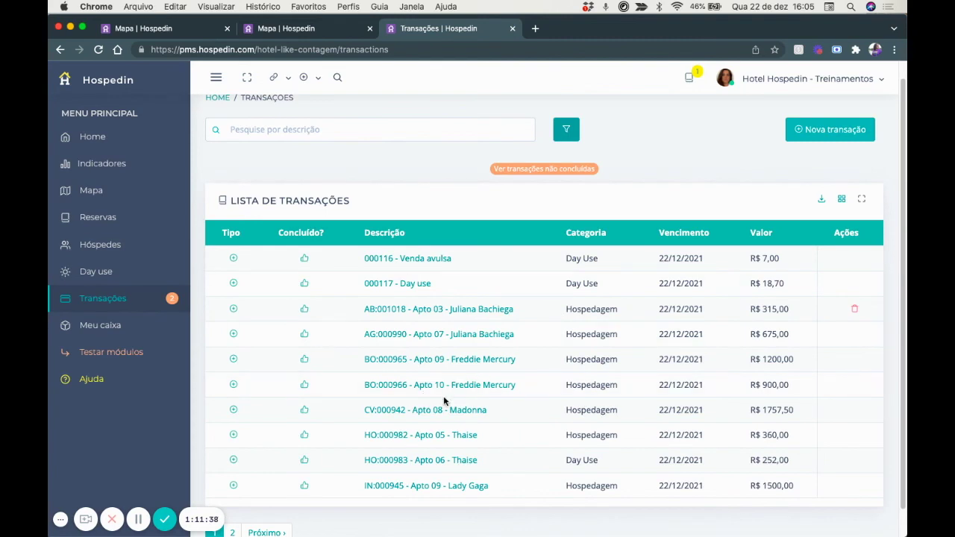
Show summary cards and highlight received income R$ 15.035,20 and paid expenses R$ 250,00.
{"action": "left_click", "coordinate": [841, 201]}
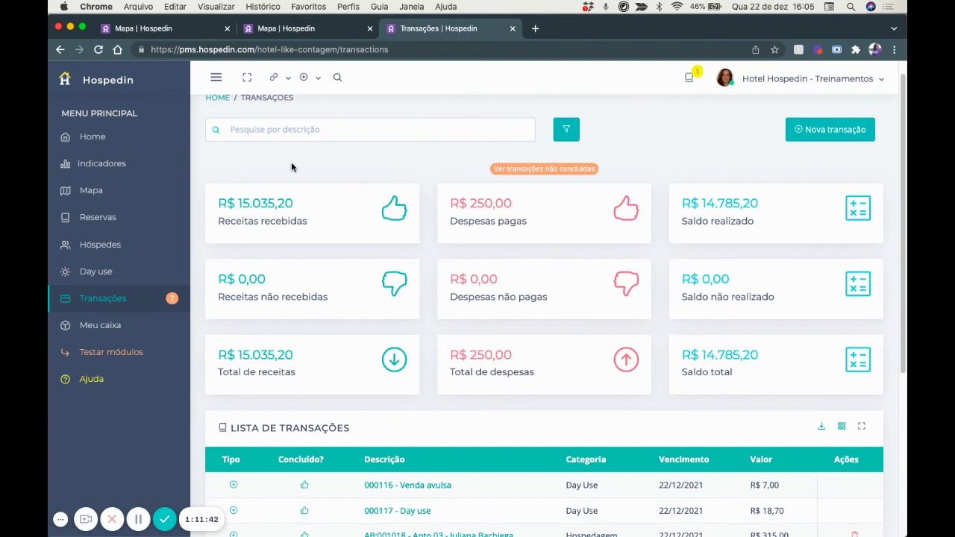
{"action": "scroll", "coordinate": [359, 319], "scroll_direction": "down", "scroll_amount": 1}
{"action": "scroll", "coordinate": [358, 314], "scroll_direction": "up", "scroll_amount": 2}
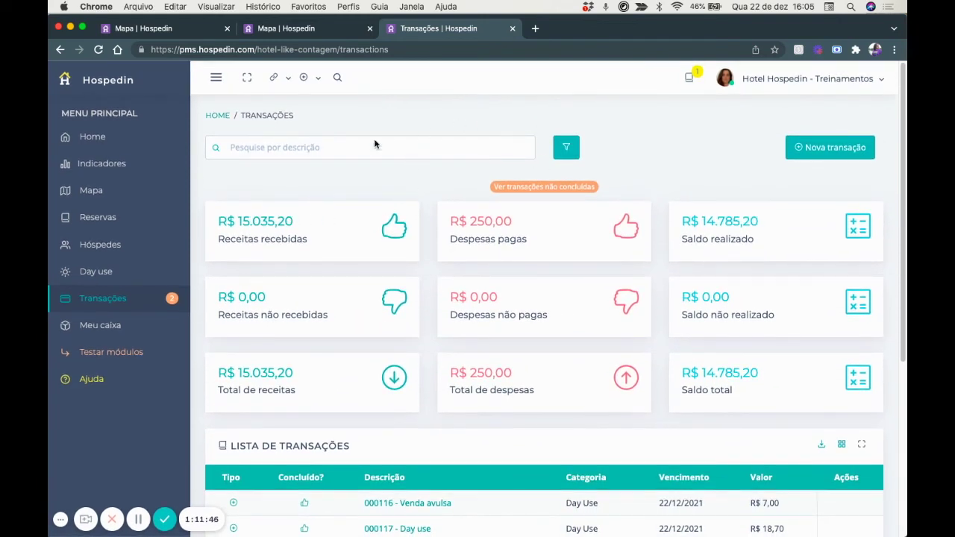
{"action": "left_click_drag", "start_coordinate": [312, 220], "coordinate": [207, 221]}
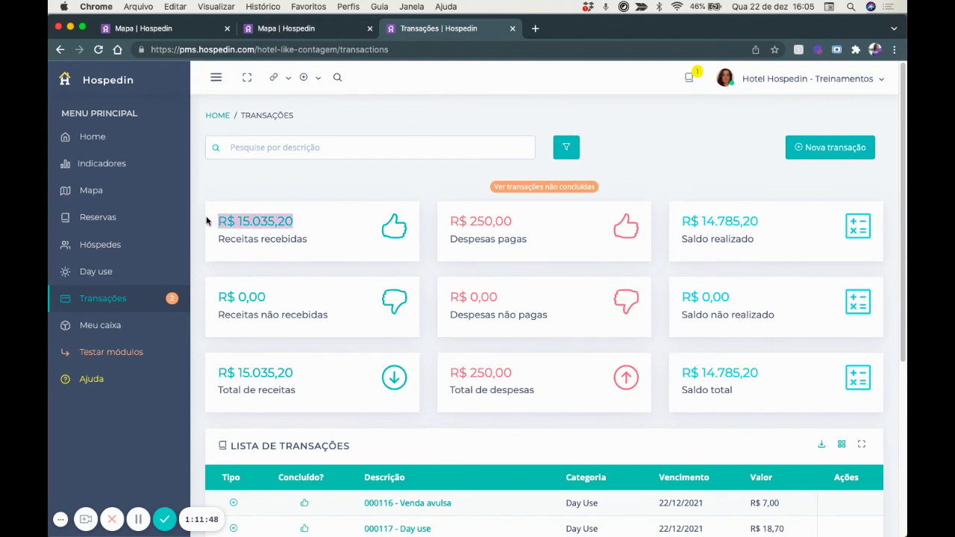
{"action": "left_click_drag", "start_coordinate": [539, 224], "coordinate": [444, 219]}
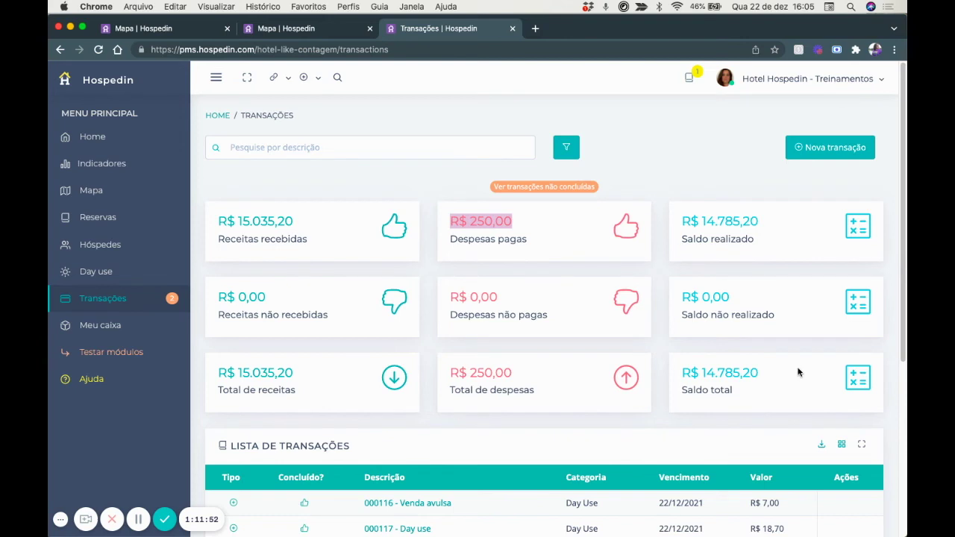
{"action": "left_click", "coordinate": [773, 368]}
{"action": "left_click_drag", "start_coordinate": [660, 370], "coordinate": [775, 374]}
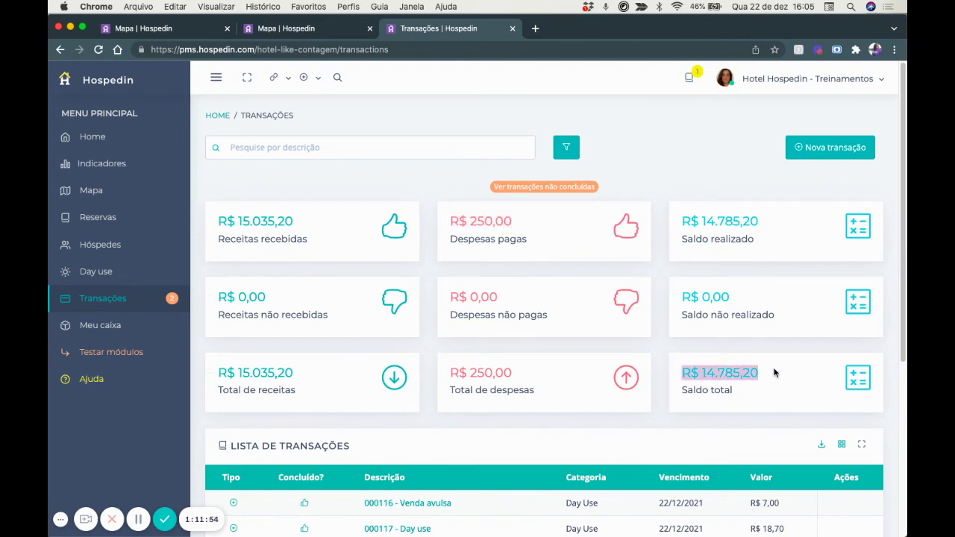
Review the total balance card, then start a new transaction.
{"action": "scroll", "coordinate": [774, 374], "scroll_direction": "down", "scroll_amount": 3}
{"action": "scroll", "coordinate": [775, 373], "scroll_direction": "down", "scroll_amount": 4}
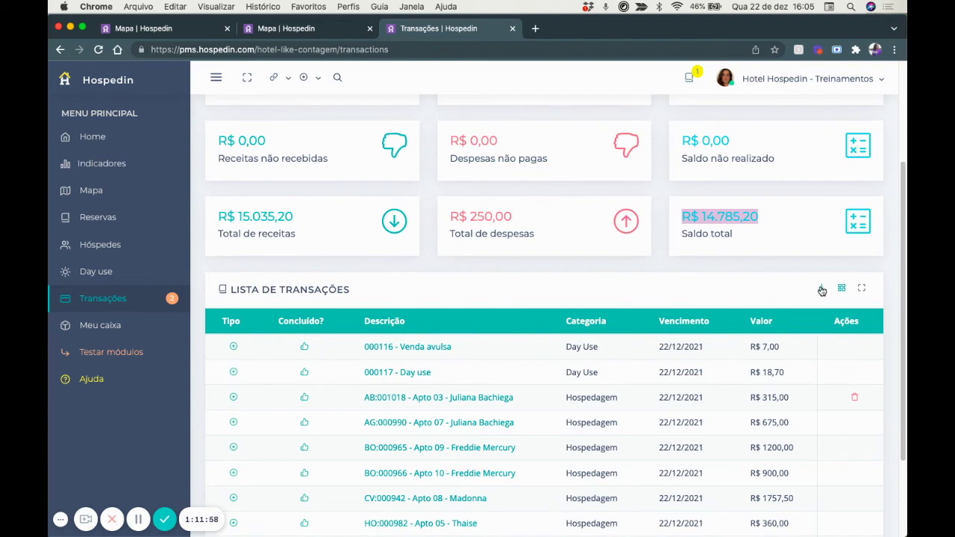
{"action": "scroll", "coordinate": [822, 295], "scroll_direction": "up", "scroll_amount": 7}
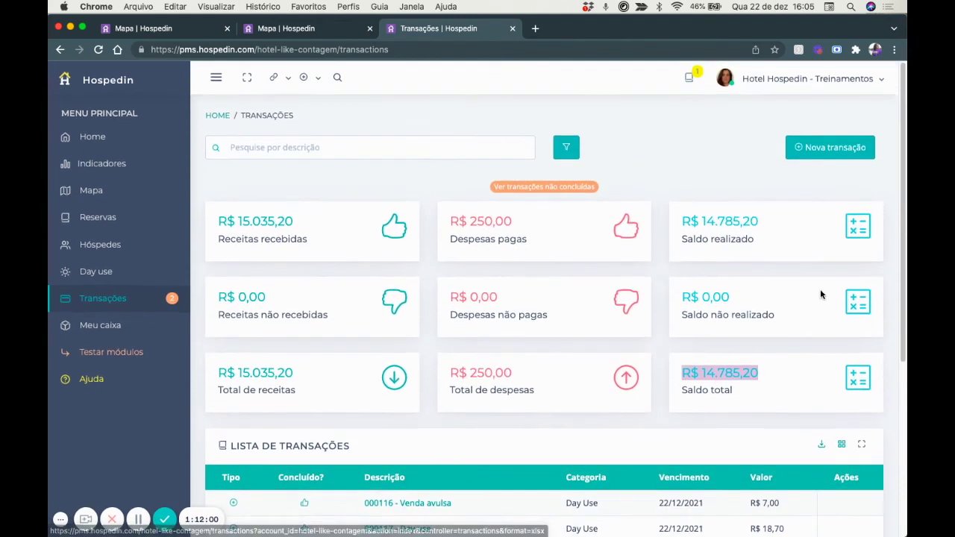
{"action": "left_click", "coordinate": [723, 161]}
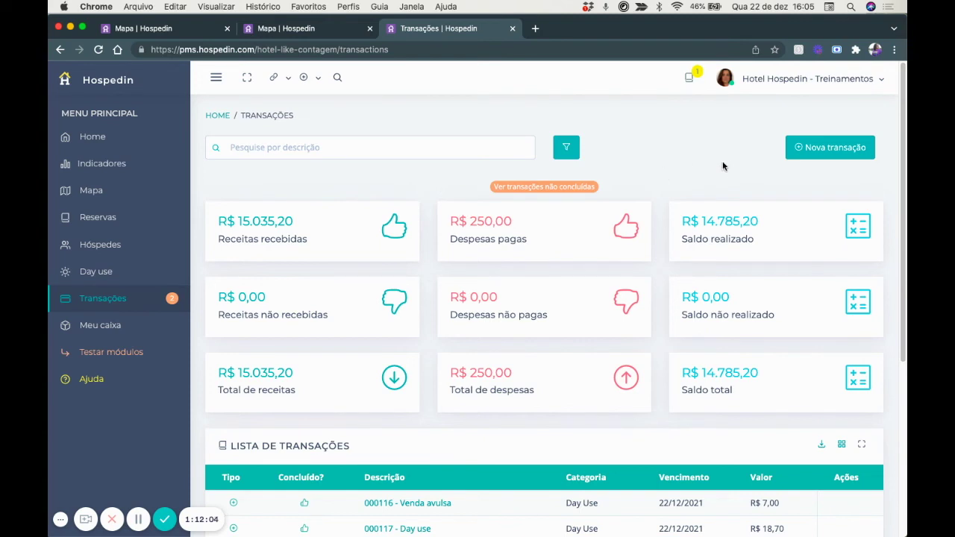
{"action": "scroll", "coordinate": [513, 305], "scroll_direction": "down", "scroll_amount": 2}
{"action": "scroll", "coordinate": [514, 305], "scroll_direction": "up", "scroll_amount": 2}
{"action": "left_click", "coordinate": [830, 149]}
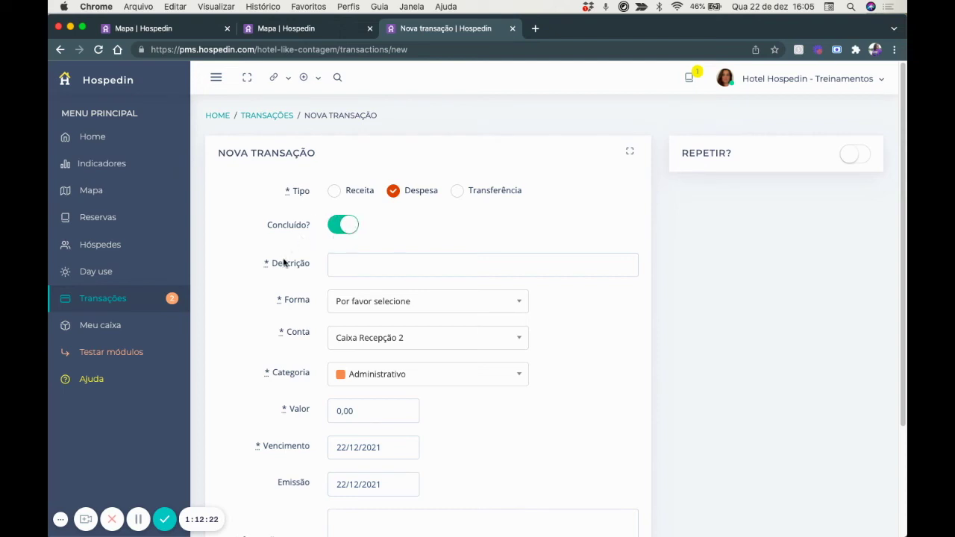
Set the expense as not concluded, repeating as Parcelada in 2 instalments.
{"action": "scroll", "coordinate": [353, 342], "scroll_direction": "down", "scroll_amount": 2}
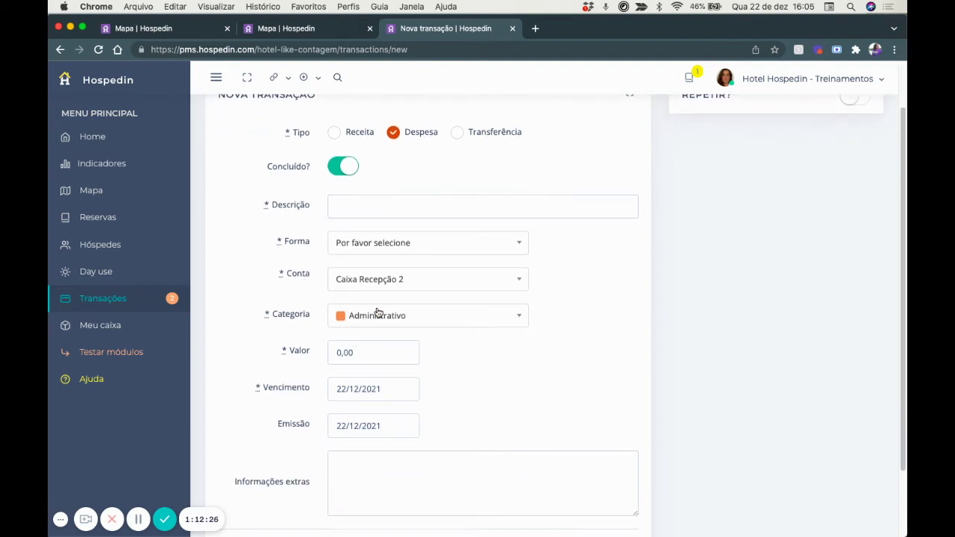
{"action": "scroll", "coordinate": [369, 374], "scroll_direction": "up", "scroll_amount": 2}
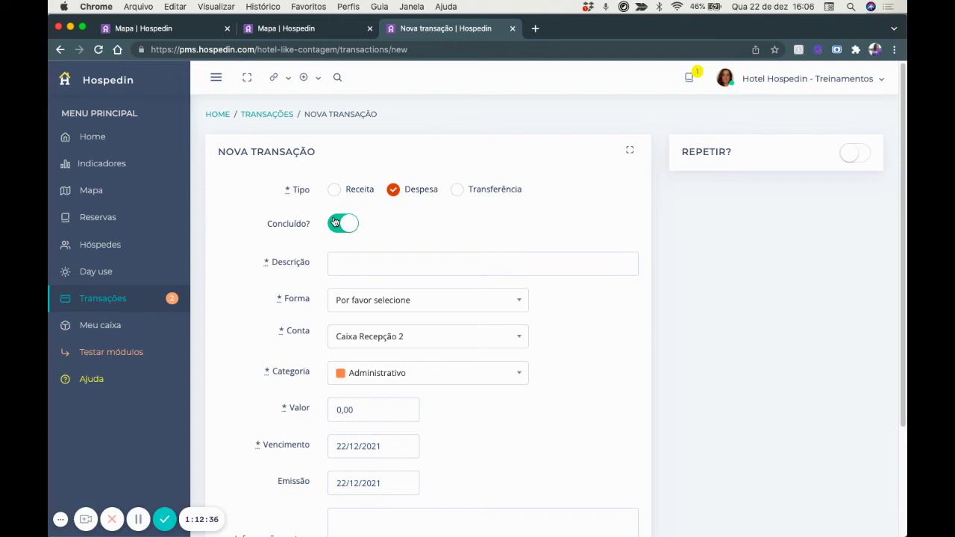
{"action": "left_click", "coordinate": [334, 223]}
{"action": "scroll", "coordinate": [375, 209], "scroll_direction": "down", "scroll_amount": 1}
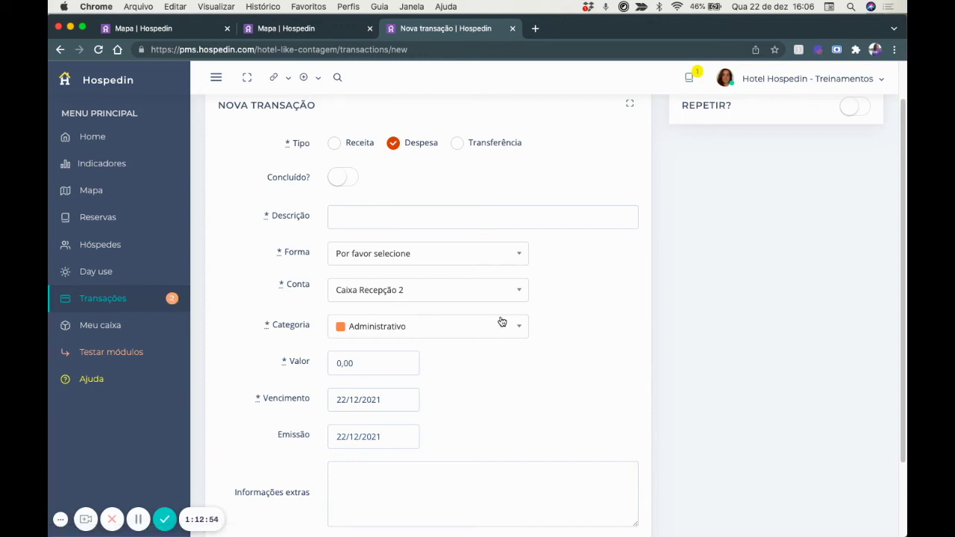
{"action": "scroll", "coordinate": [501, 322], "scroll_direction": "up", "scroll_amount": 2}
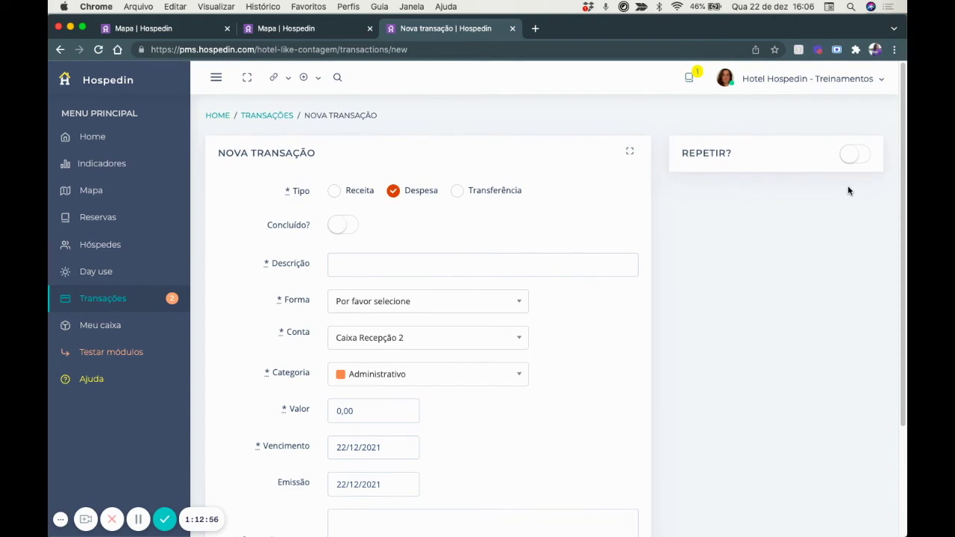
{"action": "left_click", "coordinate": [866, 157]}
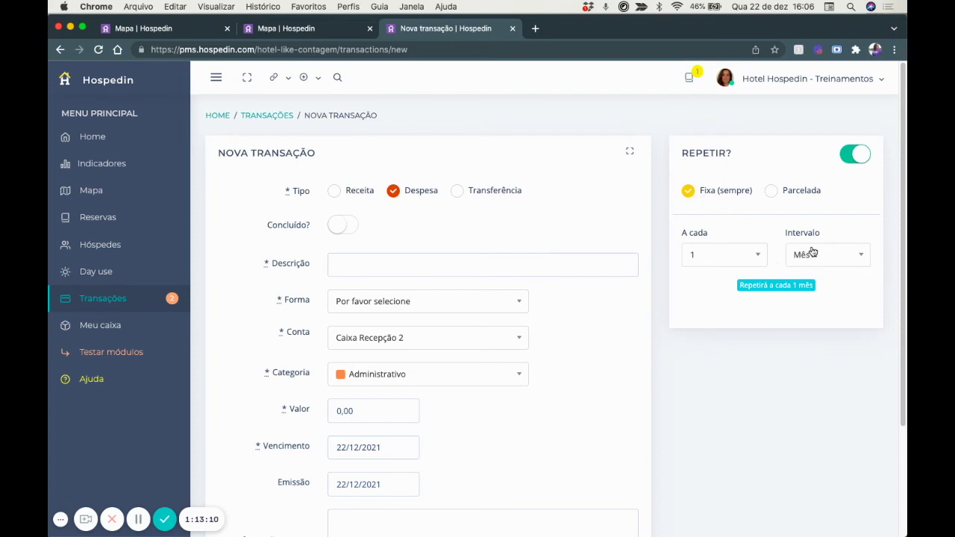
{"action": "left_click", "coordinate": [772, 193]}
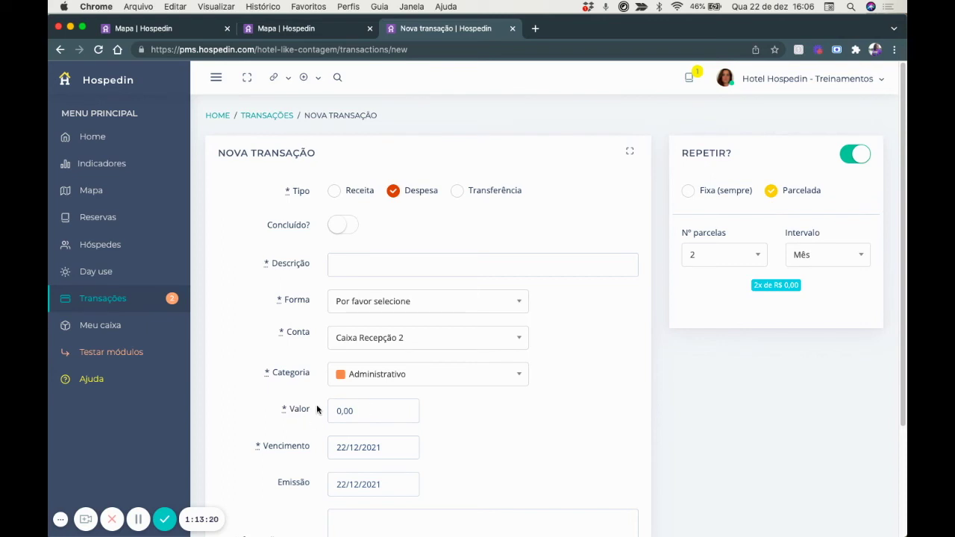
{"action": "left_click", "coordinate": [692, 255]}
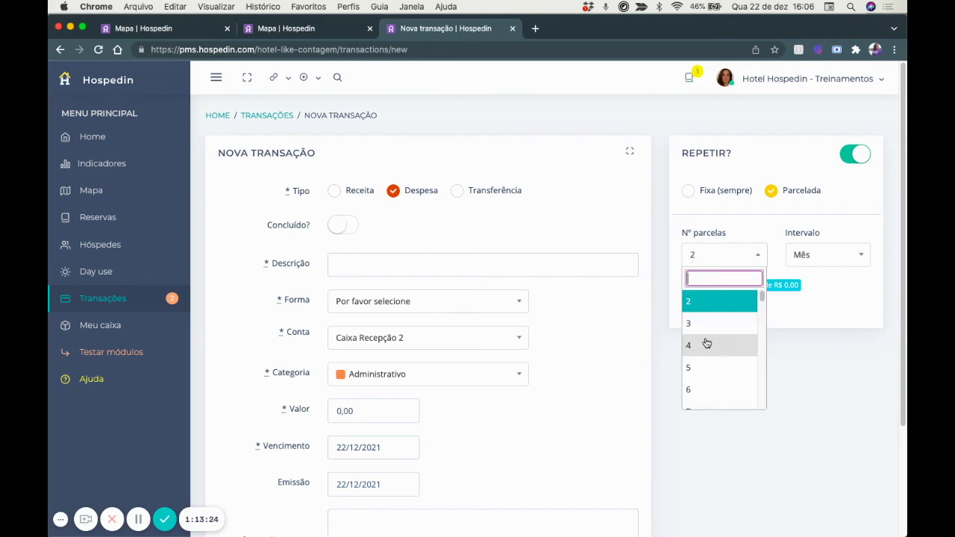
{"action": "left_click", "coordinate": [837, 358]}
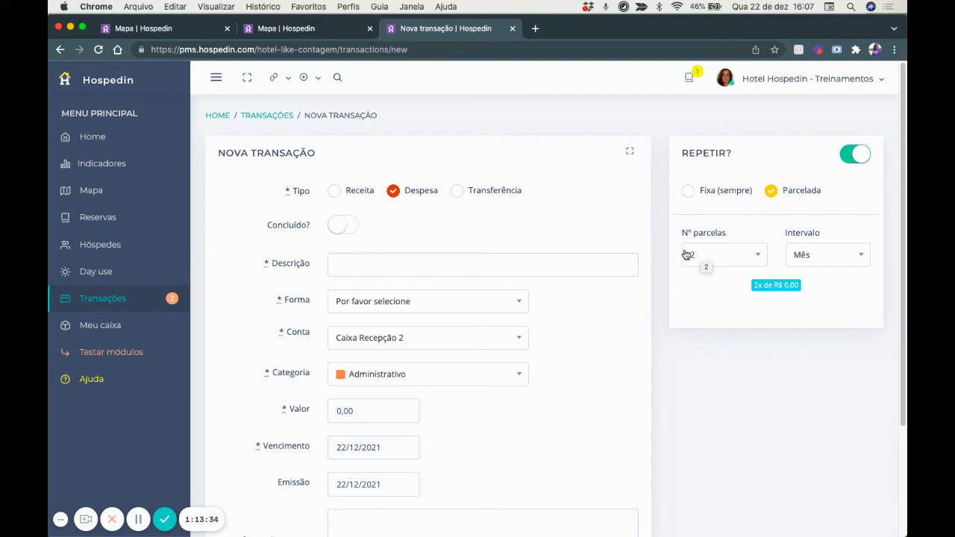
Abandon the unsaved form and return to the transactions list.
{"action": "scroll", "coordinate": [610, 281], "scroll_direction": "down", "scroll_amount": 2}
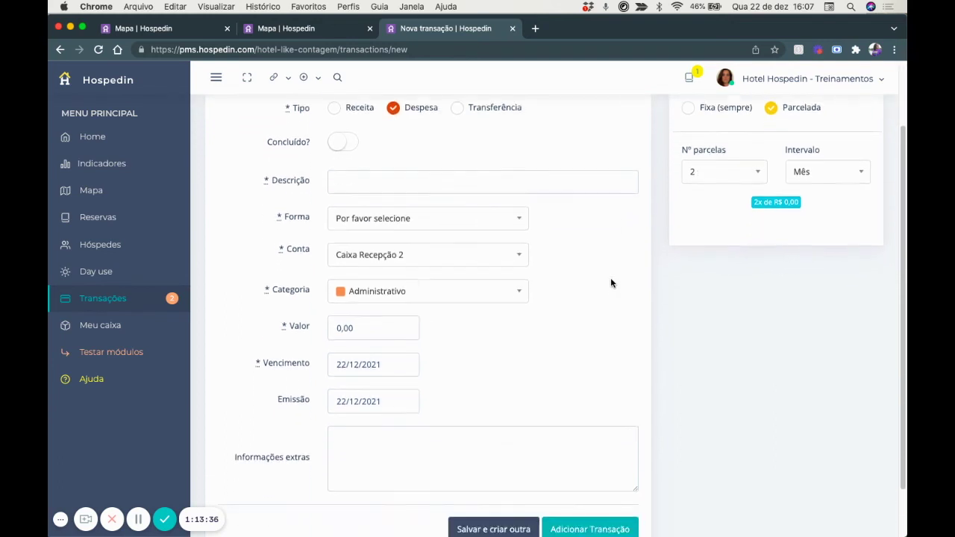
{"action": "scroll", "coordinate": [610, 283], "scroll_direction": "down", "scroll_amount": 2}
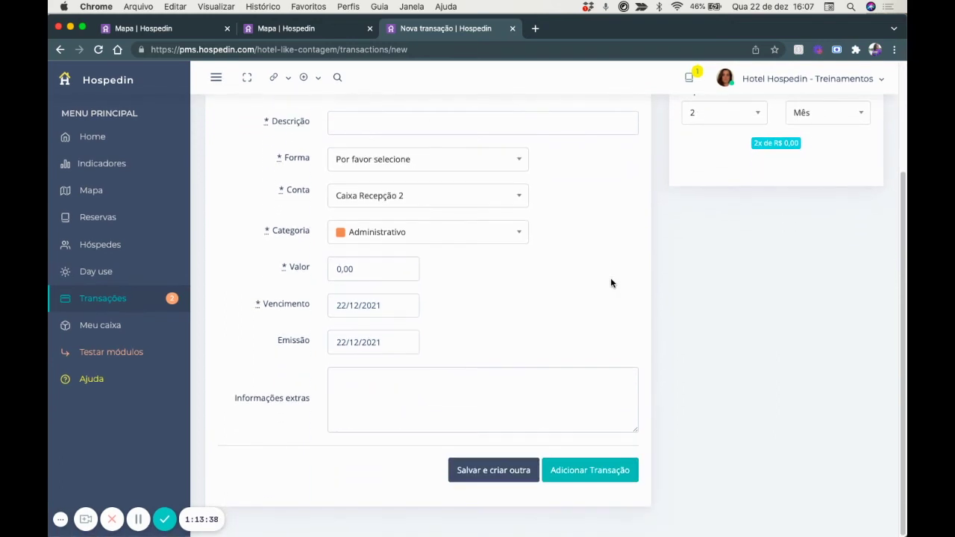
{"action": "key", "text": "super+bracketleft"}
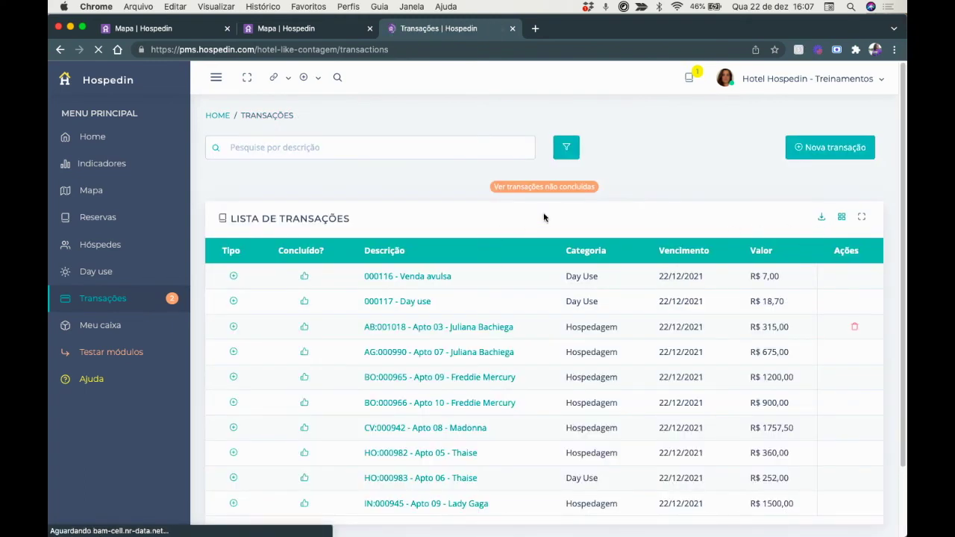
Filter to pending transactions, mark Manutenção da Piscina completed, and go to Meu caixa.
{"action": "left_click", "coordinate": [552, 187]}
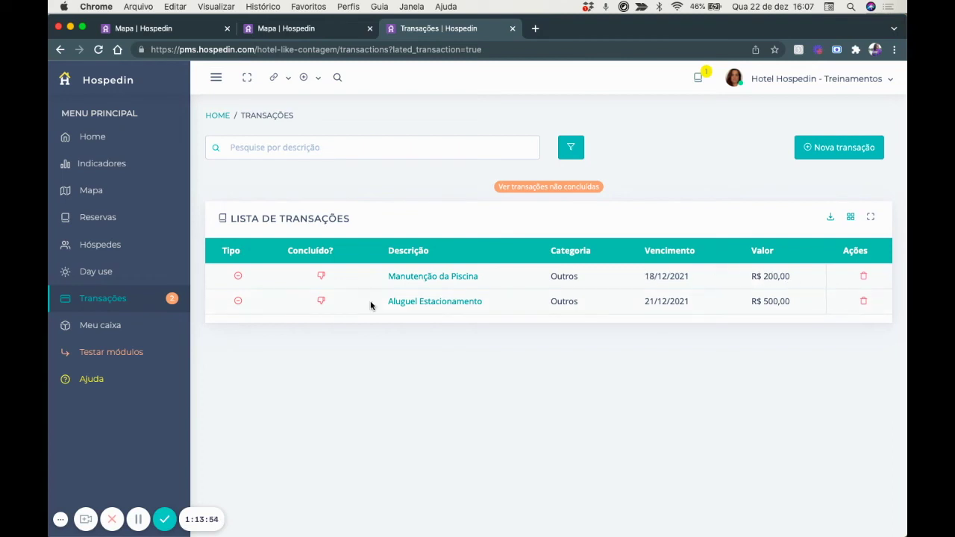
{"action": "left_click", "coordinate": [322, 276]}
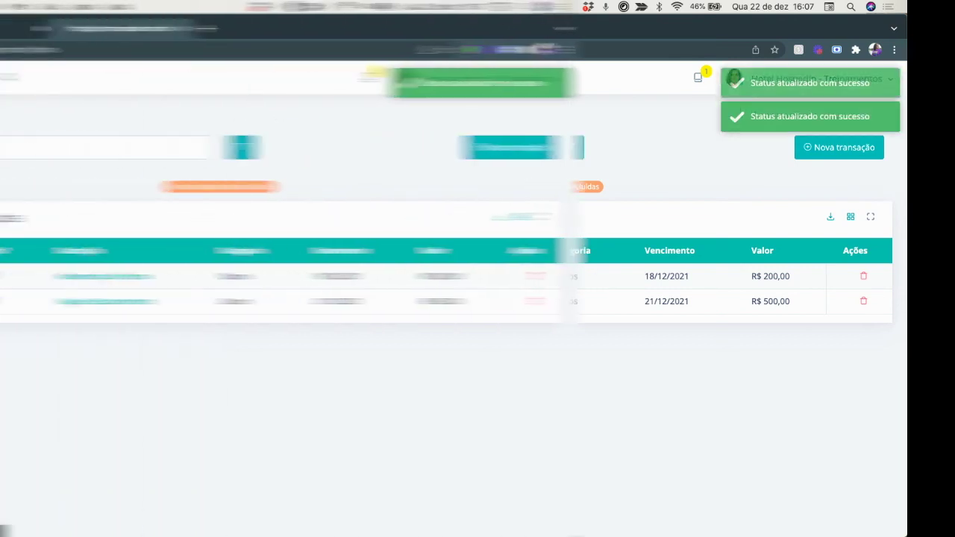
{"action": "left_click", "coordinate": [90, 325]}
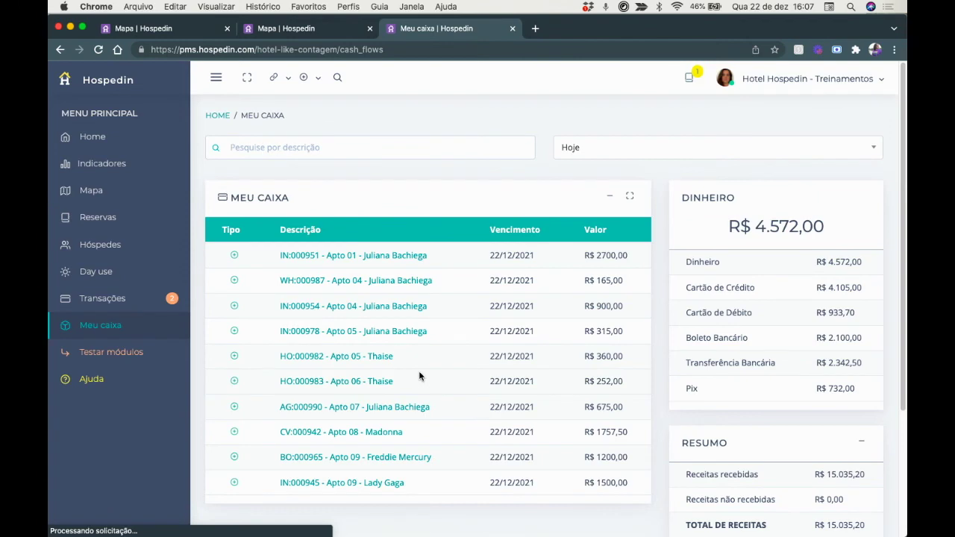
Browse the cash entries to page 2 and back to page 1 of today's receipts.
{"action": "scroll", "coordinate": [420, 375], "scroll_direction": "down", "scroll_amount": 1}
{"action": "scroll", "coordinate": [421, 376], "scroll_direction": "down", "scroll_amount": 1}
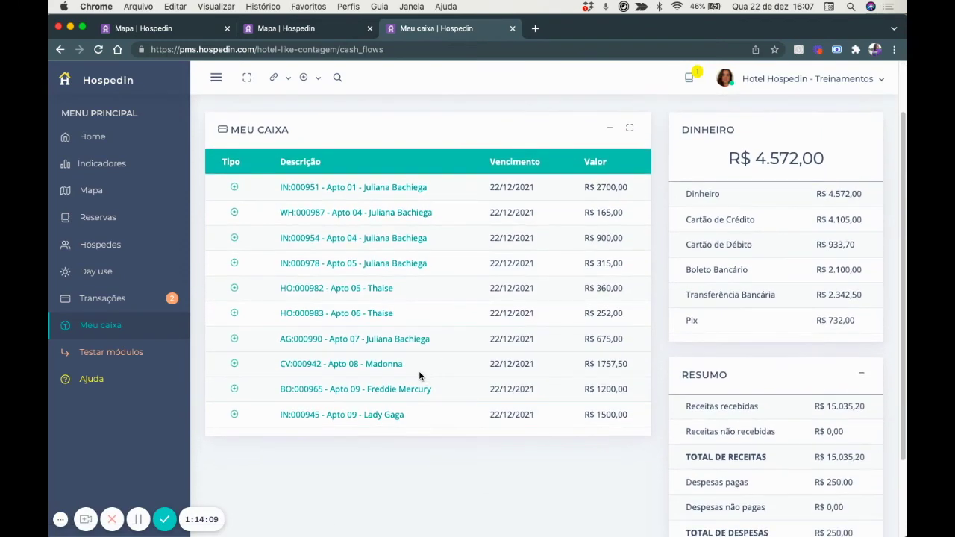
{"action": "scroll", "coordinate": [420, 375], "scroll_direction": "down", "scroll_amount": 1}
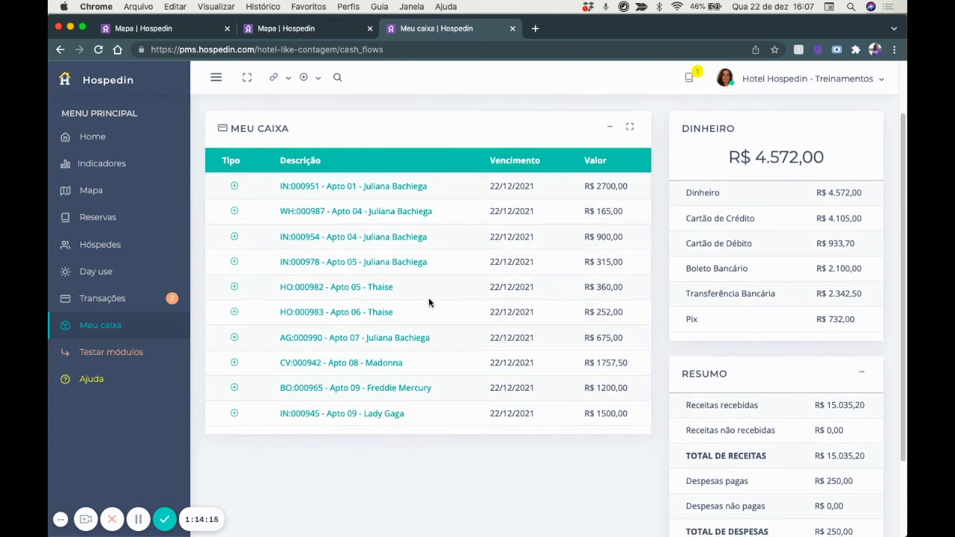
{"action": "scroll", "coordinate": [428, 299], "scroll_direction": "up", "scroll_amount": 3}
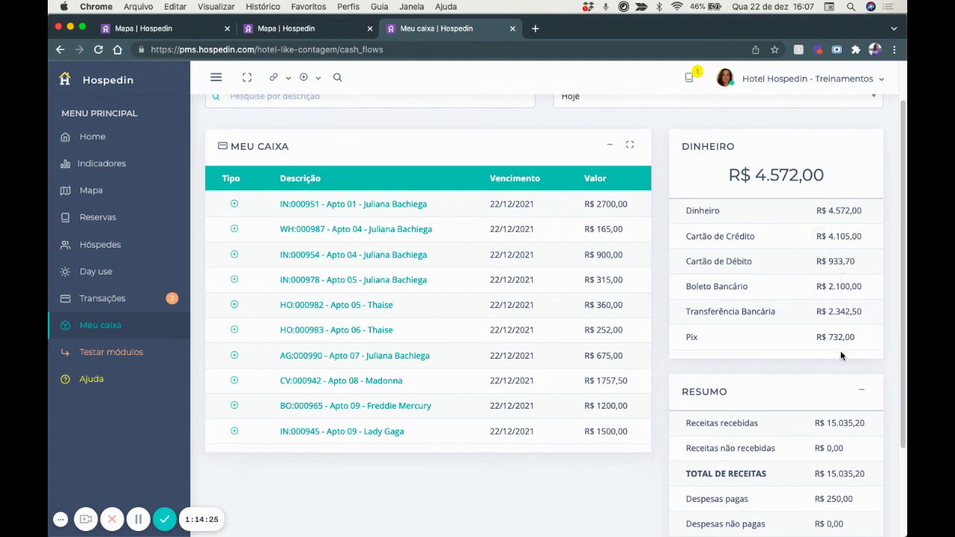
{"action": "scroll", "coordinate": [849, 328], "scroll_direction": "down", "scroll_amount": 2}
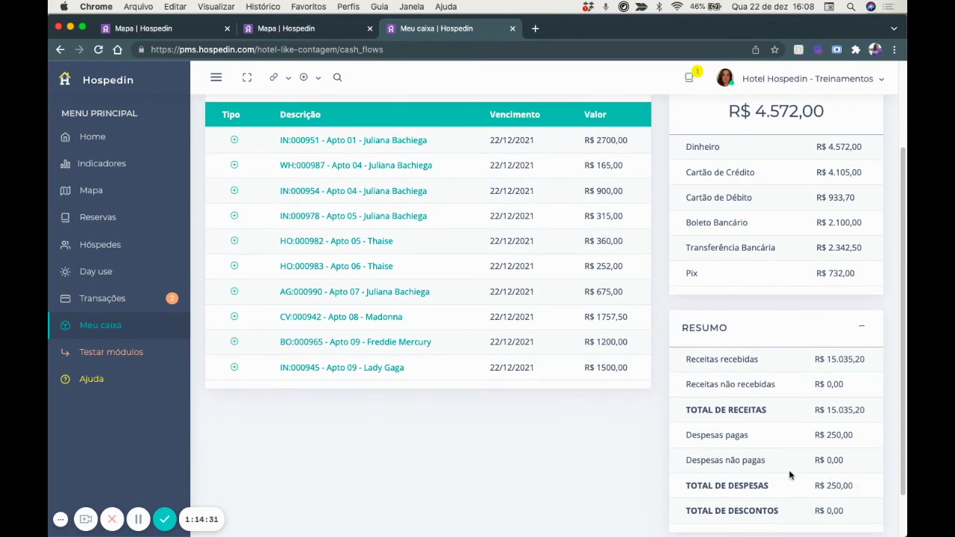
{"action": "scroll", "coordinate": [397, 429], "scroll_direction": "down", "scroll_amount": 2}
{"action": "left_click", "coordinate": [236, 504]}
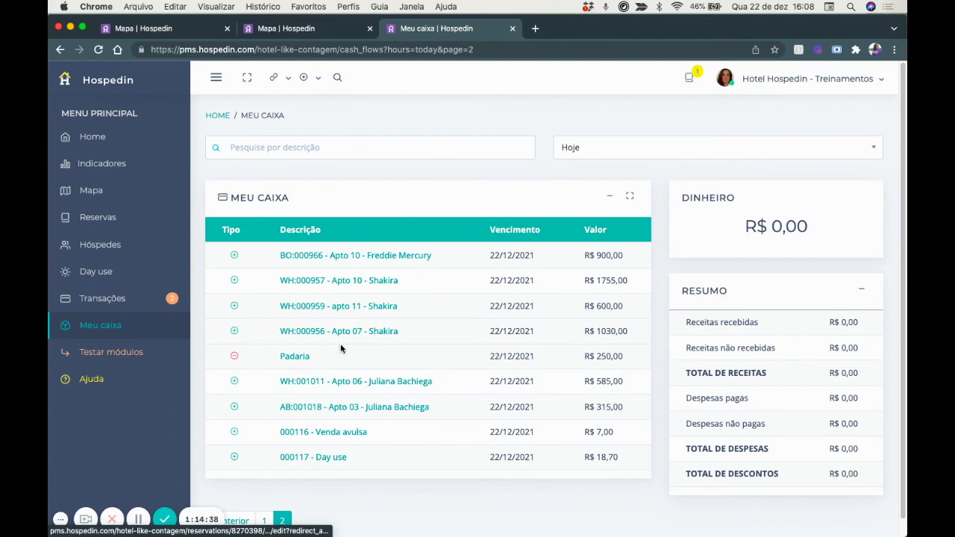
{"action": "scroll", "coordinate": [348, 365], "scroll_direction": "down", "scroll_amount": 1}
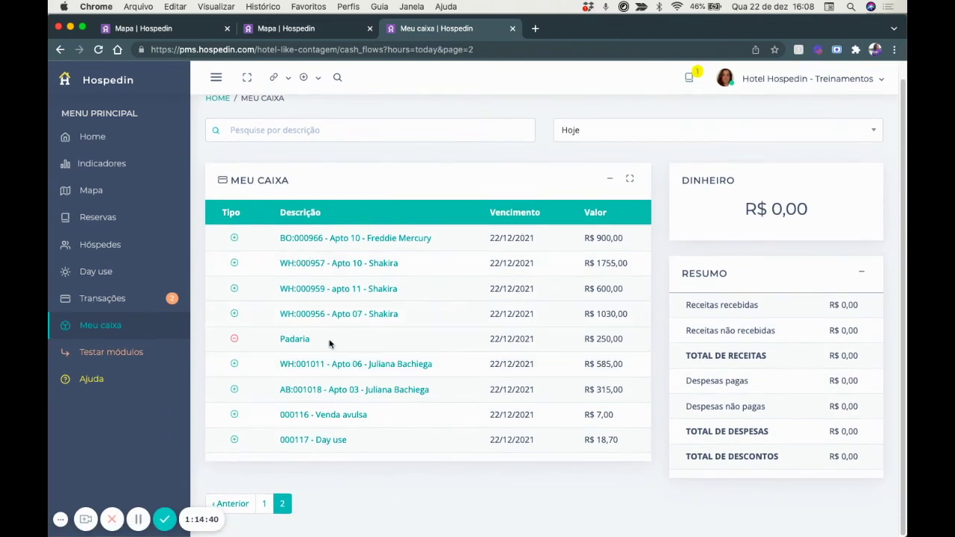
{"action": "left_click", "coordinate": [265, 504]}
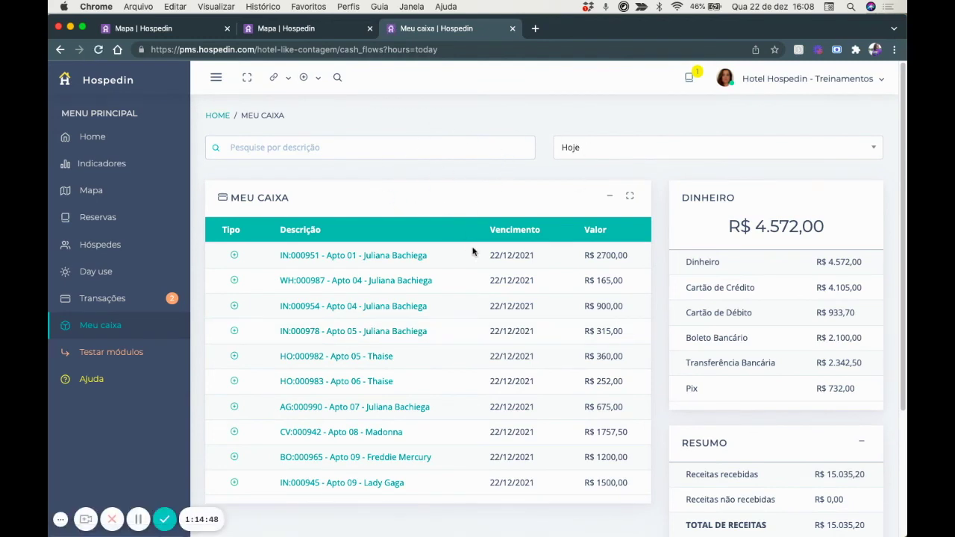
Review the R$ 4.572,00 cash total and close the second 'Mapa | Hospedin' tab.
{"action": "scroll", "coordinate": [472, 251], "scroll_direction": "down", "scroll_amount": 1}
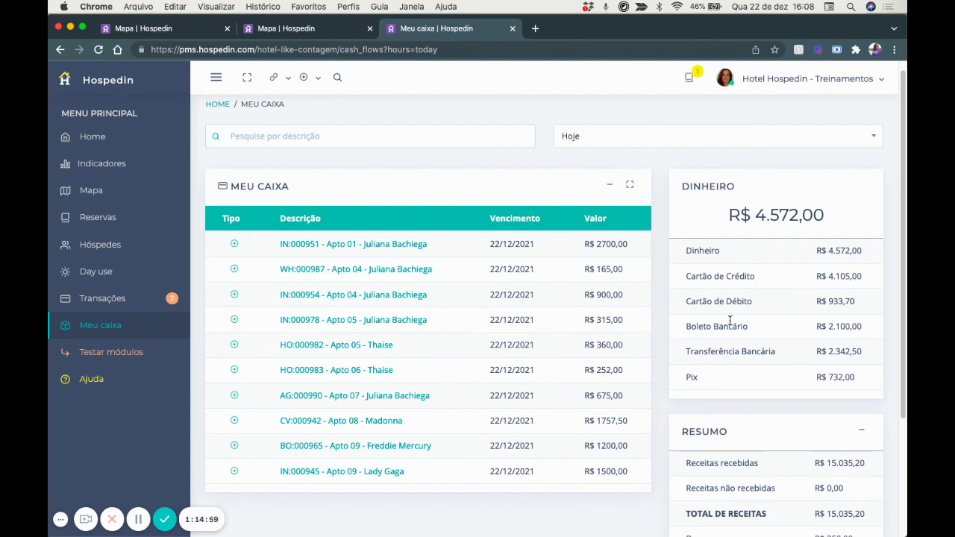
{"action": "scroll", "coordinate": [730, 321], "scroll_direction": "down", "scroll_amount": 1}
{"action": "scroll", "coordinate": [730, 321], "scroll_direction": "down", "scroll_amount": 1}
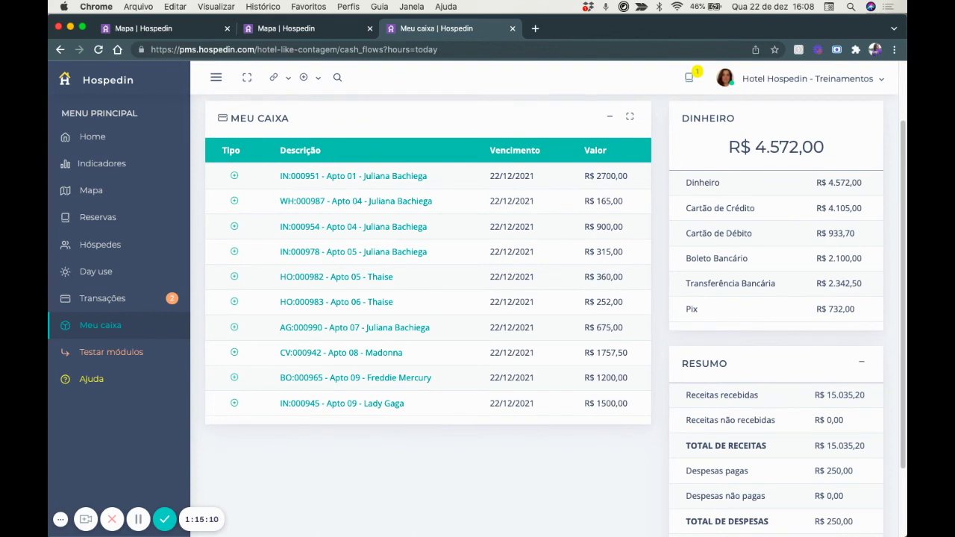
{"action": "scroll", "coordinate": [534, 290], "scroll_direction": "up", "scroll_amount": 2}
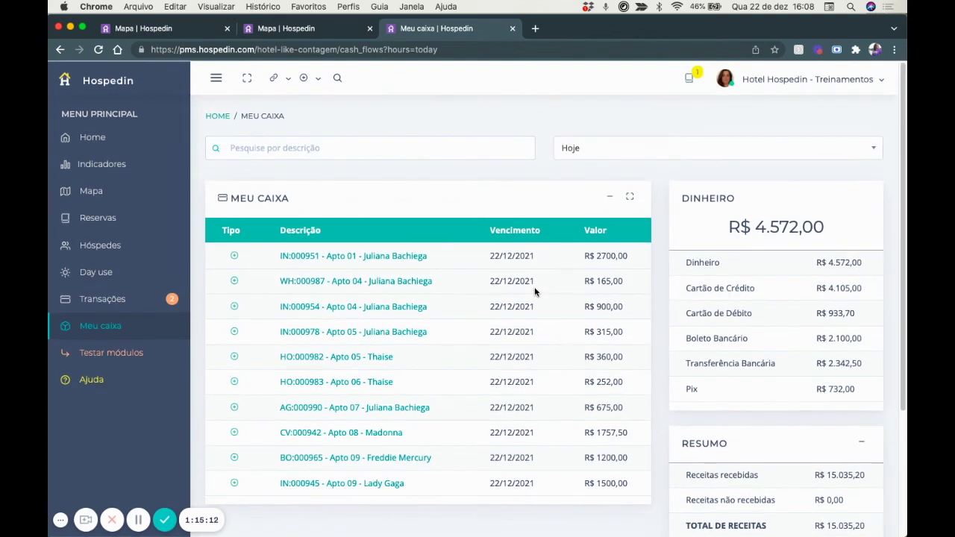
{"action": "scroll", "coordinate": [535, 291], "scroll_direction": "down", "scroll_amount": 1}
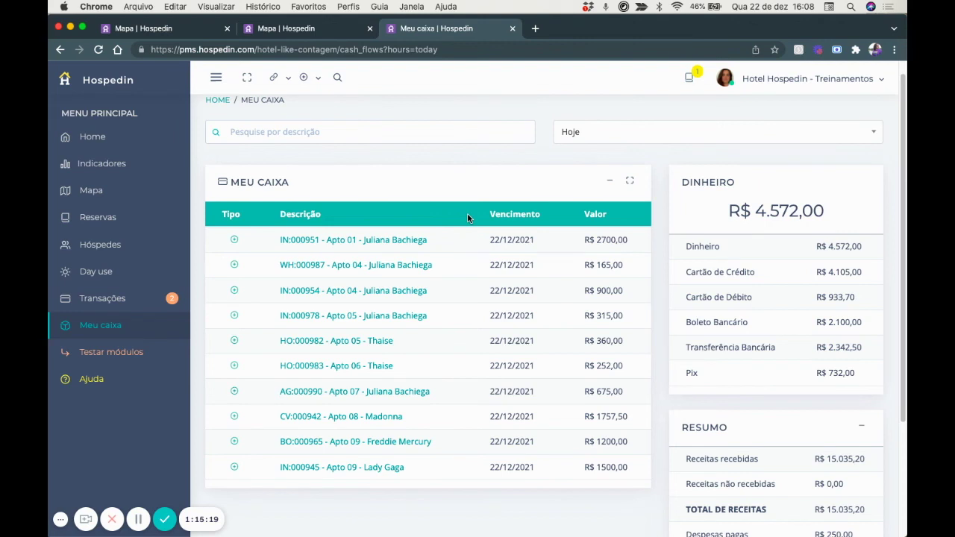
{"action": "left_click", "coordinate": [369, 28]}
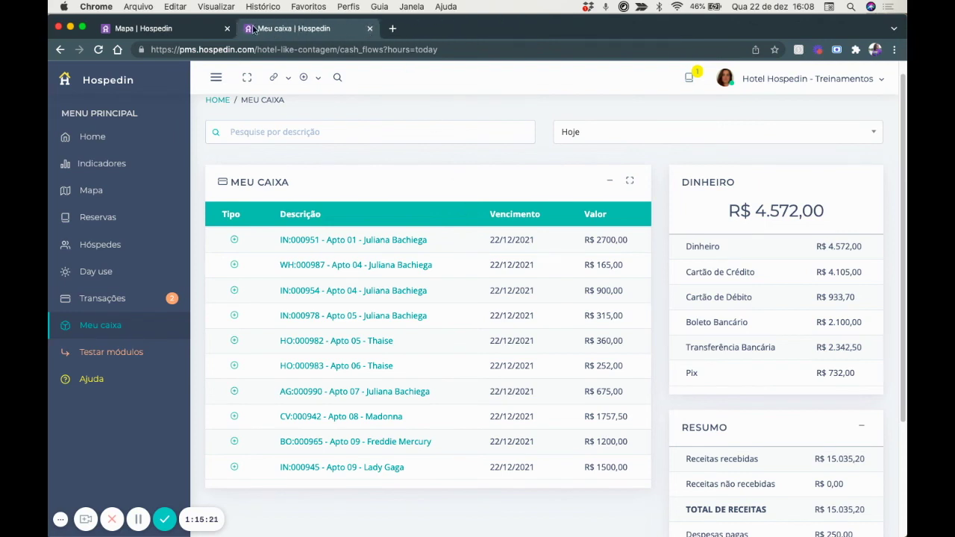
Close the last Mapa tab, open the December 2021 Financeiro report and show its filters.
{"action": "left_click", "coordinate": [228, 29]}
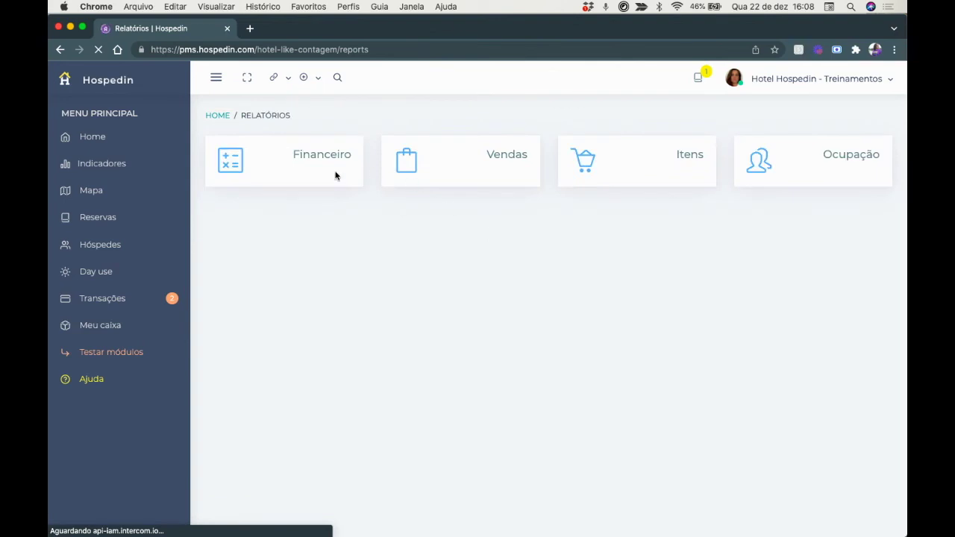
{"action": "left_click", "coordinate": [321, 162]}
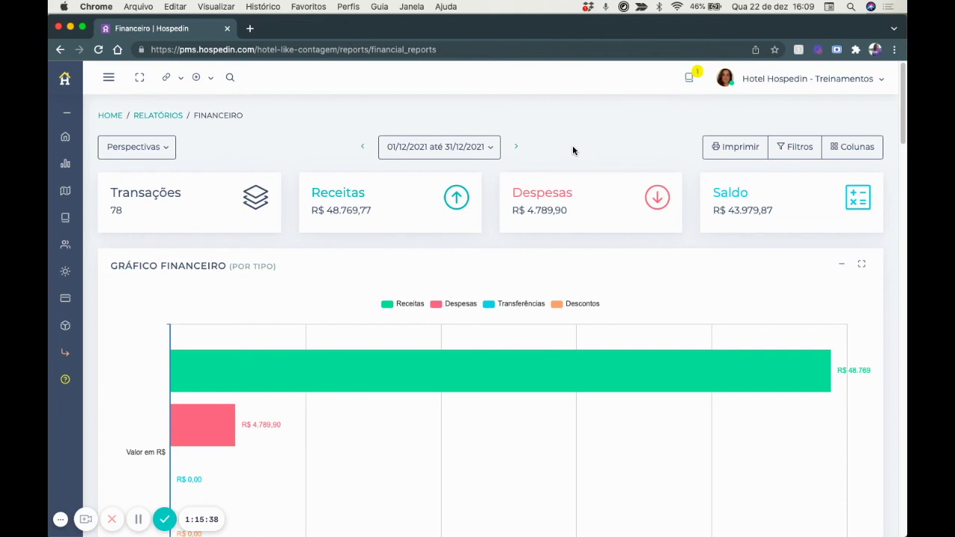
{"action": "left_click", "coordinate": [795, 146]}
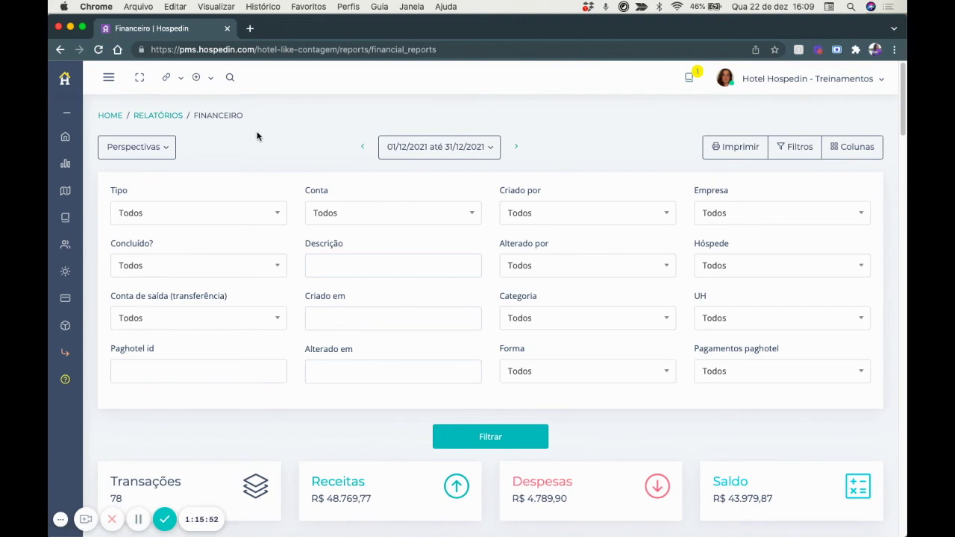
Filter the Financeiro report by 'Alterado por' set to one staff member and 'Alterado em' set to 22/12/2021.
{"action": "scroll", "coordinate": [244, 179], "scroll_direction": "down", "scroll_amount": 1}
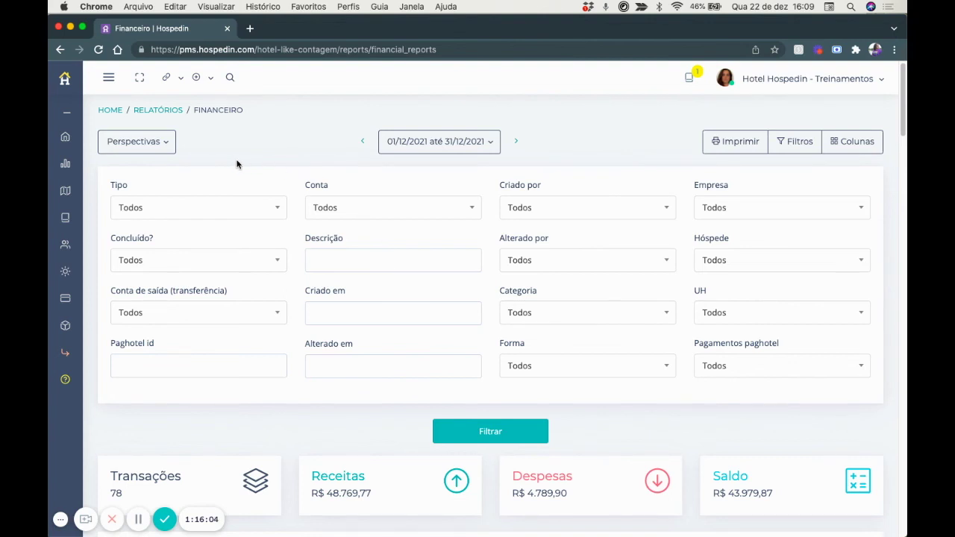
{"action": "left_click", "coordinate": [165, 142]}
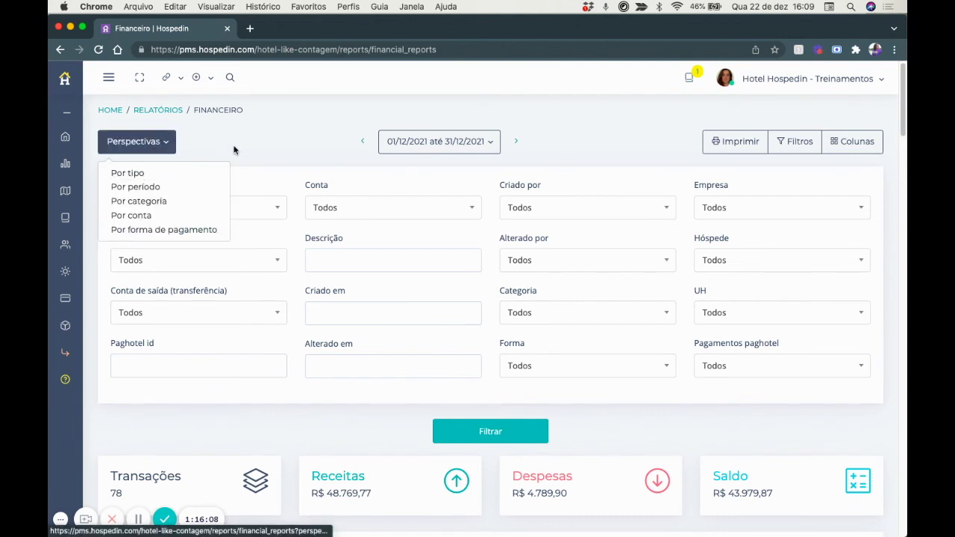
{"action": "left_click", "coordinate": [254, 142]}
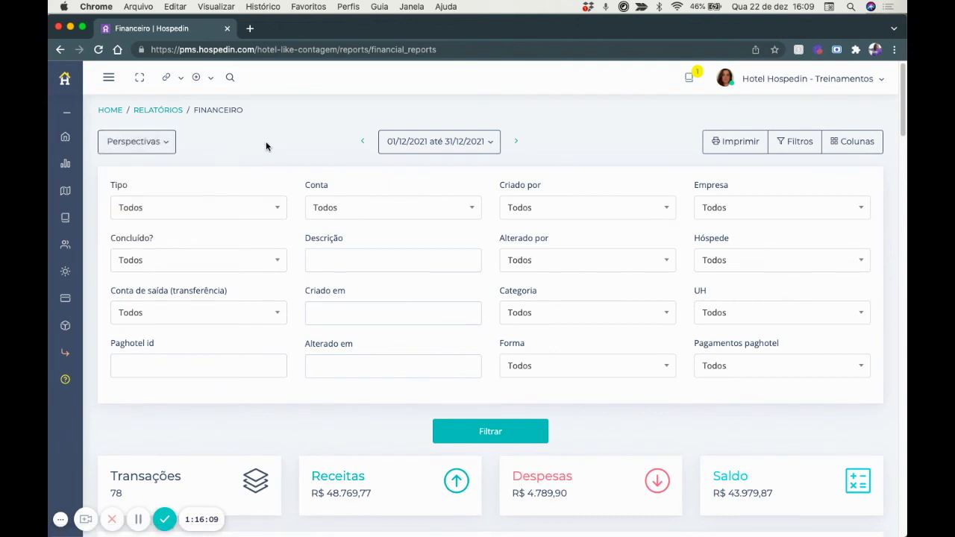
{"action": "left_click", "coordinate": [520, 259]}
{"action": "scroll", "coordinate": [542, 346], "scroll_direction": "down", "scroll_amount": 2}
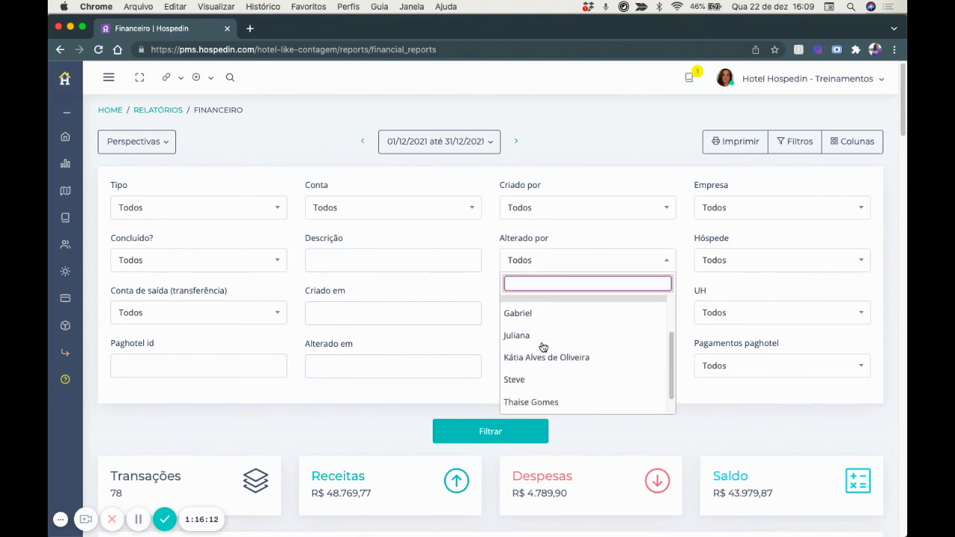
{"action": "left_click", "coordinate": [539, 314]}
{"action": "scroll", "coordinate": [317, 323], "scroll_direction": "down", "scroll_amount": 1}
{"action": "left_click", "coordinate": [316, 326]}
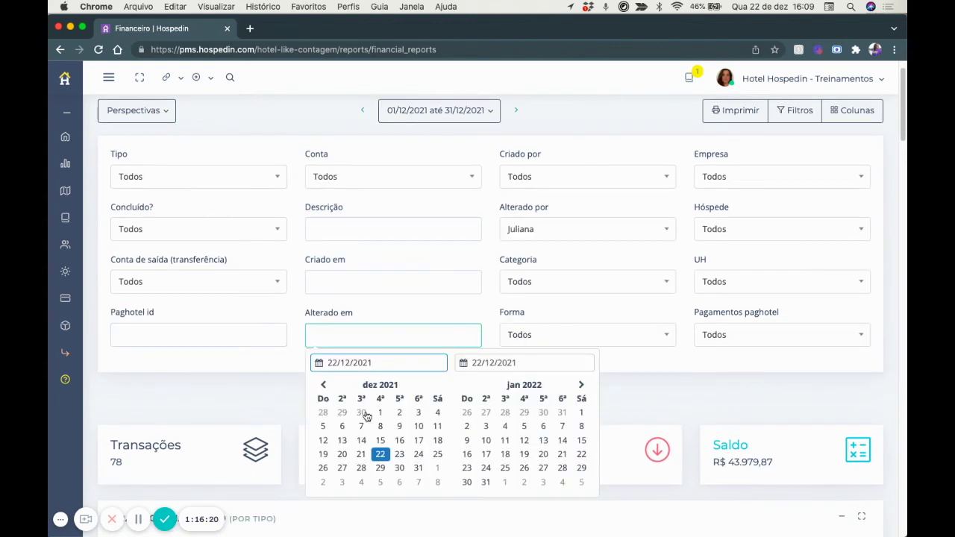
{"action": "double_click", "coordinate": [379, 454]}
{"action": "left_click", "coordinate": [462, 406]}
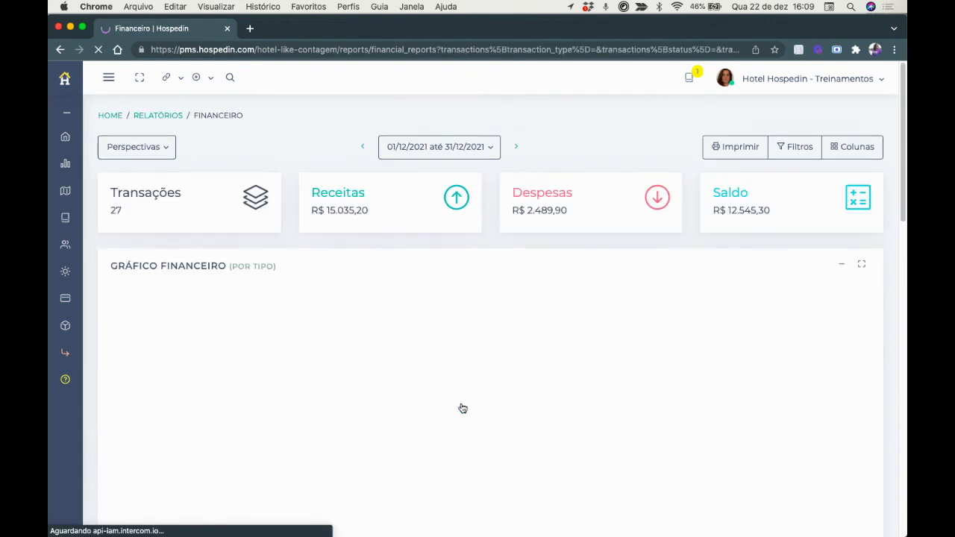
Review the filtered chart and Relatório Financeiro table, then bring up the Colunas chooser.
{"action": "scroll", "coordinate": [462, 408], "scroll_direction": "down", "scroll_amount": 5}
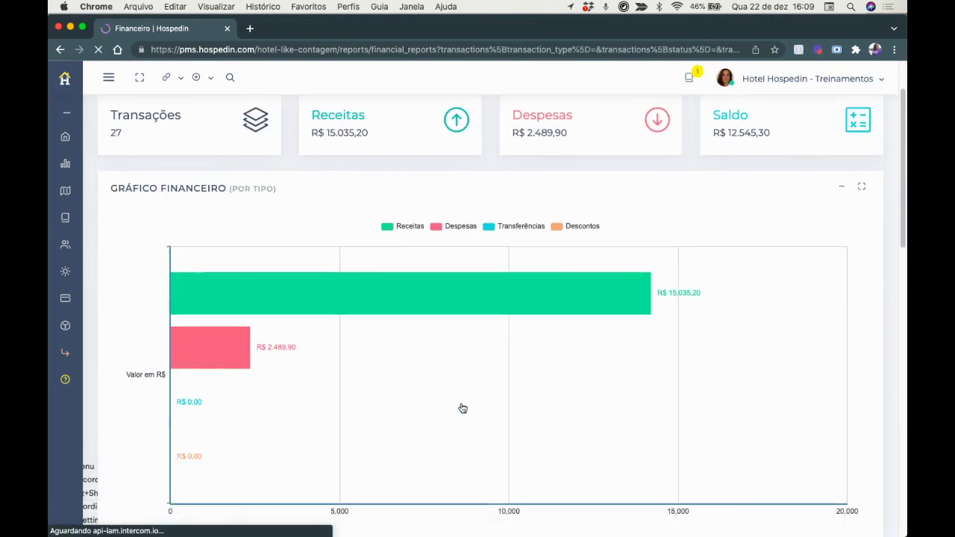
{"action": "scroll", "coordinate": [462, 408], "scroll_direction": "down", "scroll_amount": 10}
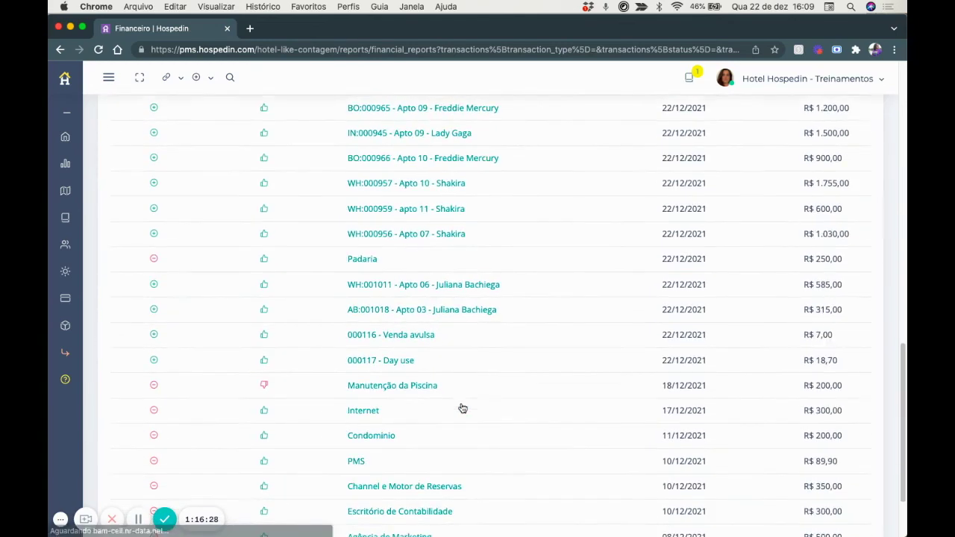
{"action": "scroll", "coordinate": [462, 408], "scroll_direction": "up", "scroll_amount": 8}
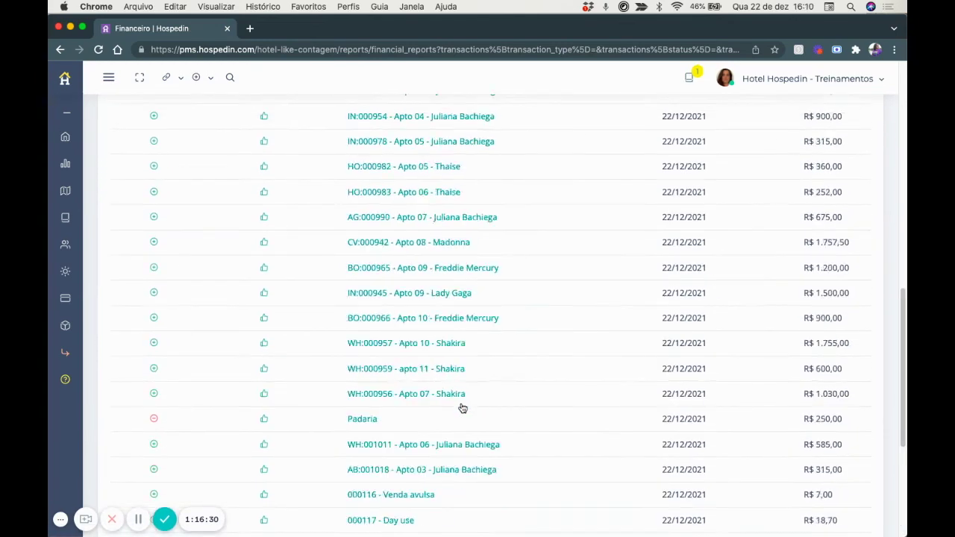
{"action": "scroll", "coordinate": [462, 409], "scroll_direction": "up", "scroll_amount": 6}
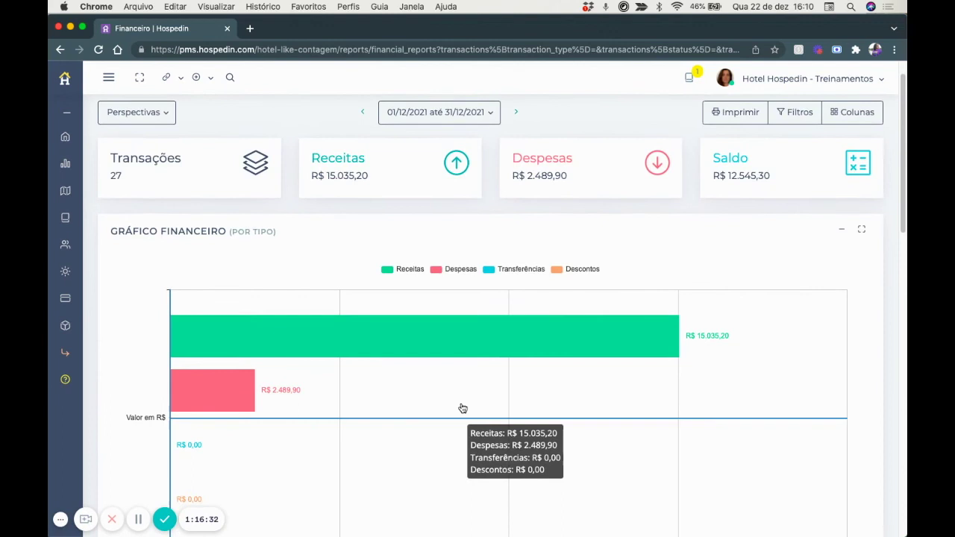
{"action": "scroll", "coordinate": [463, 408], "scroll_direction": "down", "scroll_amount": 3}
{"action": "scroll", "coordinate": [463, 408], "scroll_direction": "down", "scroll_amount": 2}
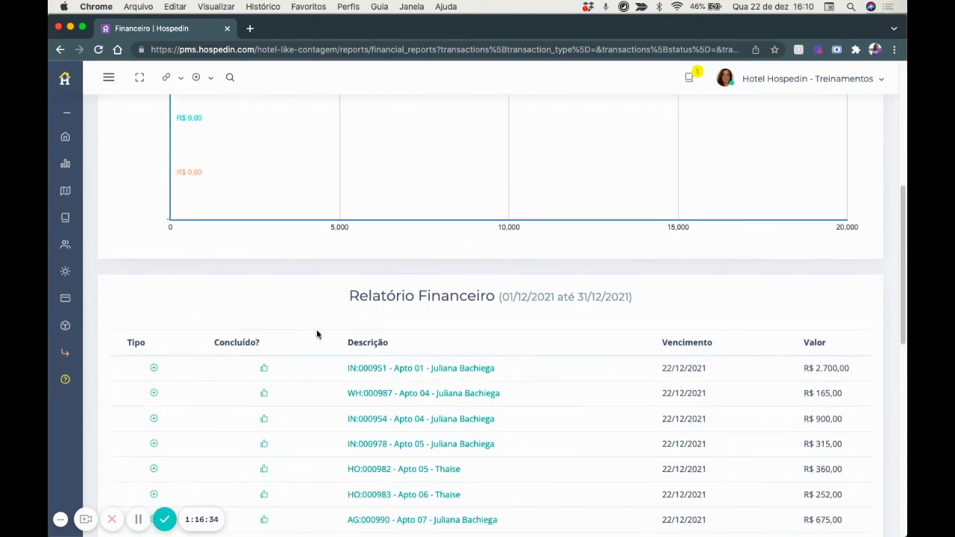
{"action": "scroll", "coordinate": [704, 429], "scroll_direction": "up", "scroll_amount": 6}
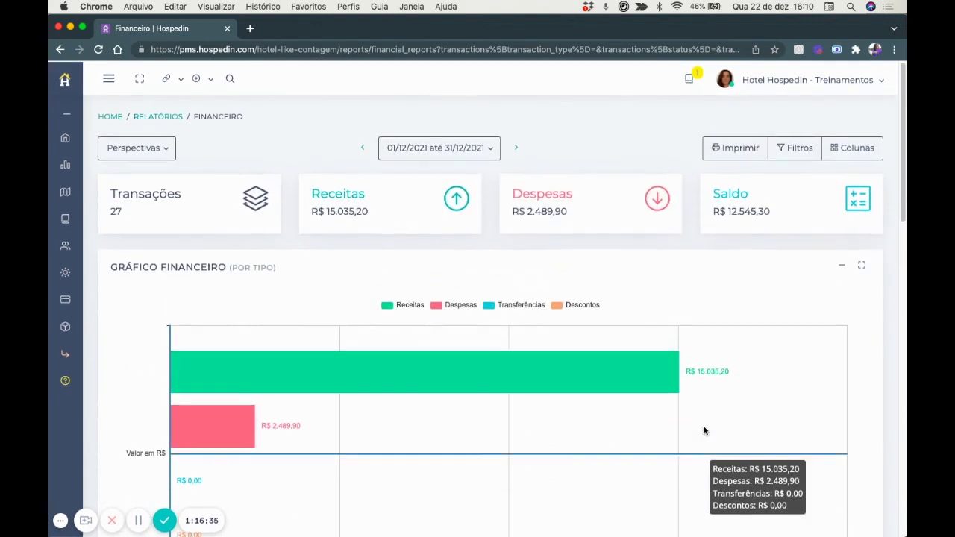
{"action": "left_click", "coordinate": [843, 148]}
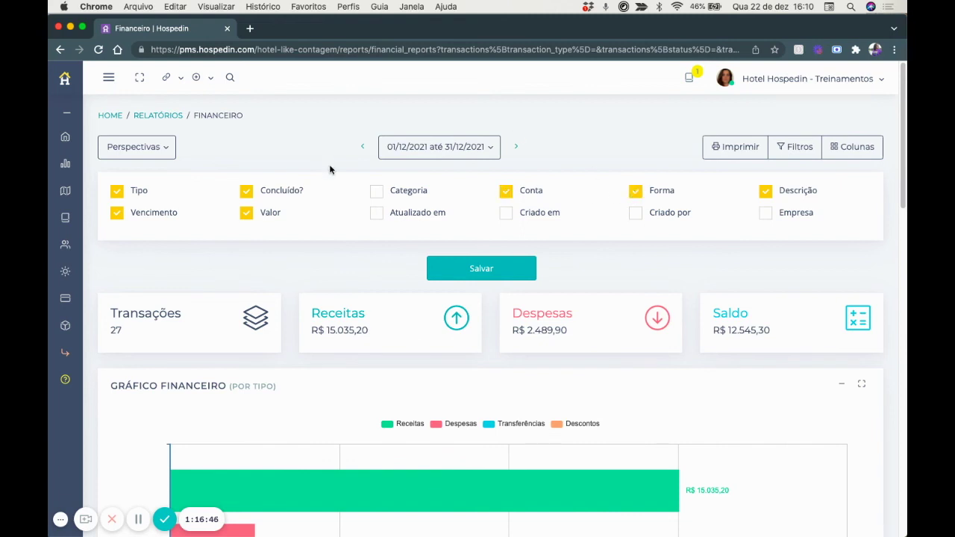
Add the Categoria column to the report table, save it, and reopen Filtros.
{"action": "left_click", "coordinate": [377, 191]}
{"action": "left_click", "coordinate": [468, 269]}
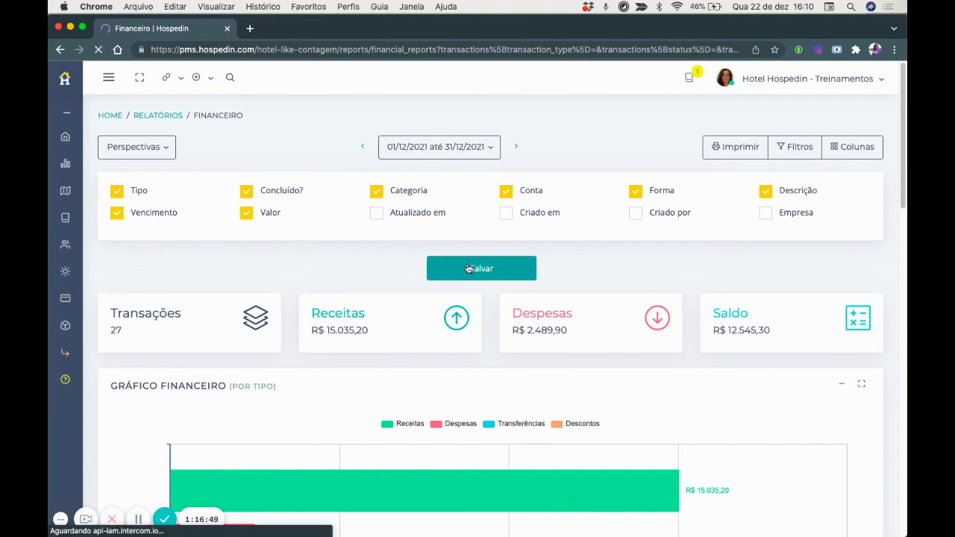
{"action": "scroll", "coordinate": [468, 268], "scroll_direction": "down", "scroll_amount": 10}
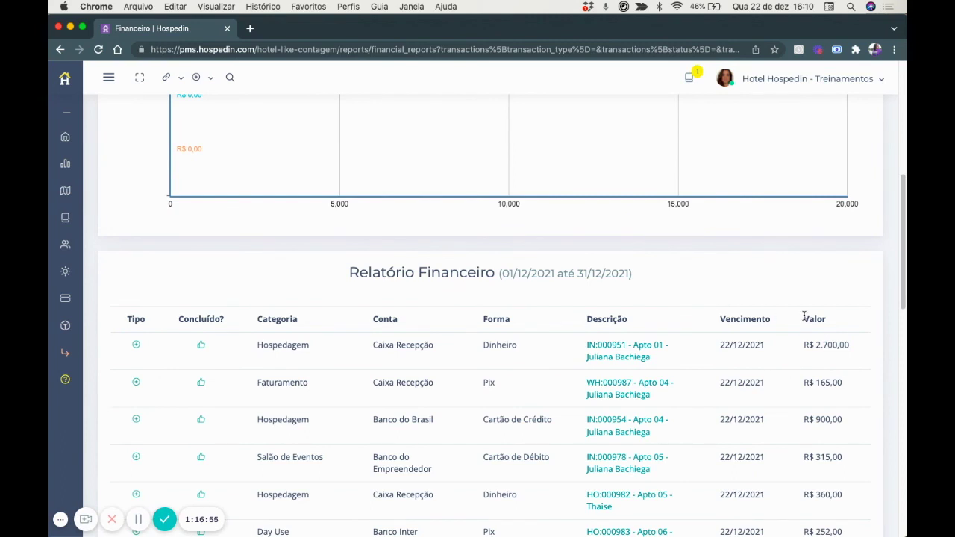
{"action": "scroll", "coordinate": [661, 382], "scroll_direction": "up", "scroll_amount": 5}
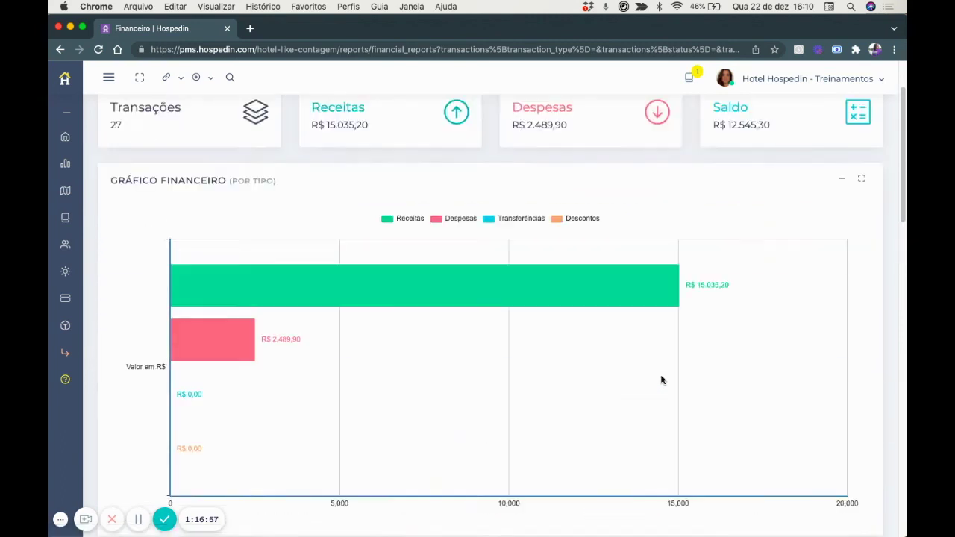
{"action": "scroll", "coordinate": [664, 366], "scroll_direction": "up", "scroll_amount": 2}
{"action": "left_click", "coordinate": [794, 147]}
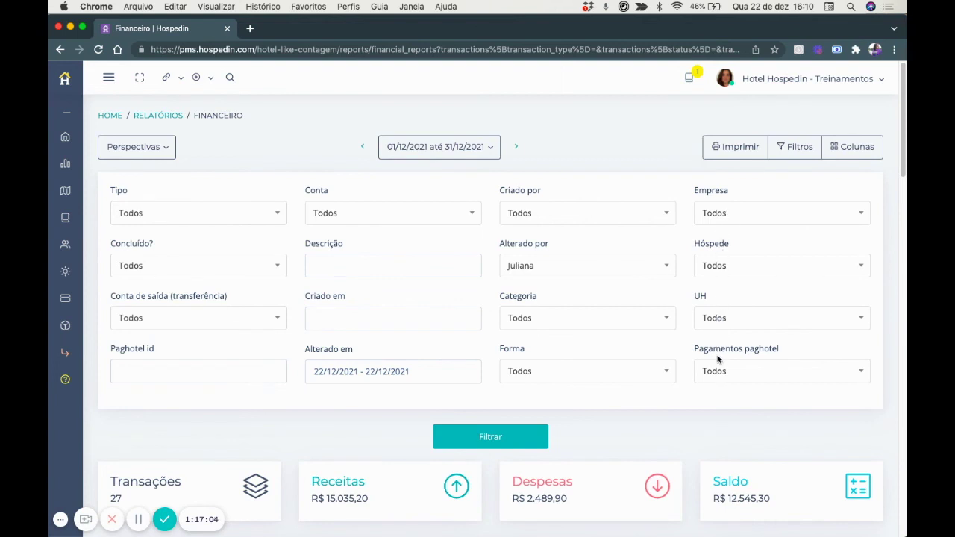
{"action": "left_click", "coordinate": [559, 378]}
{"action": "left_click", "coordinate": [559, 378]}
{"action": "left_click", "coordinate": [444, 159]}
{"action": "left_click", "coordinate": [371, 213]}
{"action": "left_click", "coordinate": [371, 214]}
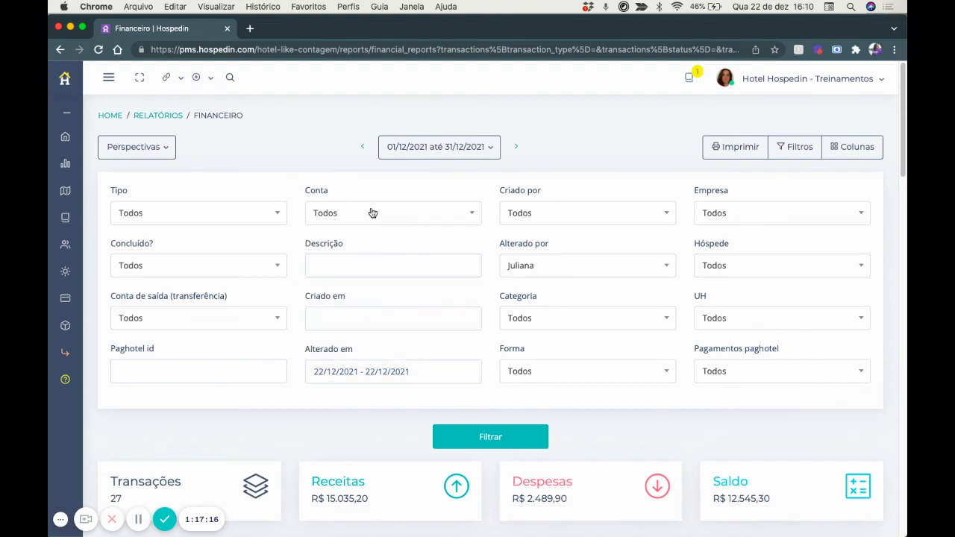
{"action": "left_click", "coordinate": [117, 320]}
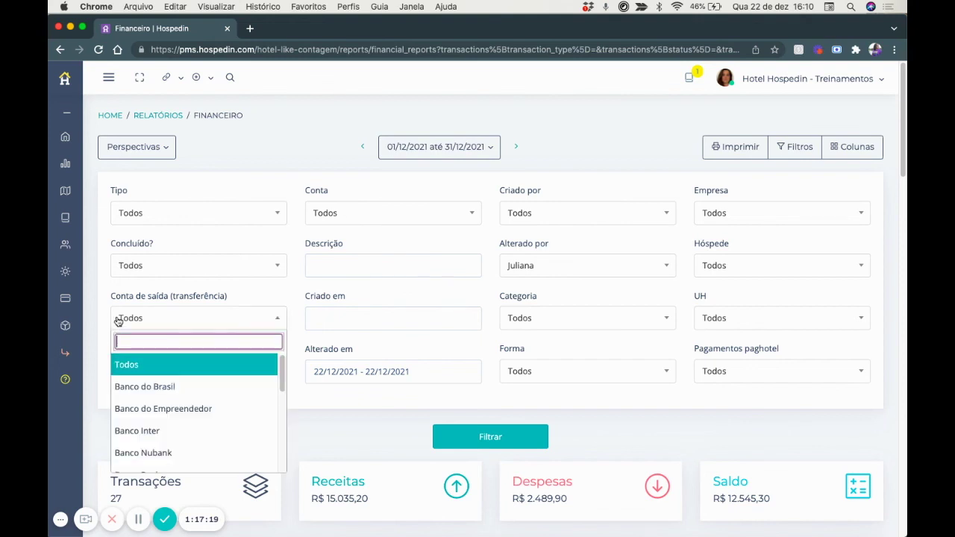
{"action": "left_click", "coordinate": [119, 267]}
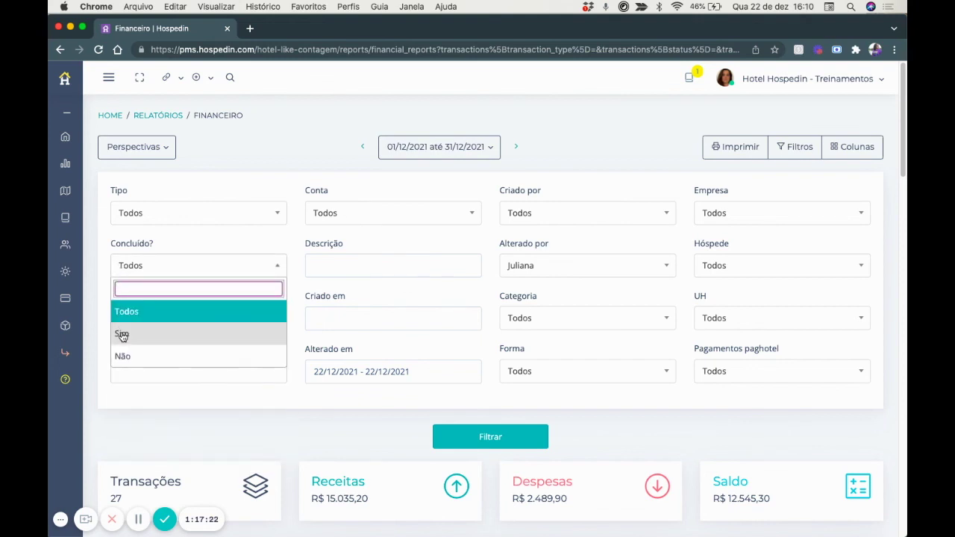
{"action": "left_click", "coordinate": [132, 213]}
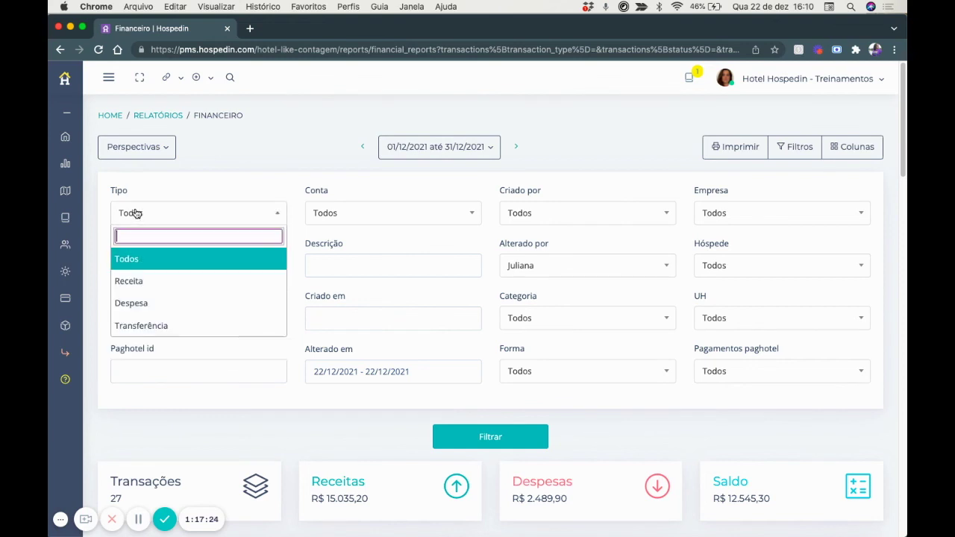
{"action": "scroll", "coordinate": [152, 304], "scroll_direction": "down", "scroll_amount": 1}
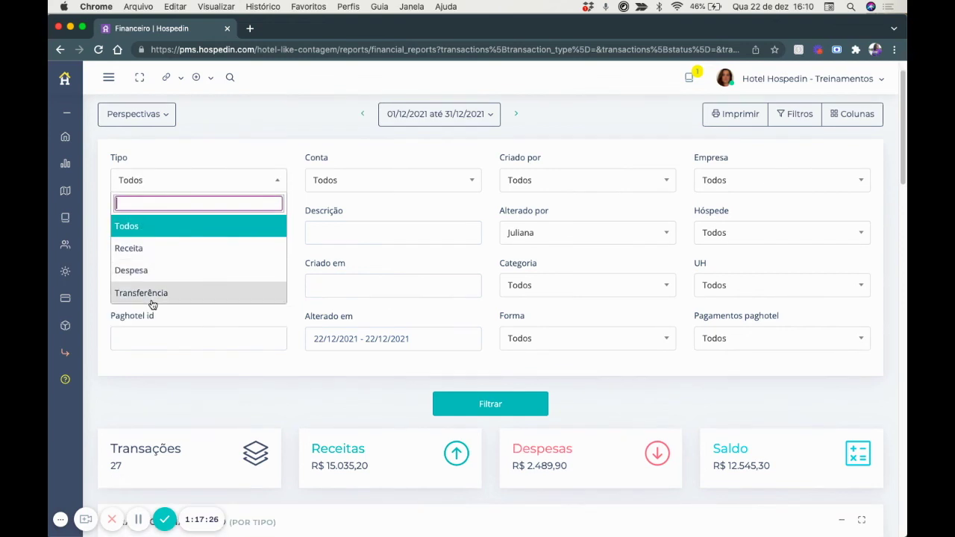
{"action": "left_click", "coordinate": [222, 168]}
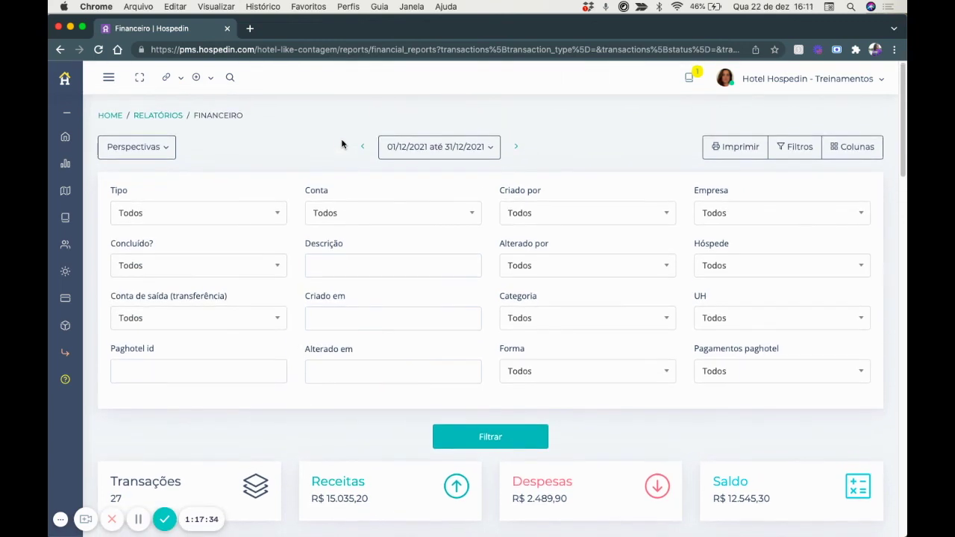
Switch to the Por período perspective and review its chart and daily December revenue and expense table.
{"action": "left_click", "coordinate": [149, 147]}
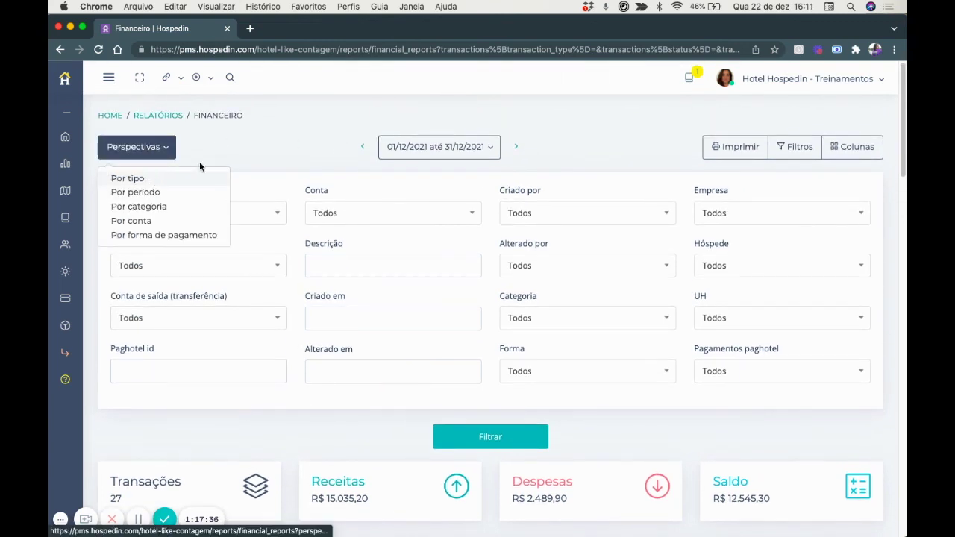
{"action": "left_click", "coordinate": [219, 151]}
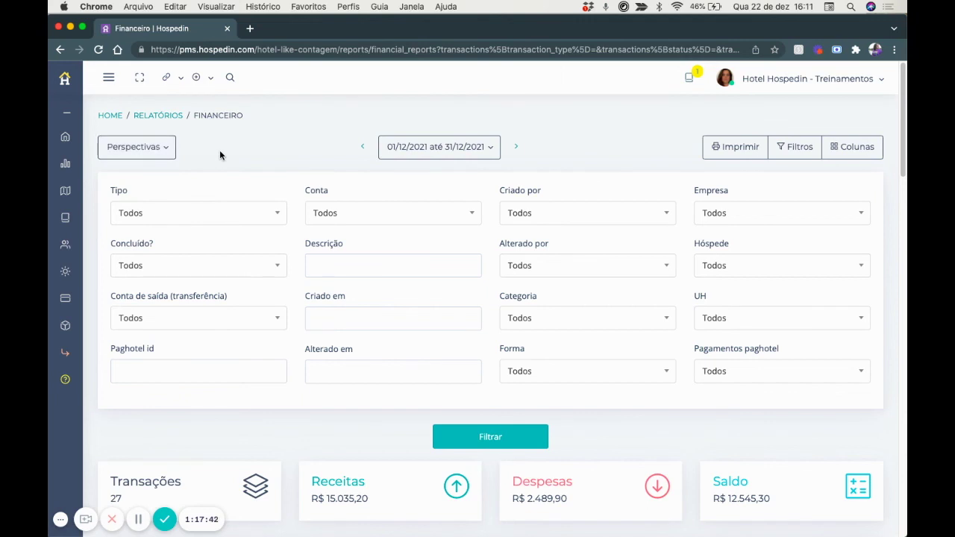
{"action": "left_click", "coordinate": [160, 149]}
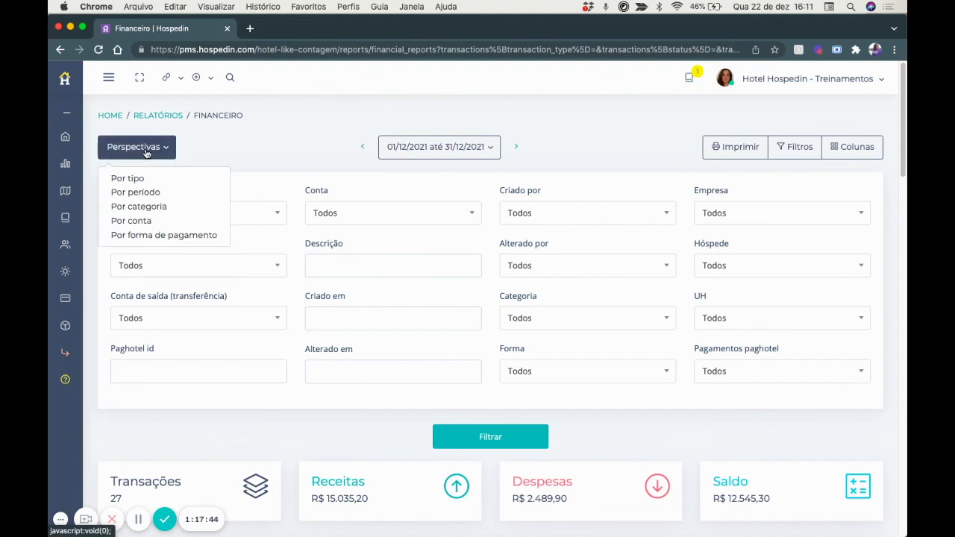
{"action": "left_click", "coordinate": [146, 193]}
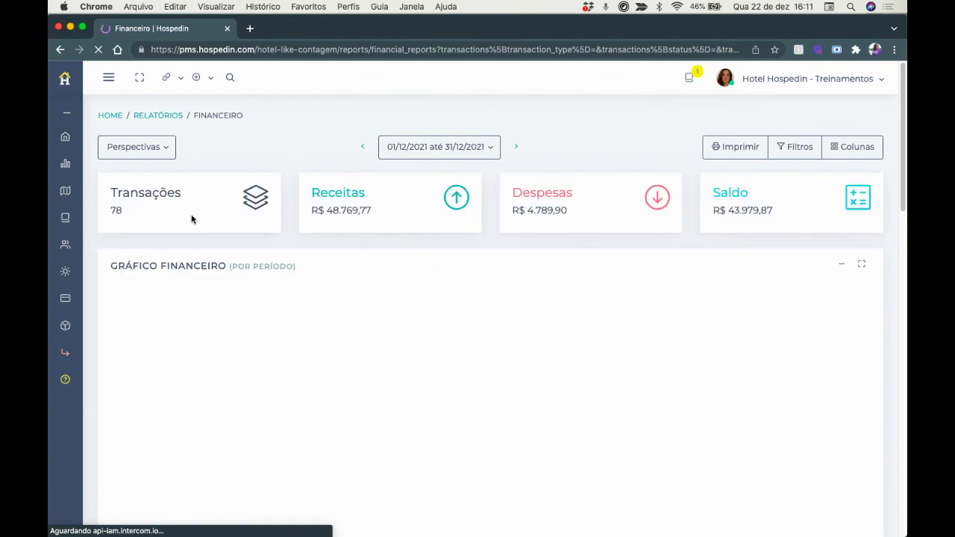
{"action": "scroll", "coordinate": [302, 295], "scroll_direction": "down", "scroll_amount": 3}
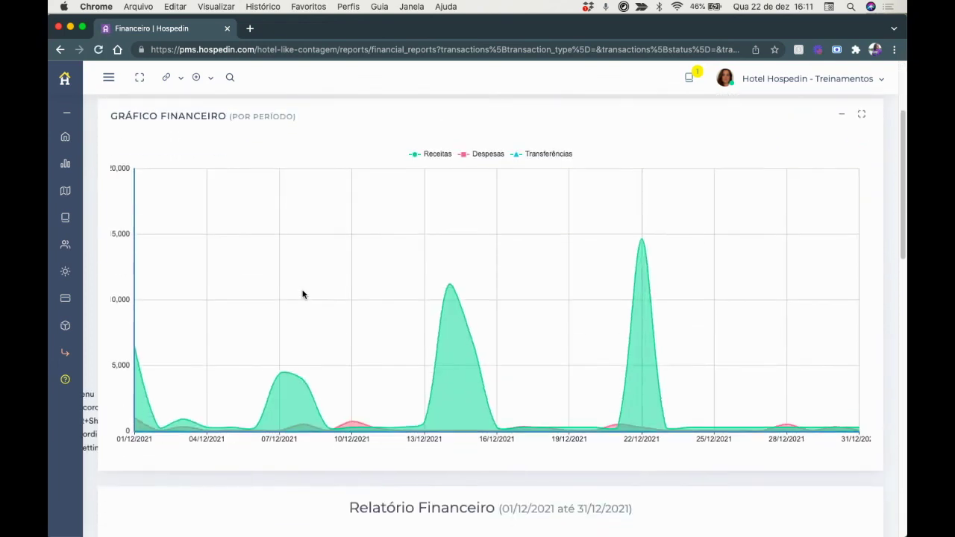
{"action": "scroll", "coordinate": [302, 295], "scroll_direction": "down", "scroll_amount": 3}
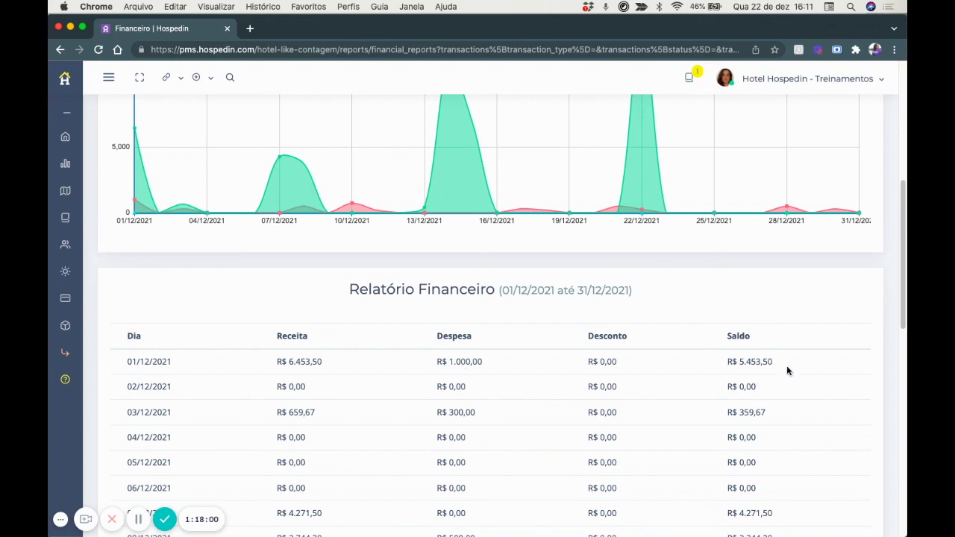
{"action": "scroll", "coordinate": [788, 366], "scroll_direction": "down", "scroll_amount": 1}
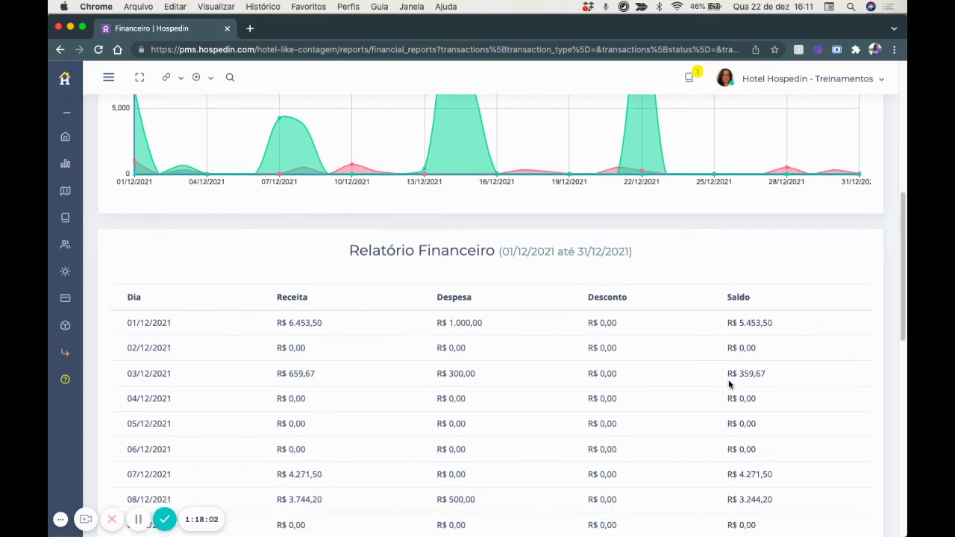
{"action": "scroll", "coordinate": [729, 381], "scroll_direction": "down", "scroll_amount": 5}
{"action": "scroll", "coordinate": [729, 380], "scroll_direction": "down", "scroll_amount": 6}
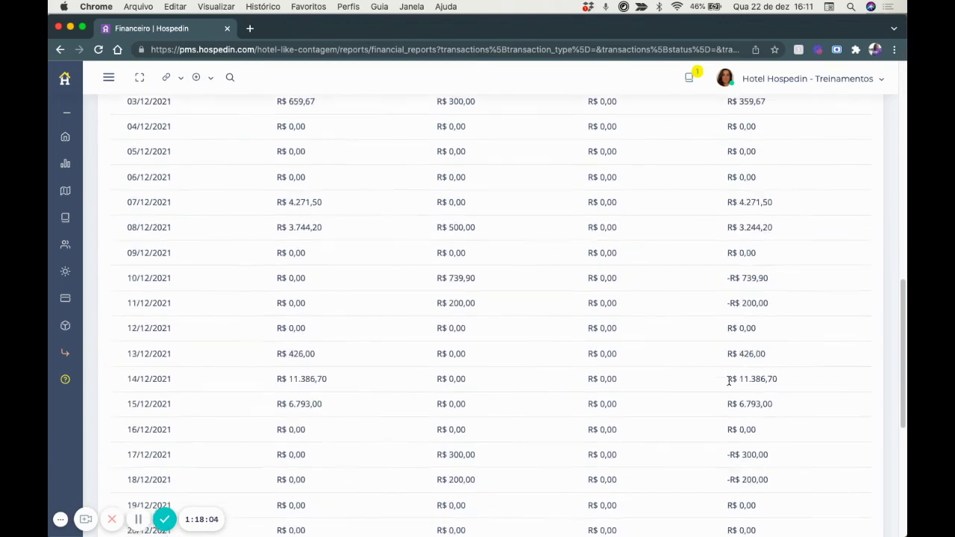
{"action": "scroll", "coordinate": [729, 380], "scroll_direction": "down", "scroll_amount": 5}
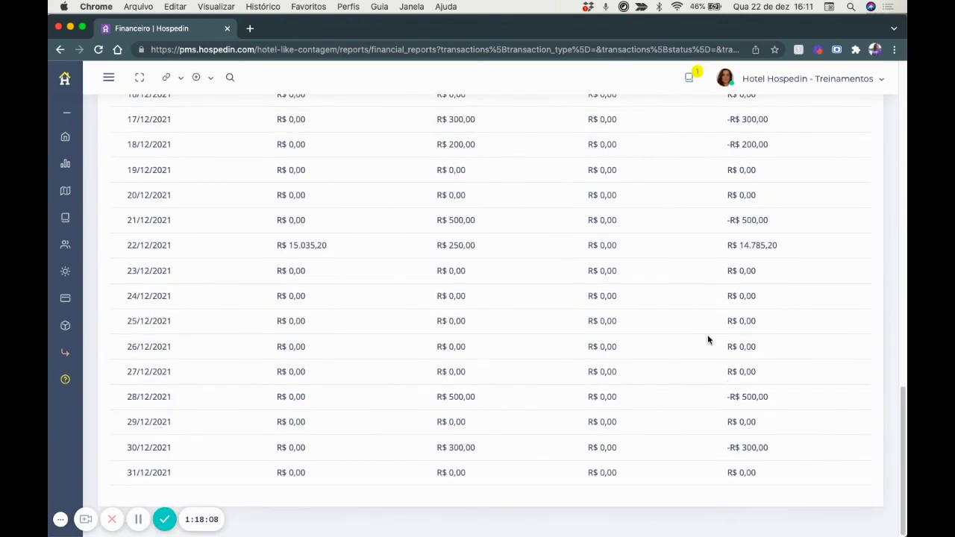
{"action": "scroll", "coordinate": [681, 329], "scroll_direction": "up", "scroll_amount": 15}
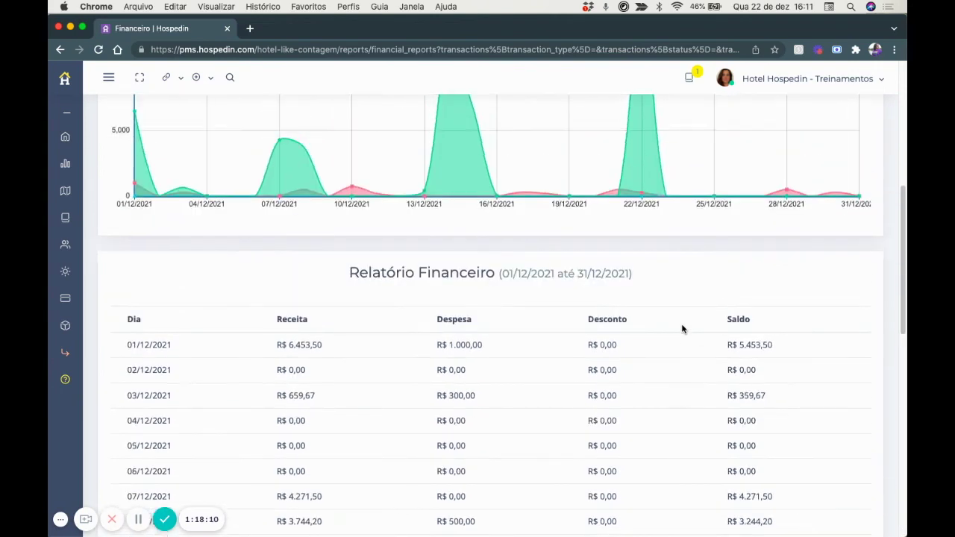
{"action": "scroll", "coordinate": [681, 329], "scroll_direction": "up", "scroll_amount": 3}
Switch the financial report to the Por categoria perspective and review it.
{"action": "left_click", "coordinate": [137, 140]}
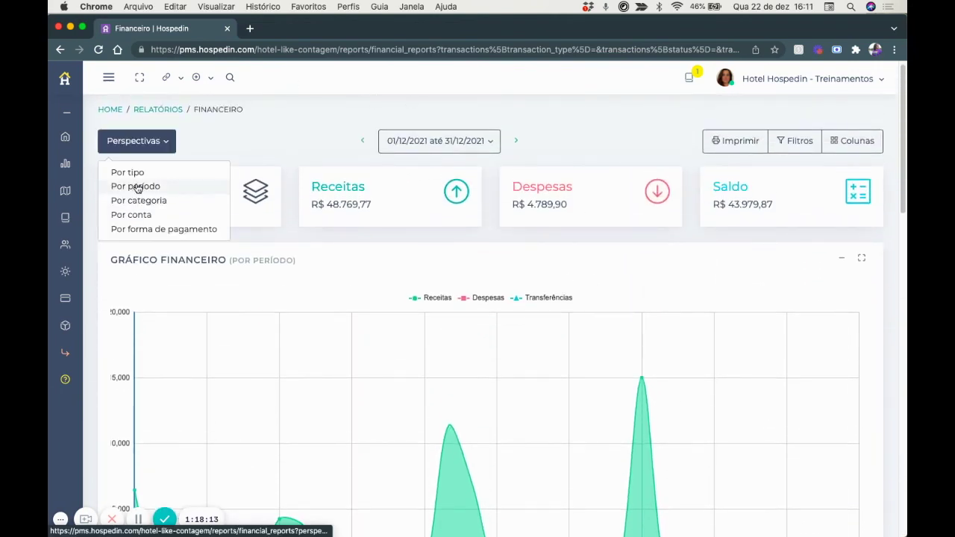
{"action": "left_click", "coordinate": [137, 203]}
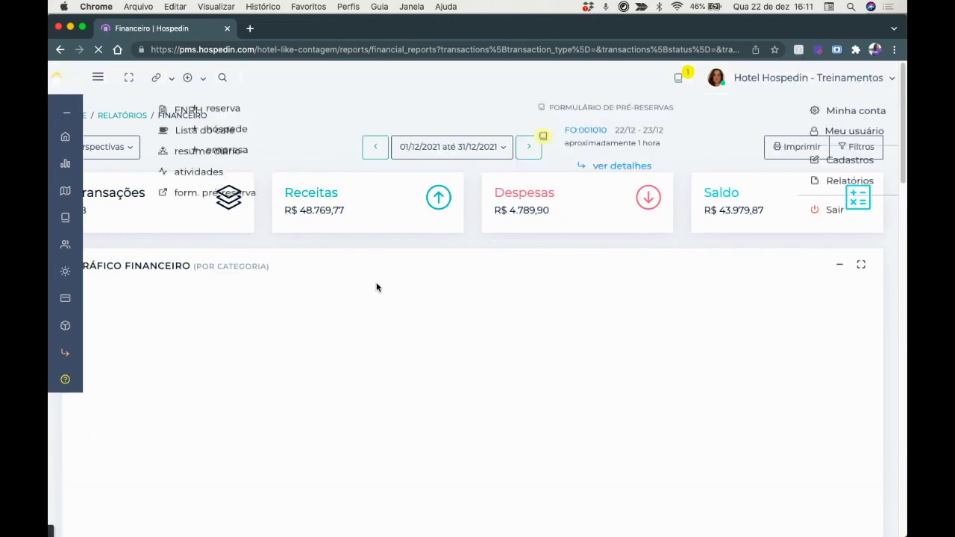
{"action": "scroll", "coordinate": [376, 287], "scroll_direction": "down", "scroll_amount": 2}
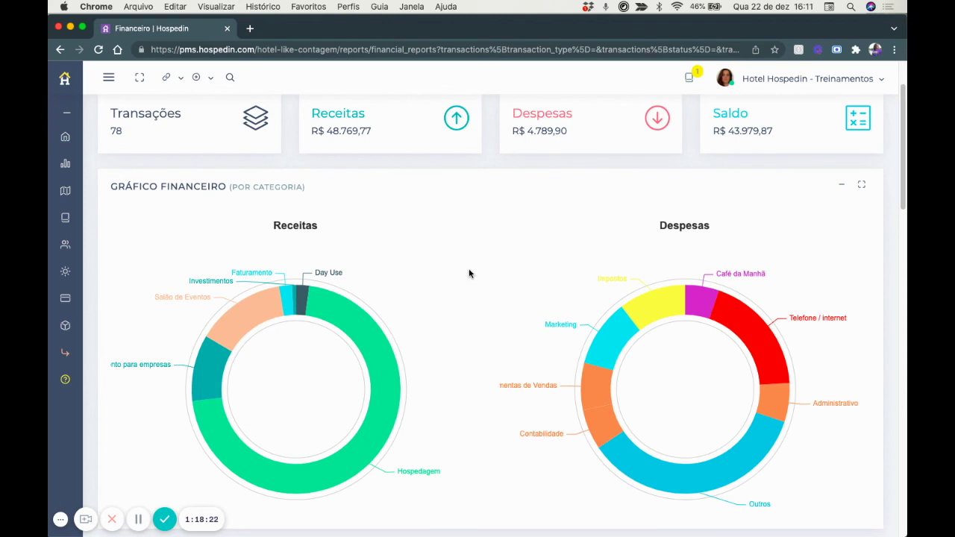
{"action": "scroll", "coordinate": [224, 246], "scroll_direction": "up", "scroll_amount": 2}
Switch to the Por conta perspective showing each account's income, expenses and balance.
{"action": "left_click", "coordinate": [124, 209]}
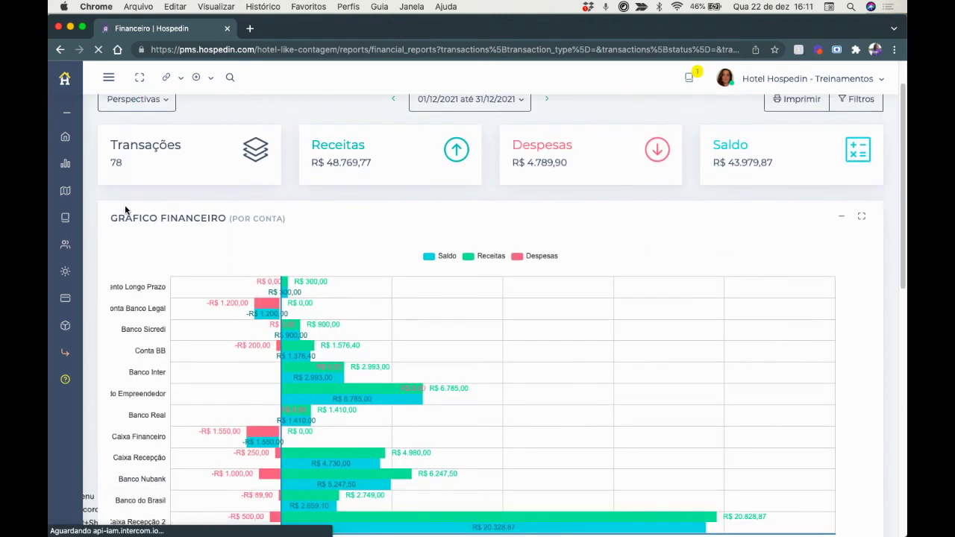
{"action": "scroll", "coordinate": [280, 313], "scroll_direction": "down", "scroll_amount": 3}
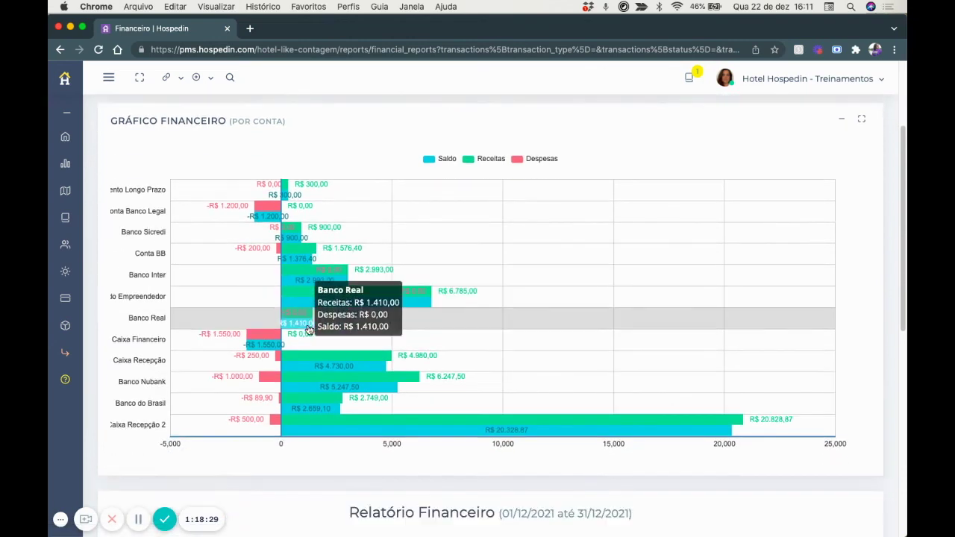
{"action": "scroll", "coordinate": [244, 176], "scroll_direction": "up", "scroll_amount": 4}
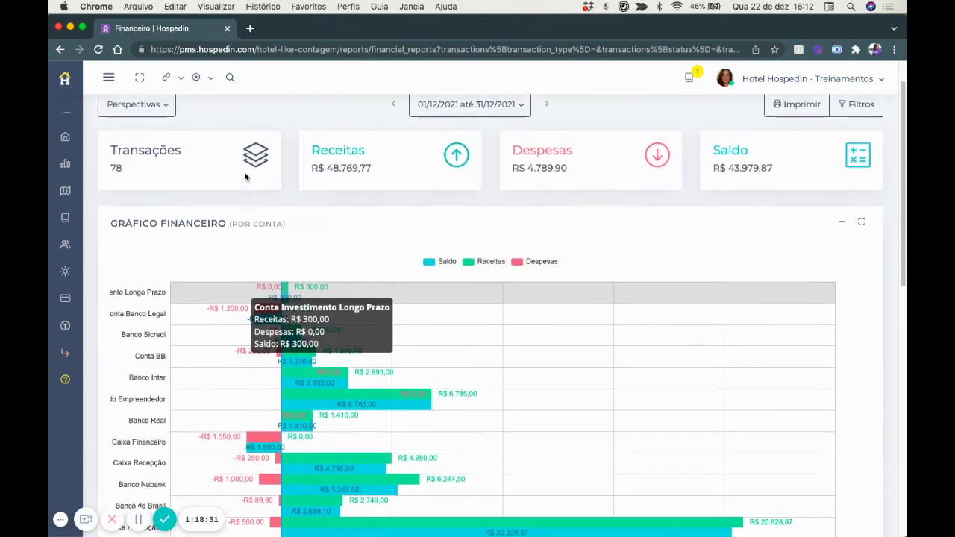
Review the Por forma de pagamento donuts and table, then return to the Relatórios list.
{"action": "left_click", "coordinate": [137, 126]}
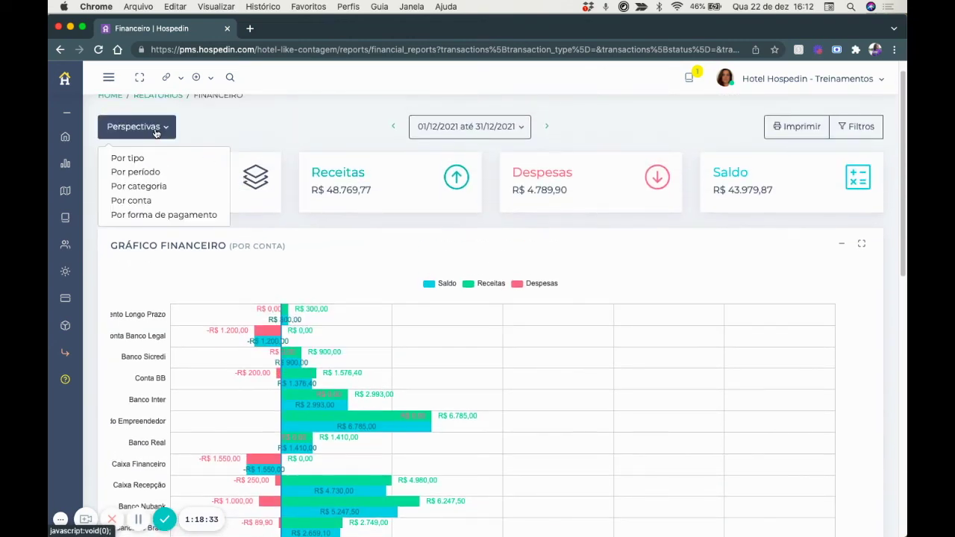
{"action": "left_click", "coordinate": [164, 215]}
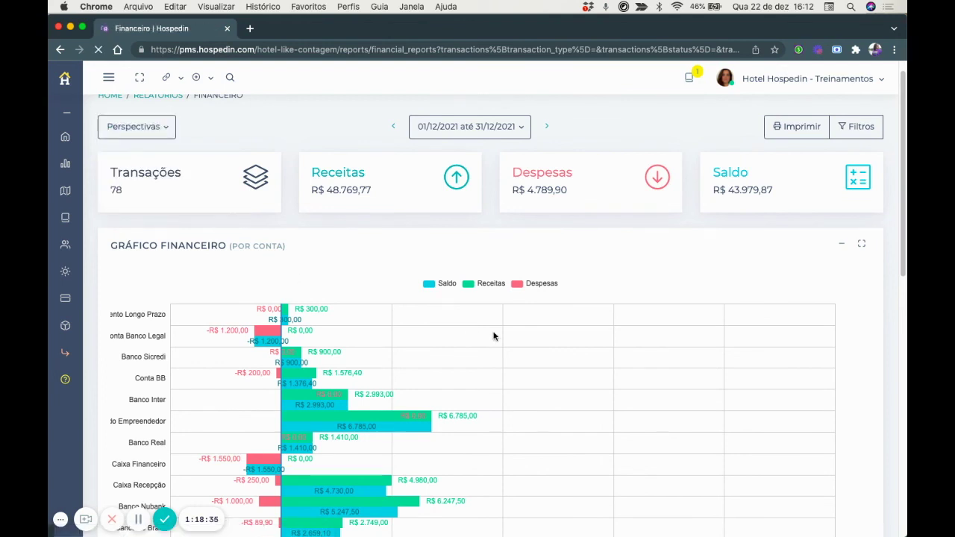
{"action": "scroll", "coordinate": [493, 336], "scroll_direction": "down", "scroll_amount": 1}
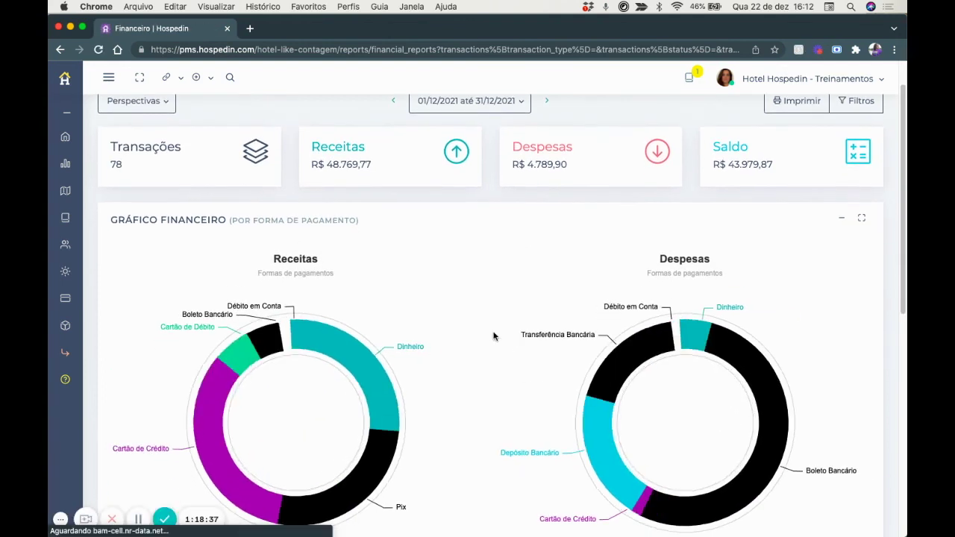
{"action": "scroll", "coordinate": [322, 308], "scroll_direction": "down", "scroll_amount": 2}
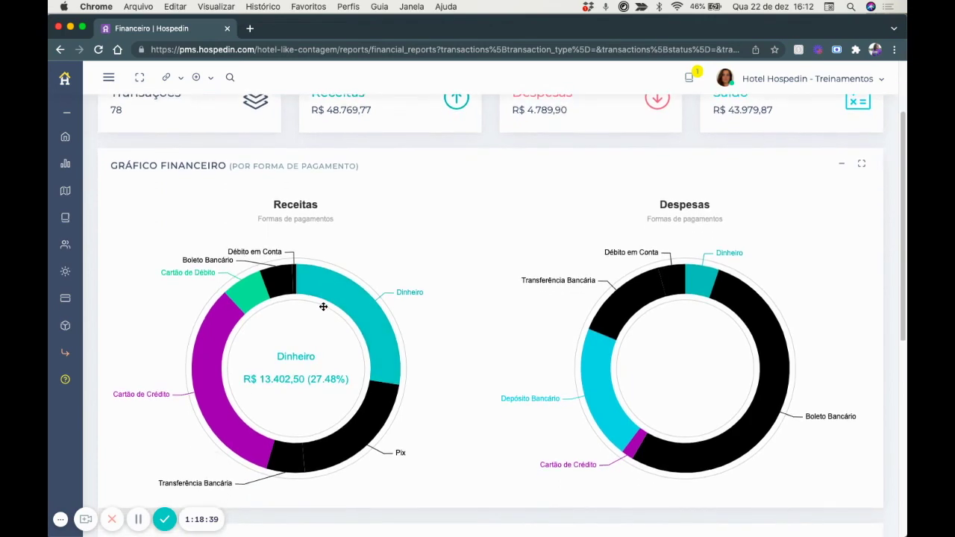
{"action": "scroll", "coordinate": [423, 252], "scroll_direction": "down", "scroll_amount": 4}
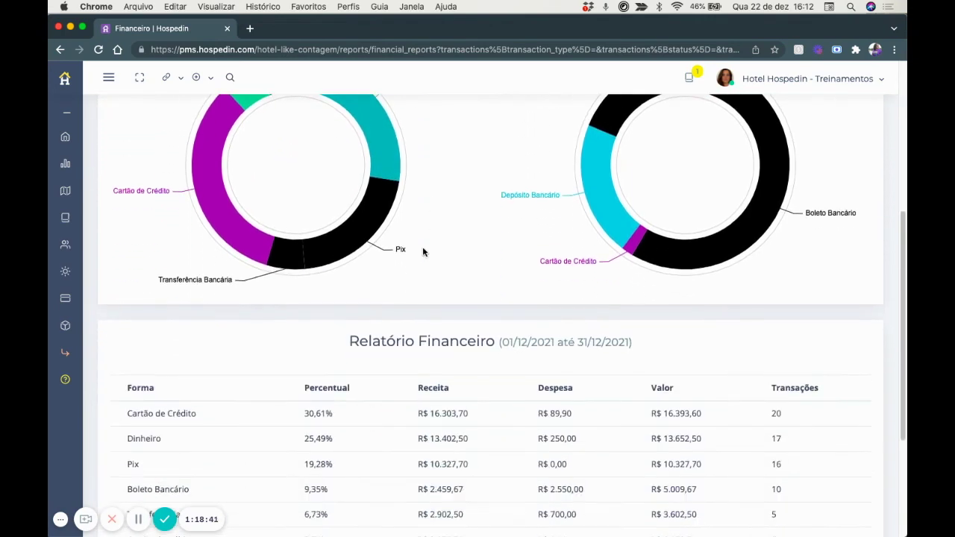
{"action": "scroll", "coordinate": [422, 251], "scroll_direction": "up", "scroll_amount": 5}
{"action": "scroll", "coordinate": [423, 252], "scroll_direction": "up", "scroll_amount": 3}
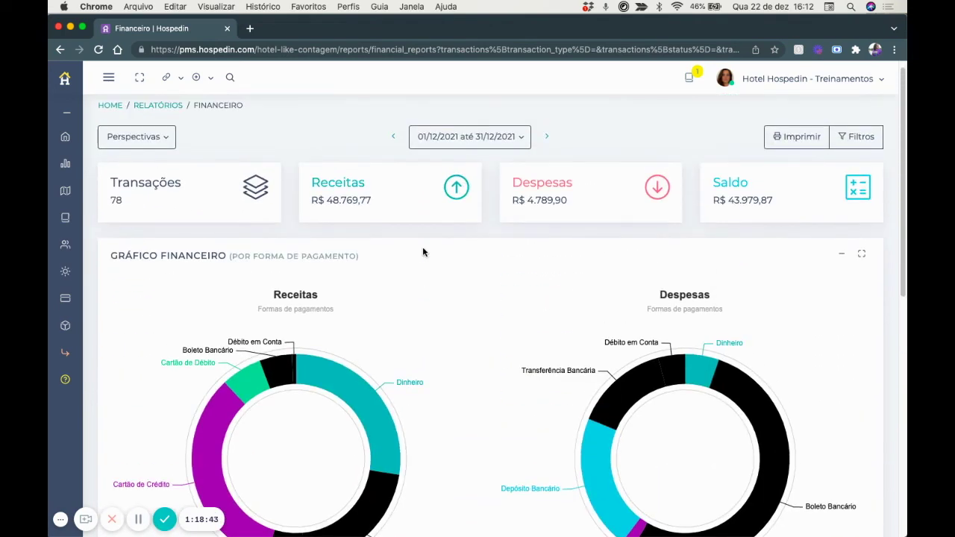
{"action": "scroll", "coordinate": [422, 252], "scroll_direction": "down", "scroll_amount": 2}
{"action": "scroll", "coordinate": [422, 253], "scroll_direction": "up", "scroll_amount": 3}
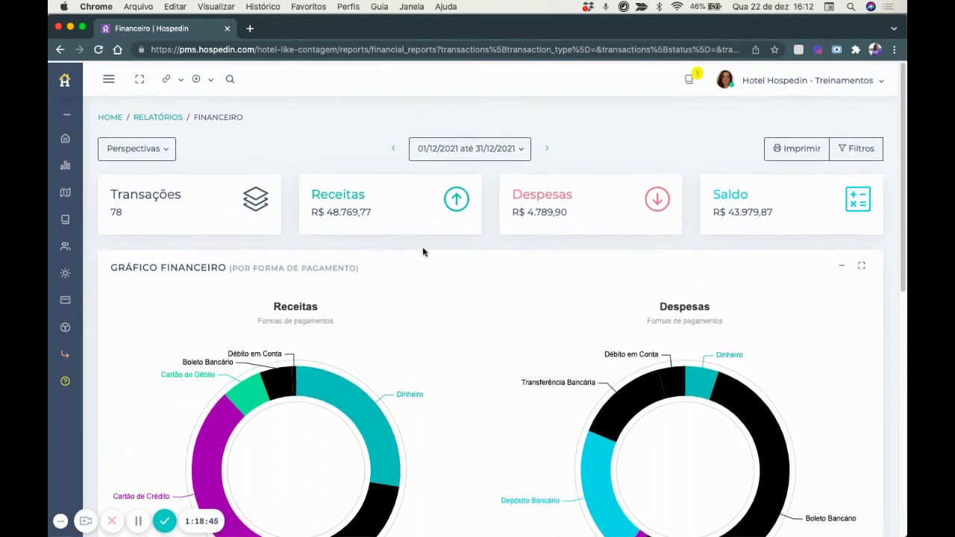
{"action": "left_click", "coordinate": [158, 117]}
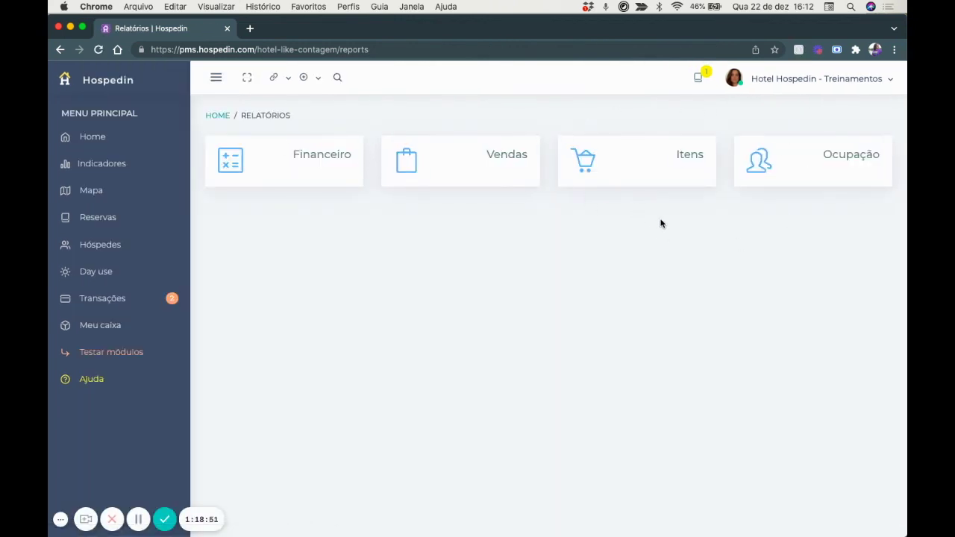
Open the Vendas report and show its filter options.
{"action": "left_click", "coordinate": [500, 155]}
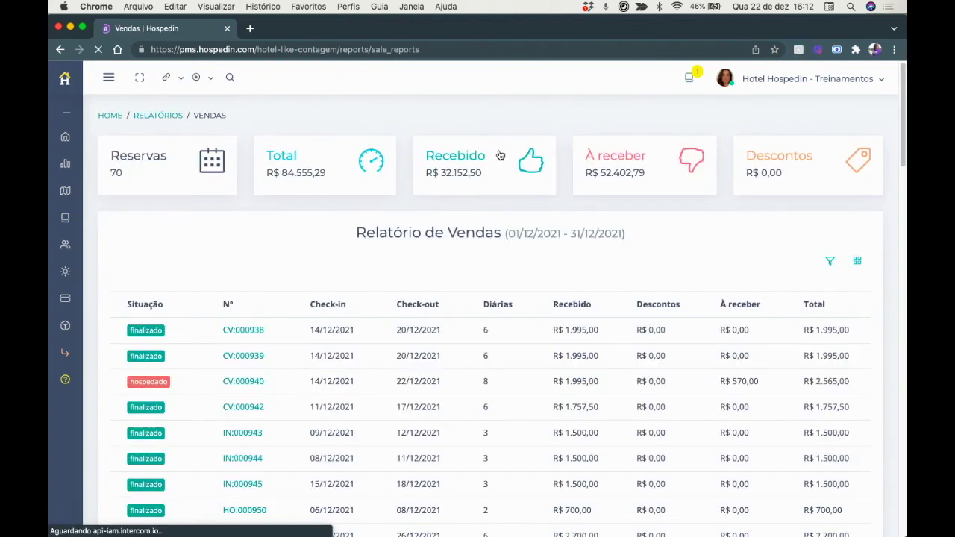
{"action": "left_click", "coordinate": [831, 261]}
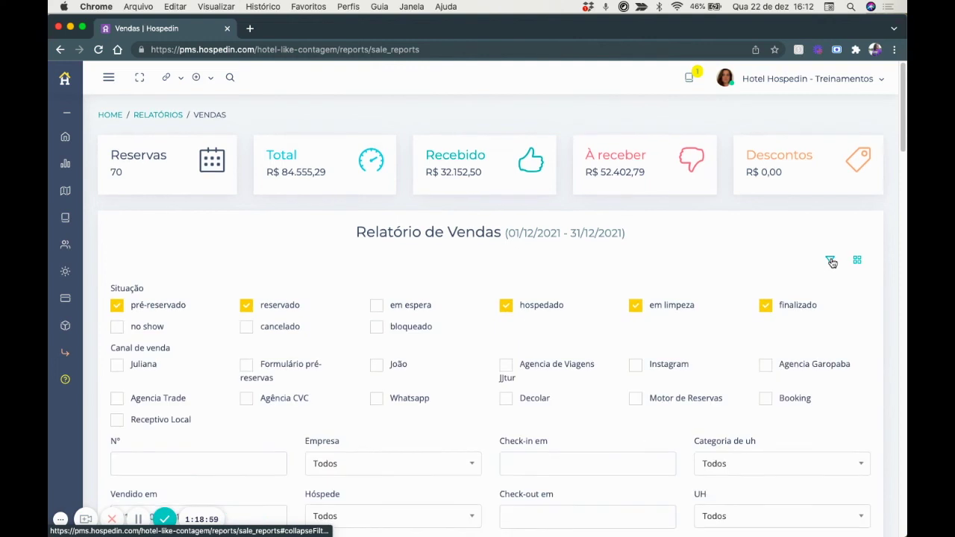
{"action": "scroll", "coordinate": [831, 261], "scroll_direction": "down", "scroll_amount": 2}
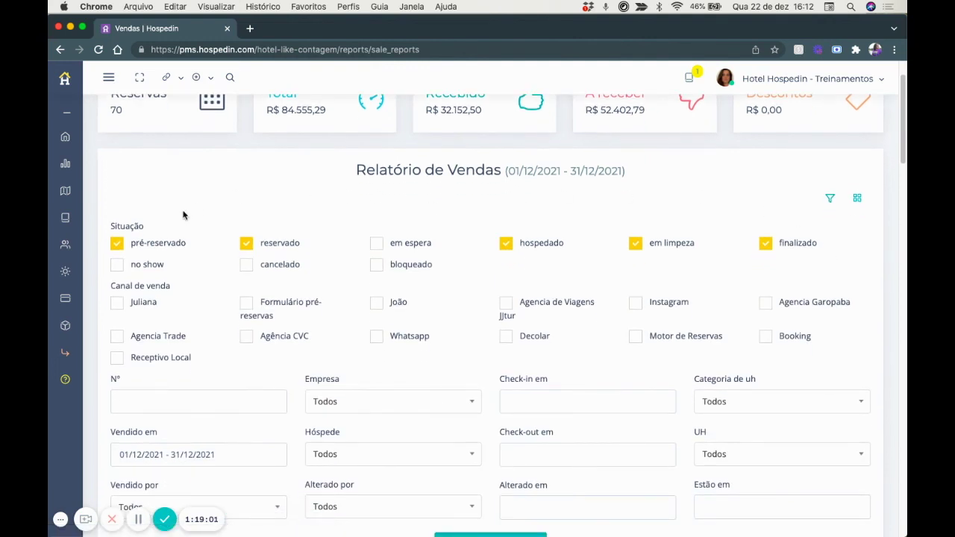
{"action": "scroll", "coordinate": [477, 269], "scroll_direction": "down", "scroll_amount": 2}
{"action": "scroll", "coordinate": [289, 305], "scroll_direction": "down", "scroll_amount": 2}
Inspect the reservation number, Vendido por and Estão em date filters without changing them.
{"action": "left_click", "coordinate": [160, 291]}
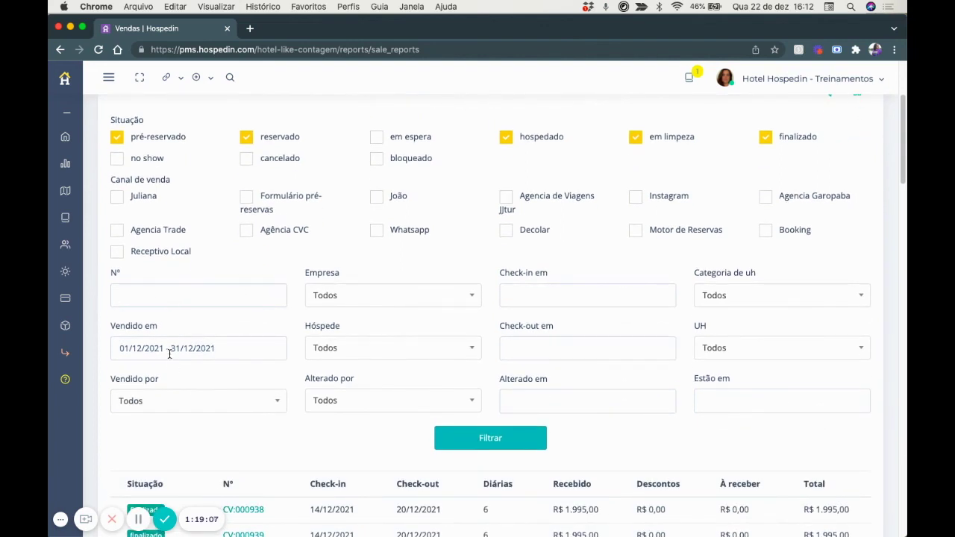
{"action": "left_click", "coordinate": [131, 401]}
{"action": "left_click", "coordinate": [303, 259]}
{"action": "left_click", "coordinate": [710, 399]}
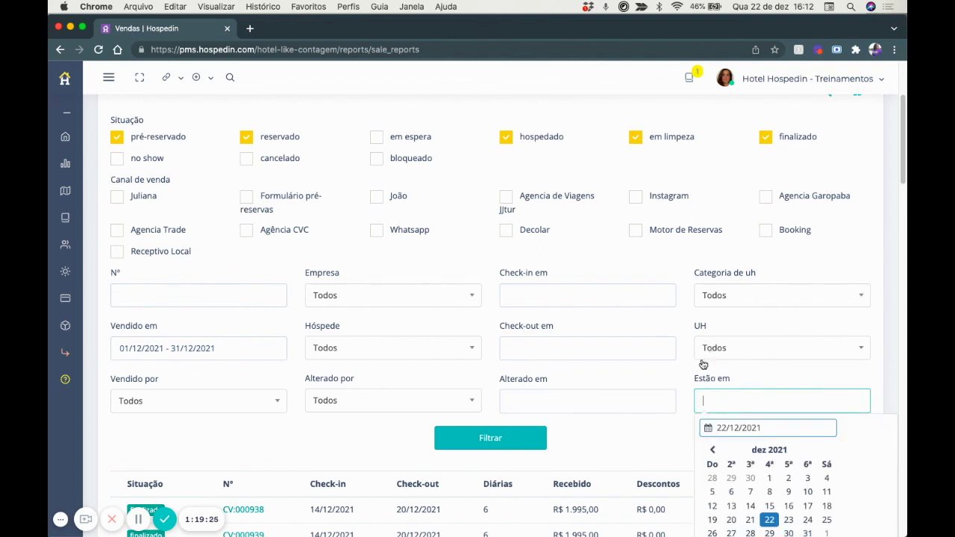
{"action": "scroll", "coordinate": [229, 446], "scroll_direction": "down", "scroll_amount": 5}
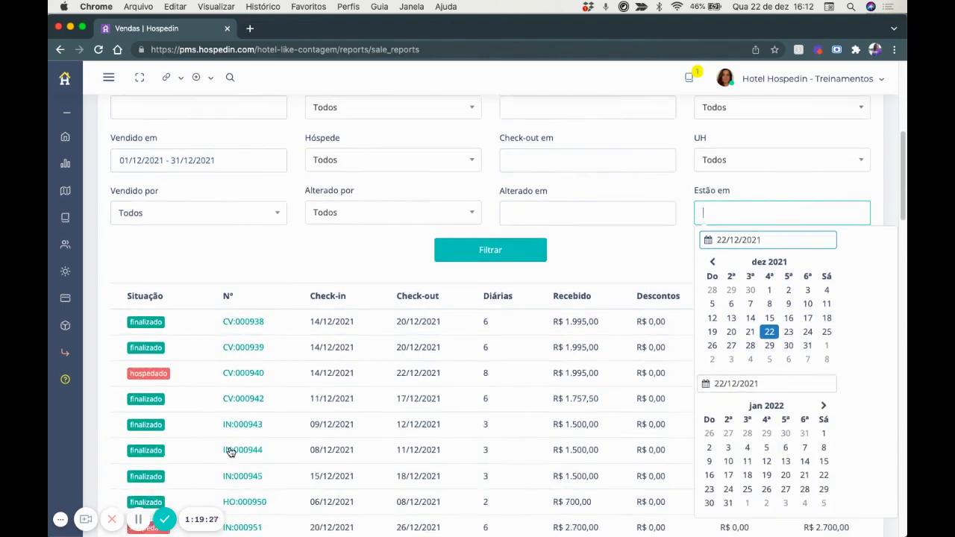
{"action": "scroll", "coordinate": [229, 446], "scroll_direction": "up", "scroll_amount": 8}
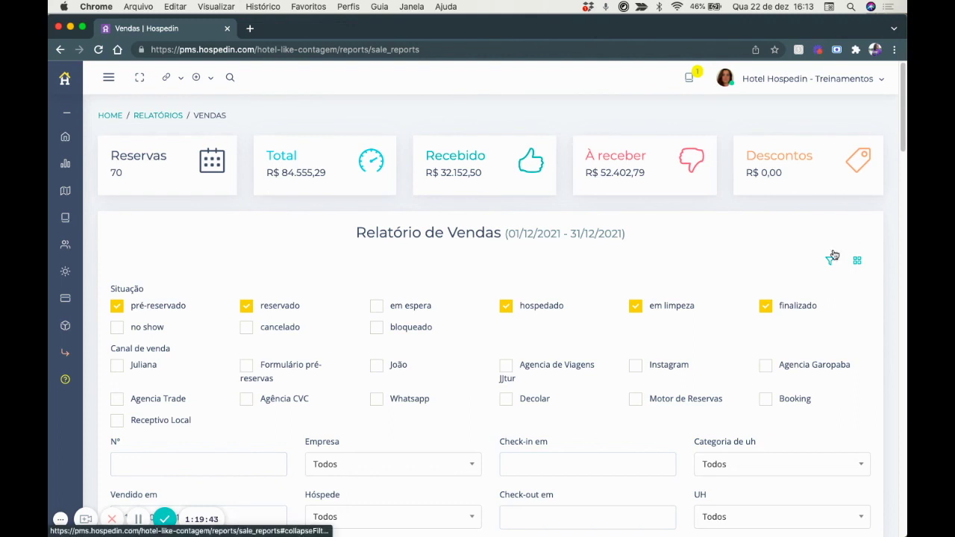
Tick Diária Média in the sales report columns, save, check the table, and return to Relatórios.
{"action": "left_click", "coordinate": [856, 264]}
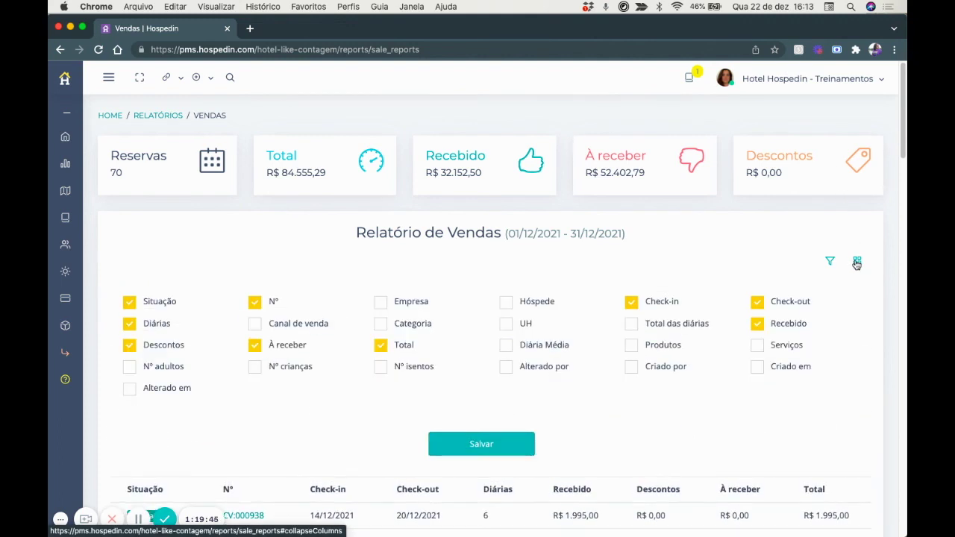
{"action": "scroll", "coordinate": [857, 264], "scroll_direction": "down", "scroll_amount": 1}
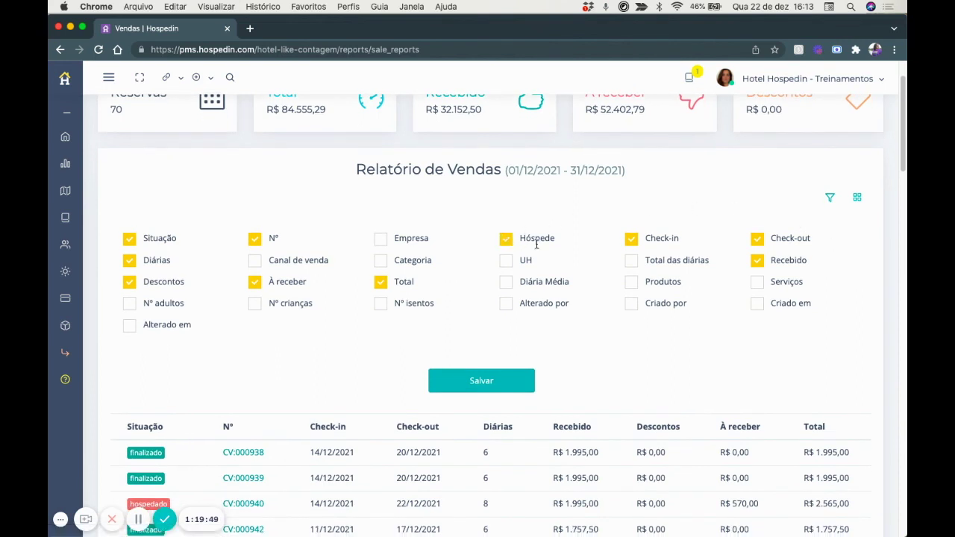
{"action": "left_click", "coordinate": [509, 283]}
{"action": "left_click", "coordinate": [485, 383]}
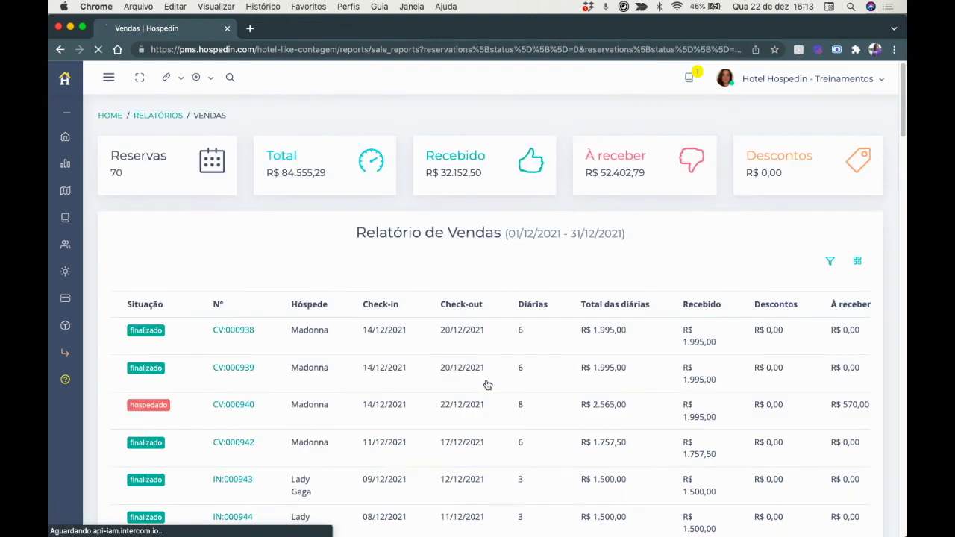
{"action": "scroll", "coordinate": [632, 363], "scroll_direction": "right", "scroll_amount": 5}
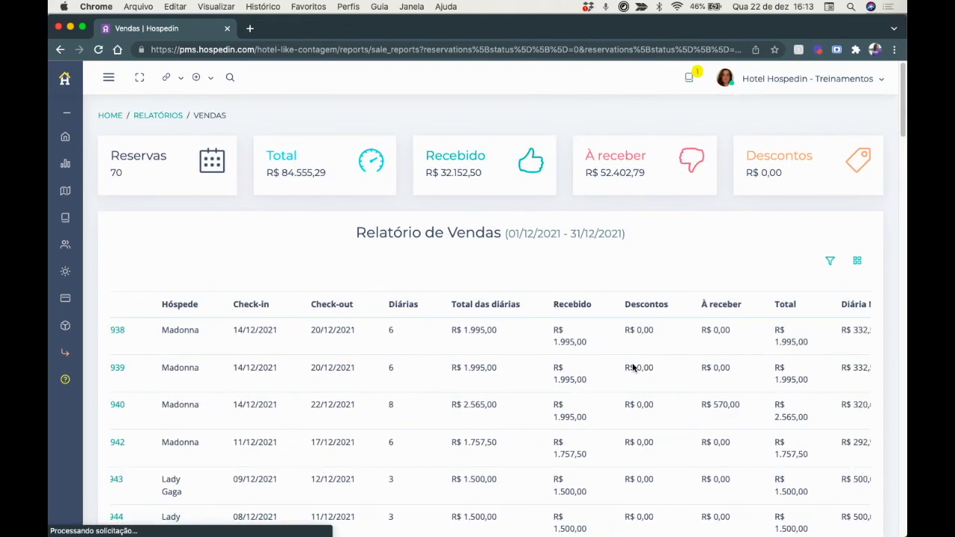
{"action": "scroll", "coordinate": [632, 364], "scroll_direction": "down", "scroll_amount": 5}
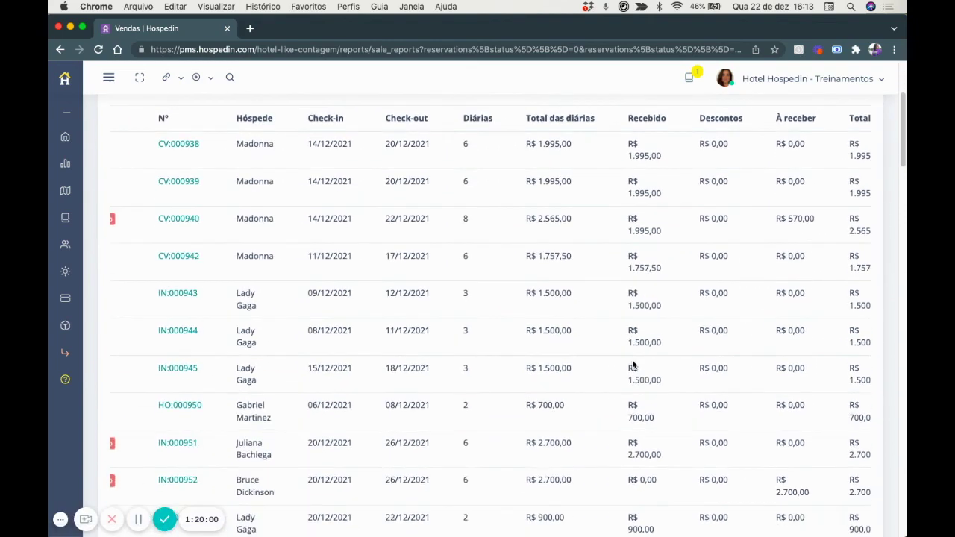
{"action": "scroll", "coordinate": [632, 365], "scroll_direction": "up", "scroll_amount": 5}
{"action": "key", "text": "super+bracketleft"}
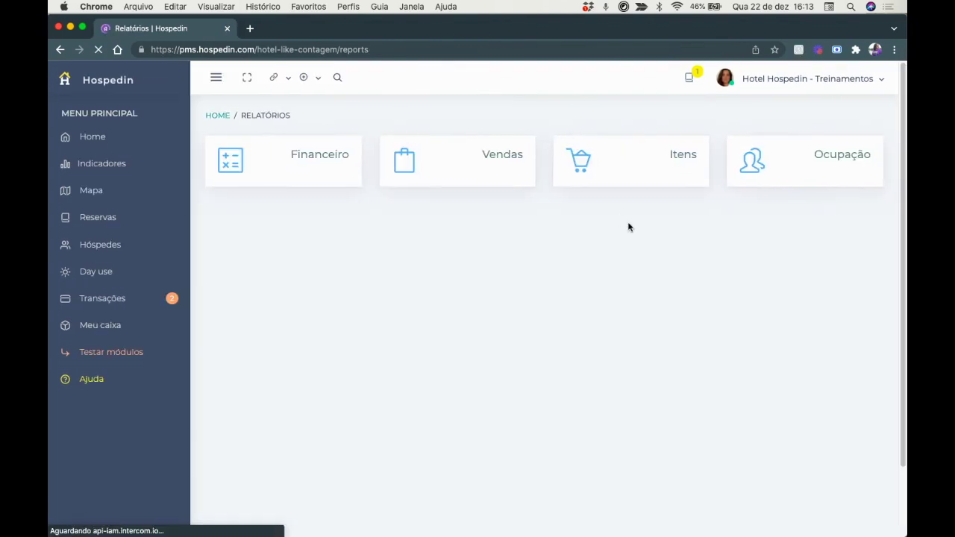
Open the Itens report and scroll through its contents.
{"action": "left_click", "coordinate": [692, 157]}
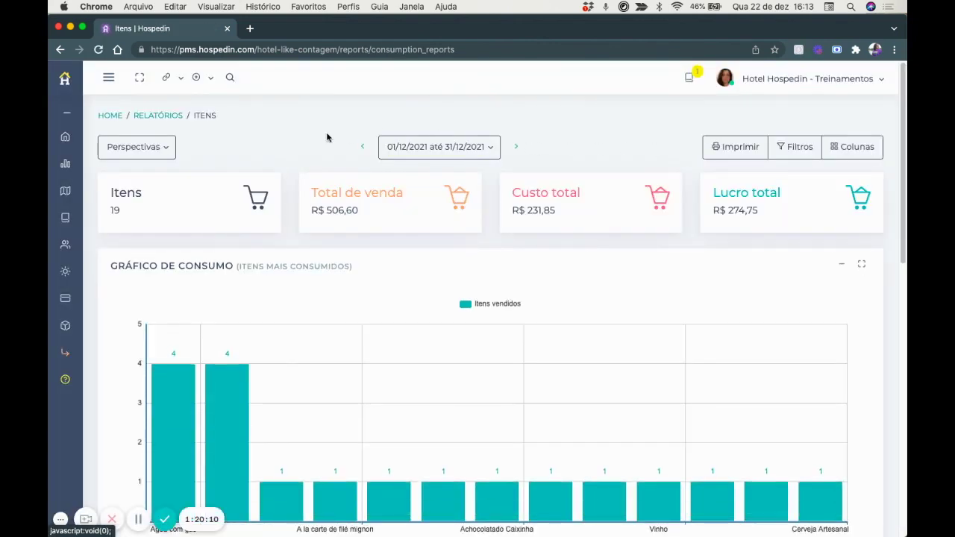
{"action": "scroll", "coordinate": [321, 142], "scroll_direction": "down", "scroll_amount": 1}
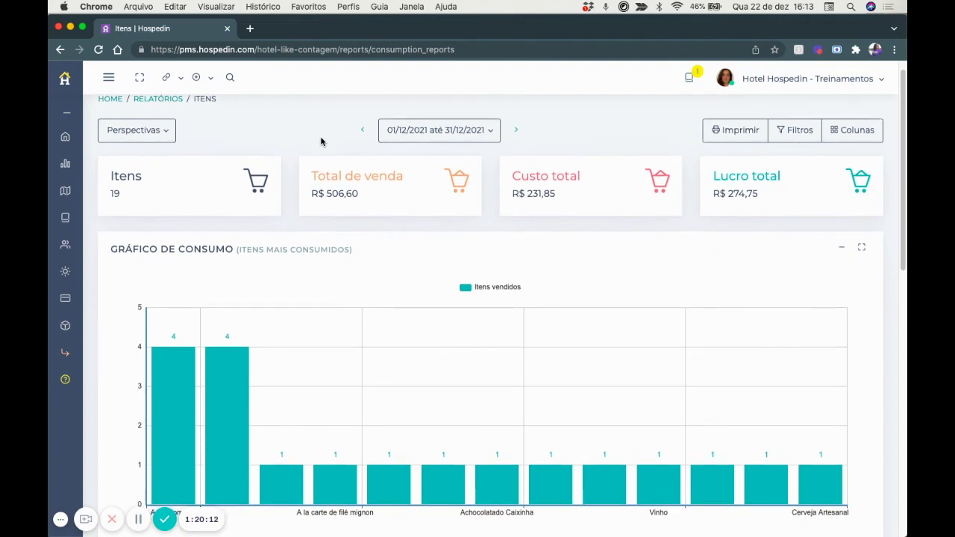
{"action": "scroll", "coordinate": [320, 142], "scroll_direction": "down", "scroll_amount": 2}
{"action": "scroll", "coordinate": [321, 142], "scroll_direction": "down", "scroll_amount": 7}
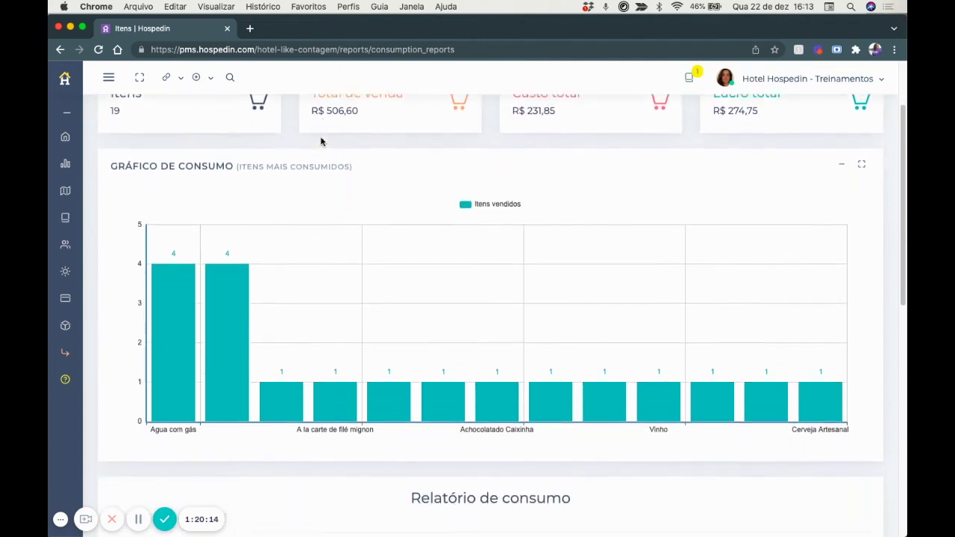
{"action": "scroll", "coordinate": [320, 142], "scroll_direction": "down", "scroll_amount": 3}
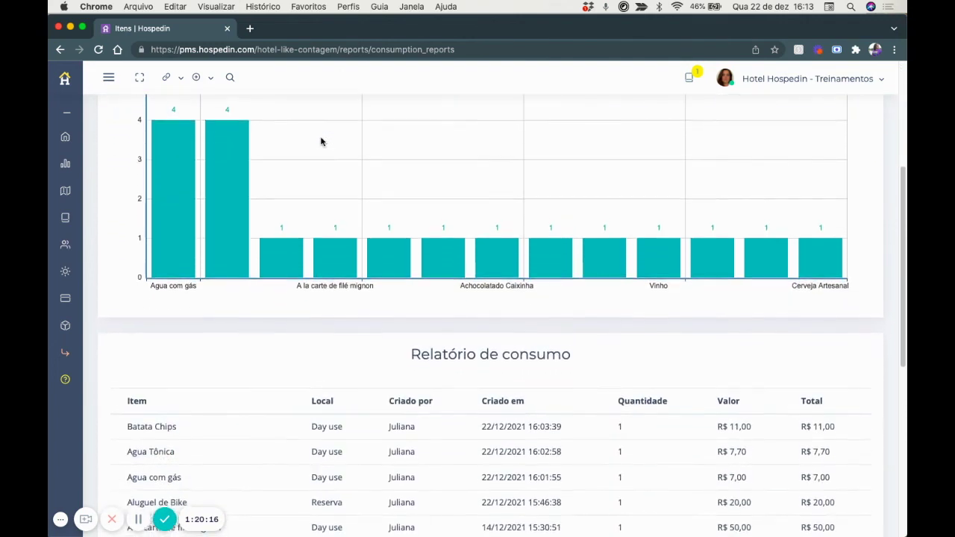
{"action": "scroll", "coordinate": [322, 142], "scroll_direction": "up", "scroll_amount": 10}
Switch the Itens report to the Consumo perspective and review it.
{"action": "left_click", "coordinate": [157, 149]}
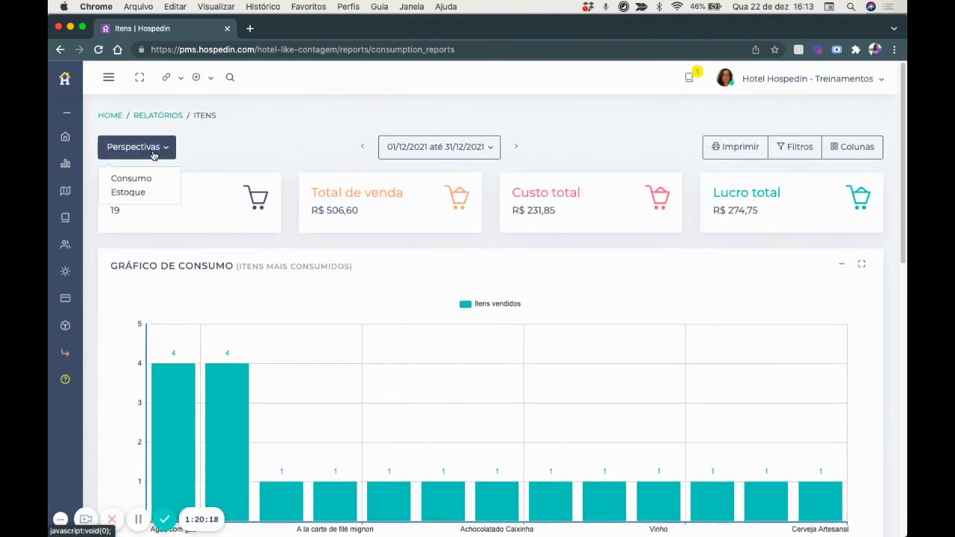
{"action": "left_click", "coordinate": [138, 178]}
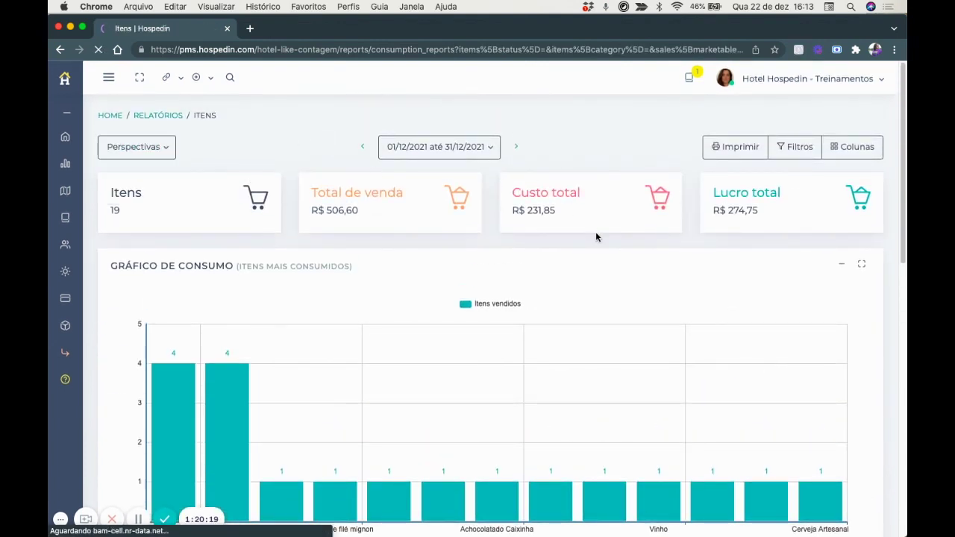
{"action": "scroll", "coordinate": [595, 237], "scroll_direction": "down", "scroll_amount": 3}
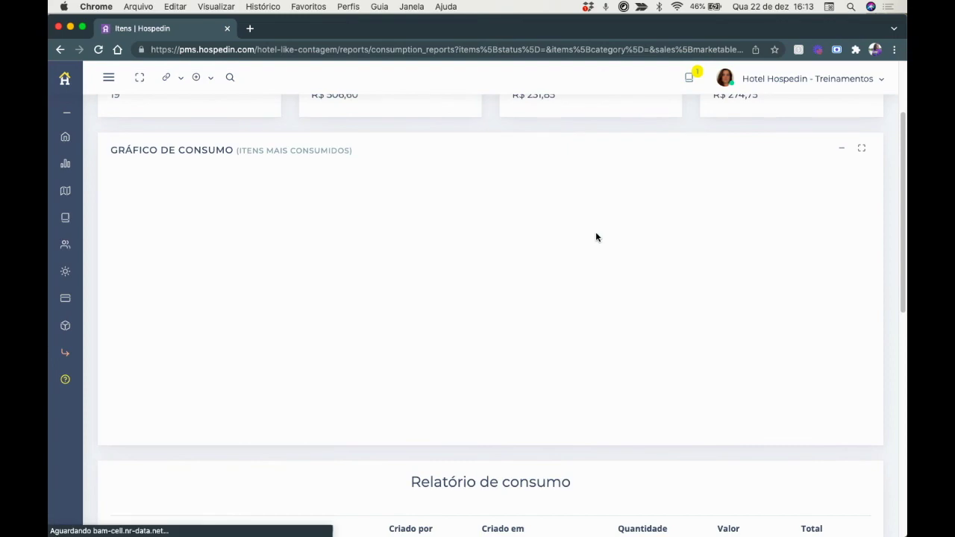
{"action": "scroll", "coordinate": [497, 377], "scroll_direction": "down", "scroll_amount": 7}
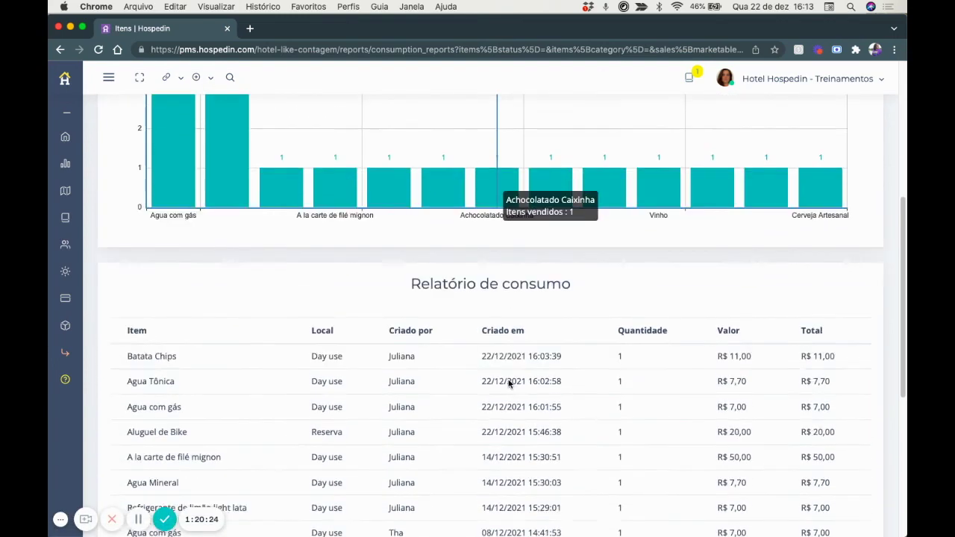
{"action": "scroll", "coordinate": [174, 350], "scroll_direction": "down", "scroll_amount": 7}
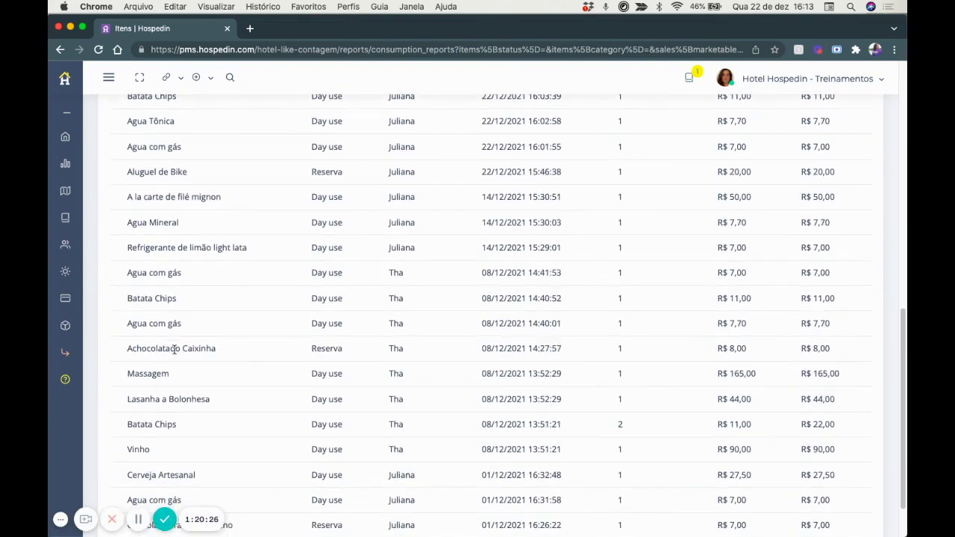
{"action": "scroll", "coordinate": [173, 349], "scroll_direction": "up", "scroll_amount": 15}
{"action": "scroll", "coordinate": [173, 349], "scroll_direction": "up", "scroll_amount": 3}
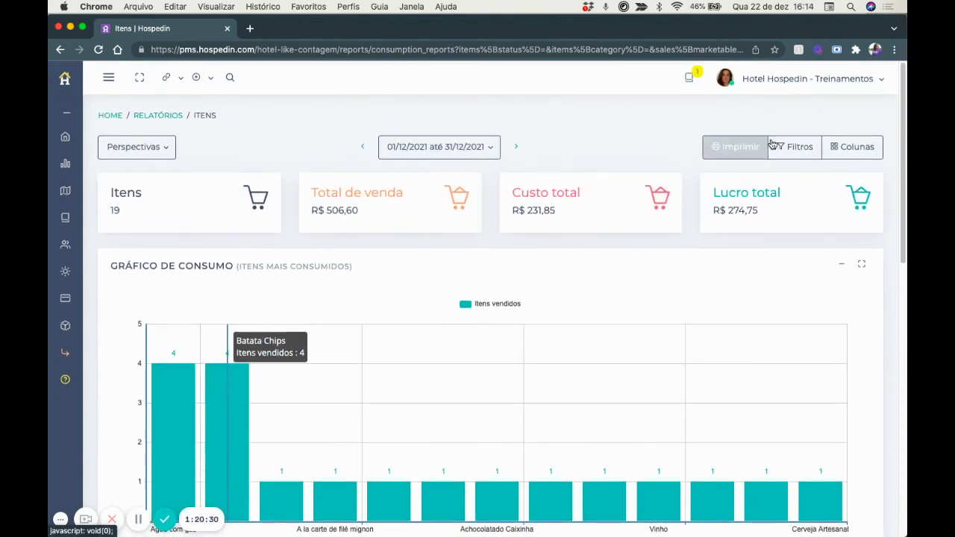
Check the Ponto de venda filter choices, then switch to the Estoque perspective.
{"action": "left_click", "coordinate": [792, 148]}
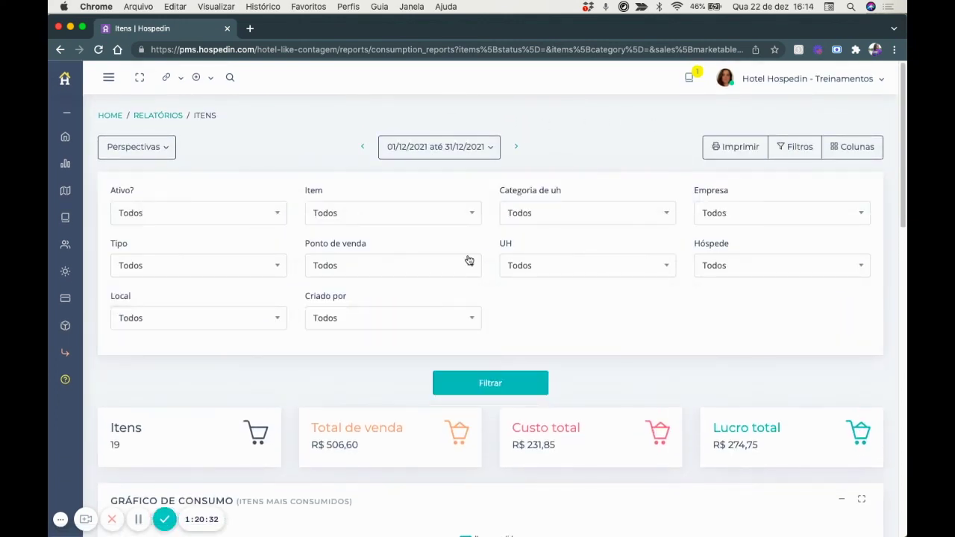
{"action": "left_click", "coordinate": [330, 267]}
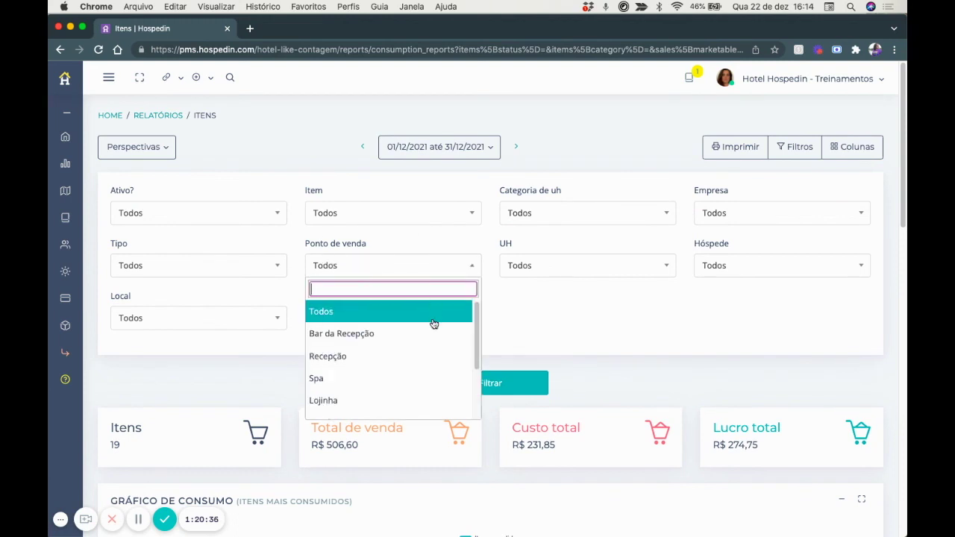
{"action": "left_click", "coordinate": [526, 326]}
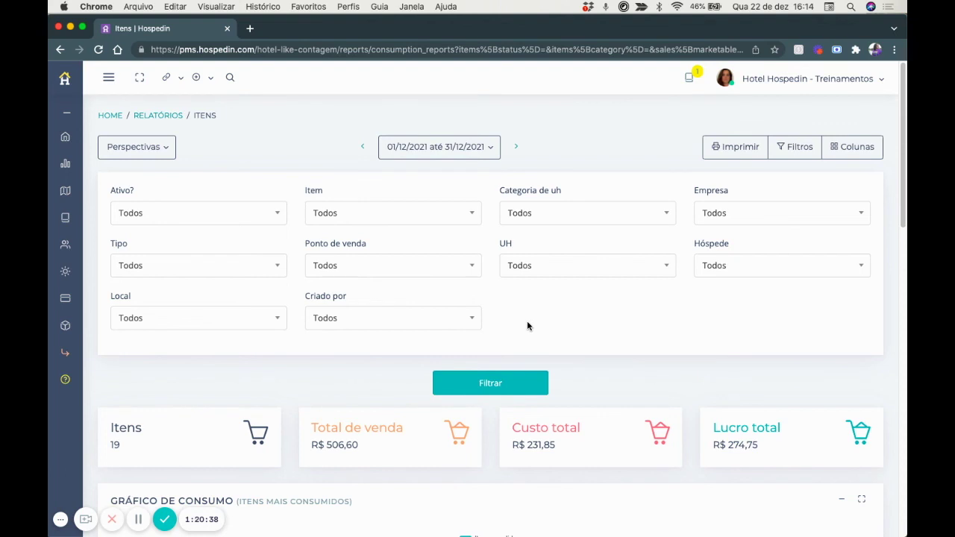
{"action": "left_click", "coordinate": [137, 149]}
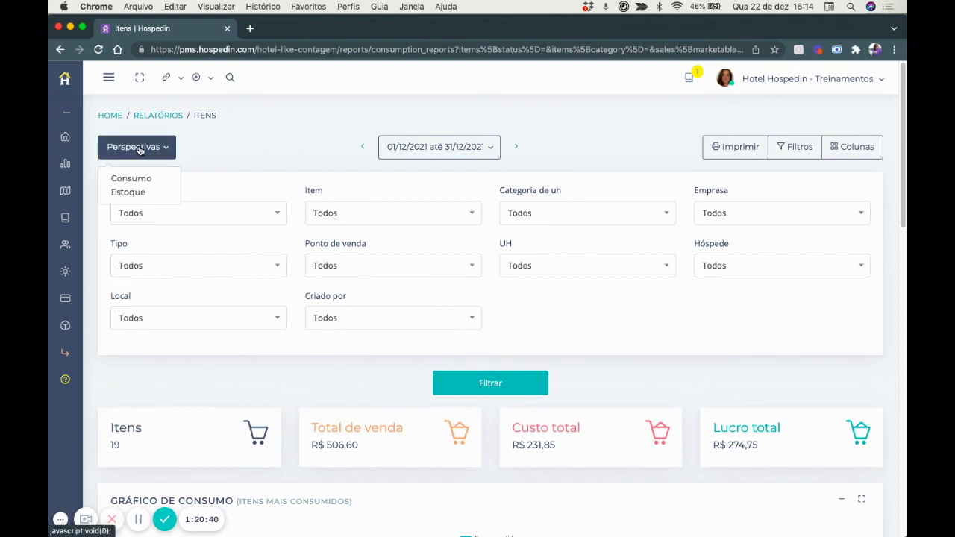
{"action": "left_click", "coordinate": [128, 193]}
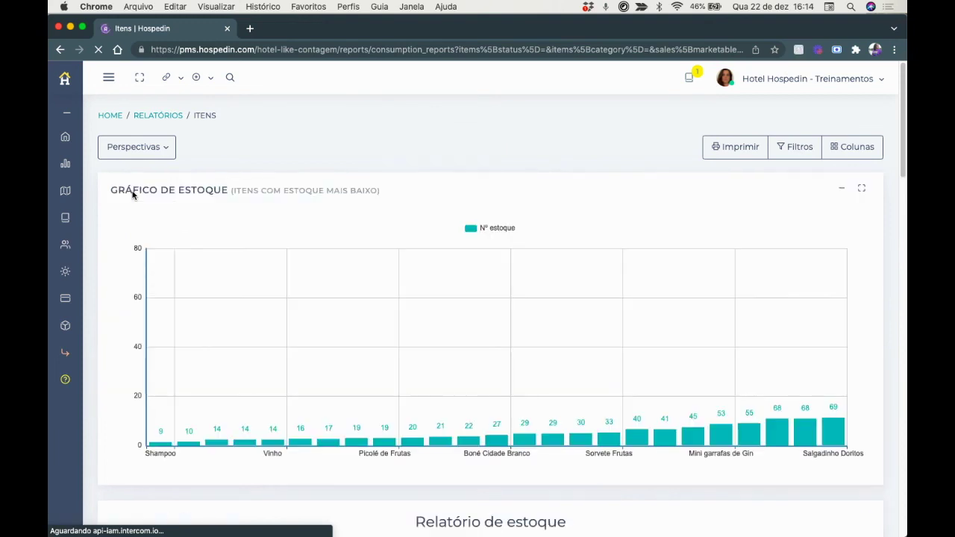
Scroll through the Estoque chart of lowest-stock items.
{"action": "scroll", "coordinate": [132, 195], "scroll_direction": "down", "scroll_amount": 1}
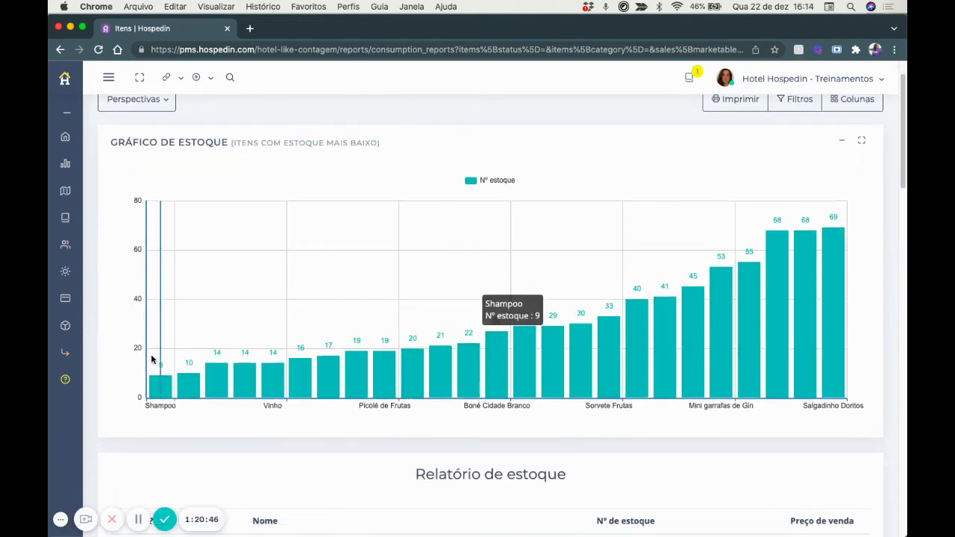
{"action": "mouse_move", "coordinate": [158, 379]}
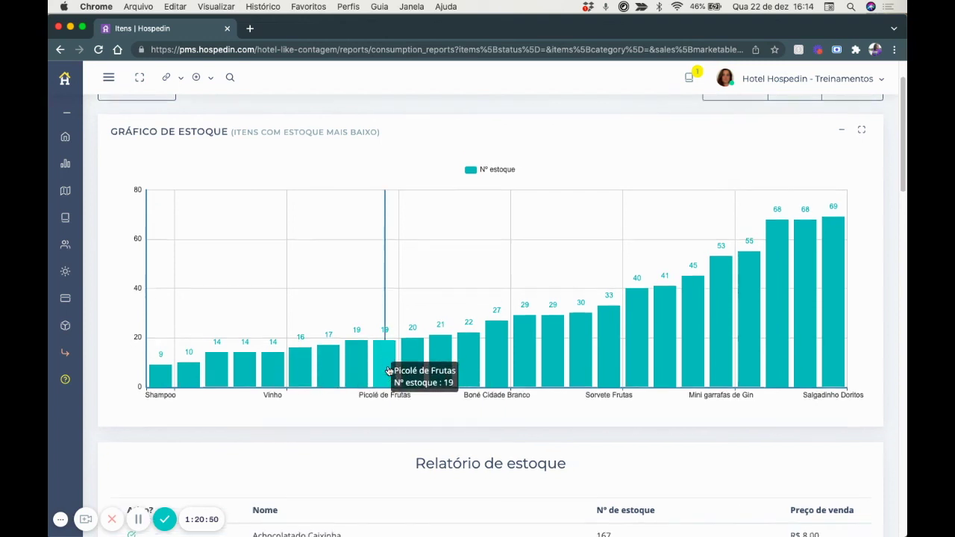
{"action": "scroll", "coordinate": [387, 371], "scroll_direction": "down", "scroll_amount": 3}
{"action": "scroll", "coordinate": [387, 370], "scroll_direction": "down", "scroll_amount": 4}
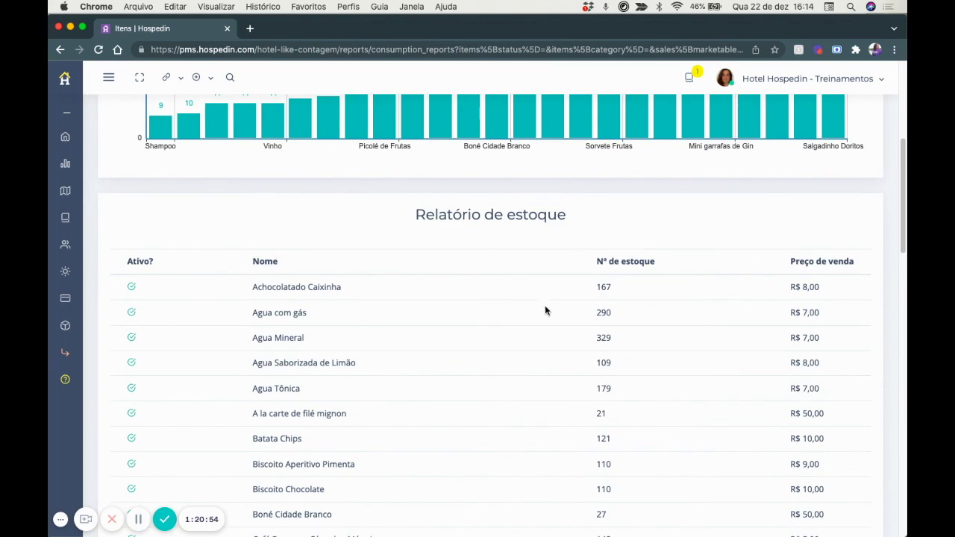
{"action": "scroll", "coordinate": [542, 346], "scroll_direction": "down", "scroll_amount": 5}
{"action": "scroll", "coordinate": [542, 346], "scroll_direction": "up", "scroll_amount": 4}
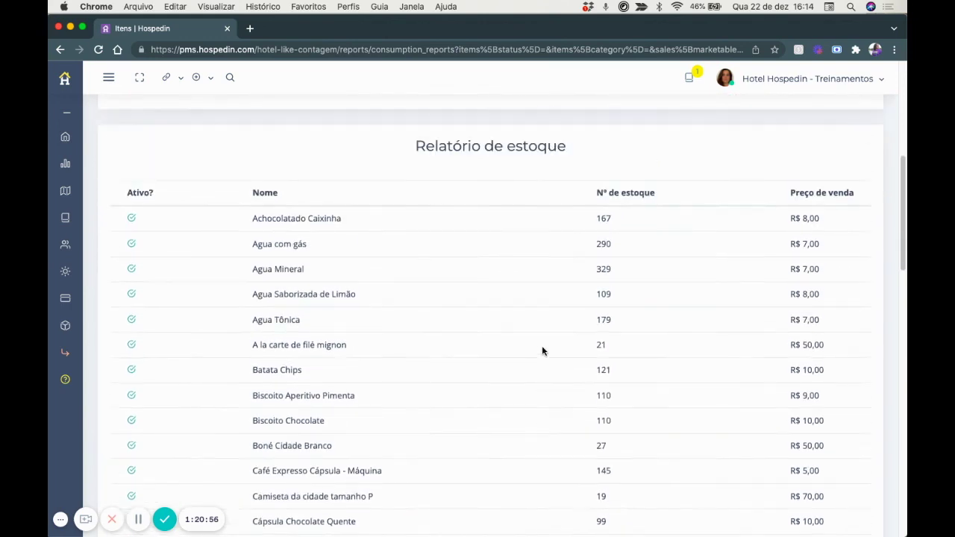
{"action": "scroll", "coordinate": [541, 345], "scroll_direction": "up", "scroll_amount": 3}
{"action": "scroll", "coordinate": [557, 316], "scroll_direction": "up", "scroll_amount": 7}
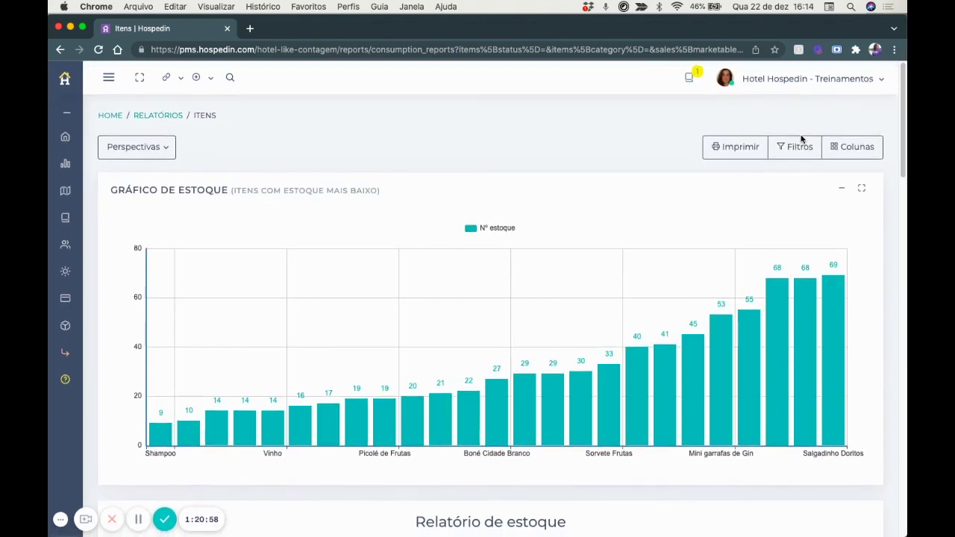
Filter the stock report to the Bar da Recepção sales point.
{"action": "left_click", "coordinate": [801, 141]}
{"action": "left_click", "coordinate": [524, 216]}
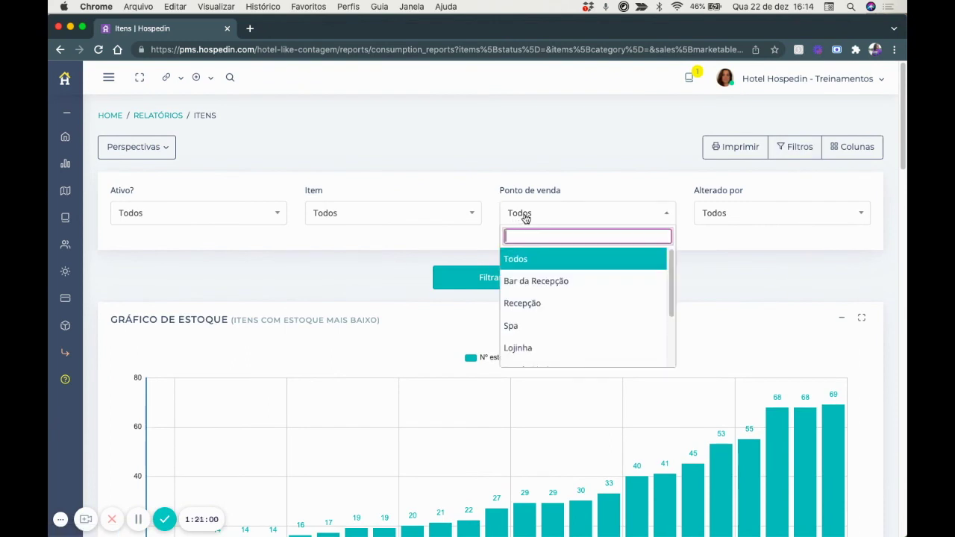
{"action": "left_click", "coordinate": [523, 281]}
{"action": "left_click", "coordinate": [496, 281]}
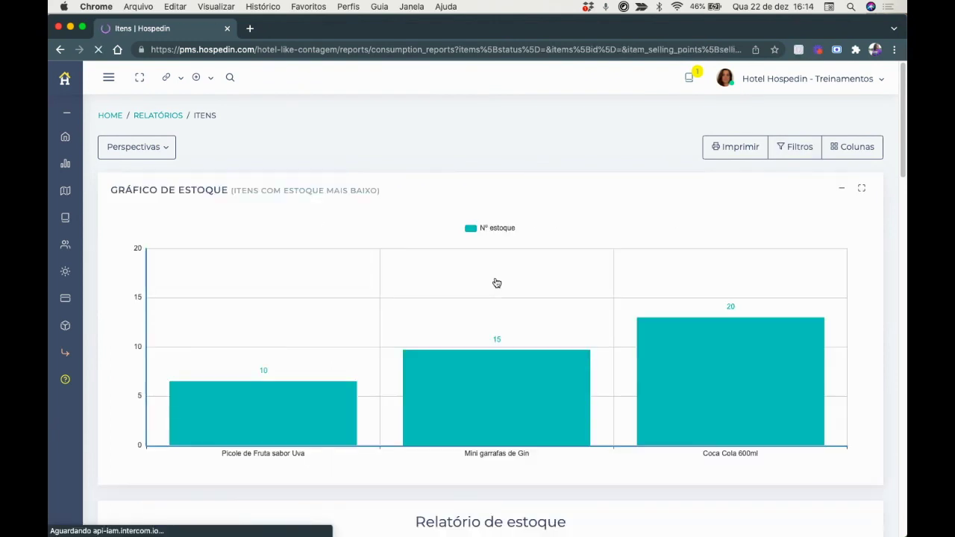
{"action": "scroll", "coordinate": [497, 283], "scroll_direction": "down", "scroll_amount": 5}
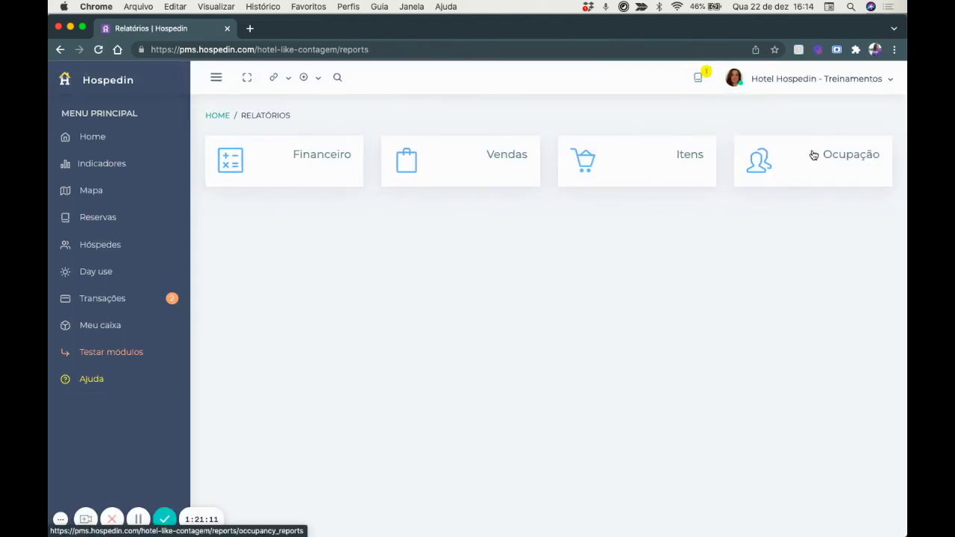
Open the Ocupação report and pick the Por UH perspective, charting occupancy per apartment.
{"action": "left_click", "coordinate": [842, 160]}
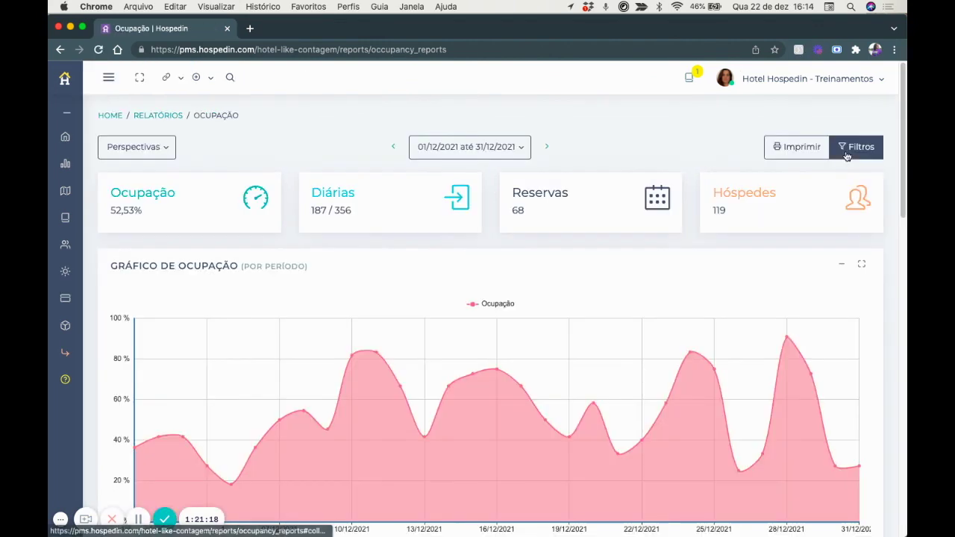
{"action": "left_click", "coordinate": [851, 153]}
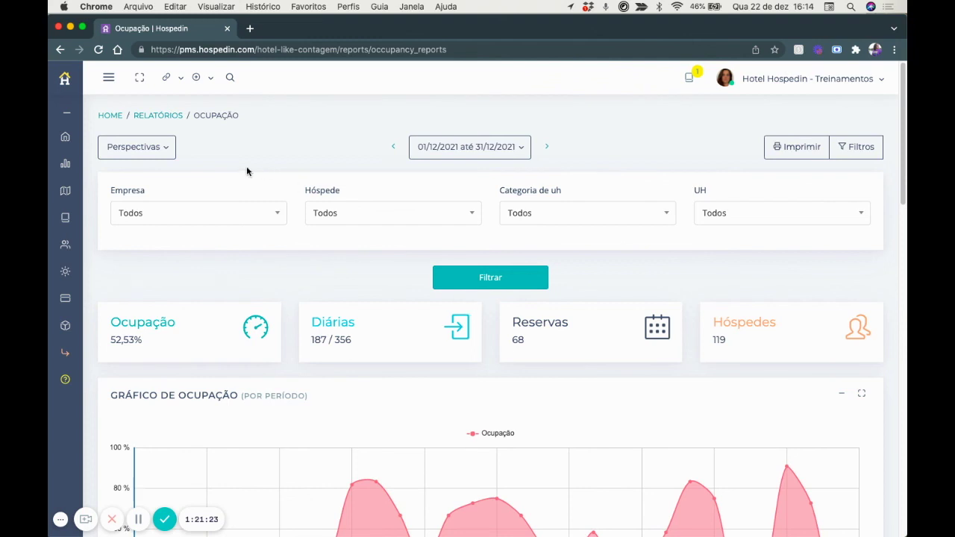
{"action": "left_click", "coordinate": [153, 149]}
{"action": "left_click", "coordinate": [320, 152]}
{"action": "left_click", "coordinate": [155, 154]}
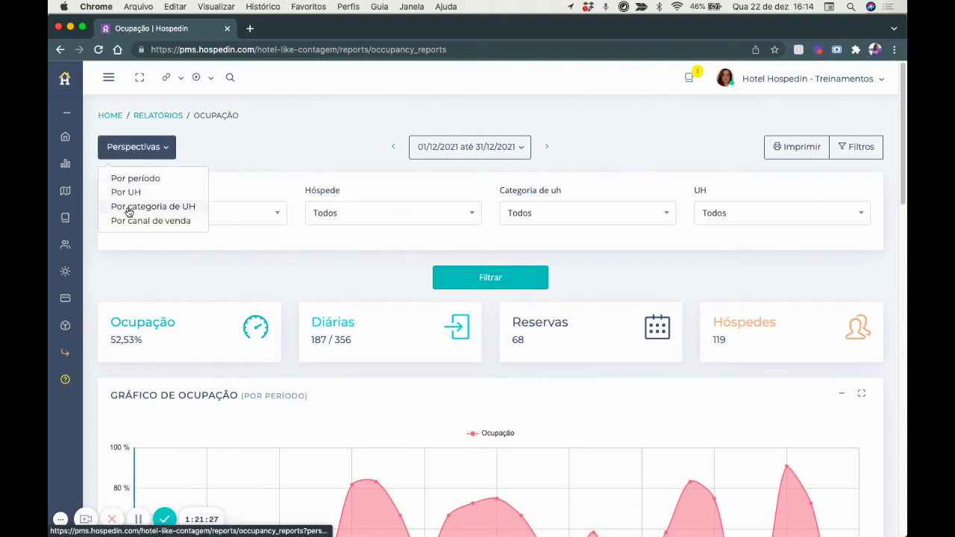
{"action": "scroll", "coordinate": [385, 283], "scroll_direction": "down", "scroll_amount": 3}
{"action": "scroll", "coordinate": [385, 289], "scroll_direction": "down", "scroll_amount": 10}
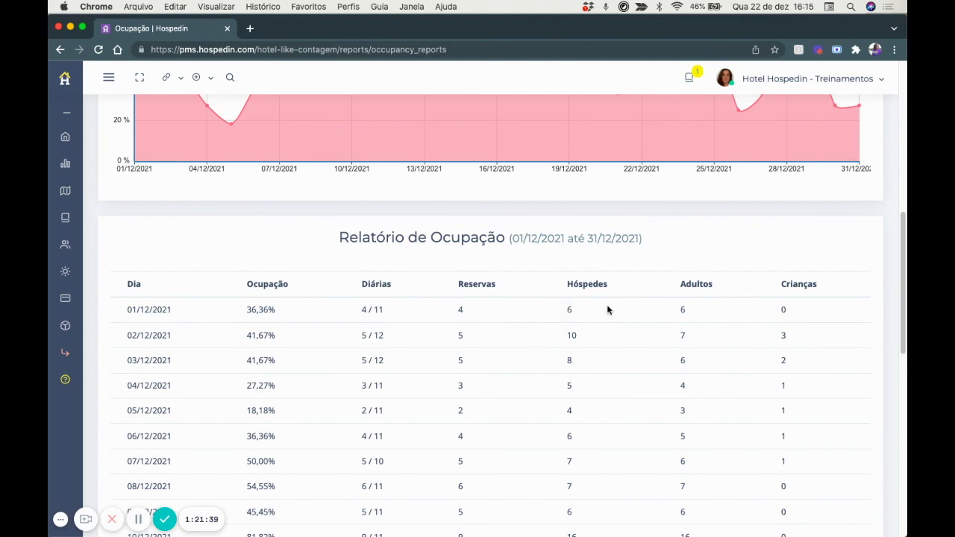
{"action": "scroll", "coordinate": [751, 299], "scroll_direction": "down", "scroll_amount": 5}
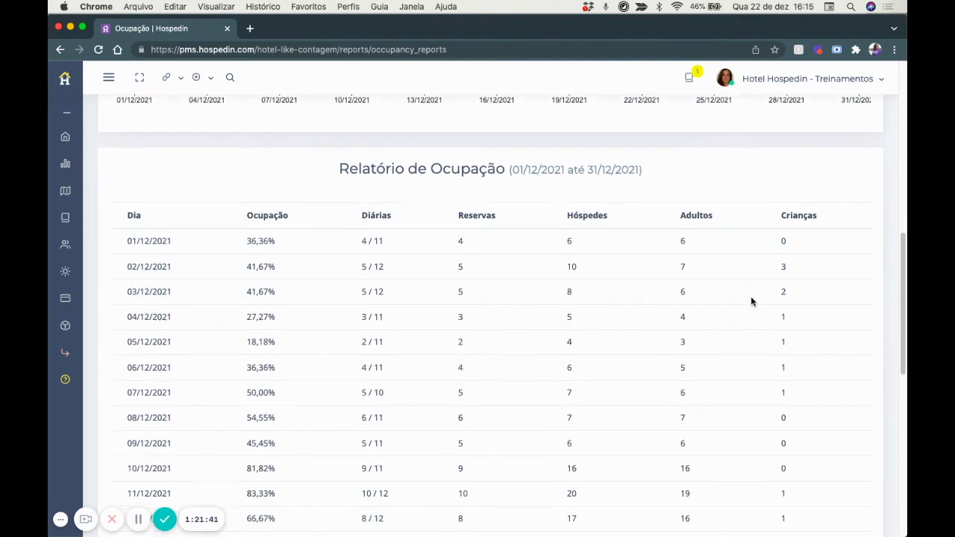
{"action": "scroll", "coordinate": [751, 298], "scroll_direction": "up", "scroll_amount": 15}
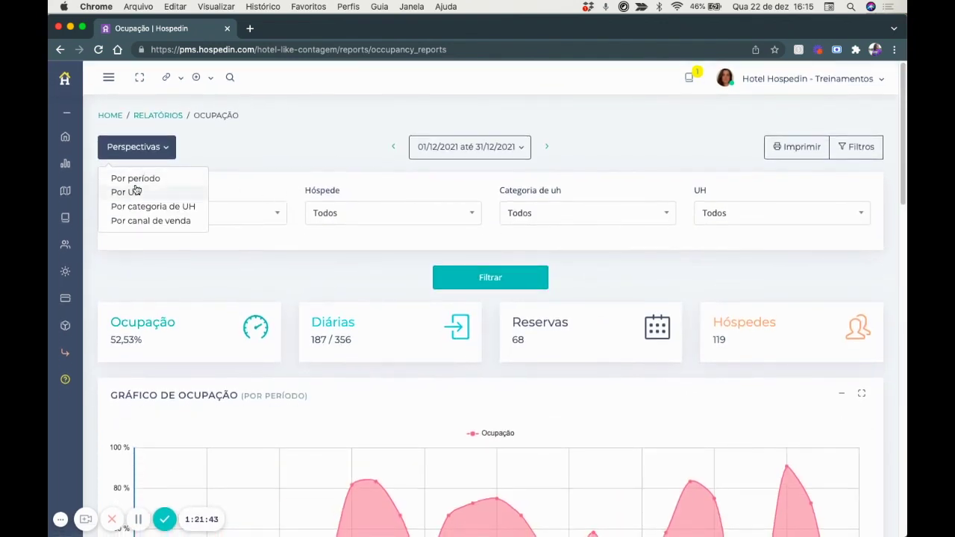
{"action": "left_click", "coordinate": [136, 192]}
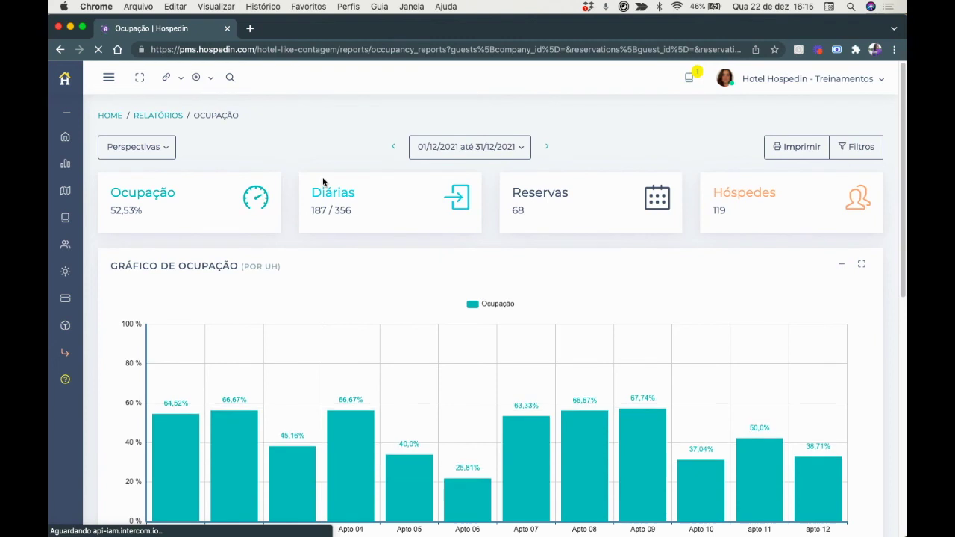
Switch the occupancy report to the Por categoria de UH perspective.
{"action": "scroll", "coordinate": [322, 179], "scroll_direction": "down", "scroll_amount": 3}
{"action": "mouse_move", "coordinate": [620, 354]}
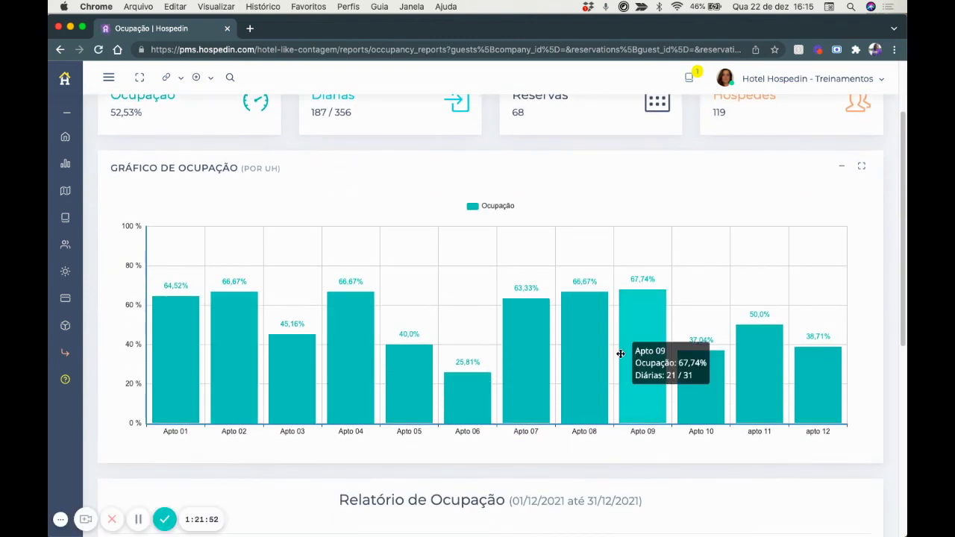
{"action": "scroll", "coordinate": [620, 353], "scroll_direction": "up", "scroll_amount": 2}
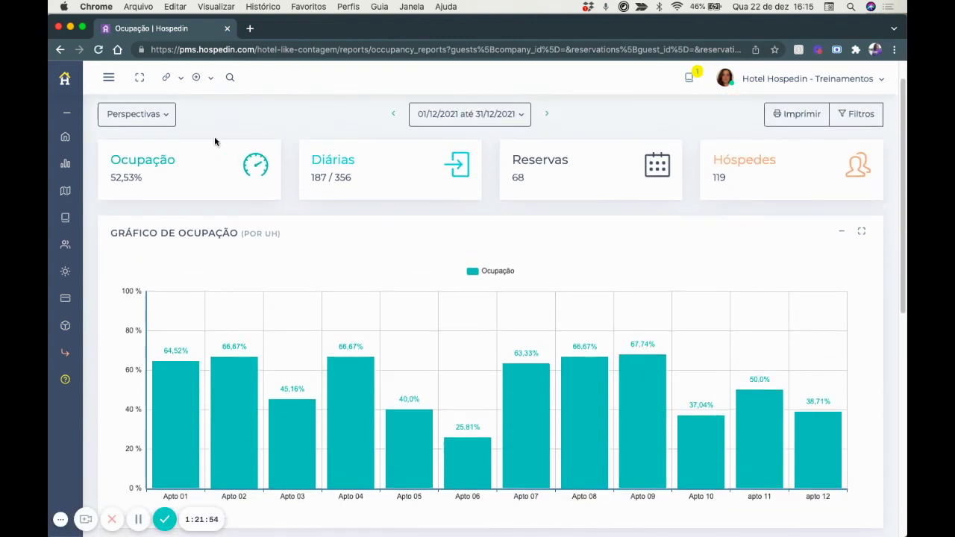
{"action": "left_click", "coordinate": [141, 114]}
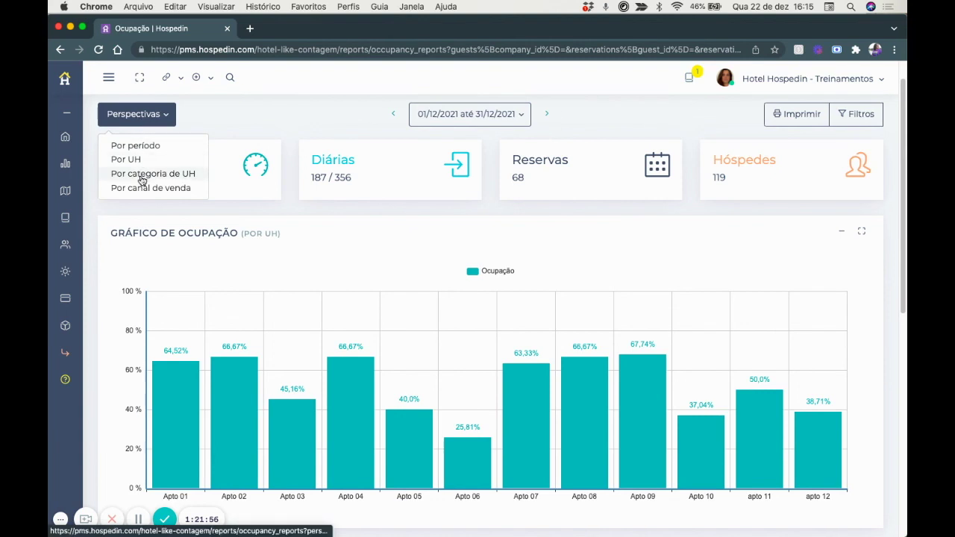
{"action": "left_click", "coordinate": [141, 177]}
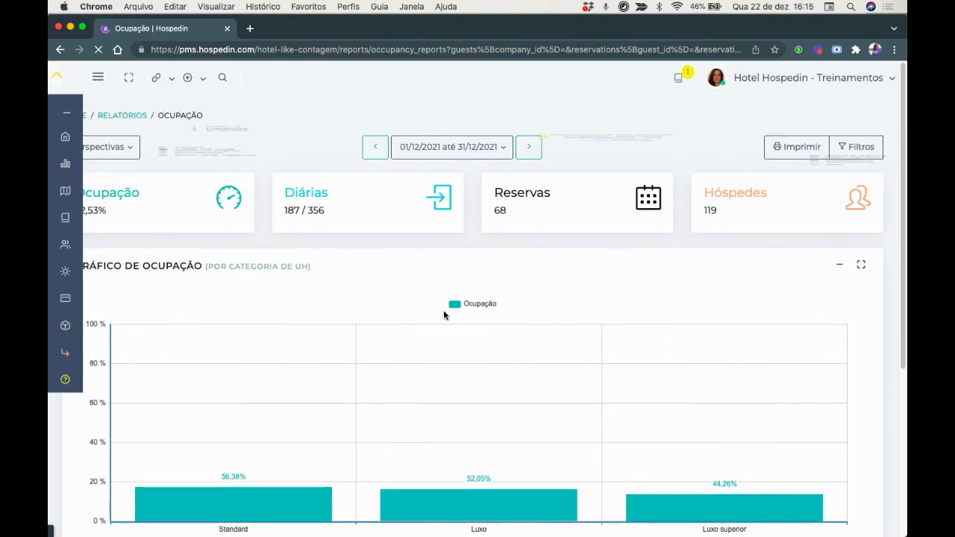
Change the perspective to Por canal de venda and scroll through the sales-channel table.
{"action": "left_click", "coordinate": [136, 146]}
{"action": "left_click", "coordinate": [148, 220]}
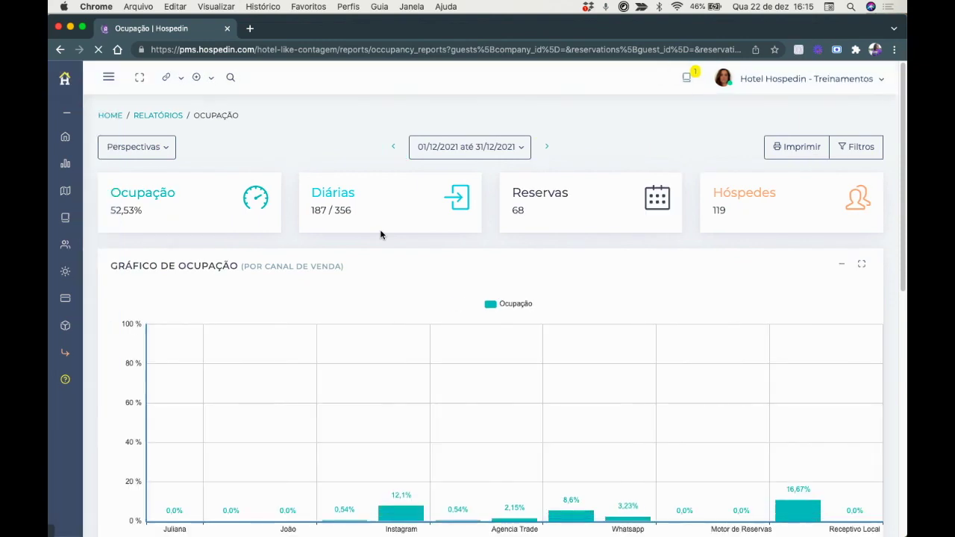
{"action": "scroll", "coordinate": [380, 235], "scroll_direction": "down", "scroll_amount": 5}
{"action": "scroll", "coordinate": [380, 235], "scroll_direction": "down", "scroll_amount": 3}
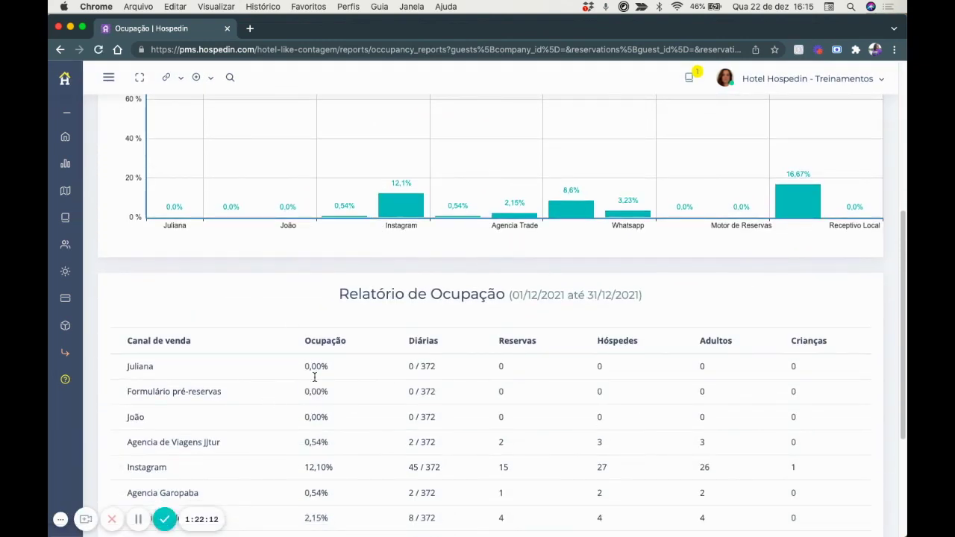
{"action": "scroll", "coordinate": [354, 343], "scroll_direction": "up", "scroll_amount": 8}
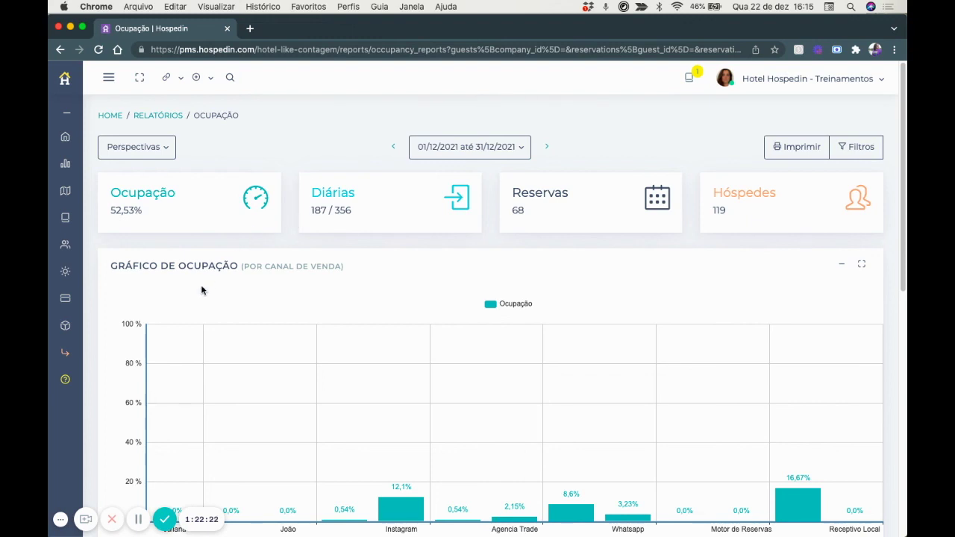
Bring up the help options and briefly open, then close, the support chat.
{"action": "left_click", "coordinate": [65, 382]}
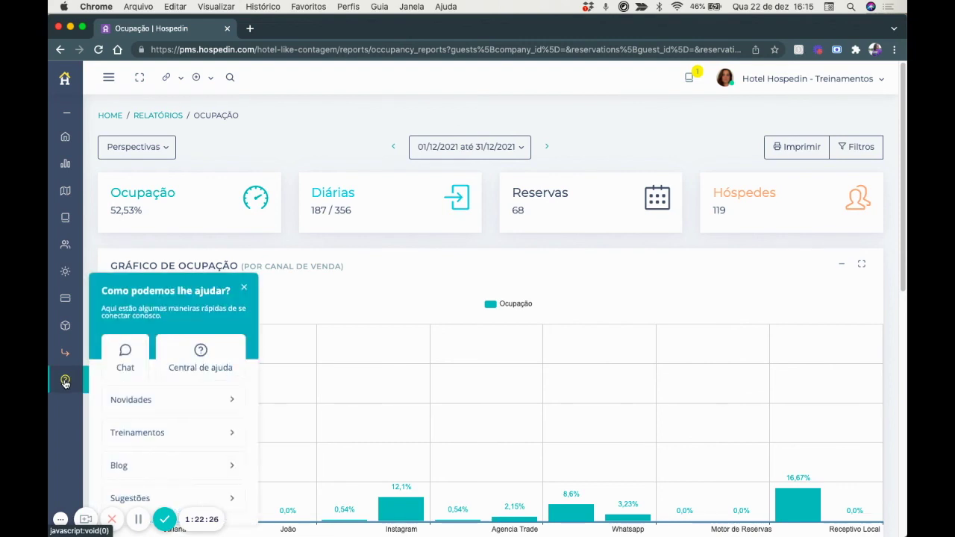
{"action": "left_click", "coordinate": [130, 361]}
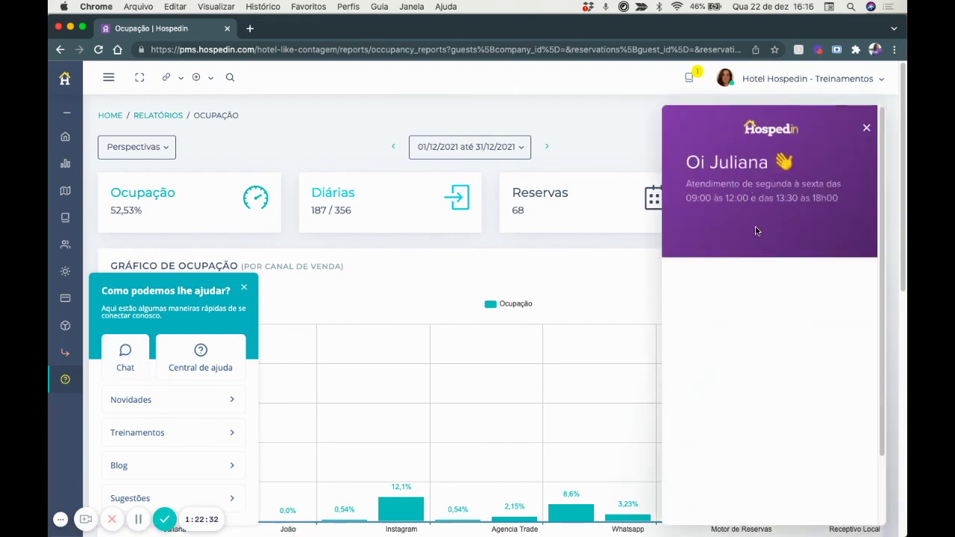
{"action": "left_click", "coordinate": [867, 128]}
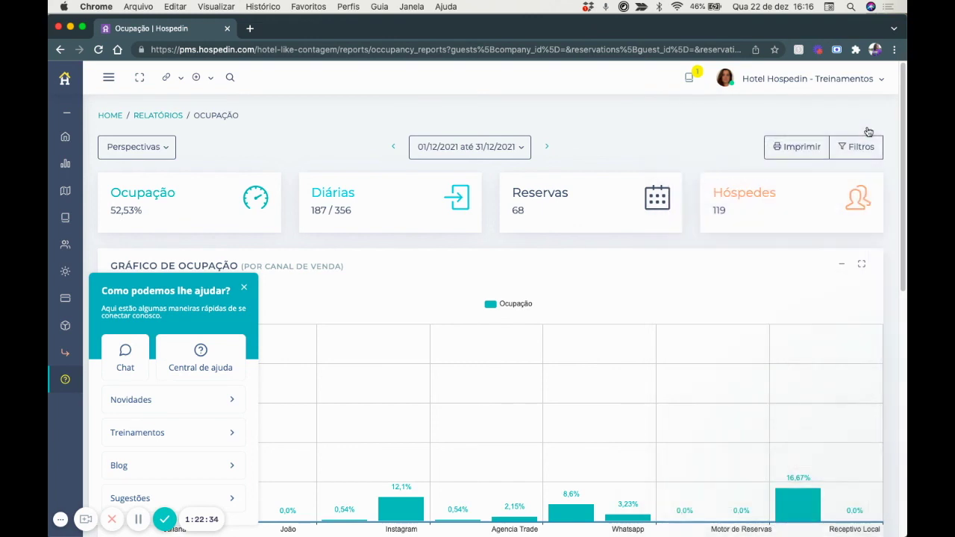
Search the Central de ajuda for pagHotel, read the boleto generation article, then close it.
{"action": "left_click", "coordinate": [196, 351]}
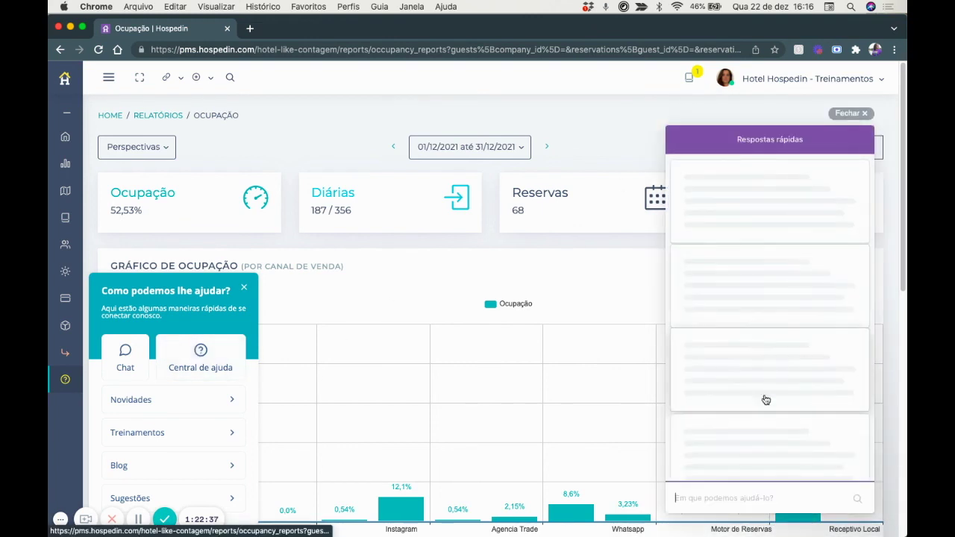
{"action": "left_click", "coordinate": [706, 496]}
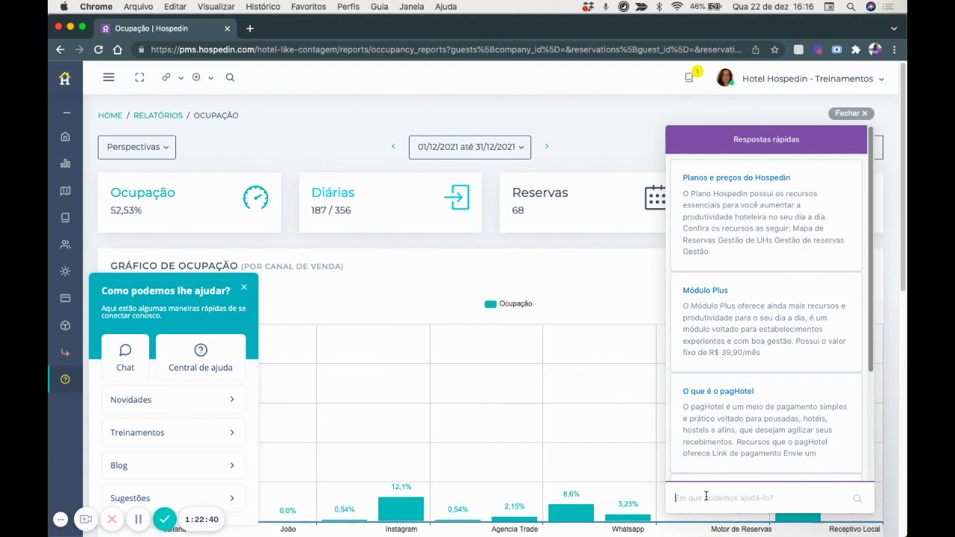
{"action": "type", "text": "paghotel"}
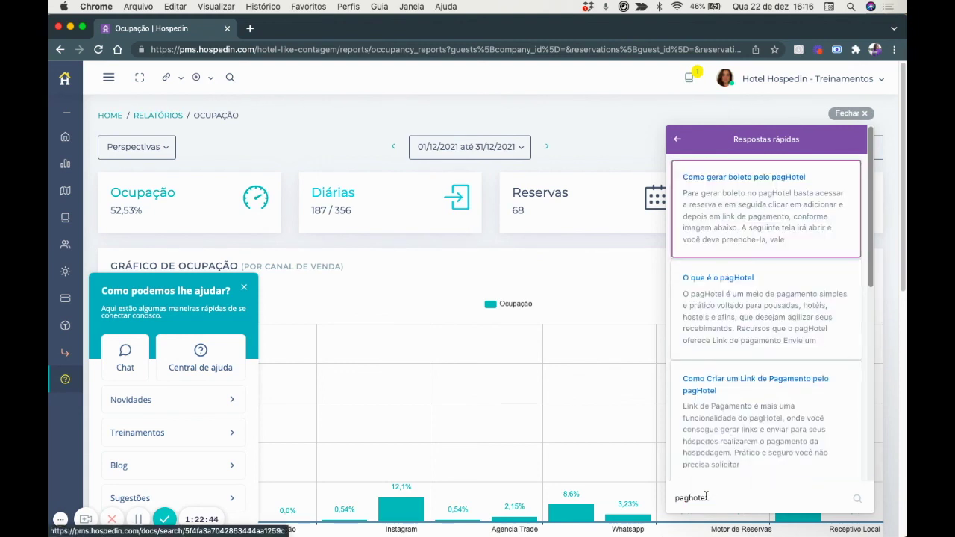
{"action": "scroll", "coordinate": [790, 375], "scroll_direction": "down", "scroll_amount": 10}
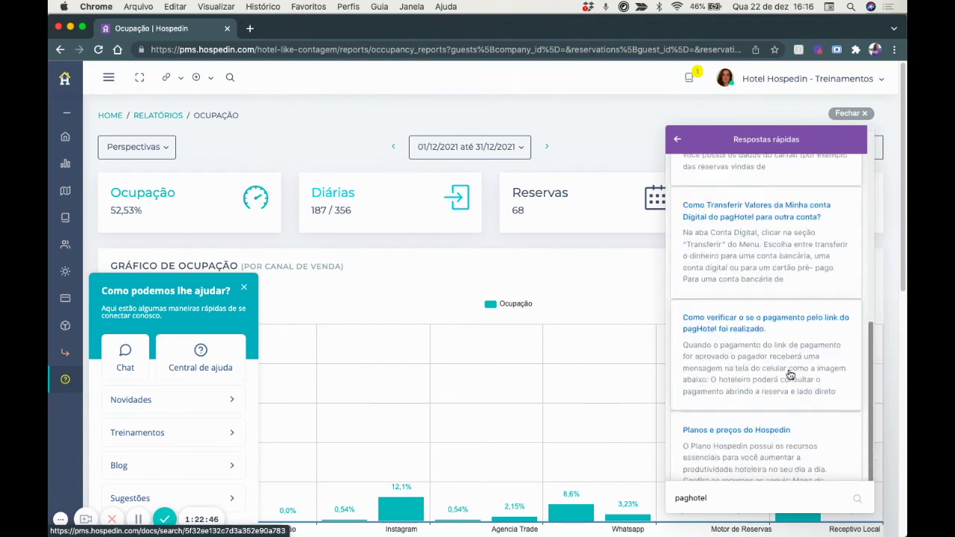
{"action": "scroll", "coordinate": [790, 374], "scroll_direction": "up", "scroll_amount": 4}
{"action": "scroll", "coordinate": [791, 374], "scroll_direction": "up", "scroll_amount": 6}
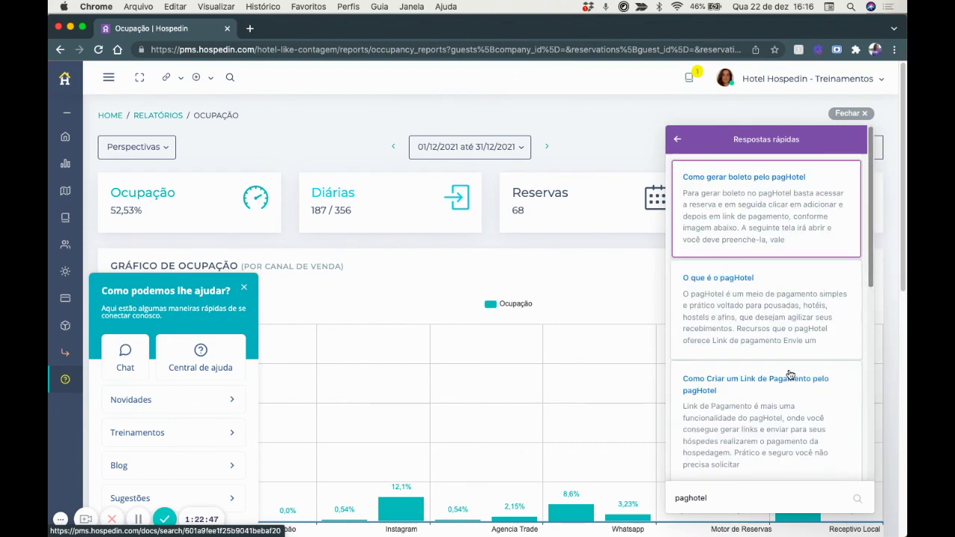
{"action": "left_click", "coordinate": [716, 179]}
{"action": "scroll", "coordinate": [716, 176], "scroll_direction": "down", "scroll_amount": 6}
{"action": "scroll", "coordinate": [716, 177], "scroll_direction": "down", "scroll_amount": 12}
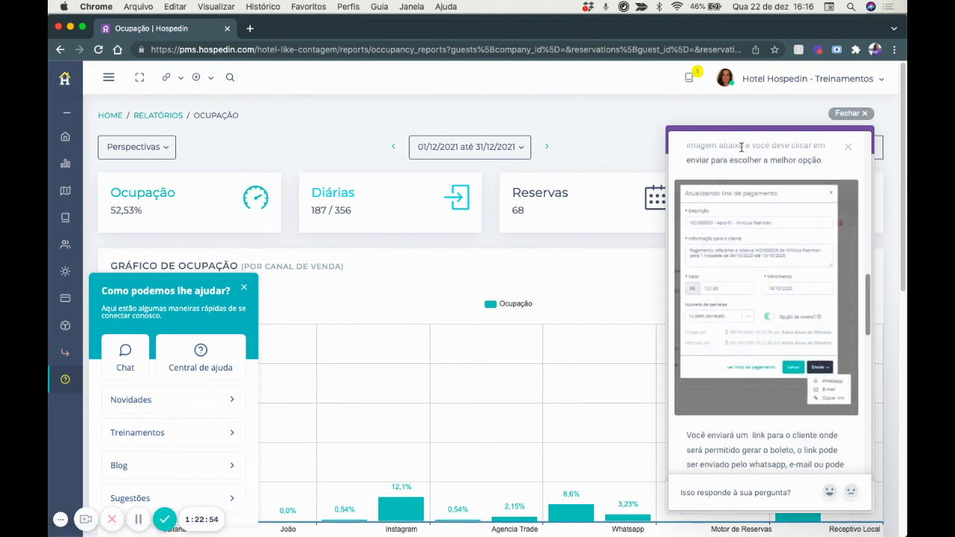
{"action": "left_click", "coordinate": [849, 113]}
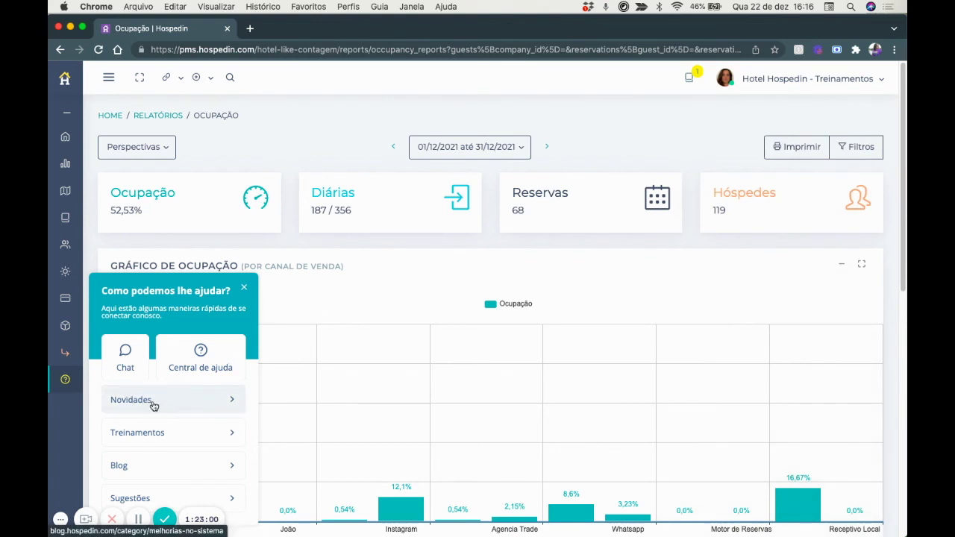
{"action": "scroll", "coordinate": [152, 400], "scroll_direction": "down", "scroll_amount": 1}
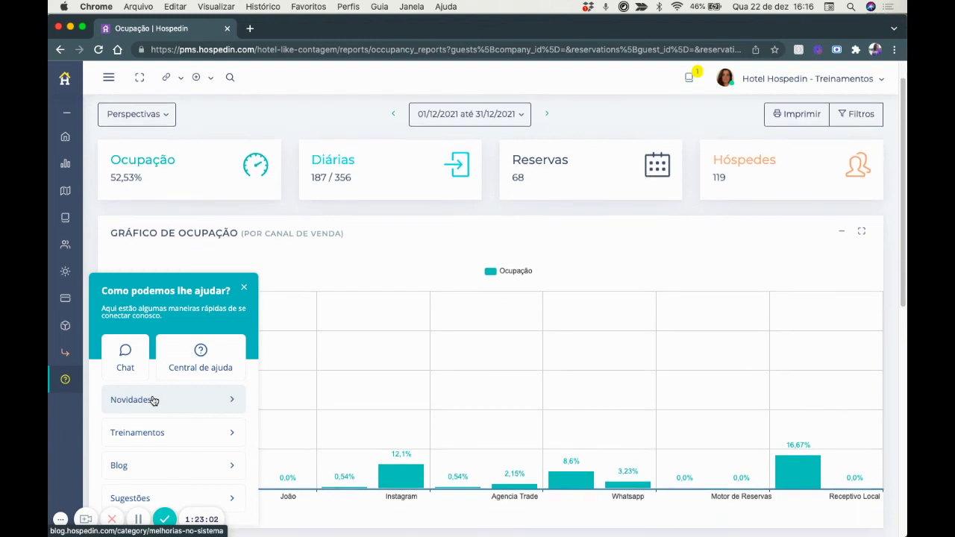
{"action": "left_click", "coordinate": [133, 435]}
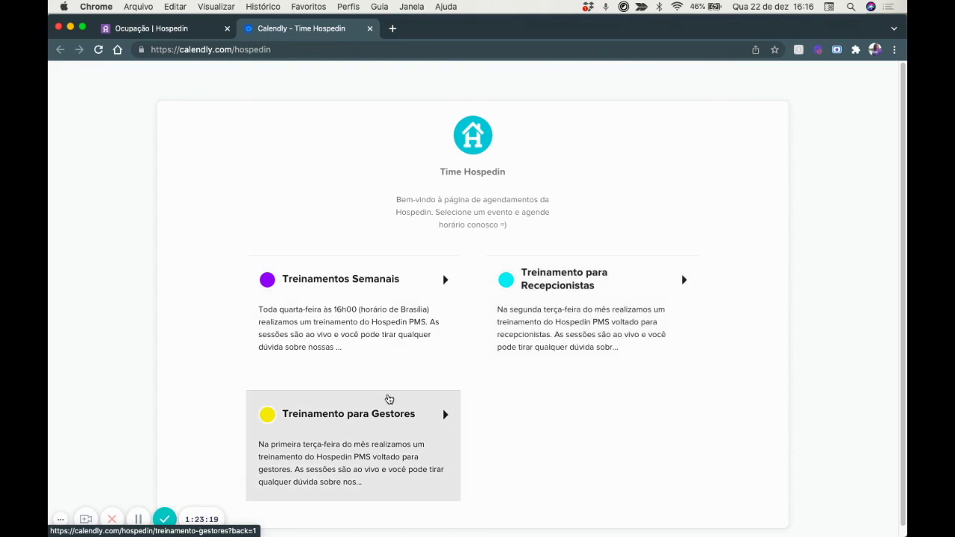
{"action": "left_click", "coordinate": [369, 28]}
{"action": "scroll", "coordinate": [183, 447], "scroll_direction": "down", "scroll_amount": 1}
{"action": "scroll", "coordinate": [185, 447], "scroll_direction": "down", "scroll_amount": 1}
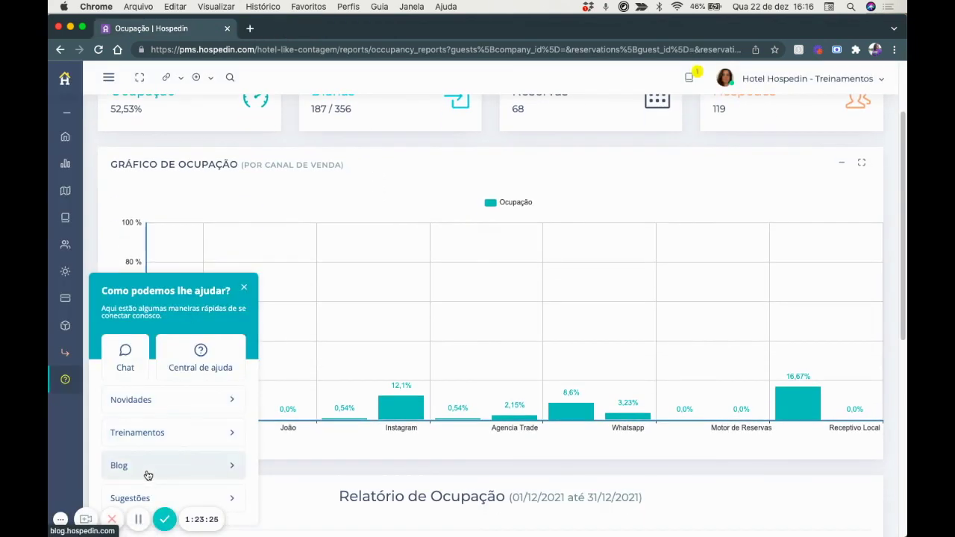
Upvote 'agrupar hospedagens para faturamento único de todas' on the Sugestões board, then close the board.
{"action": "left_click", "coordinate": [220, 495]}
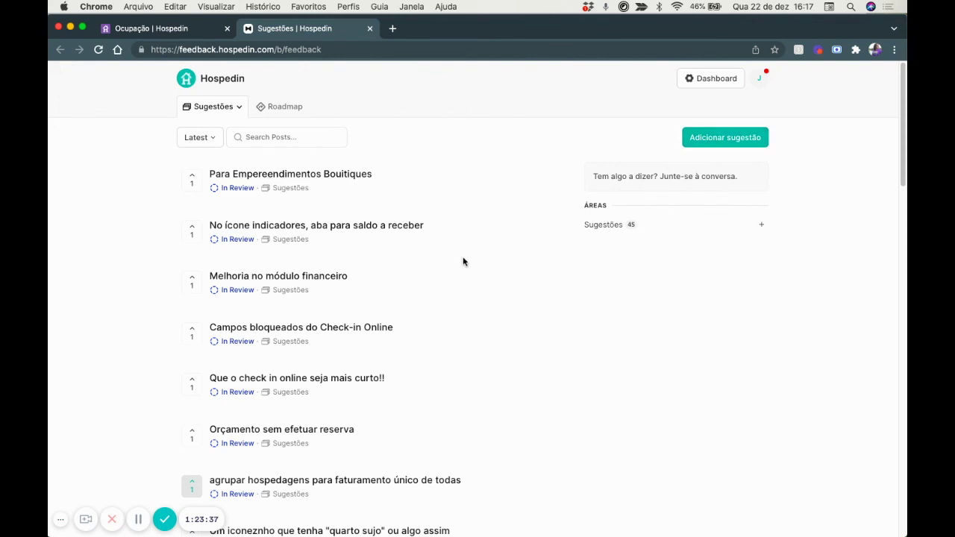
{"action": "scroll", "coordinate": [463, 261], "scroll_direction": "down", "scroll_amount": 1}
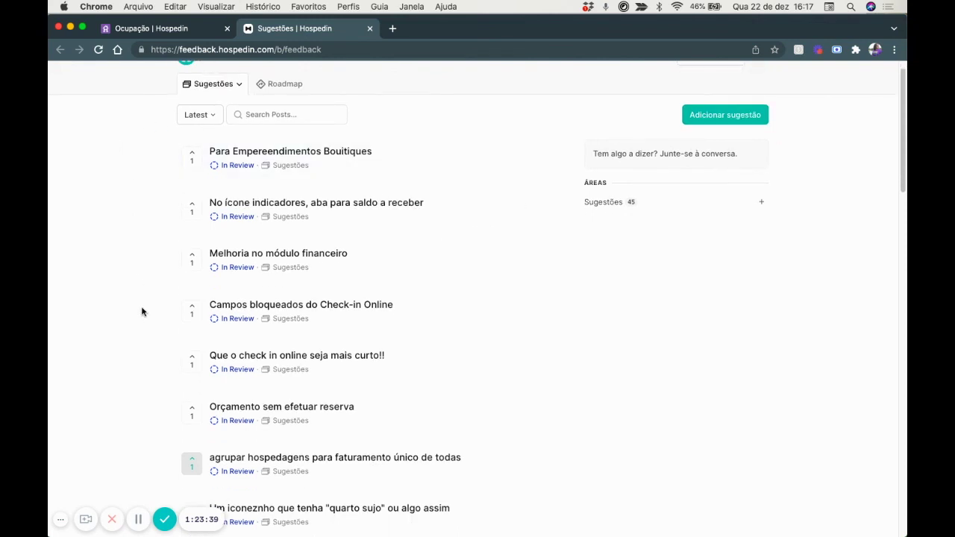
{"action": "scroll", "coordinate": [227, 347], "scroll_direction": "down", "scroll_amount": 4}
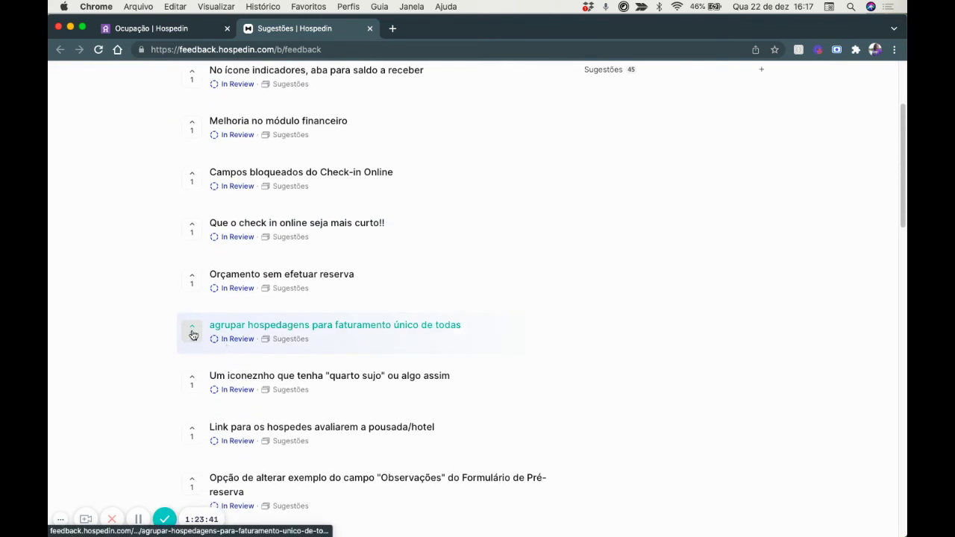
{"action": "left_click", "coordinate": [191, 328]}
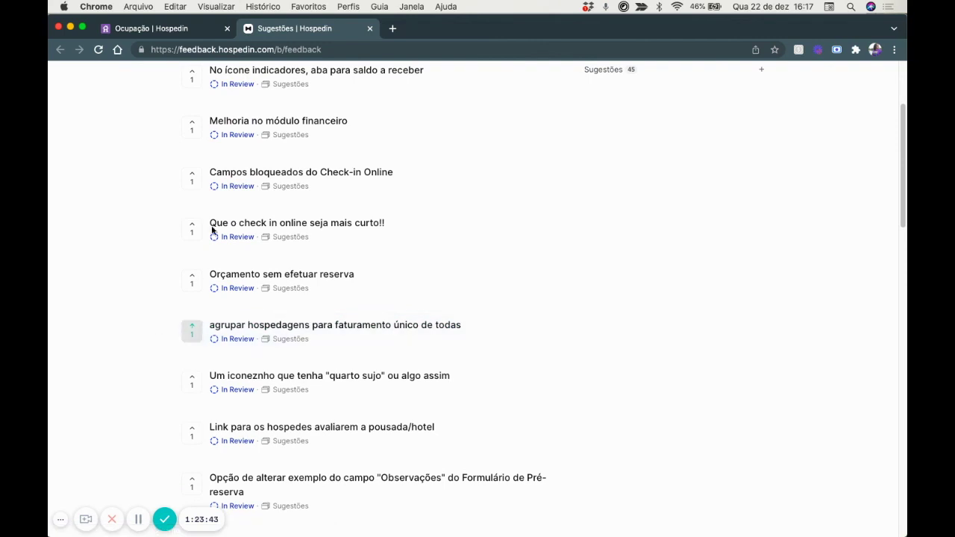
{"action": "left_click", "coordinate": [369, 29]}
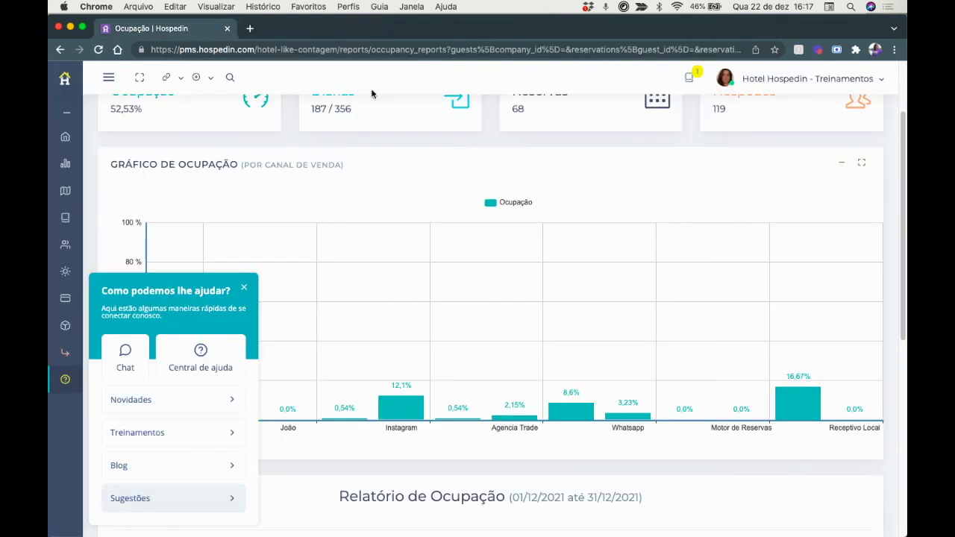
Dismiss the 'Como podemos lhe ajudar?' popup to reveal the December 2021 sales-channel chart.
{"action": "left_click", "coordinate": [244, 290]}
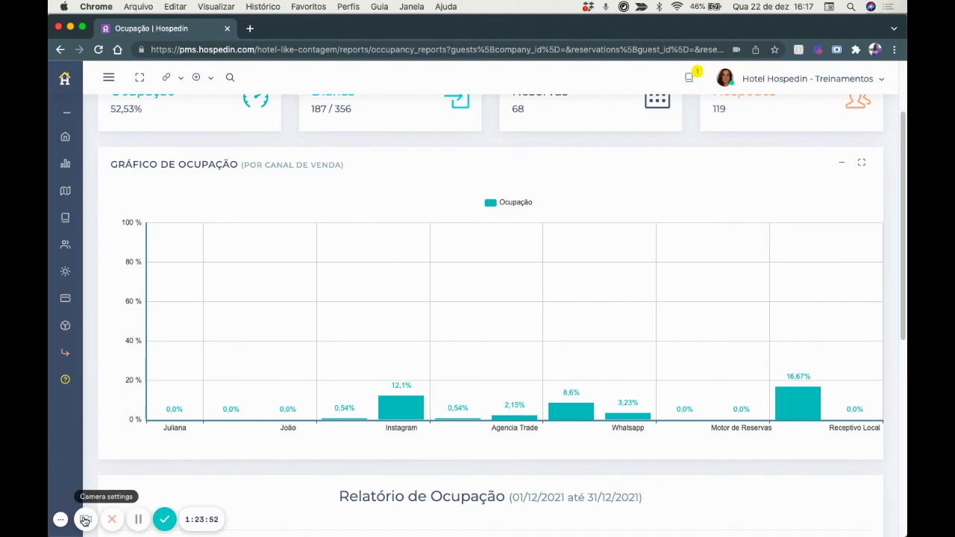
{"action": "left_click", "coordinate": [85, 520]}
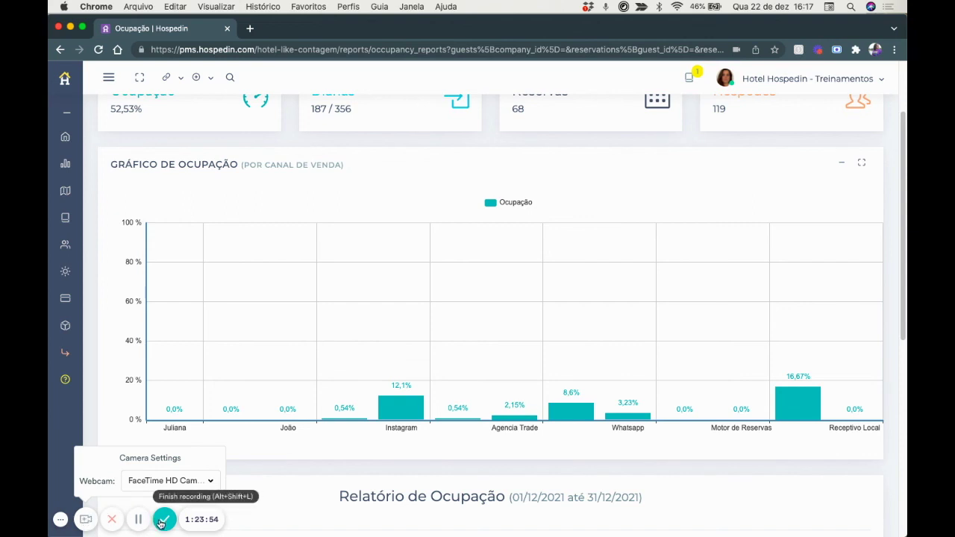